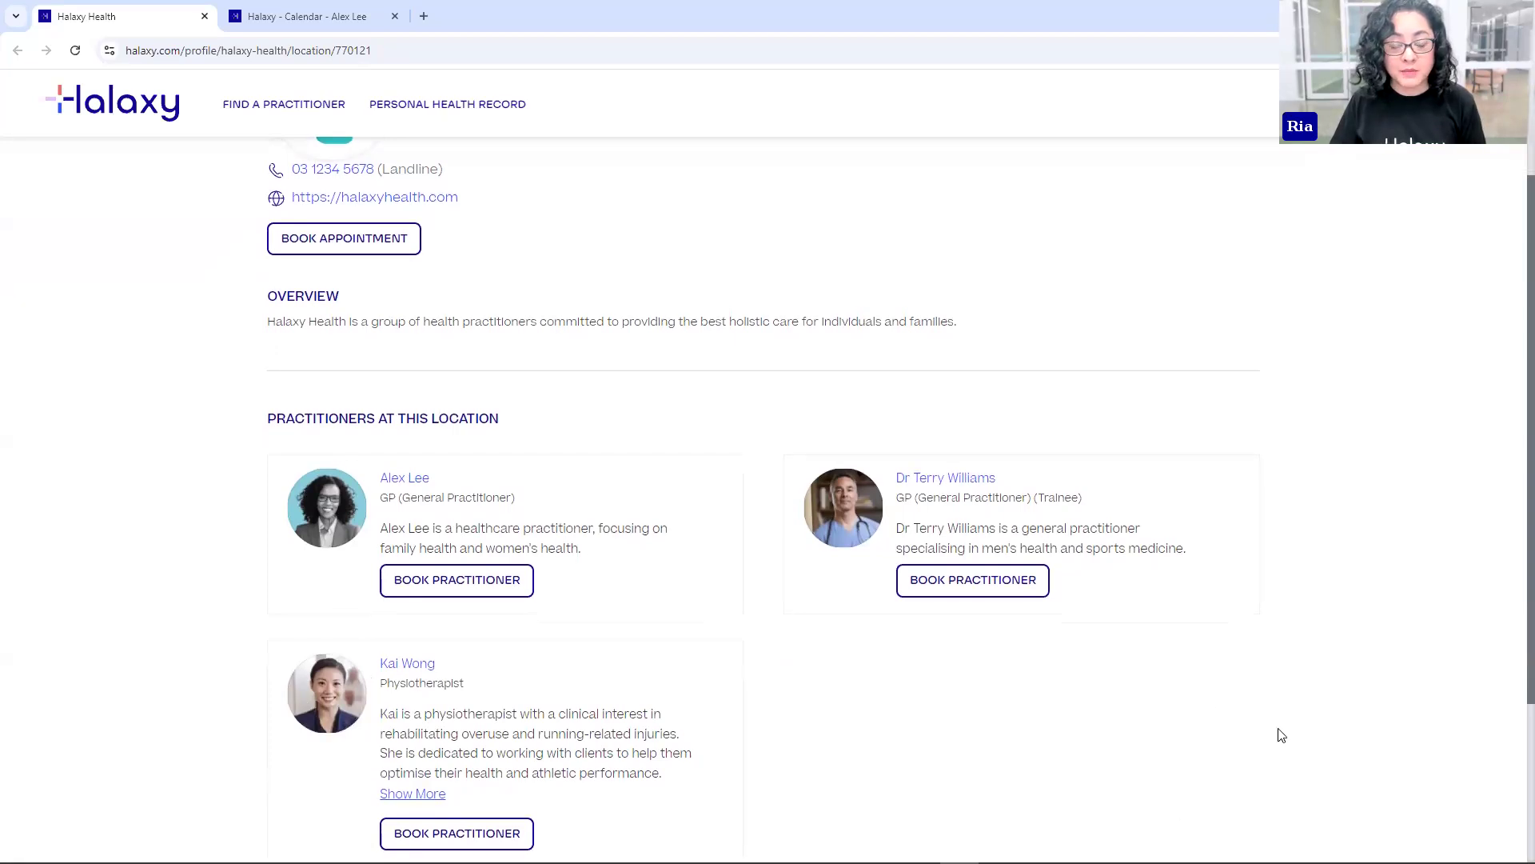
# - Scroll the Halaxy Health location page to the 'Practitioners at this location' list
pyautogui.scroll(2, 1282, 735)
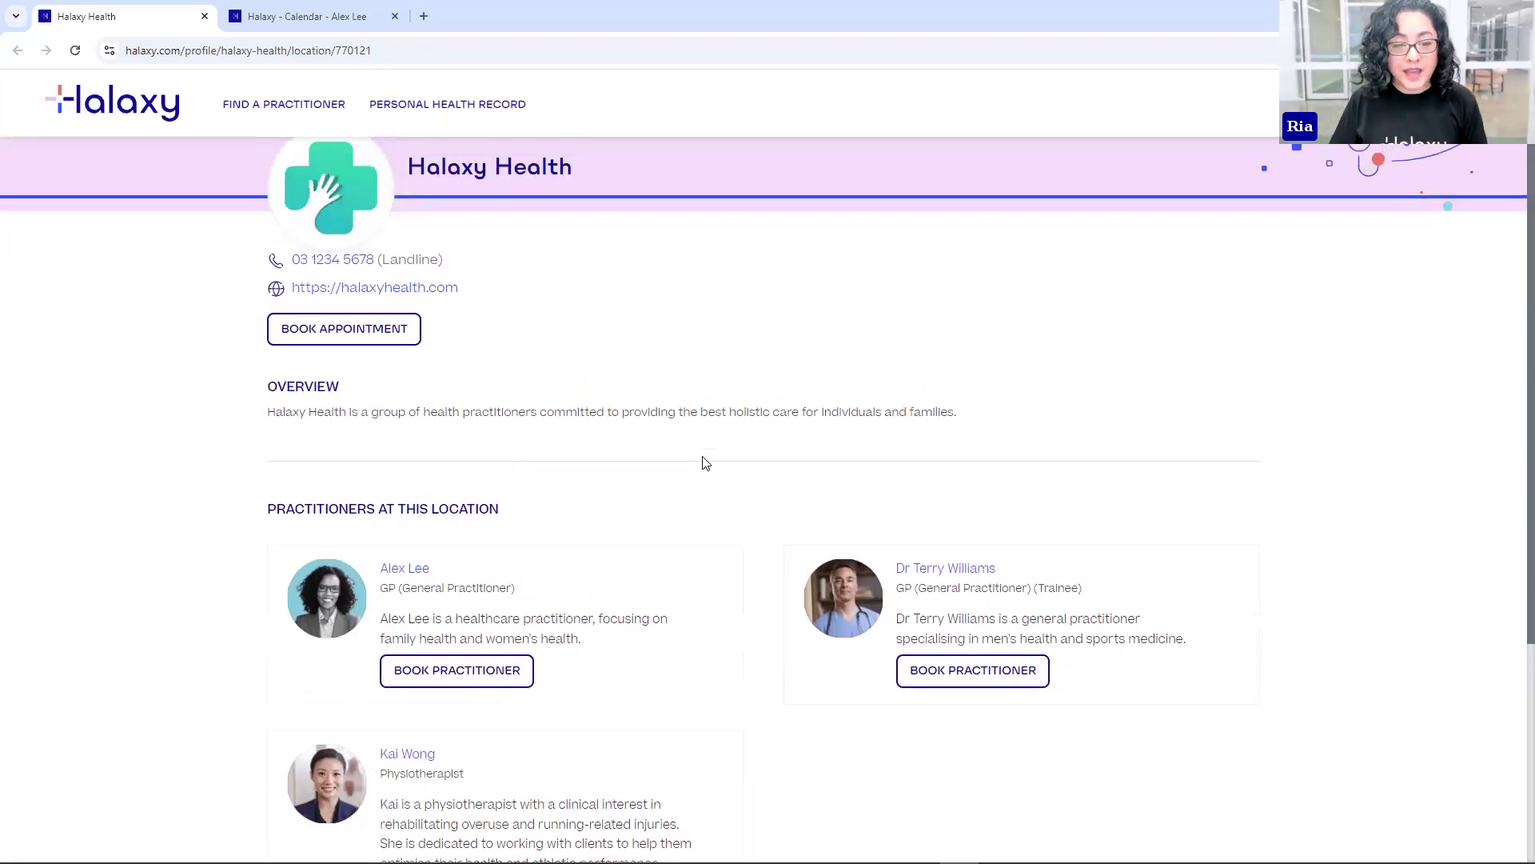
# - Open the GP's profile at 21 Main Street Melbourne and review Overview and Fees
pyautogui.scroll(1, 706, 463)
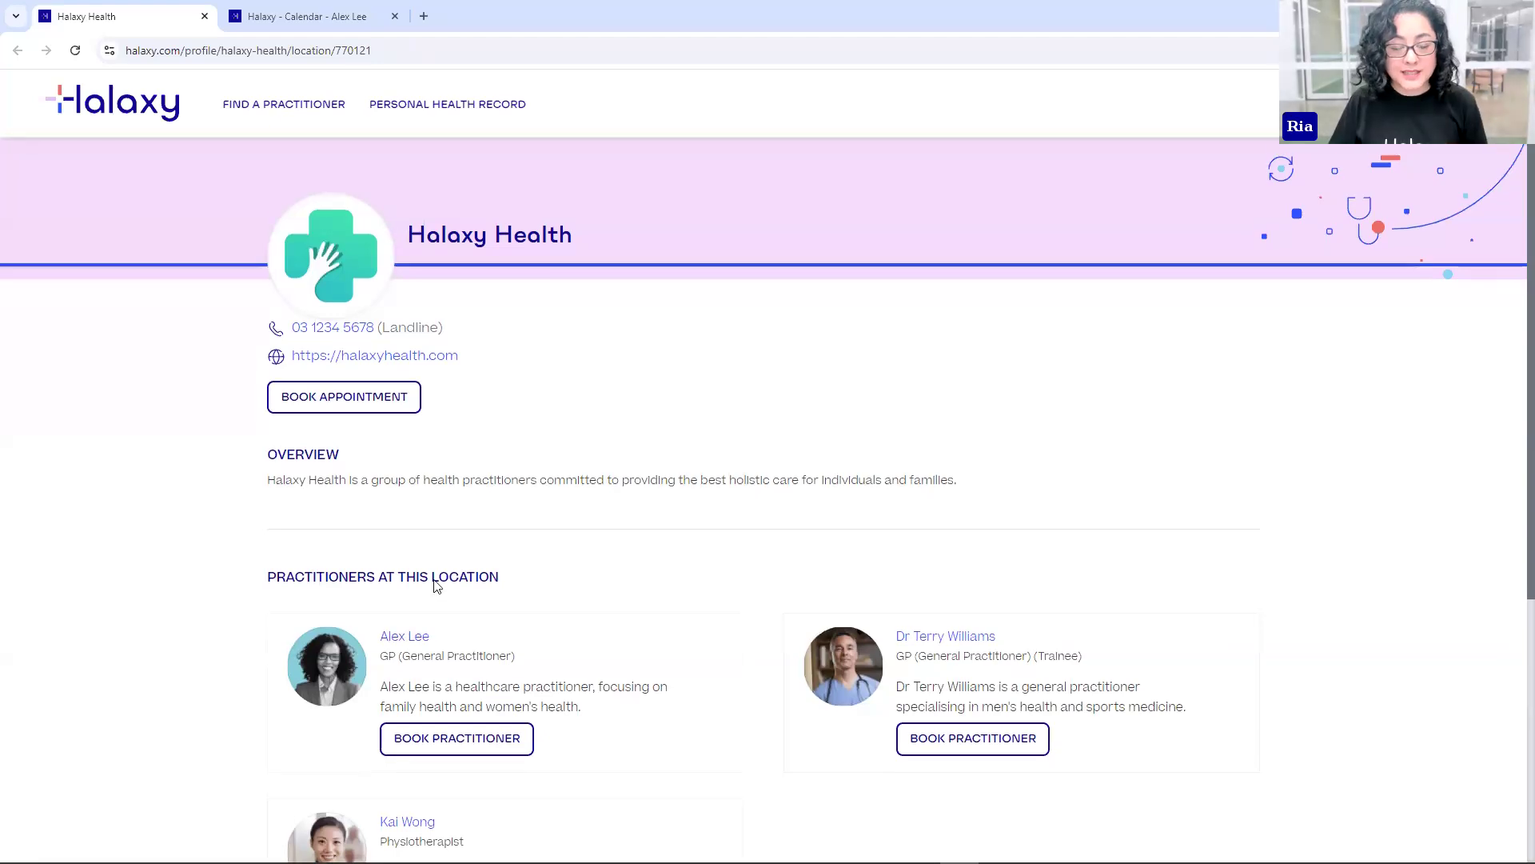
pyautogui.scroll(-1, 435, 583)
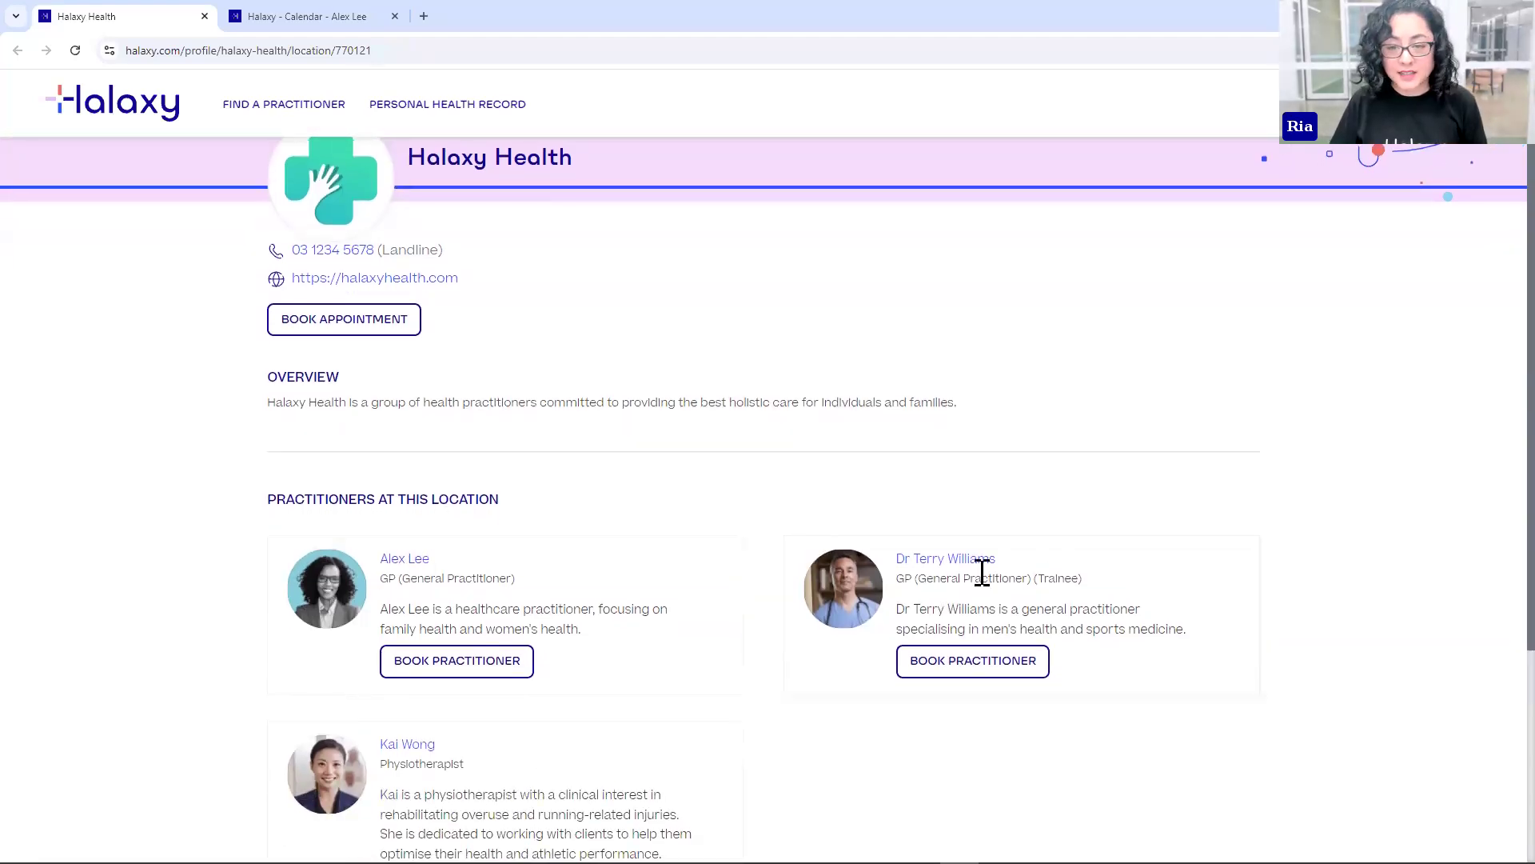
pyautogui.click(405, 560)
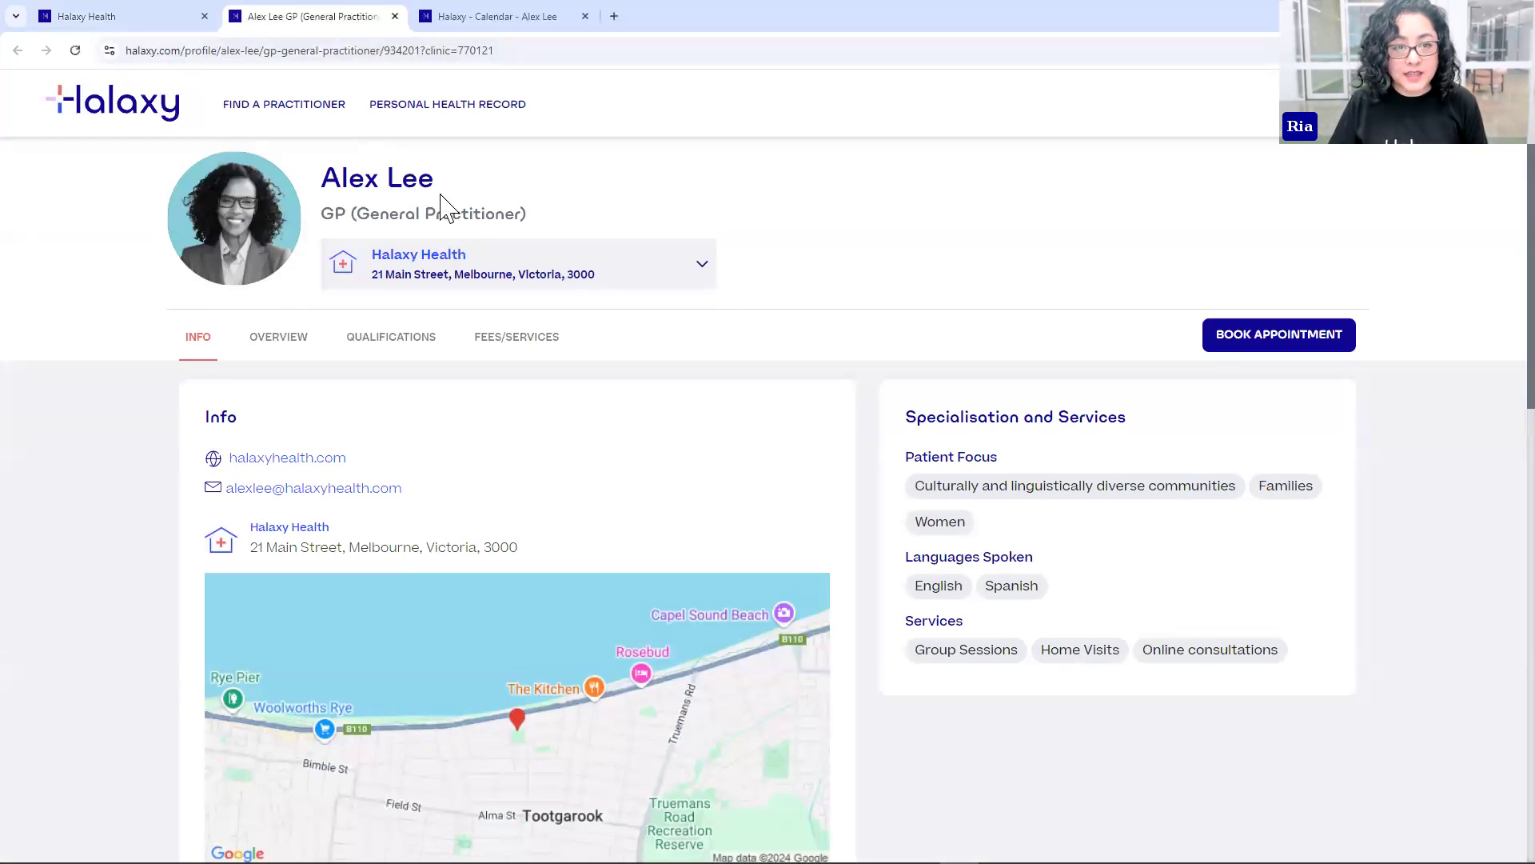
pyautogui.click(702, 267)
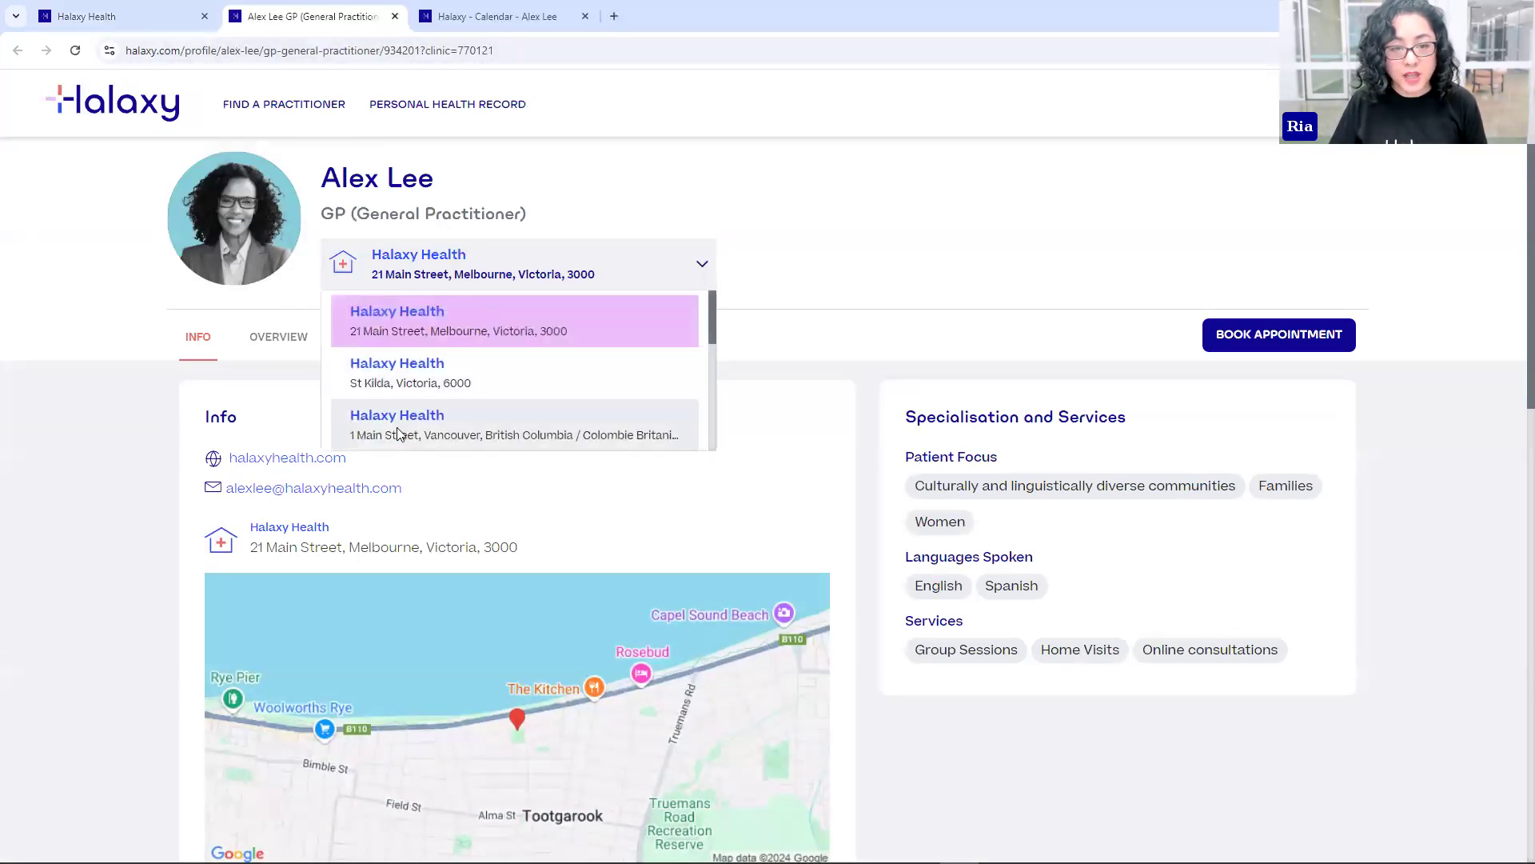
pyautogui.click(628, 336)
pyautogui.scroll(-2, 634, 429)
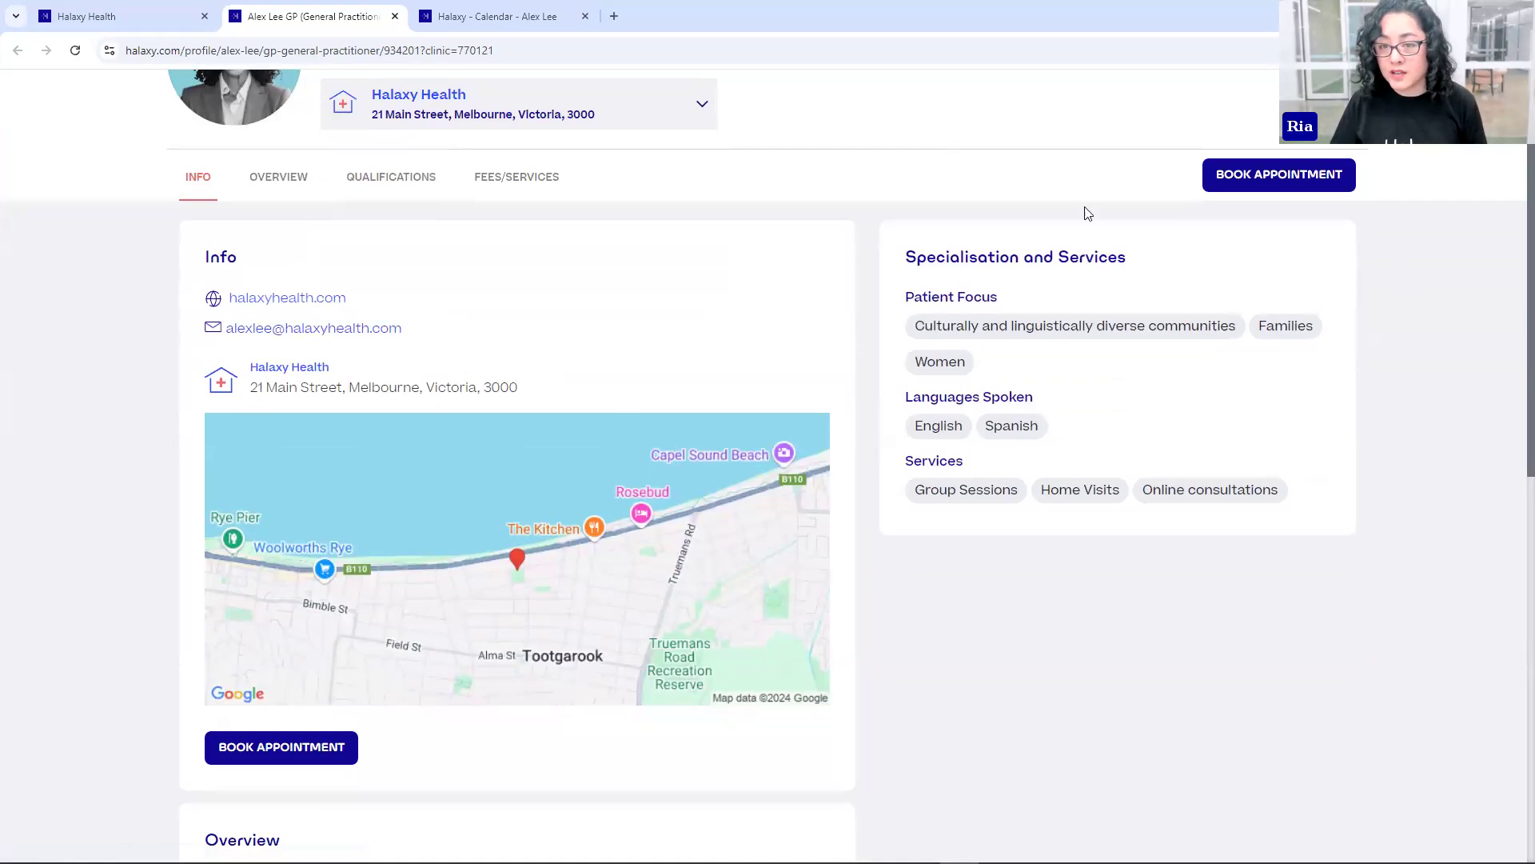
pyautogui.scroll(-7, 1277, 534)
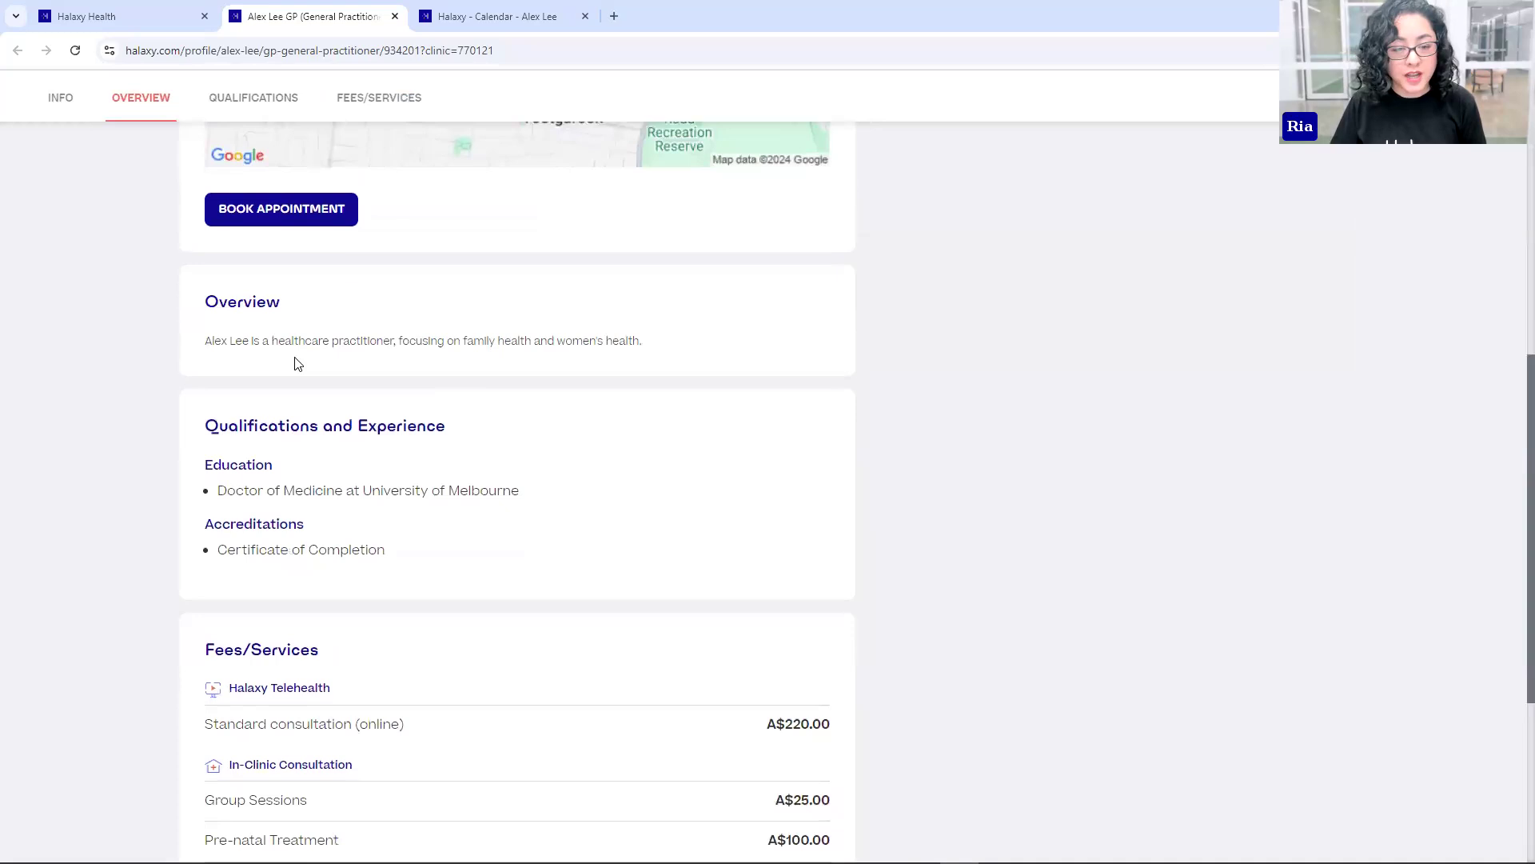
pyautogui.scroll(-4, 453, 247)
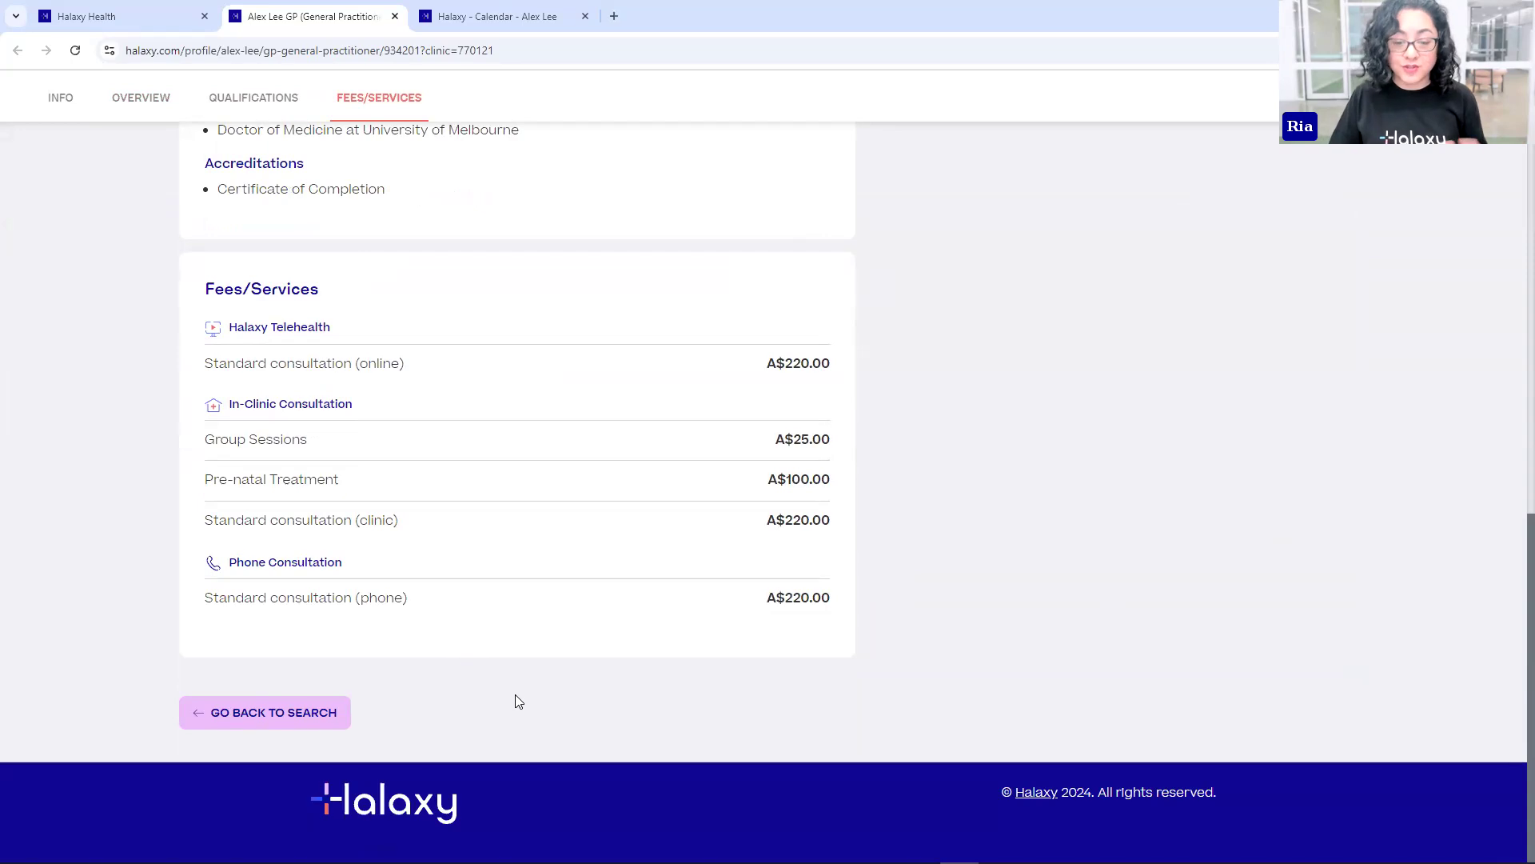
pyautogui.scroll(10, 560, 622)
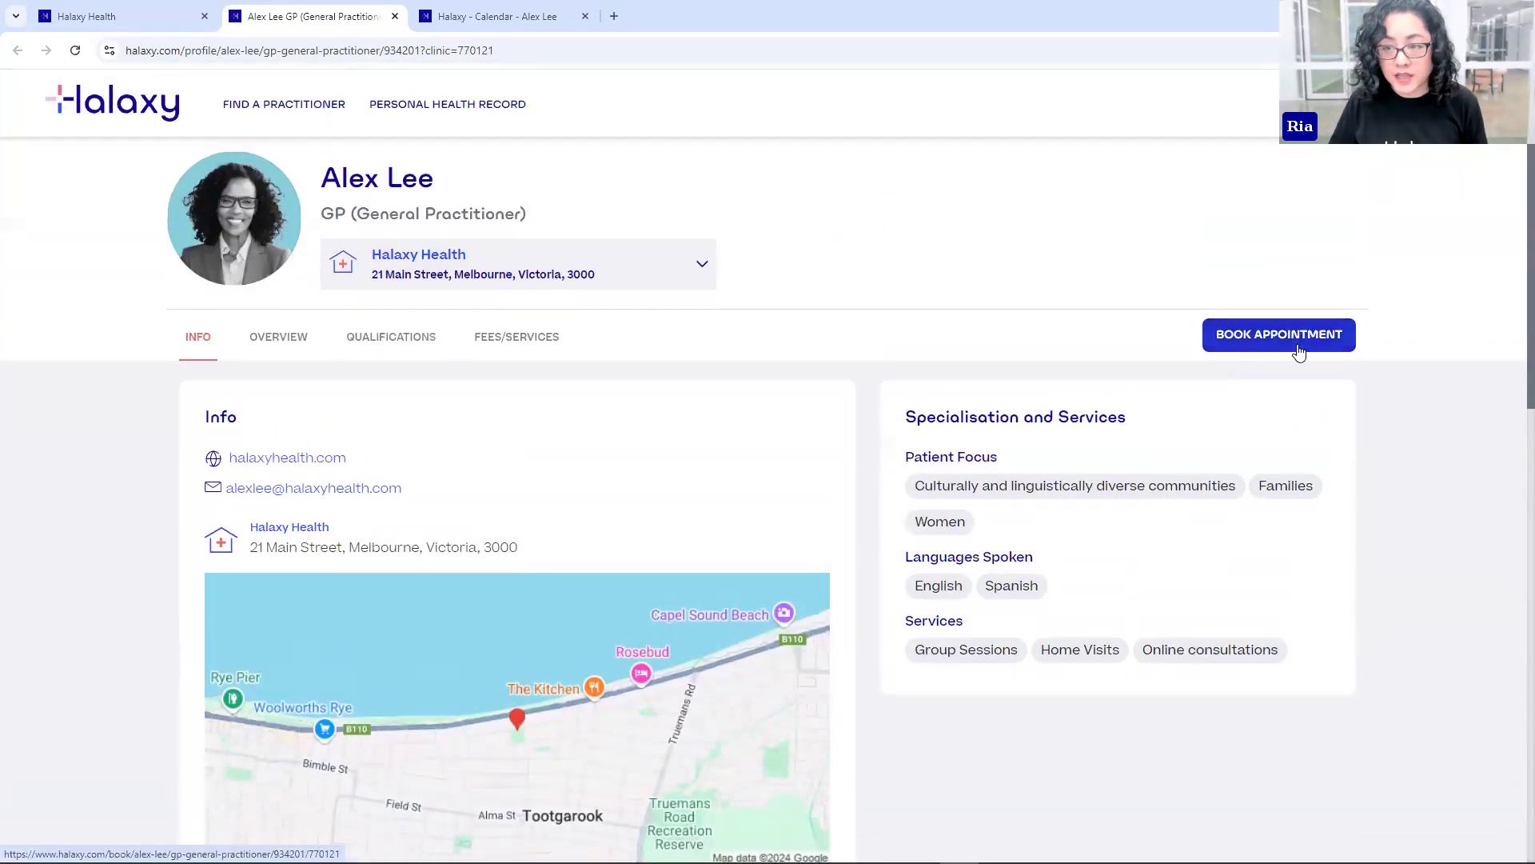
# - Book a Standard consultation (clinic) with the GP for Friday 11 Oct at 9:00 am
pyautogui.click(1284, 342)
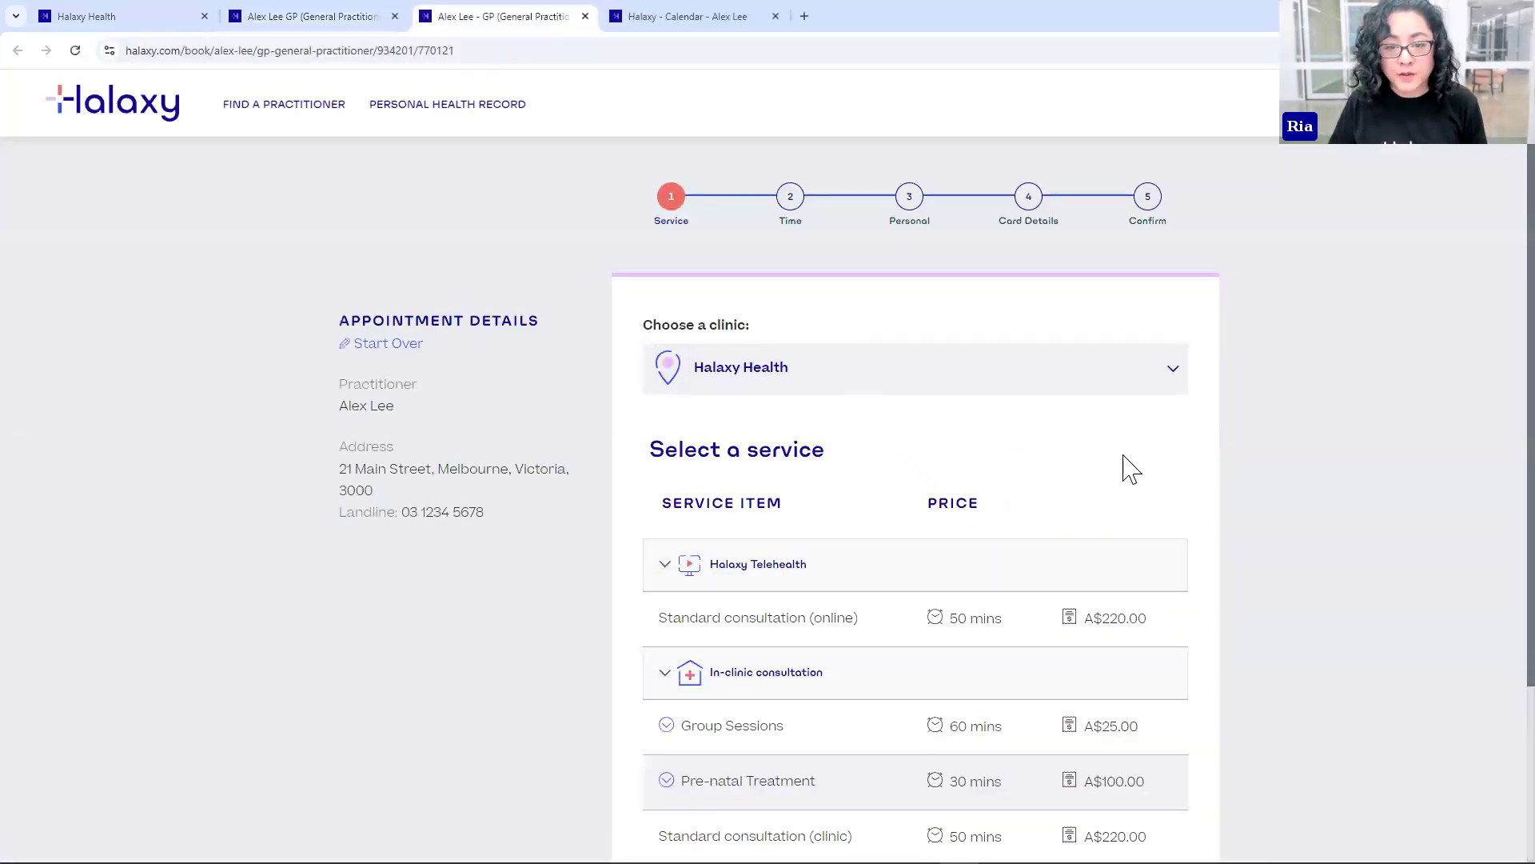
pyautogui.scroll(-3, 1168, 476)
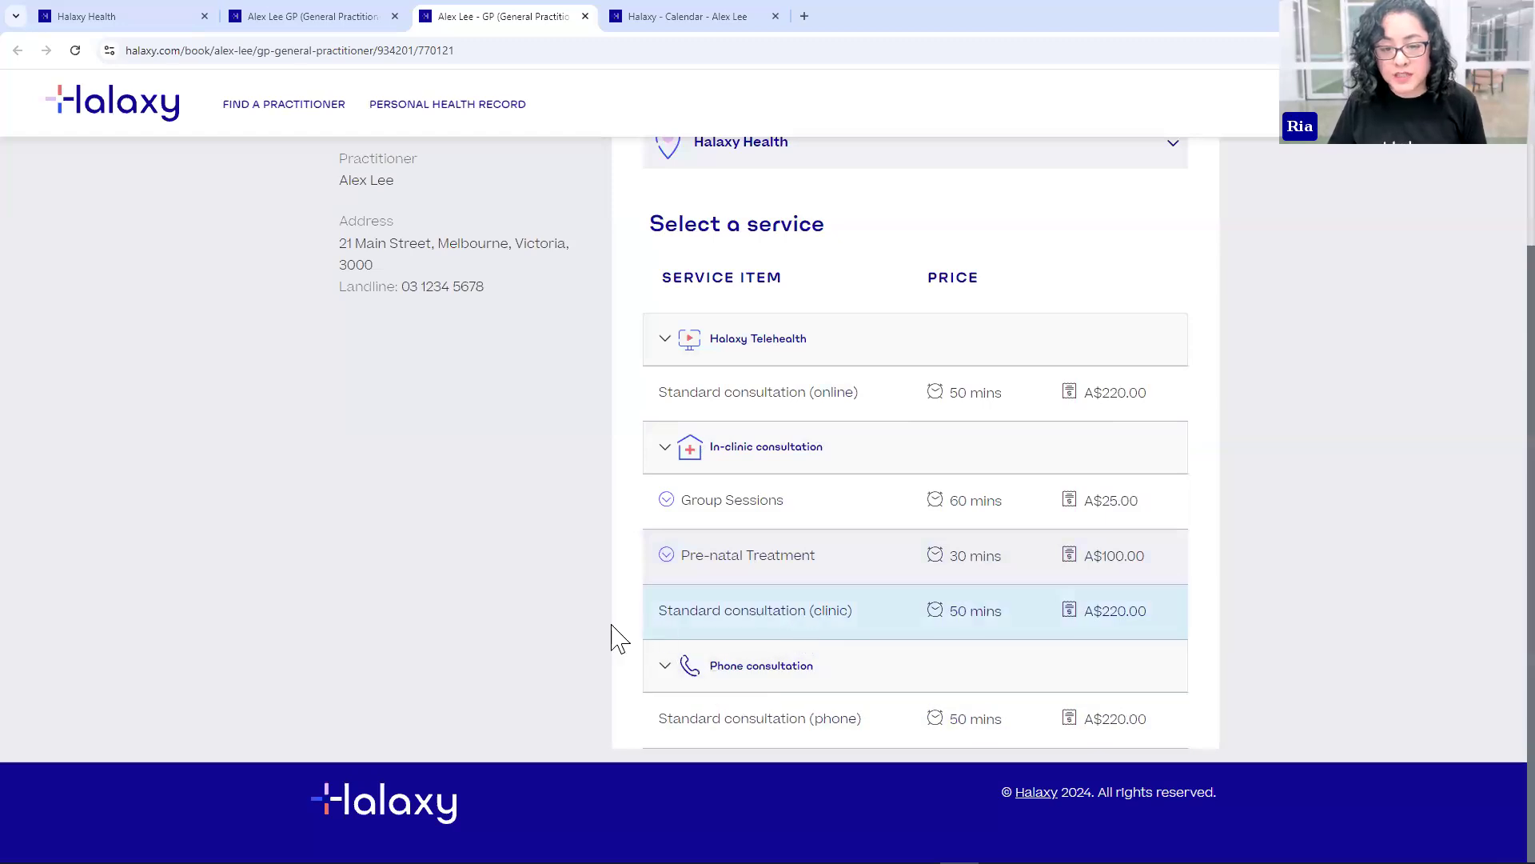
pyautogui.click(734, 622)
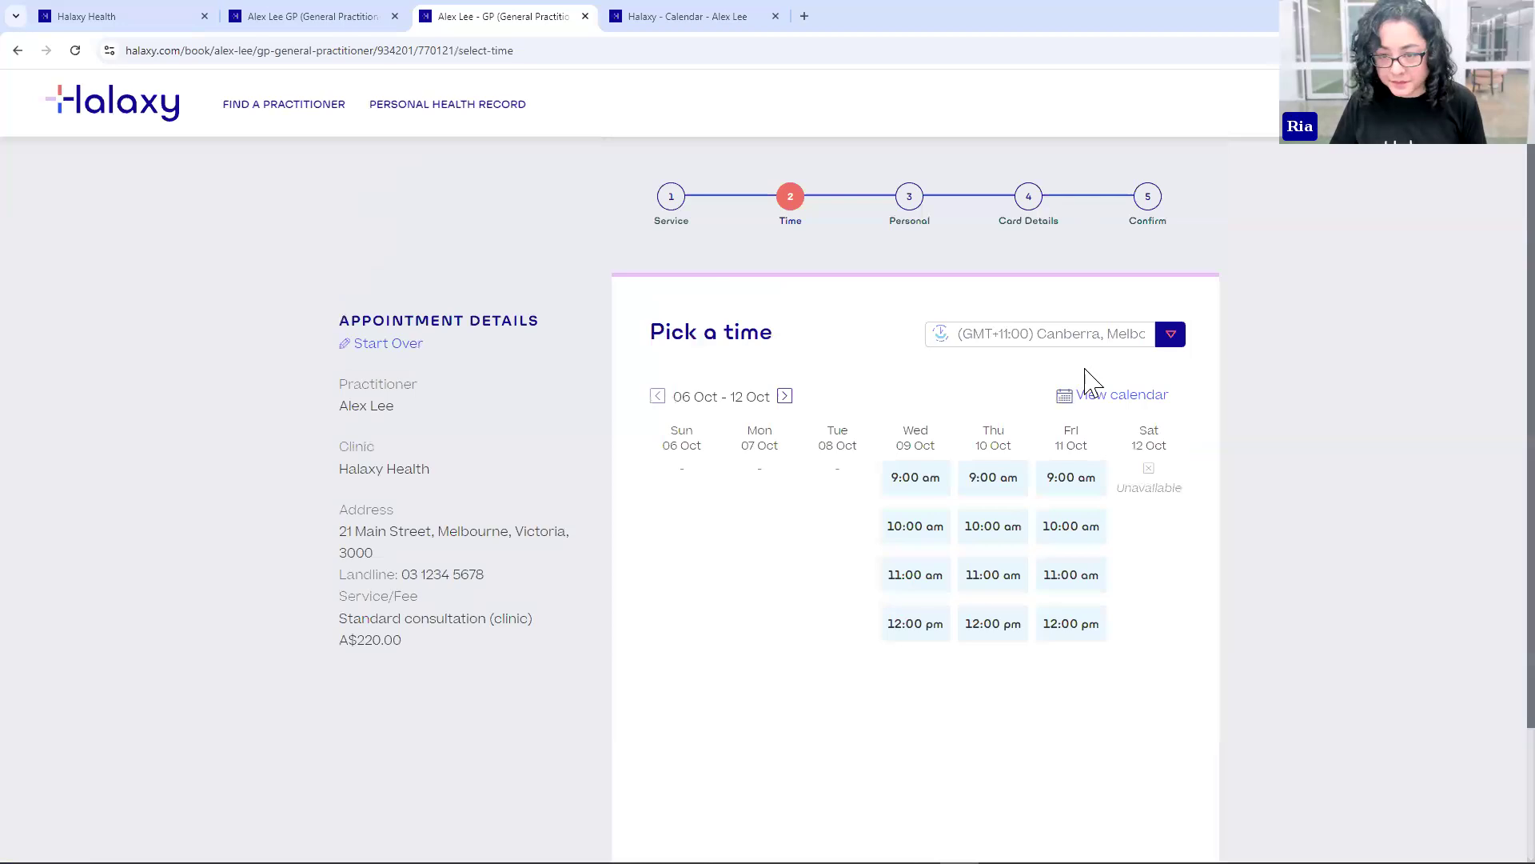
pyautogui.click(1068, 481)
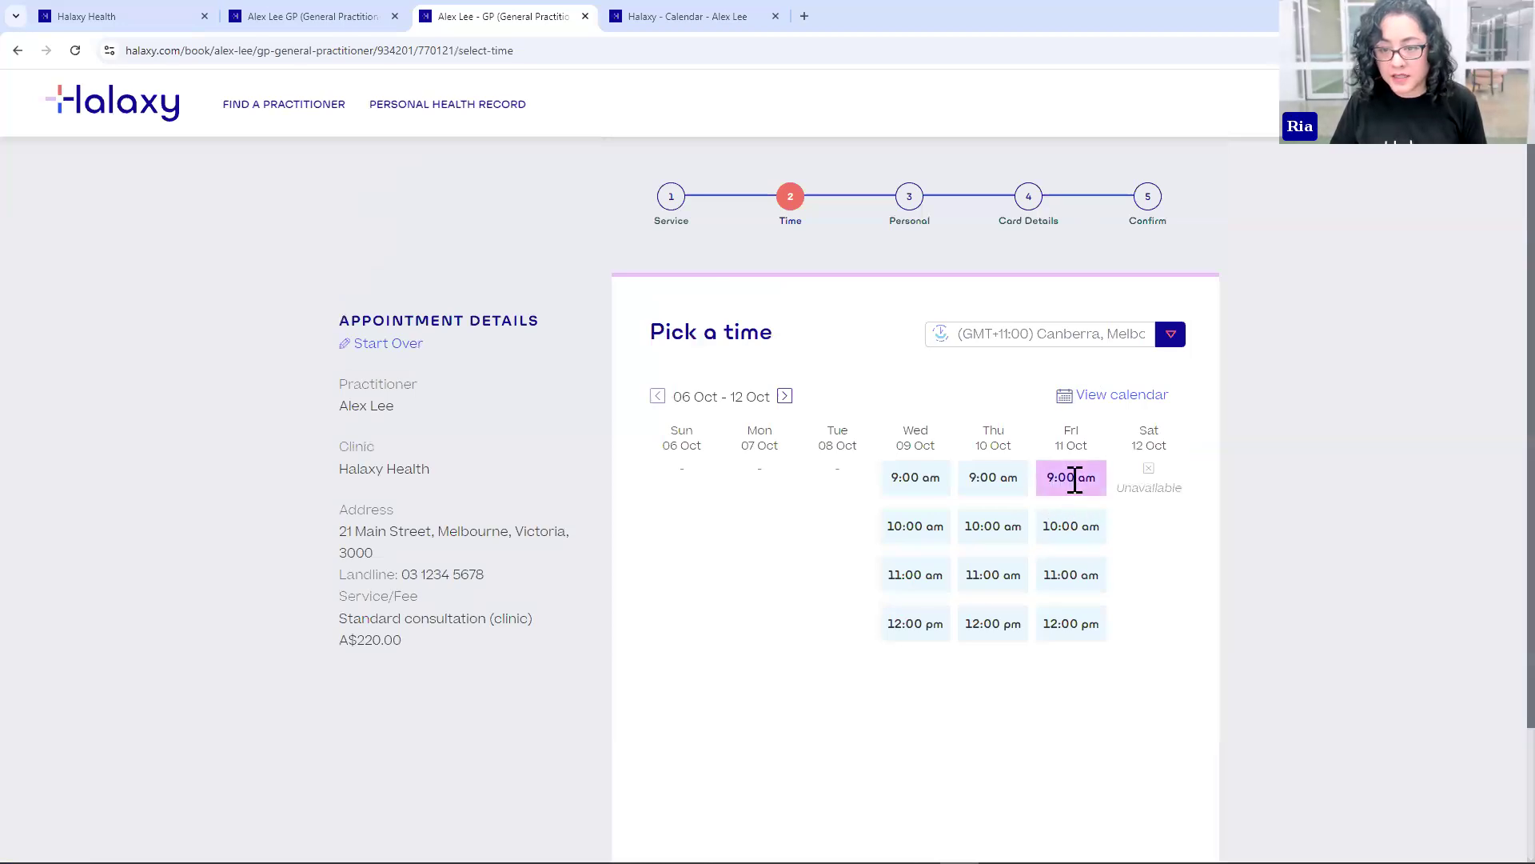
pyautogui.click(856, 426)
# - Enter the patient's first name, last name and e-mail address in the booking form
pyautogui.write('Clark')
pyautogui.press('Tab')
pyautogui.write('Kent')
pyautogui.press('Tab')
pyautogui.press('Tab')
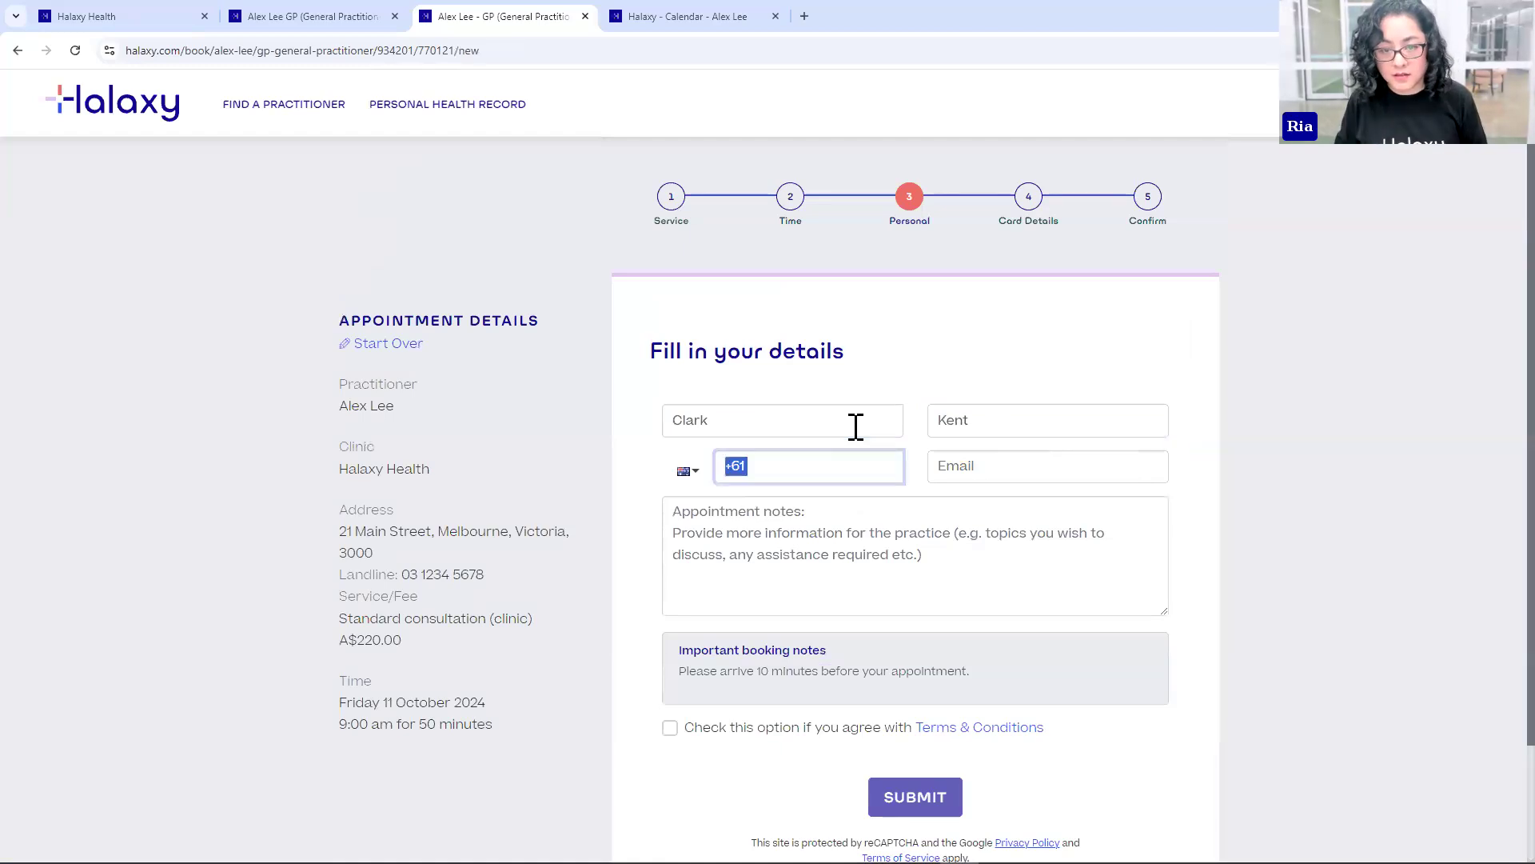
pyautogui.press('Tab')
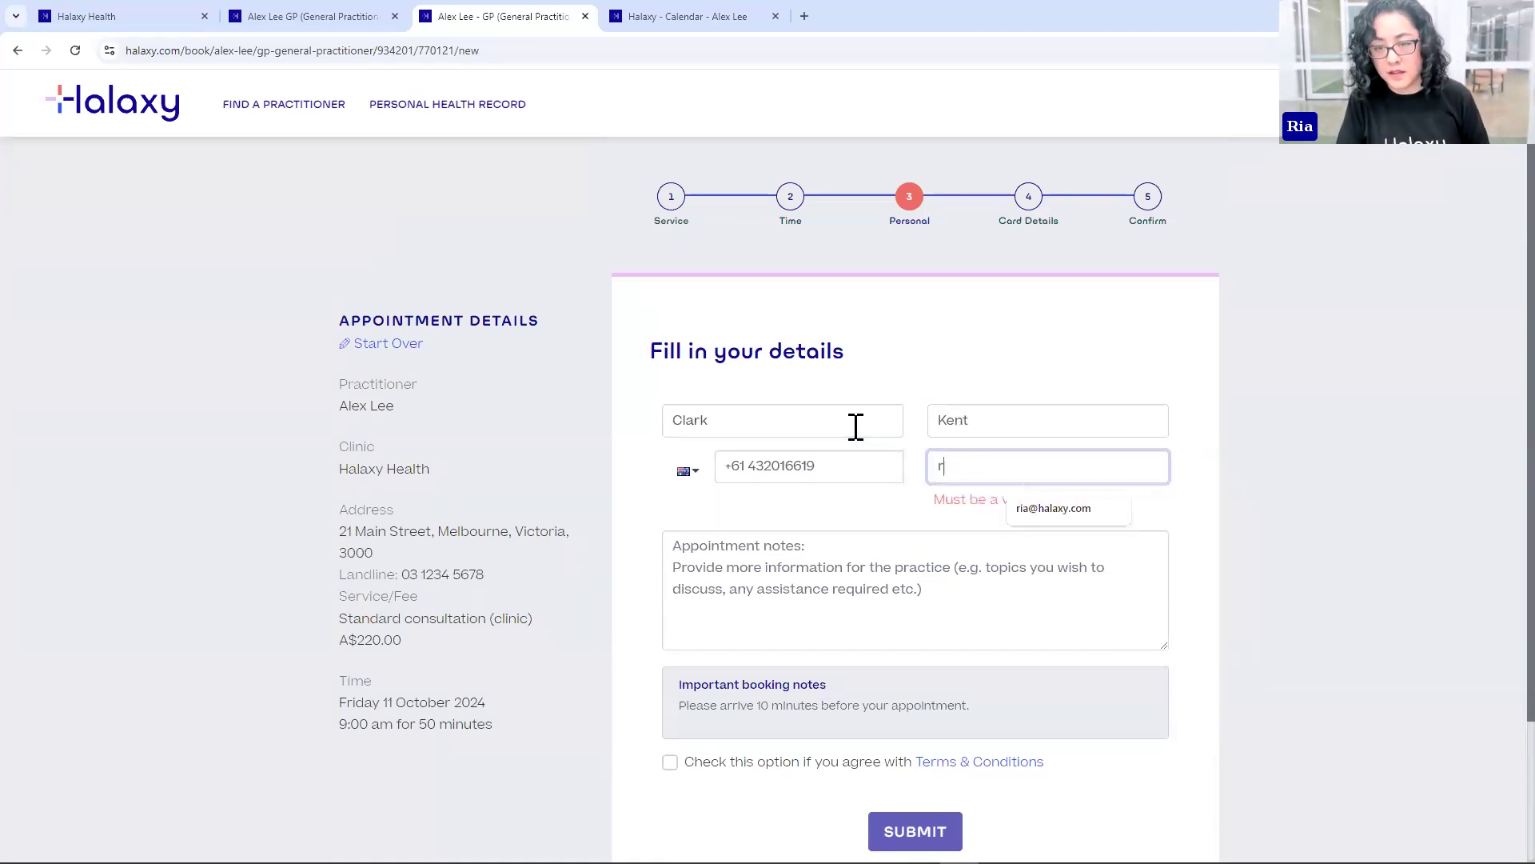
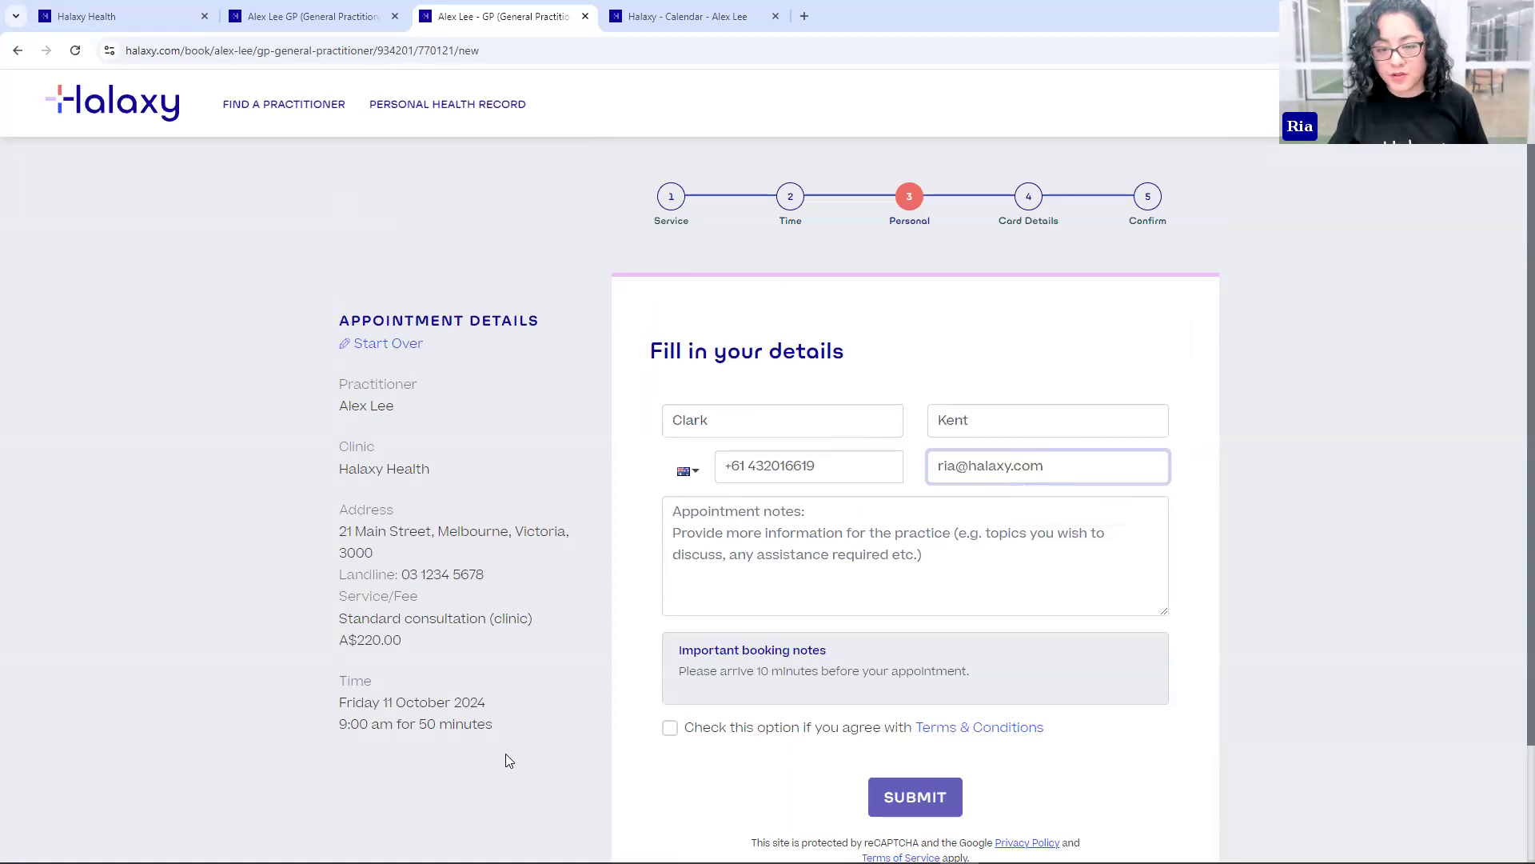
# - Accept the Terms & Conditions and submit the patient's booking details
pyautogui.click(671, 729)
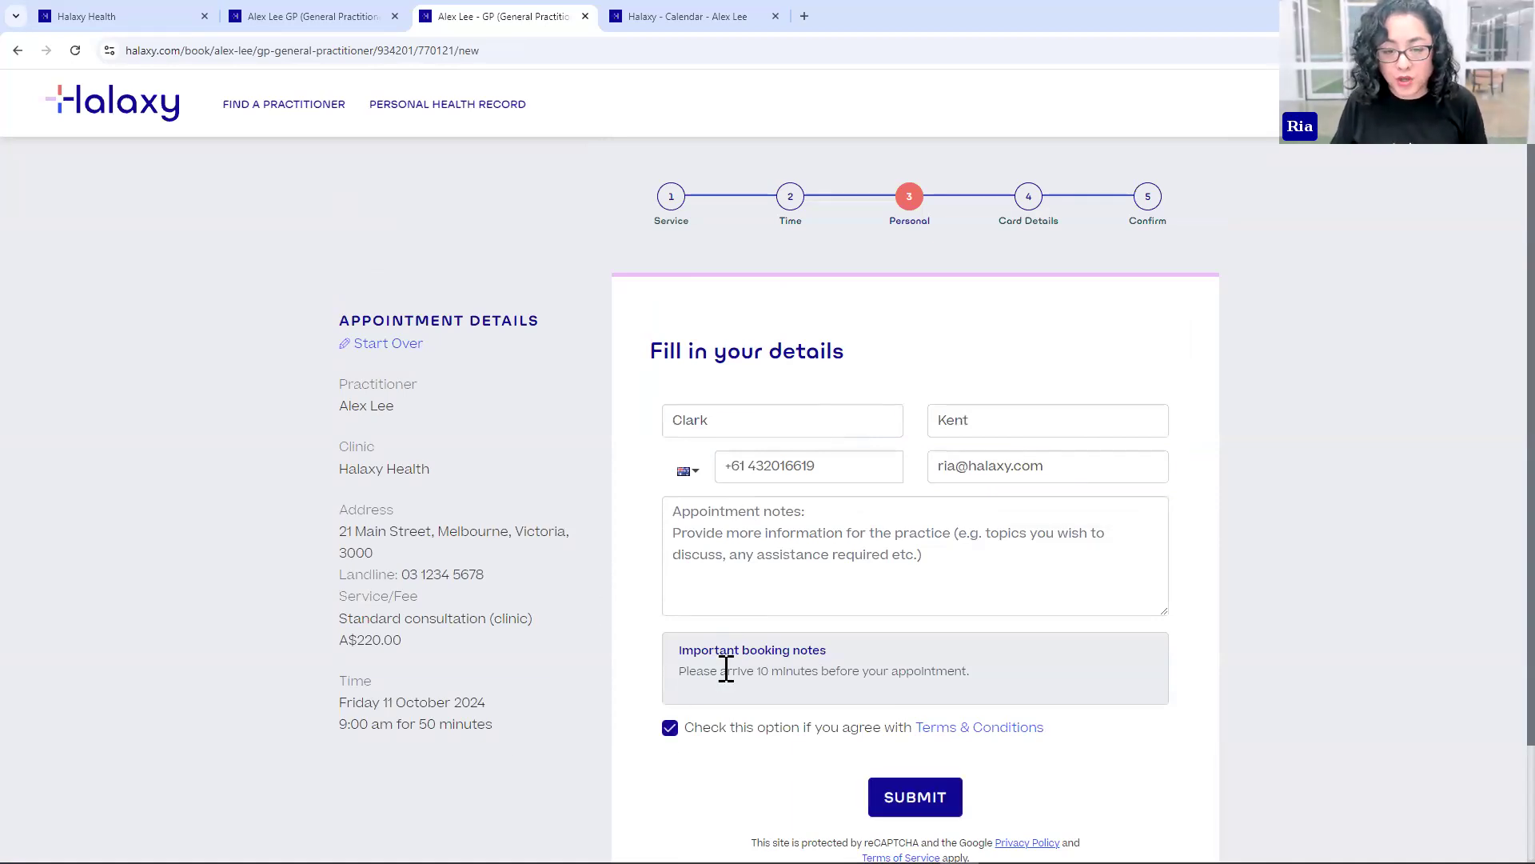
pyautogui.moveTo(680, 671); pyautogui.dragTo(897, 672)
pyautogui.click(898, 673)
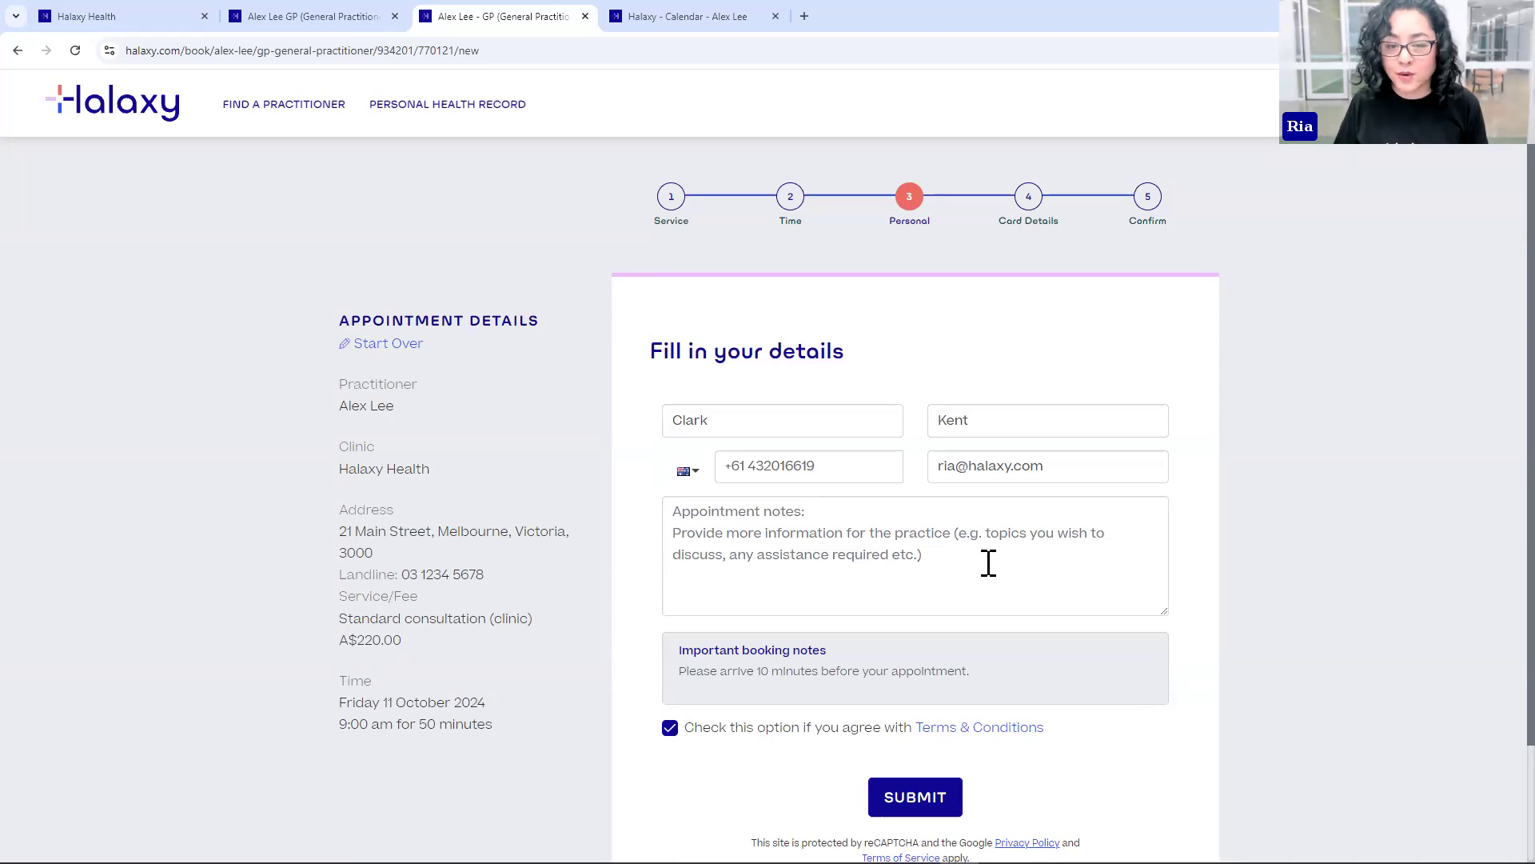
pyautogui.click(675, 509)
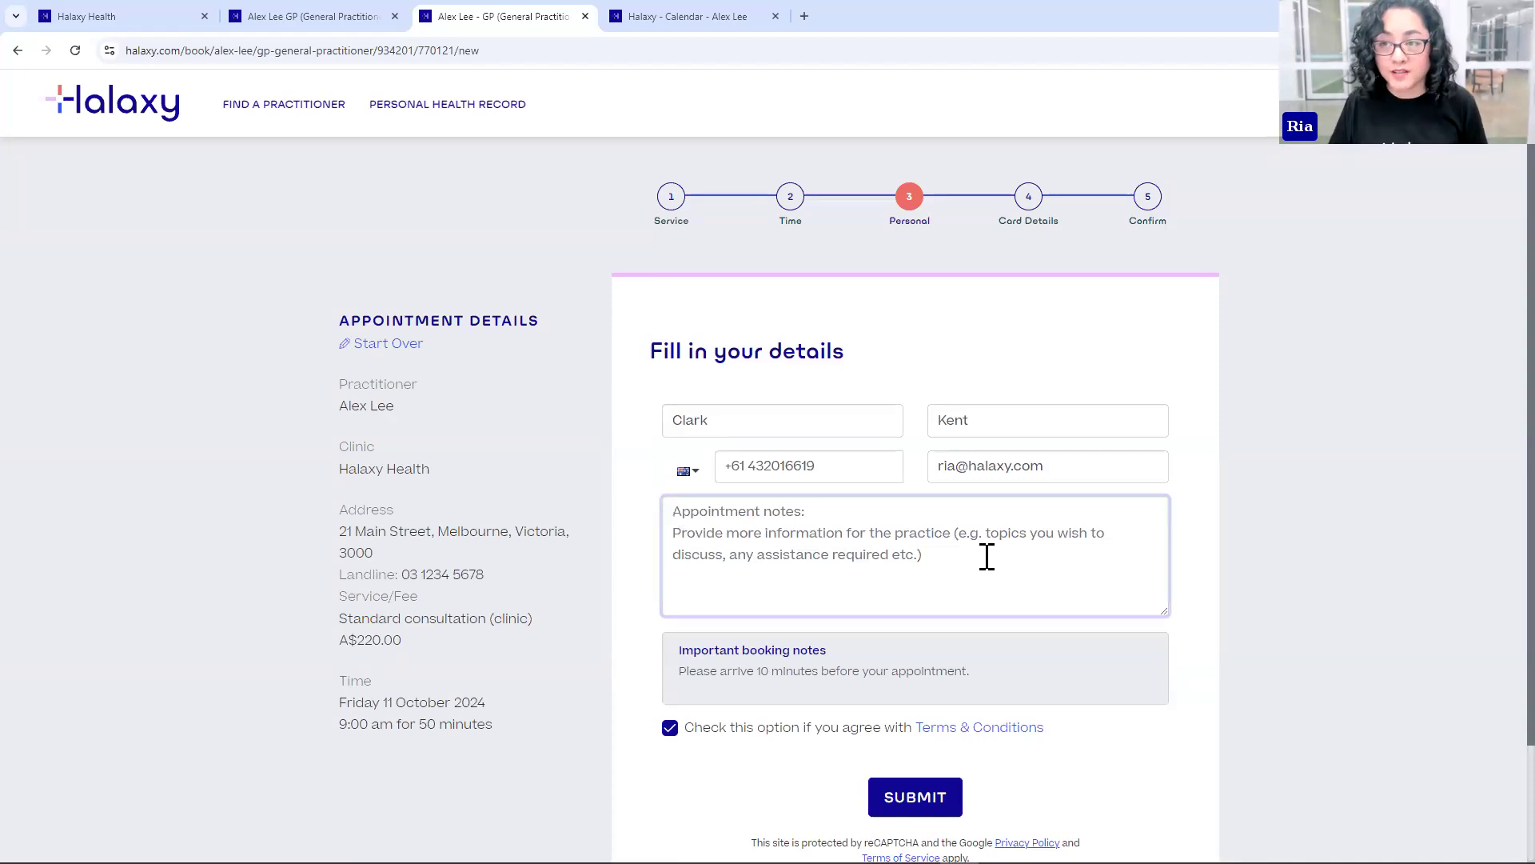
pyautogui.click(920, 807)
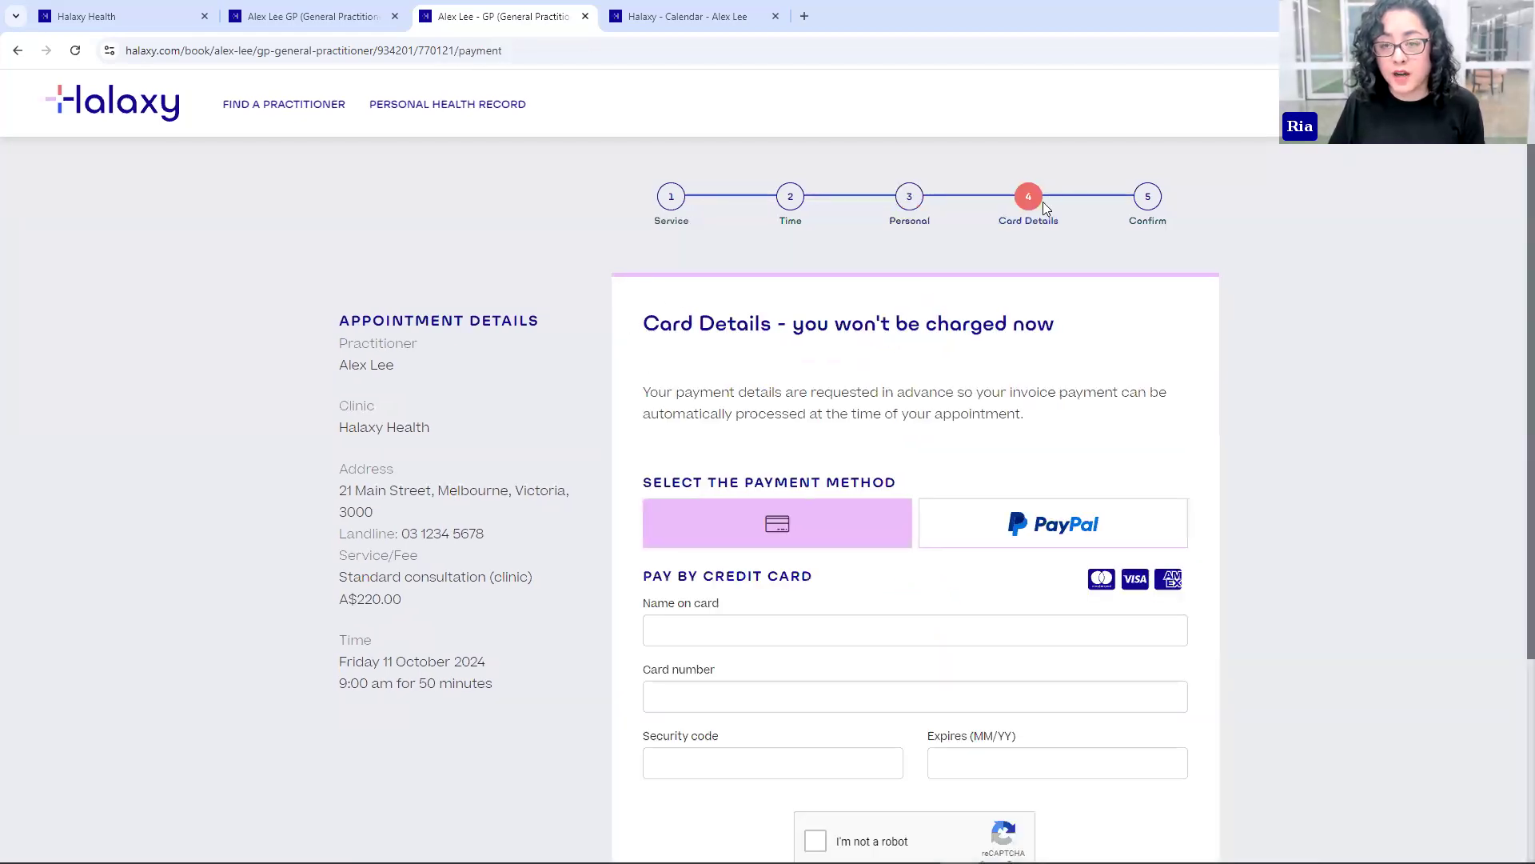
# - Autofill the card details from the saved card, pass the robot check, and save
pyautogui.scroll(-2, 1031, 210)
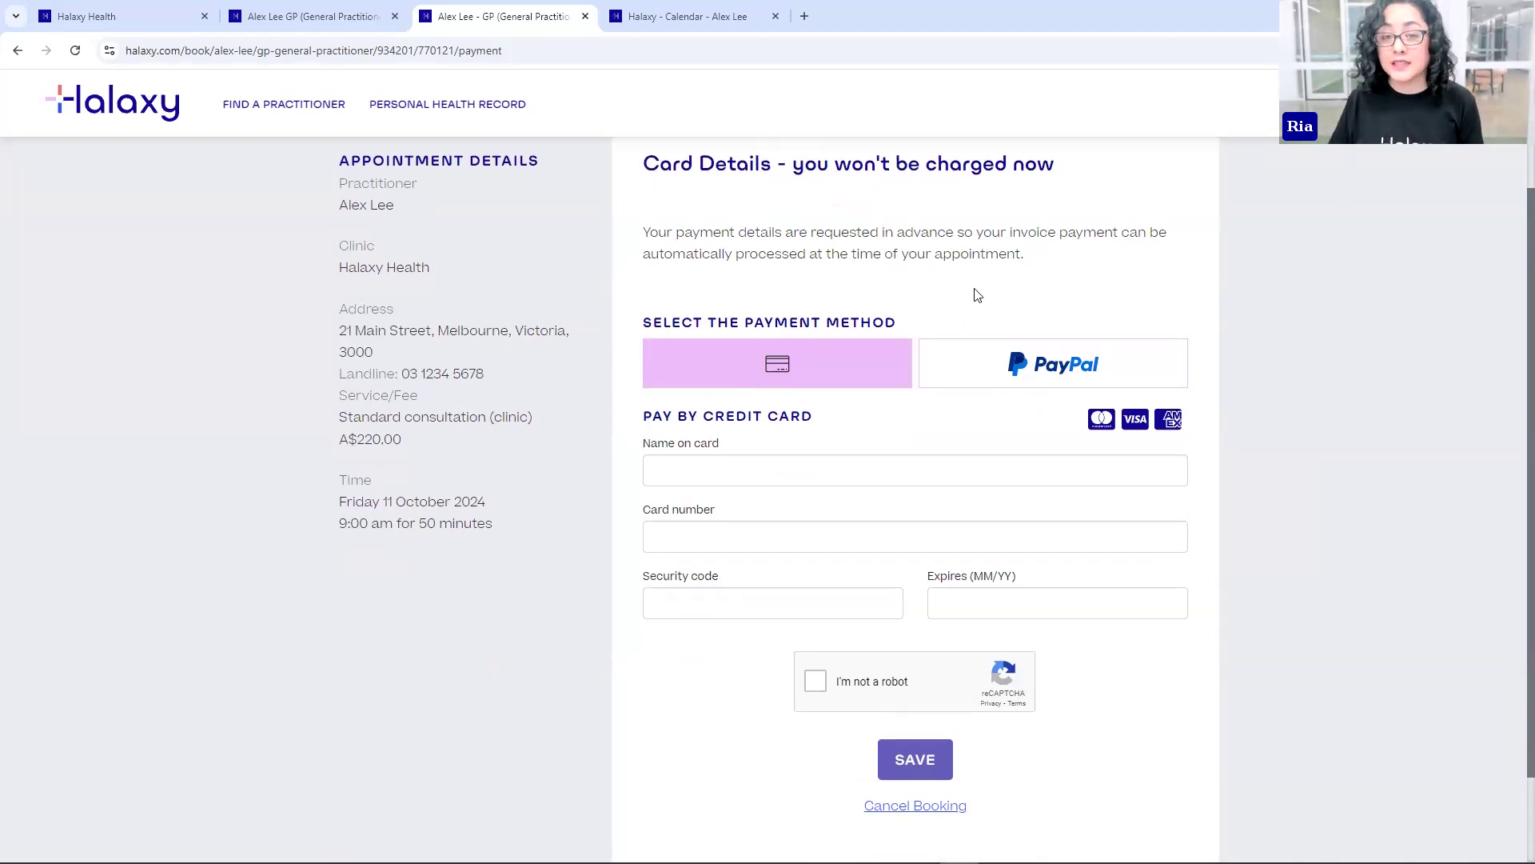
pyautogui.scroll(2, 977, 295)
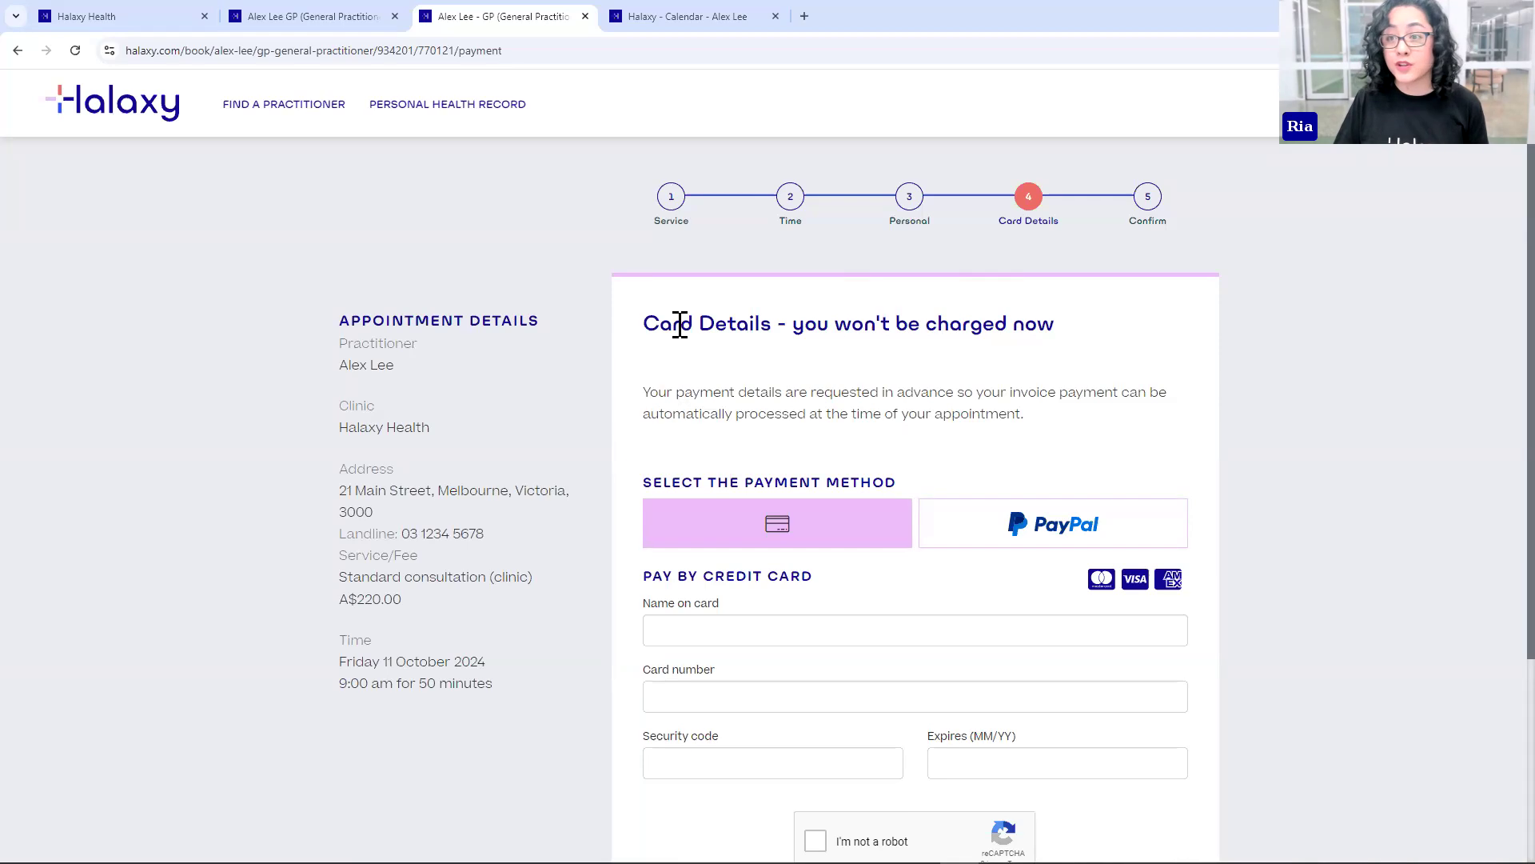
pyautogui.scroll(-2, 1273, 621)
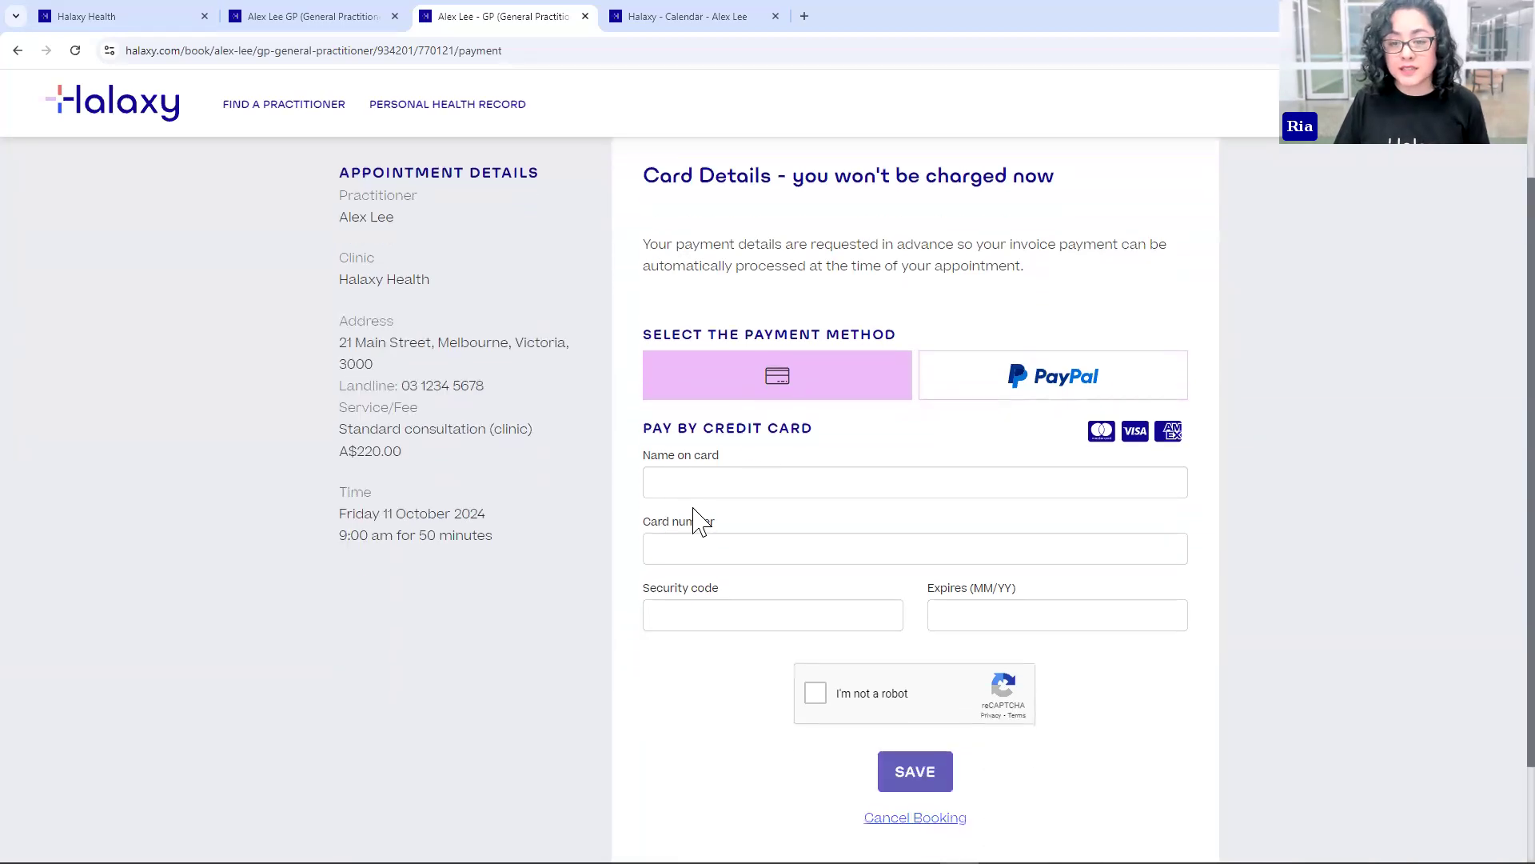
pyautogui.click(715, 468)
pyautogui.press('Down')
pyautogui.press('Return')
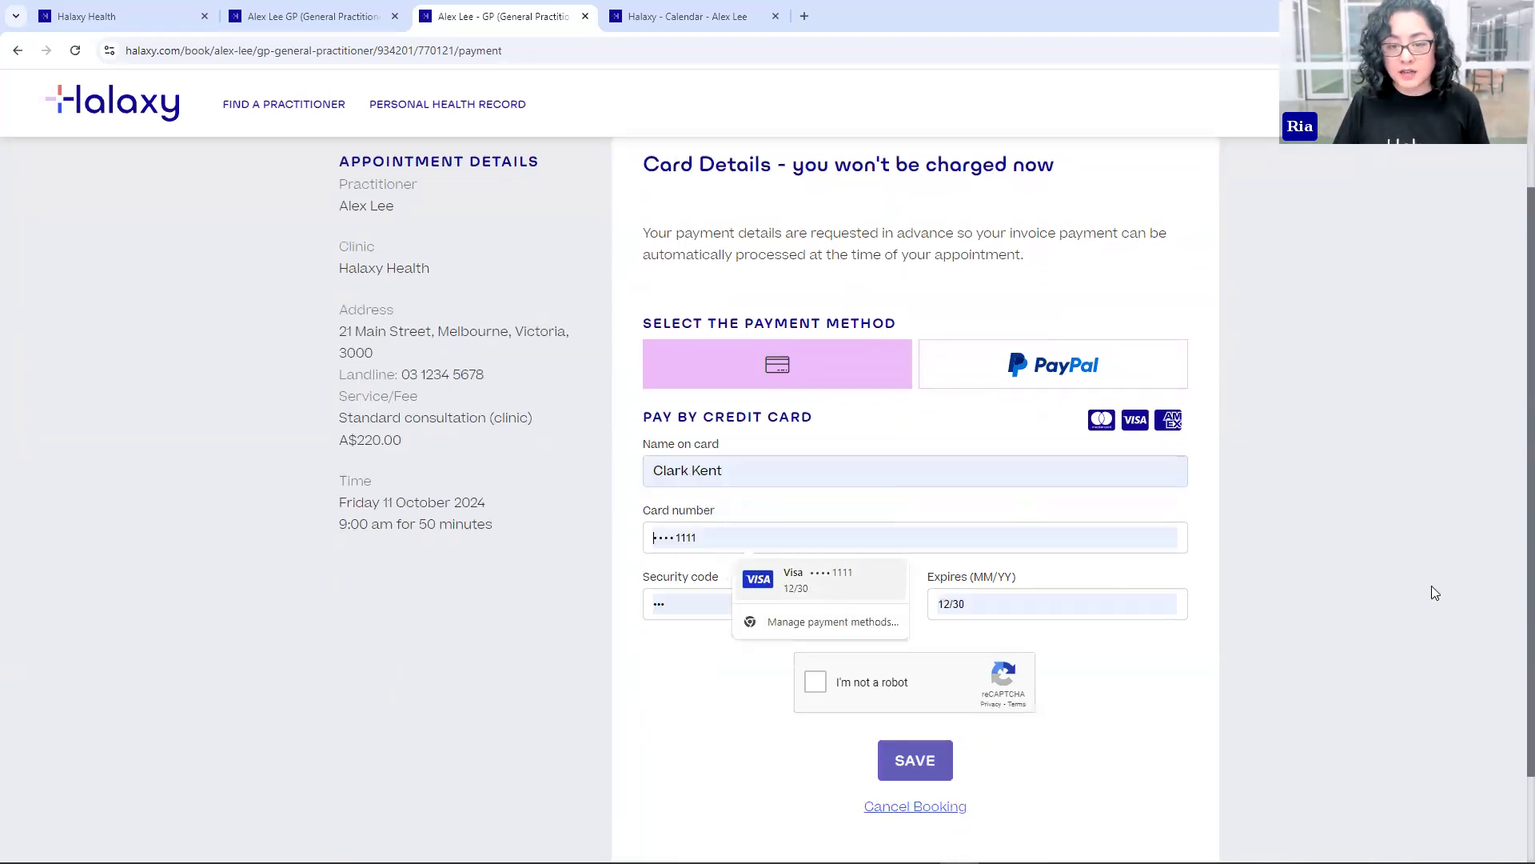
pyautogui.click(817, 682)
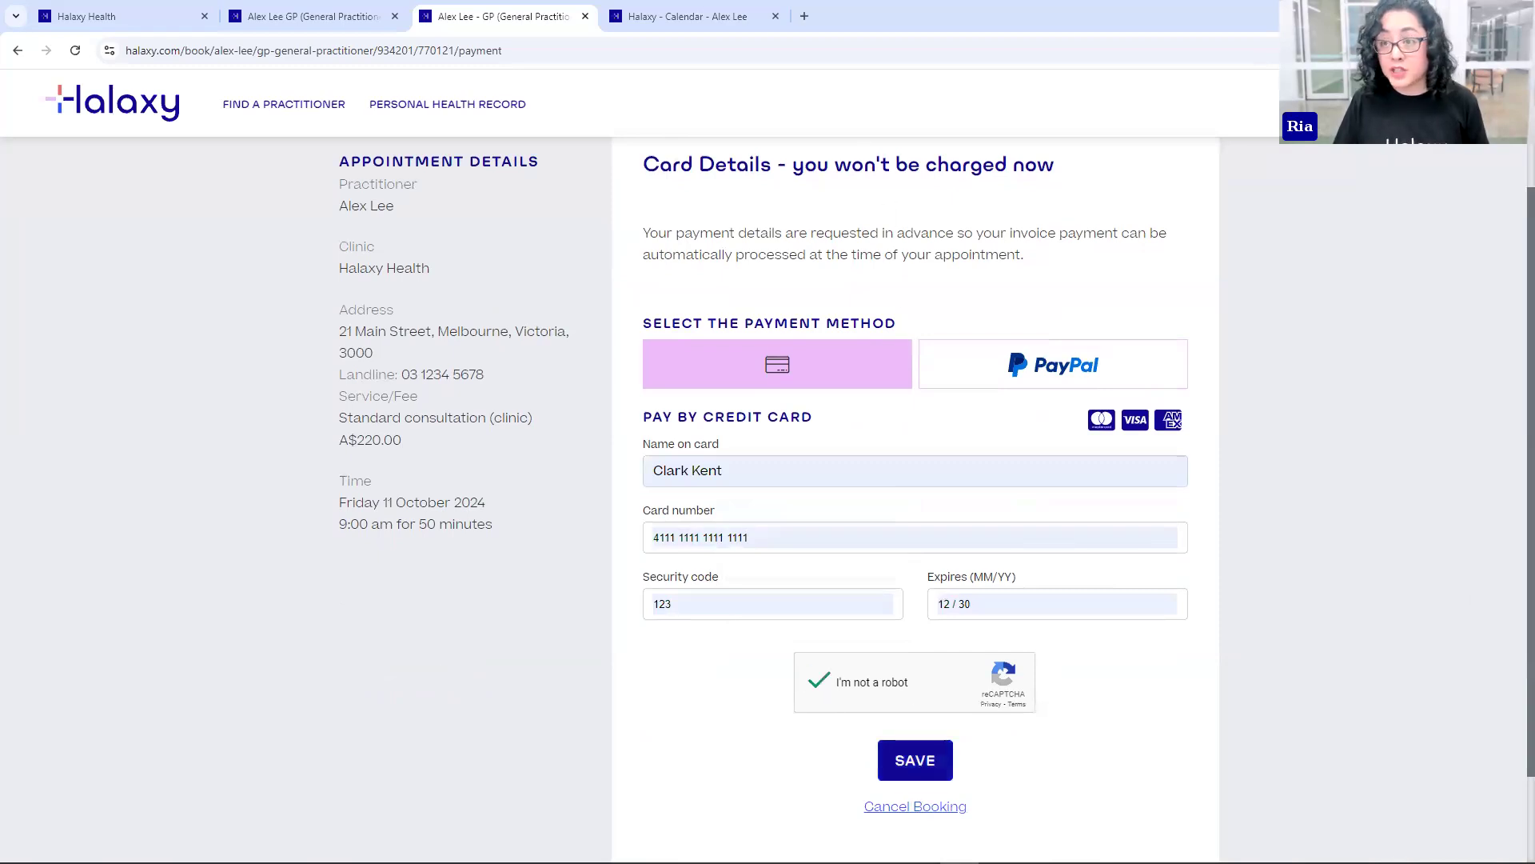
pyautogui.click(921, 769)
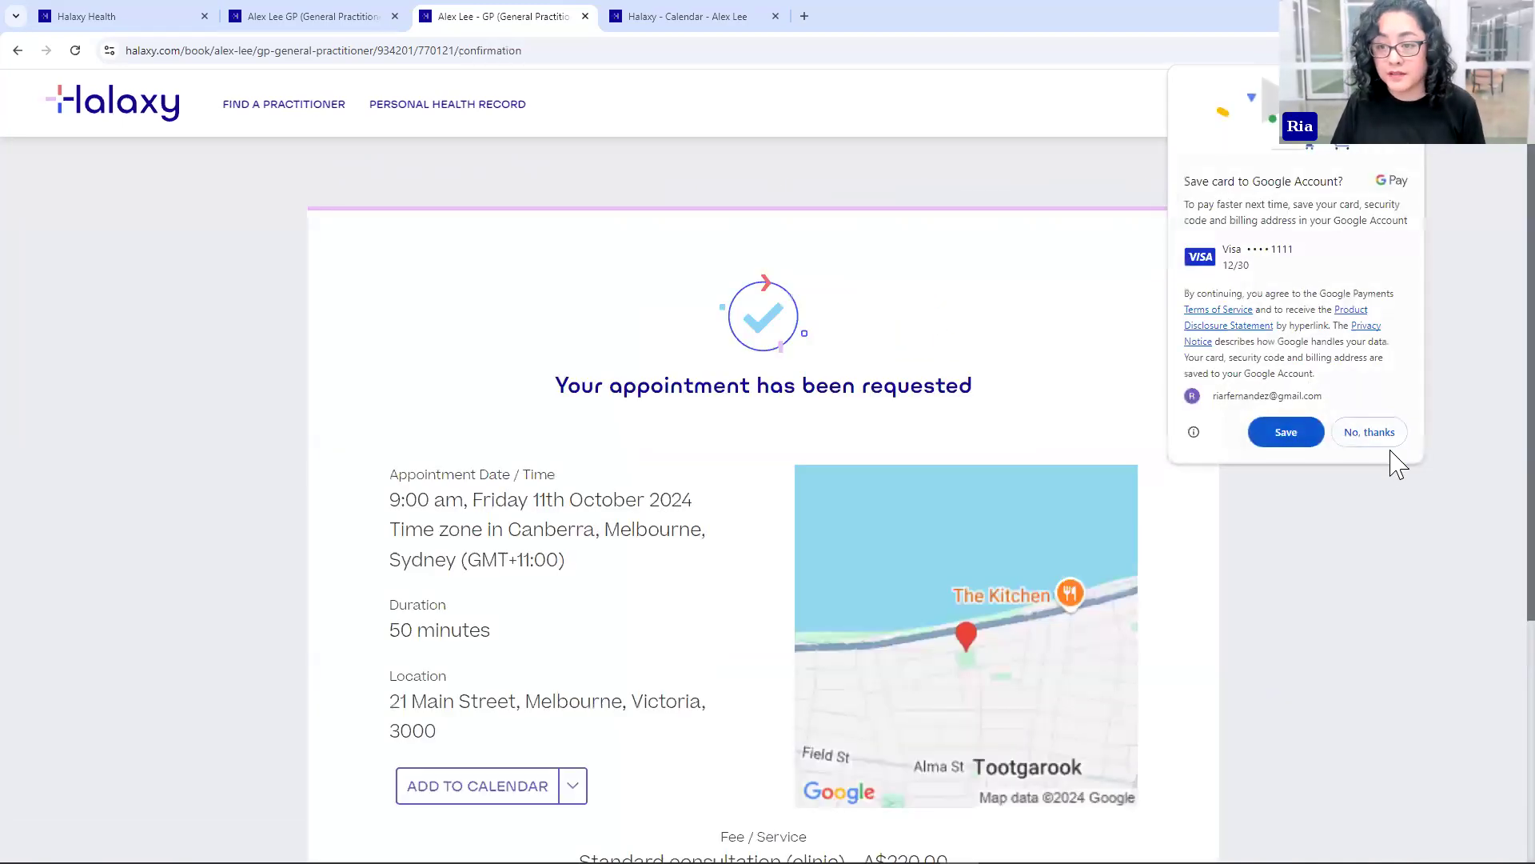
# - Decline Chrome's offer to save the card and scroll down the confirmation page
pyautogui.click(1372, 430)
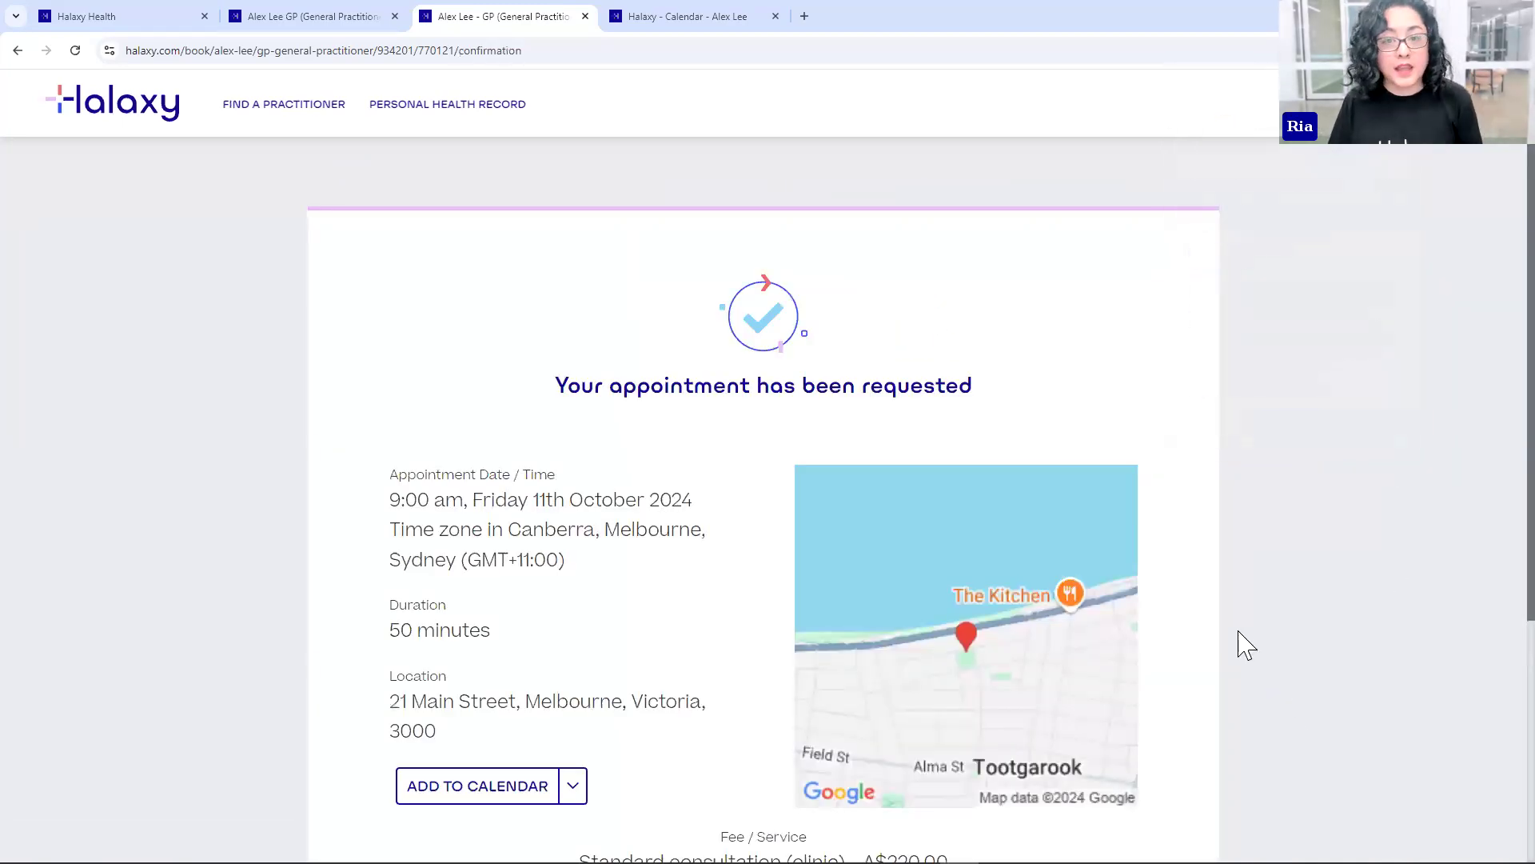
pyautogui.scroll(-1, 1237, 549)
pyautogui.scroll(-1, 1268, 588)
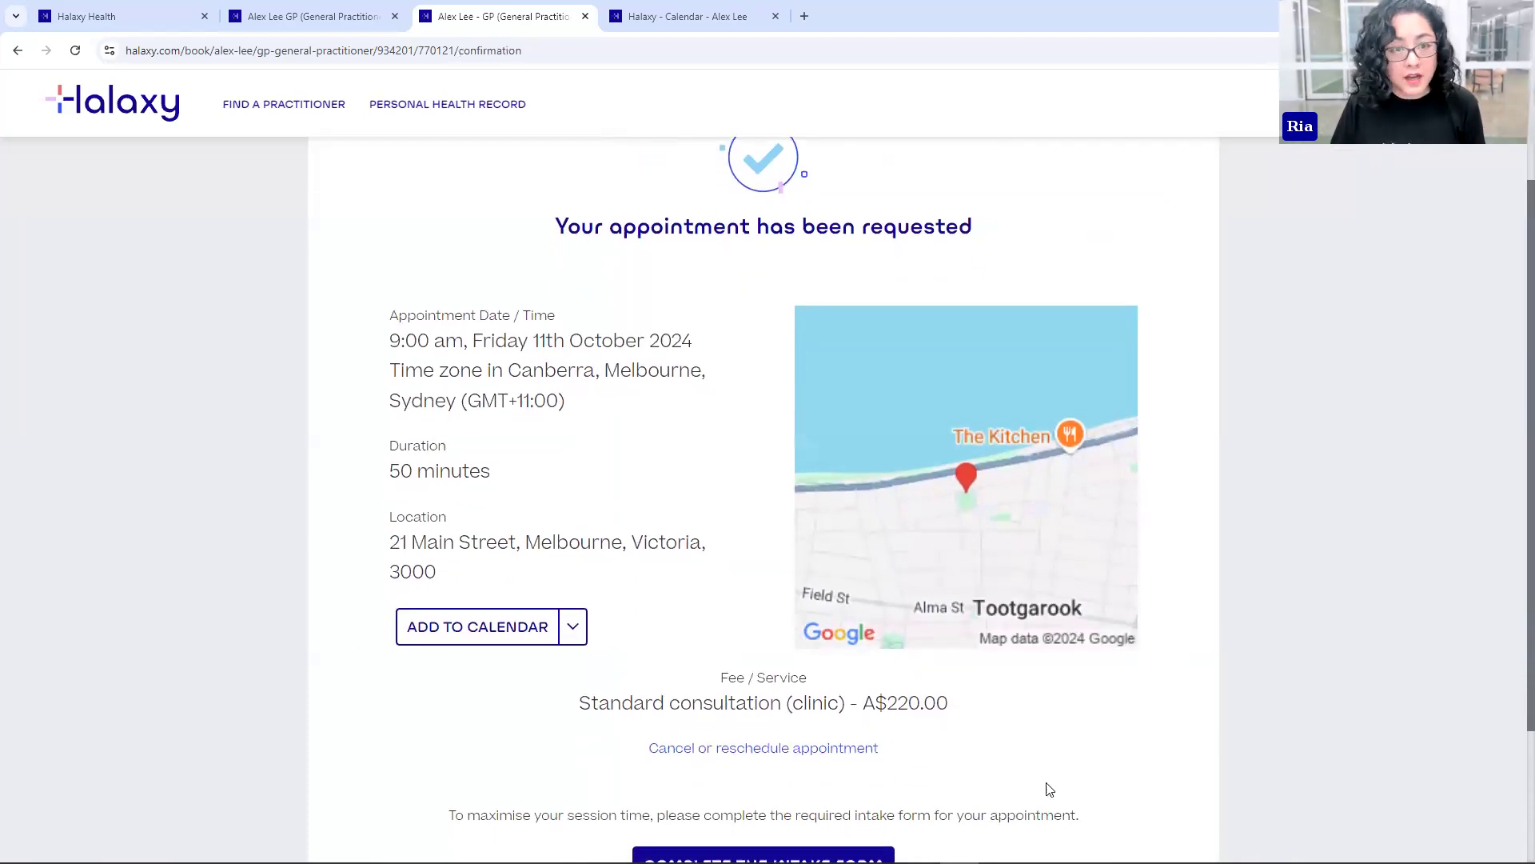
pyautogui.scroll(-2, 675, 637)
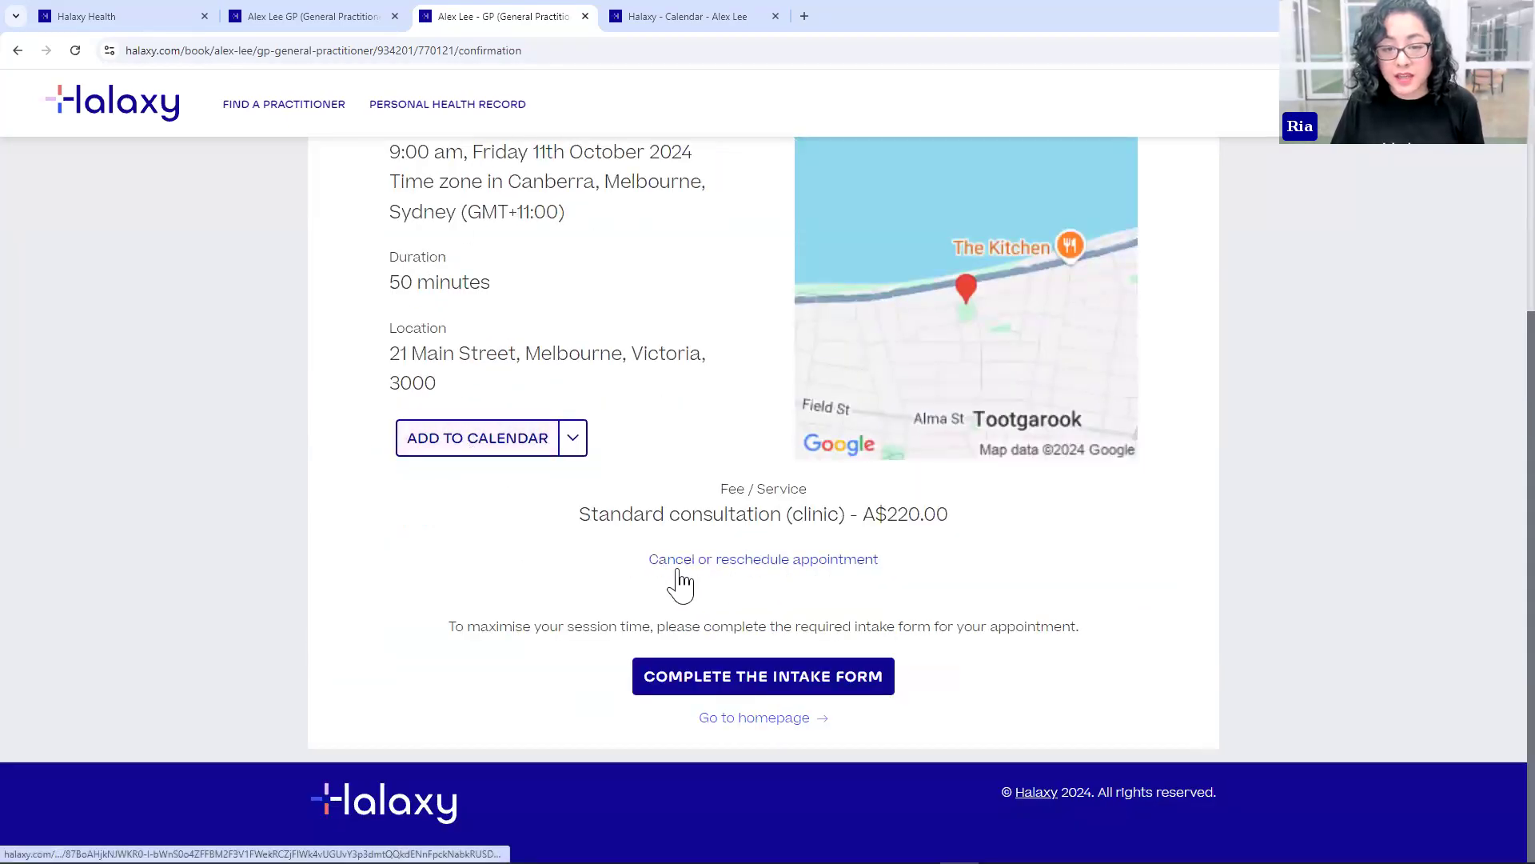
# - Open the cancel-or-reschedule page in a new tab, then the patient intake form
pyautogui.click(788, 559)
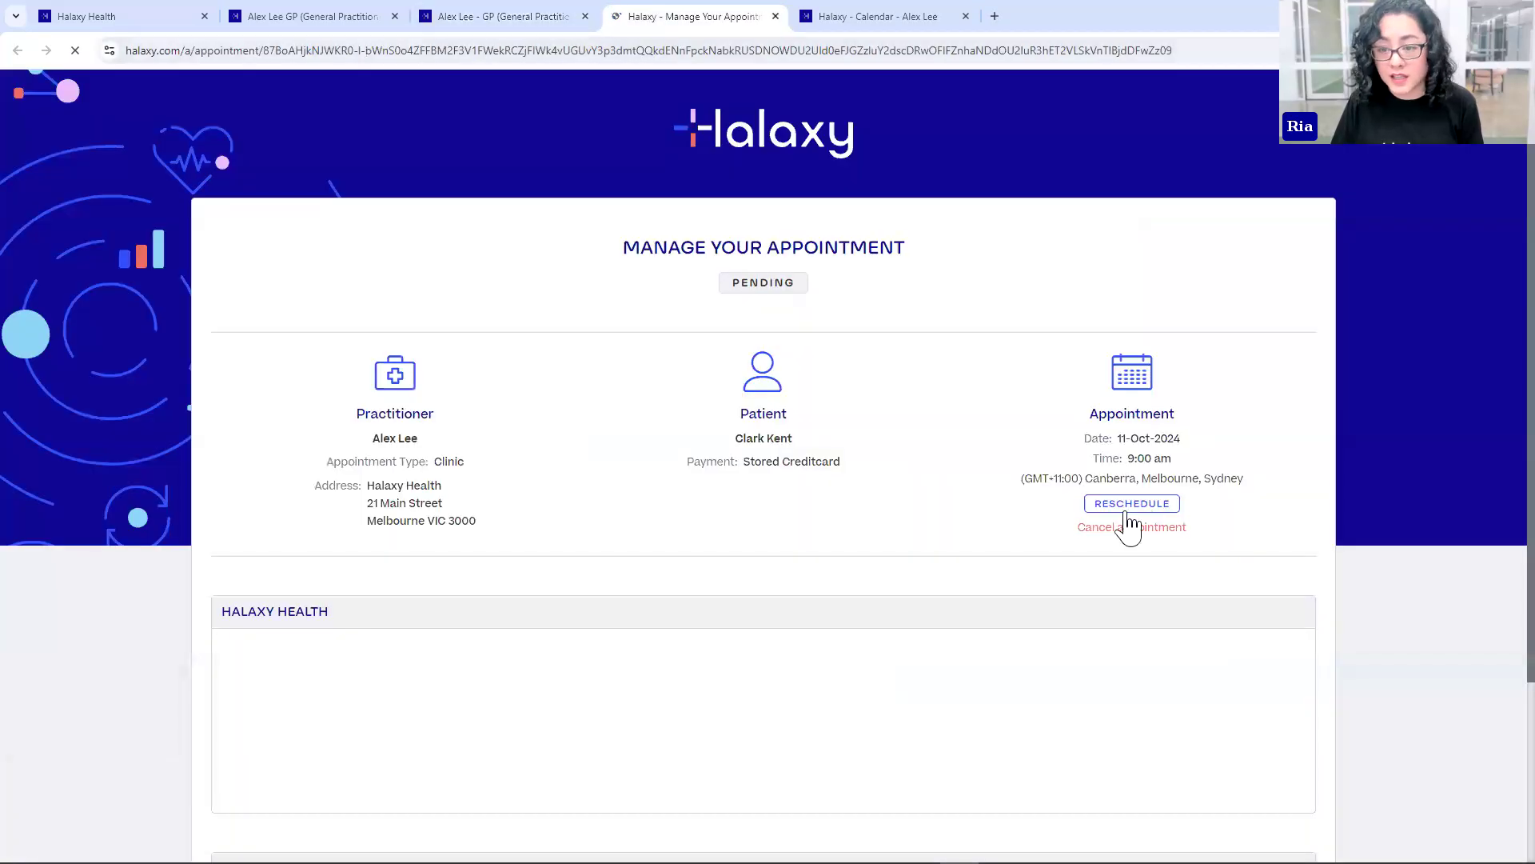
pyautogui.click(1132, 505)
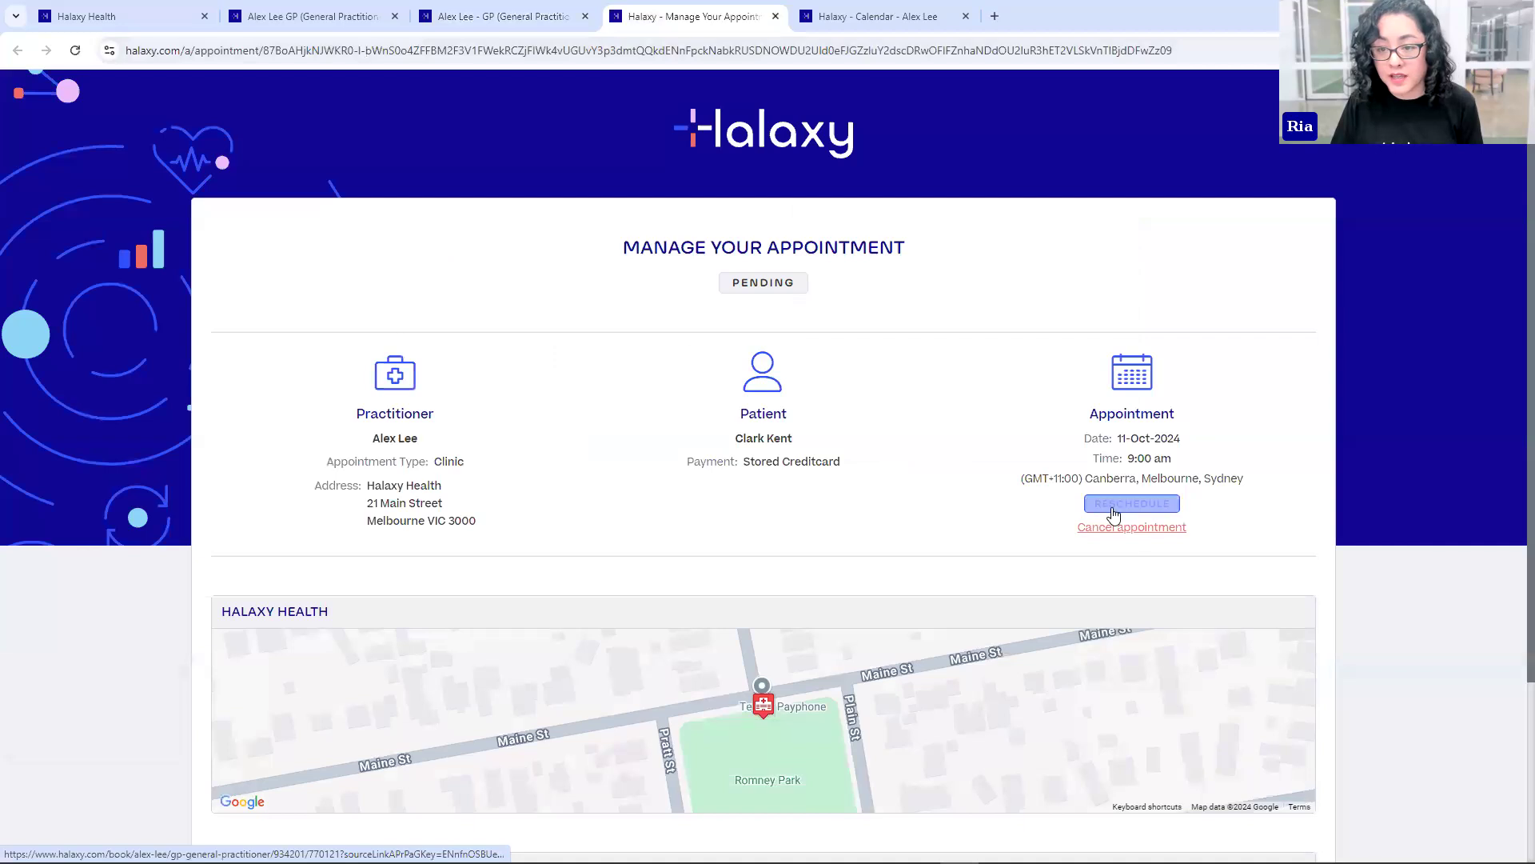
pyautogui.click(504, 16)
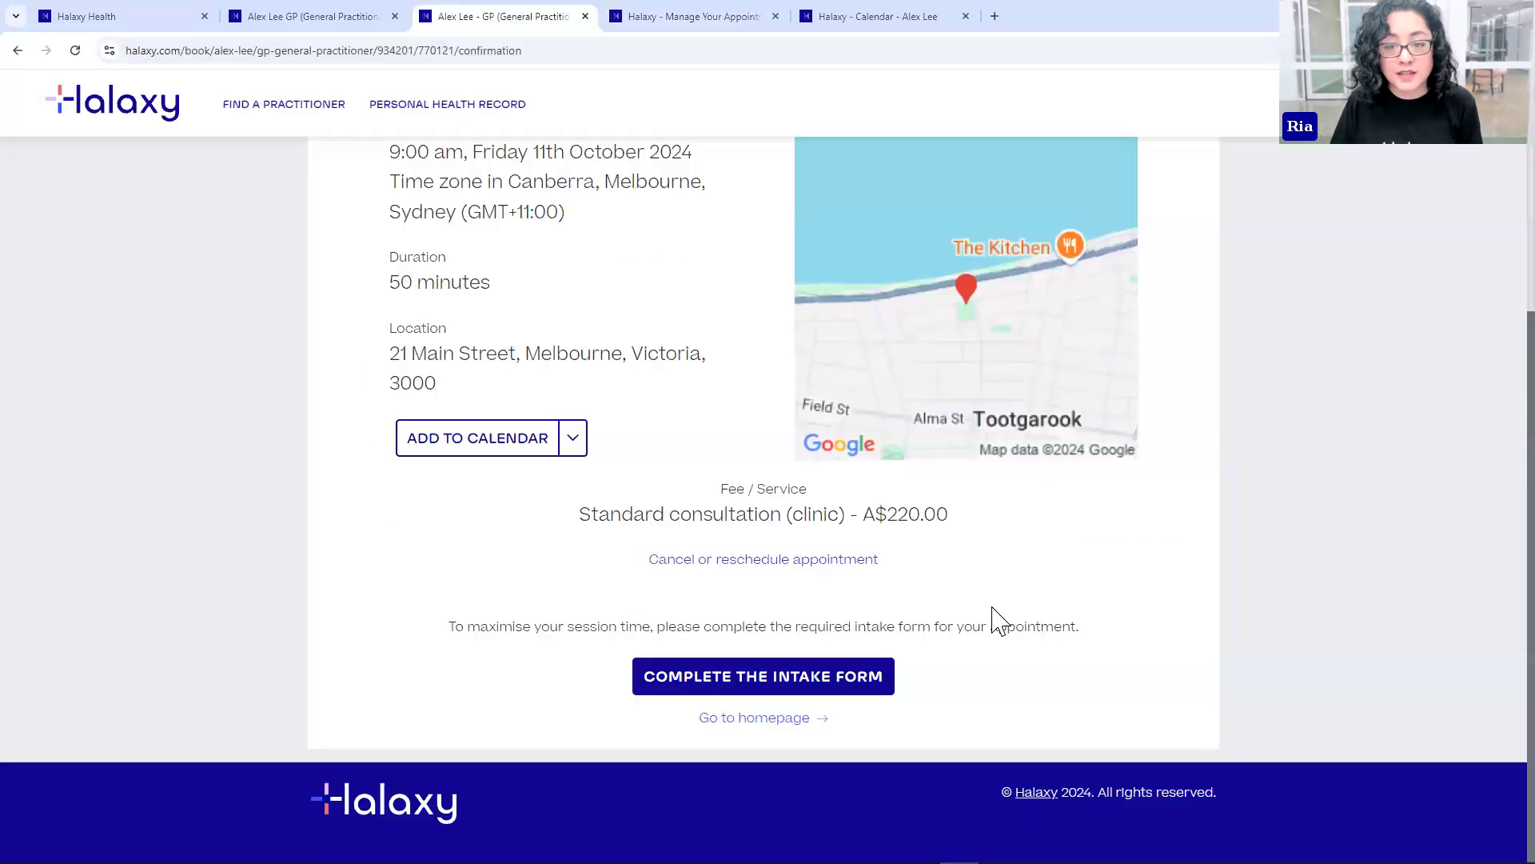
pyautogui.click(719, 690)
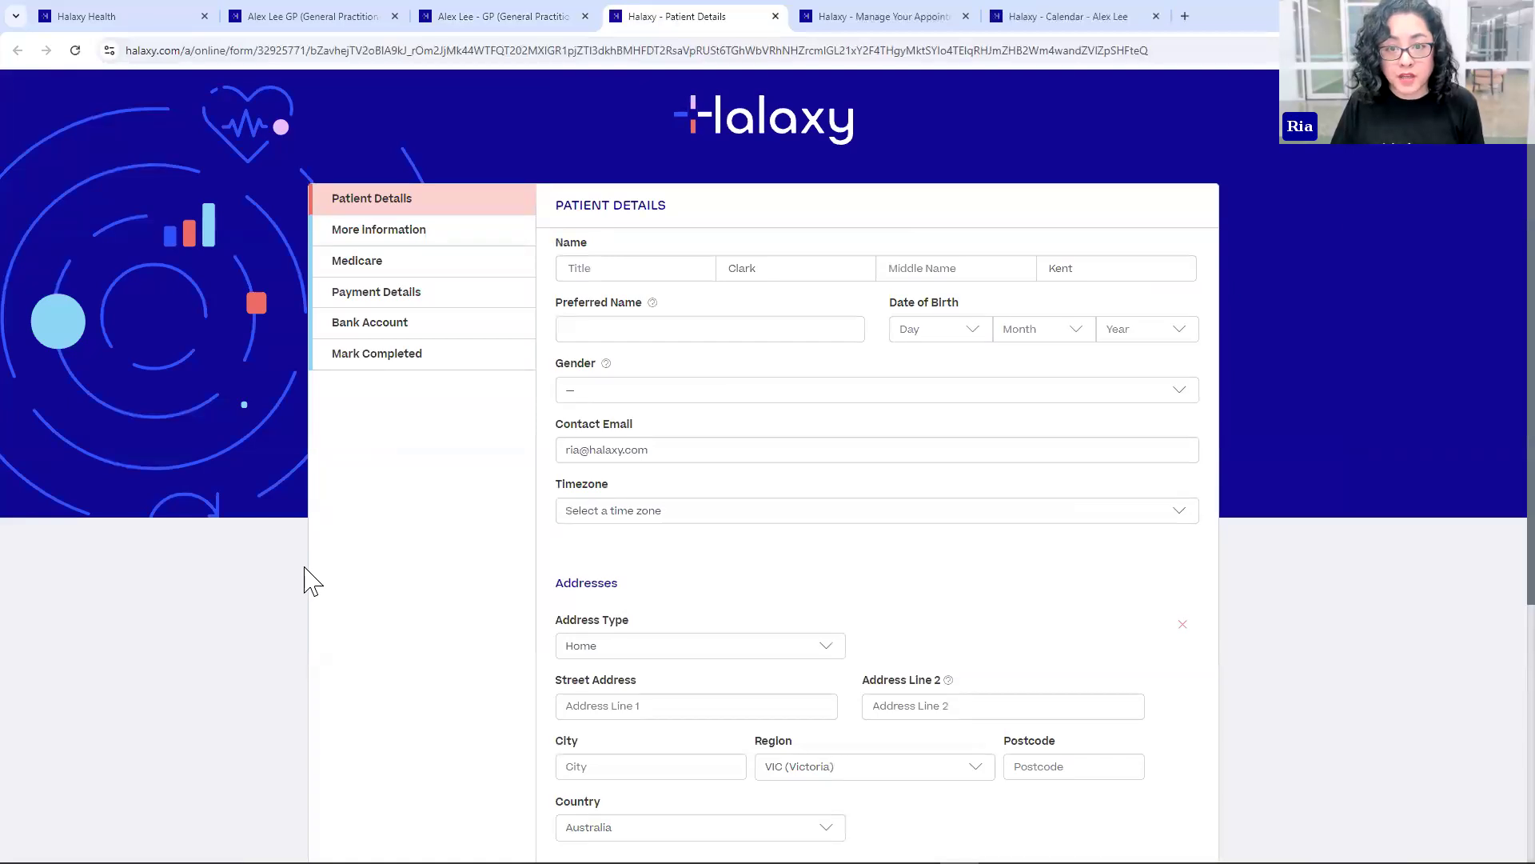
# - Close the intake form tab and switch to the appointment request email in Outlook
pyautogui.click(775, 16)
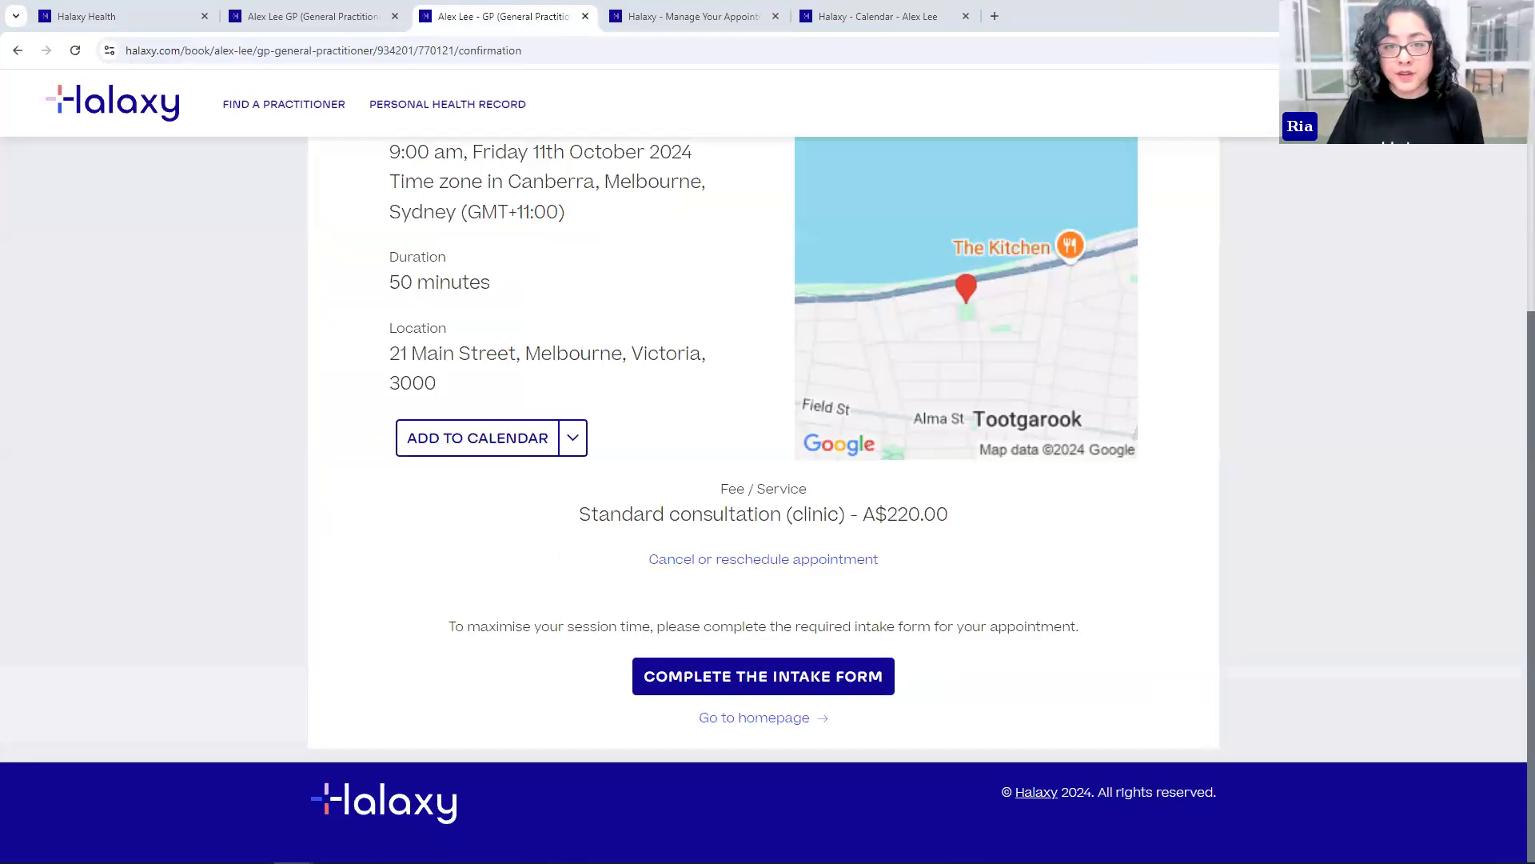
pyautogui.hotkey('alt', 'Tab')
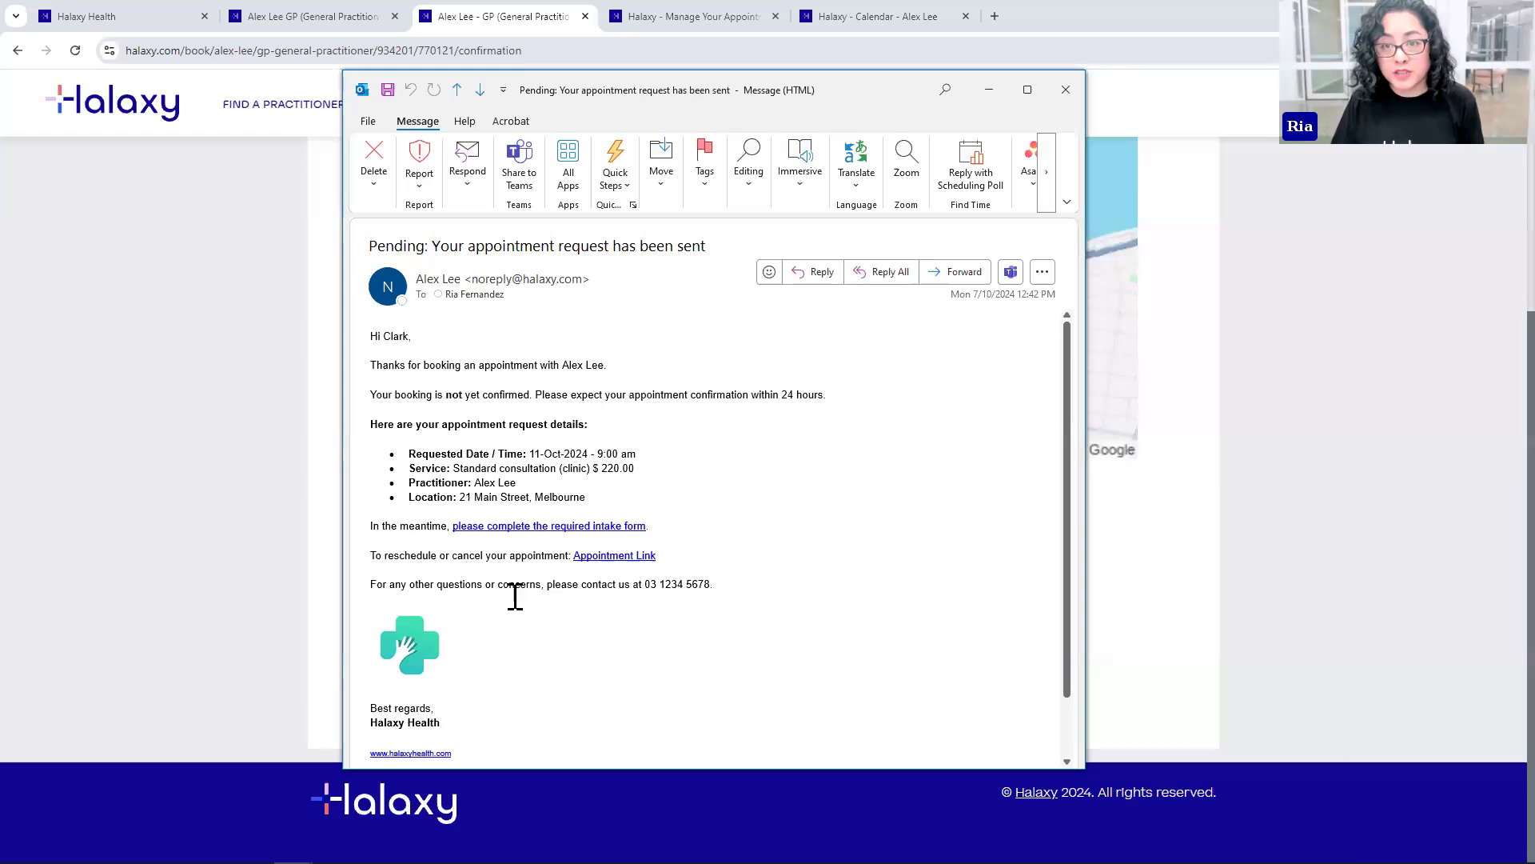
# - Close the 'Pending: Your appointment request has been sent' email in Outlook
pyautogui.click(1066, 90)
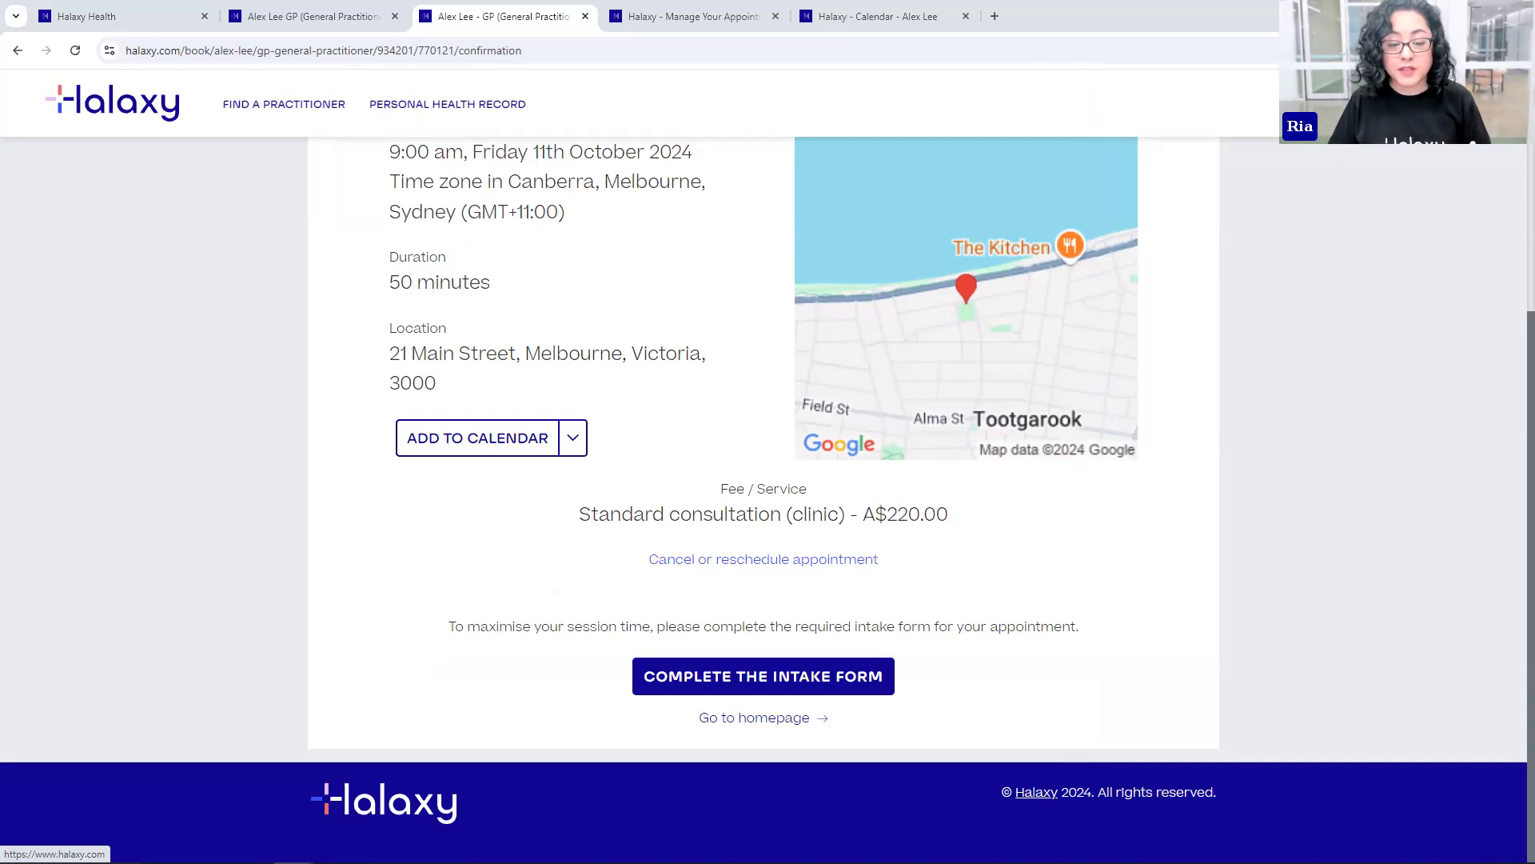
# - Load the Halaxy calendar from the HX Admin bookmark as the second tab, showing 06–12 Oct 2024
pyautogui.click(244, 7)
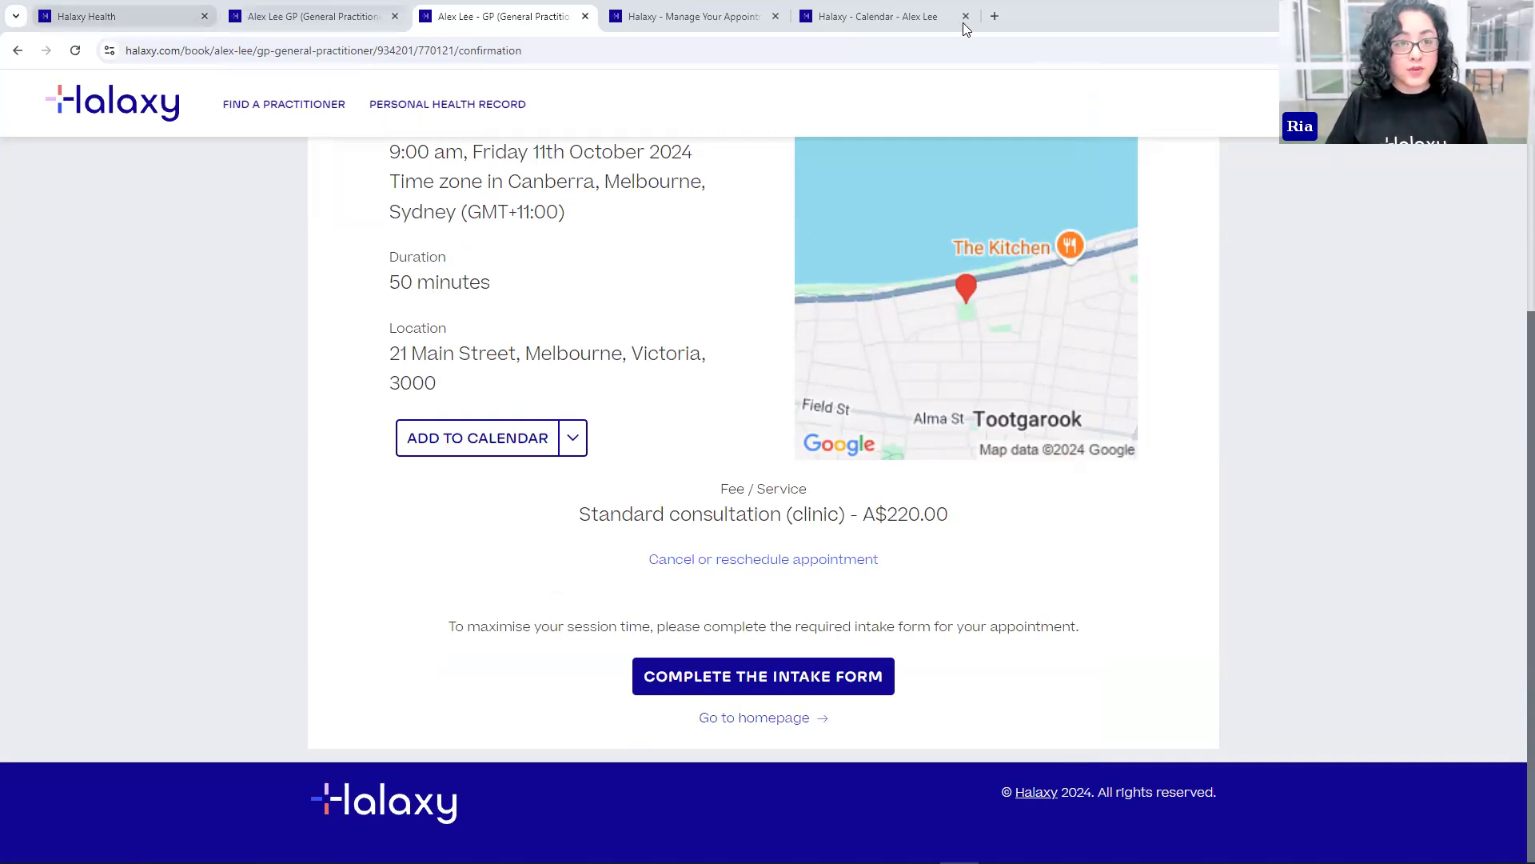
pyautogui.click(995, 16)
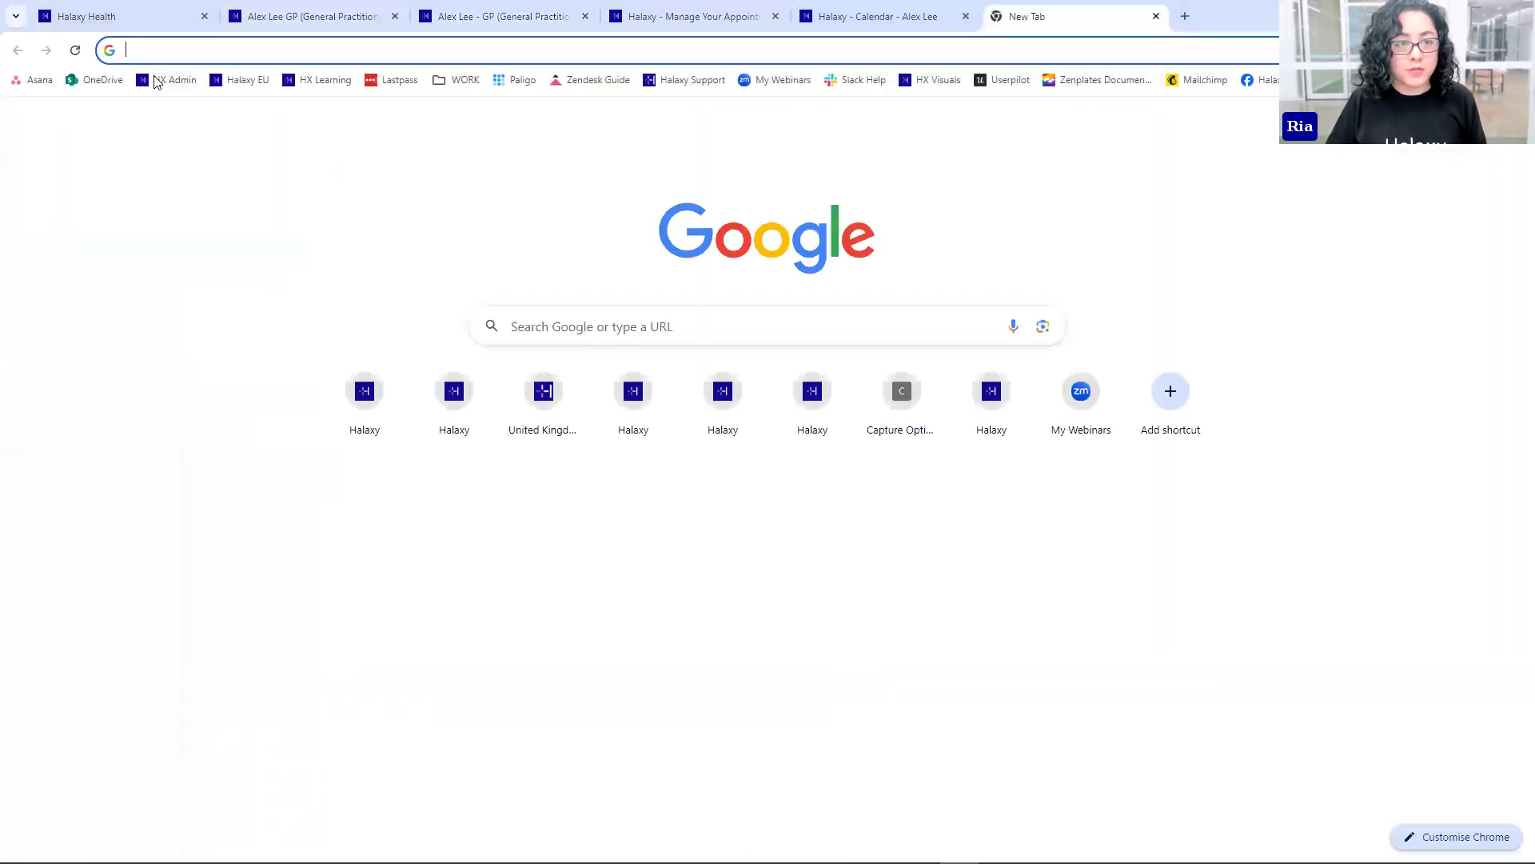
pyautogui.click(147, 77)
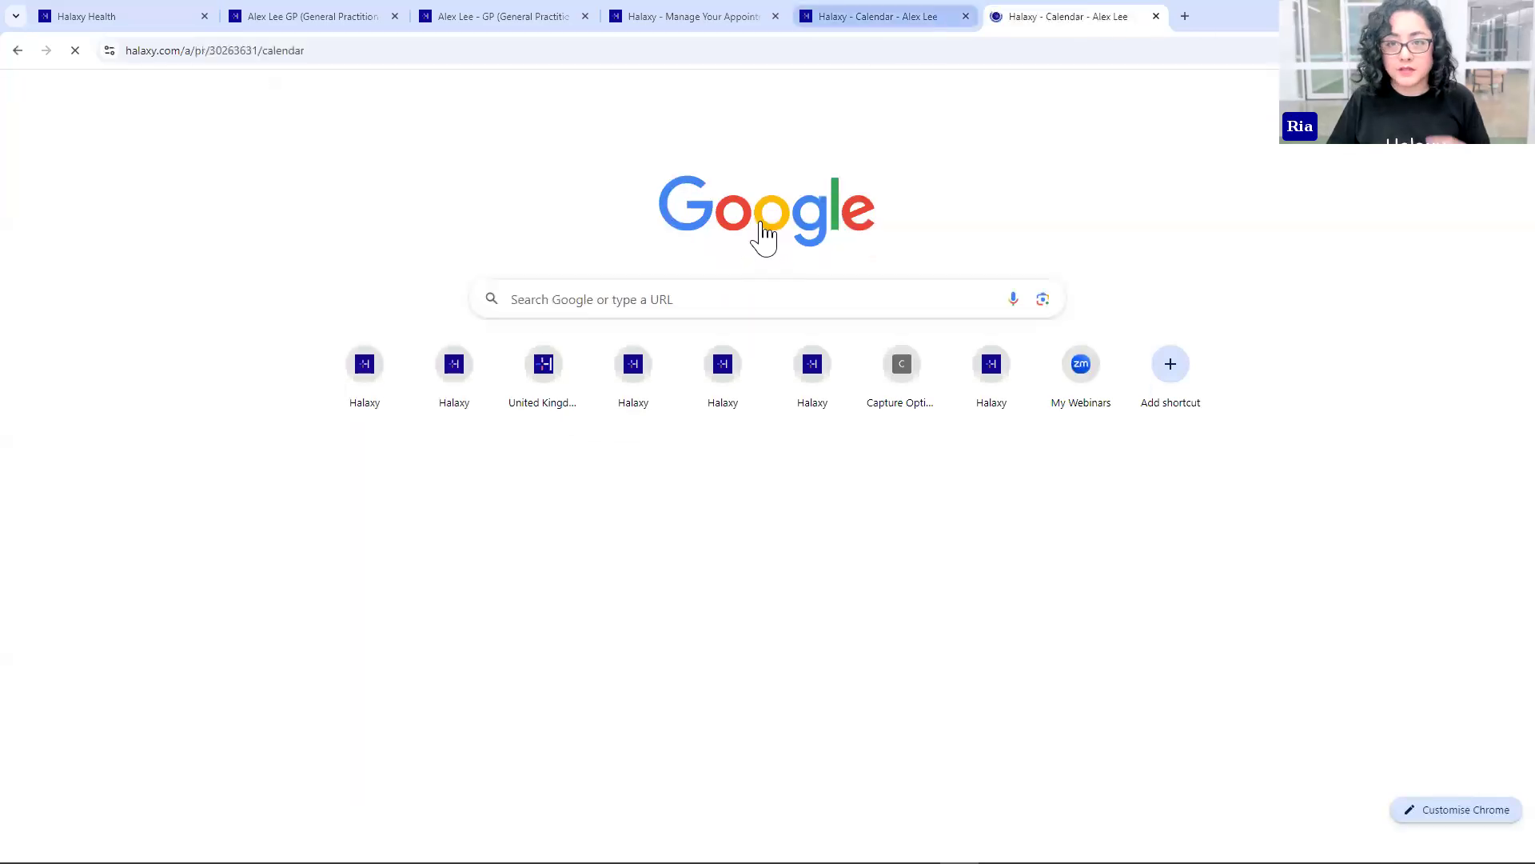
pyautogui.moveTo(1062, 8); pyautogui.dragTo(337, 17)
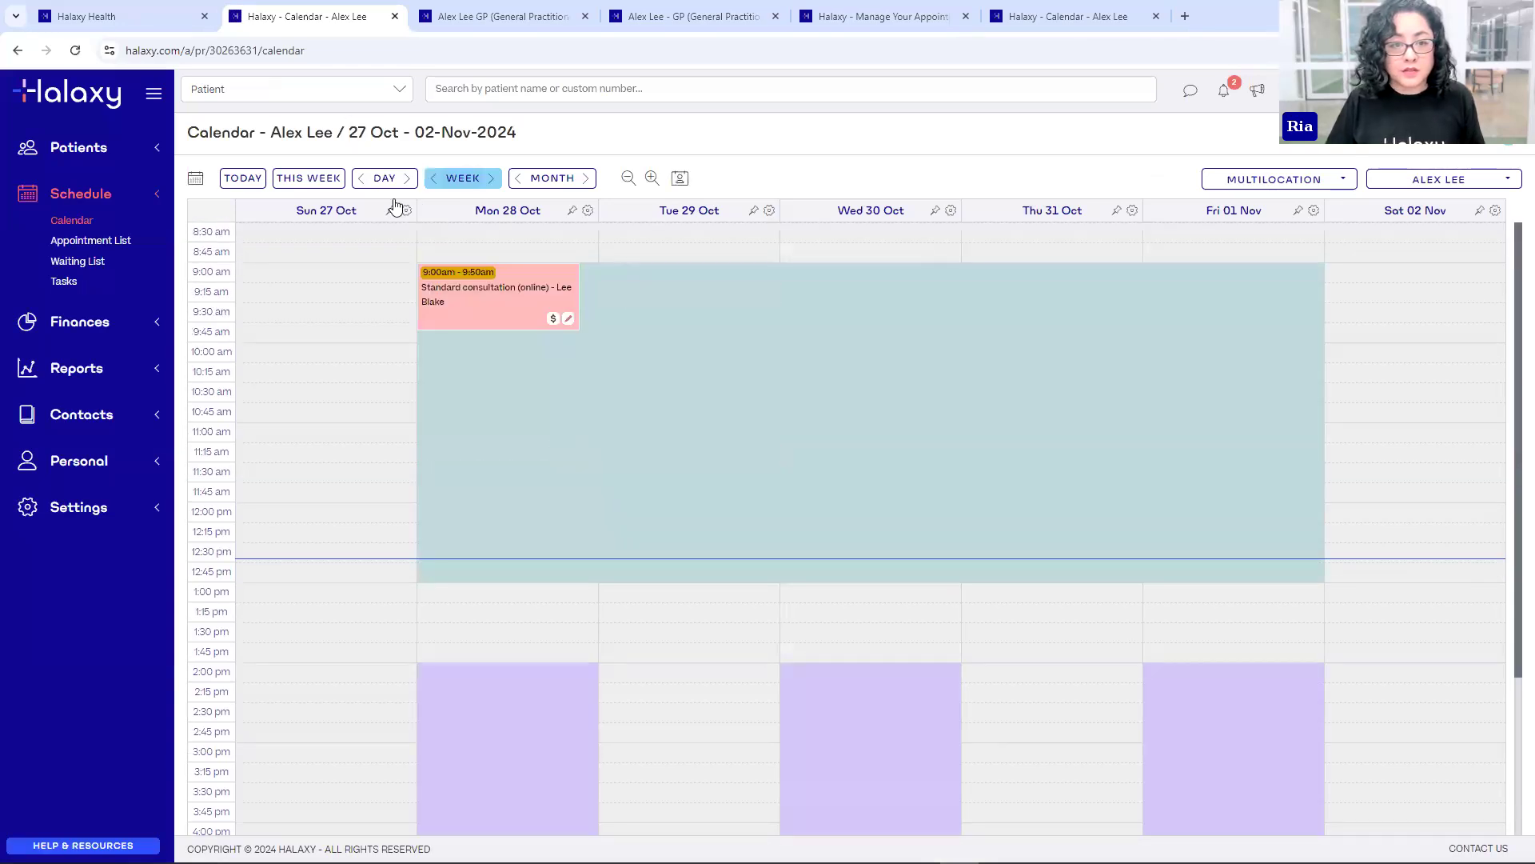
pyautogui.click(299, 182)
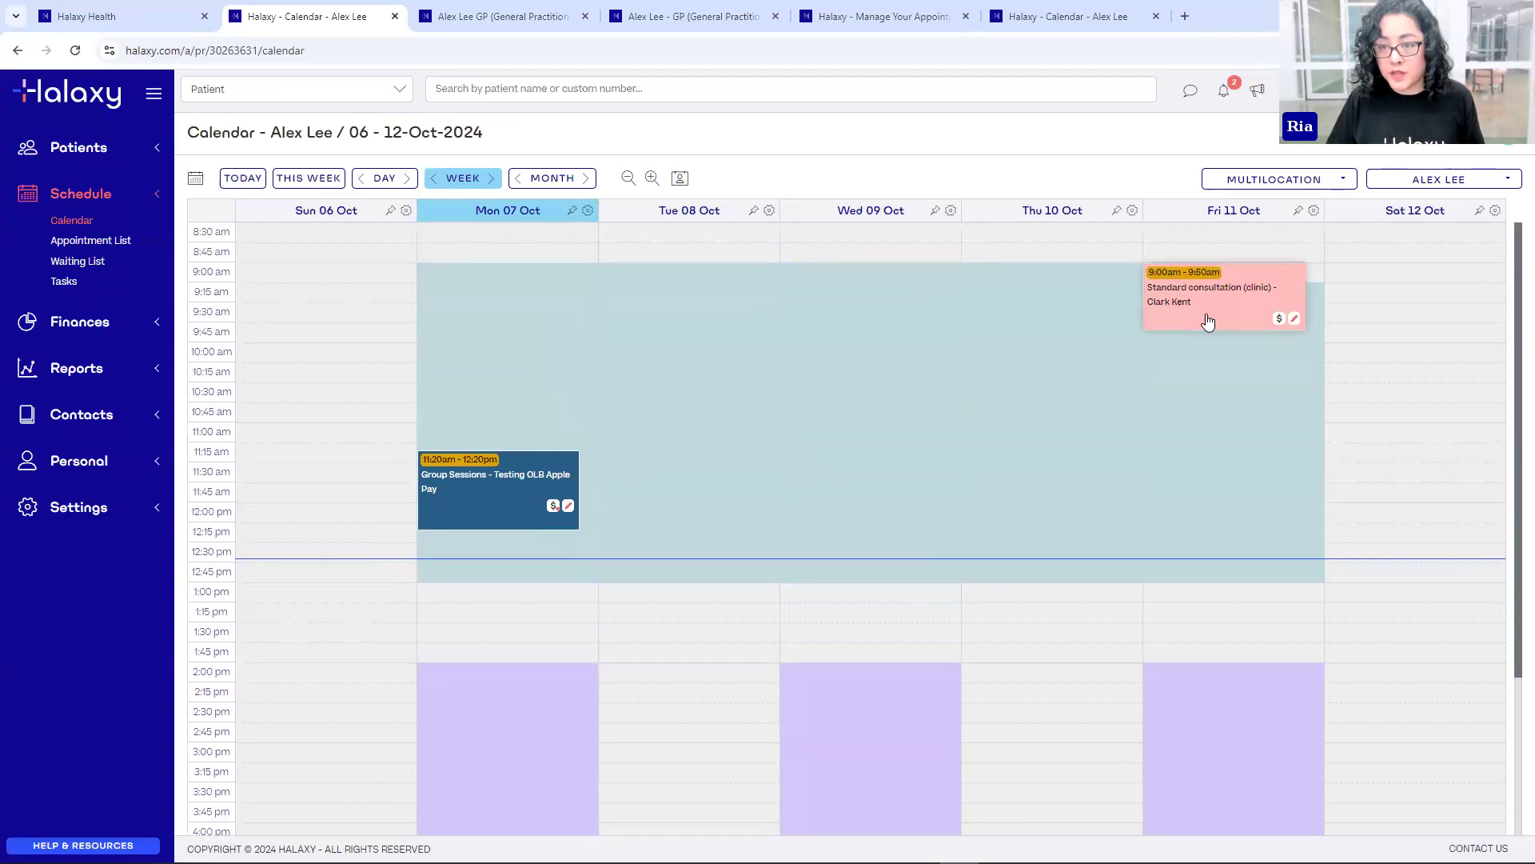
# - View the pending Fri 11 Oct 9:00 am consultation's details and the two appointment request notifications
pyautogui.click(1207, 321)
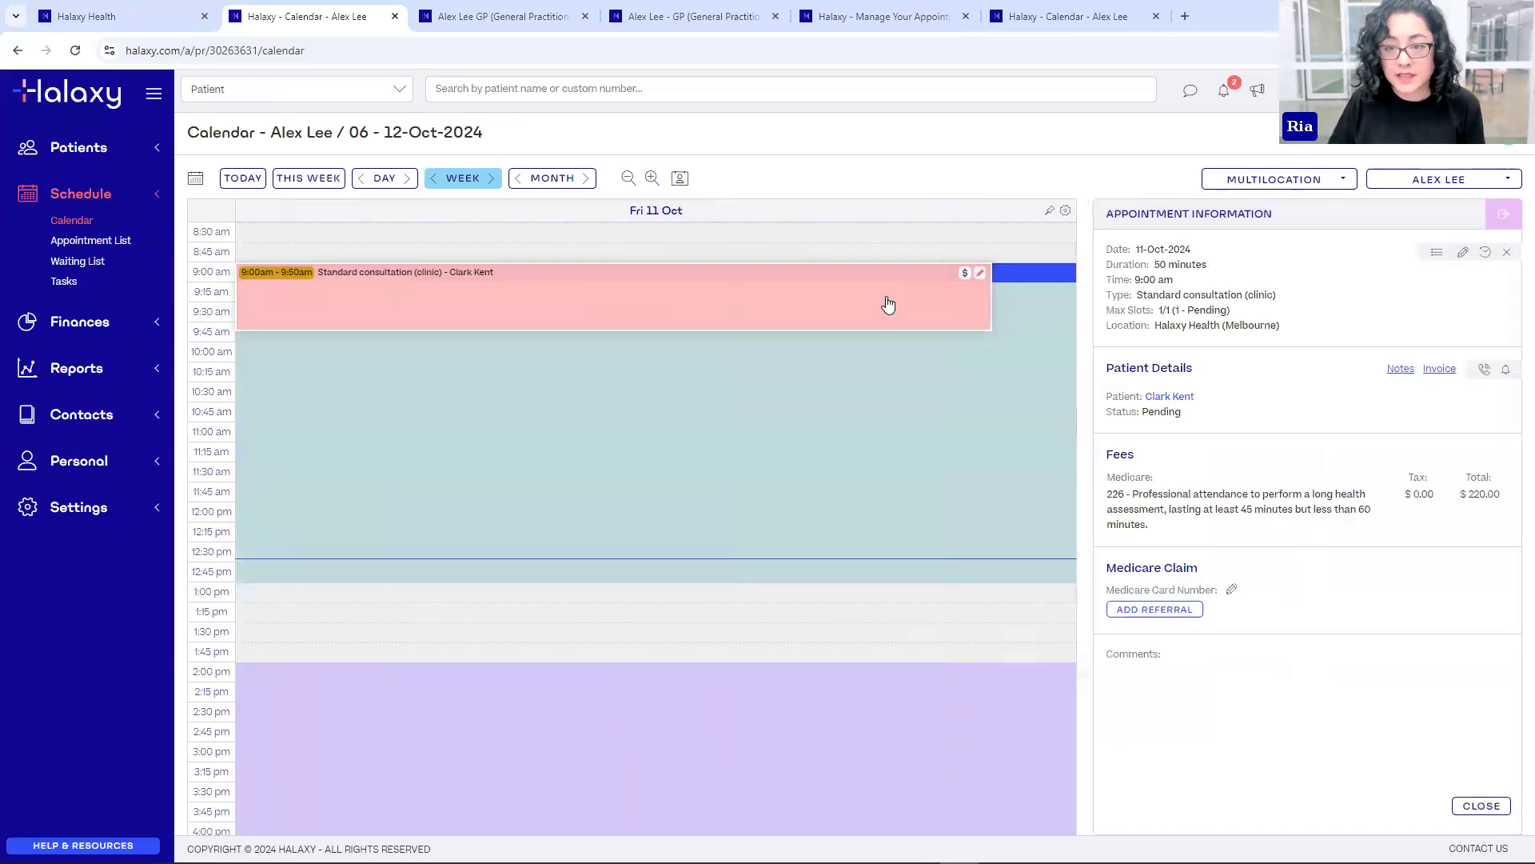
pyautogui.moveTo(271, 283)
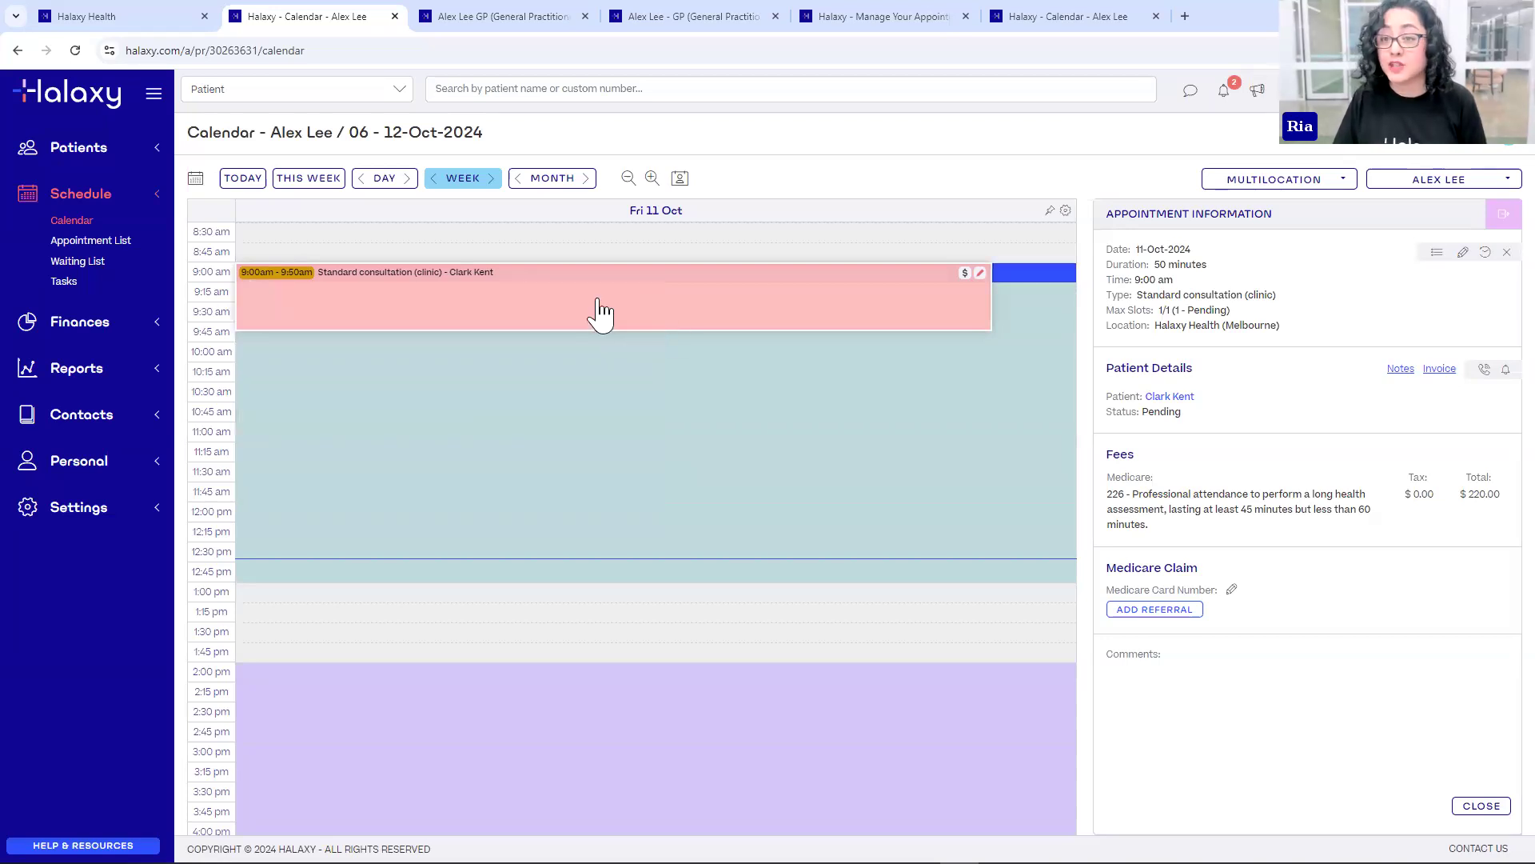
pyautogui.click(1220, 98)
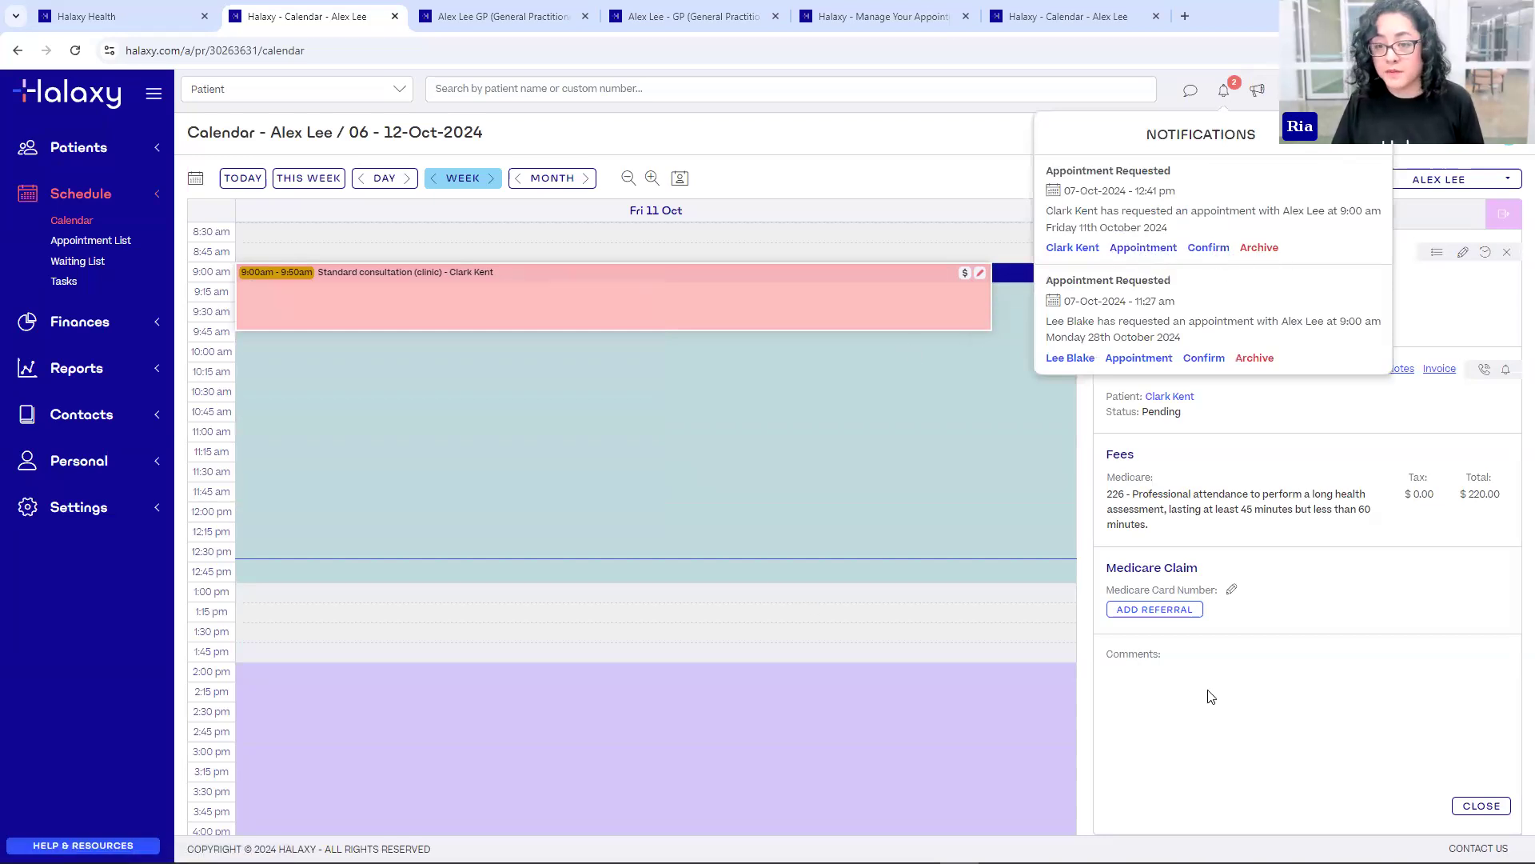
# - Dismiss the notifications list to reveal the pending 50-minute Halaxy Health (Melbourne) appointment, $220.00
pyautogui.click(550, 354)
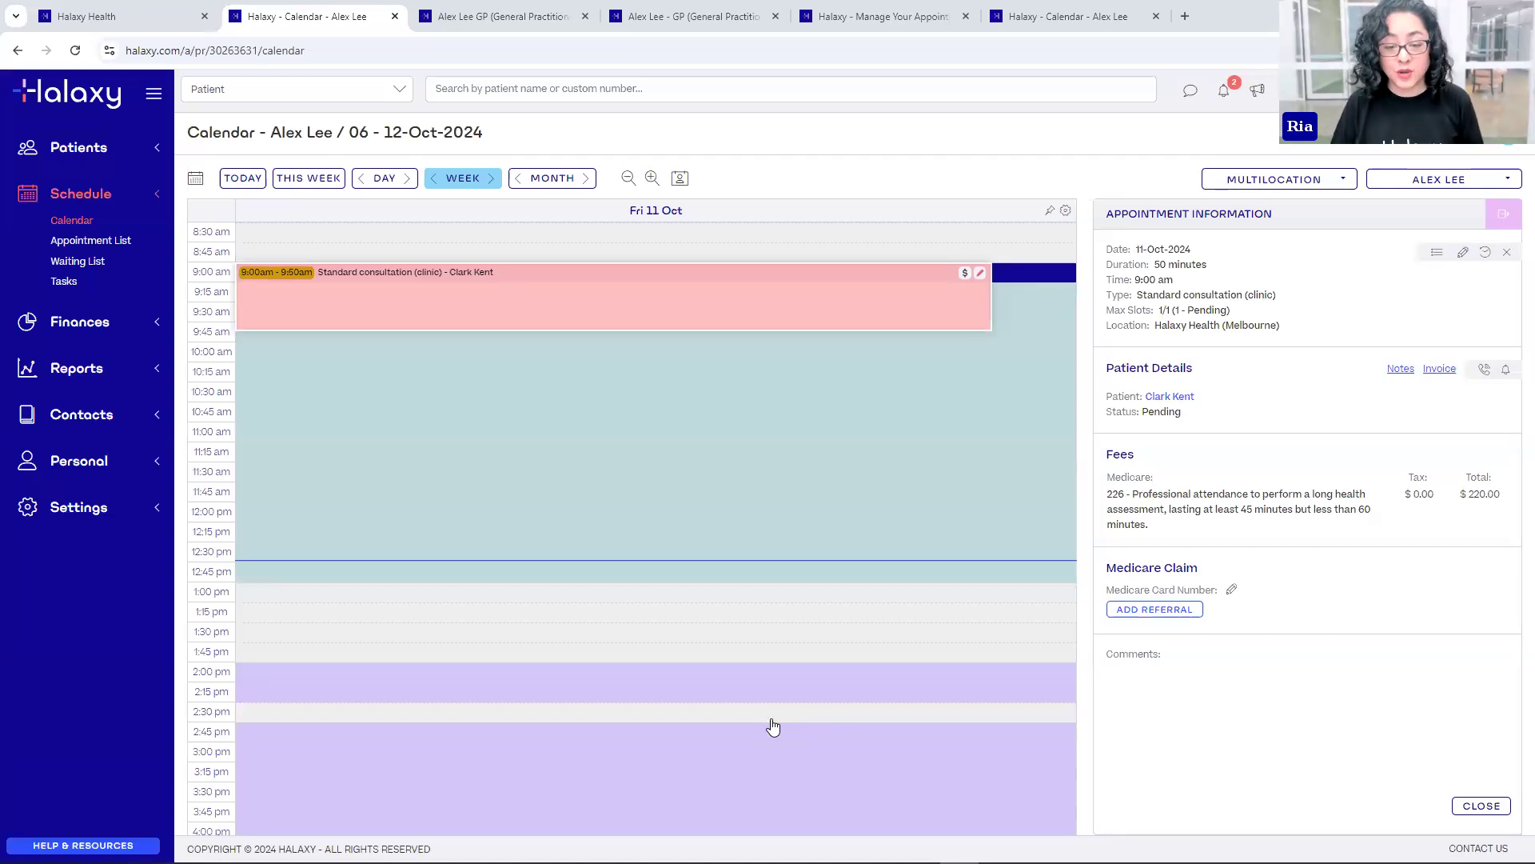
pyautogui.click(1088, 24)
pyautogui.click(92, 466)
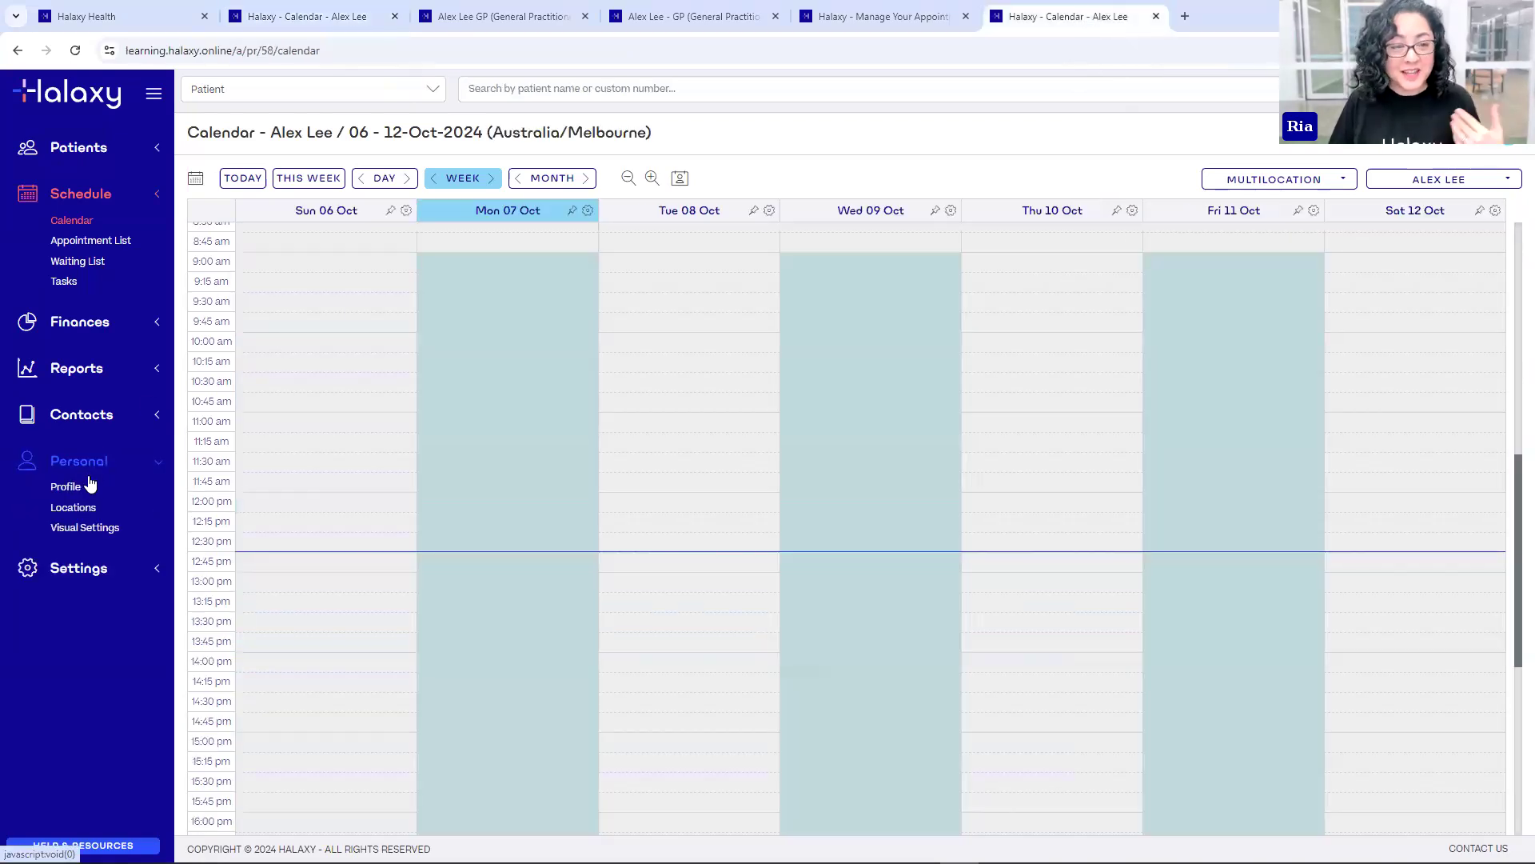
pyautogui.click(69, 490)
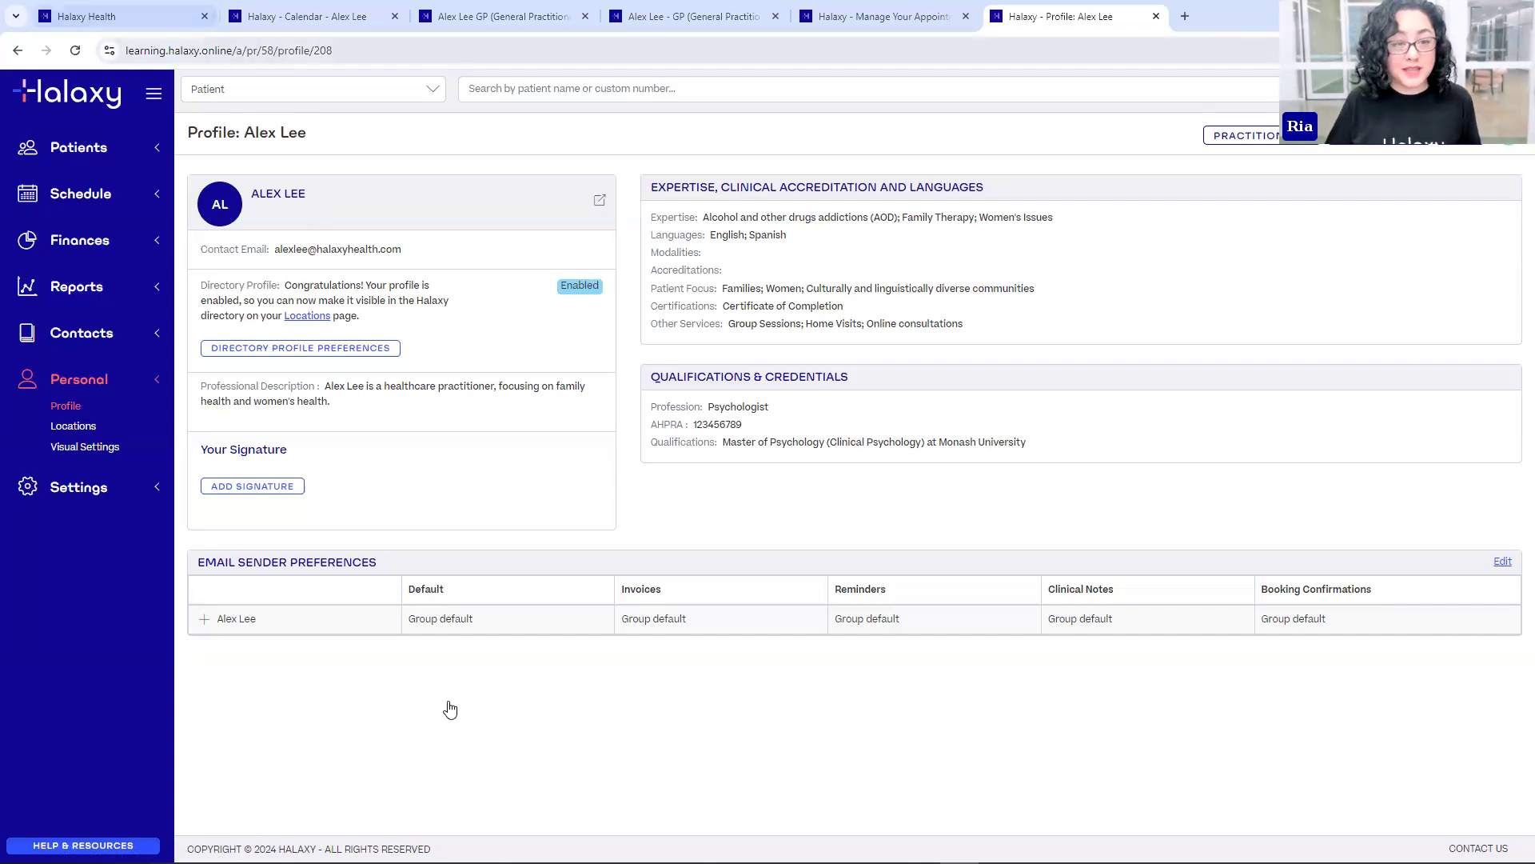
pyautogui.click(394, 16)
pyautogui.click(394, 16)
pyautogui.click(395, 16)
pyautogui.click(394, 16)
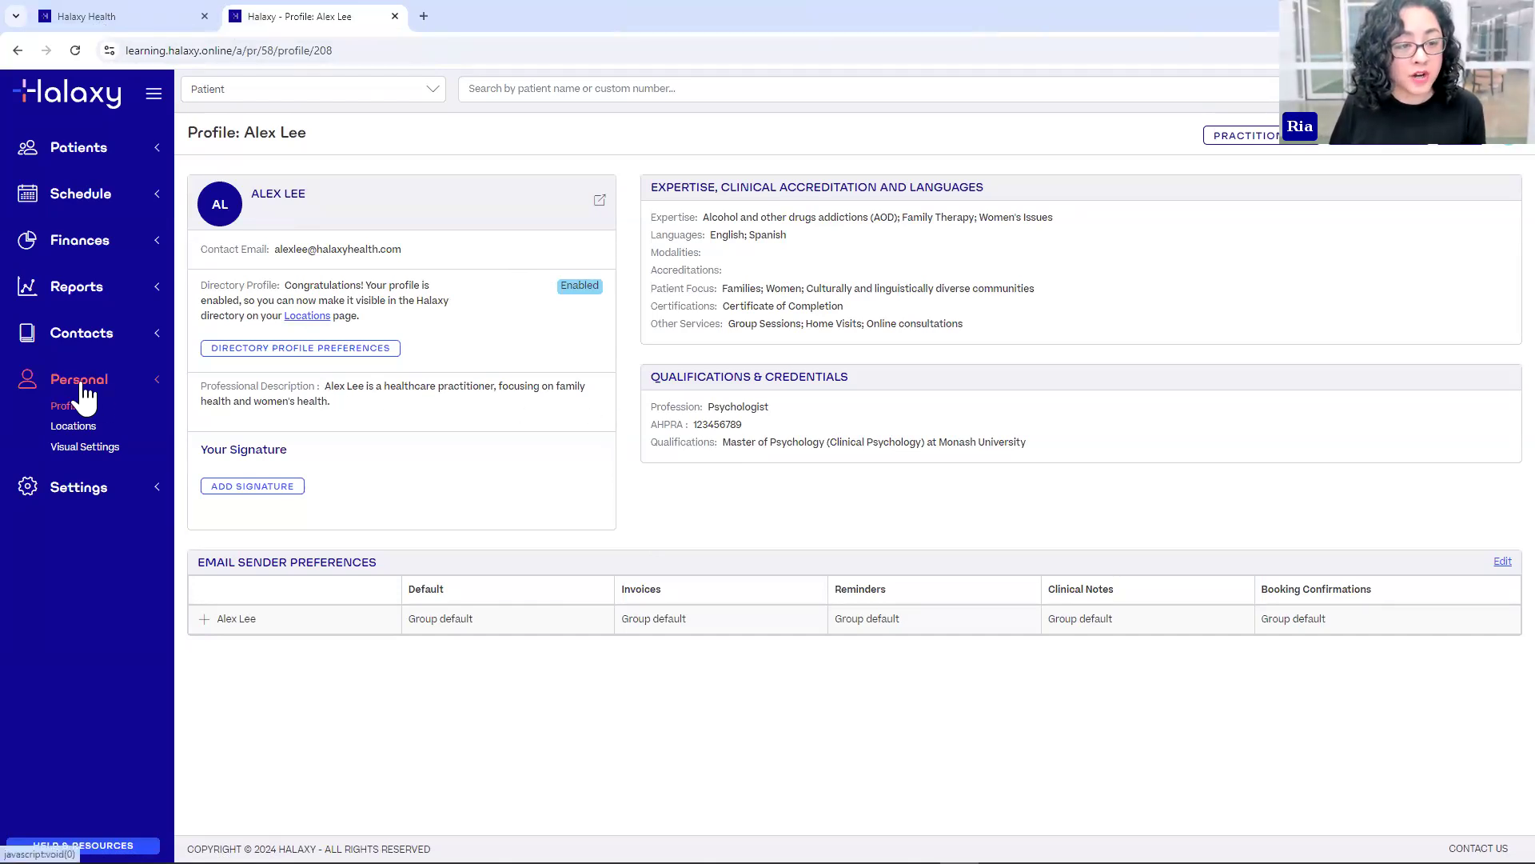
# - Go to the Locations page and highlight the Melbourne practice name
pyautogui.click(79, 430)
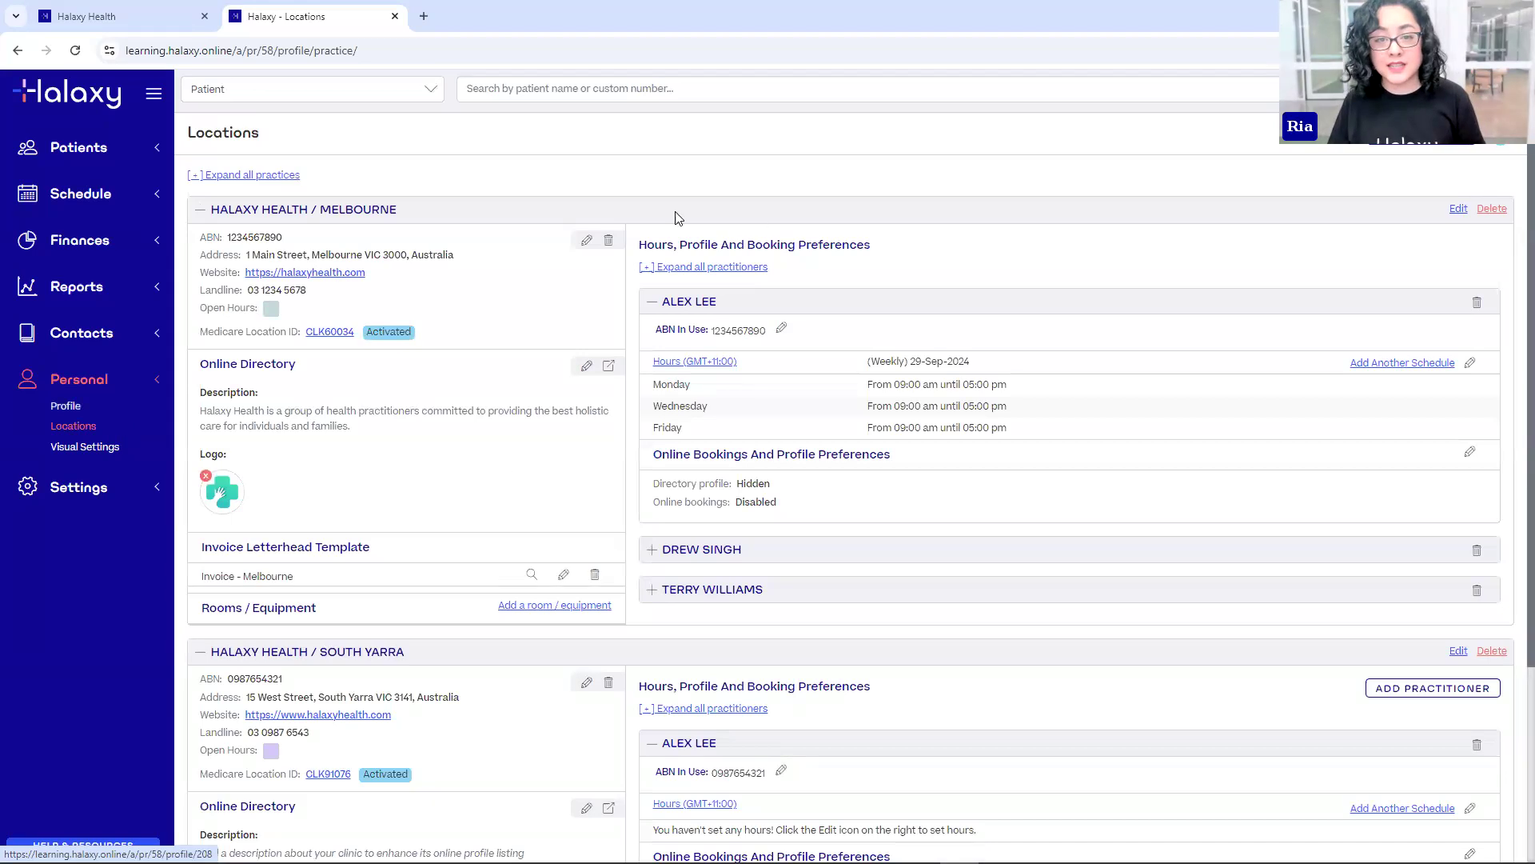
pyautogui.moveTo(230, 210); pyautogui.dragTo(364, 209)
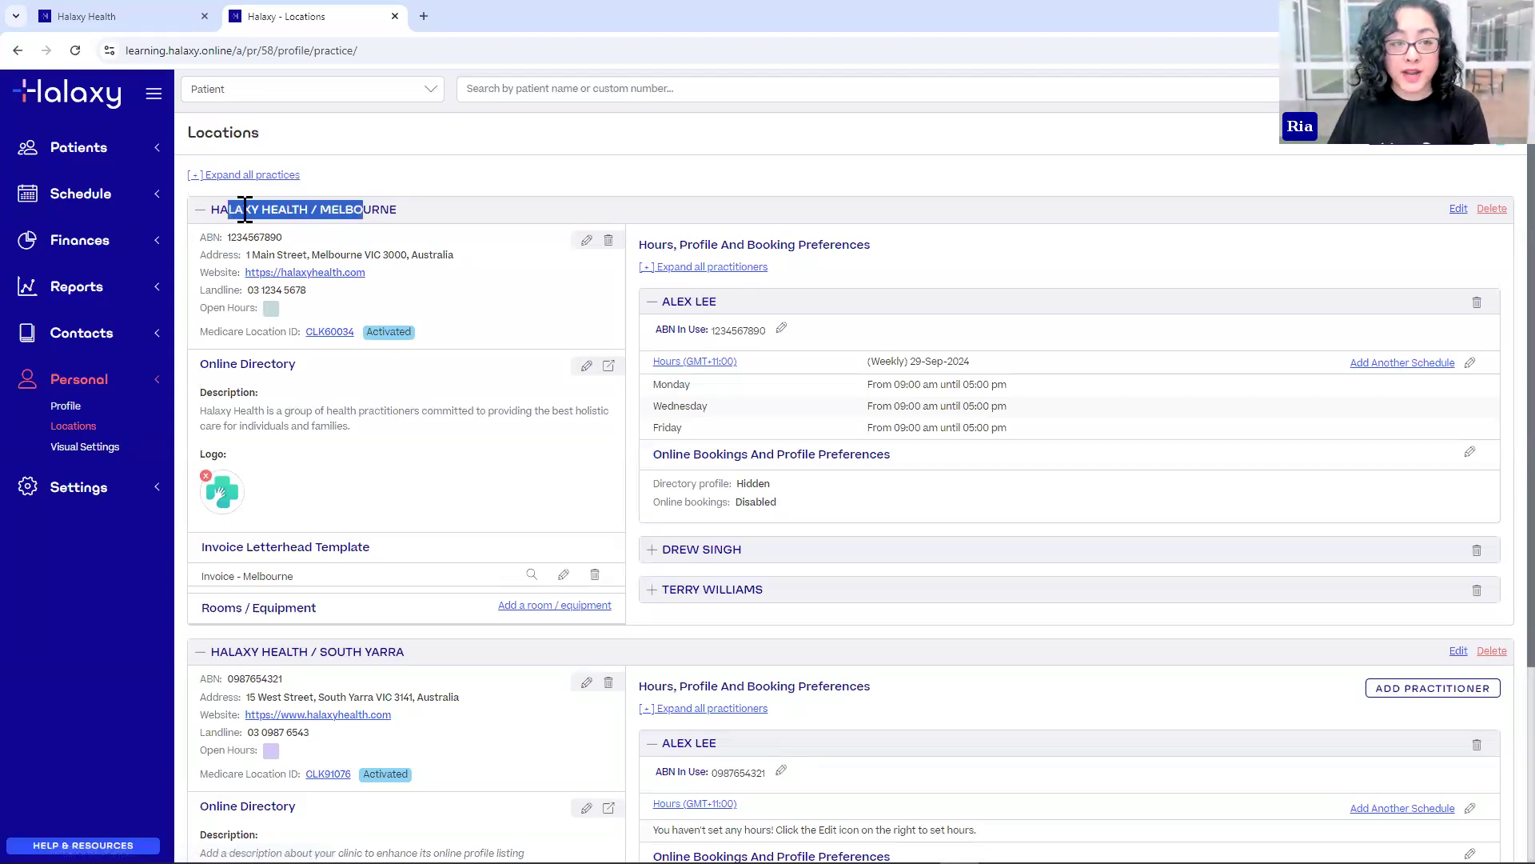
pyautogui.click(410, 210)
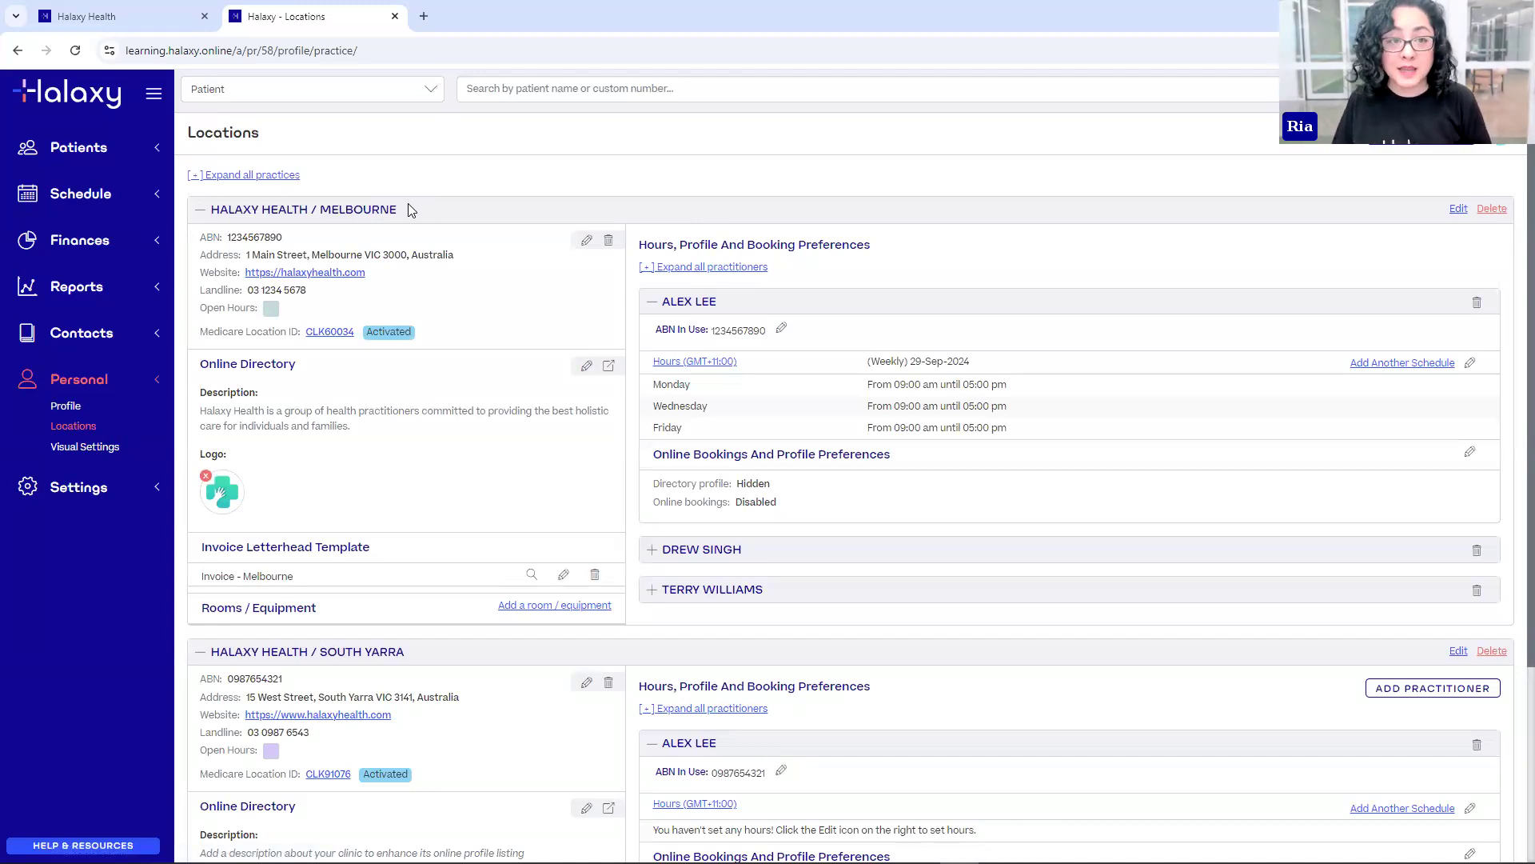
# - Collapse the HALAXY HEALTH / SOUTH YARRA section and highlight the Melbourne practitioner
pyautogui.click(199, 653)
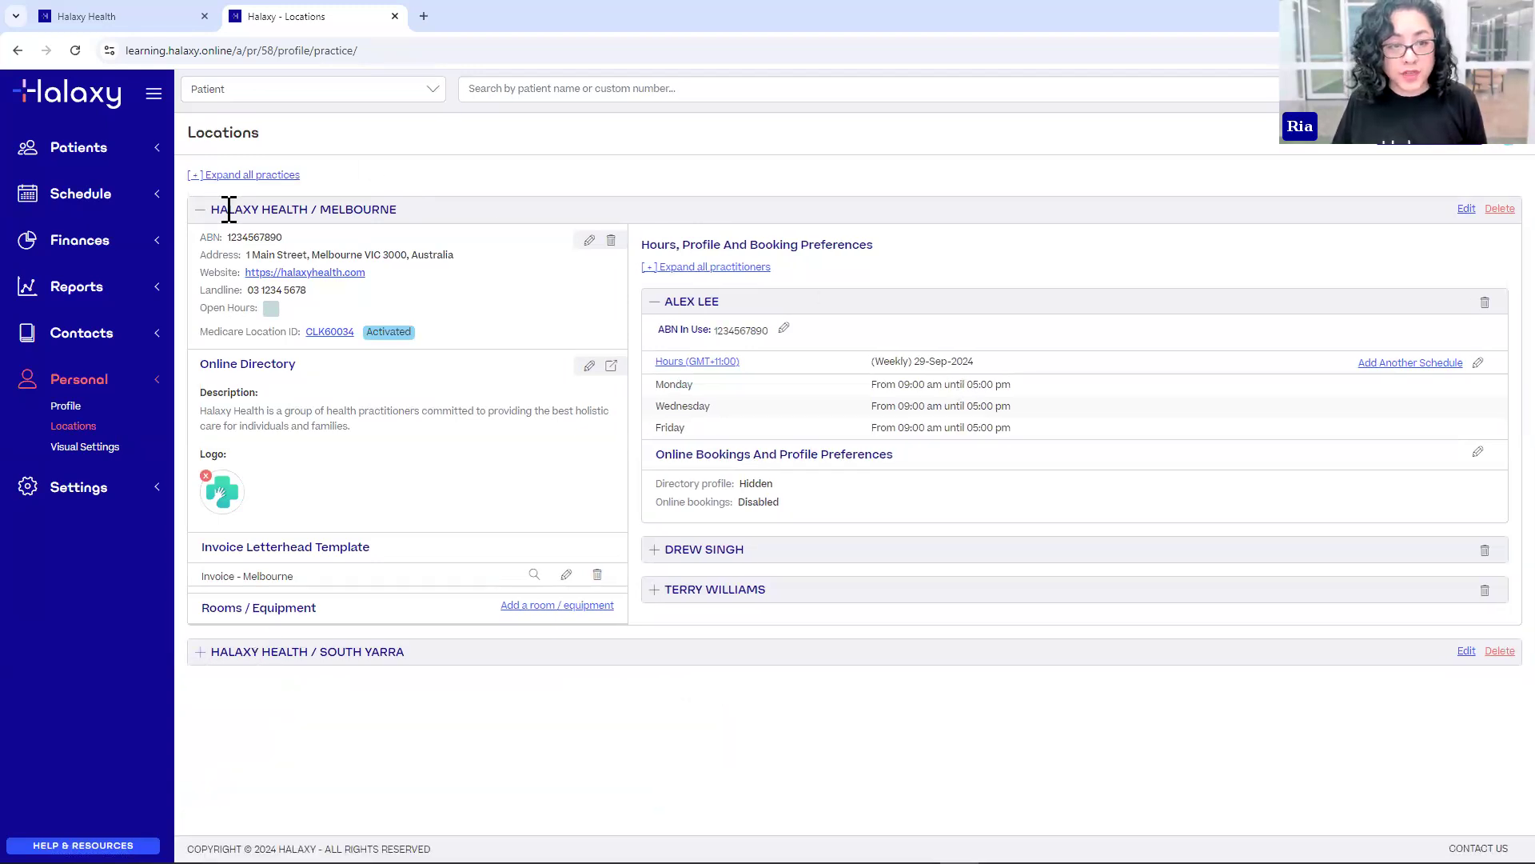
pyautogui.moveTo(229, 209); pyautogui.dragTo(391, 216)
pyautogui.moveTo(663, 303); pyautogui.dragTo(701, 304)
pyautogui.click(700, 304)
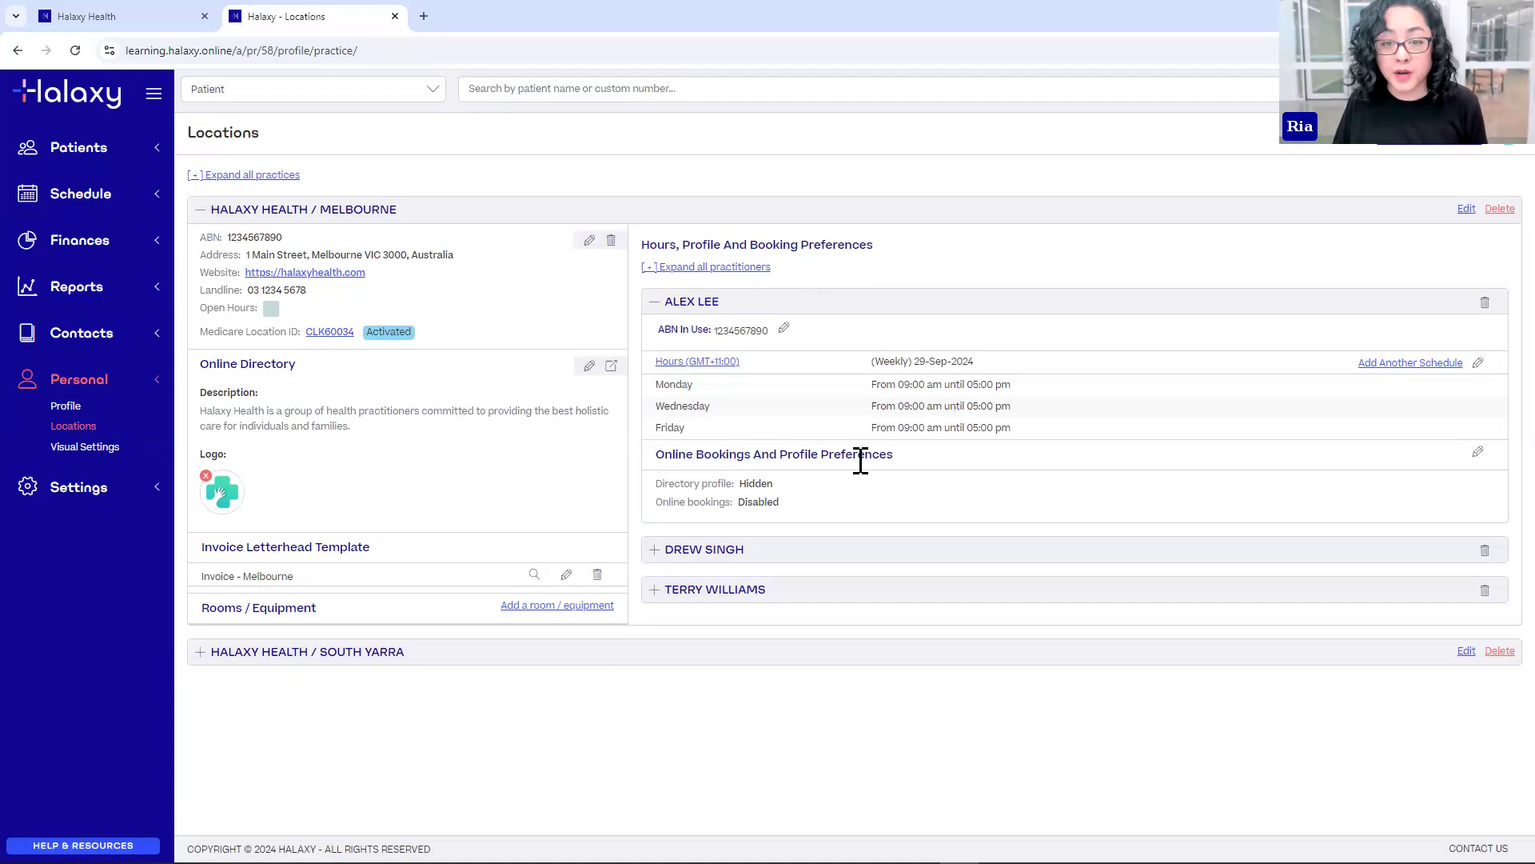
# - Edit Online Bookings And Profile Preferences, setting Directory Profile, Practice Hours, Contact Button and Fees to Show
pyautogui.click(1478, 454)
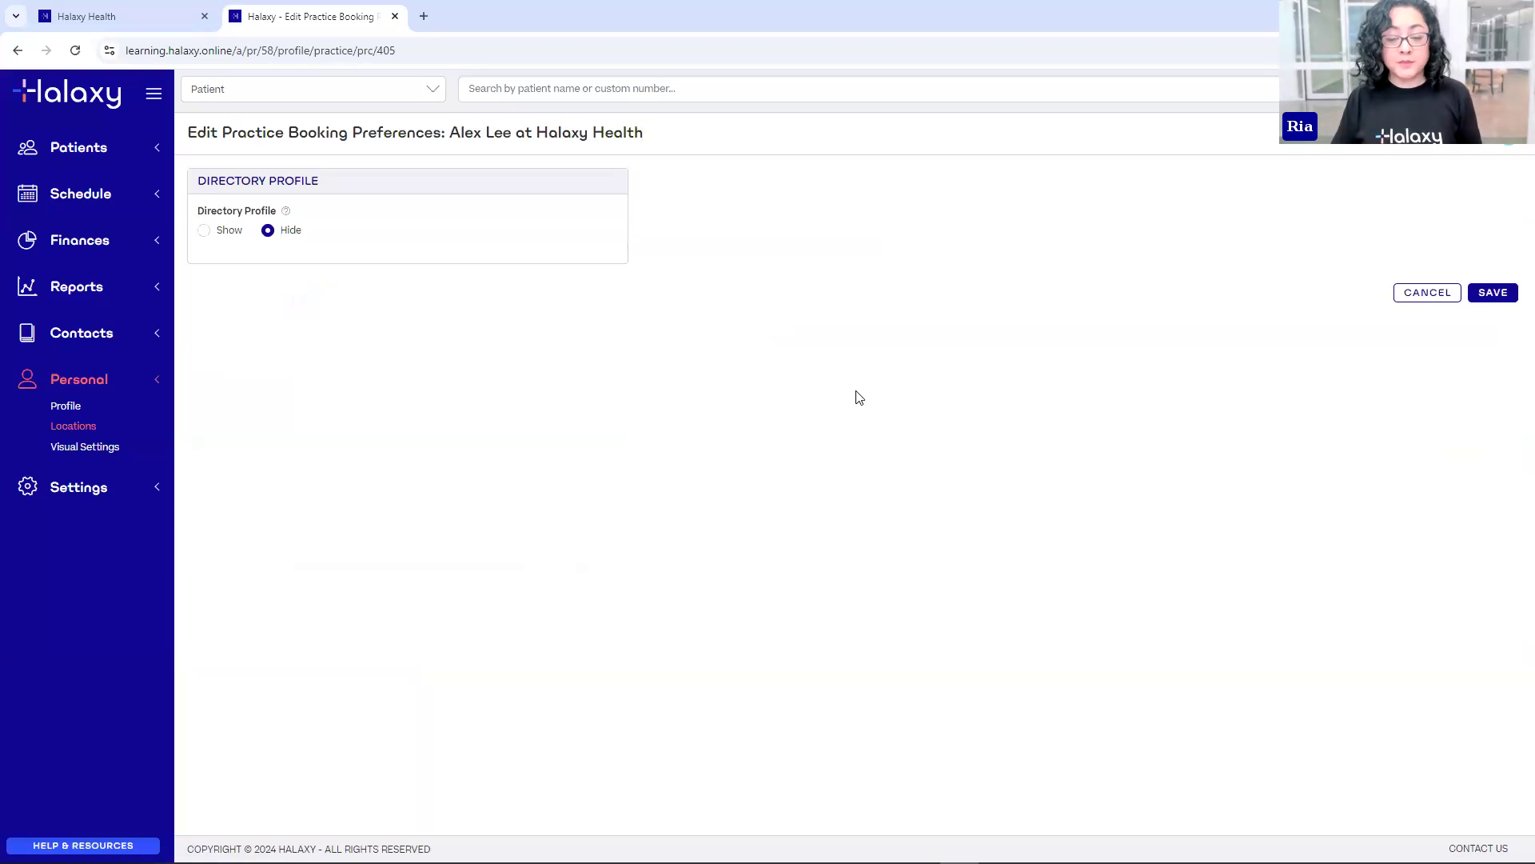
pyautogui.click(225, 228)
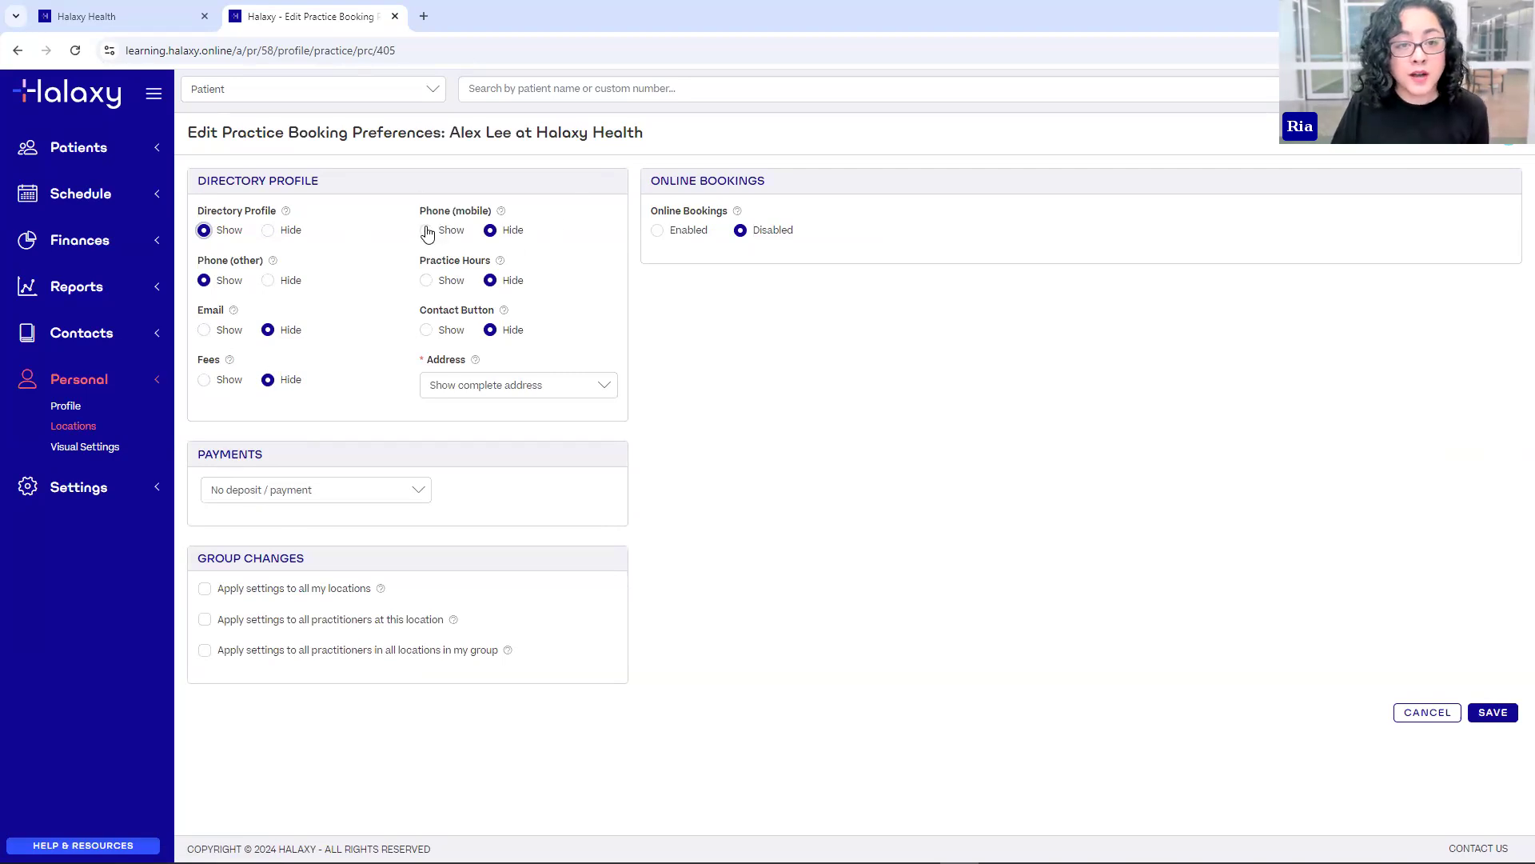
pyautogui.click(426, 280)
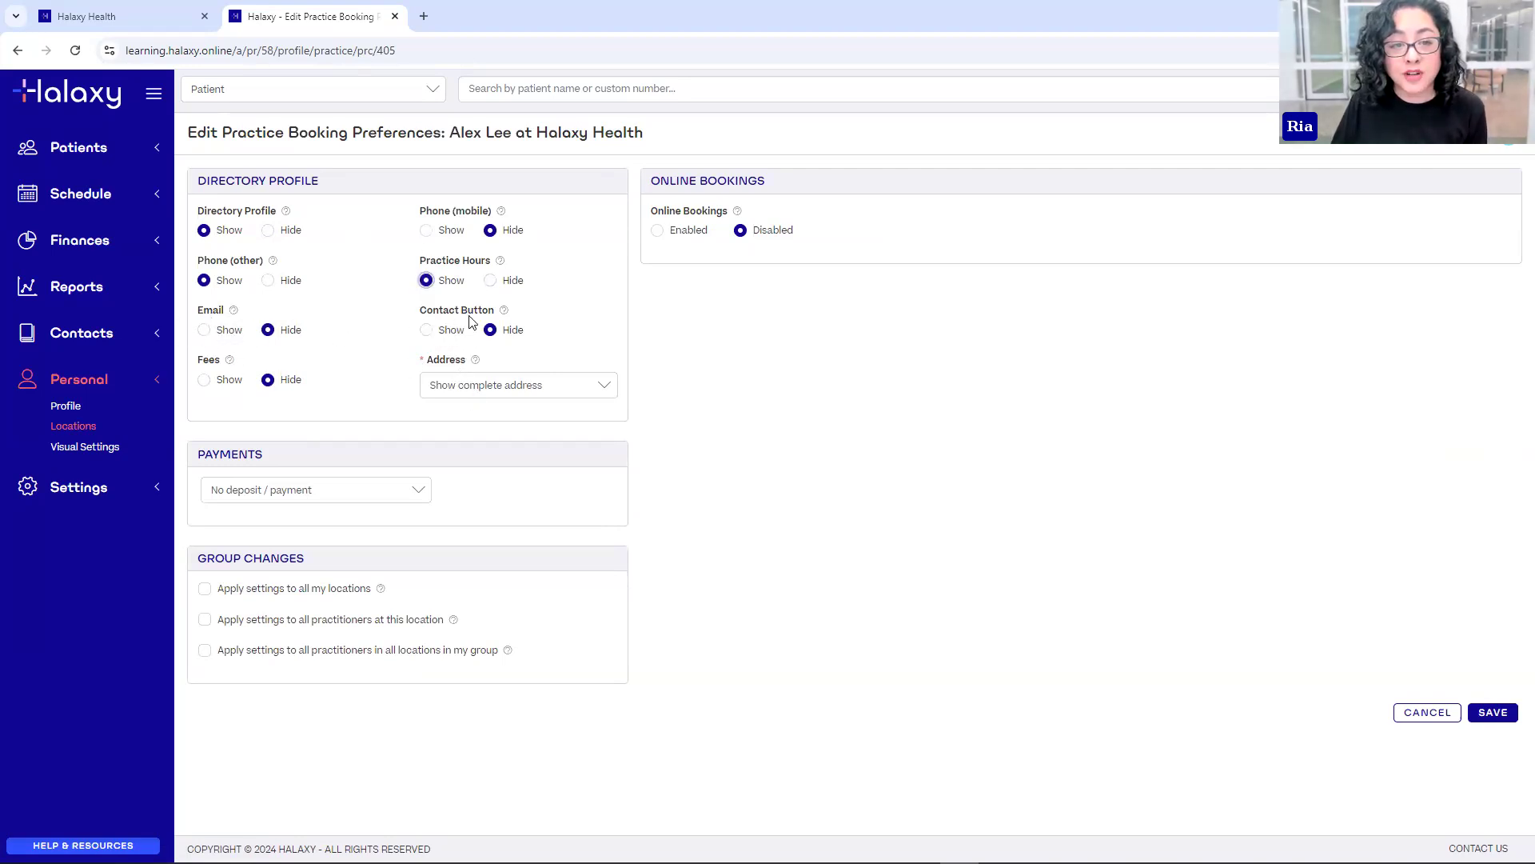
pyautogui.click(427, 330)
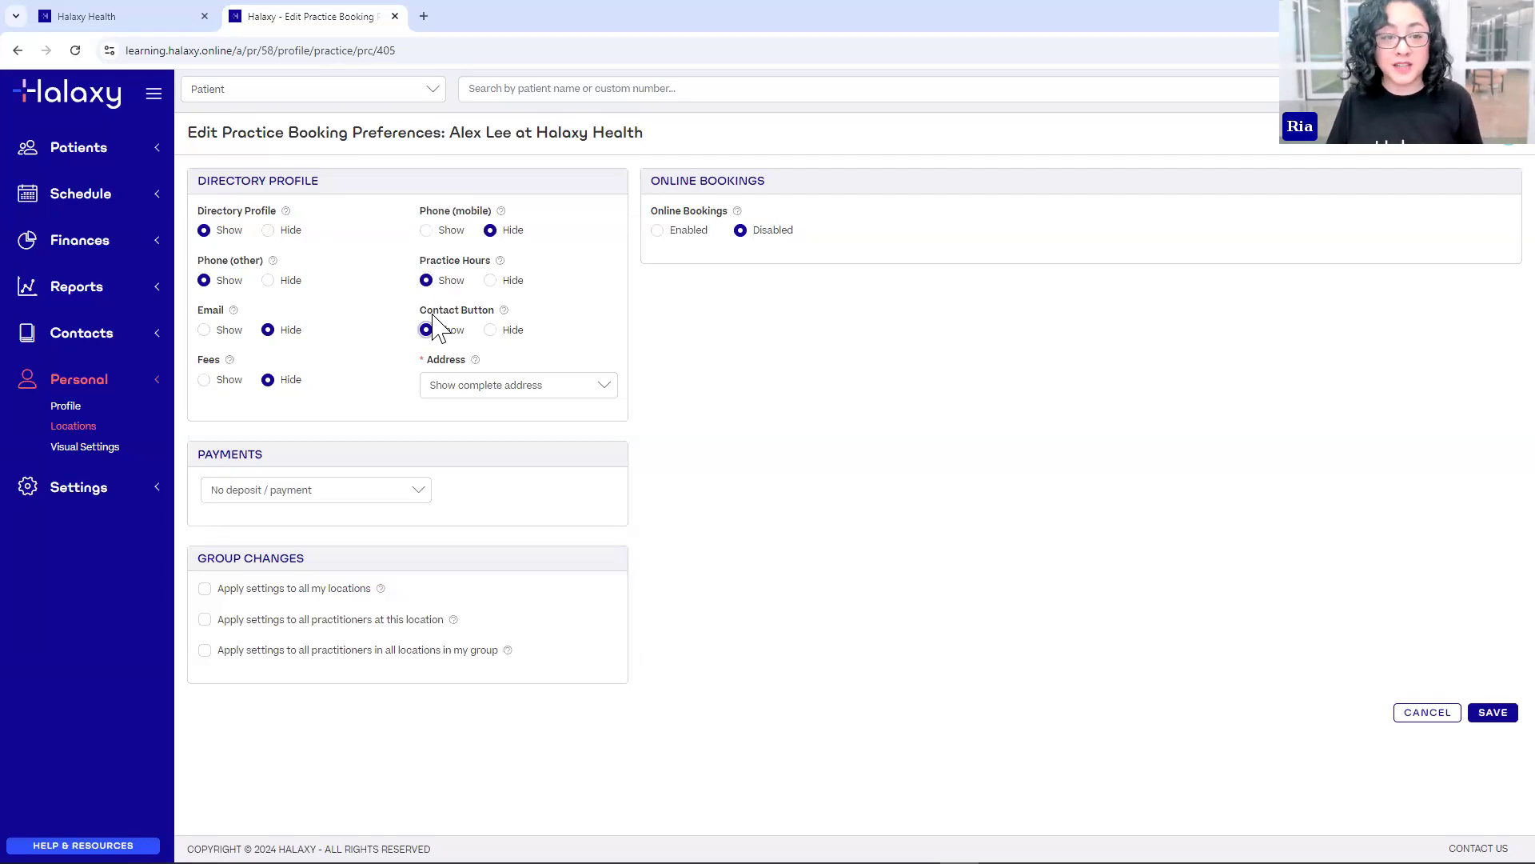
pyautogui.moveTo(231, 361)
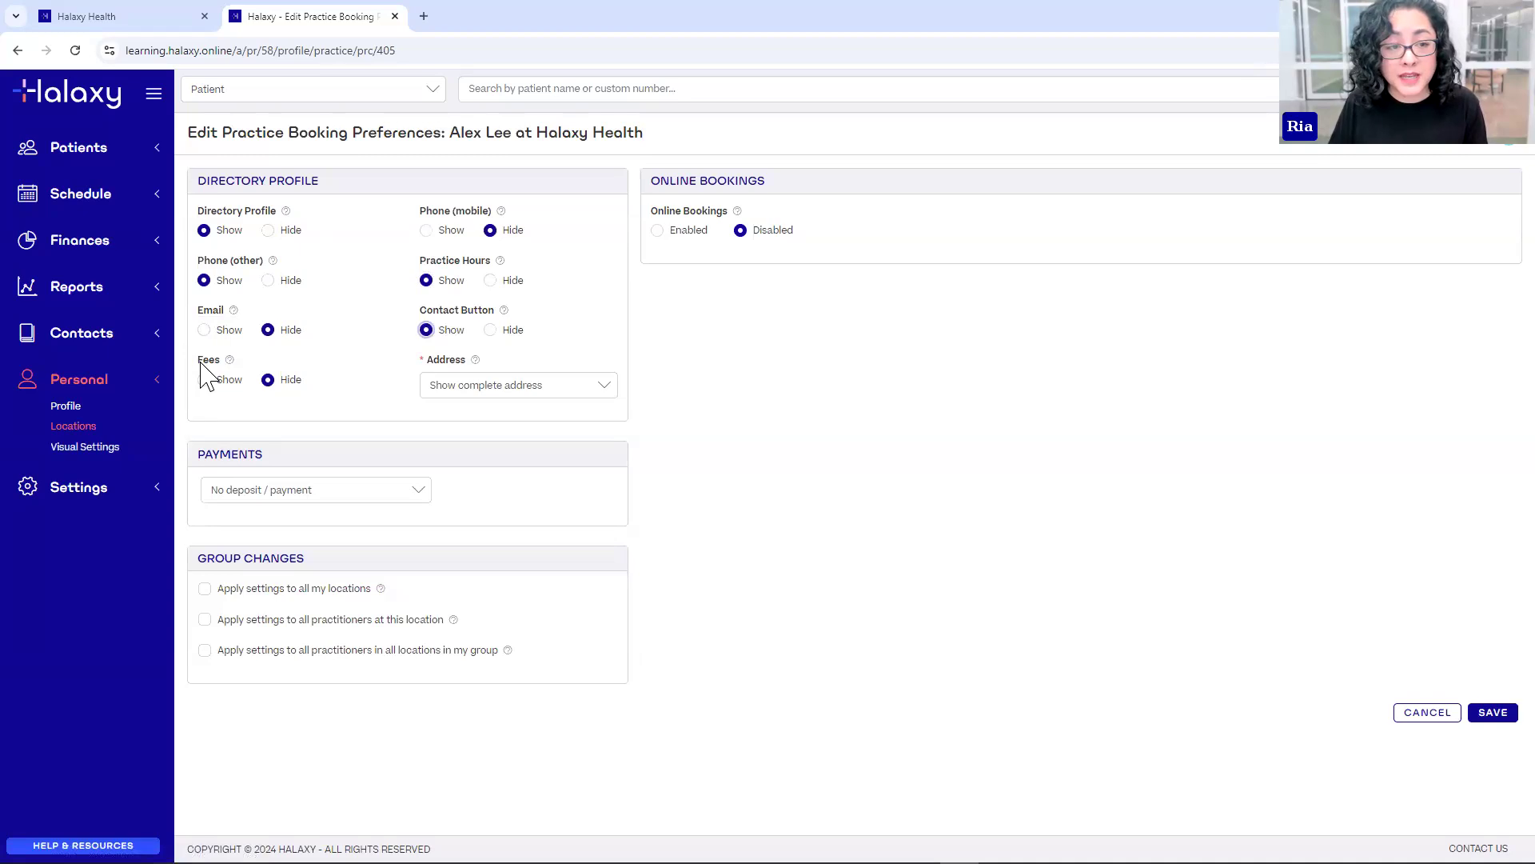
pyautogui.click(204, 380)
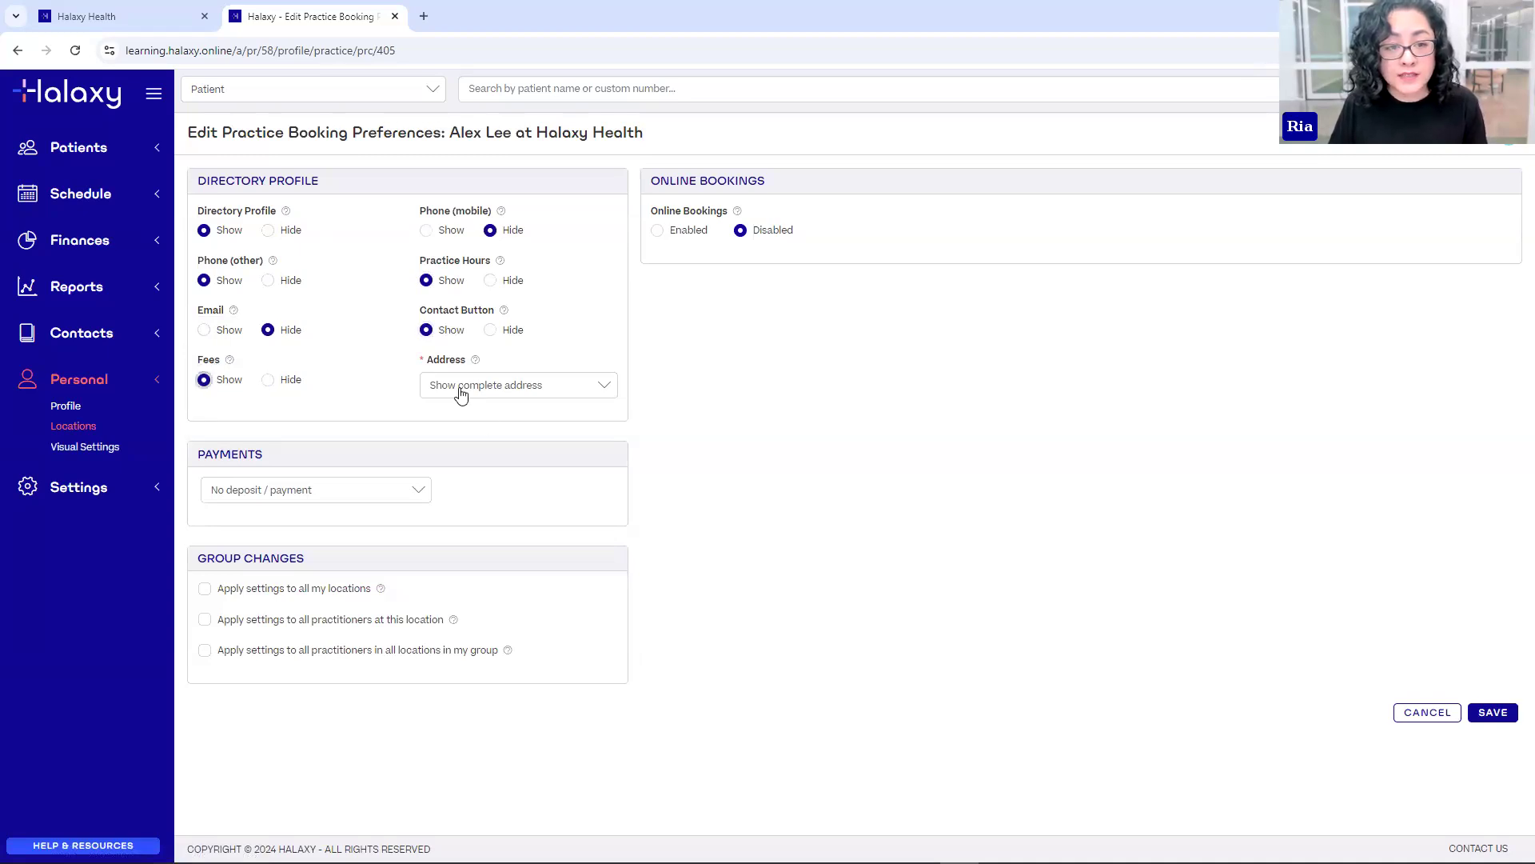
# - Keep the address display set to the complete address
pyautogui.click(579, 387)
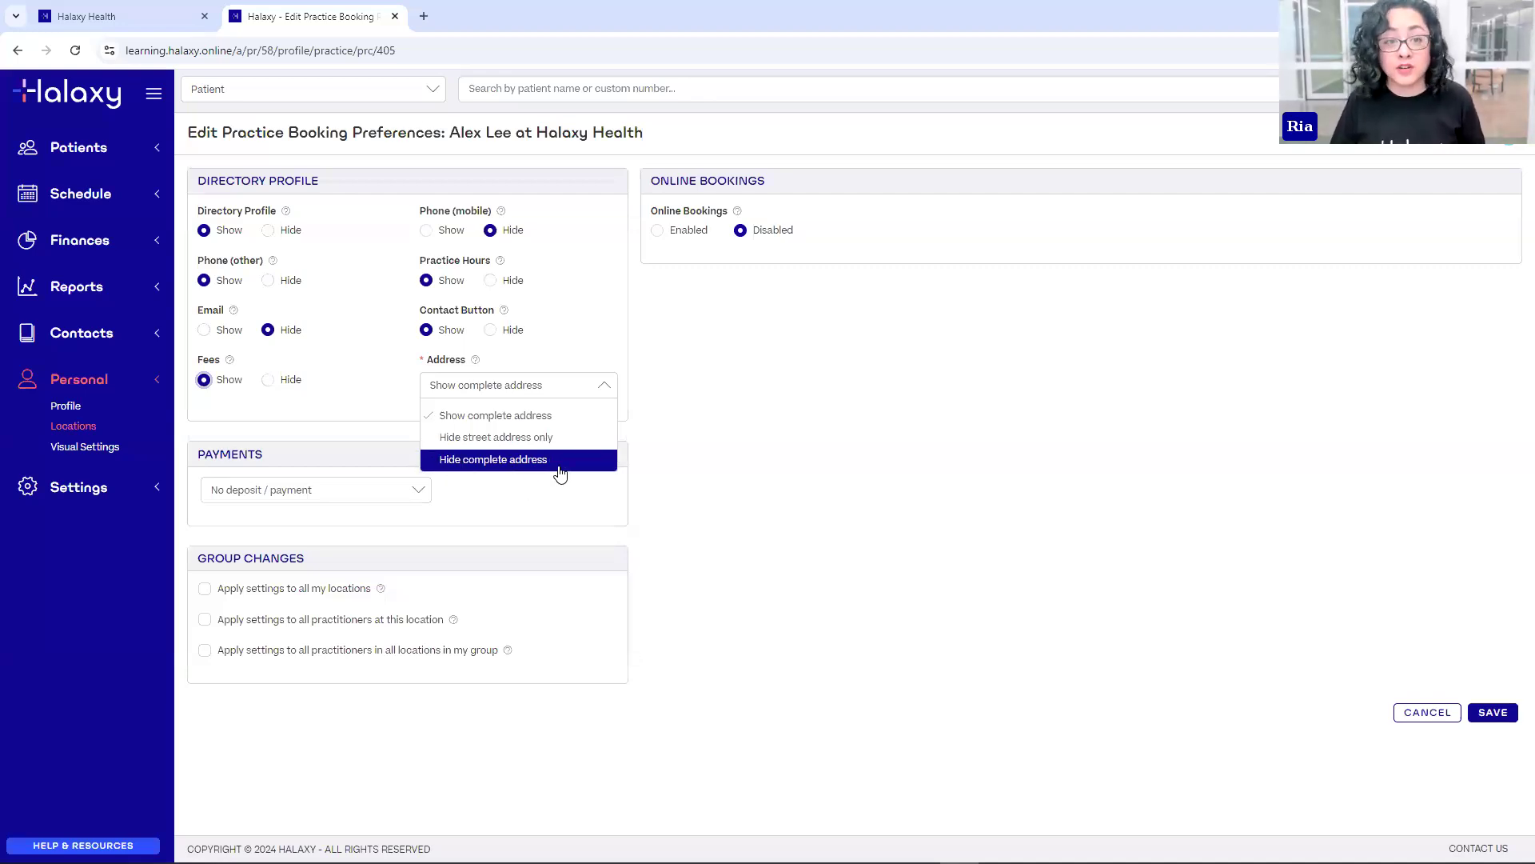
pyautogui.click(557, 408)
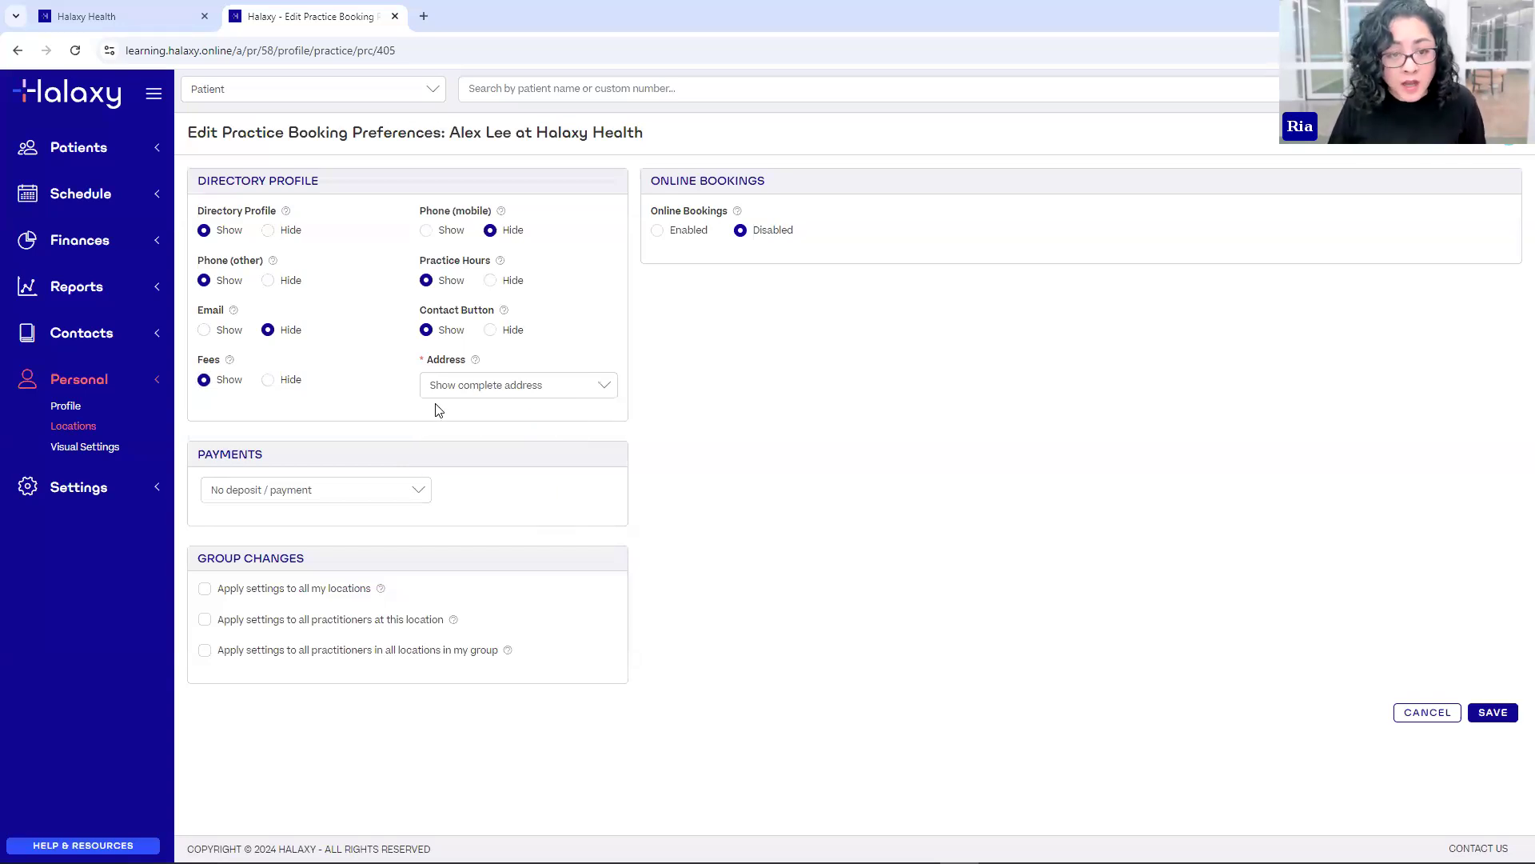
pyautogui.click(483, 388)
pyautogui.click(539, 392)
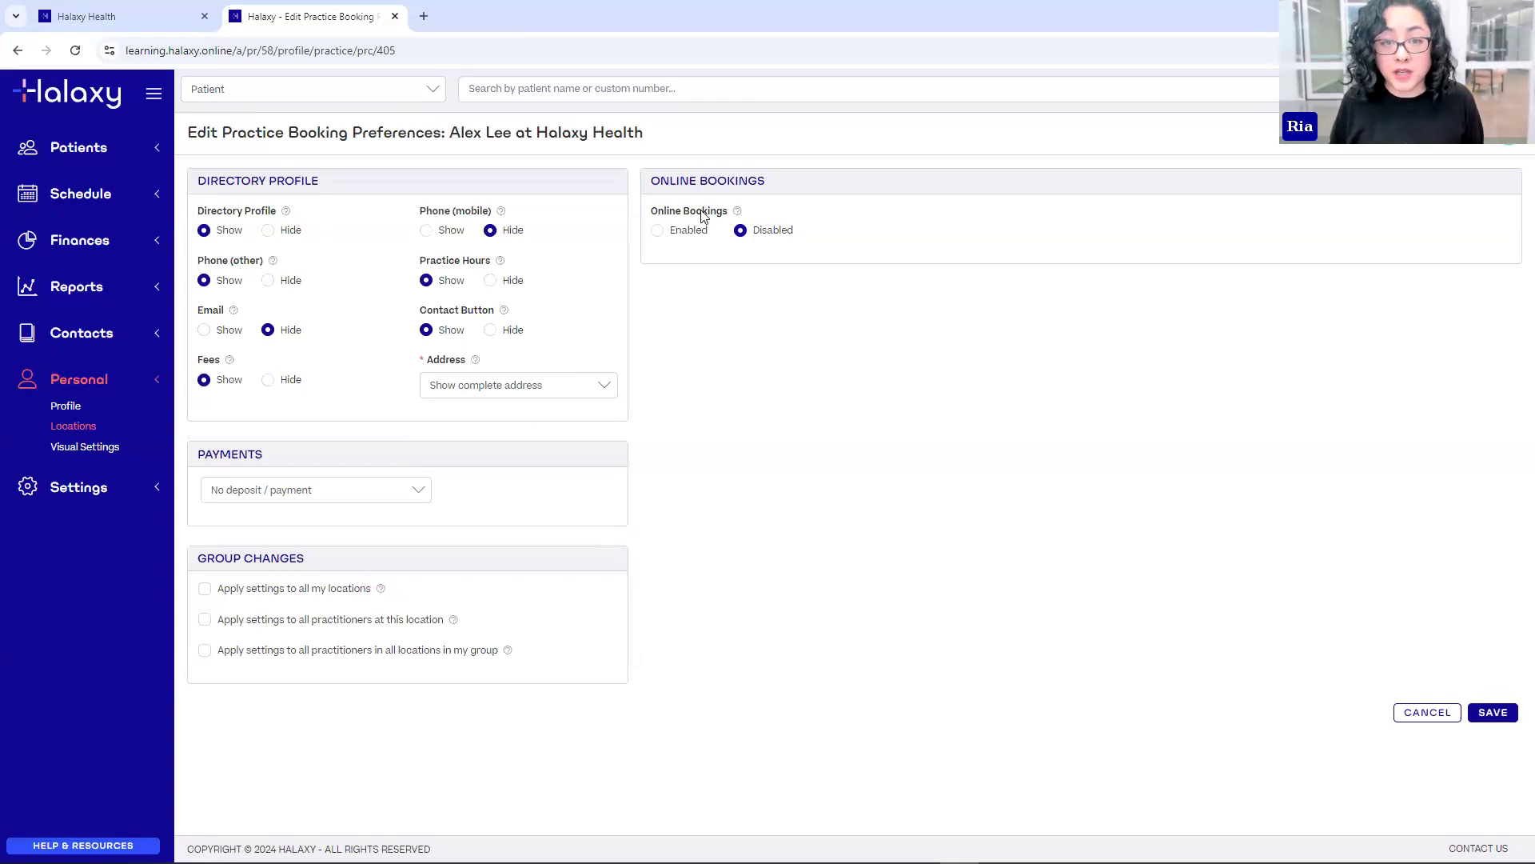
# - Enable online bookings with Email and SMS notifications left off, limited to Existing patients (Group)
pyautogui.click(654, 240)
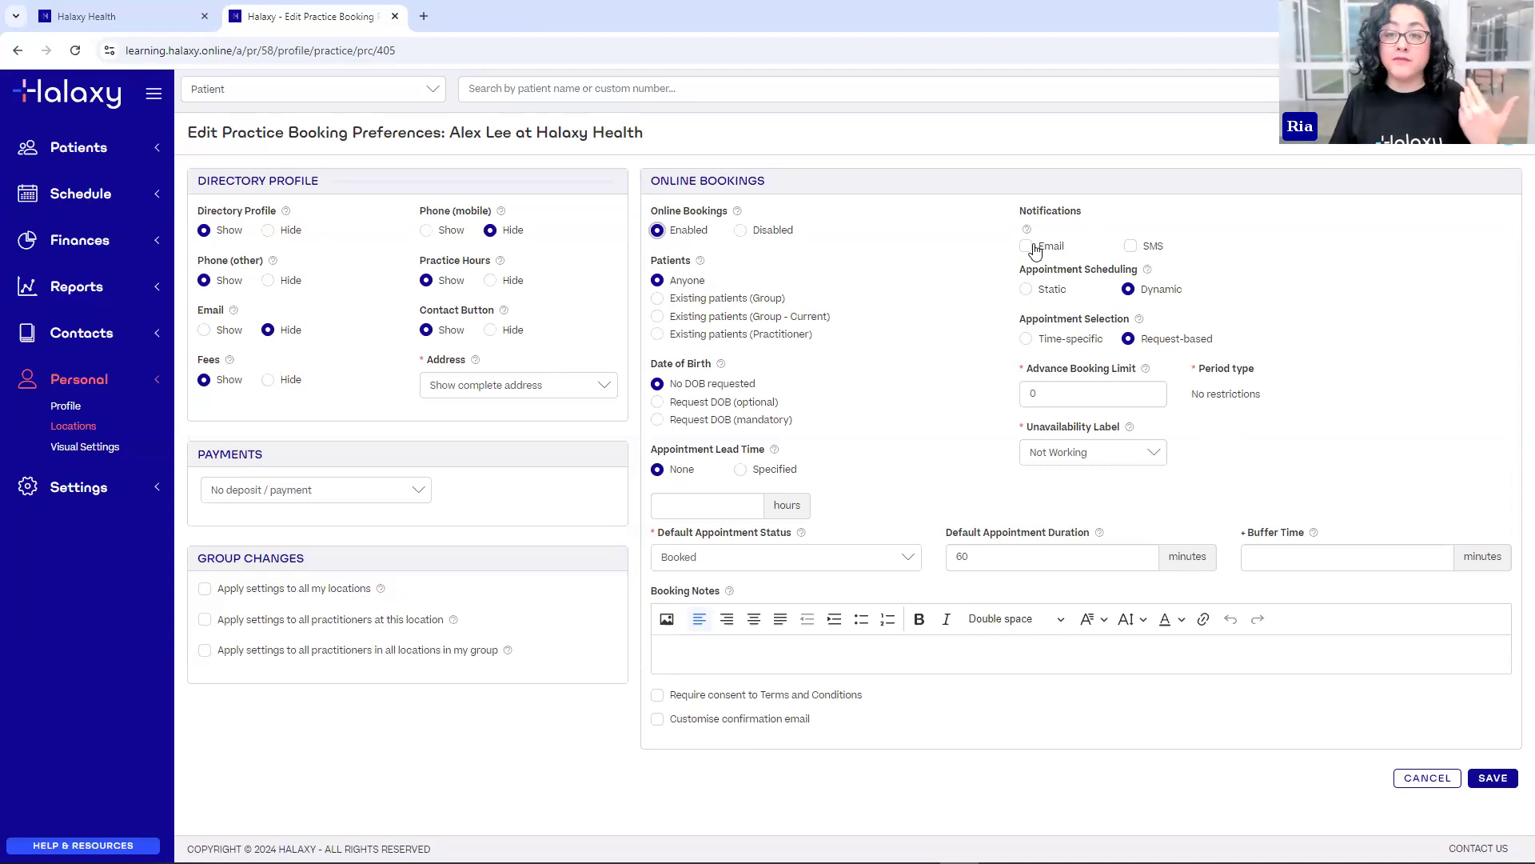
pyautogui.click(1131, 246)
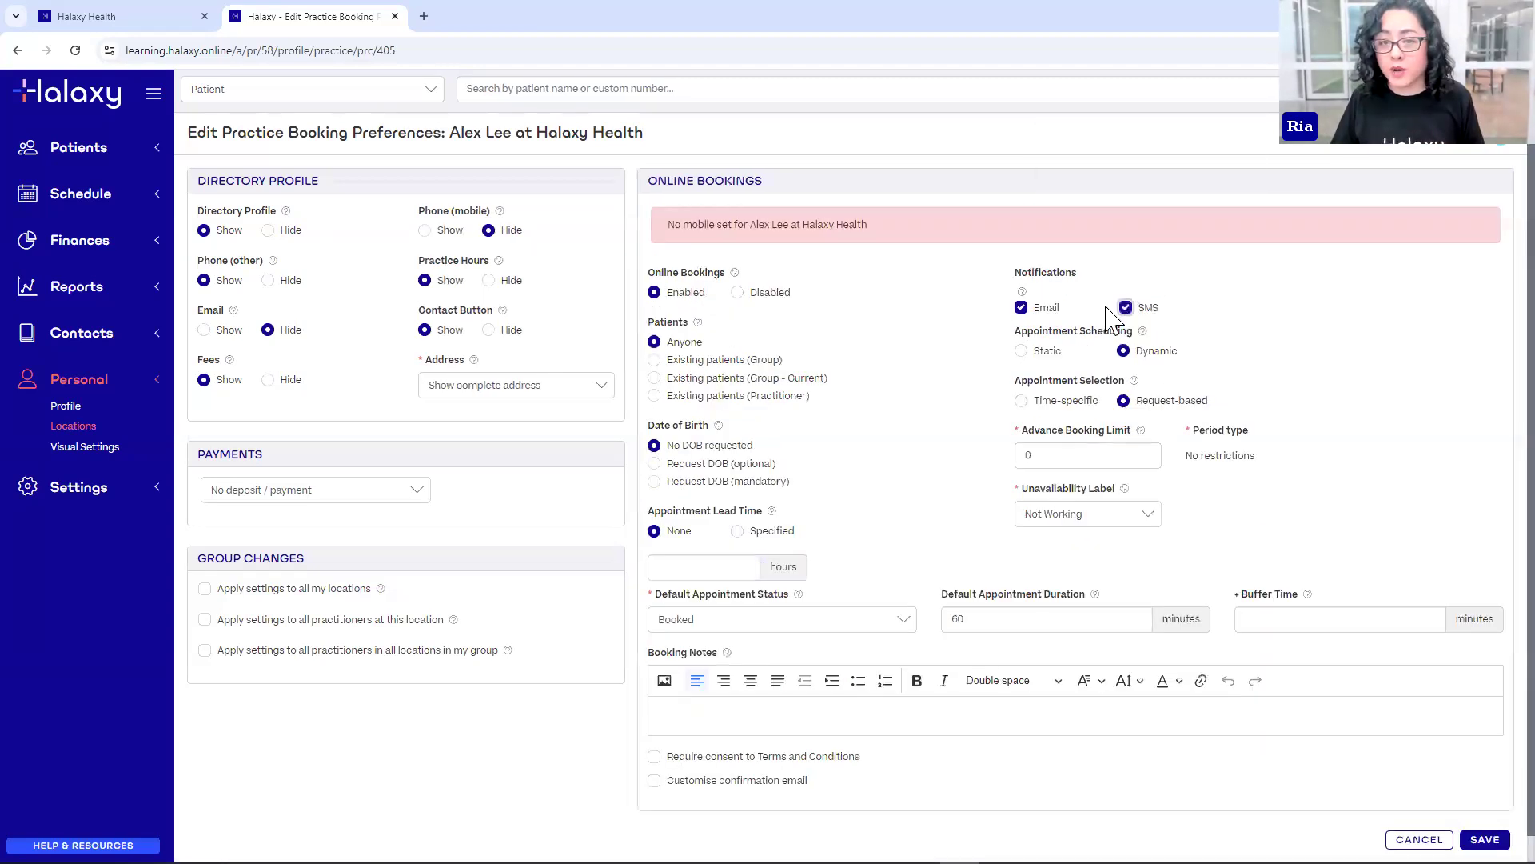
pyautogui.click(1124, 309)
pyautogui.click(1026, 246)
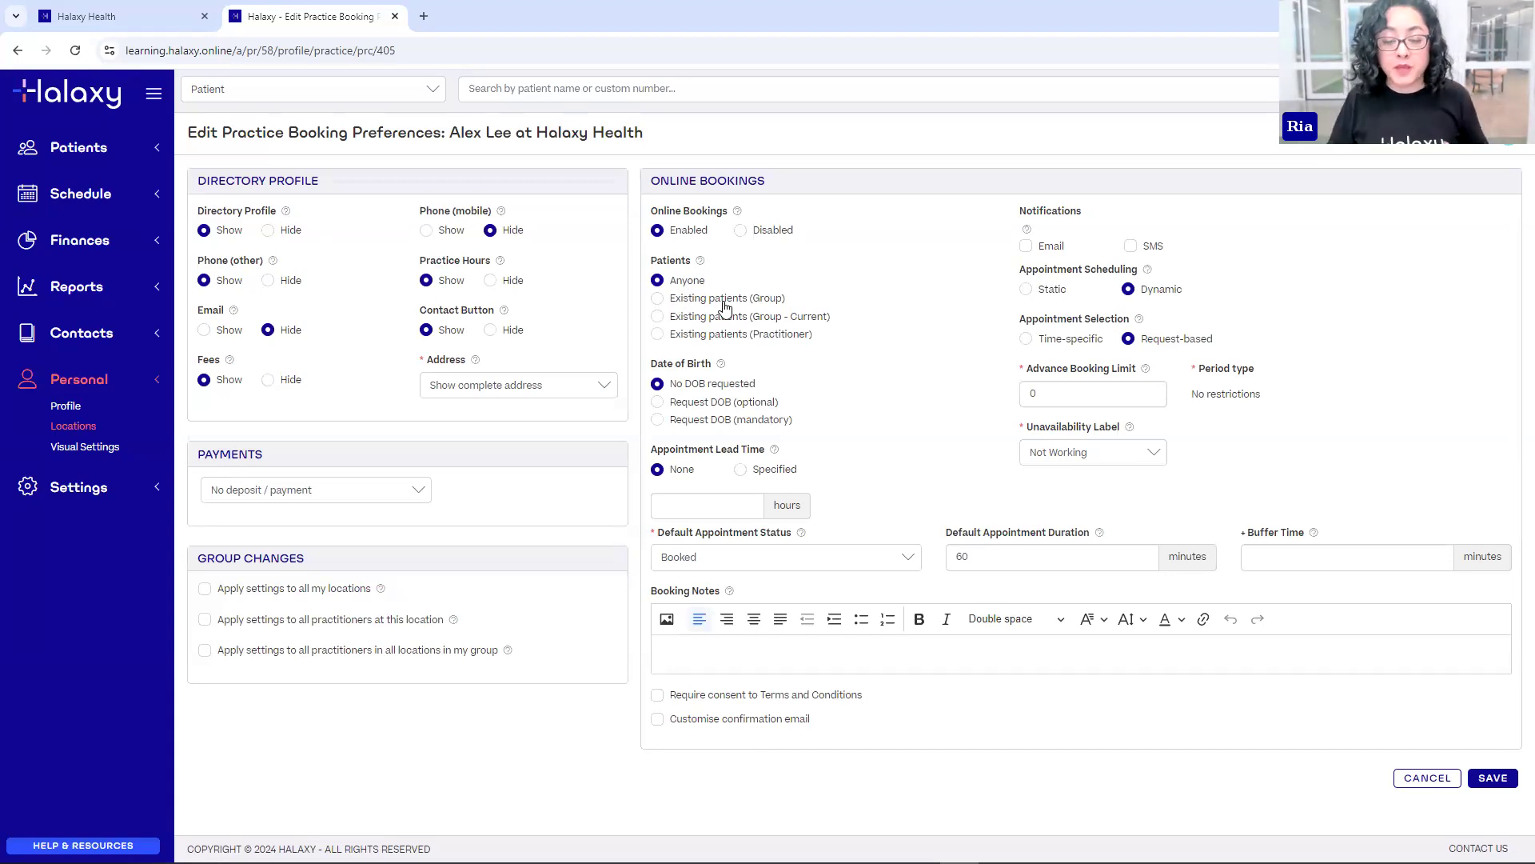
pyautogui.click(88, 149)
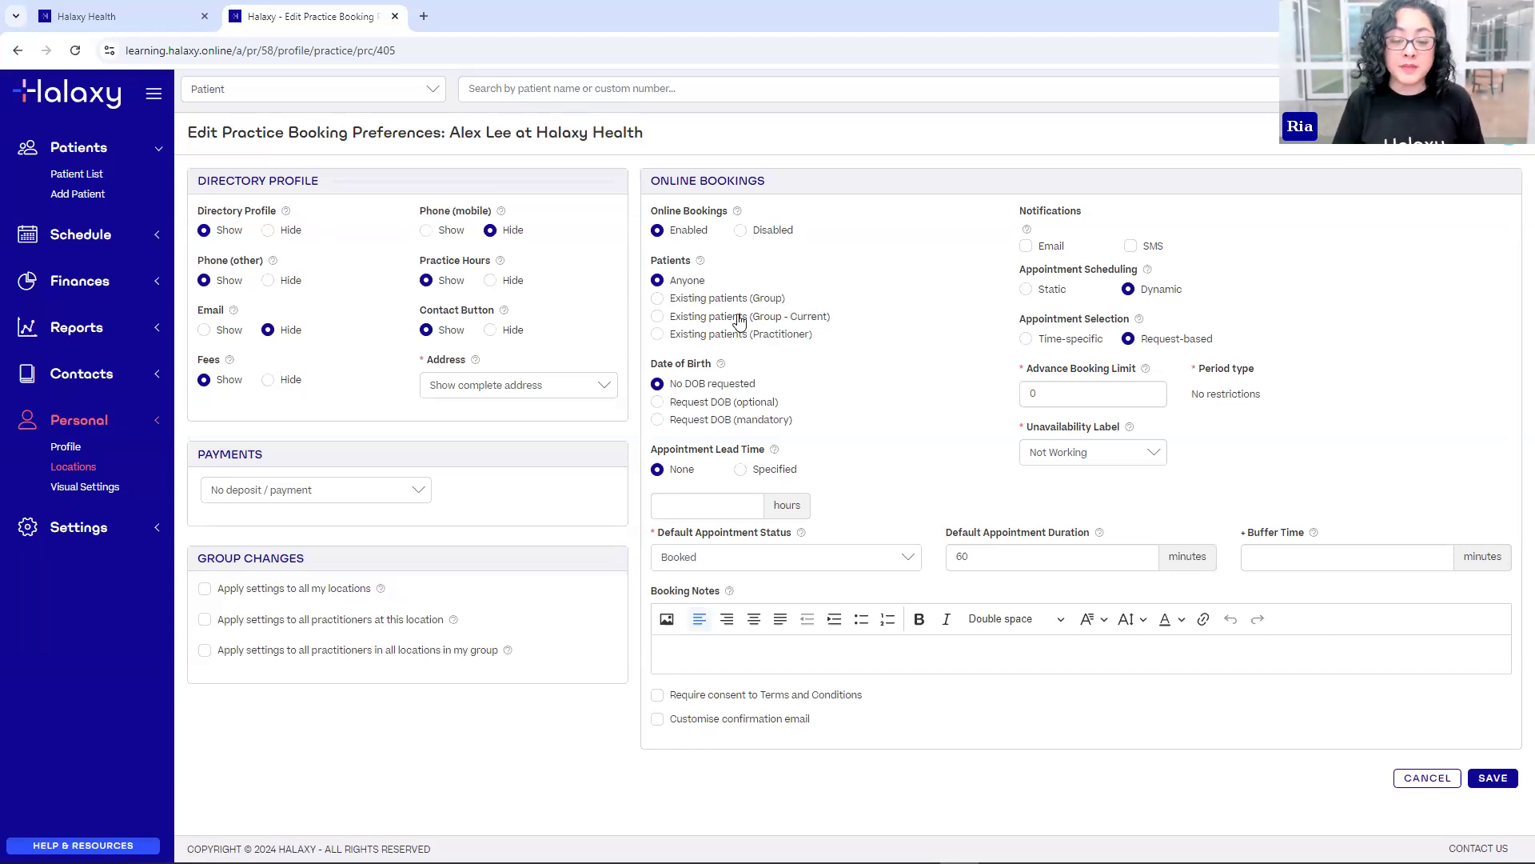
pyautogui.click(658, 299)
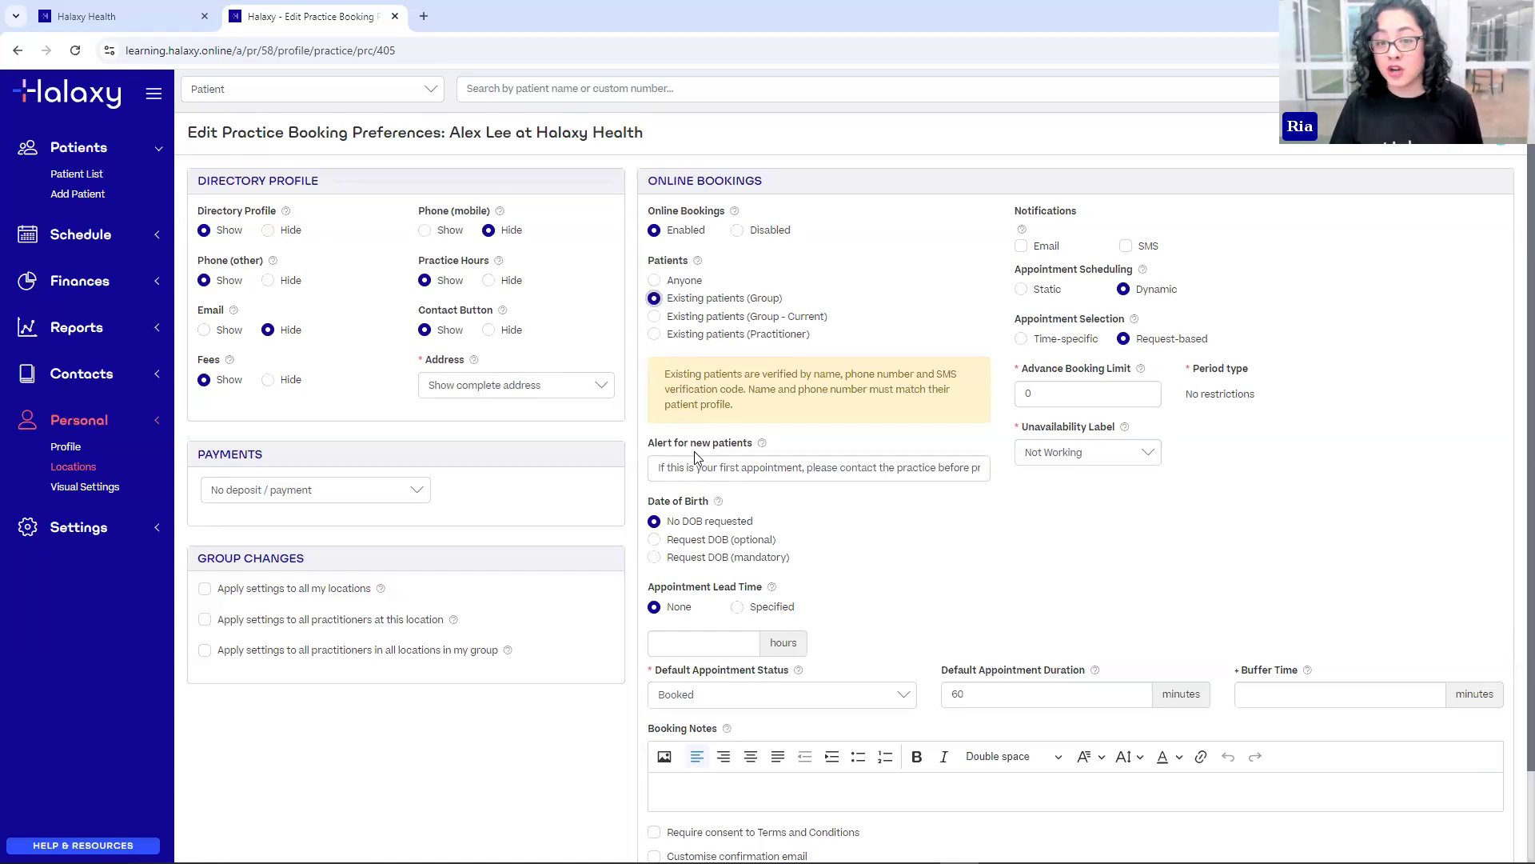
pyautogui.moveTo(652, 470); pyautogui.dragTo(722, 472)
pyautogui.moveTo(844, 470); pyautogui.dragTo(985, 472)
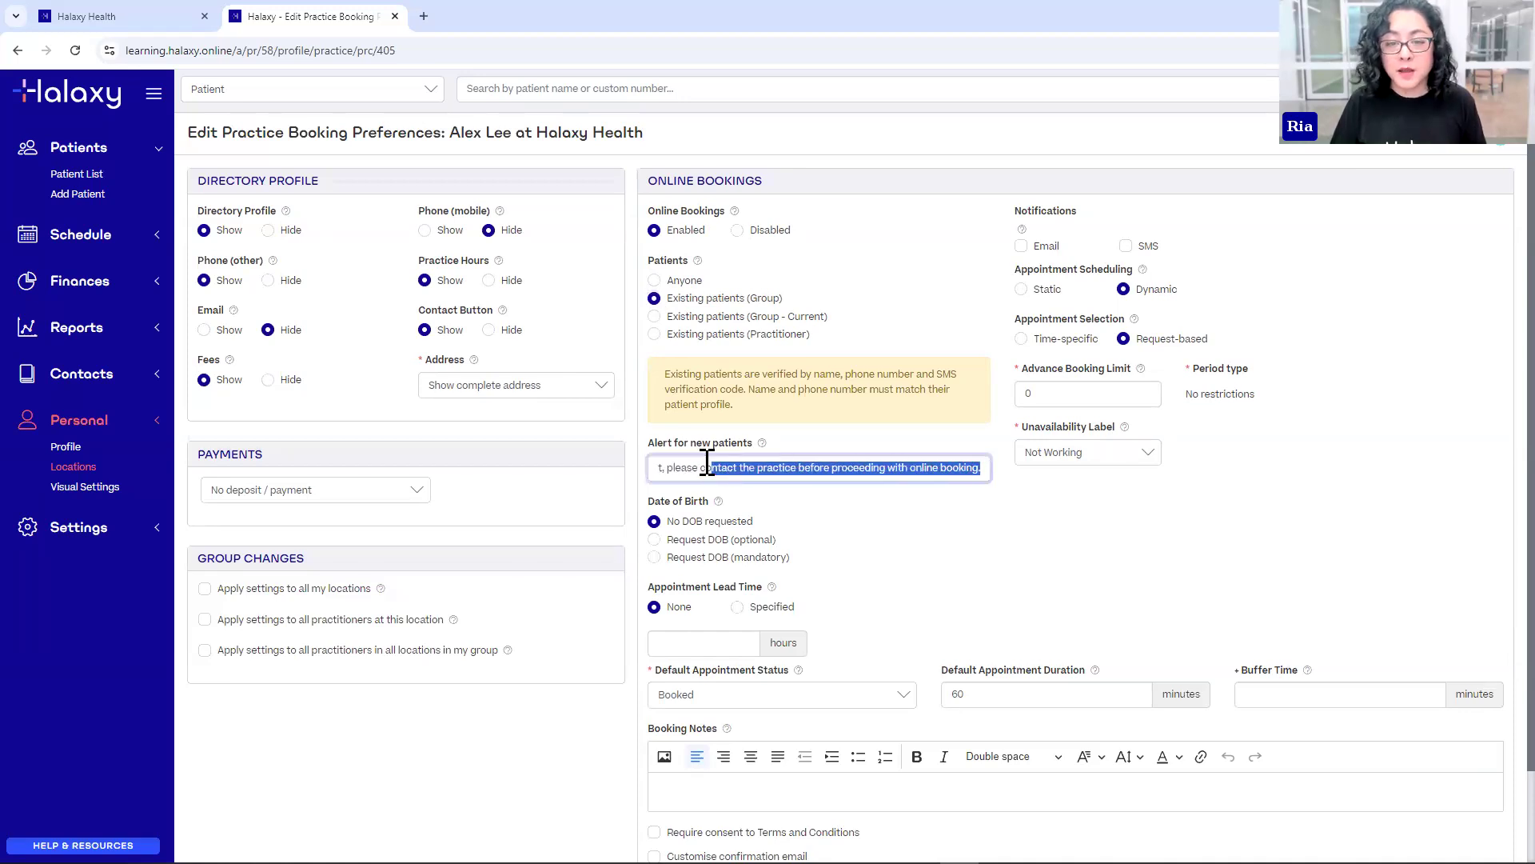
pyautogui.click(799, 470)
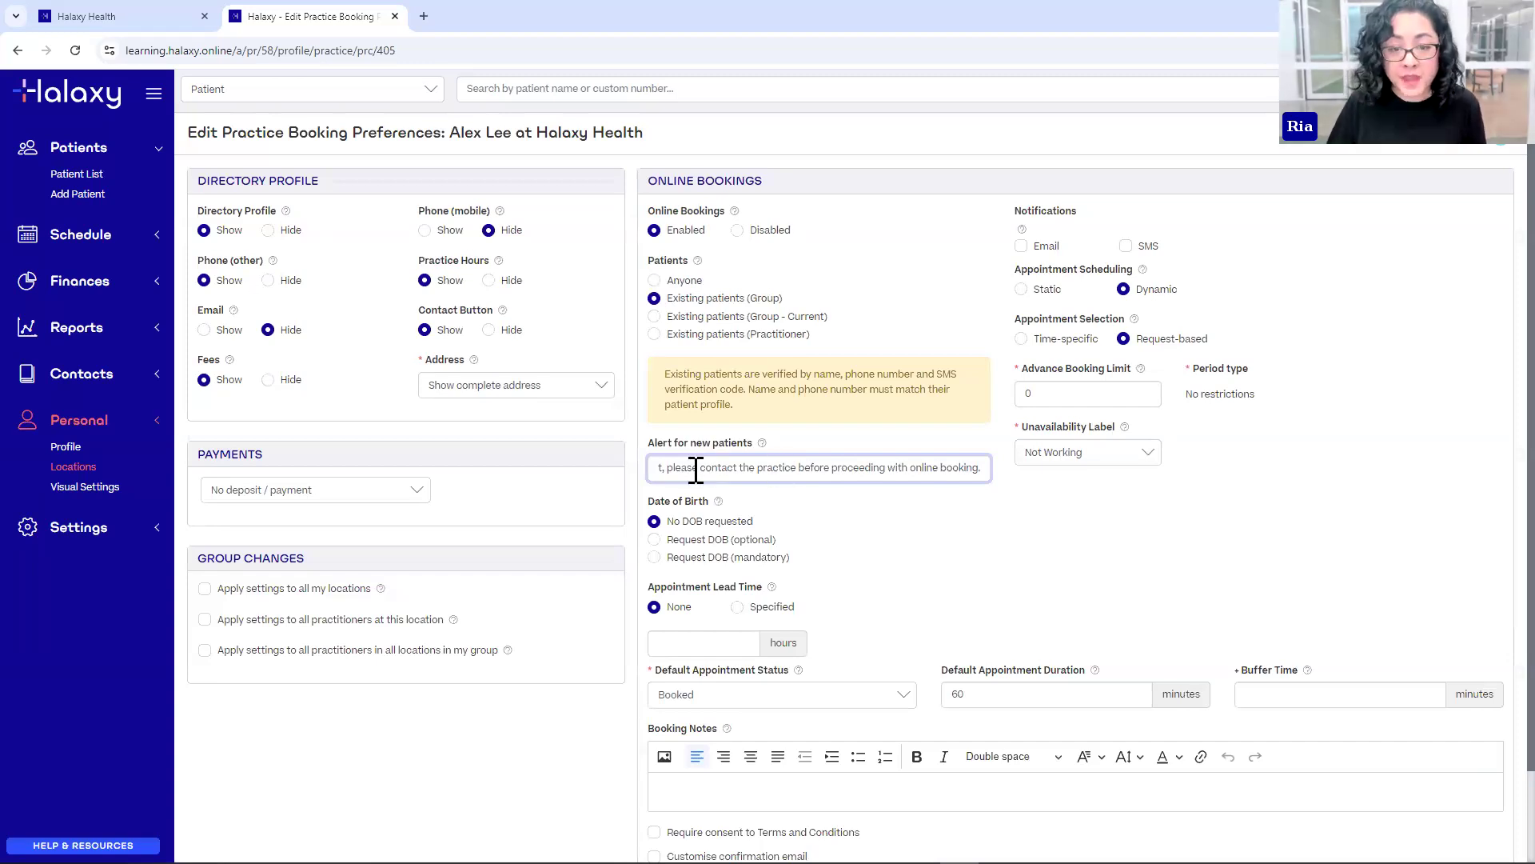
pyautogui.moveTo(771, 454)
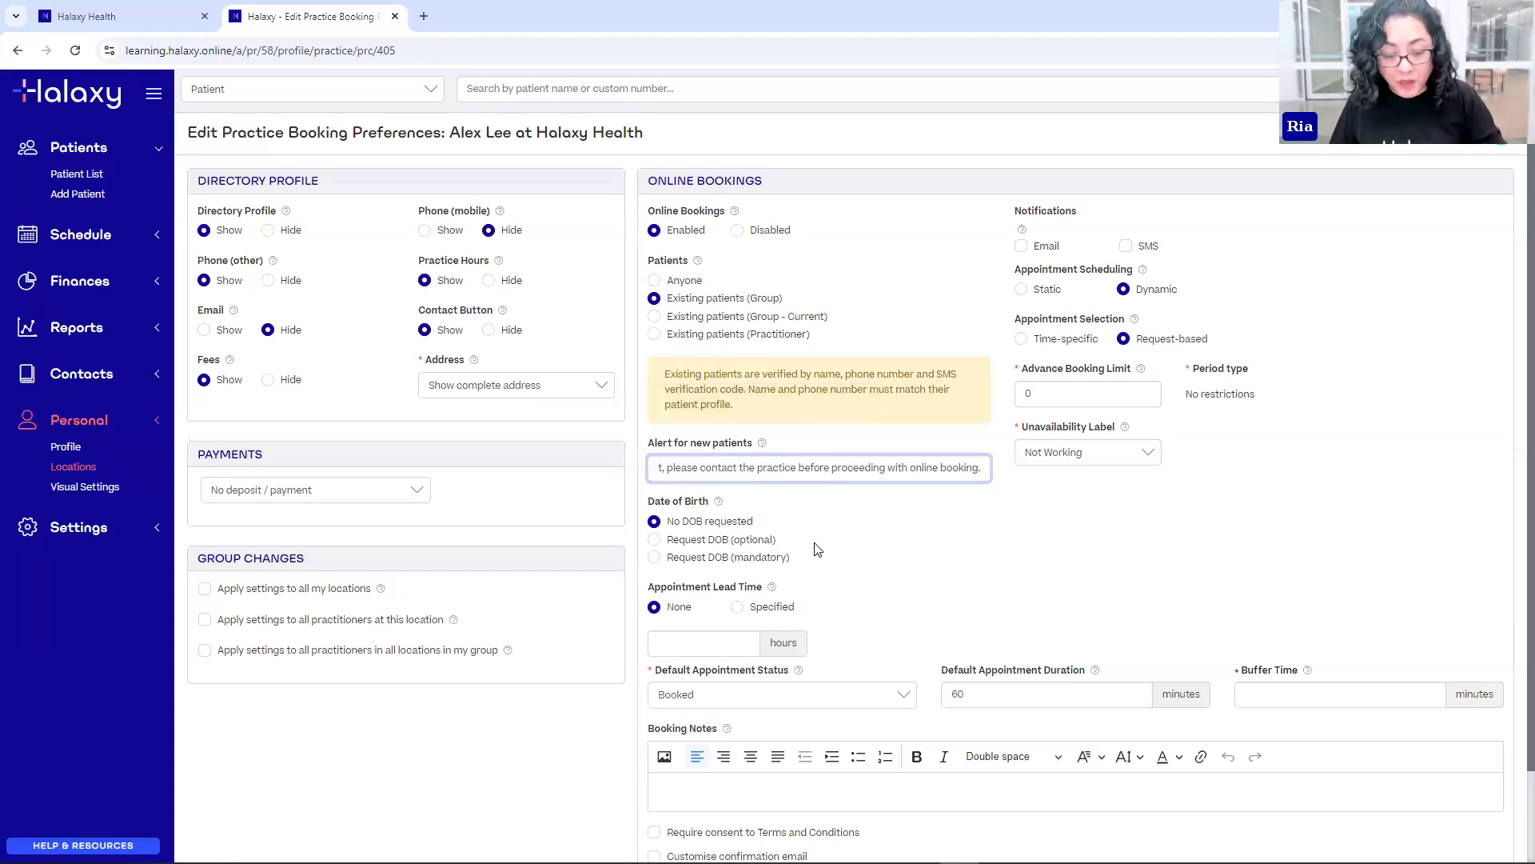
pyautogui.click(686, 512)
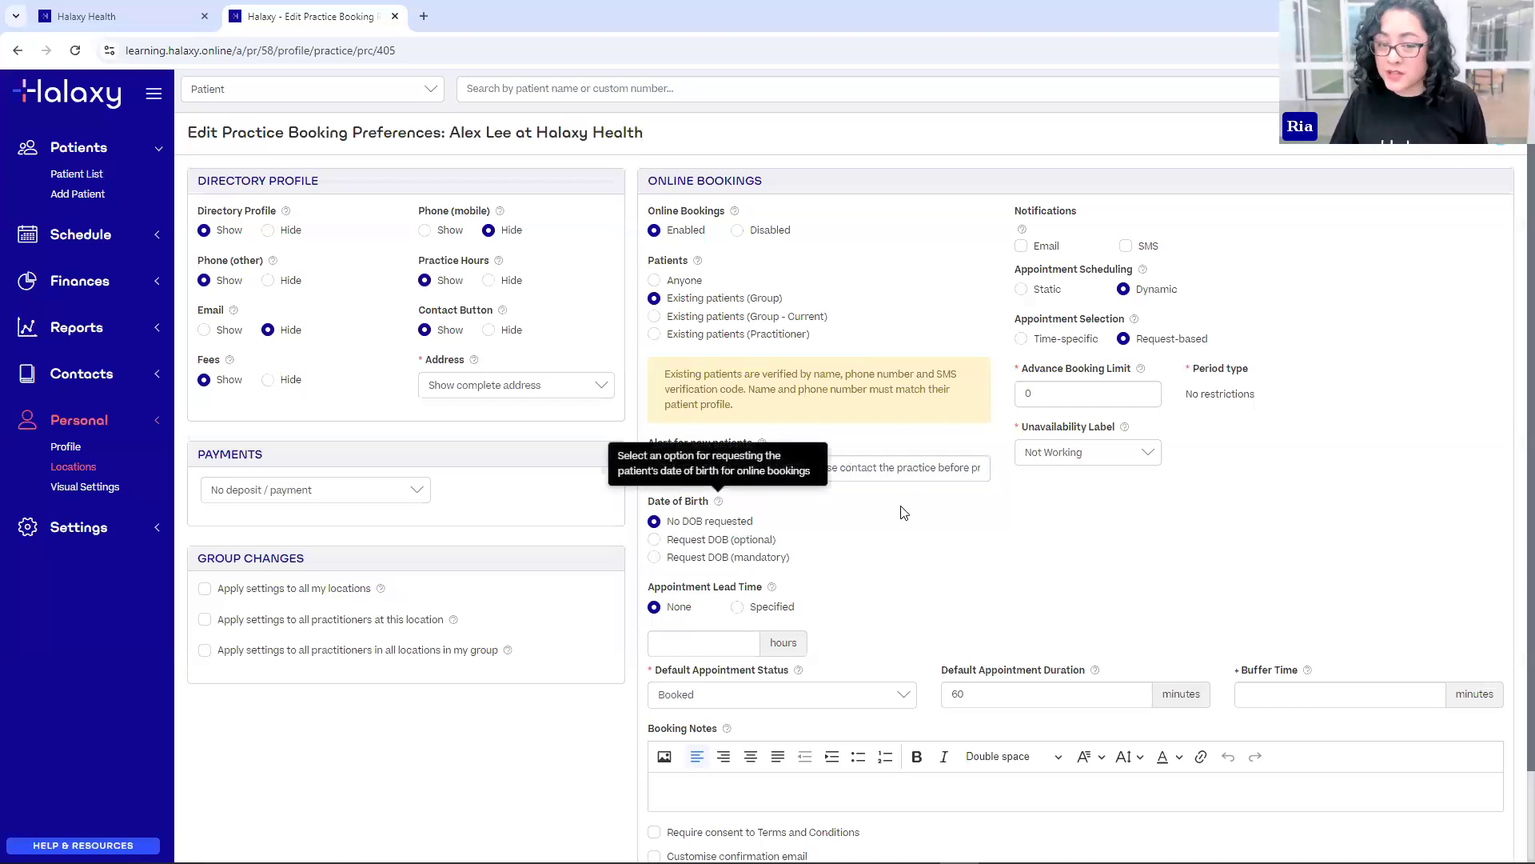
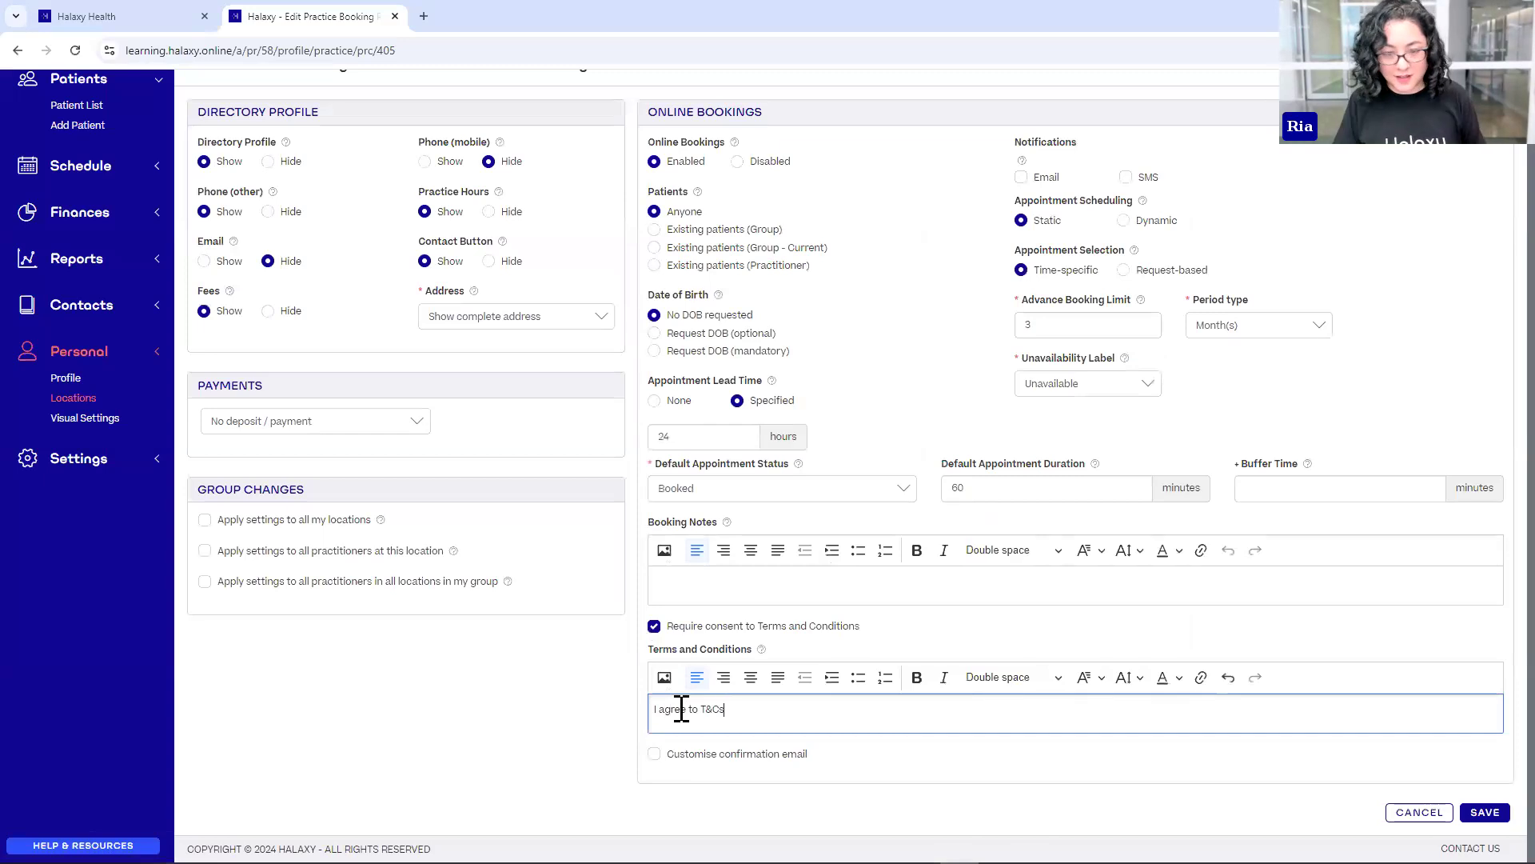
# - Add the booking note 'Cashless payments only.', set a 10-minute buffer time, and save the booking settings
pyautogui.click(696, 592)
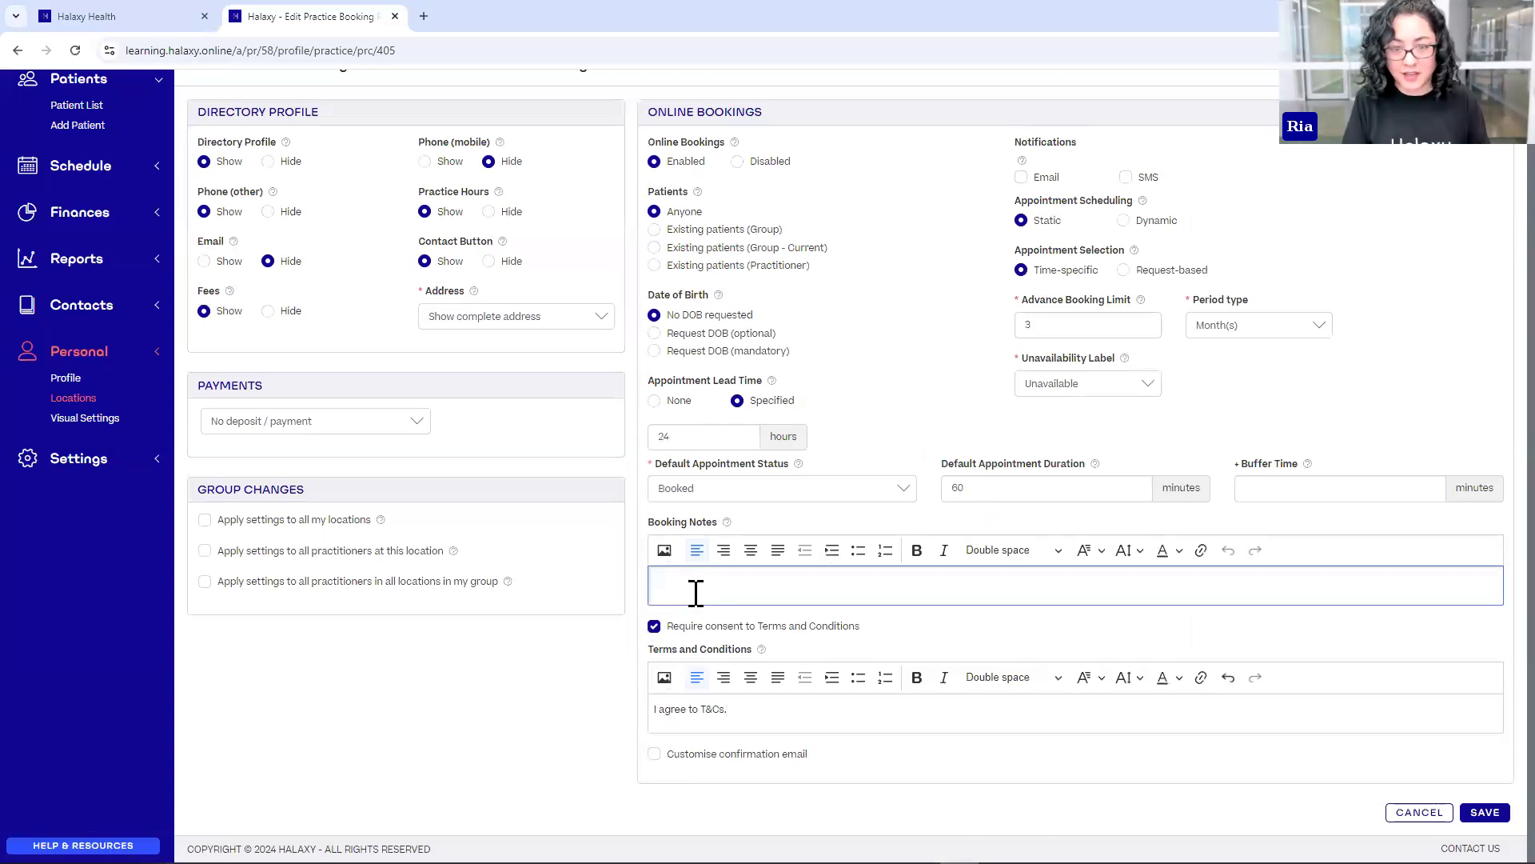
pyautogui.write('Cashless payments only.')
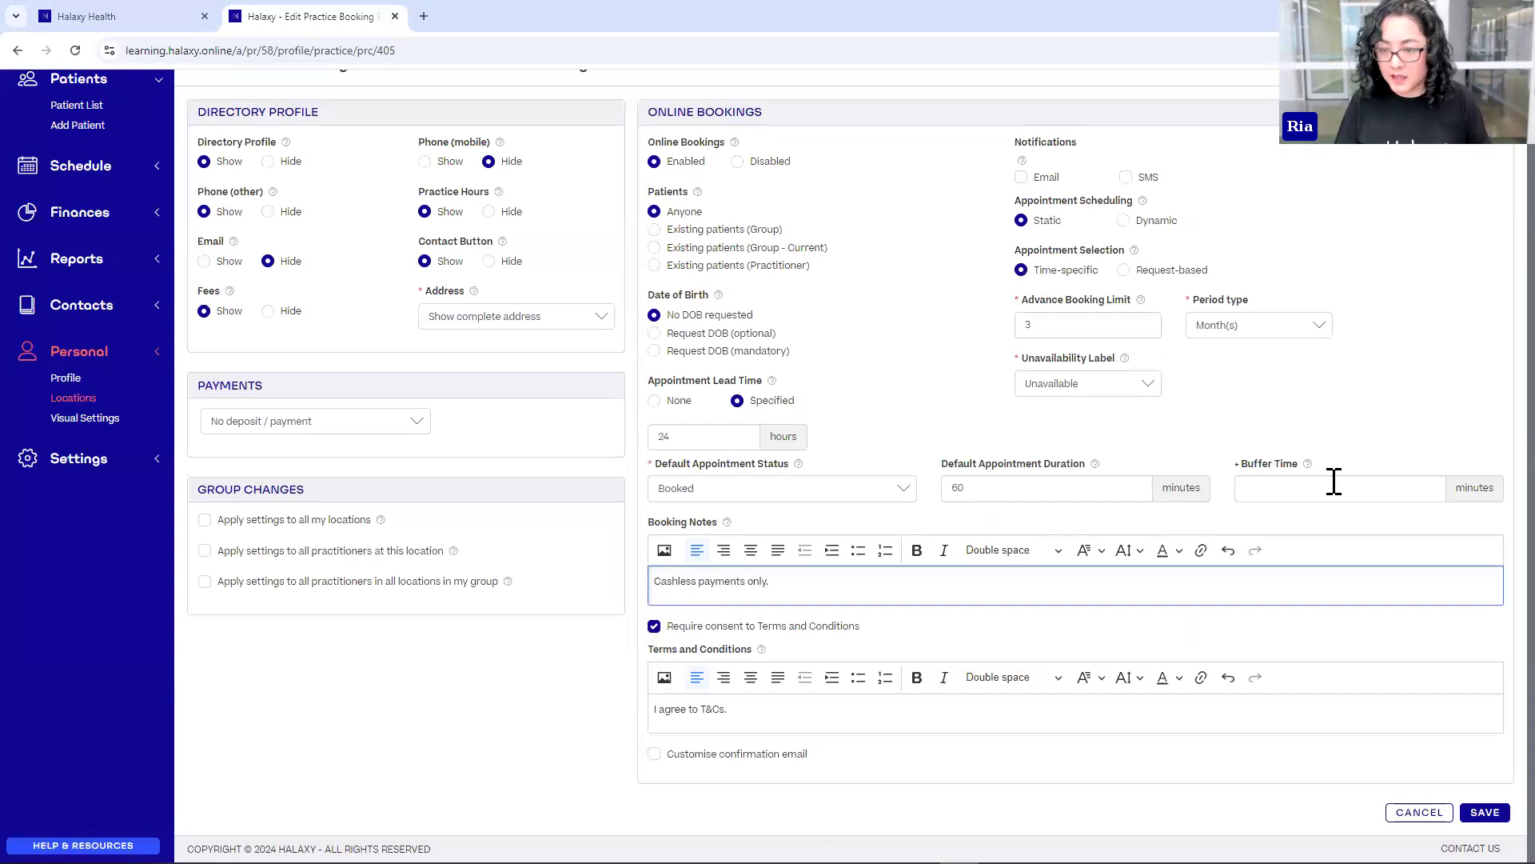
pyautogui.click(1338, 486)
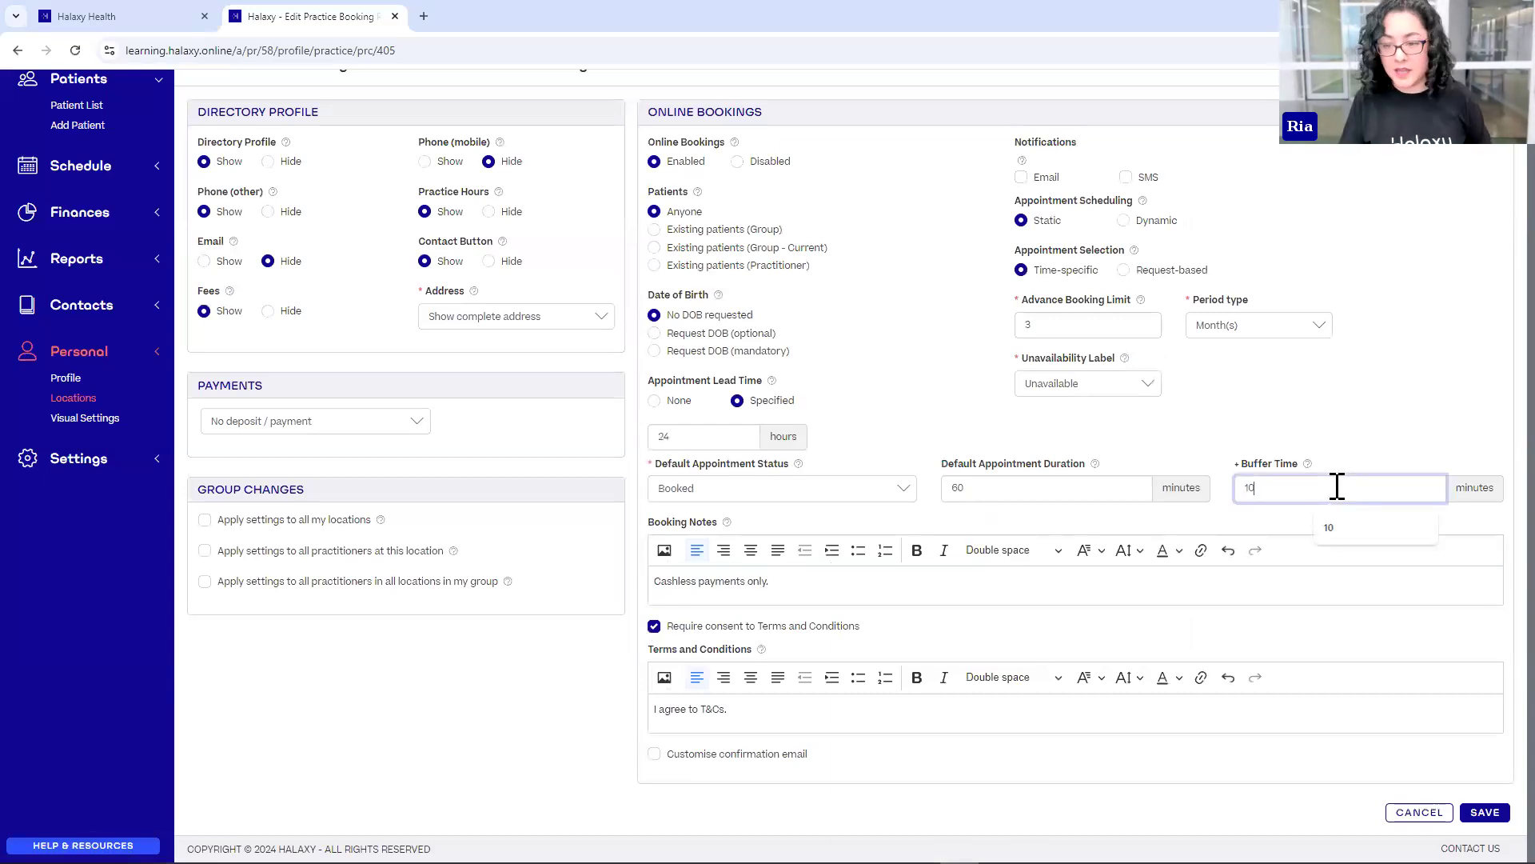
pyautogui.click(1313, 395)
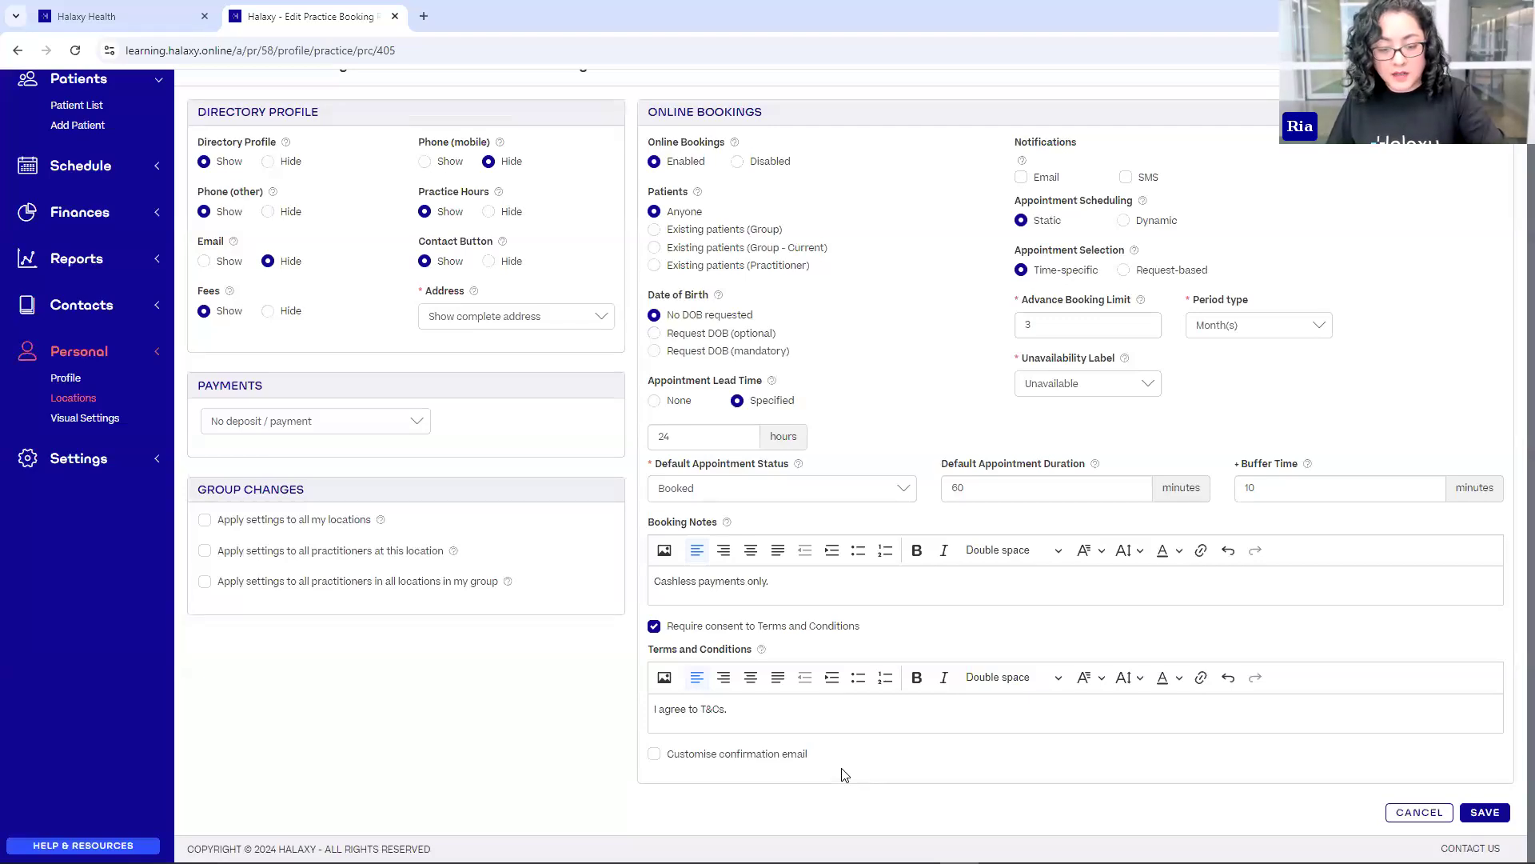
pyautogui.click(1474, 820)
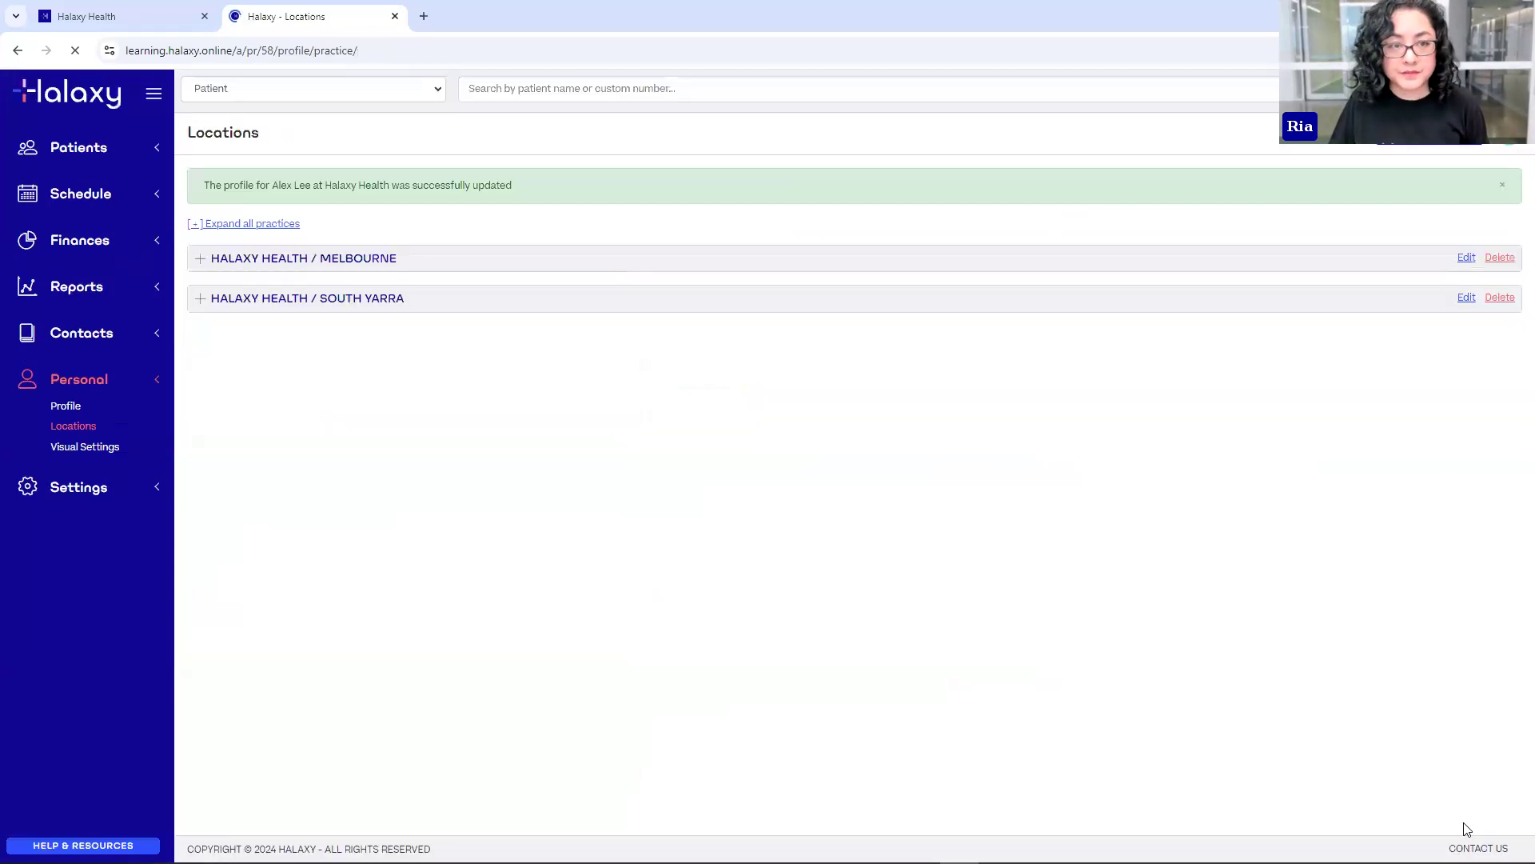
# - Expand HALAXY HEALTH / MELBOURNE, view its public profile, and start booking the first listed psychologist
pyautogui.click(198, 262)
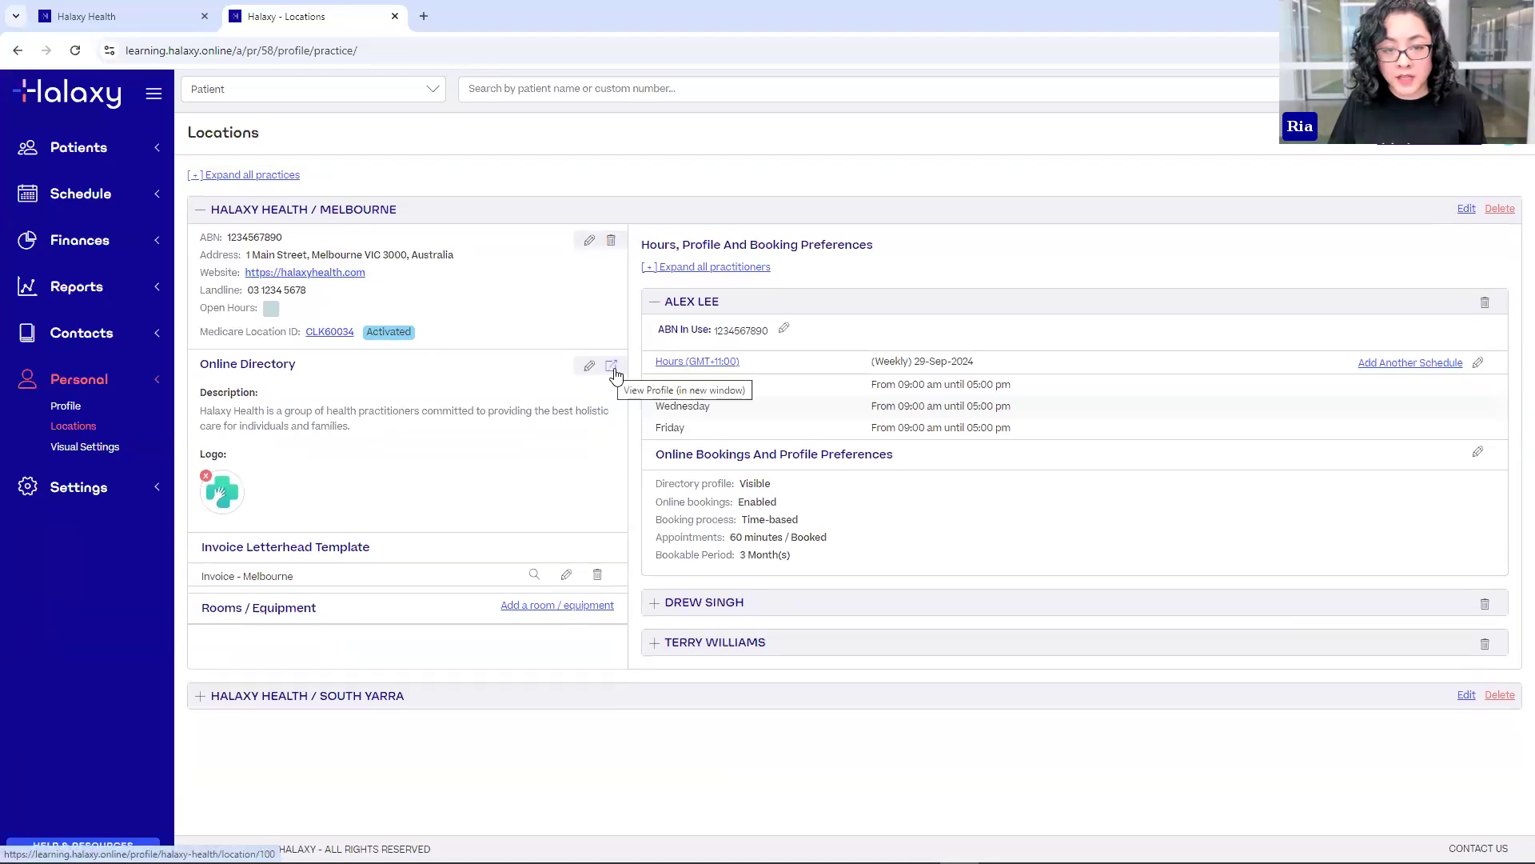
pyautogui.click(614, 369)
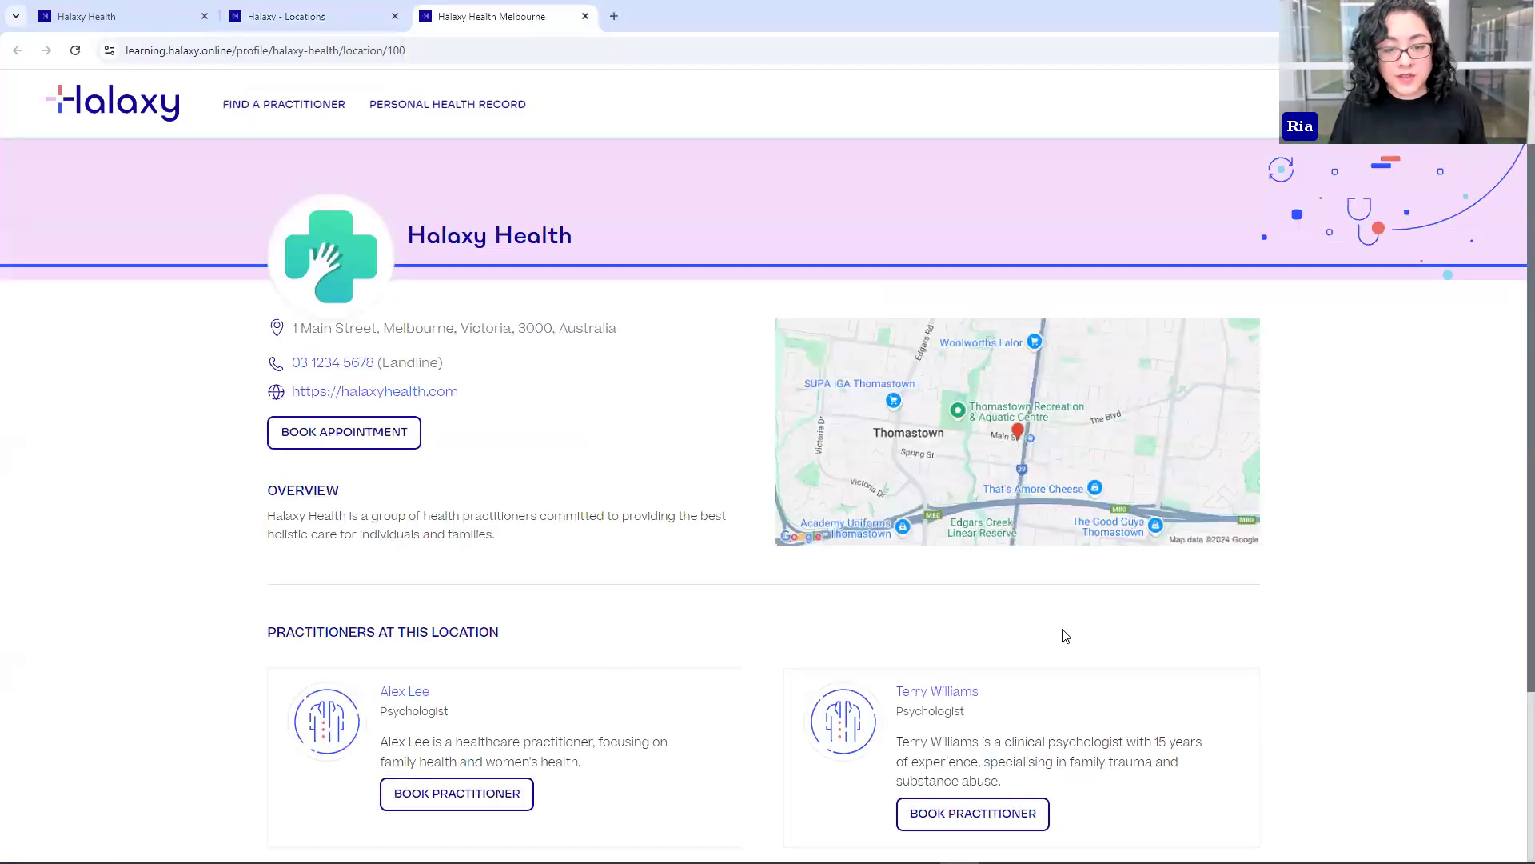
pyautogui.scroll(-3, 1063, 636)
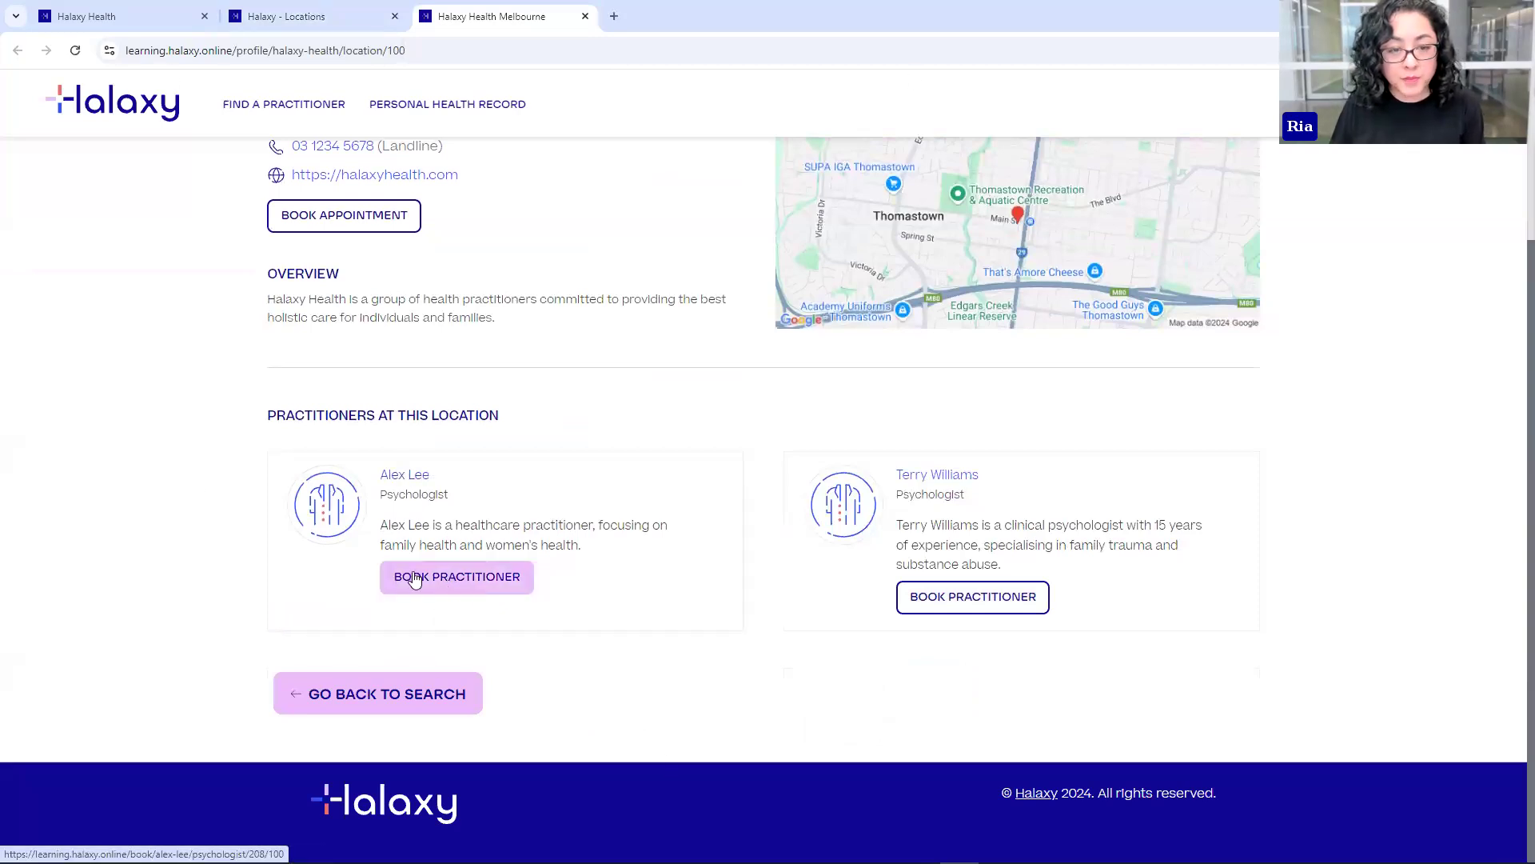
pyautogui.click(445, 583)
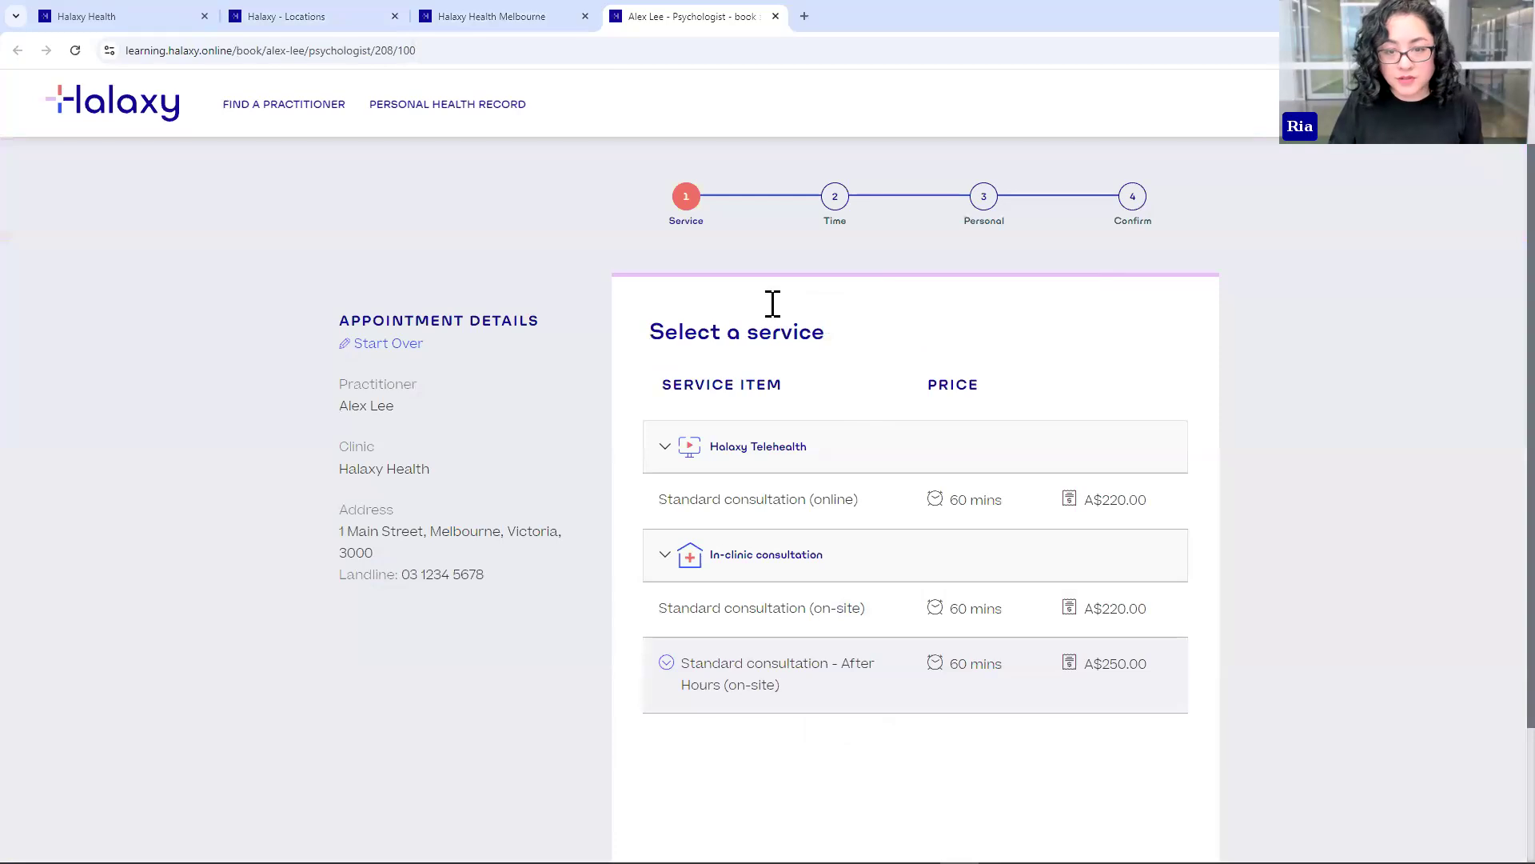
# - Choose Standard consultation (online), pick the 10:10 am Wed 09 Oct slot, then go back to Locations
pyautogui.click(1099, 712)
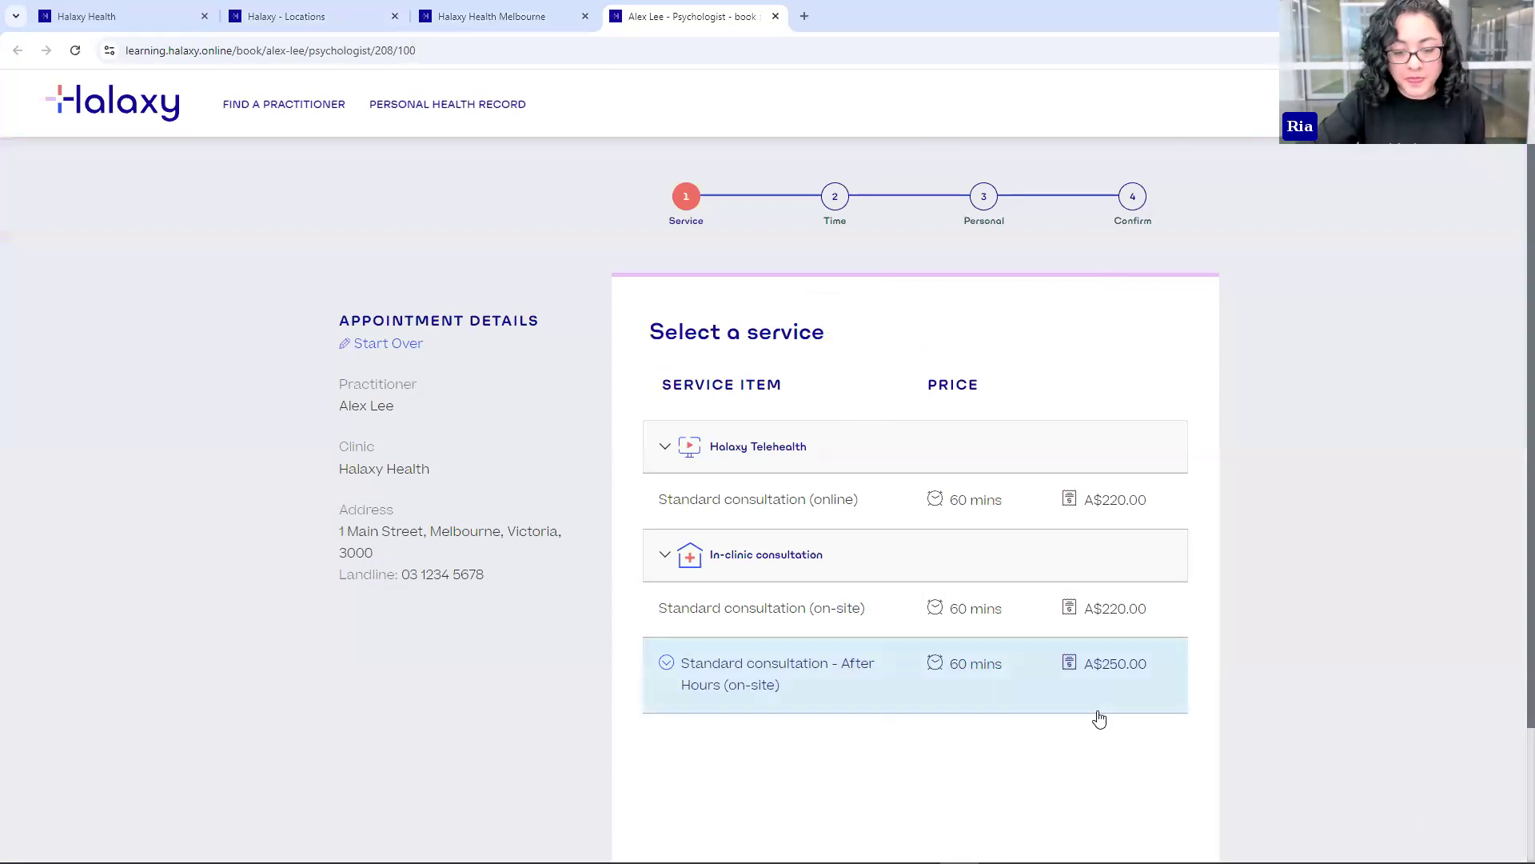
pyautogui.click(790, 497)
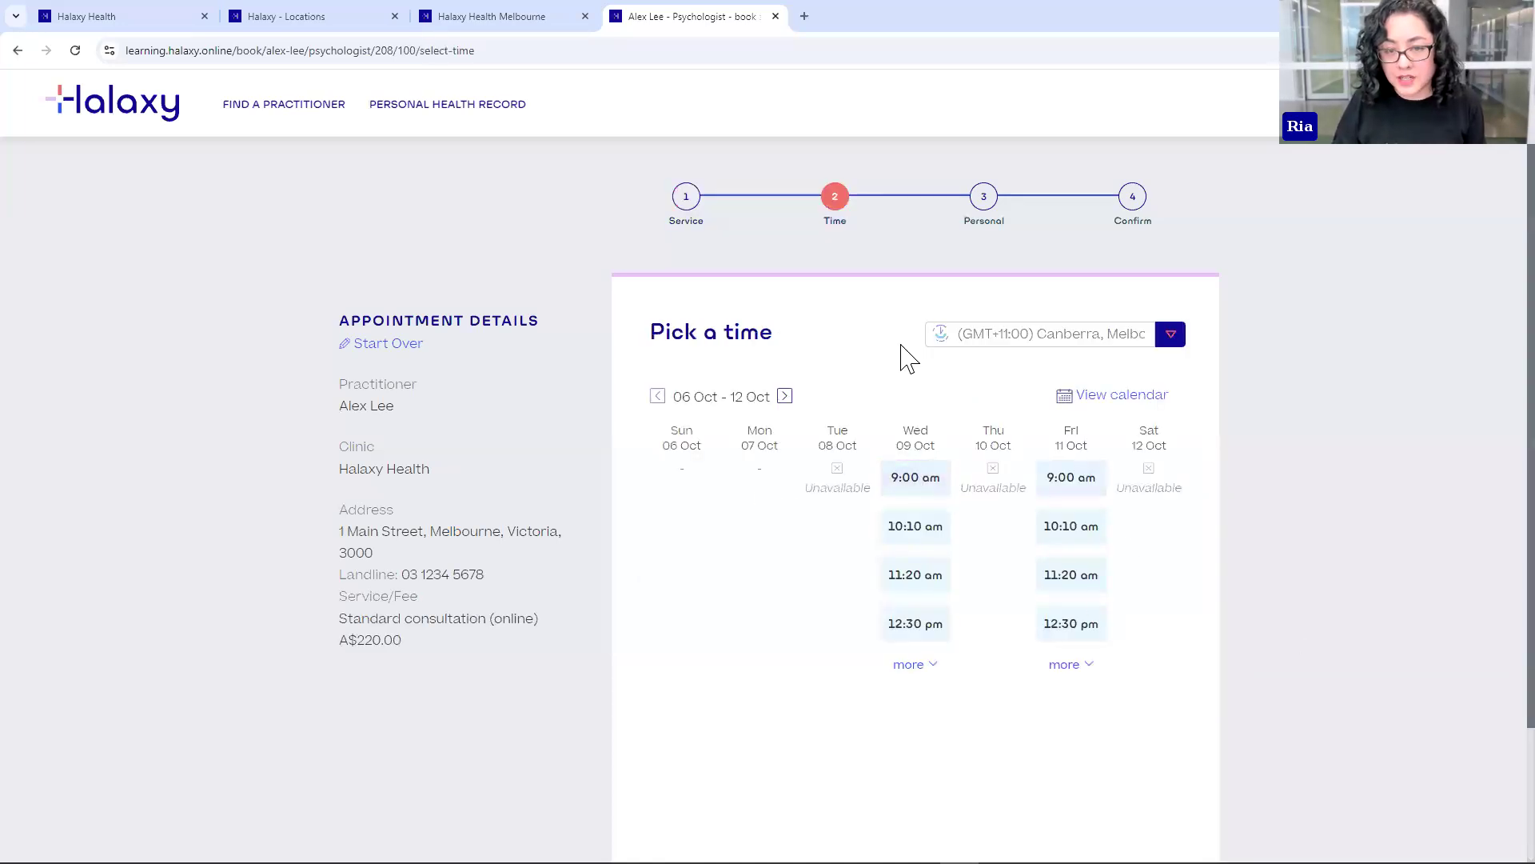
pyautogui.click(782, 397)
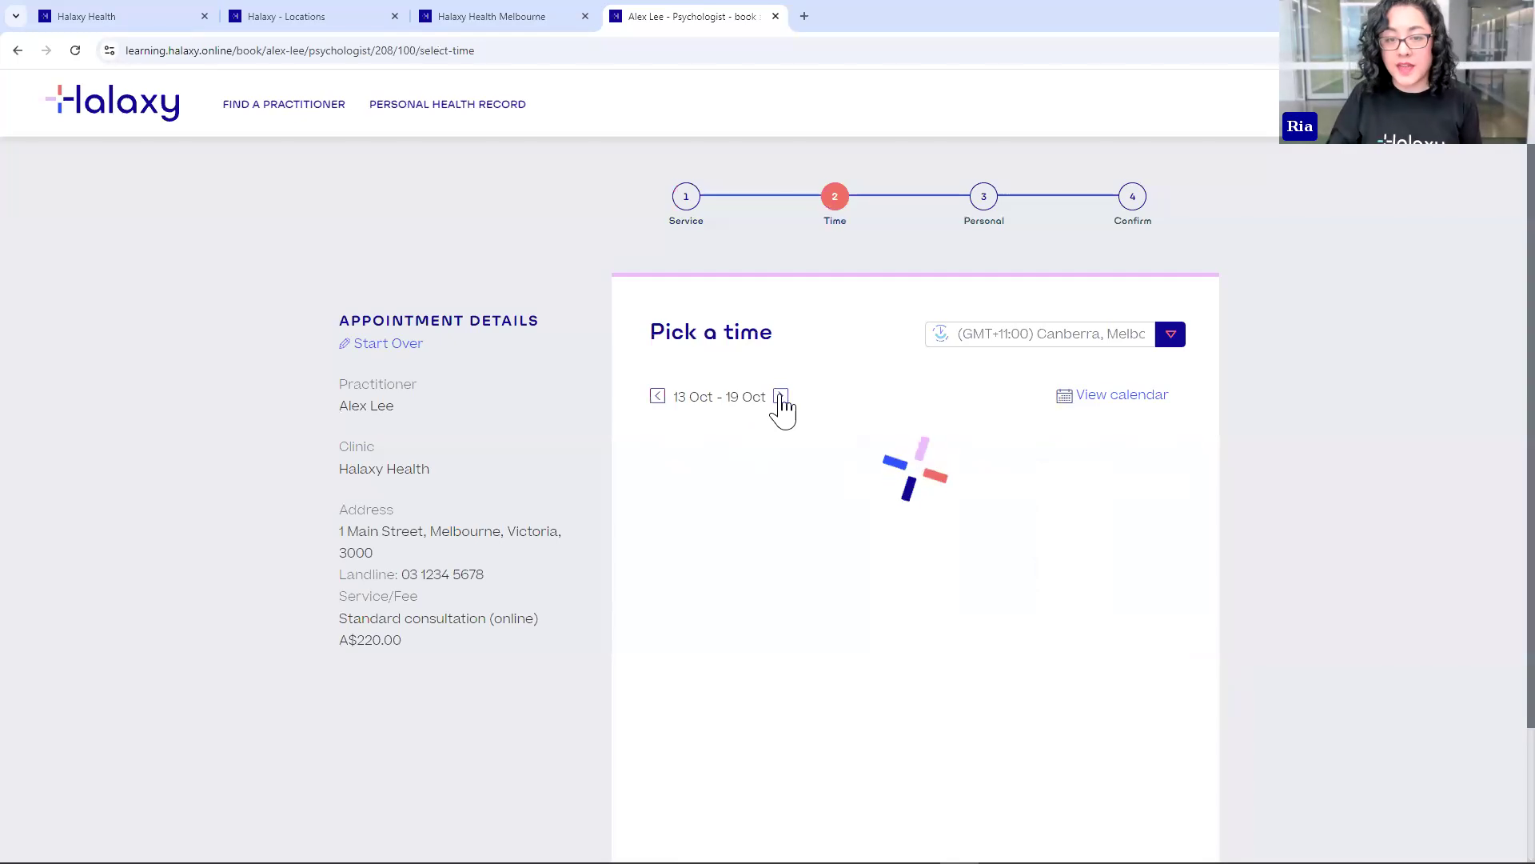
pyautogui.click(658, 397)
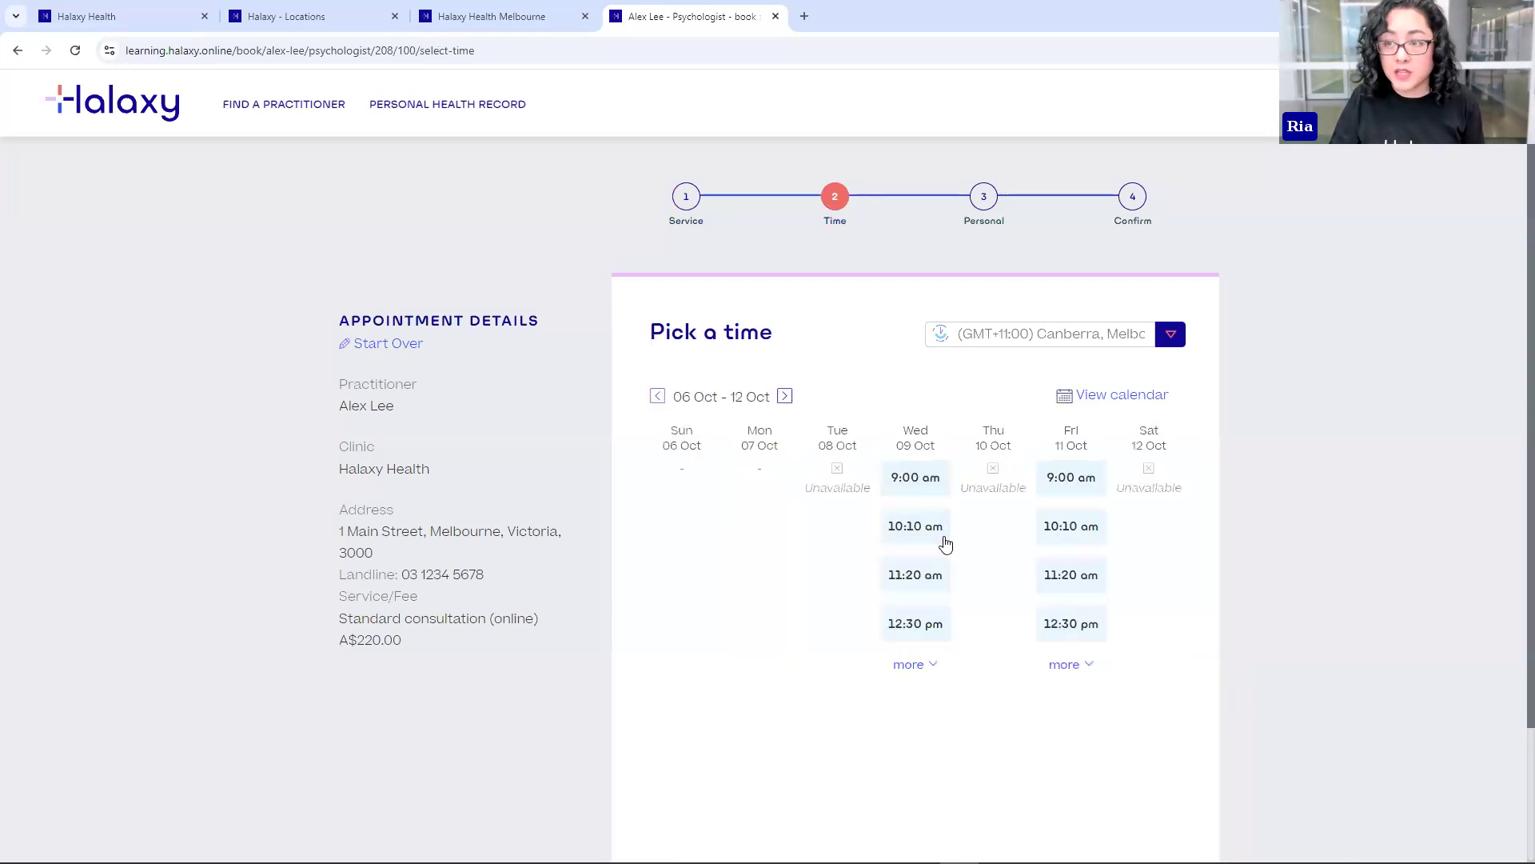
pyautogui.click(916, 526)
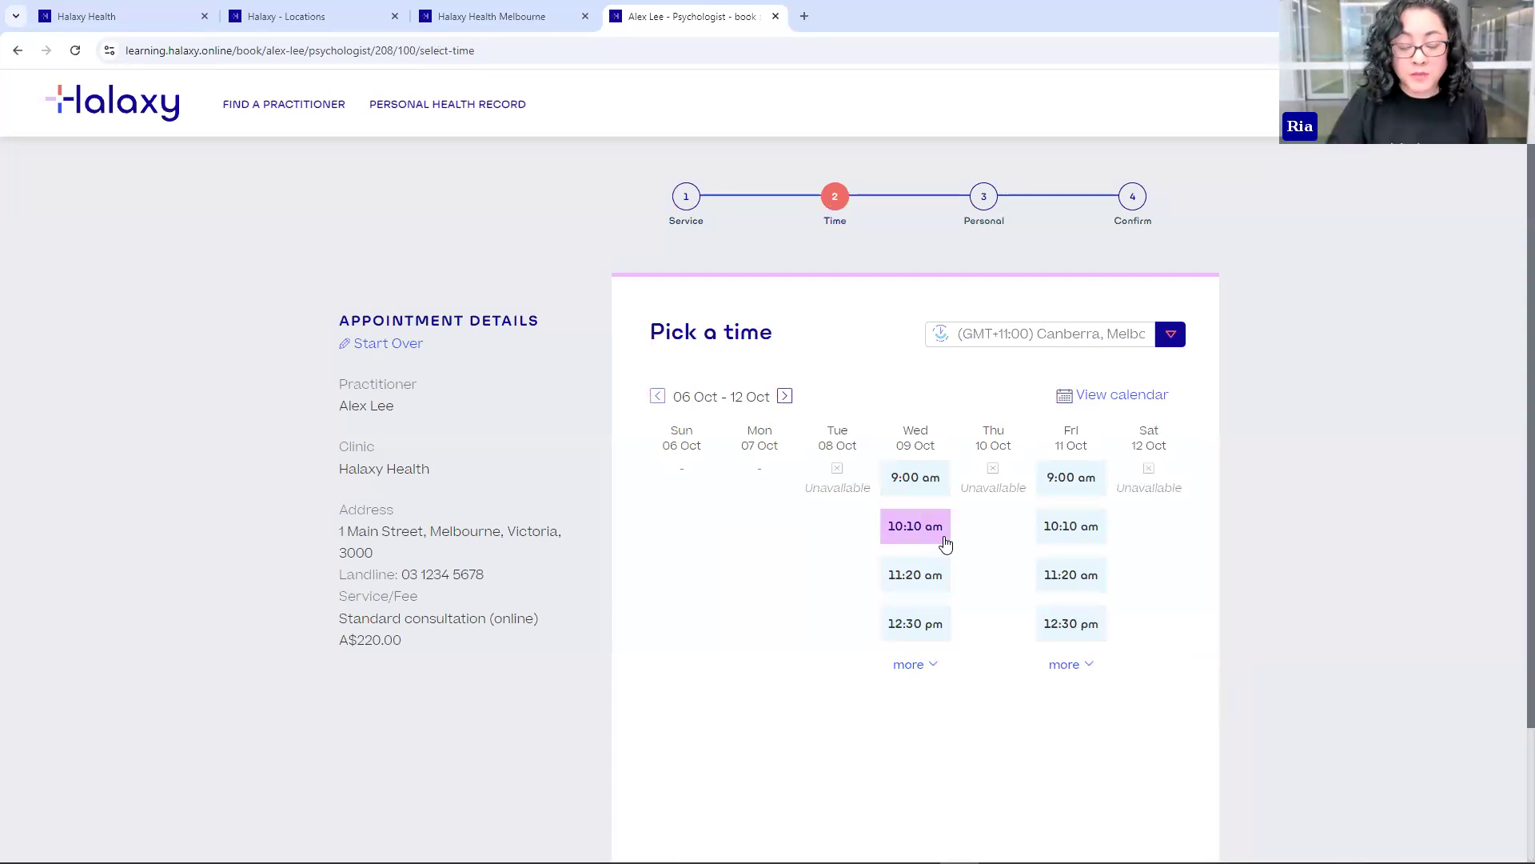
pyautogui.click(492, 16)
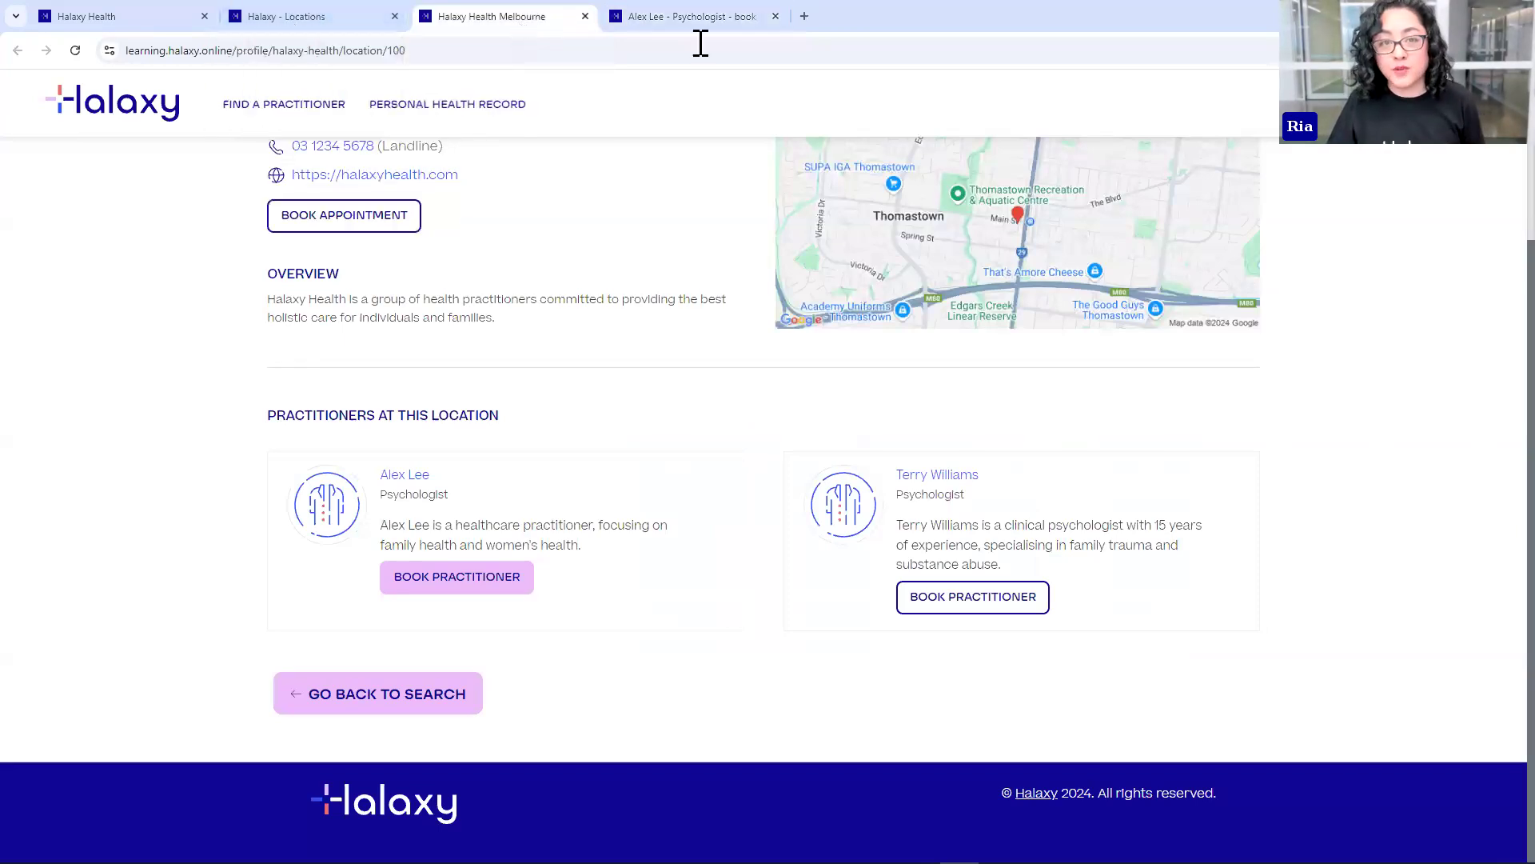
pyautogui.click(281, 14)
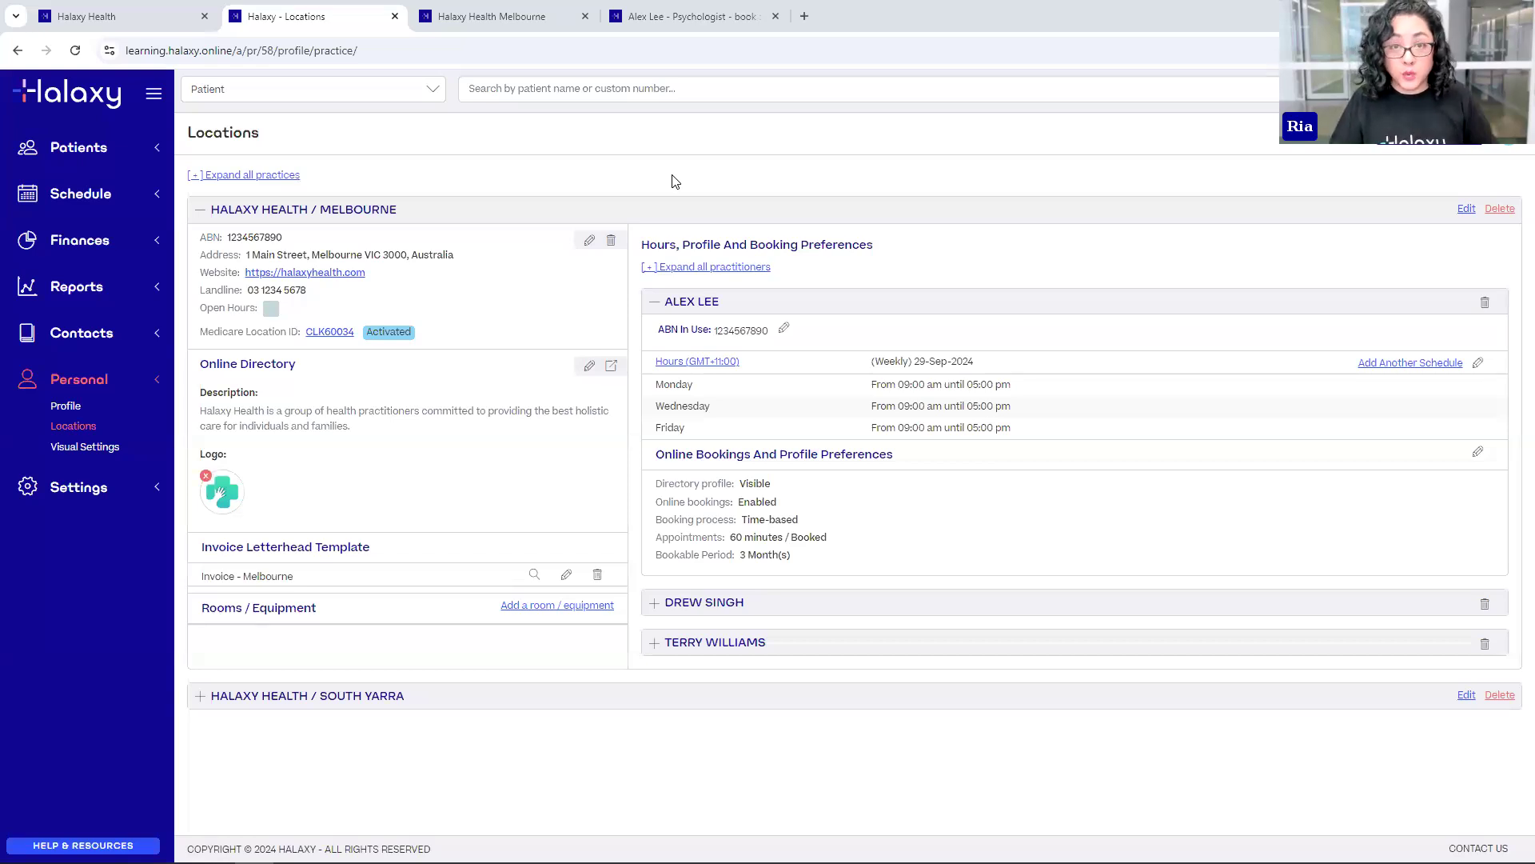
# - Start the online booking over at service selection, then go back to the Locations page
pyautogui.click(636, 12)
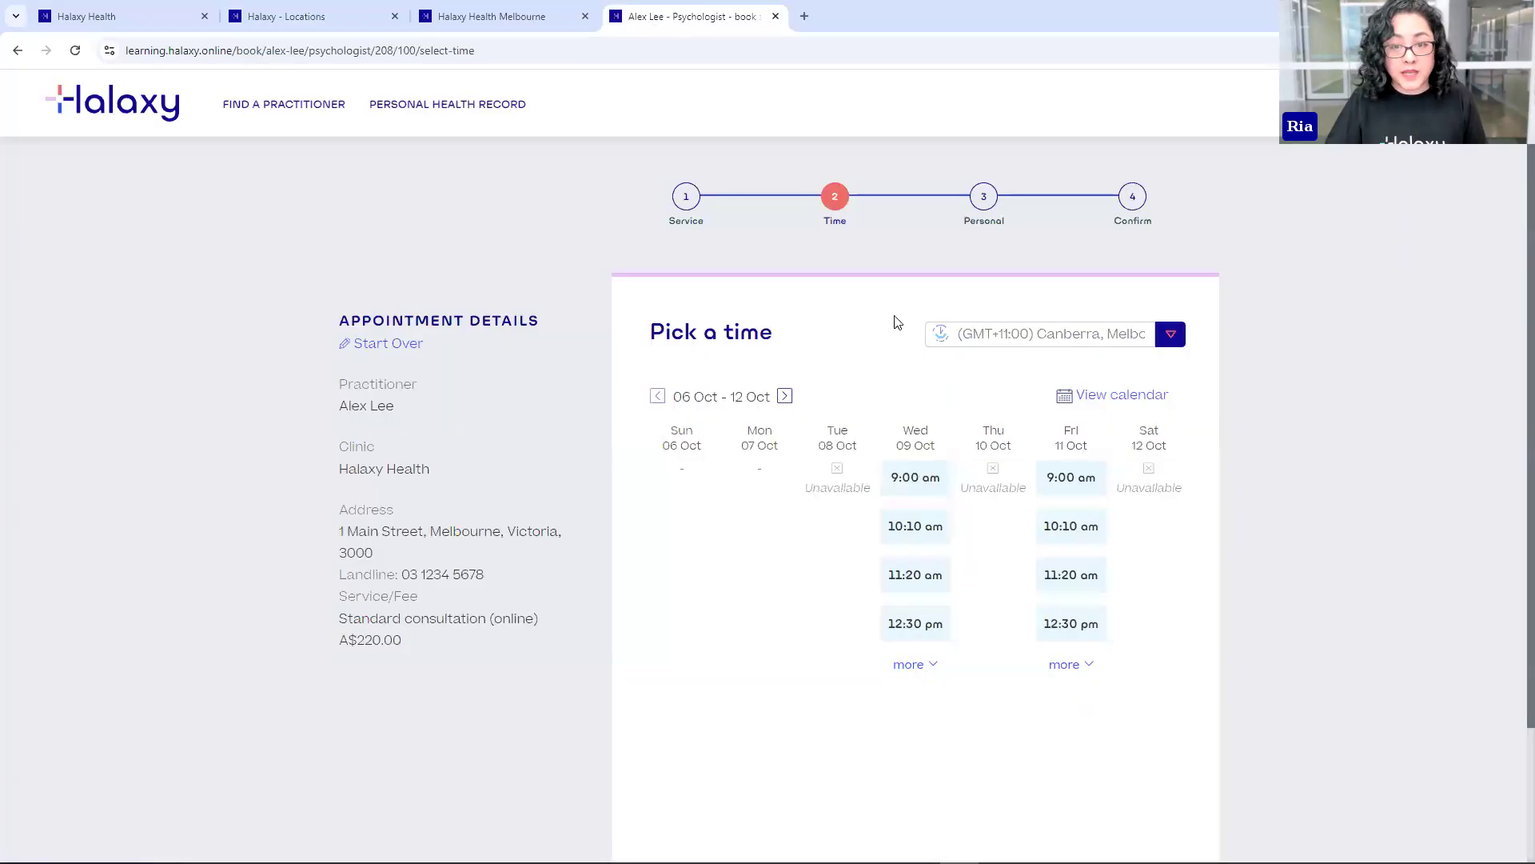
pyautogui.click(383, 344)
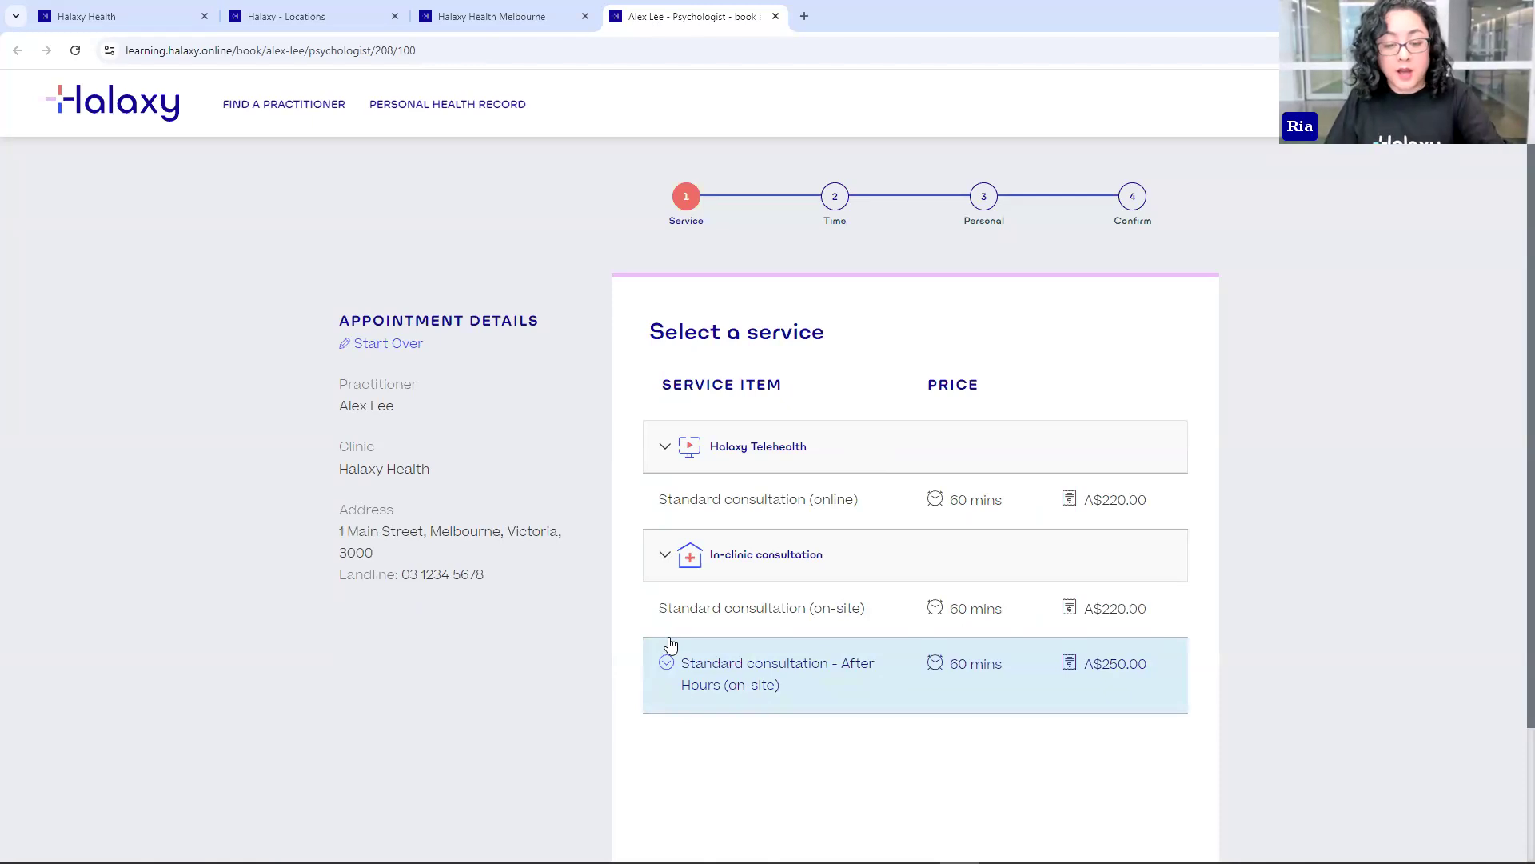
pyautogui.click(304, 24)
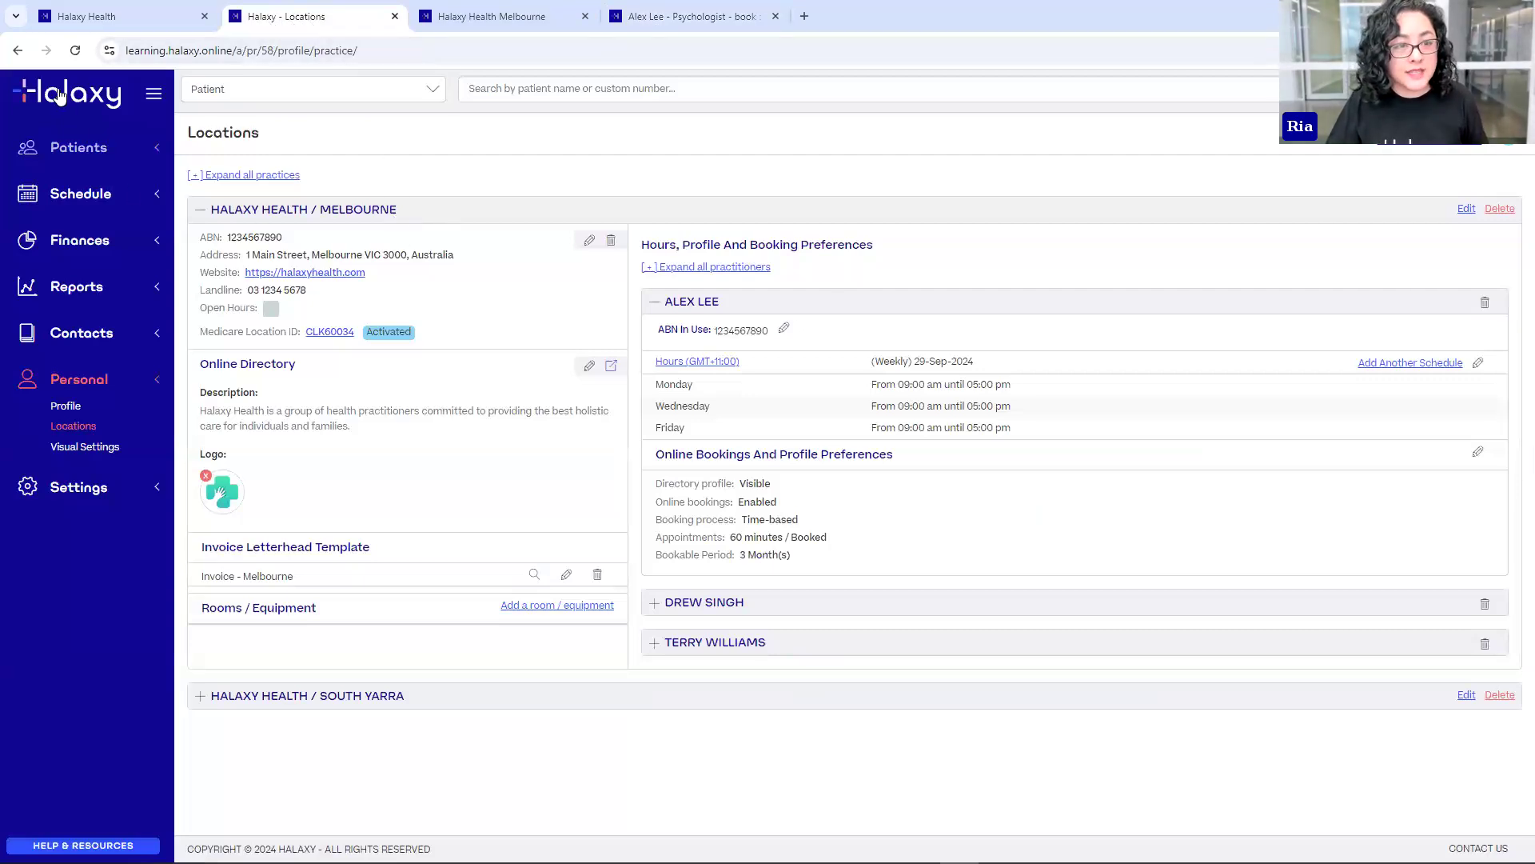
# - Open Finances > Fees, widen the Fee Name column, and open the Medicare 372 fee
pyautogui.click(88, 242)
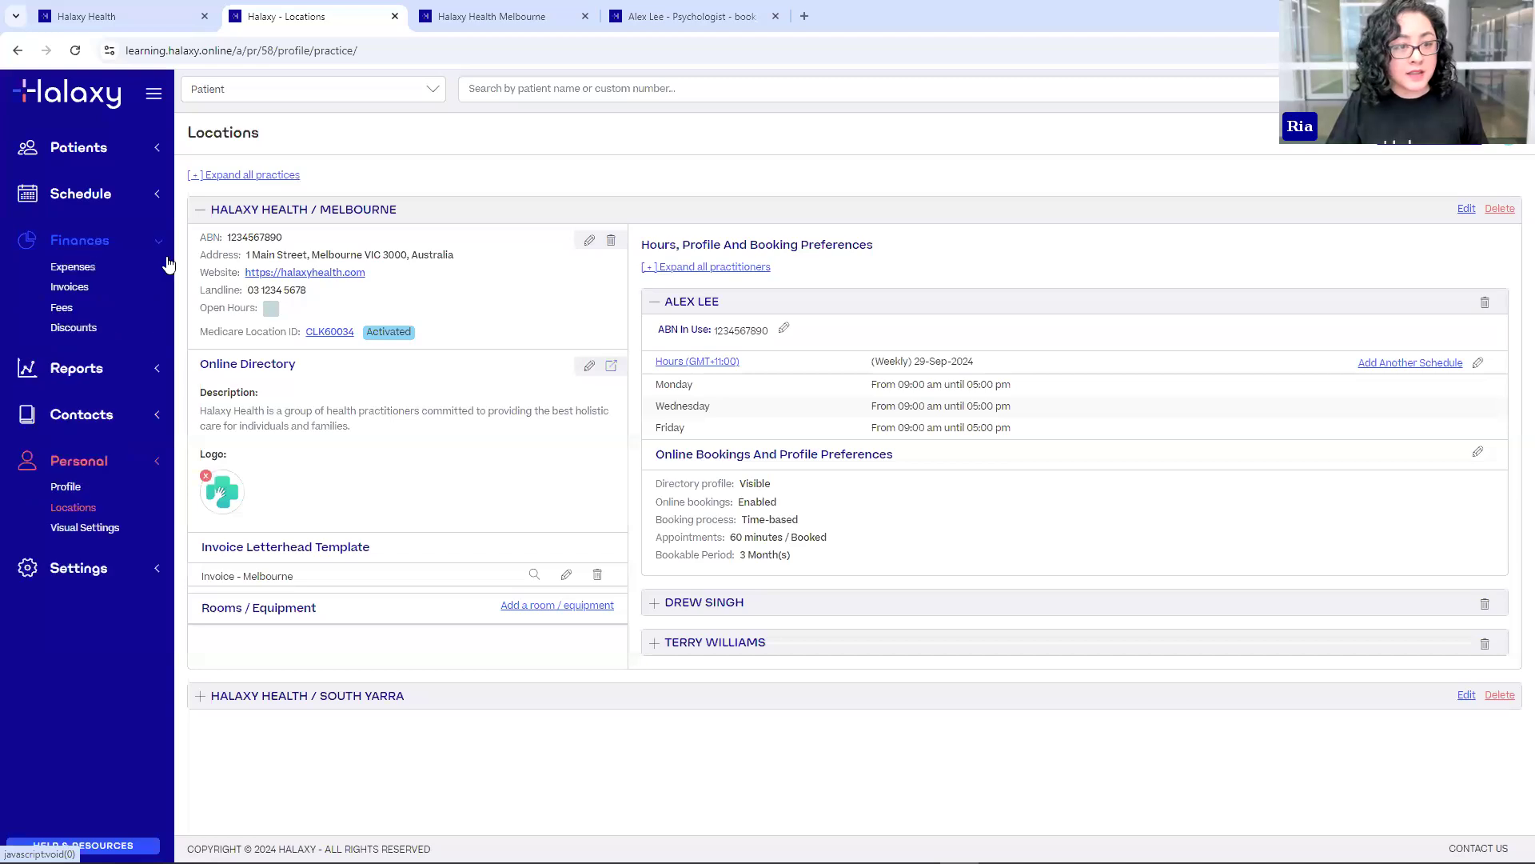
pyautogui.click(64, 311)
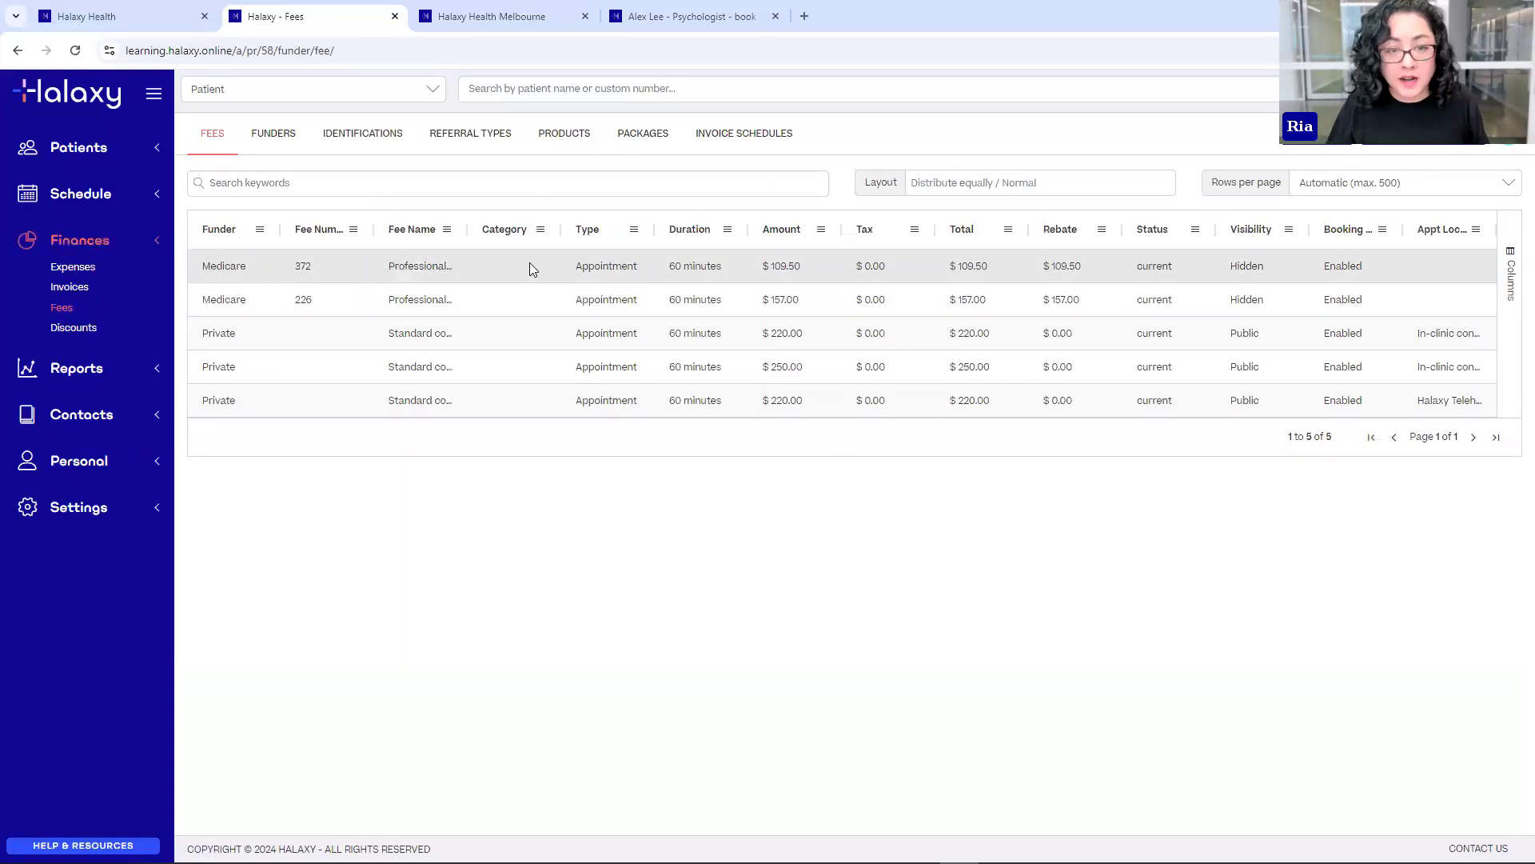
pyautogui.moveTo(468, 230); pyautogui.dragTo(546, 231)
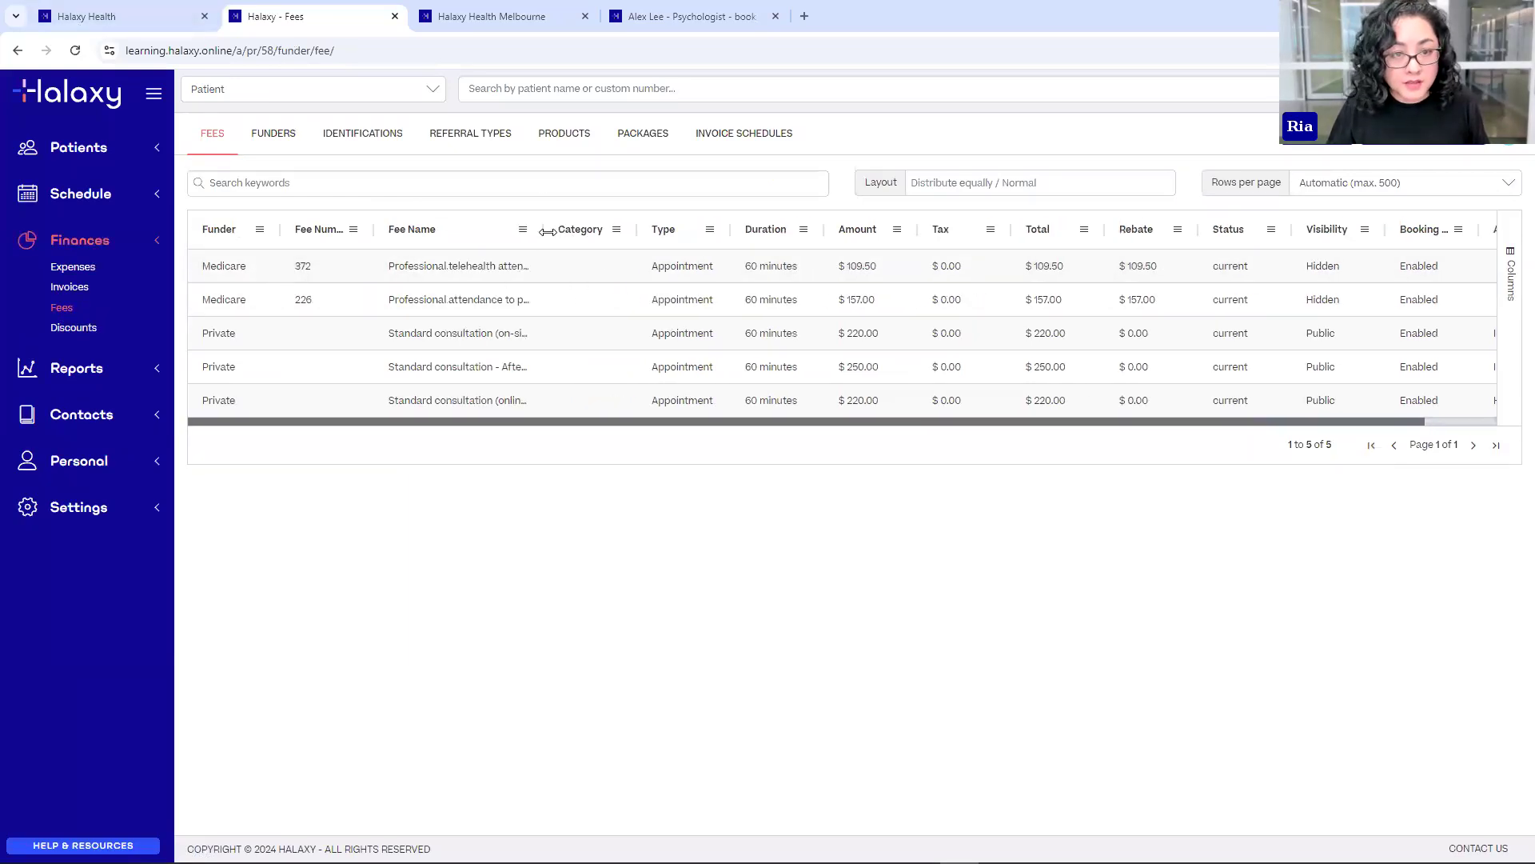
pyautogui.click(461, 274)
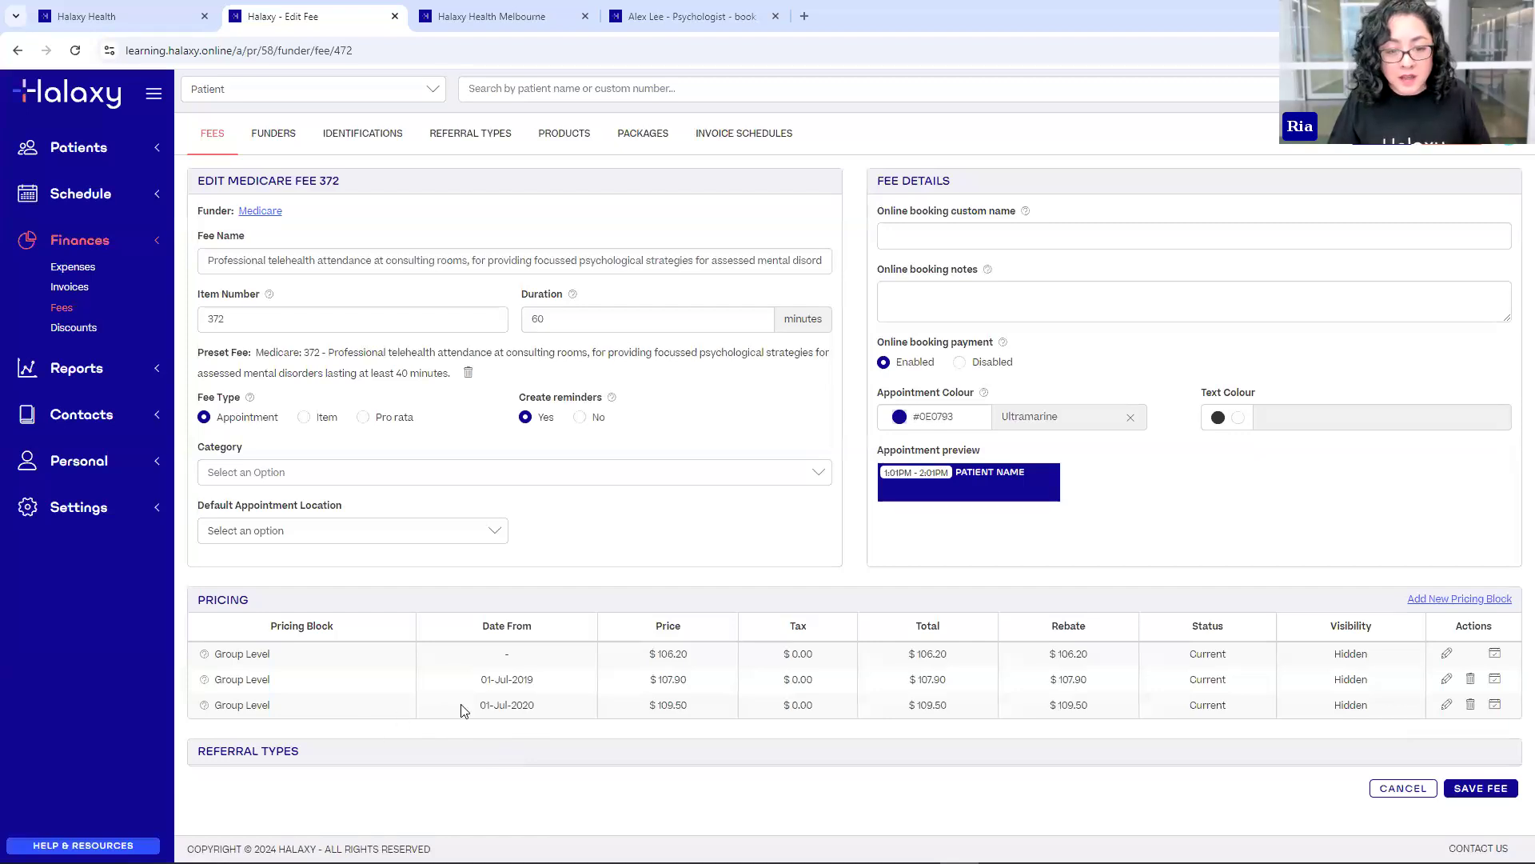
# - Edit fee 372's 01-Jul-2020 pricing block to Public visibility with amount $220.00 and save it
pyautogui.doubleClick(496, 707)
pyautogui.moveTo(505, 708); pyautogui.dragTo(534, 708)
pyautogui.click(601, 708)
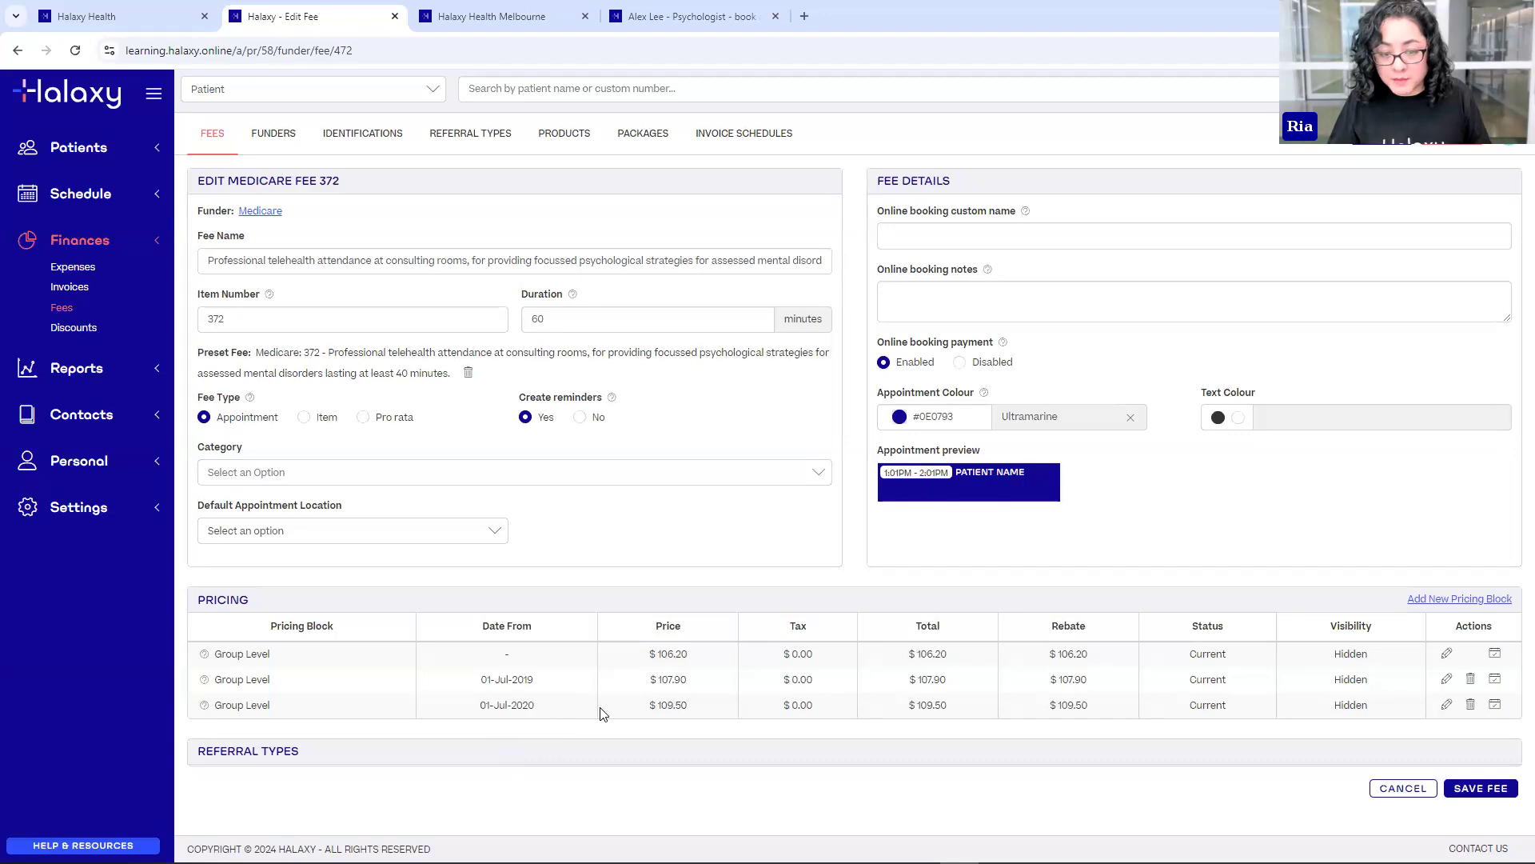
pyautogui.click(1447, 705)
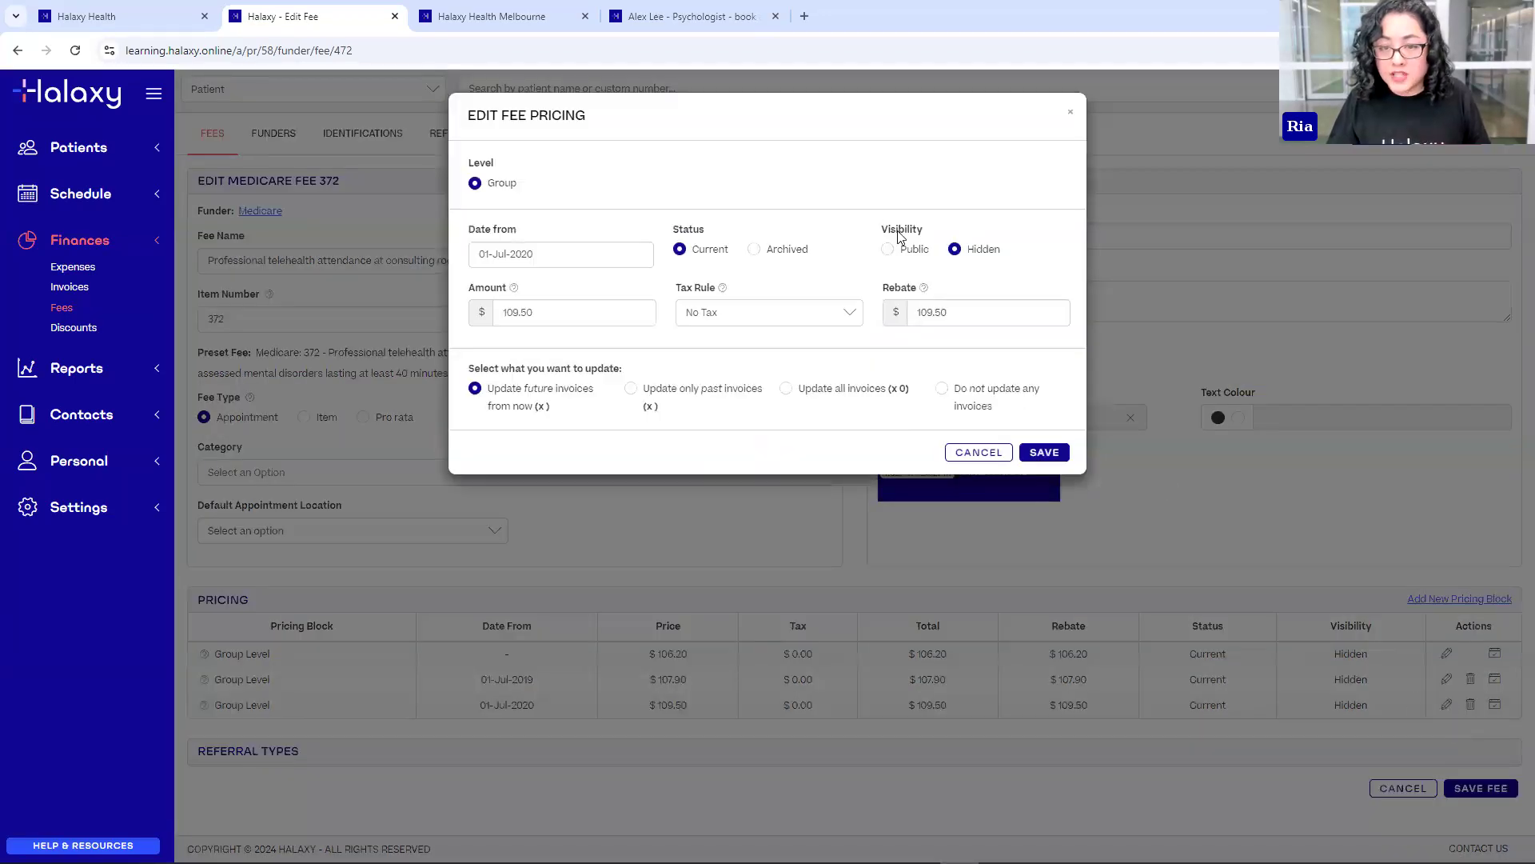
pyautogui.click(888, 250)
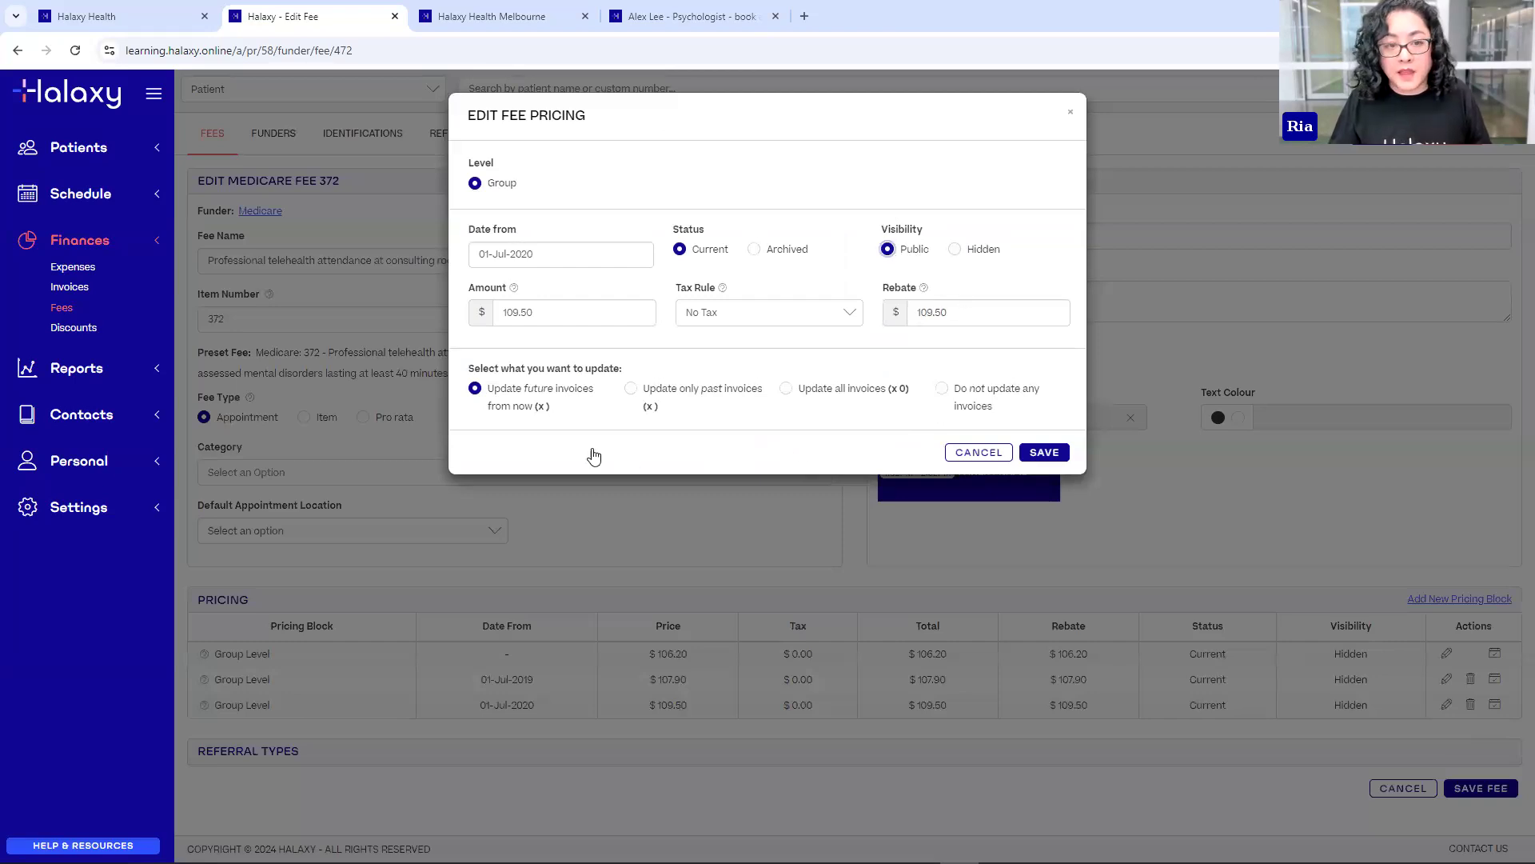
pyautogui.moveTo(501, 312); pyautogui.dragTo(559, 312)
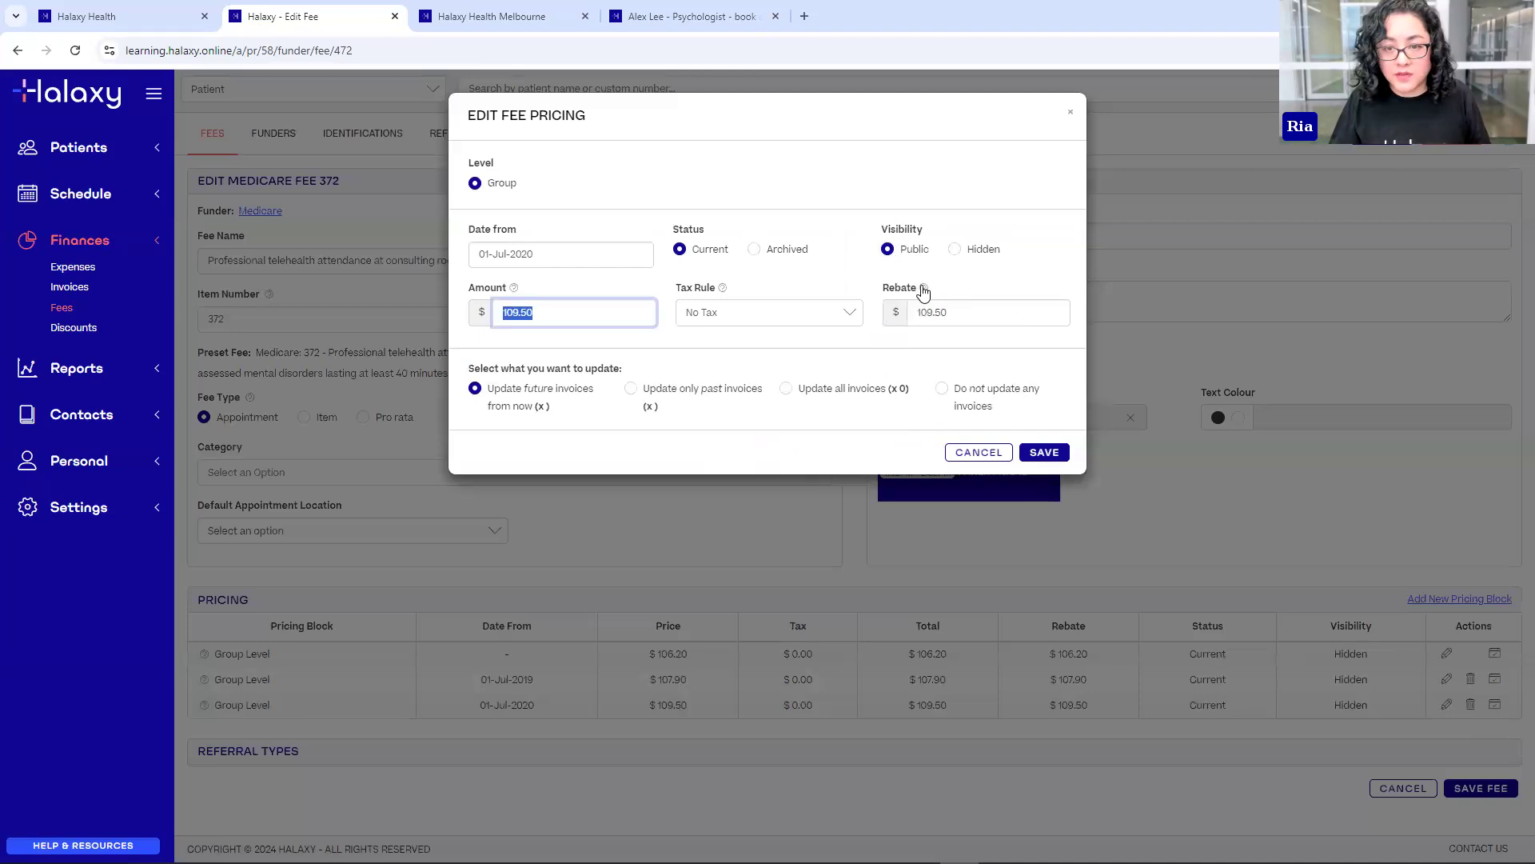
pyautogui.moveTo(616, 315); pyautogui.dragTo(464, 309)
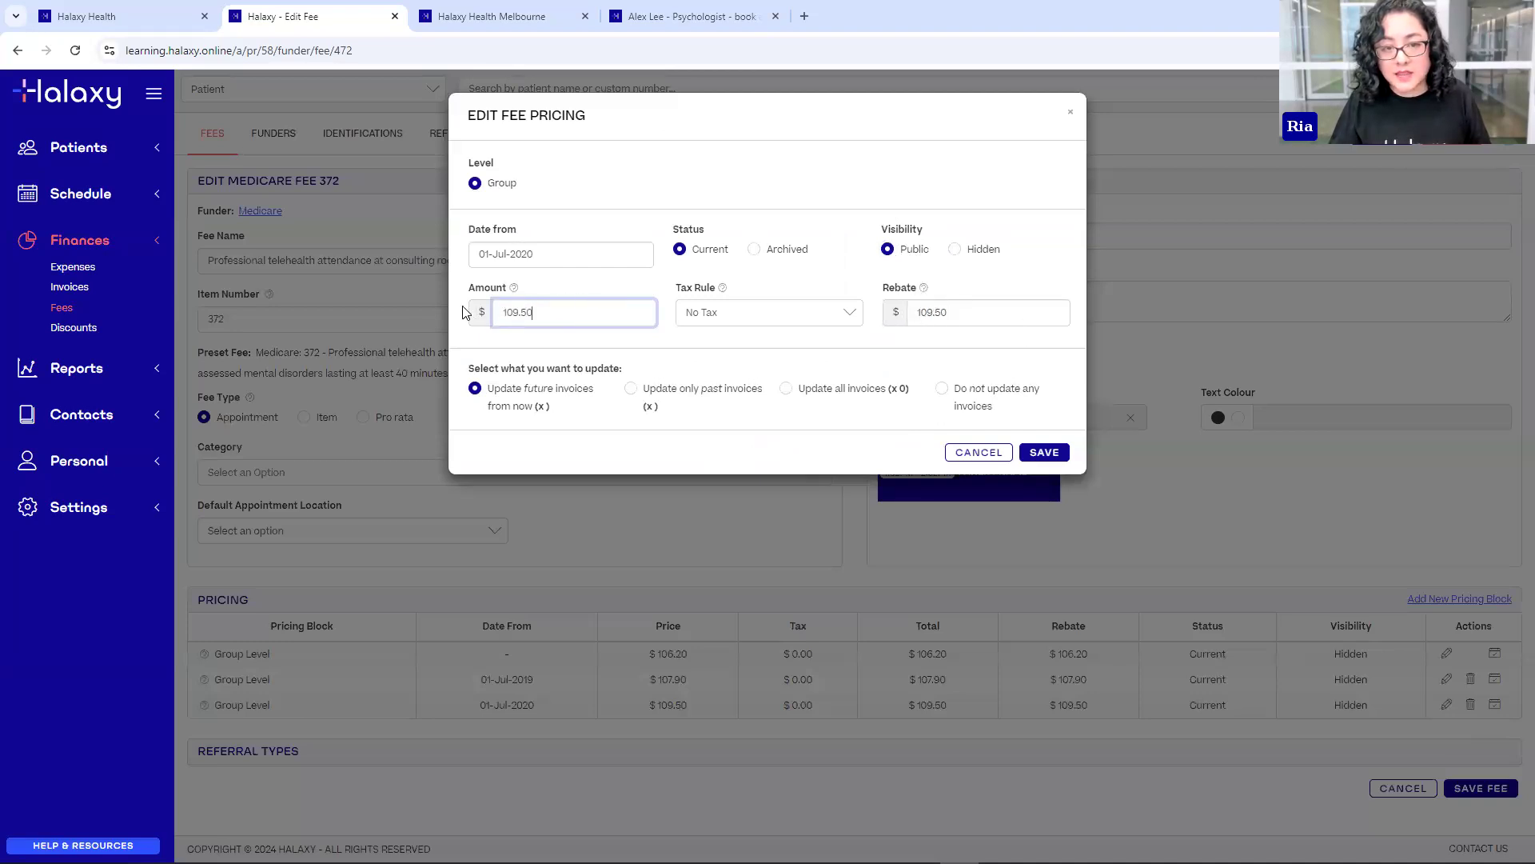
pyautogui.write('220')
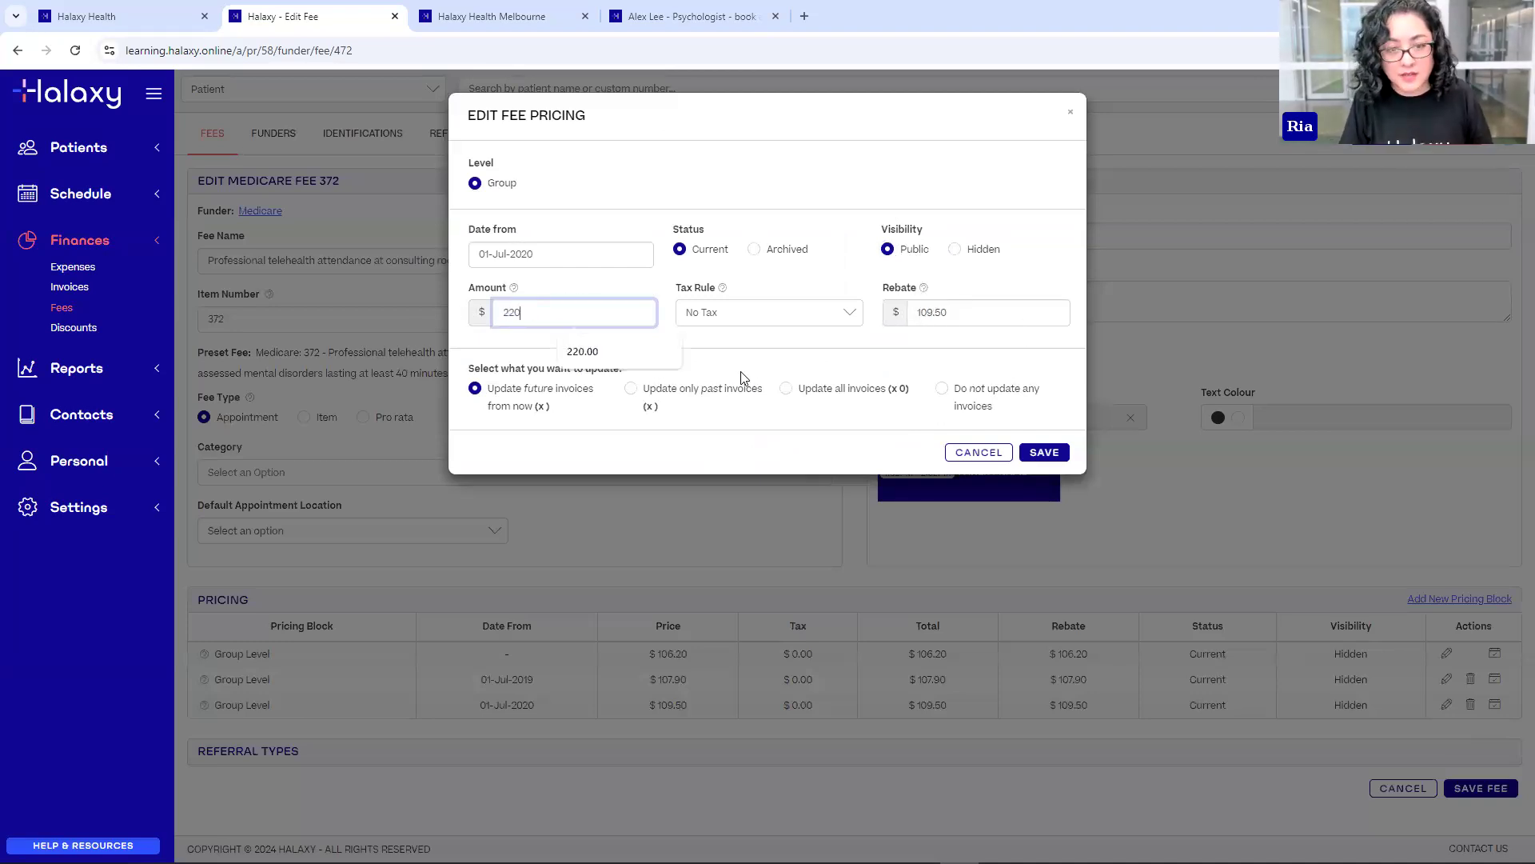
pyautogui.click(592, 283)
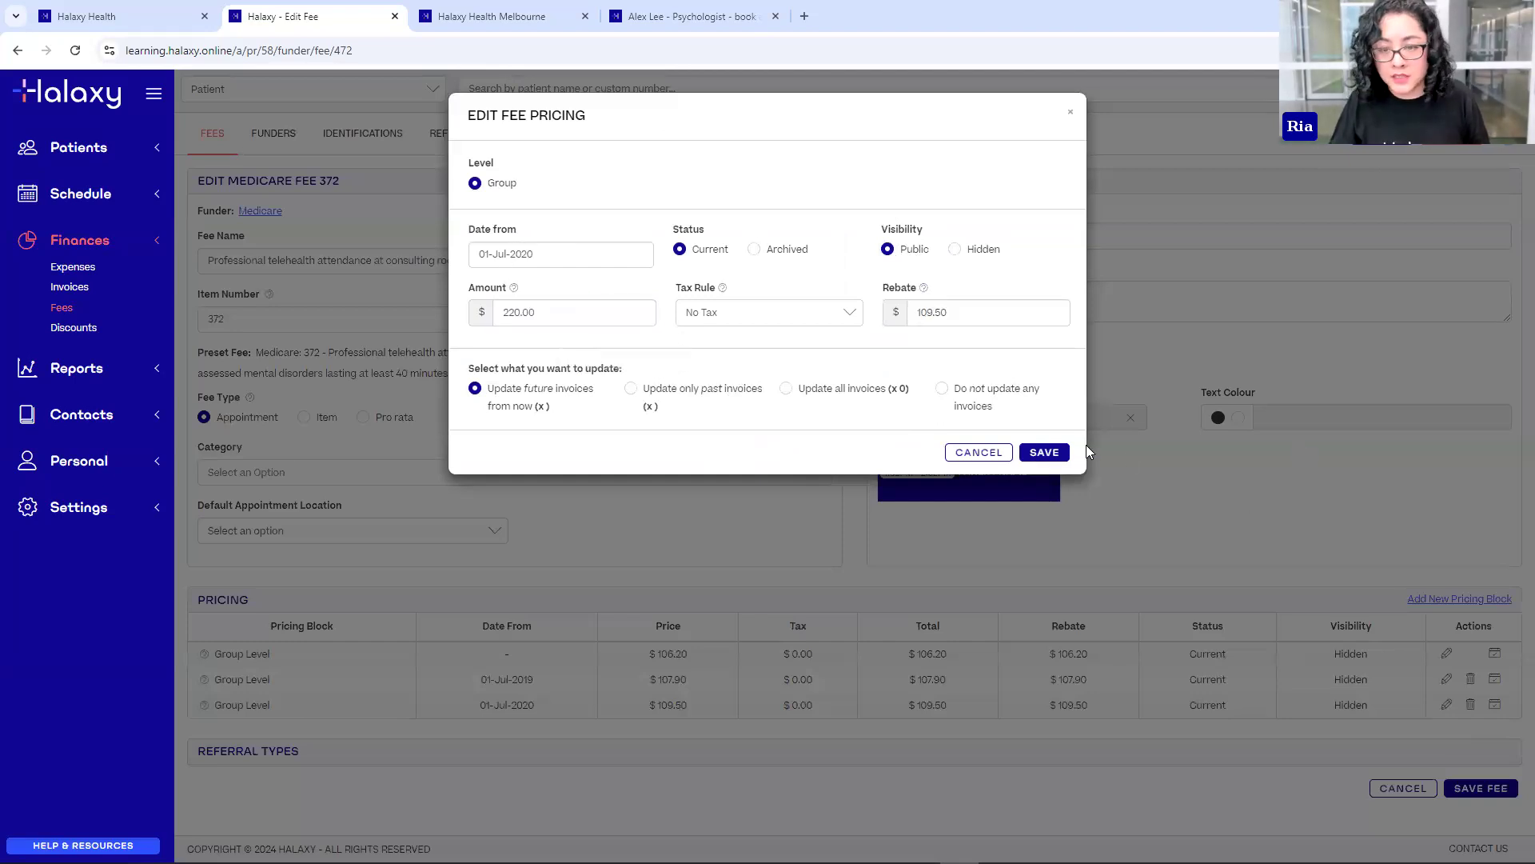
pyautogui.click(1046, 450)
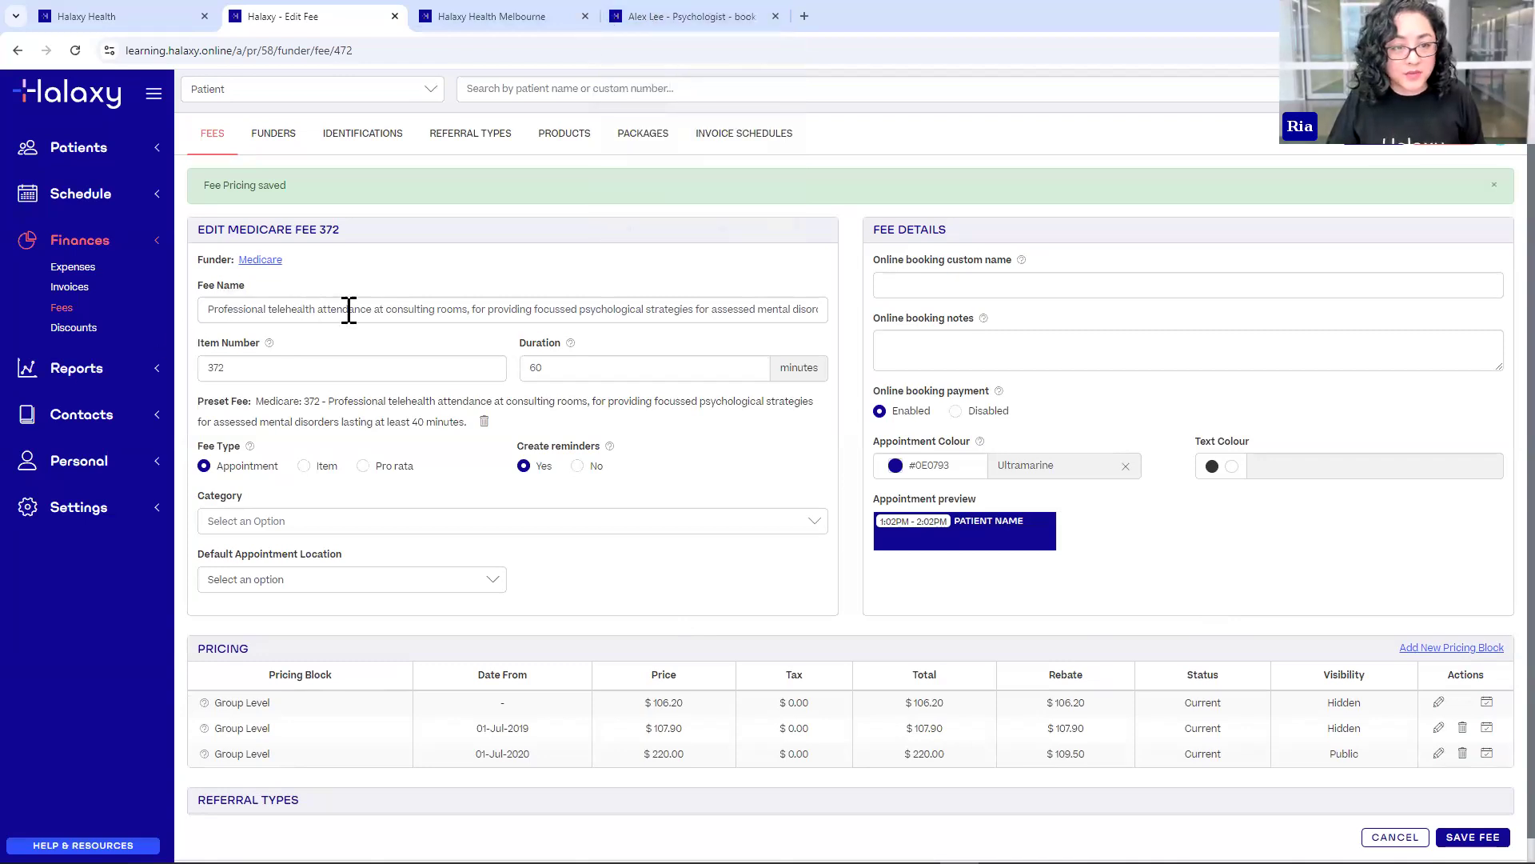
pyautogui.click(664, 17)
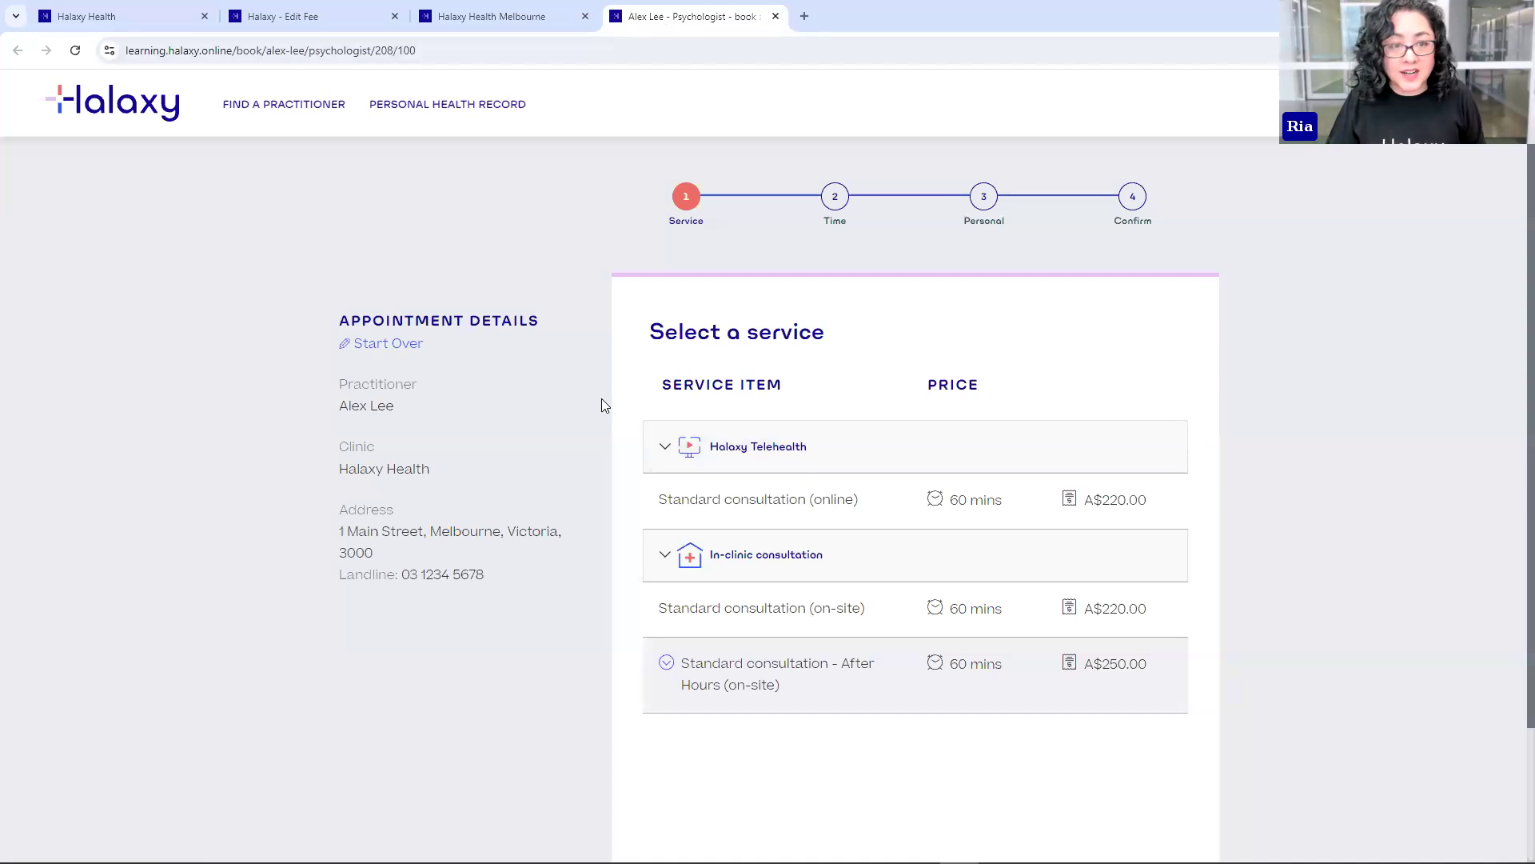
# - Reload the booking page with F5 to show the Medicare telehealth service, then return to Edit Fee
pyautogui.press('F5')
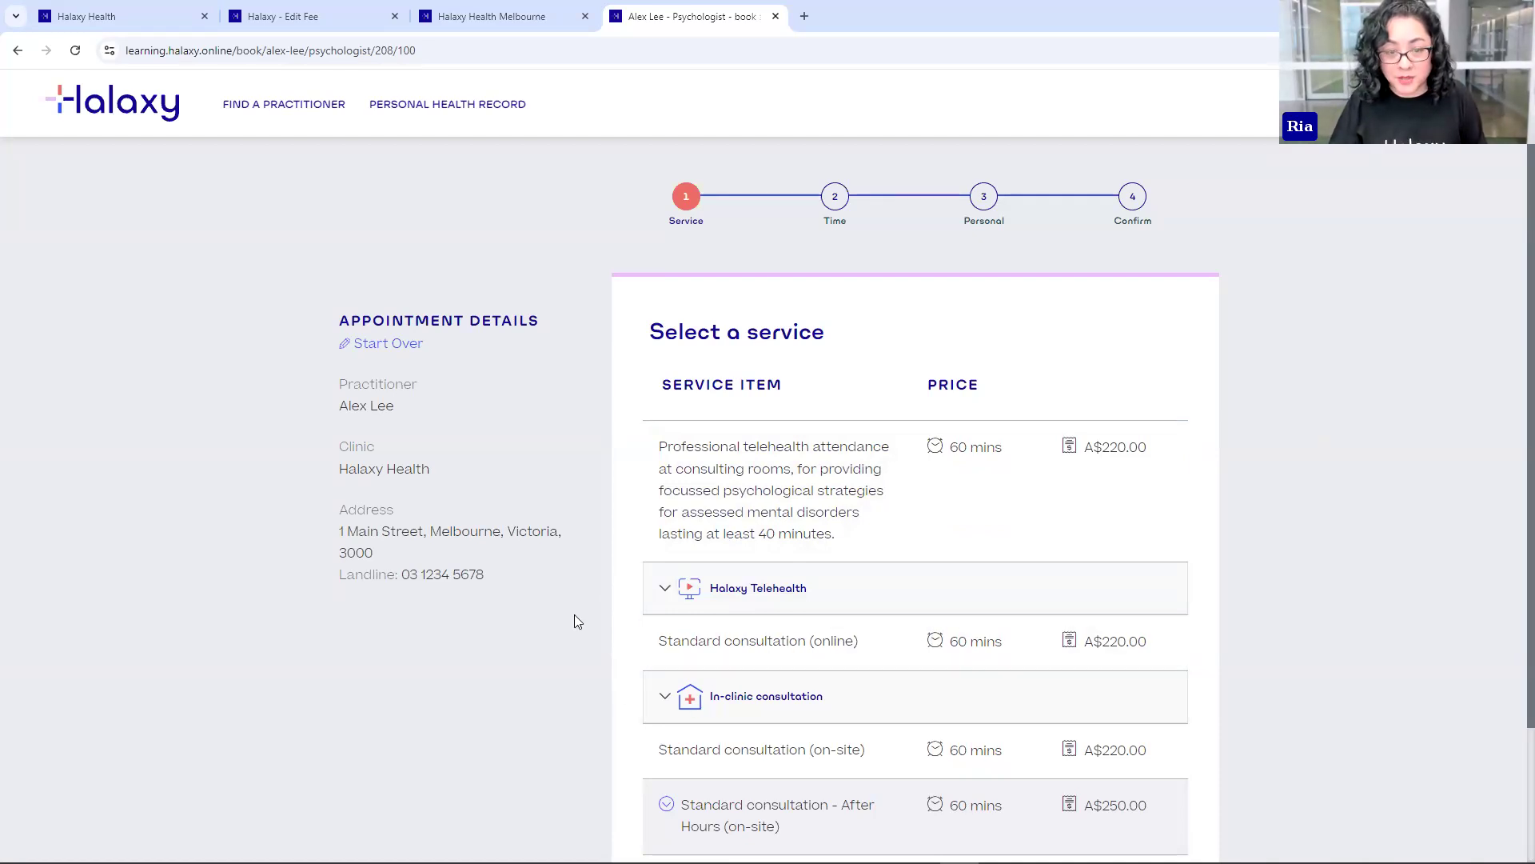
pyautogui.click(277, 23)
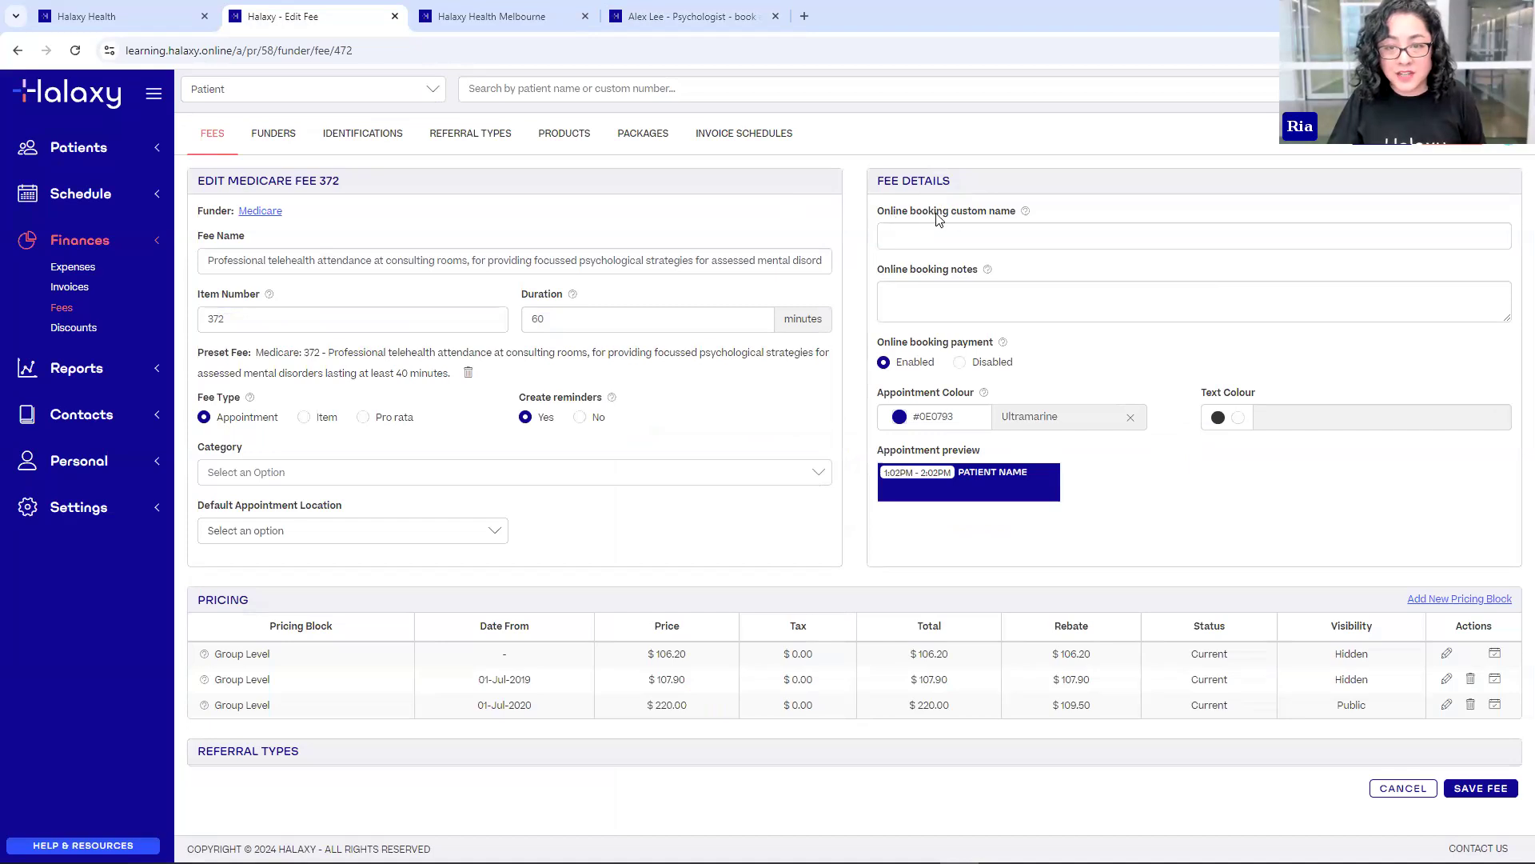
# - Enter 'Standard consultation (online)' as fee 372's online booking custom name from the autocomplete
pyautogui.click(988, 239)
pyautogui.write('Stanrd')
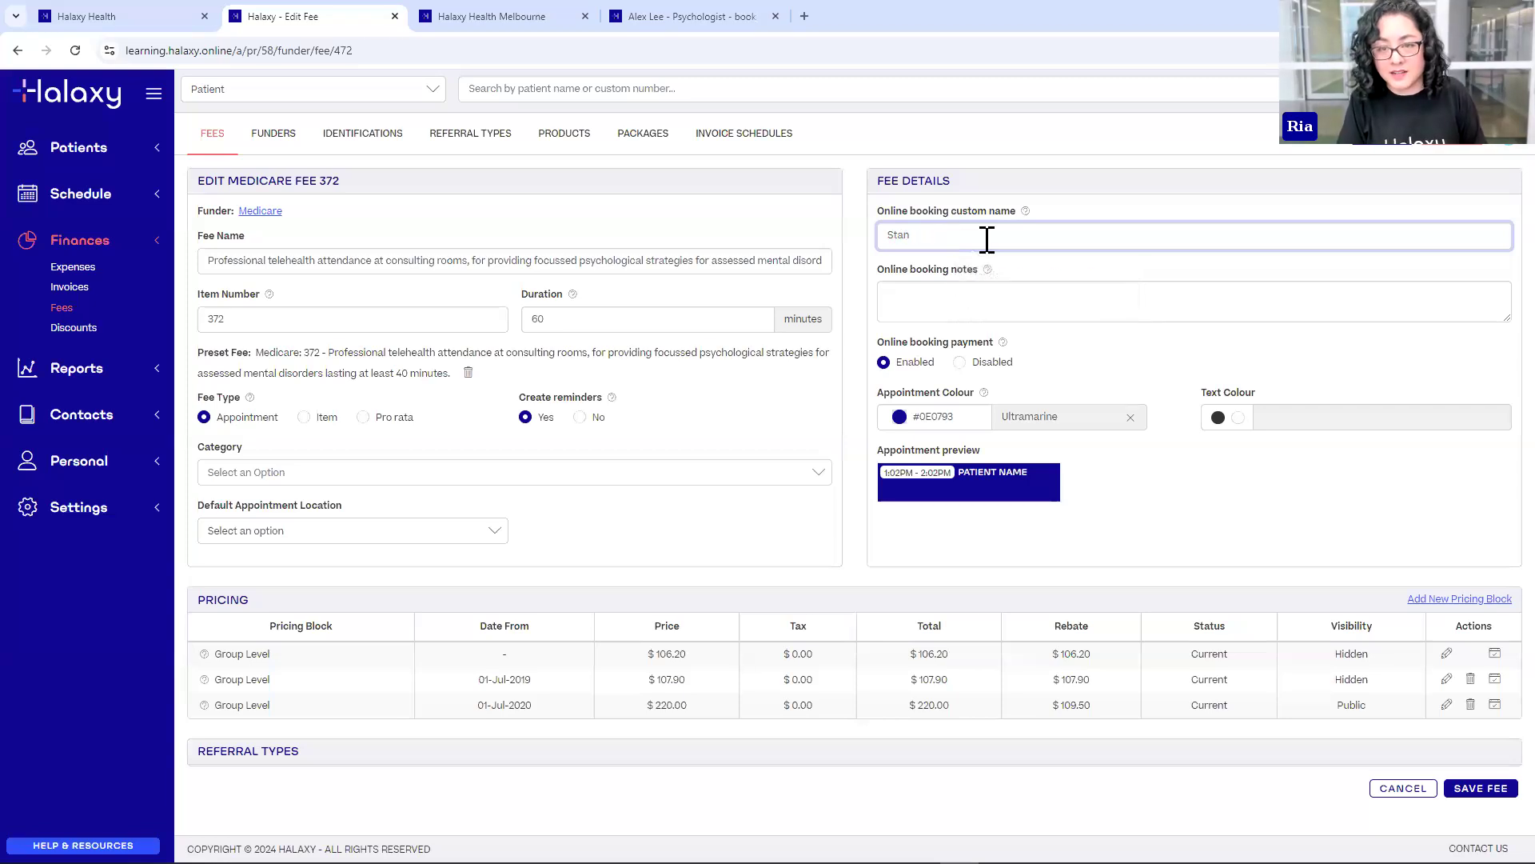
pyautogui.click(1009, 276)
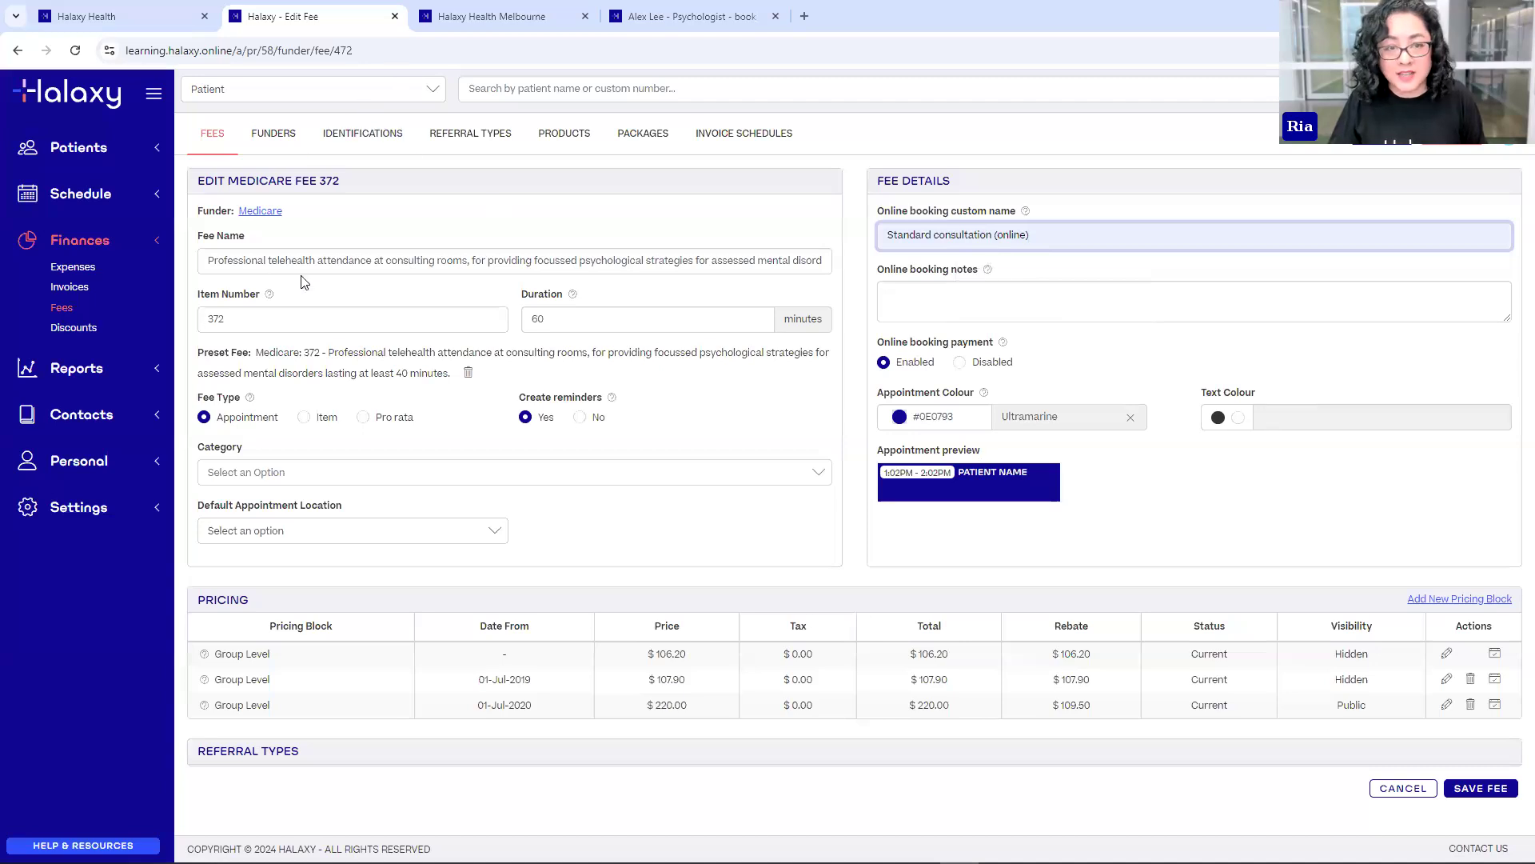
pyautogui.click(329, 261)
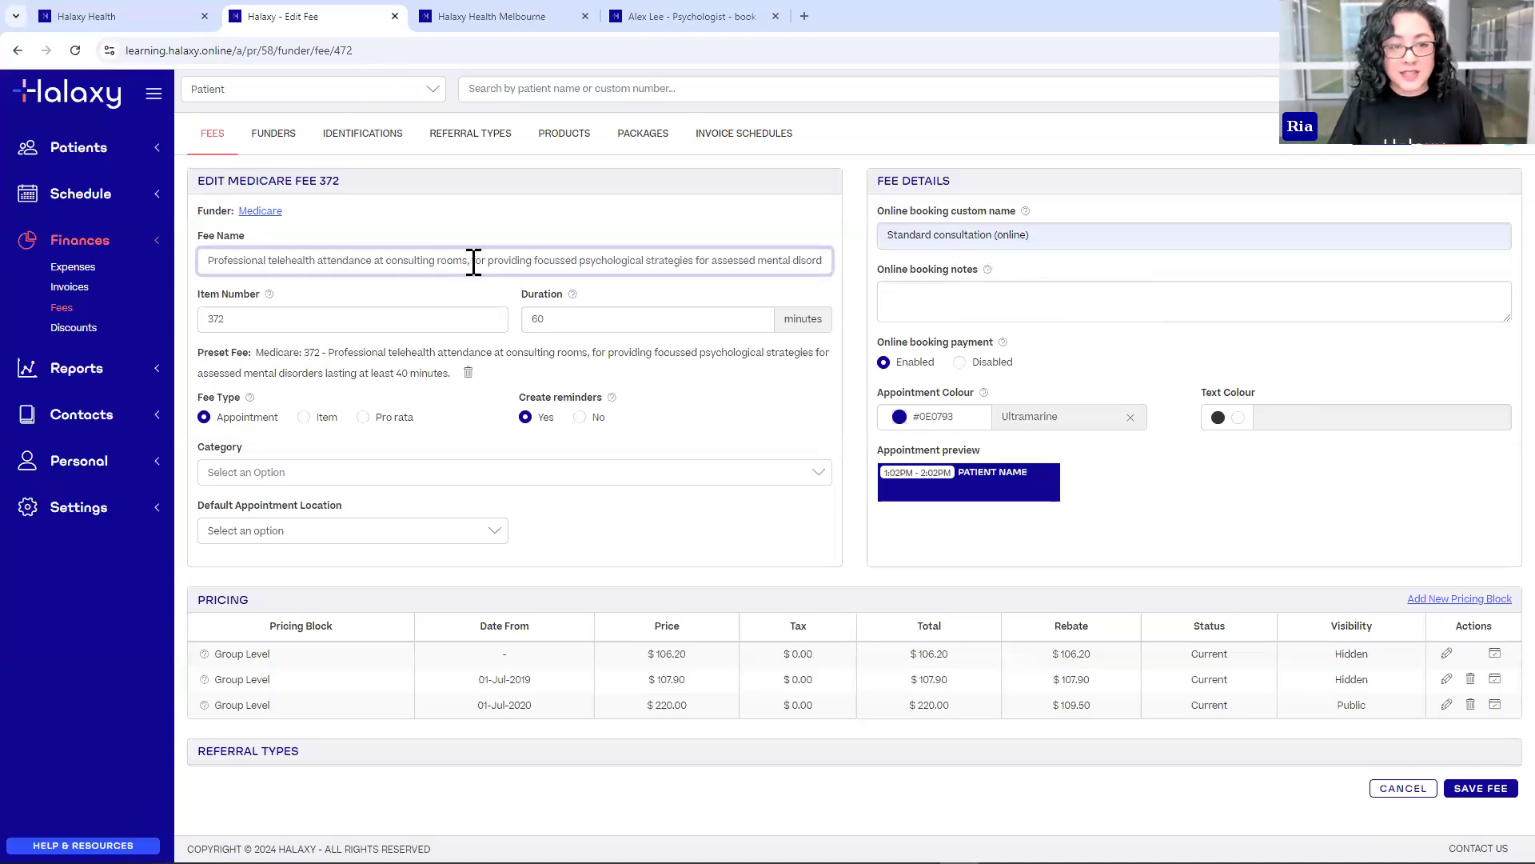
pyautogui.click(971, 234)
pyautogui.click(1267, 209)
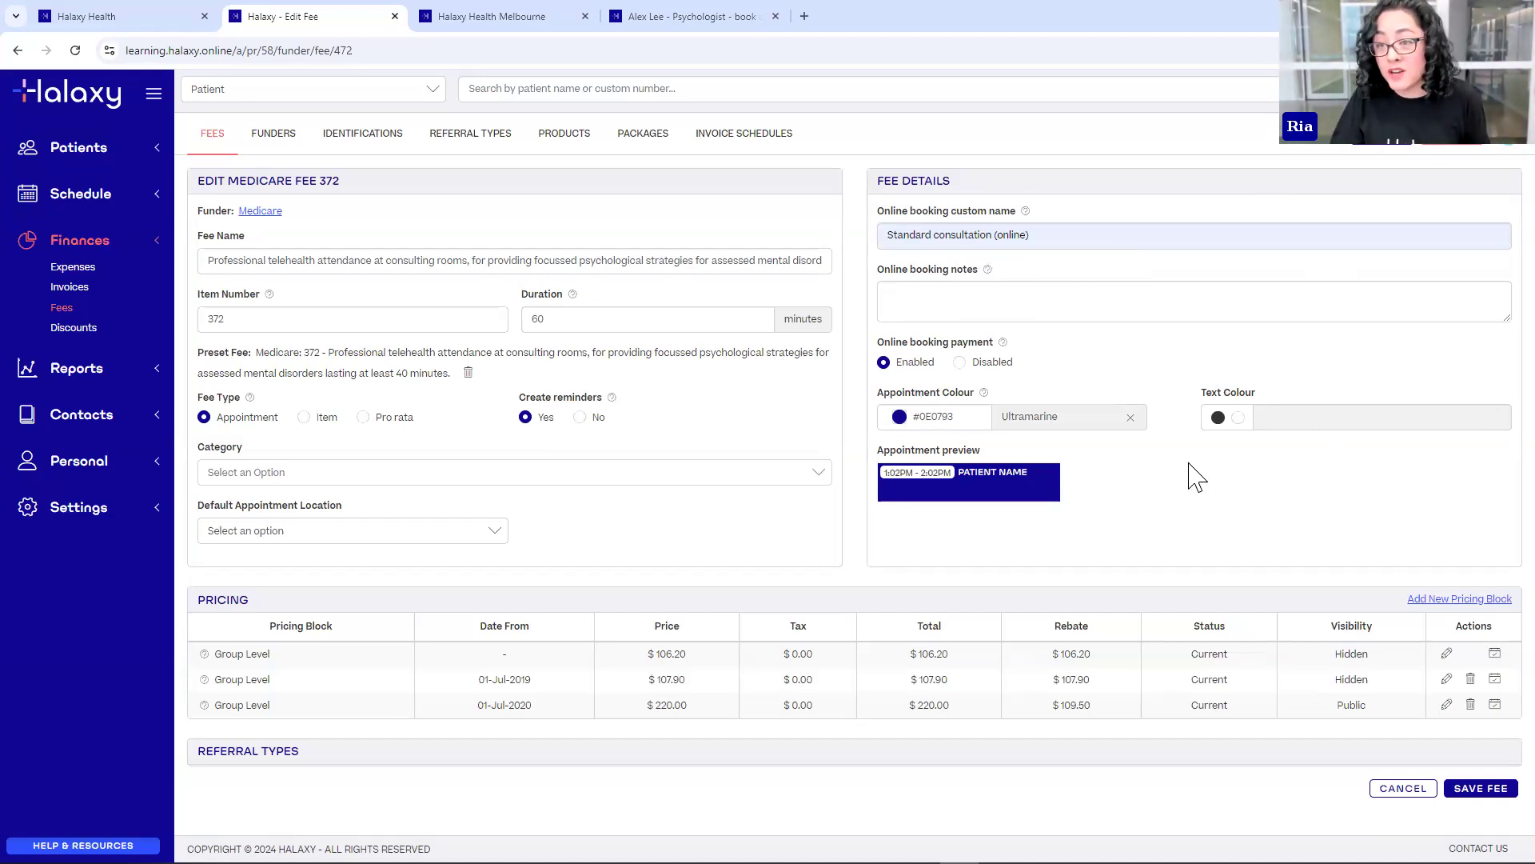
pyautogui.click(900, 292)
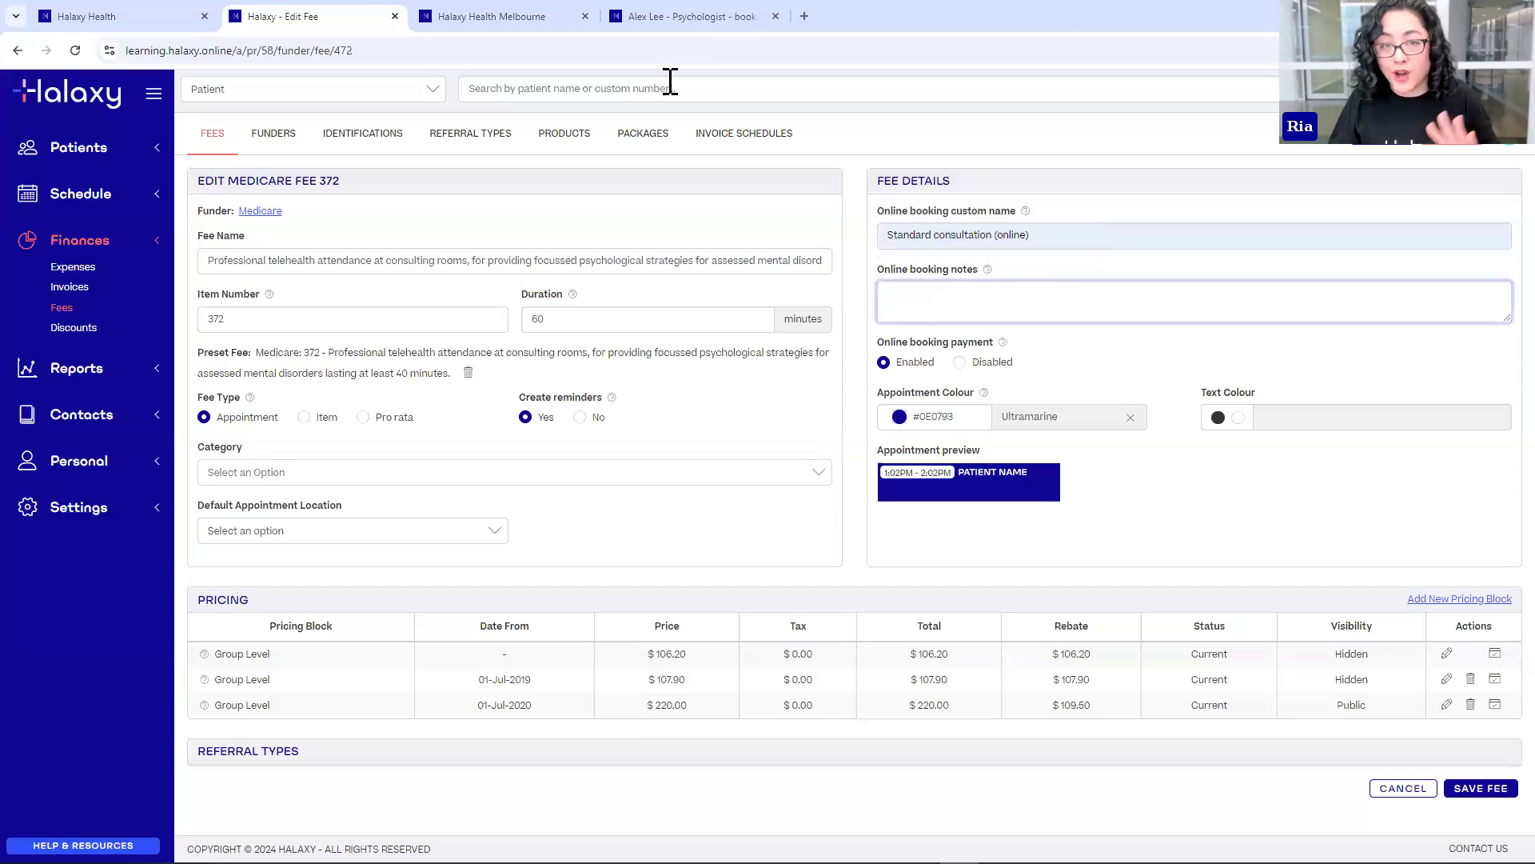
# - Preview the After Hours service note on the booking page, then save fee 372 with booking notes empty
pyautogui.click(652, 22)
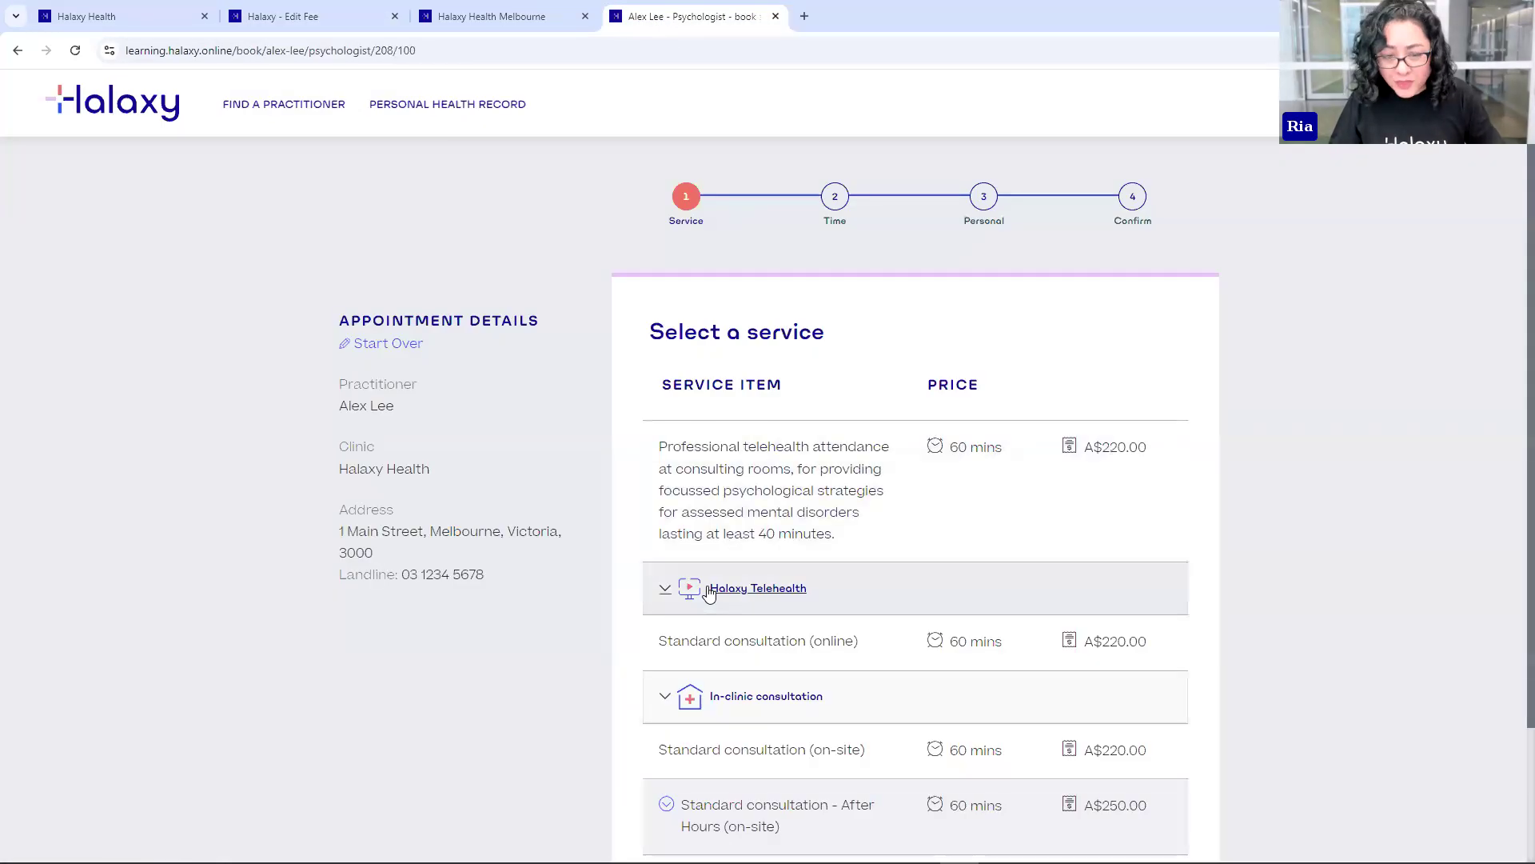
pyautogui.scroll(-2, 655, 632)
pyautogui.click(668, 646)
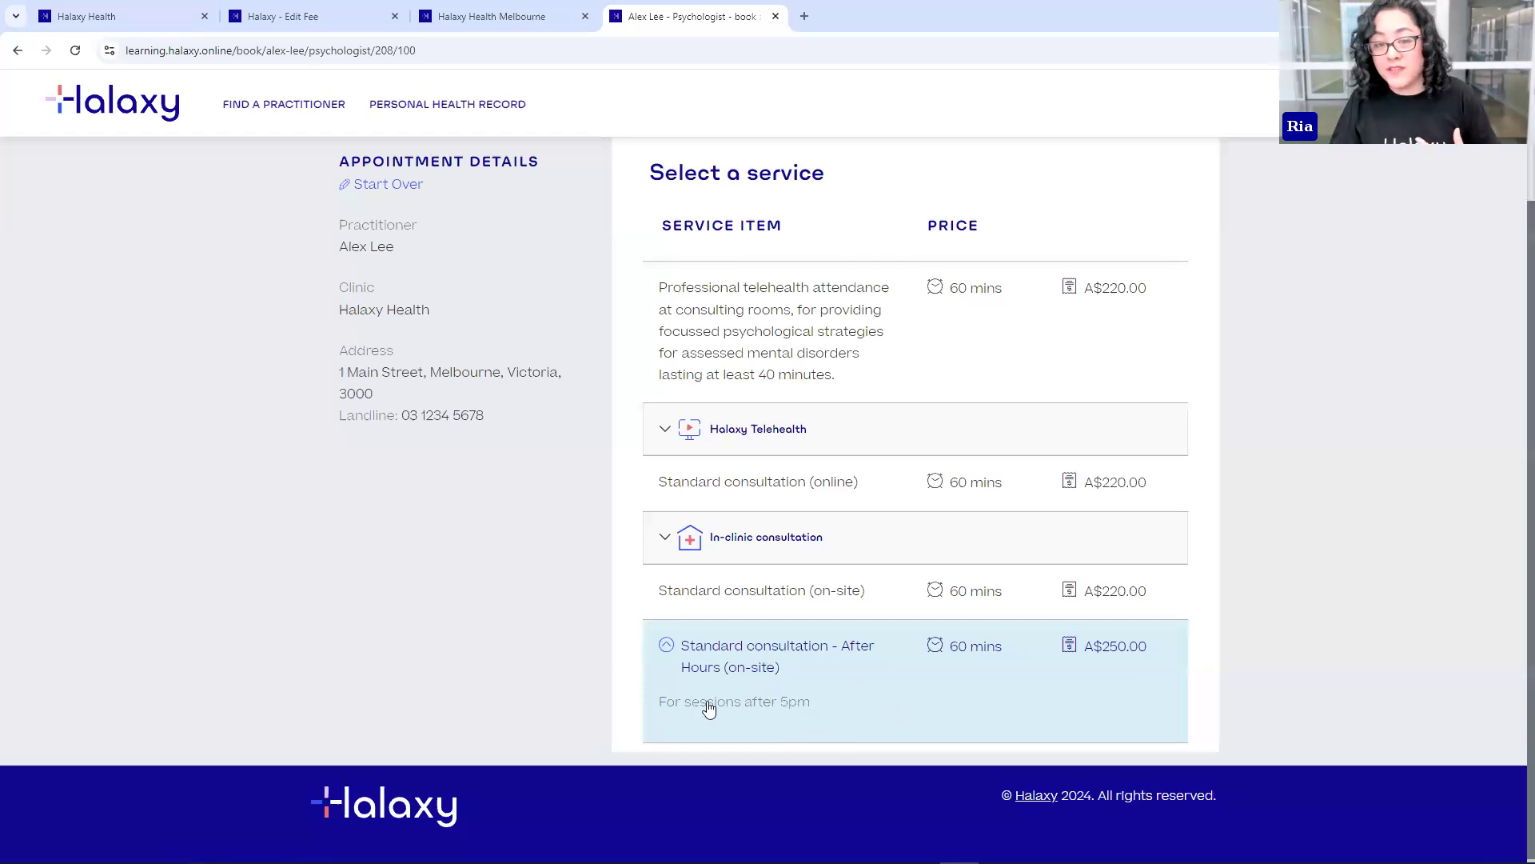
pyautogui.click(315, 14)
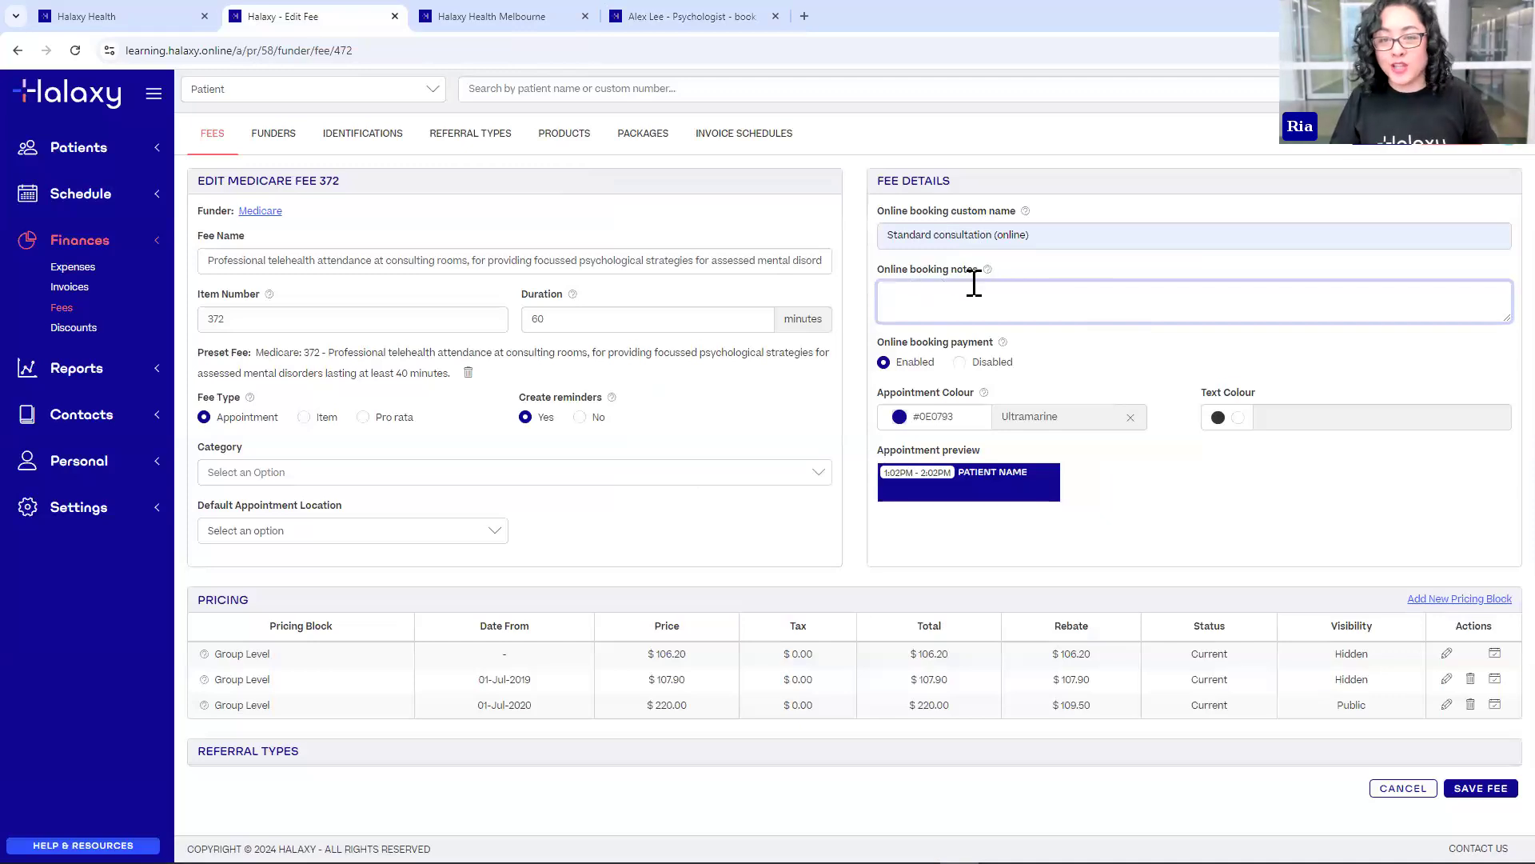
pyautogui.click(1338, 514)
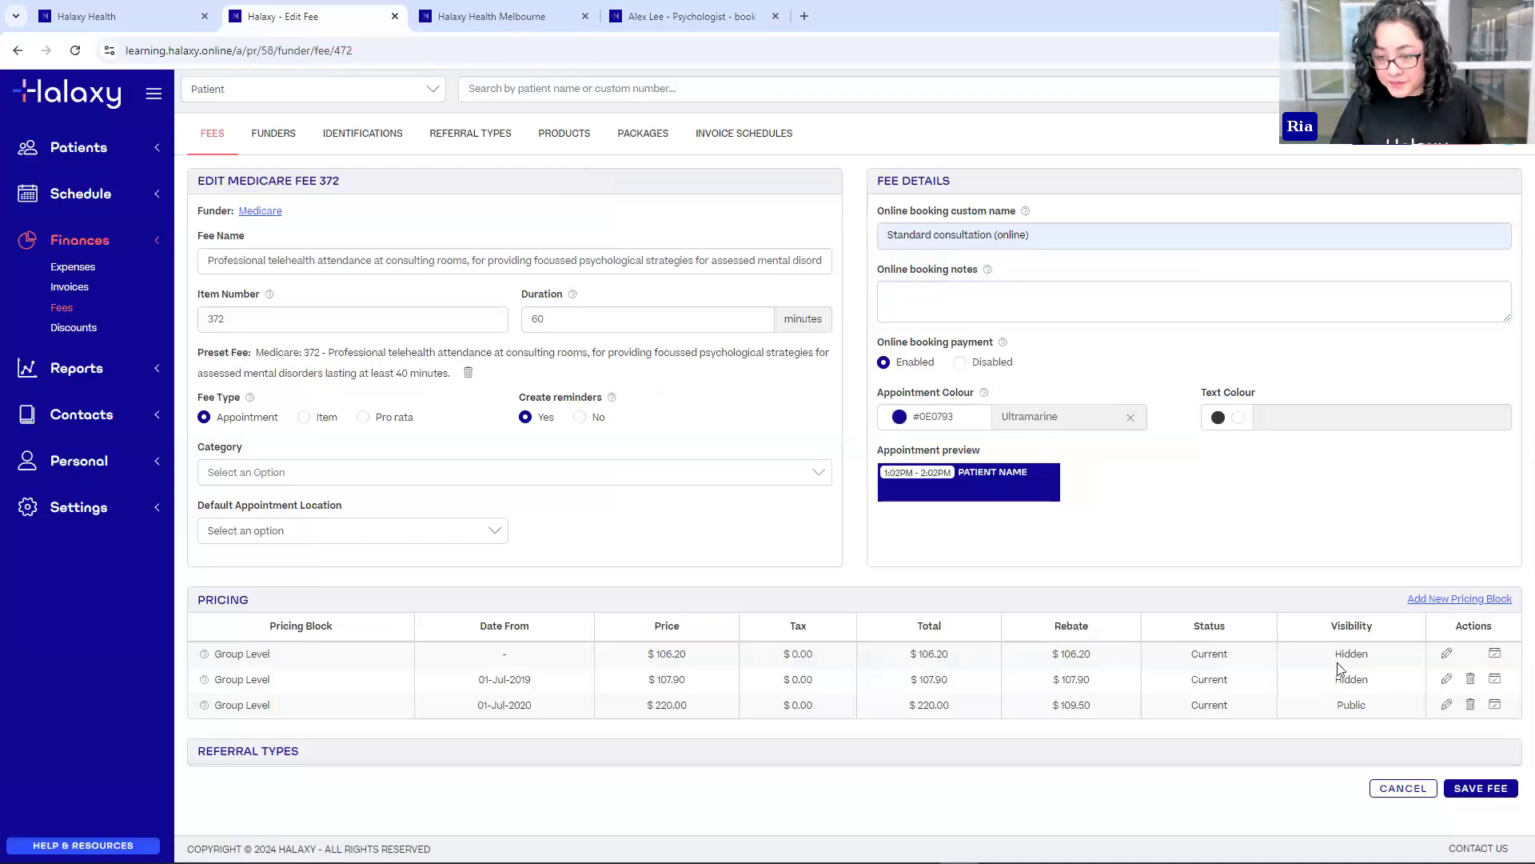
pyautogui.click(1482, 790)
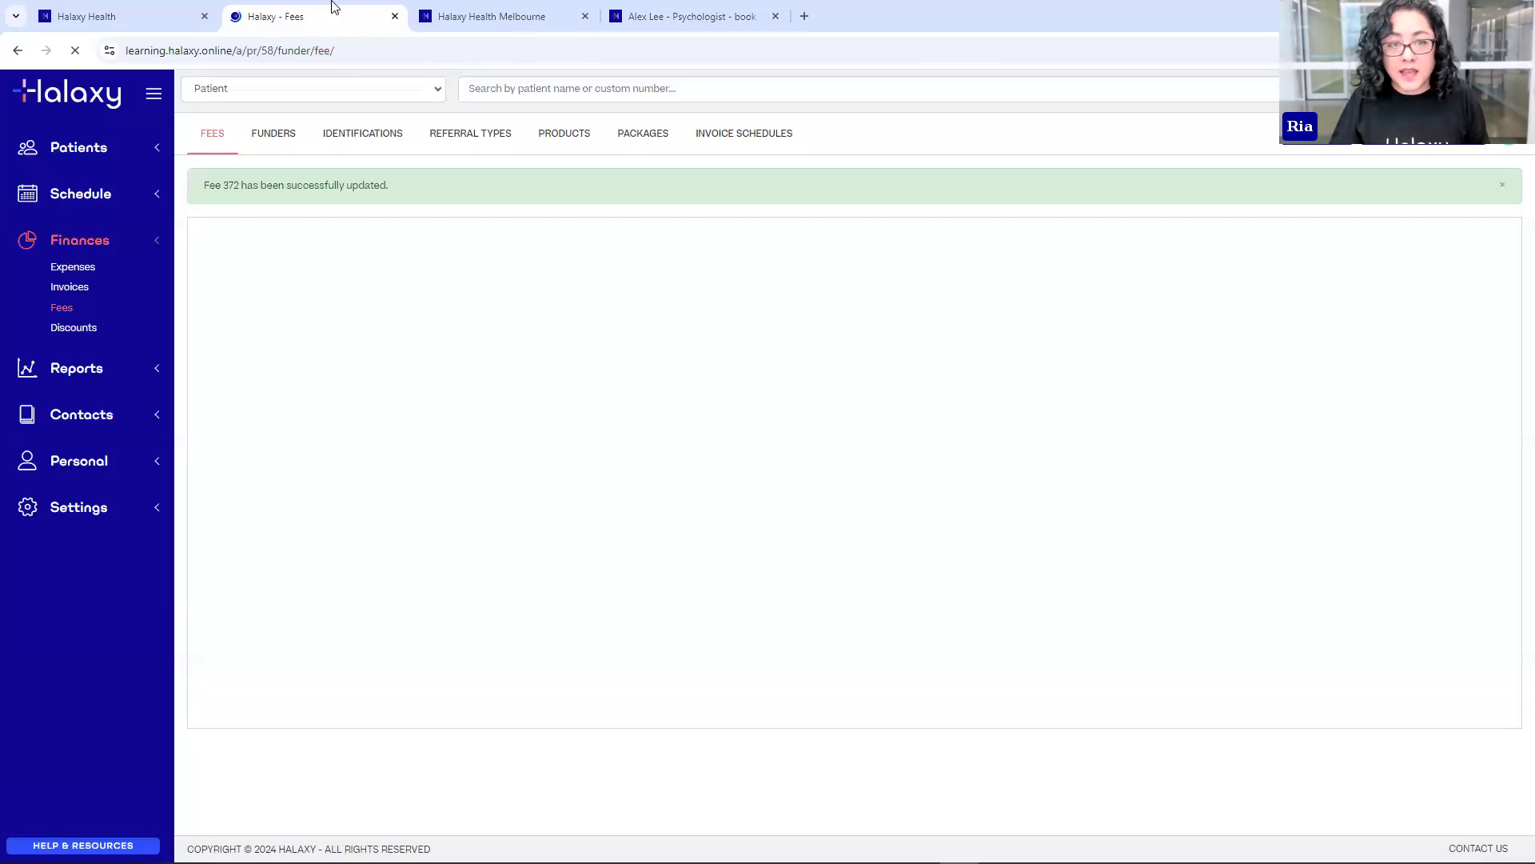
pyautogui.click(660, 24)
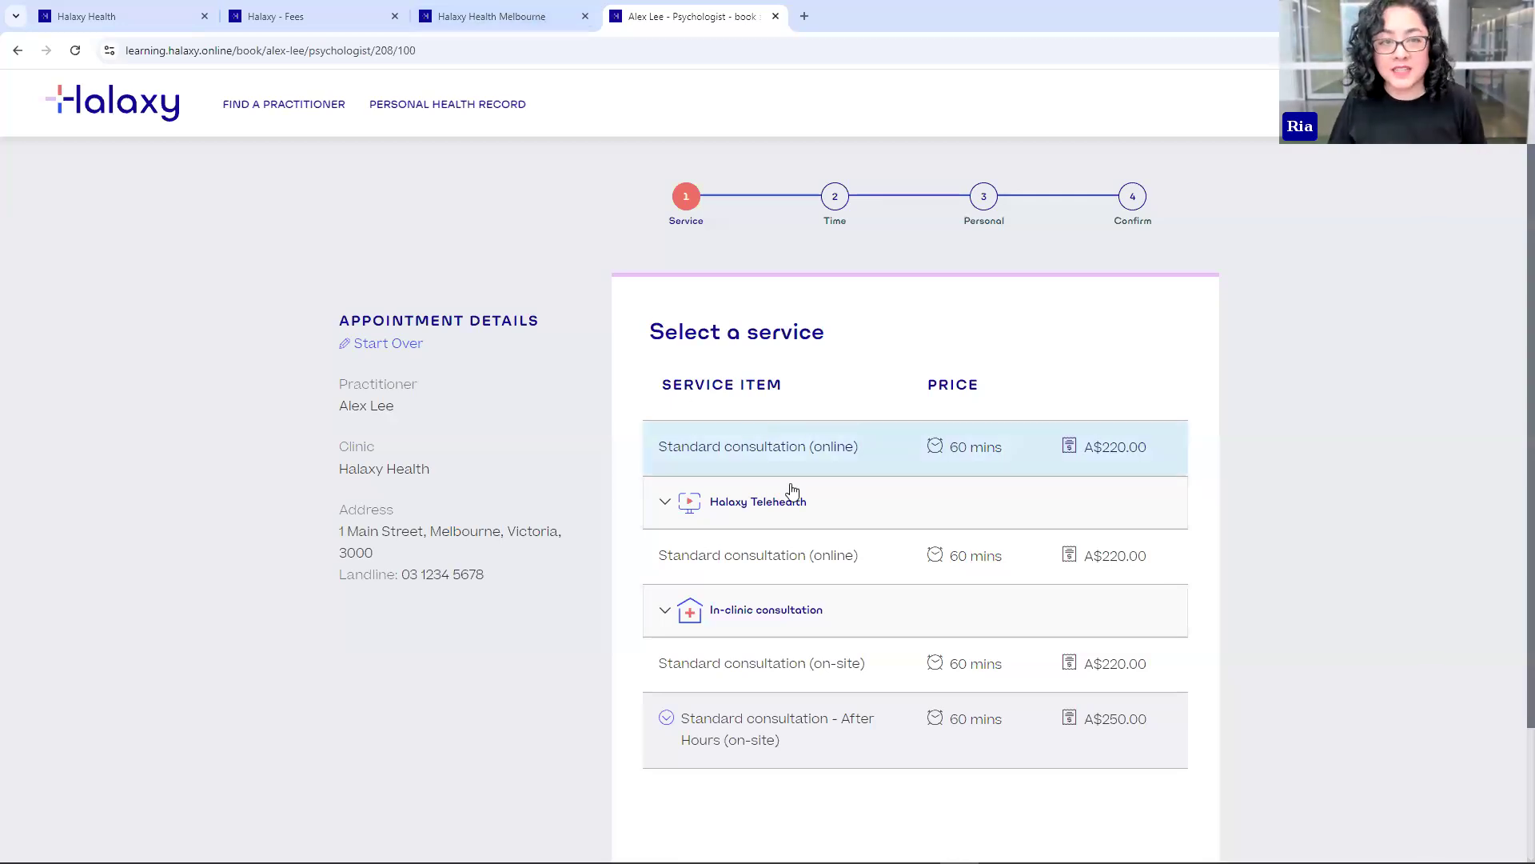
pyautogui.click(331, 17)
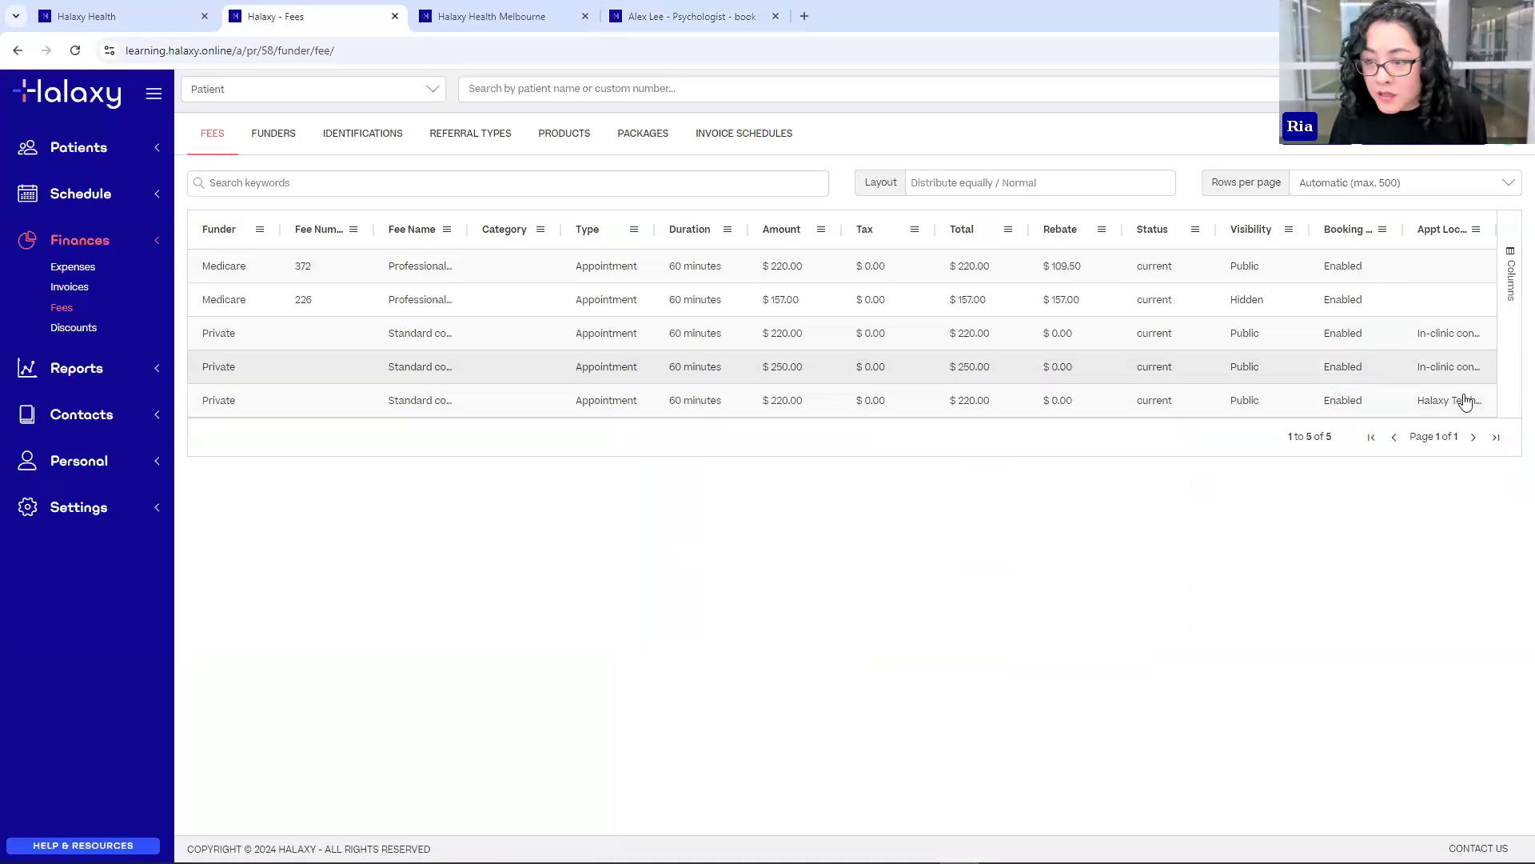
pyautogui.click(654, 11)
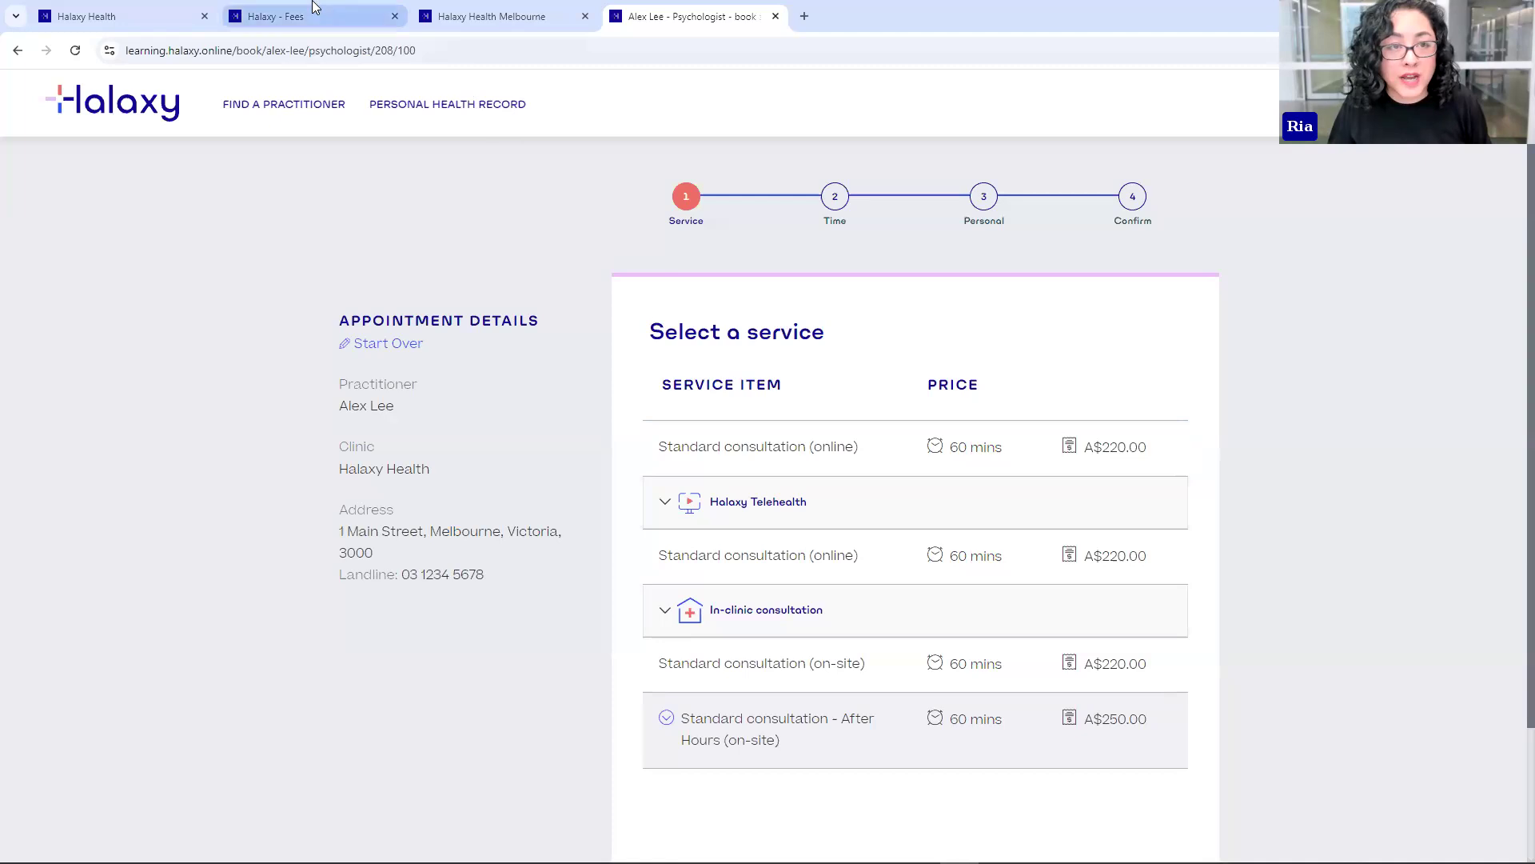
pyautogui.click(281, 18)
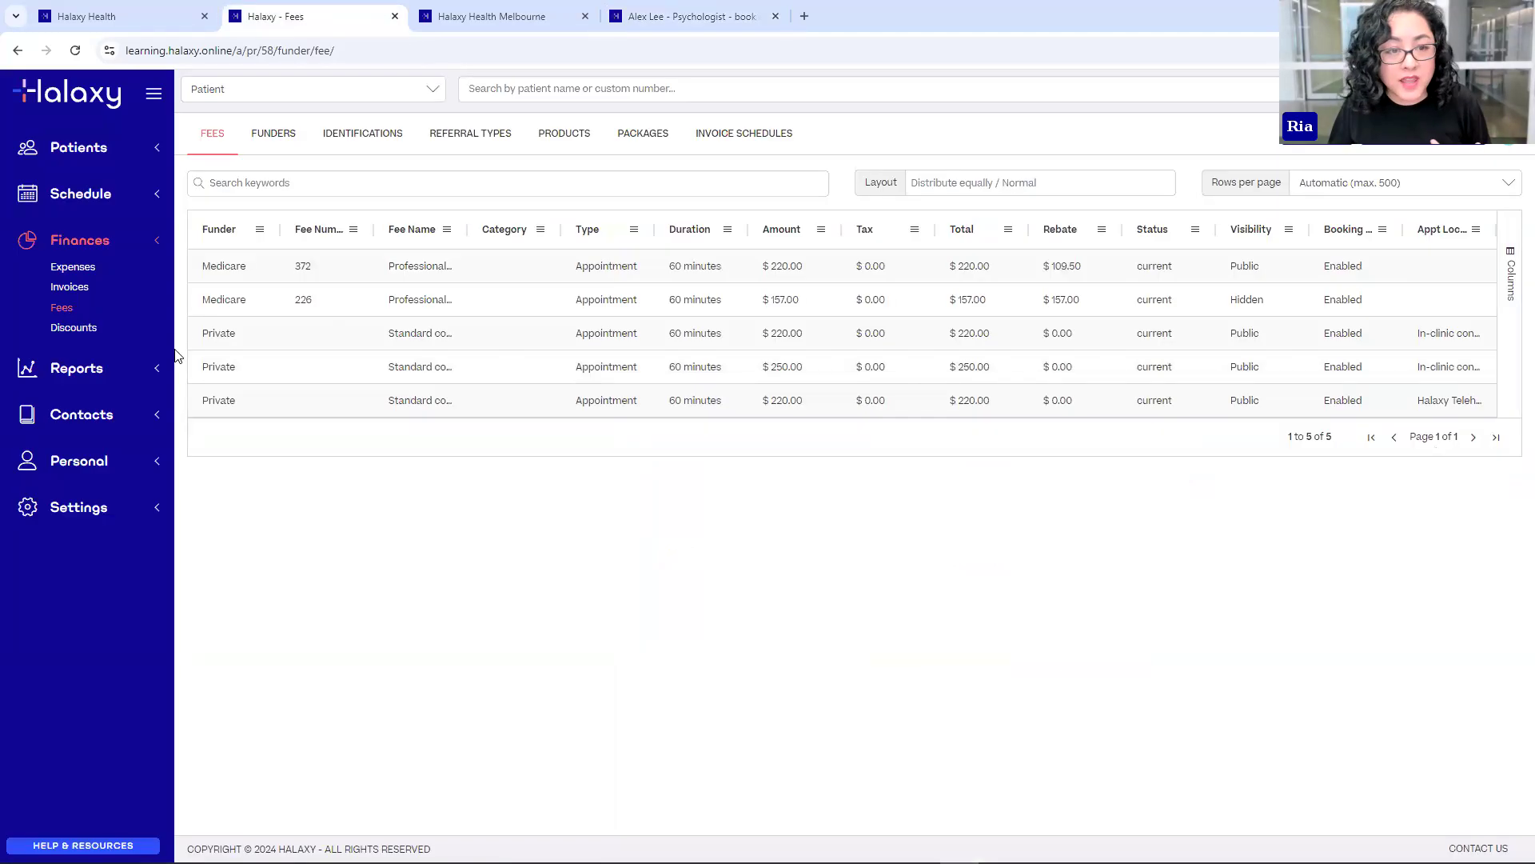
pyautogui.click(421, 310)
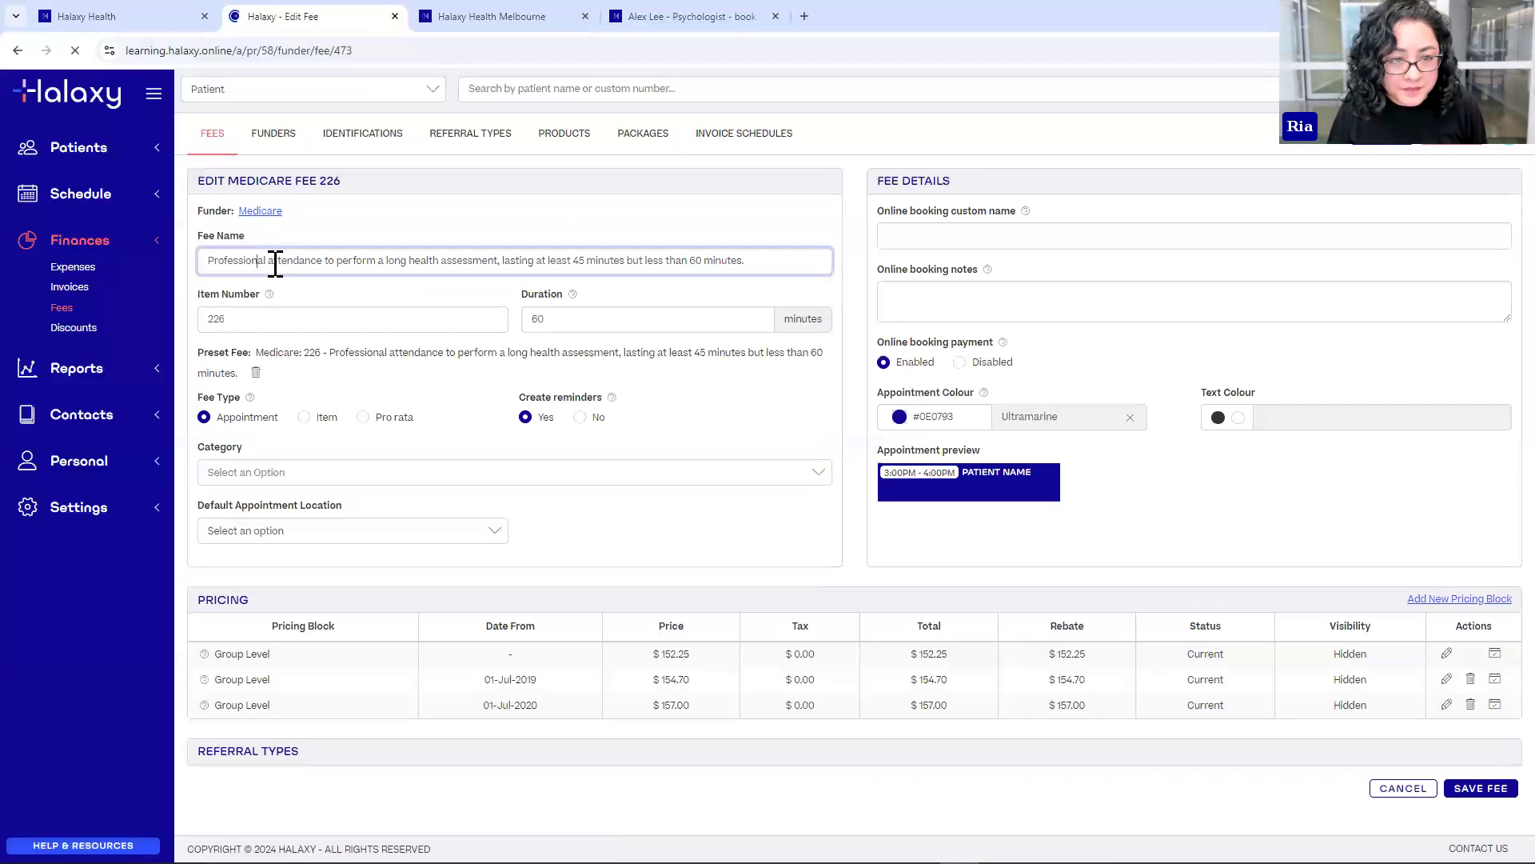
# - Set Medicare fee 226's online booking name to 'Standard consultation (clinic)', save it, and reopen fee 226
pyautogui.moveTo(267, 260); pyautogui.dragTo(622, 262)
pyautogui.click(267, 261)
pyautogui.click(912, 237)
pyautogui.moveTo(206, 261); pyautogui.dragTo(720, 263)
pyautogui.click(972, 230)
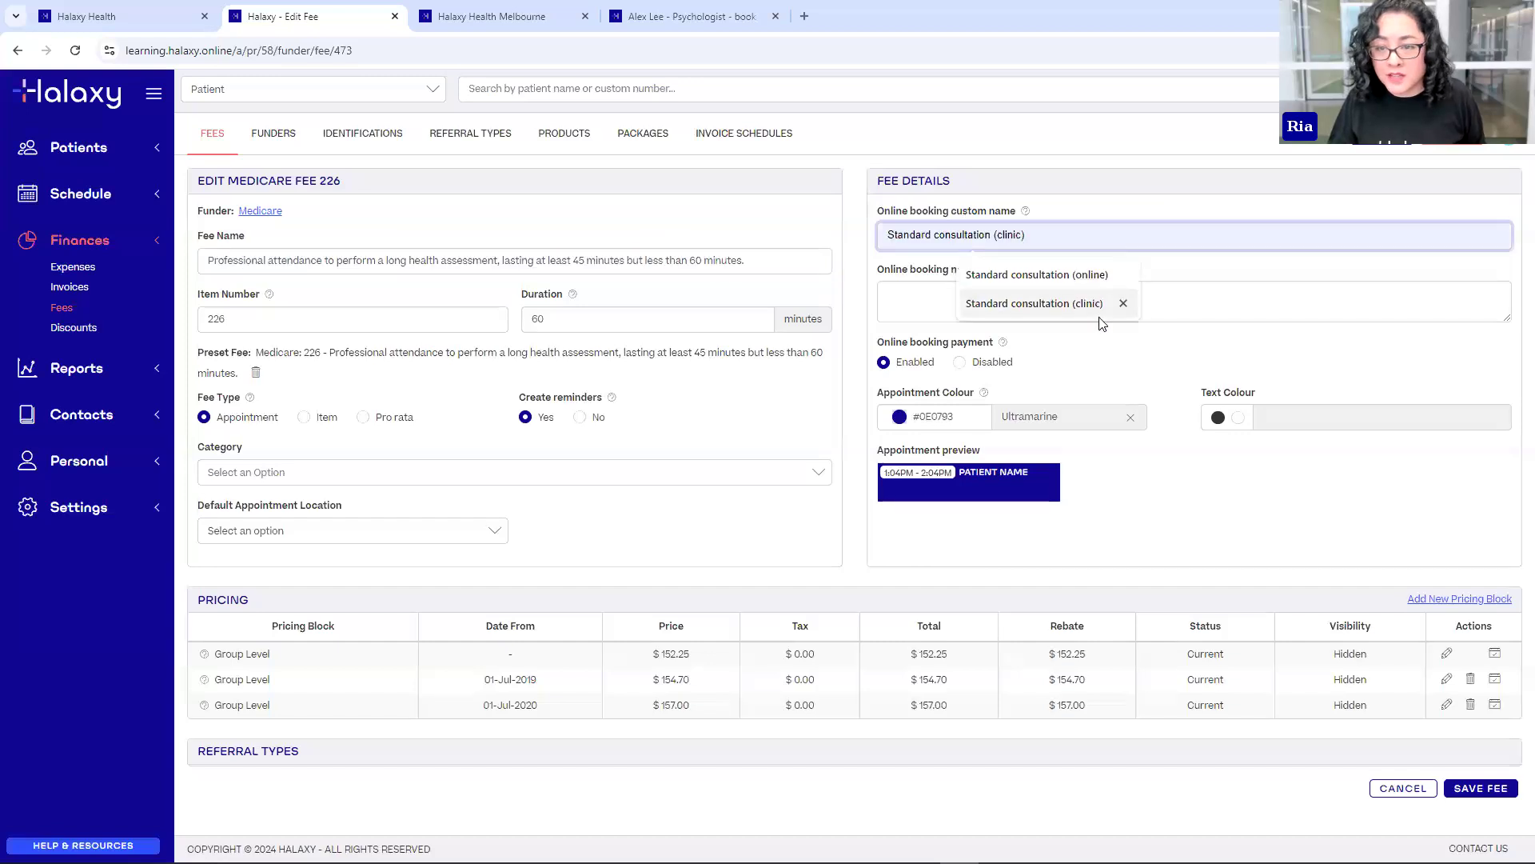
pyautogui.click(1030, 304)
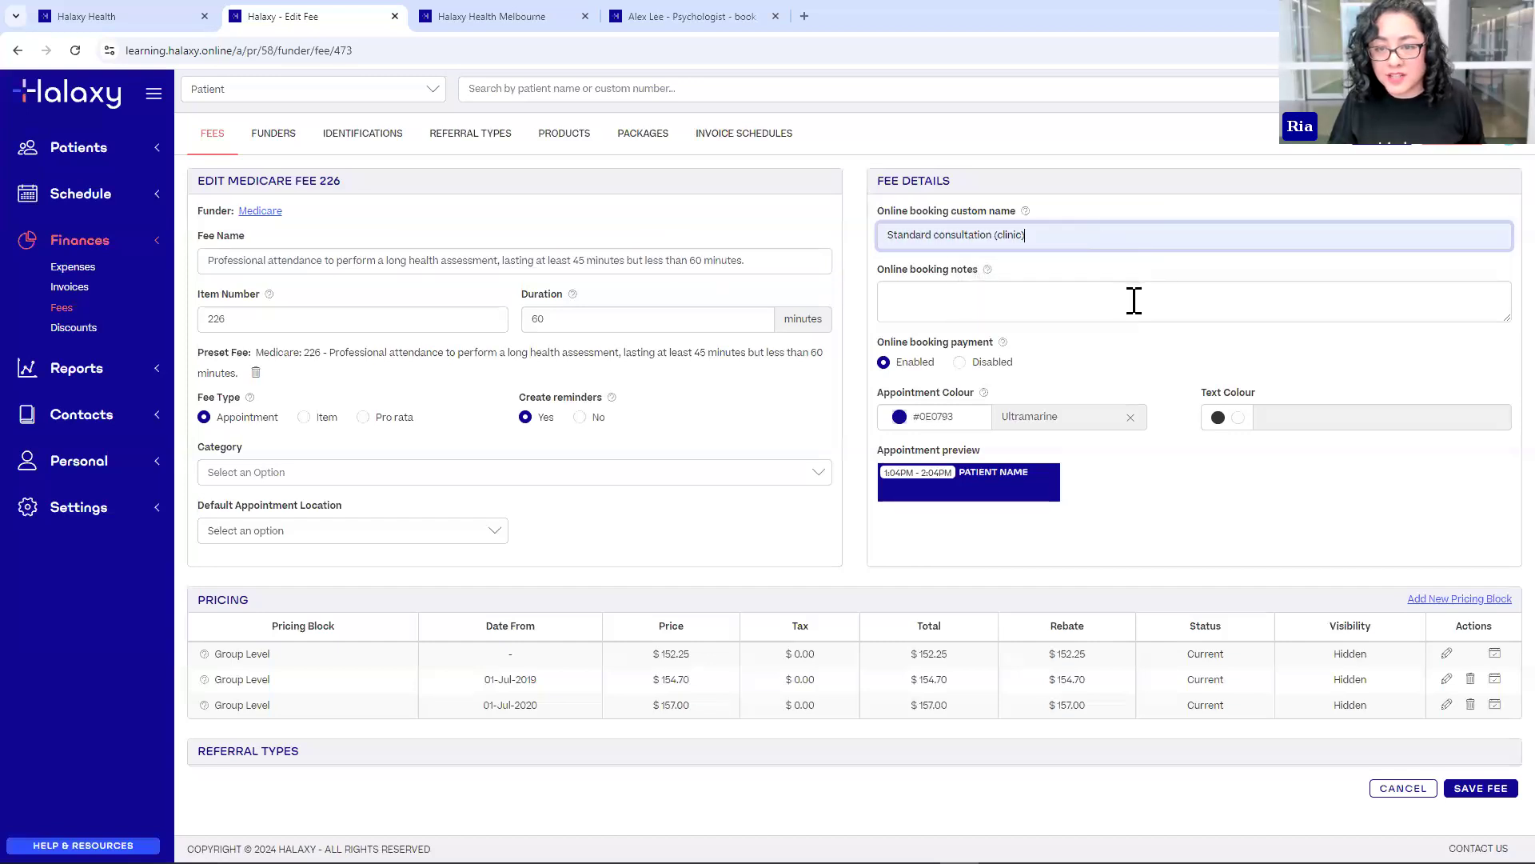
pyautogui.click(1151, 364)
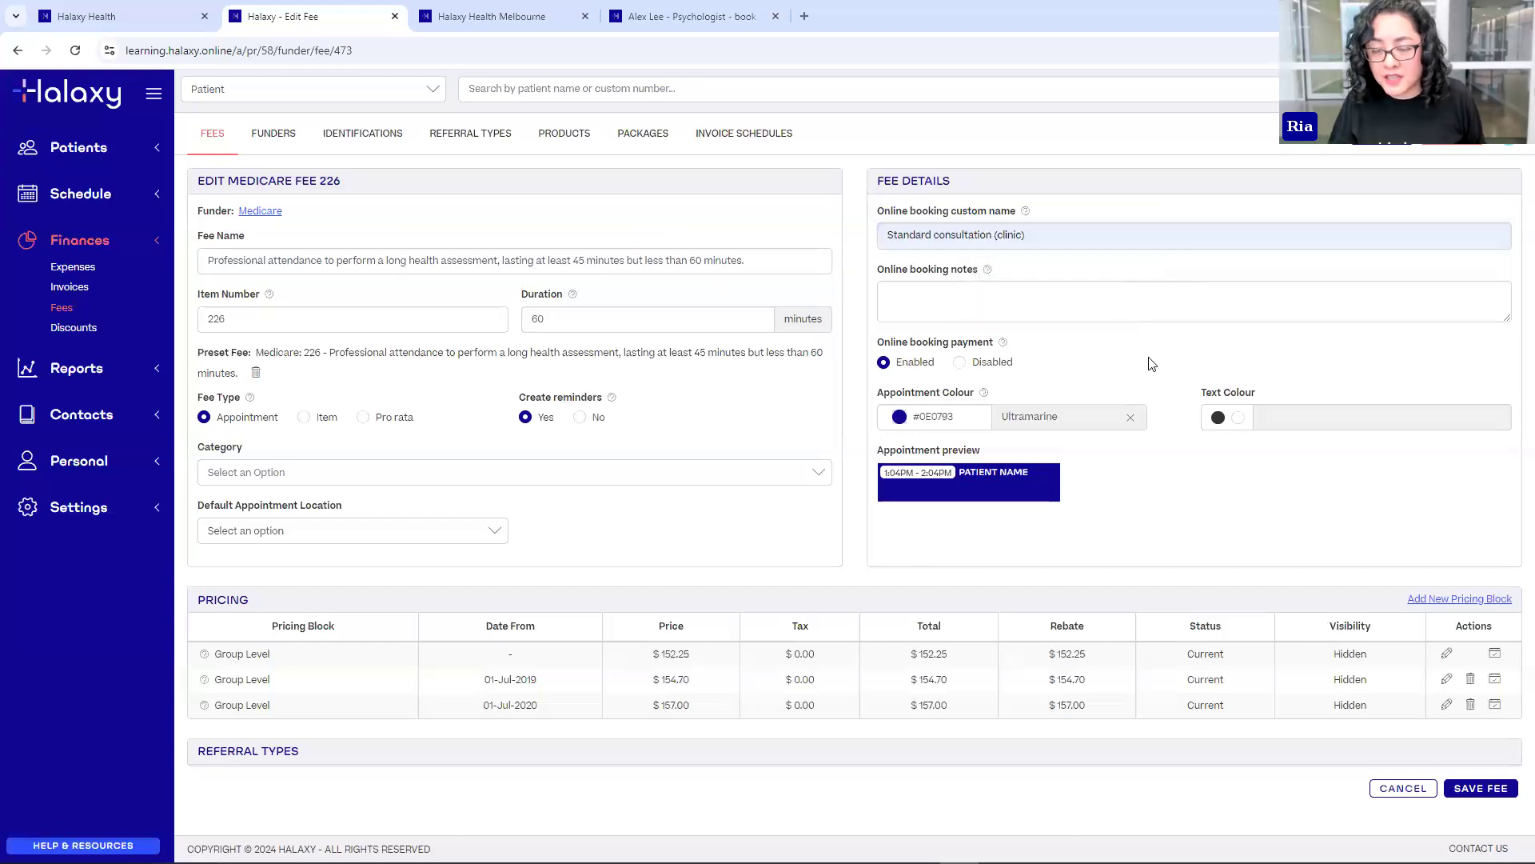
pyautogui.click(1485, 789)
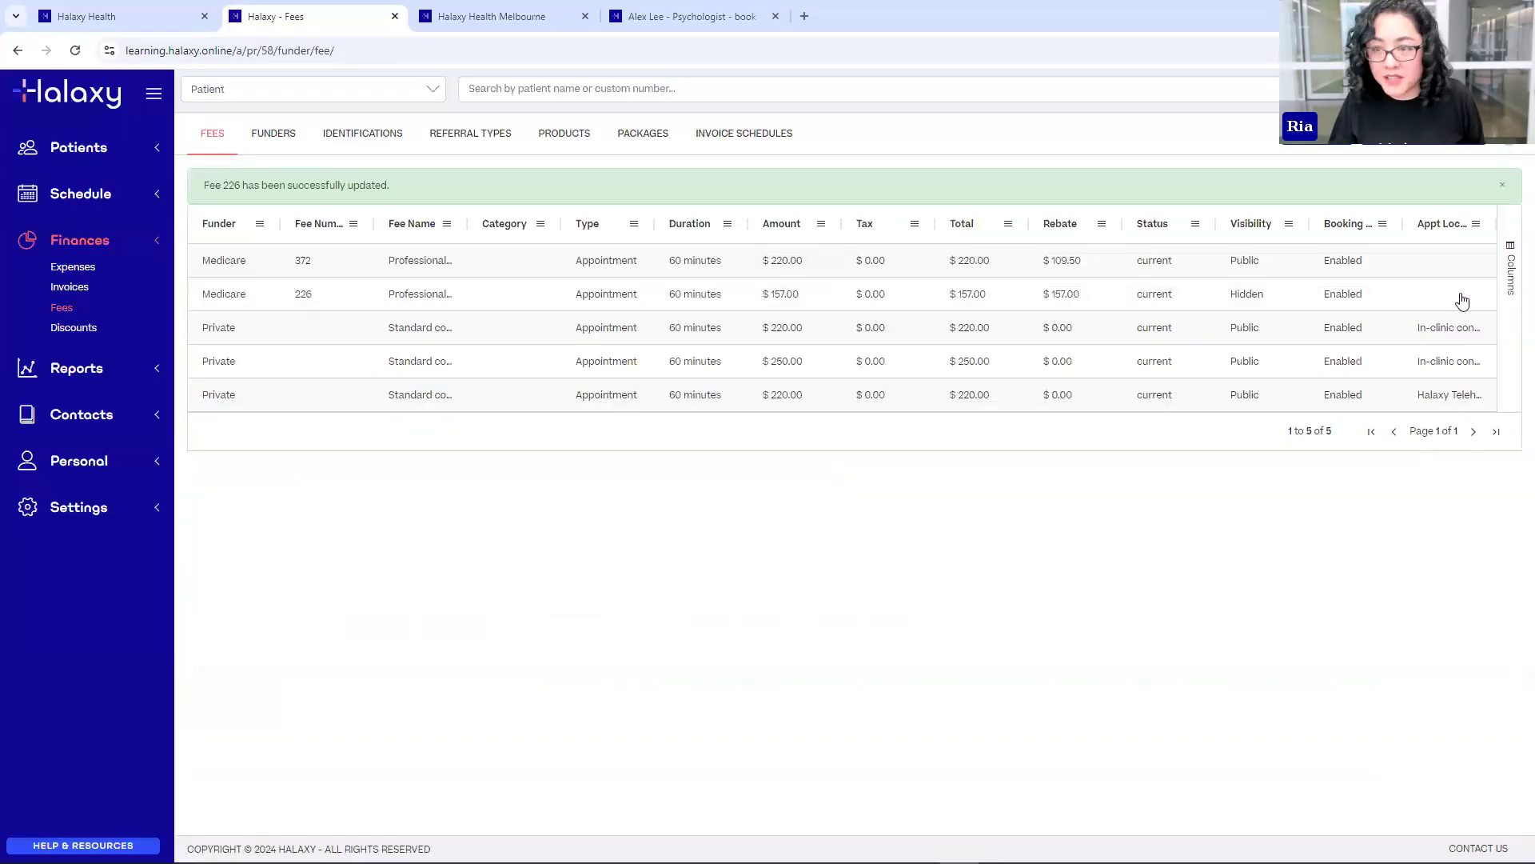
pyautogui.click(417, 351)
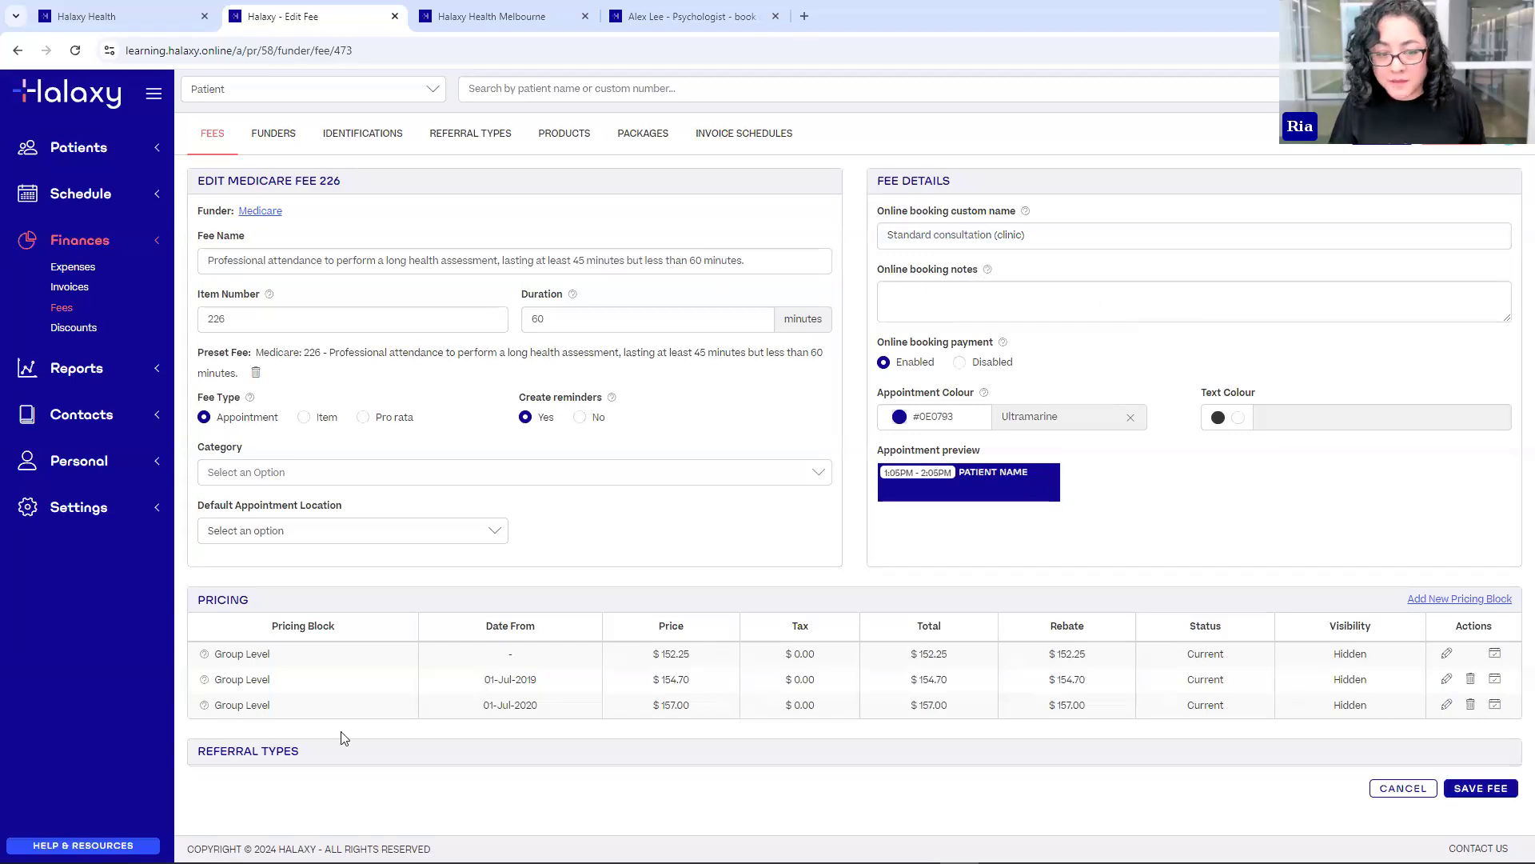
# - Change fee 226's 01-Jul-2020 price from 157.00 to public $250.00 and save the fee
pyautogui.click(1447, 711)
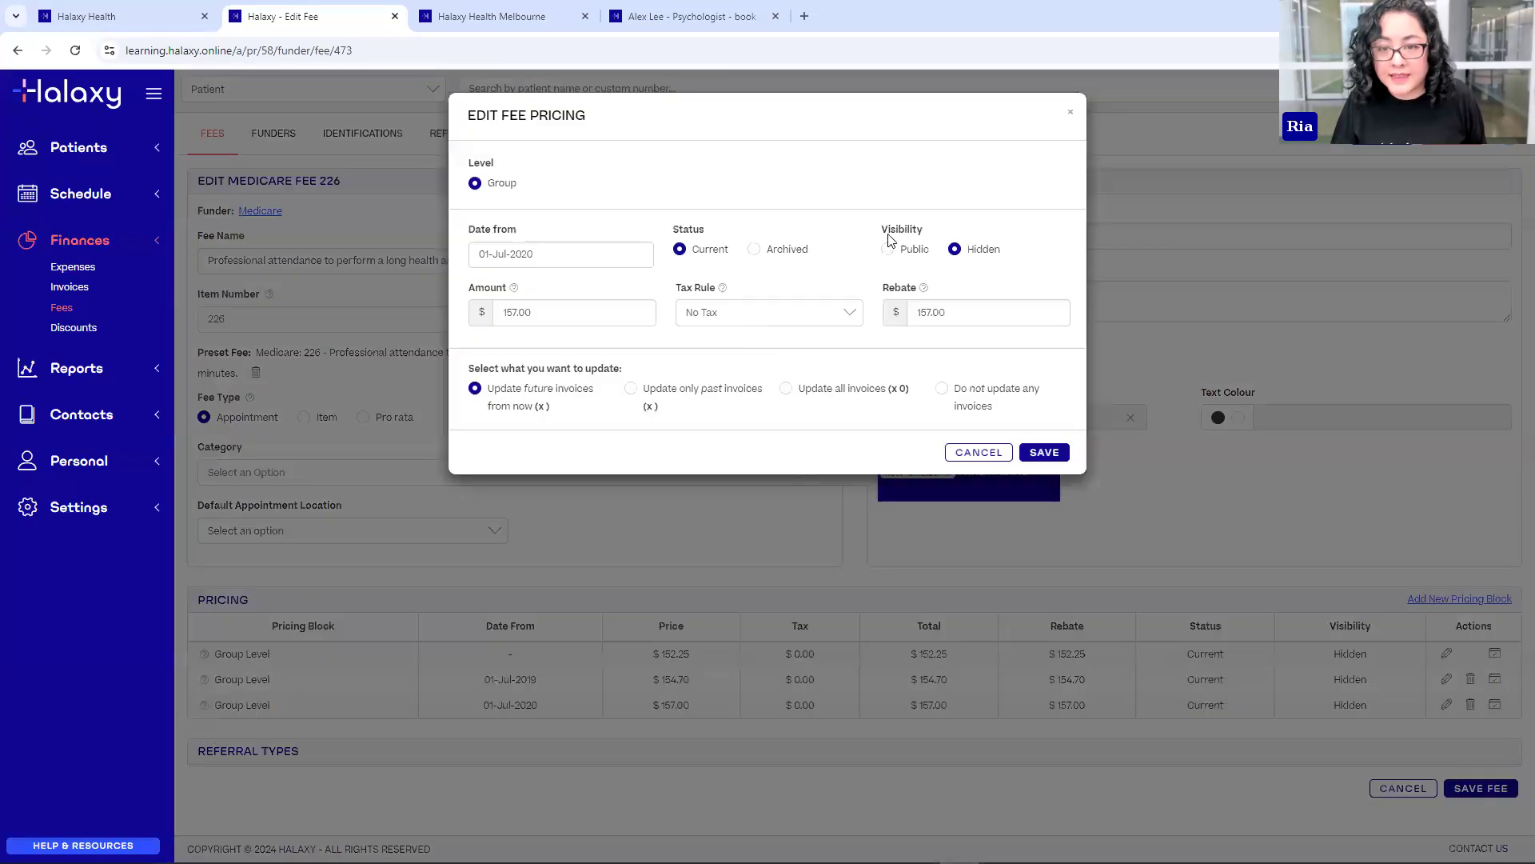
pyautogui.click(887, 250)
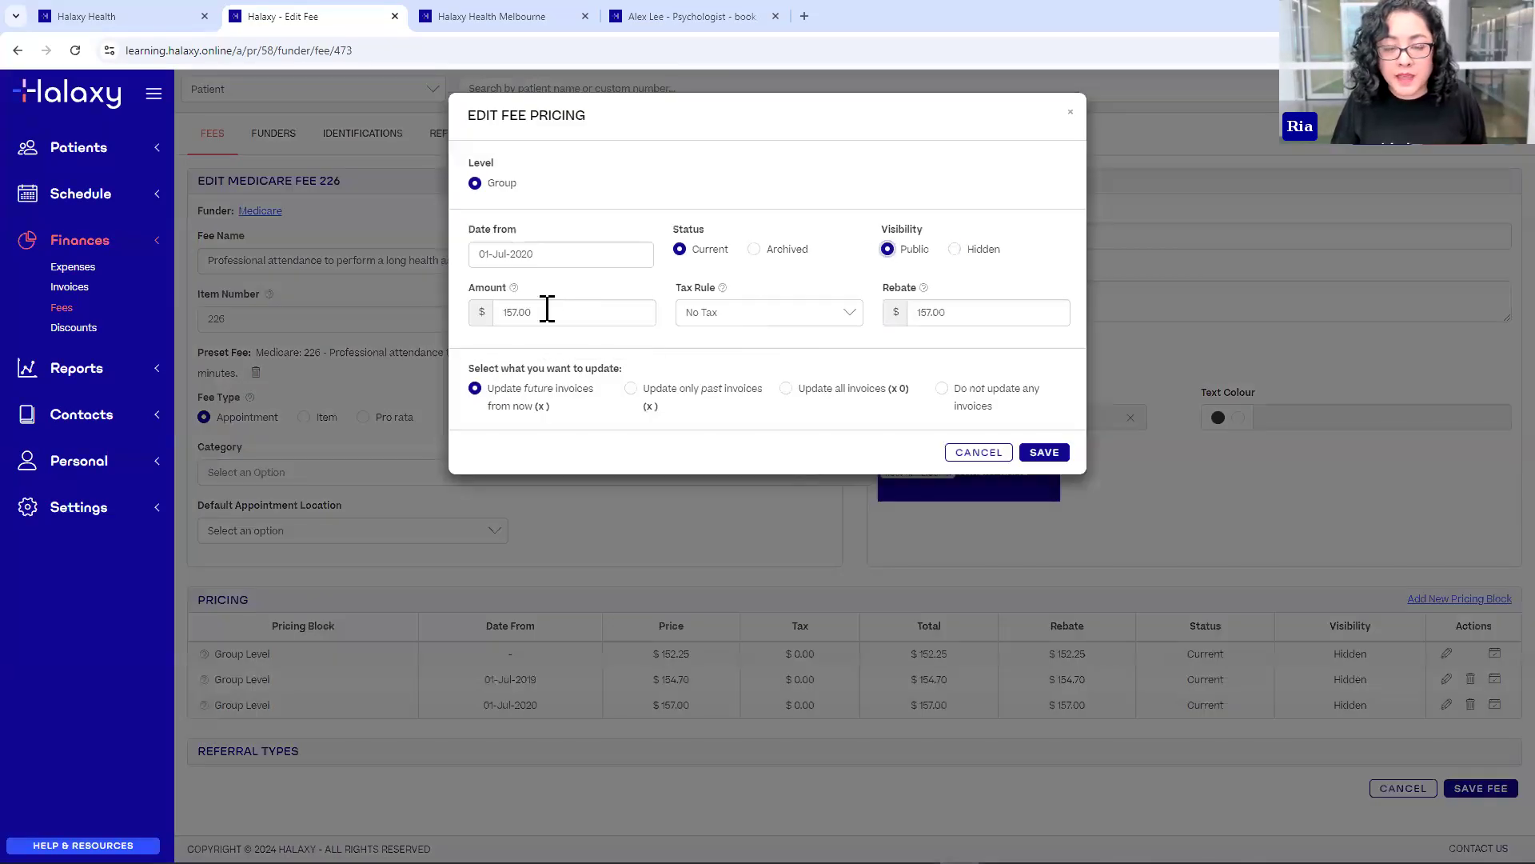
pyautogui.moveTo(535, 312); pyautogui.dragTo(502, 312)
pyautogui.write('250.00')
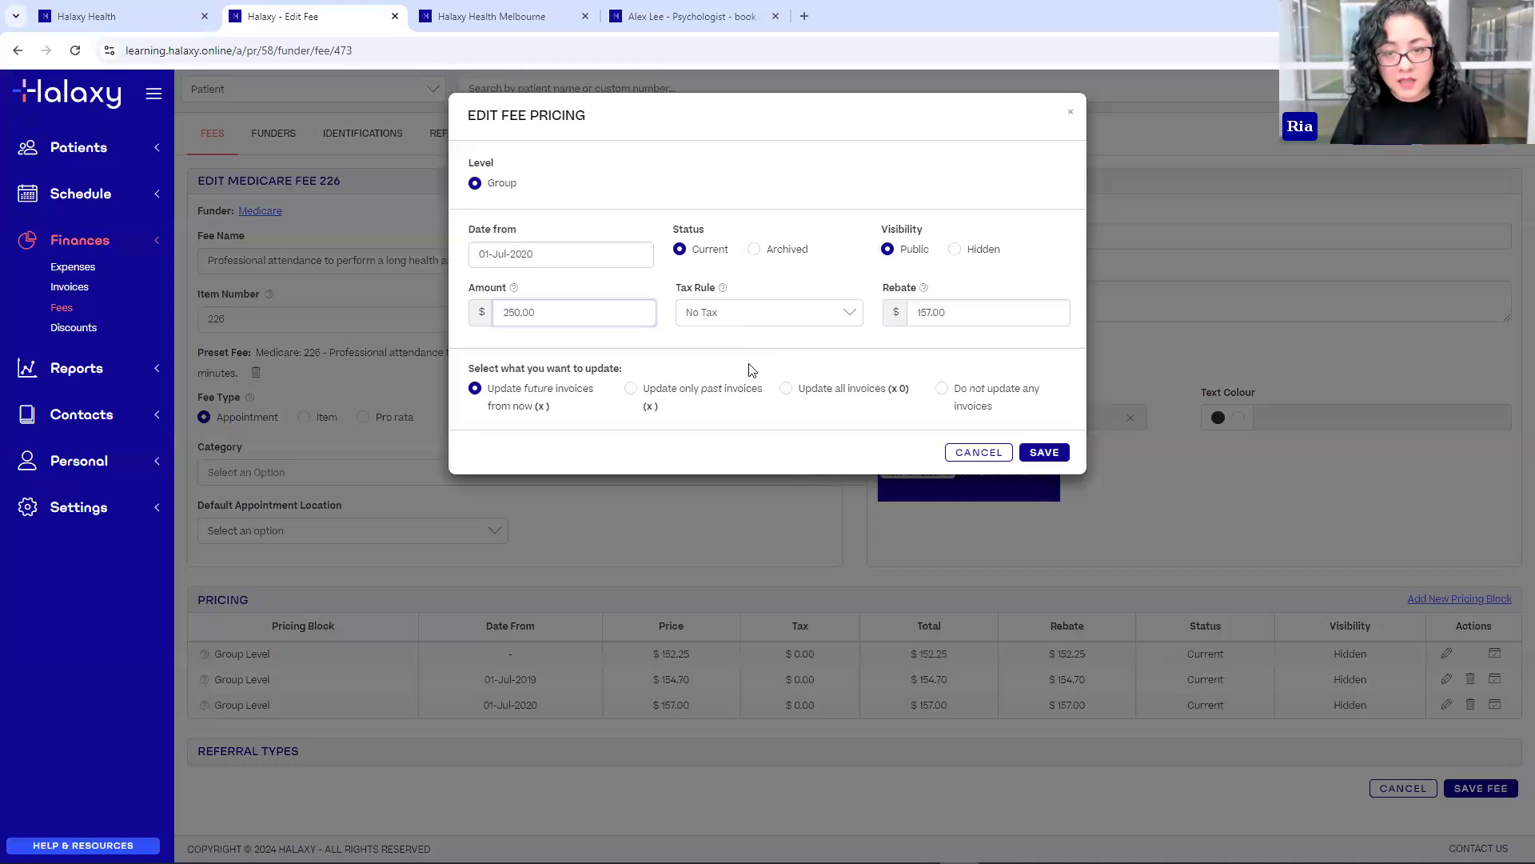
pyautogui.click(1041, 453)
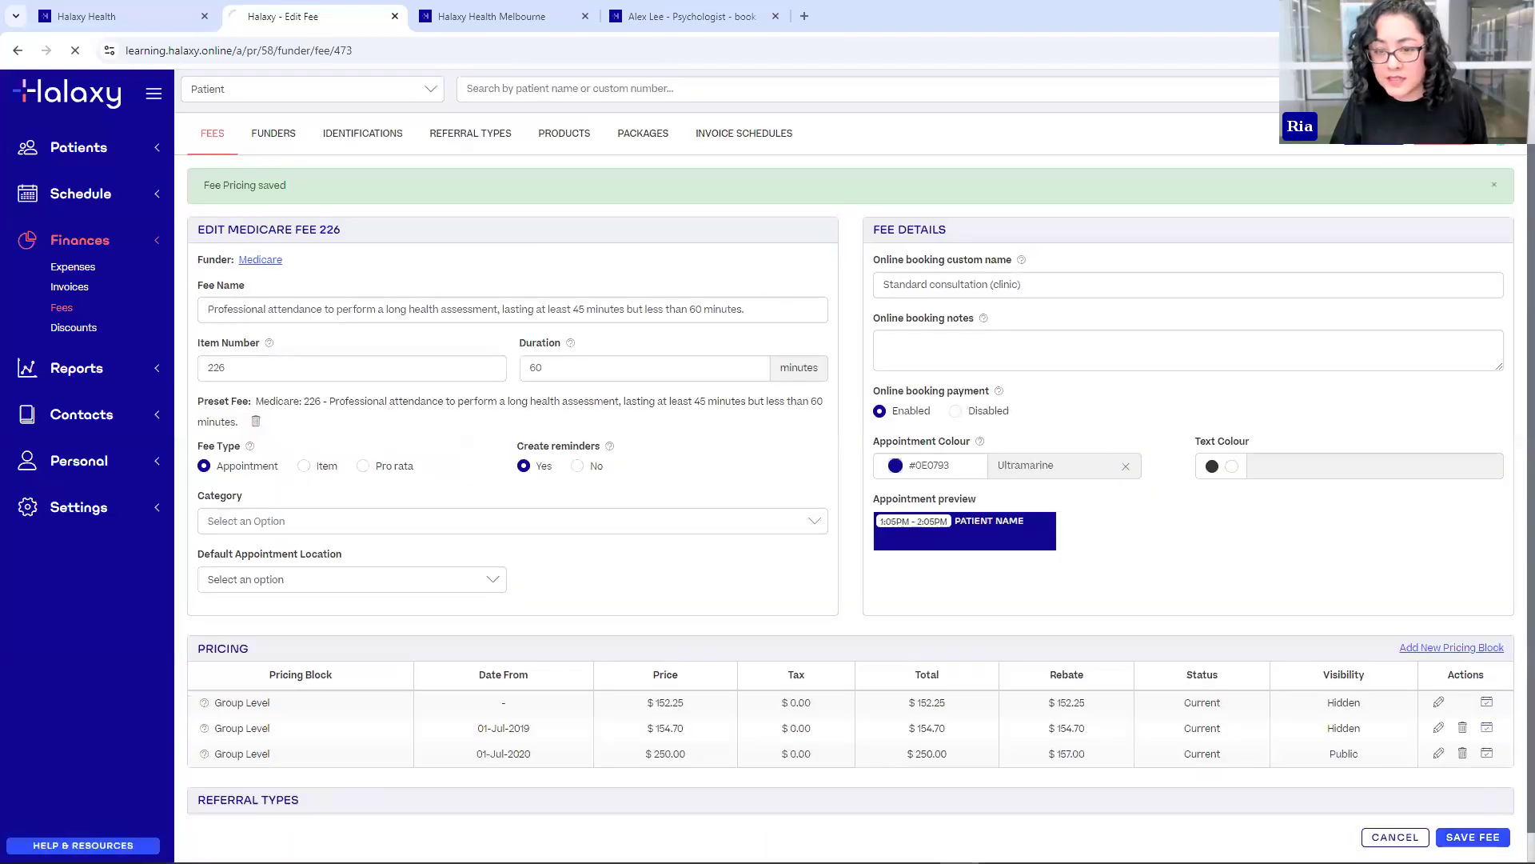
pyautogui.click(1473, 836)
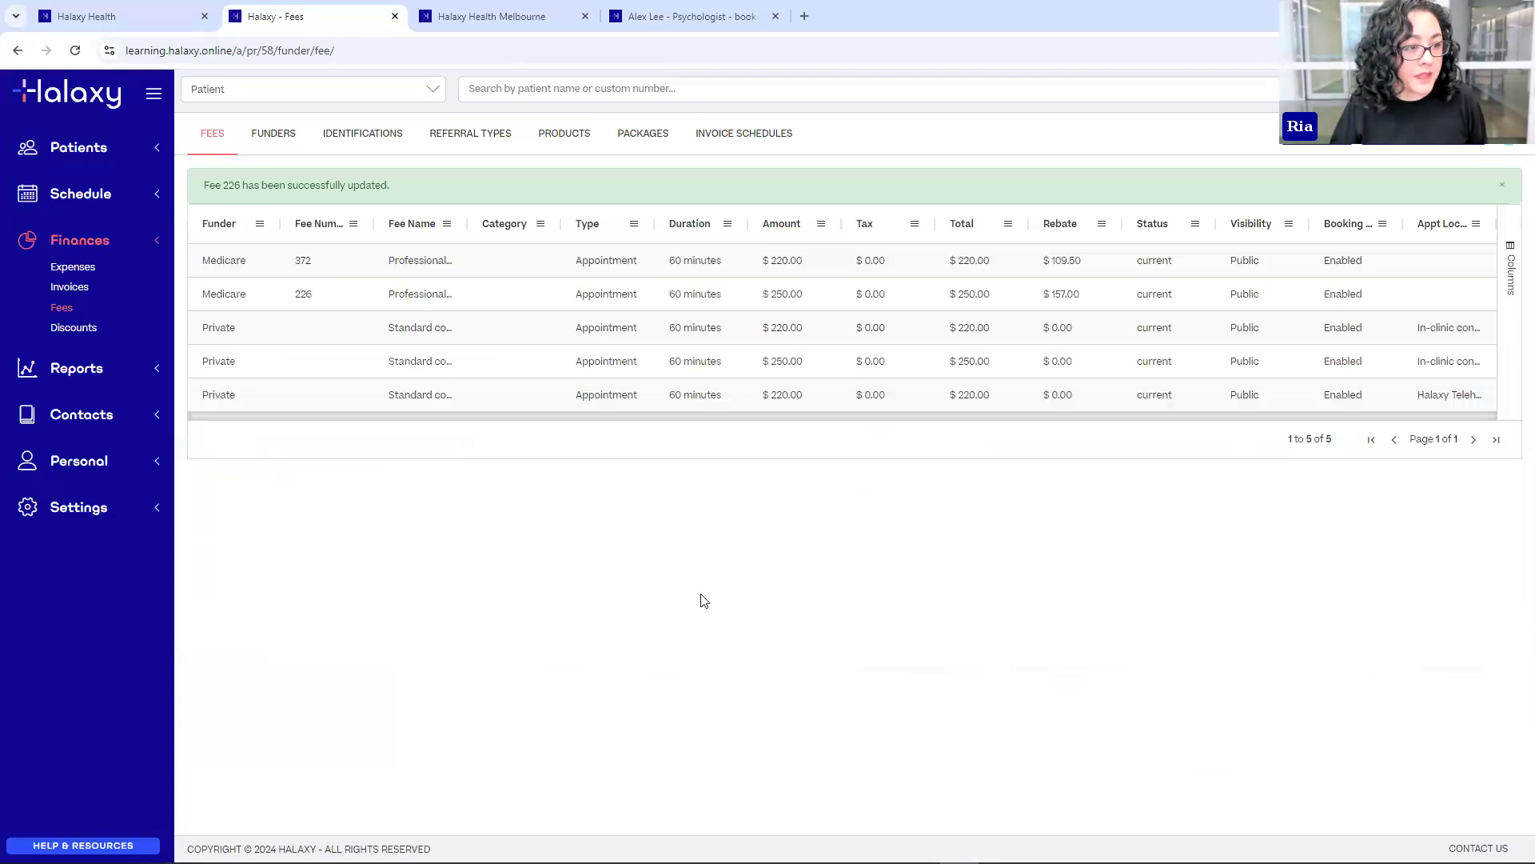
pyautogui.click(654, 16)
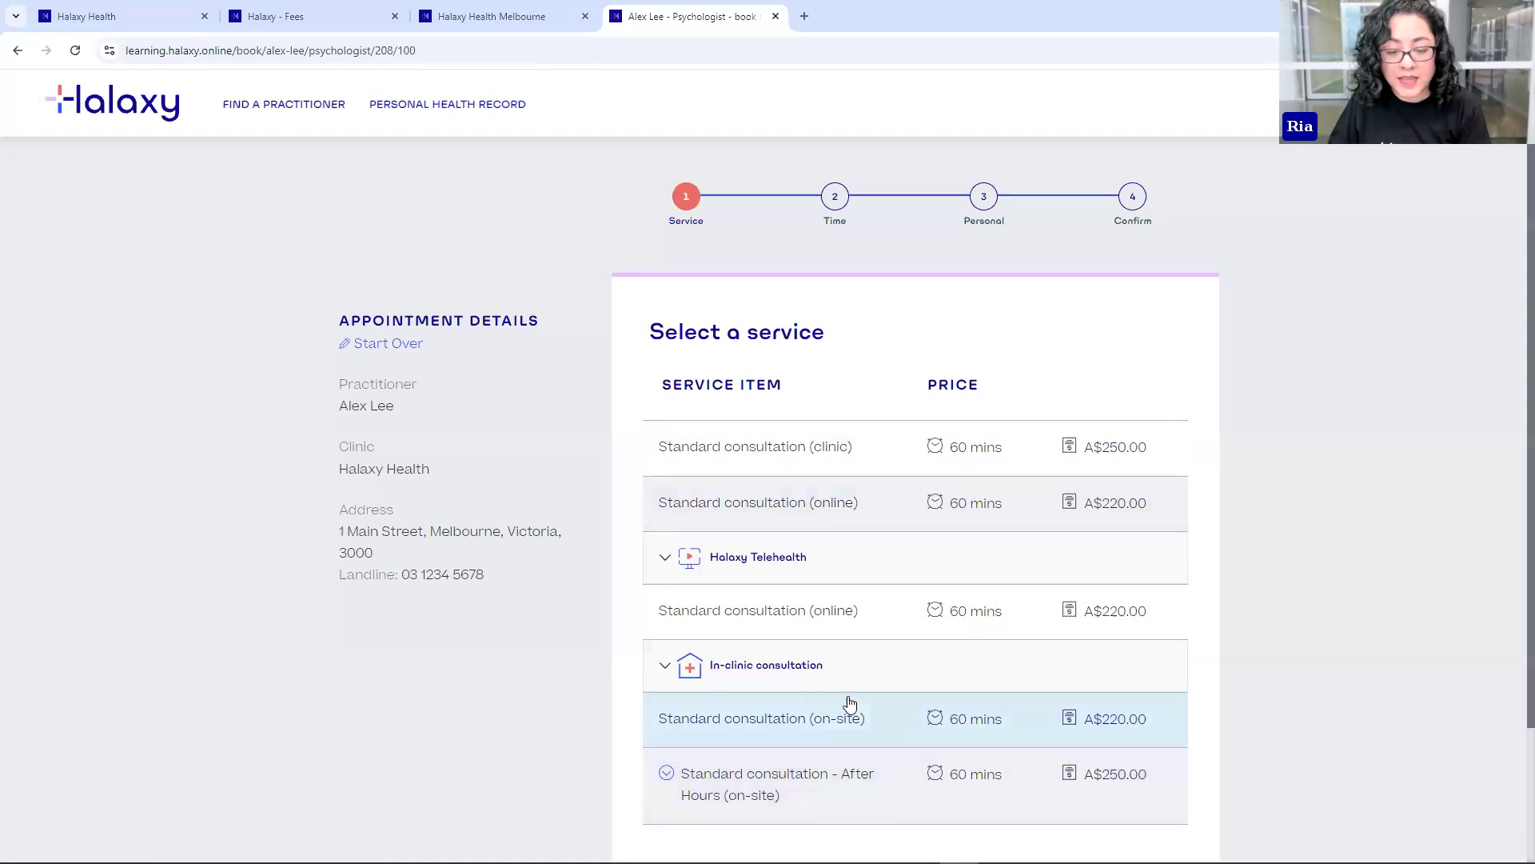
pyautogui.scroll(-2, 712, 416)
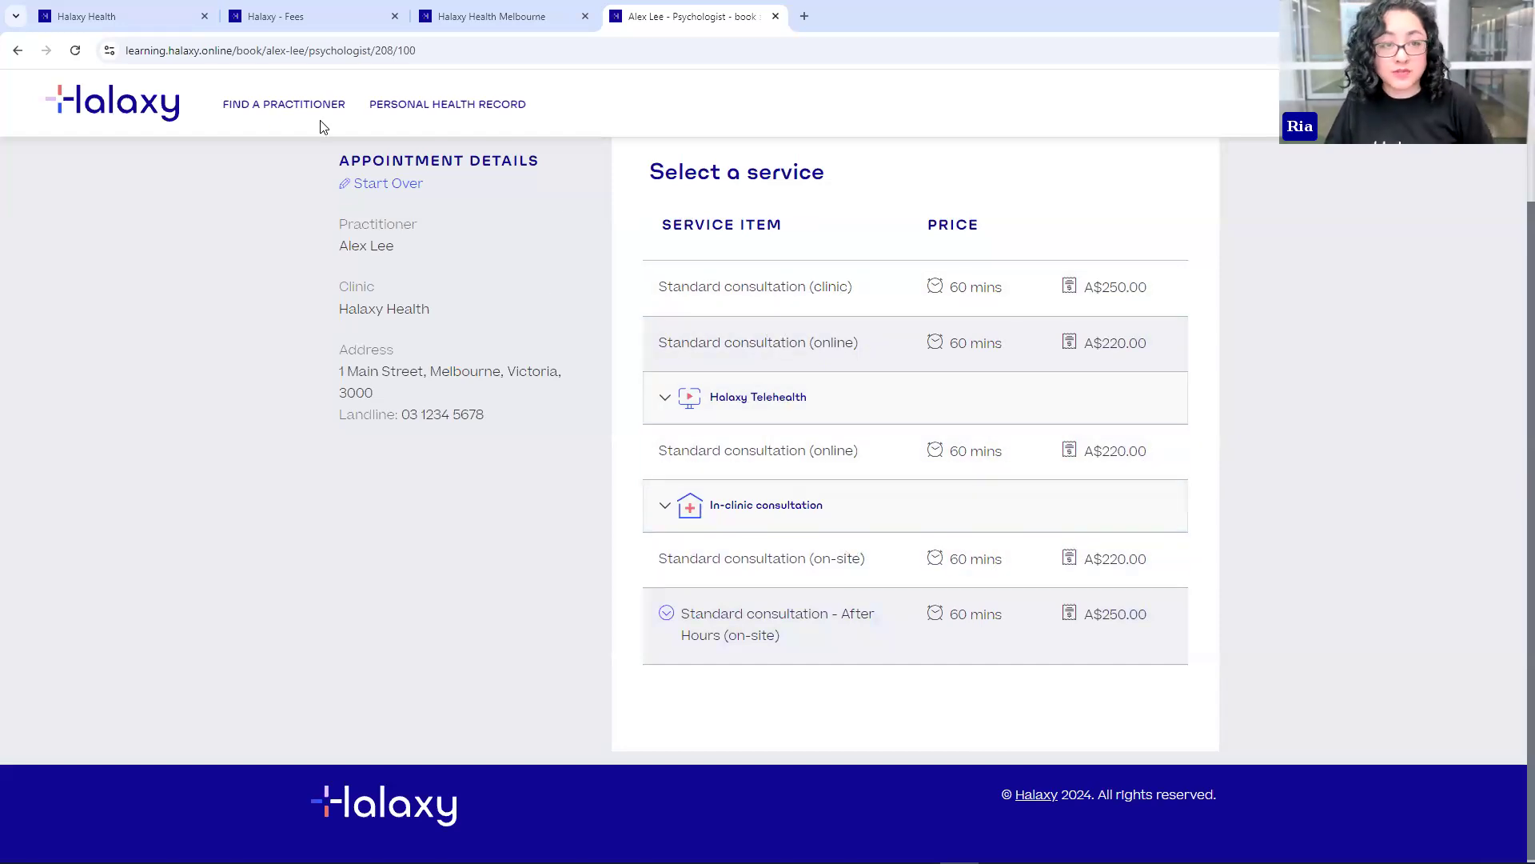
pyautogui.click(328, 27)
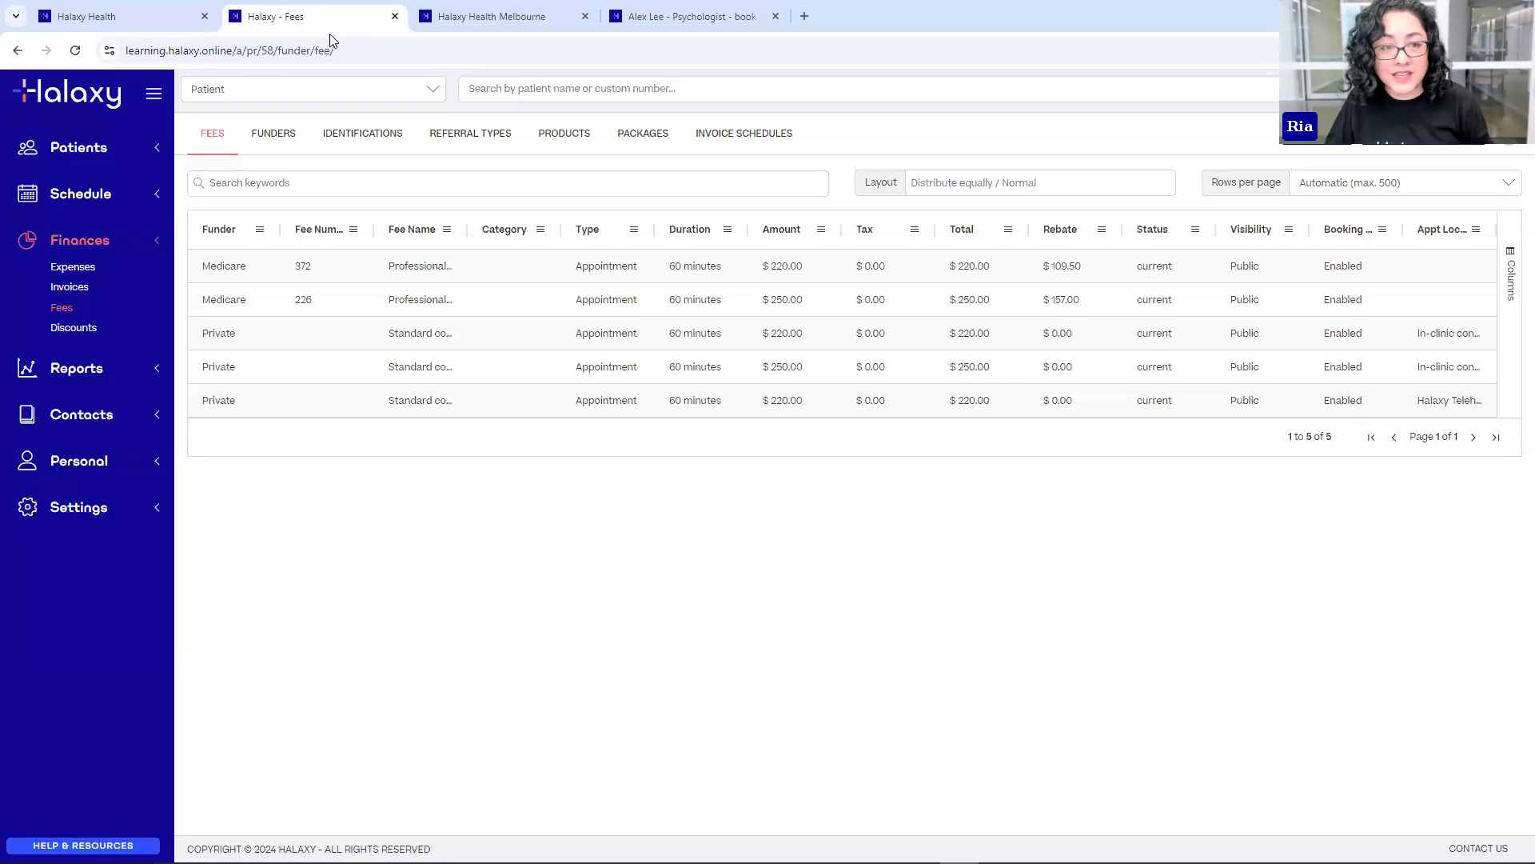
# - Set fee 372's Default Appointment Location to Halaxy Telehealth and save the fee
pyautogui.click(304, 272)
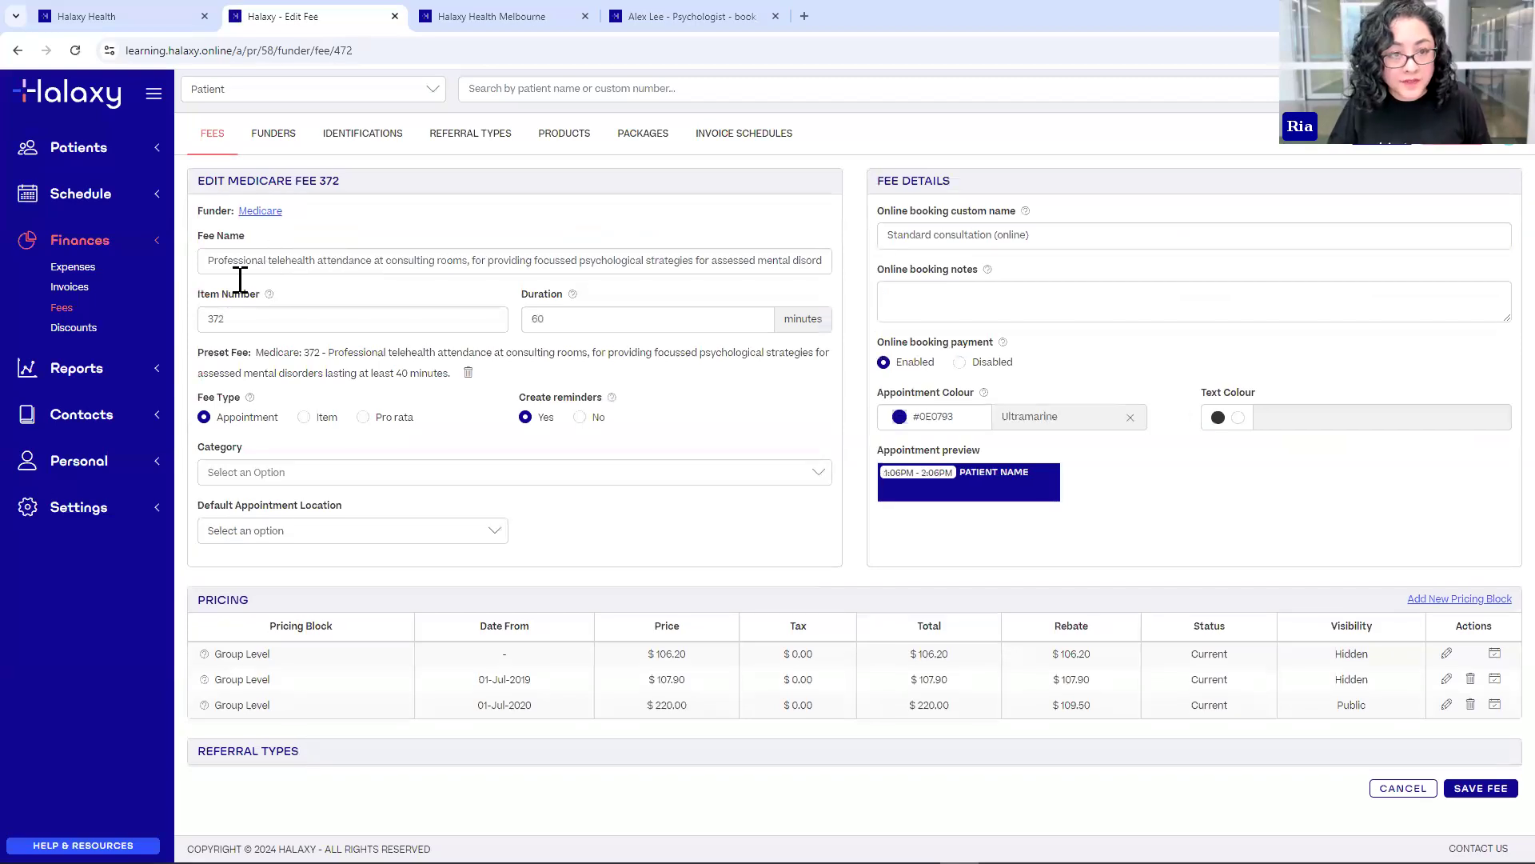
pyautogui.moveTo(268, 260); pyautogui.dragTo(304, 262)
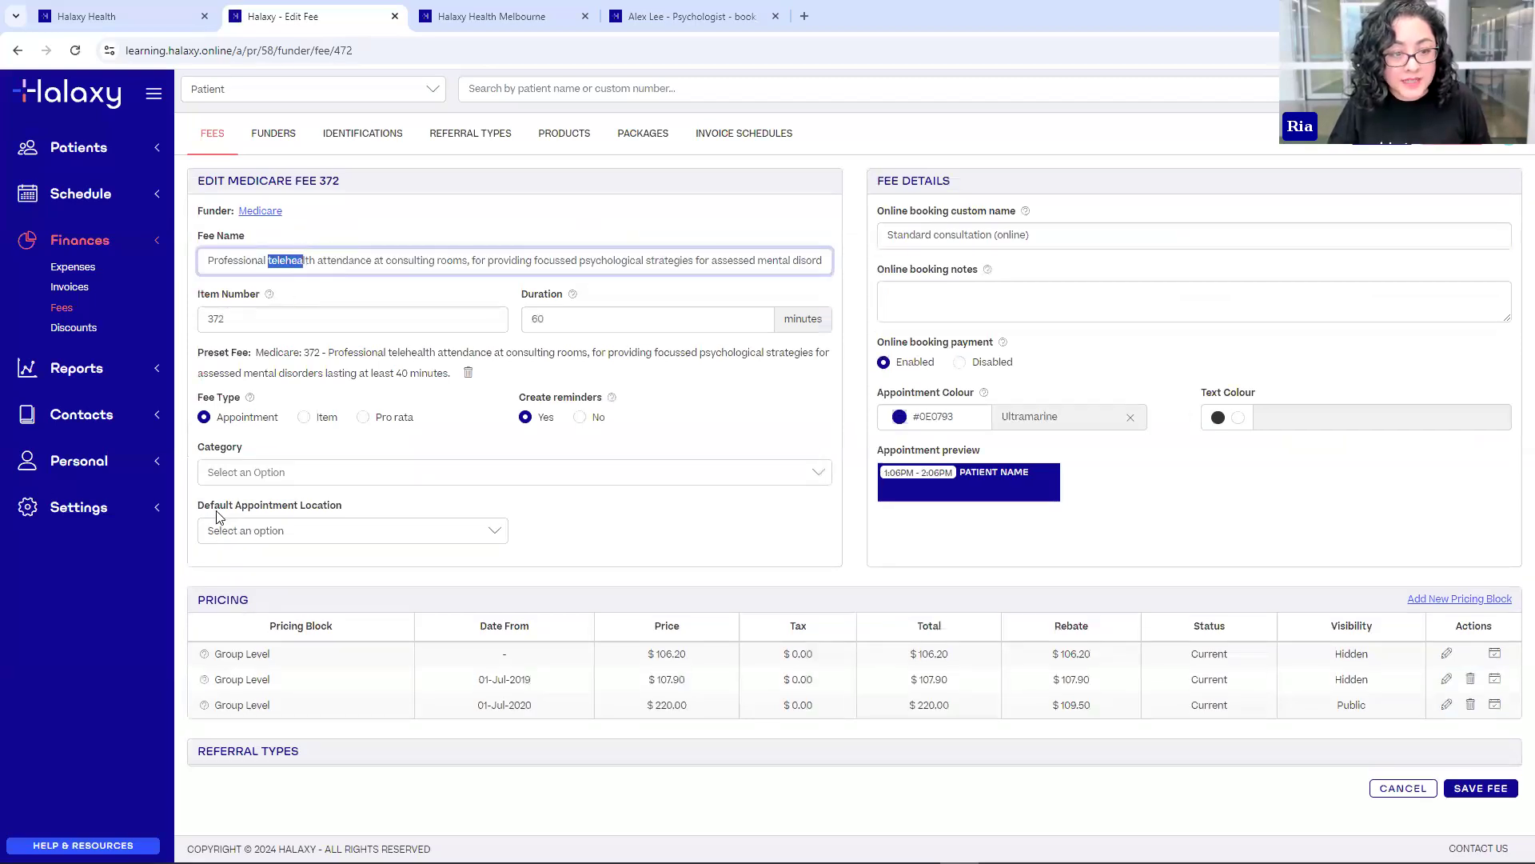
pyautogui.tripleClick(266, 508)
pyautogui.click(240, 531)
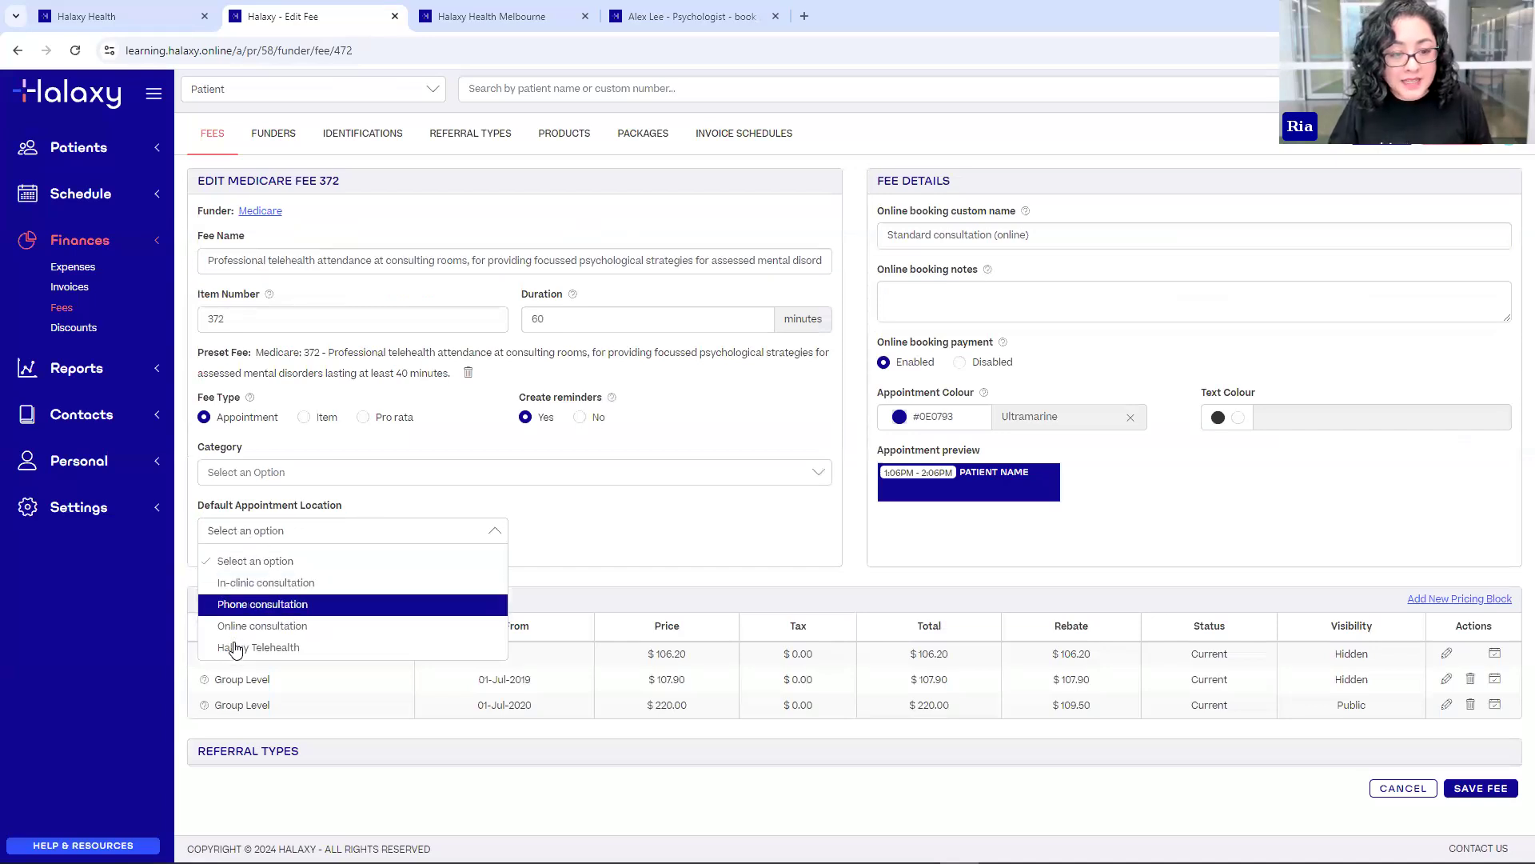
pyautogui.click(235, 648)
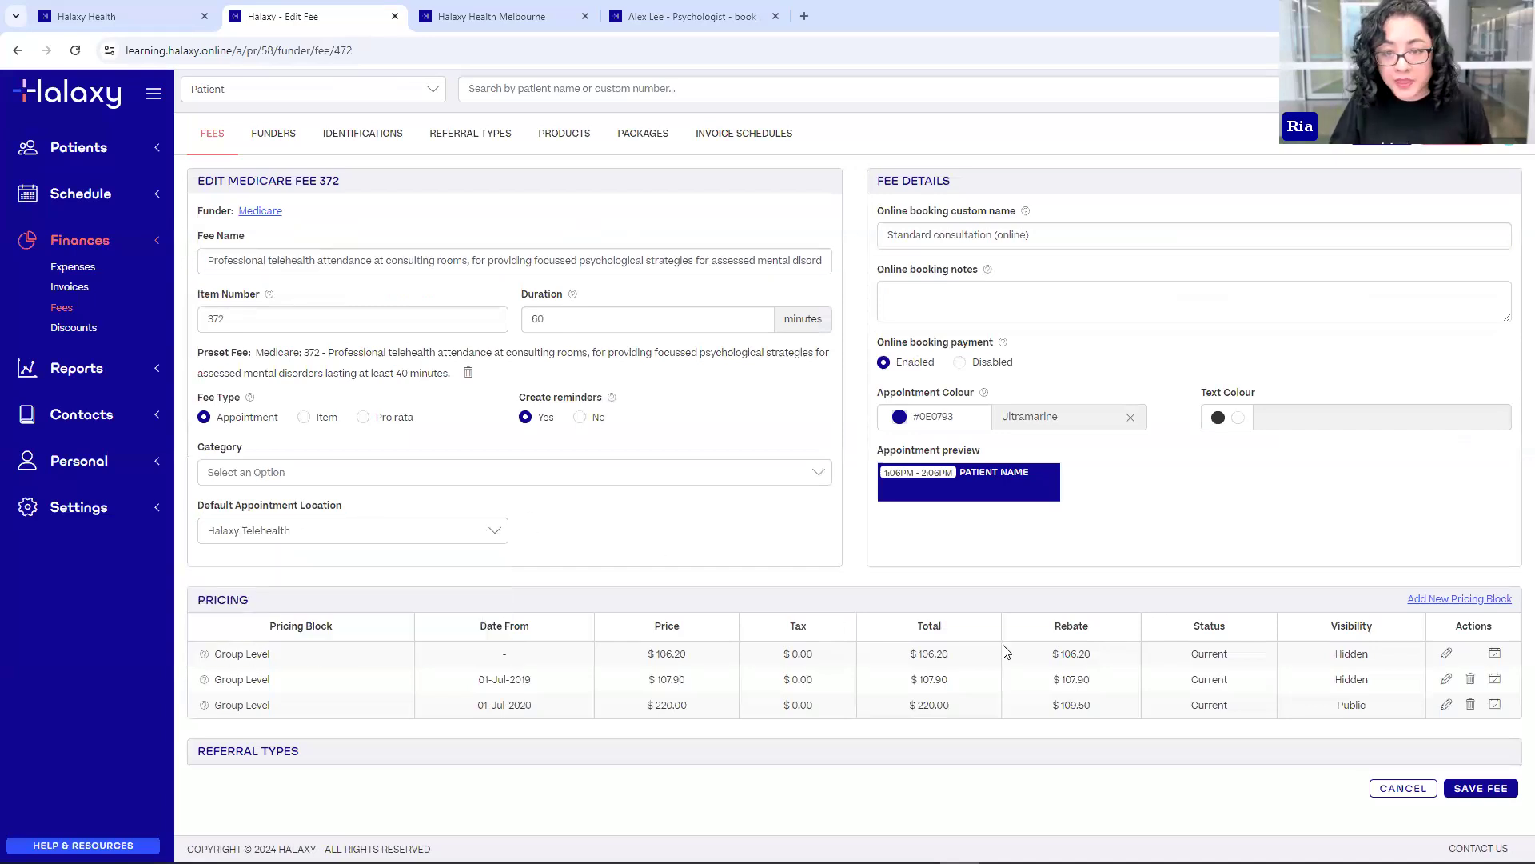
pyautogui.click(1481, 790)
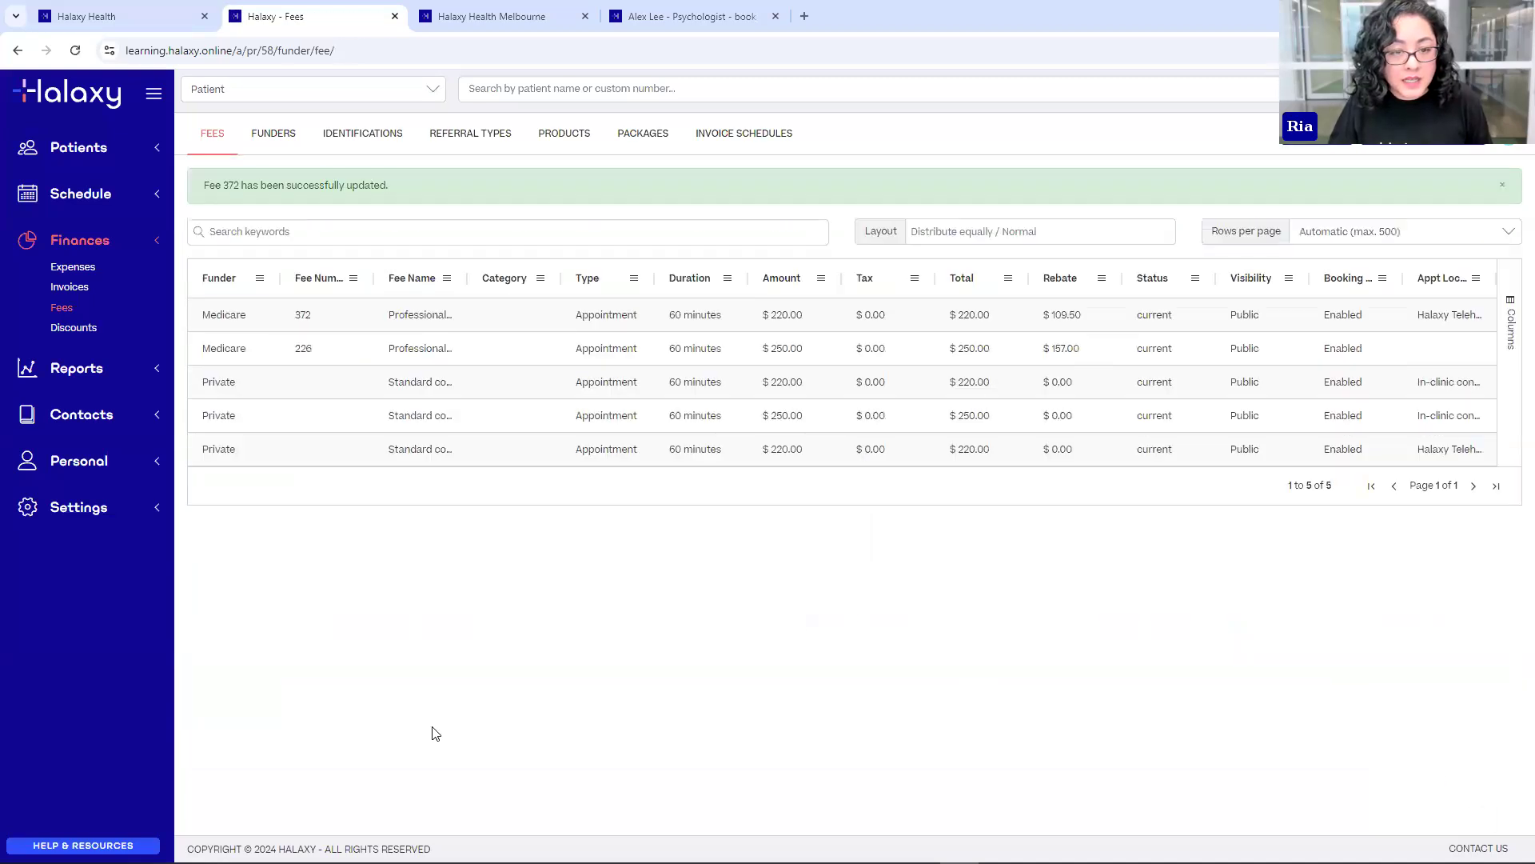
# - Set fee 226's Default Appointment Location to In-clinic consultation and save the fee
pyautogui.click(302, 350)
pyautogui.moveTo(227, 261); pyautogui.dragTo(577, 268)
pyautogui.click(577, 268)
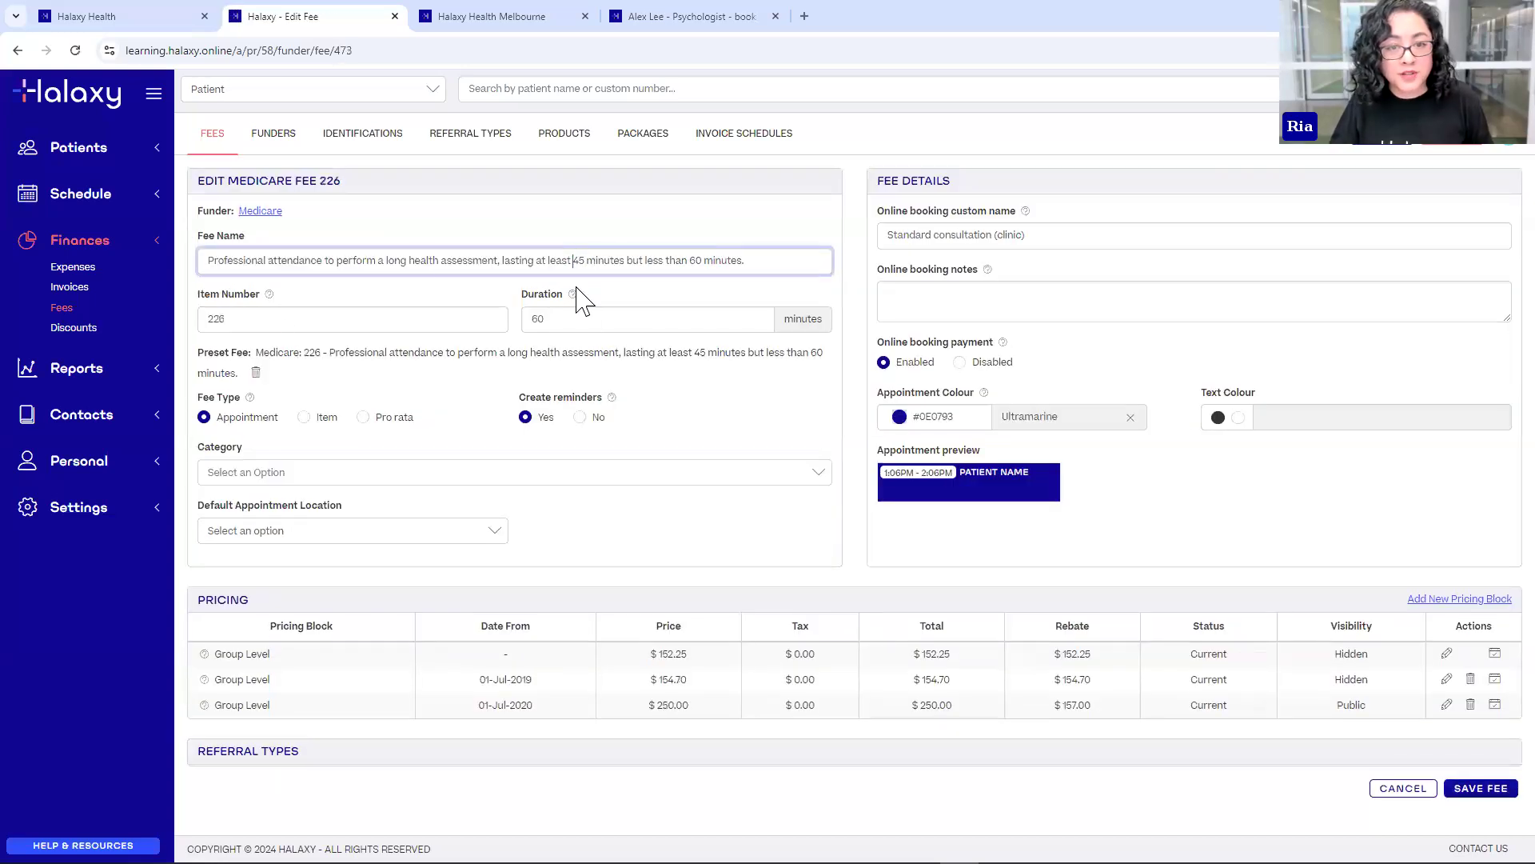
pyautogui.click(679, 528)
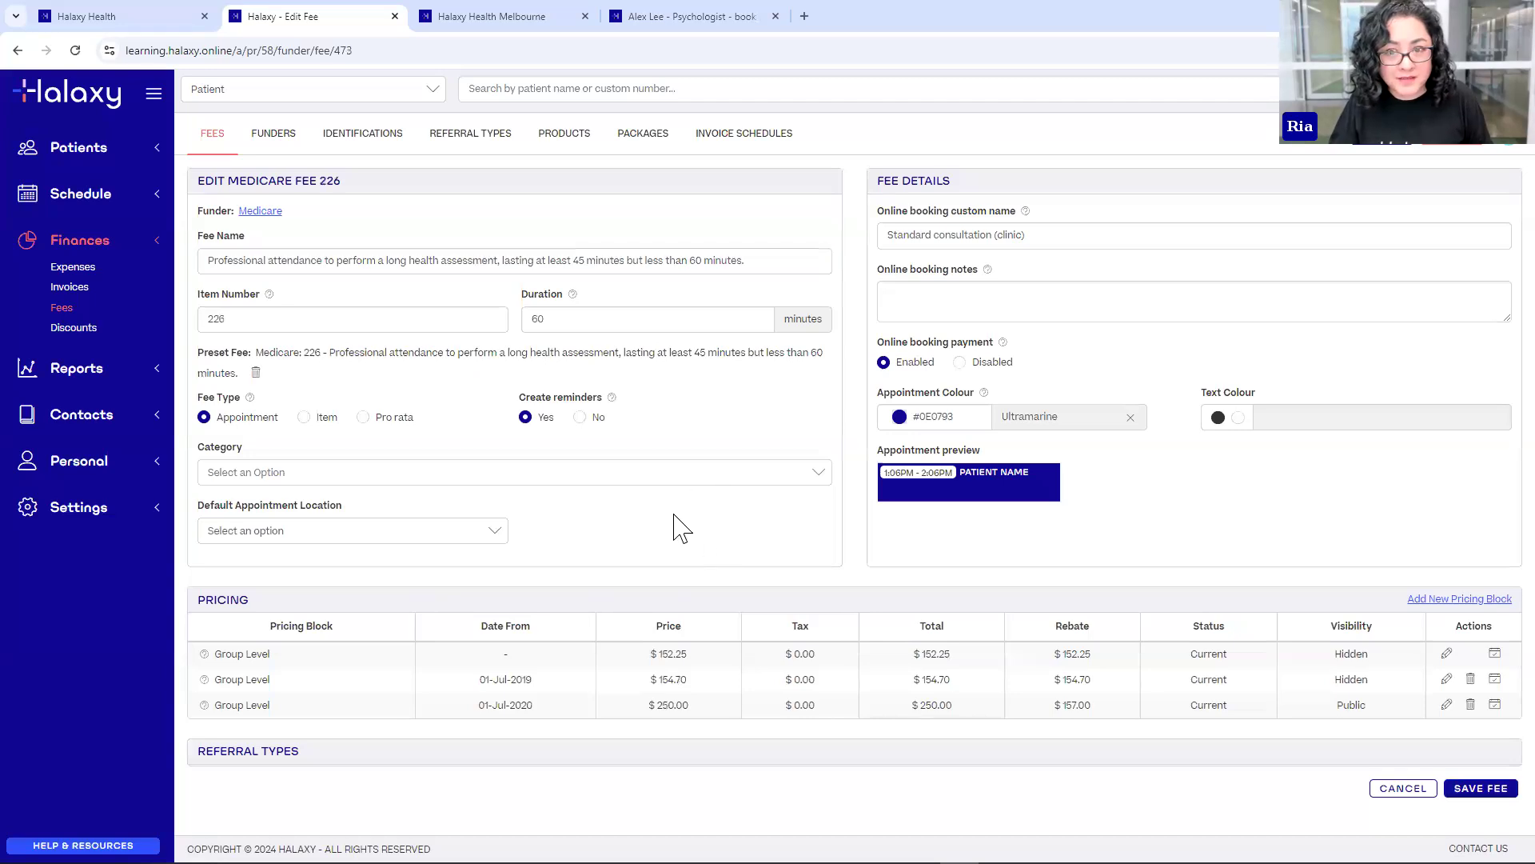
pyautogui.doubleClick(228, 506)
pyautogui.click(358, 532)
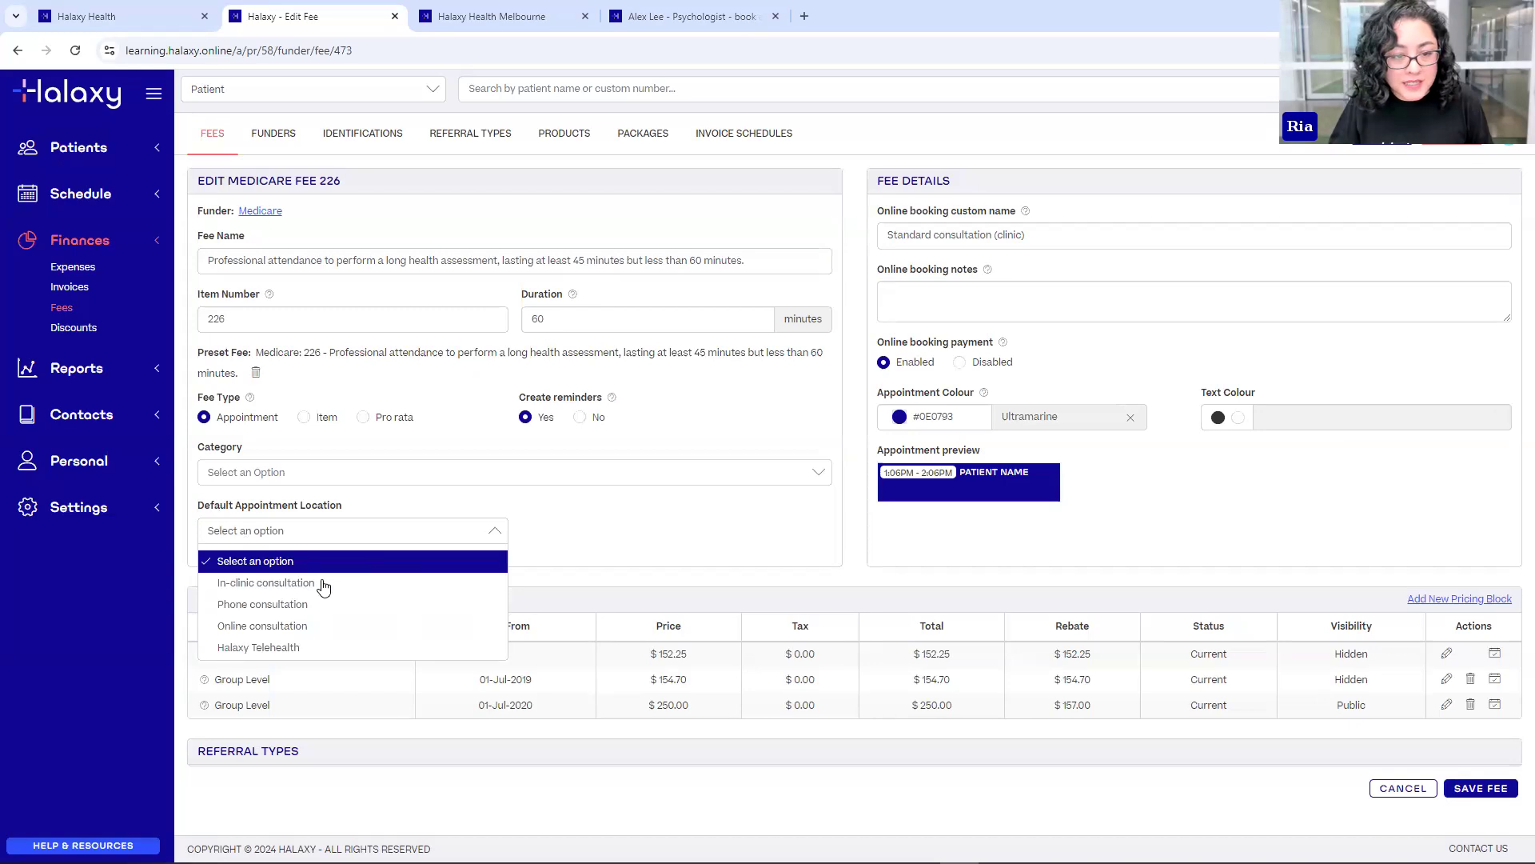
pyautogui.click(275, 590)
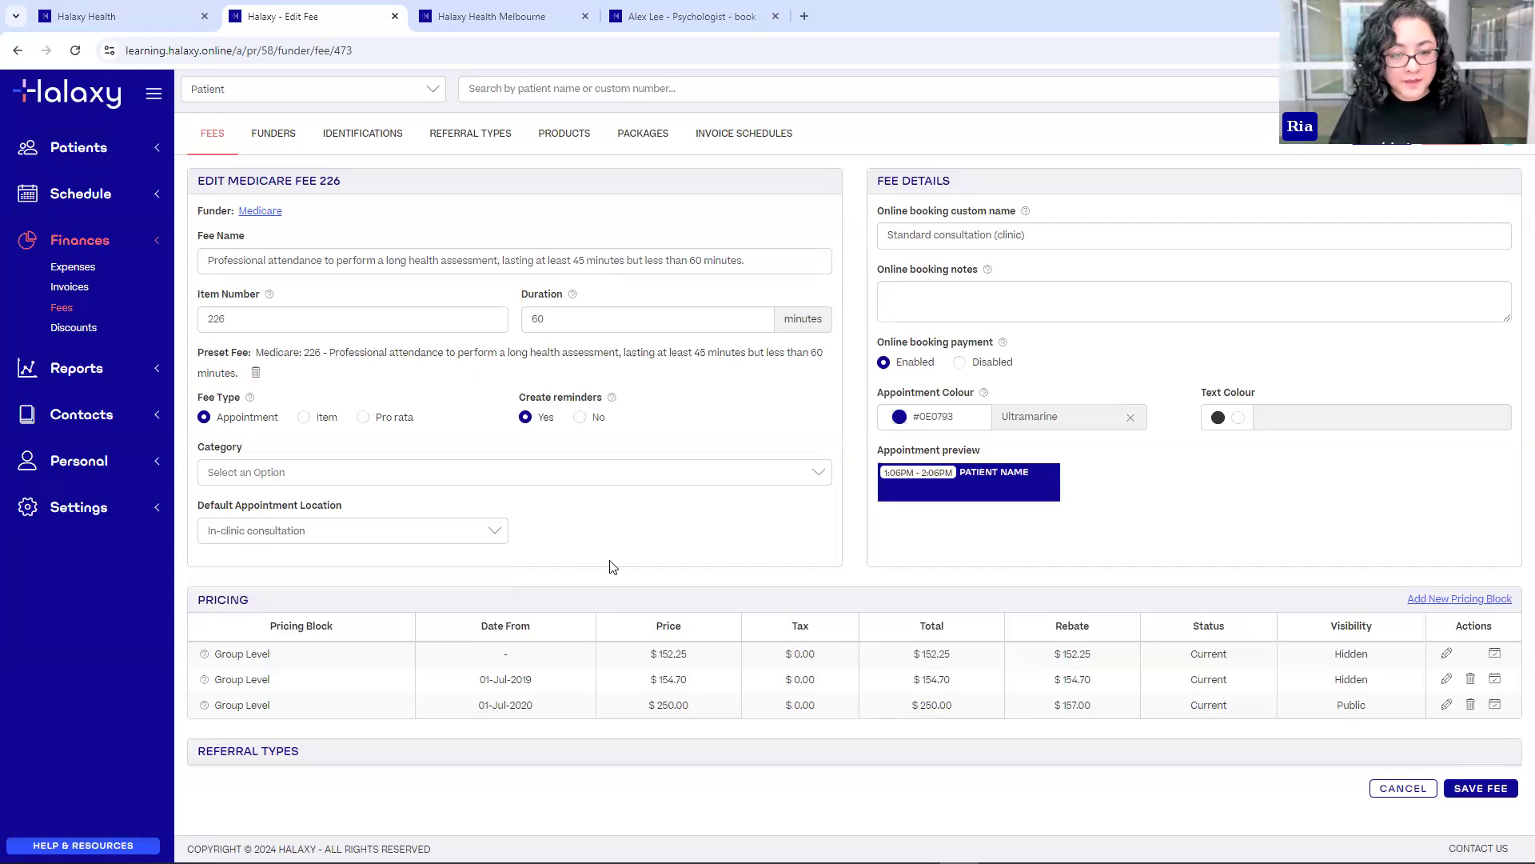
pyautogui.click(1466, 792)
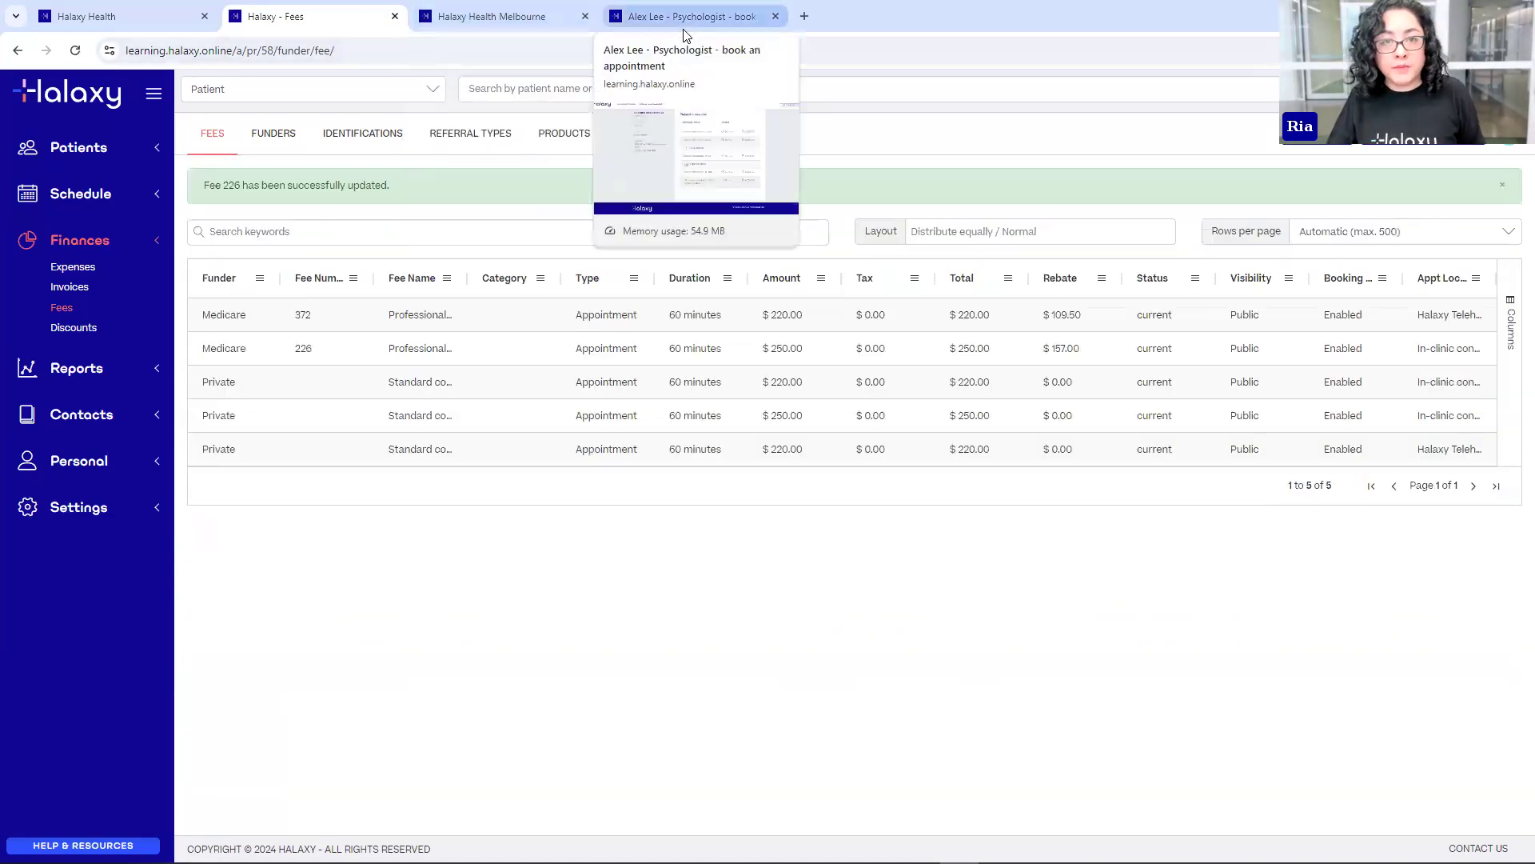
# - Switch to the public booking page and scroll through its services grouped by location
pyautogui.click(684, 30)
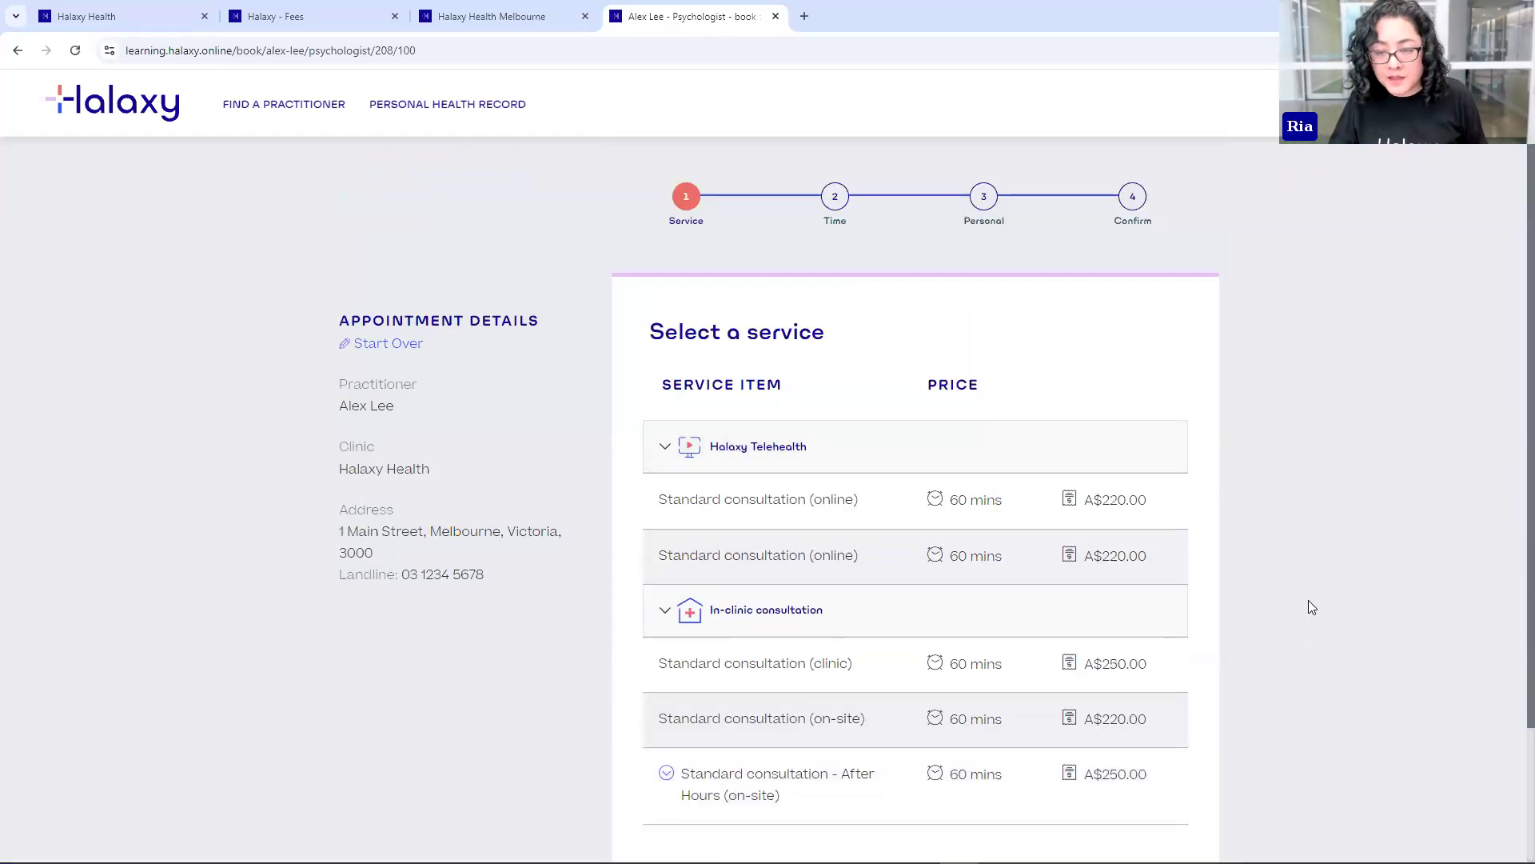
pyautogui.scroll(-2, 1309, 603)
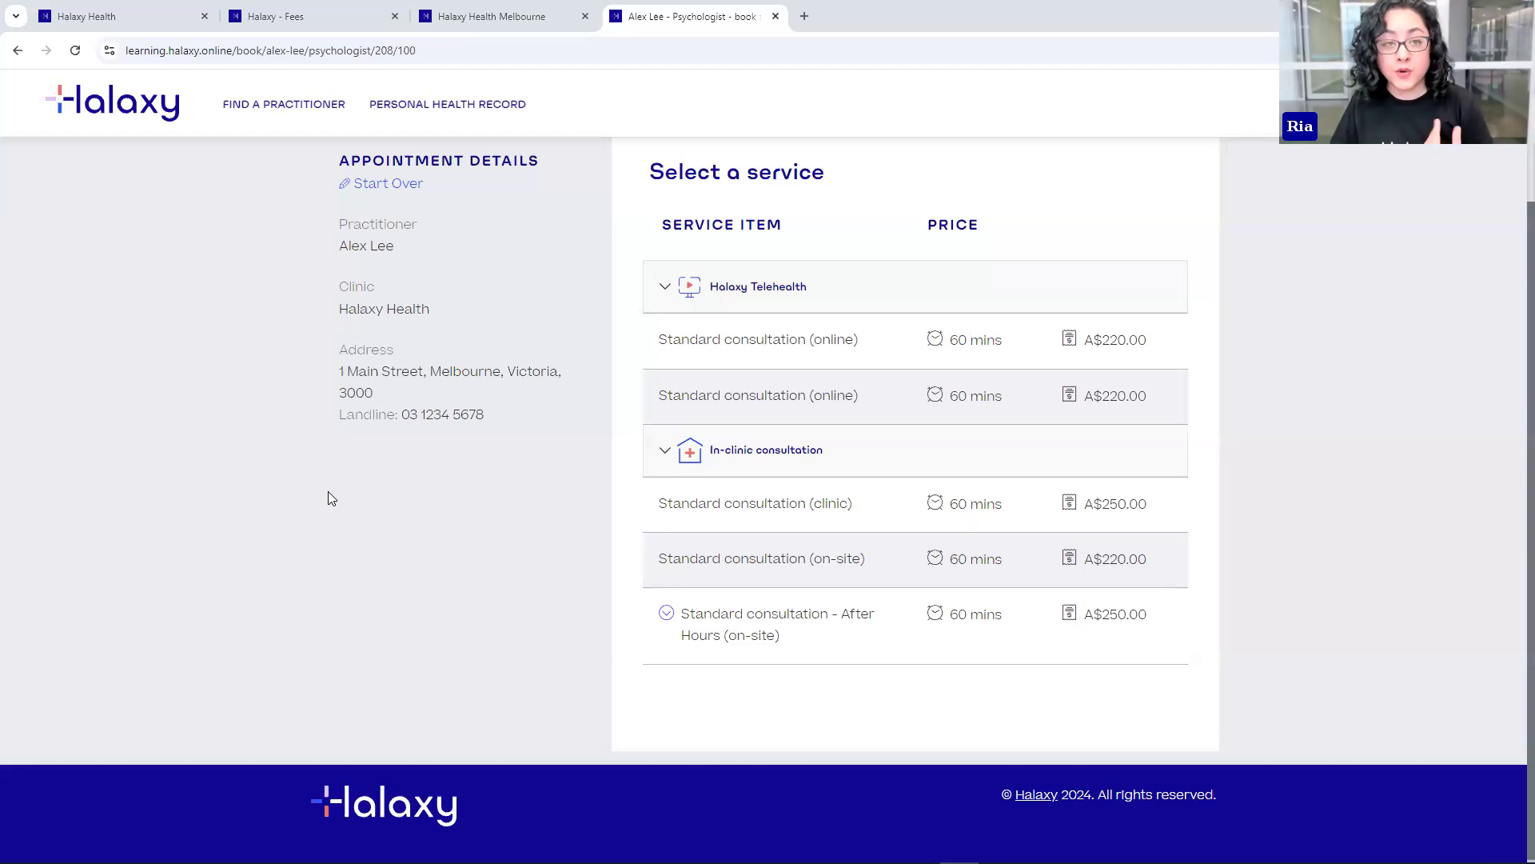
# - Go from the fees list to the General settings page
pyautogui.click(320, 16)
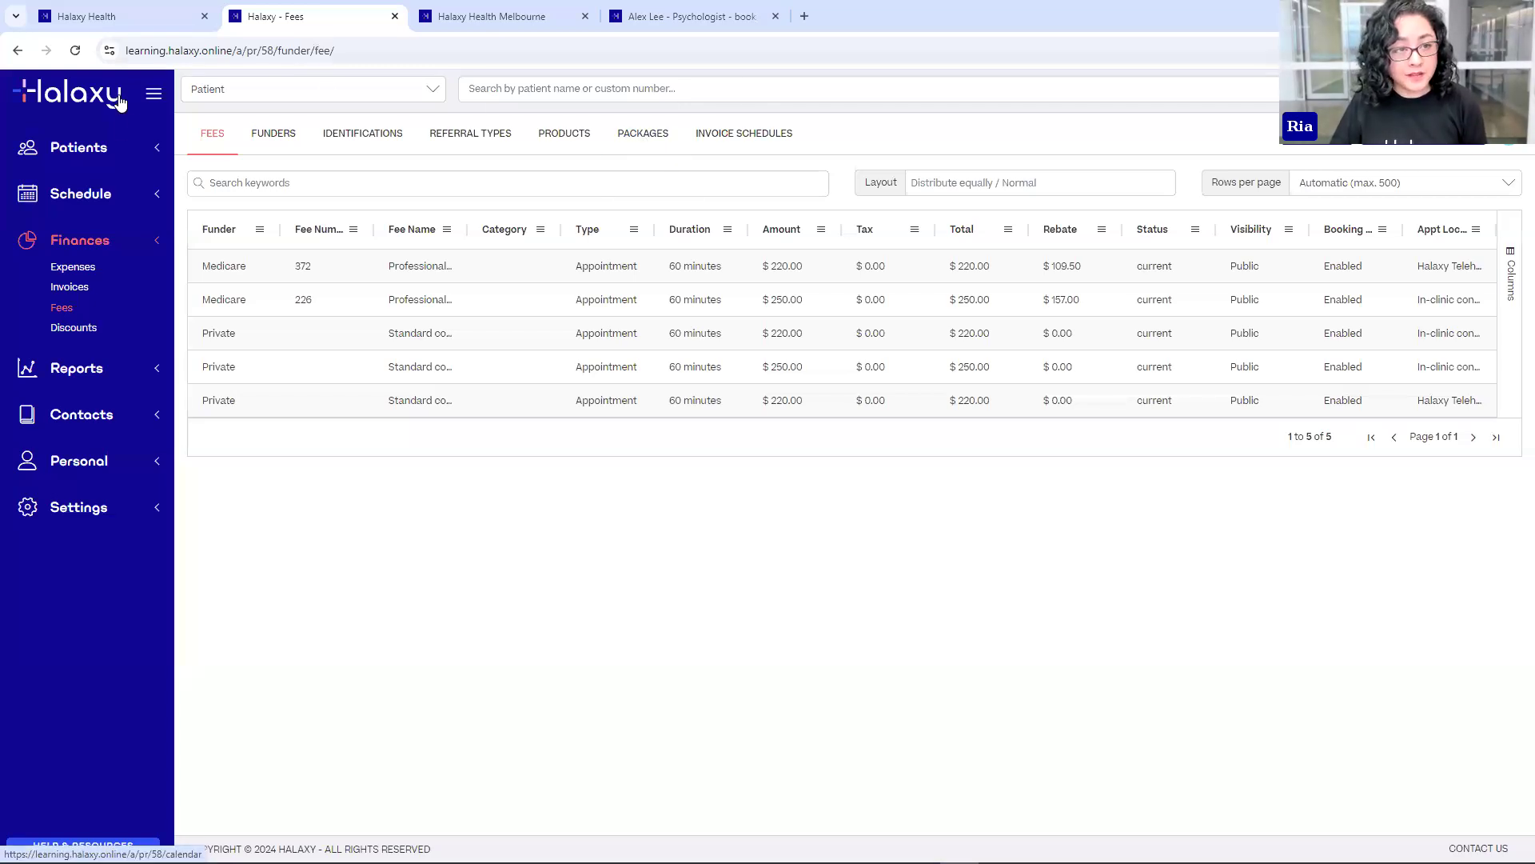
pyautogui.click(130, 519)
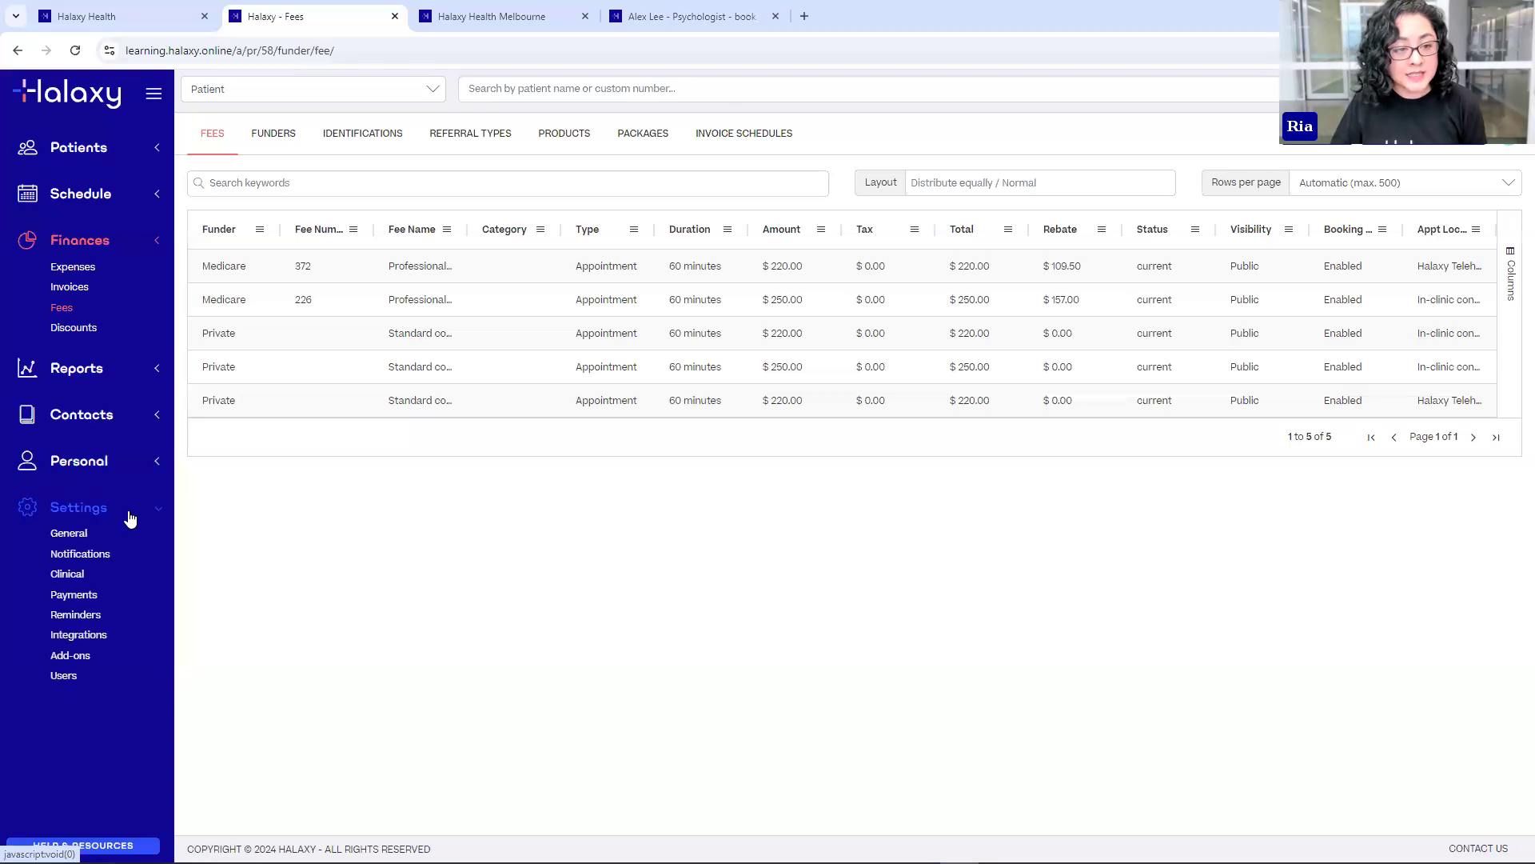
pyautogui.click(72, 535)
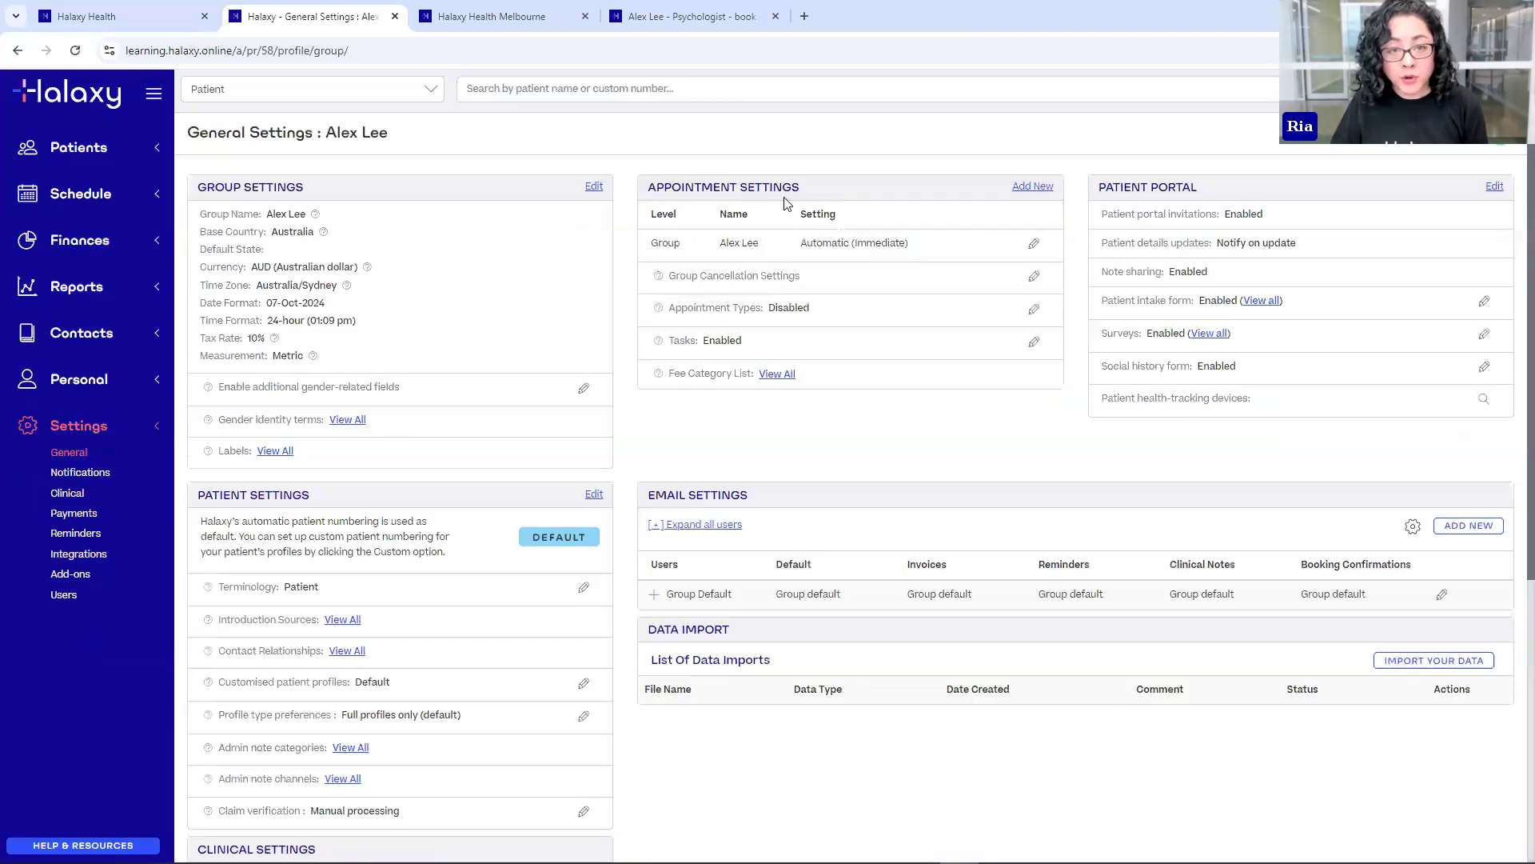
pyautogui.tripleClick(784, 203)
pyautogui.moveTo(677, 308); pyautogui.dragTo(741, 311)
pyautogui.click(742, 310)
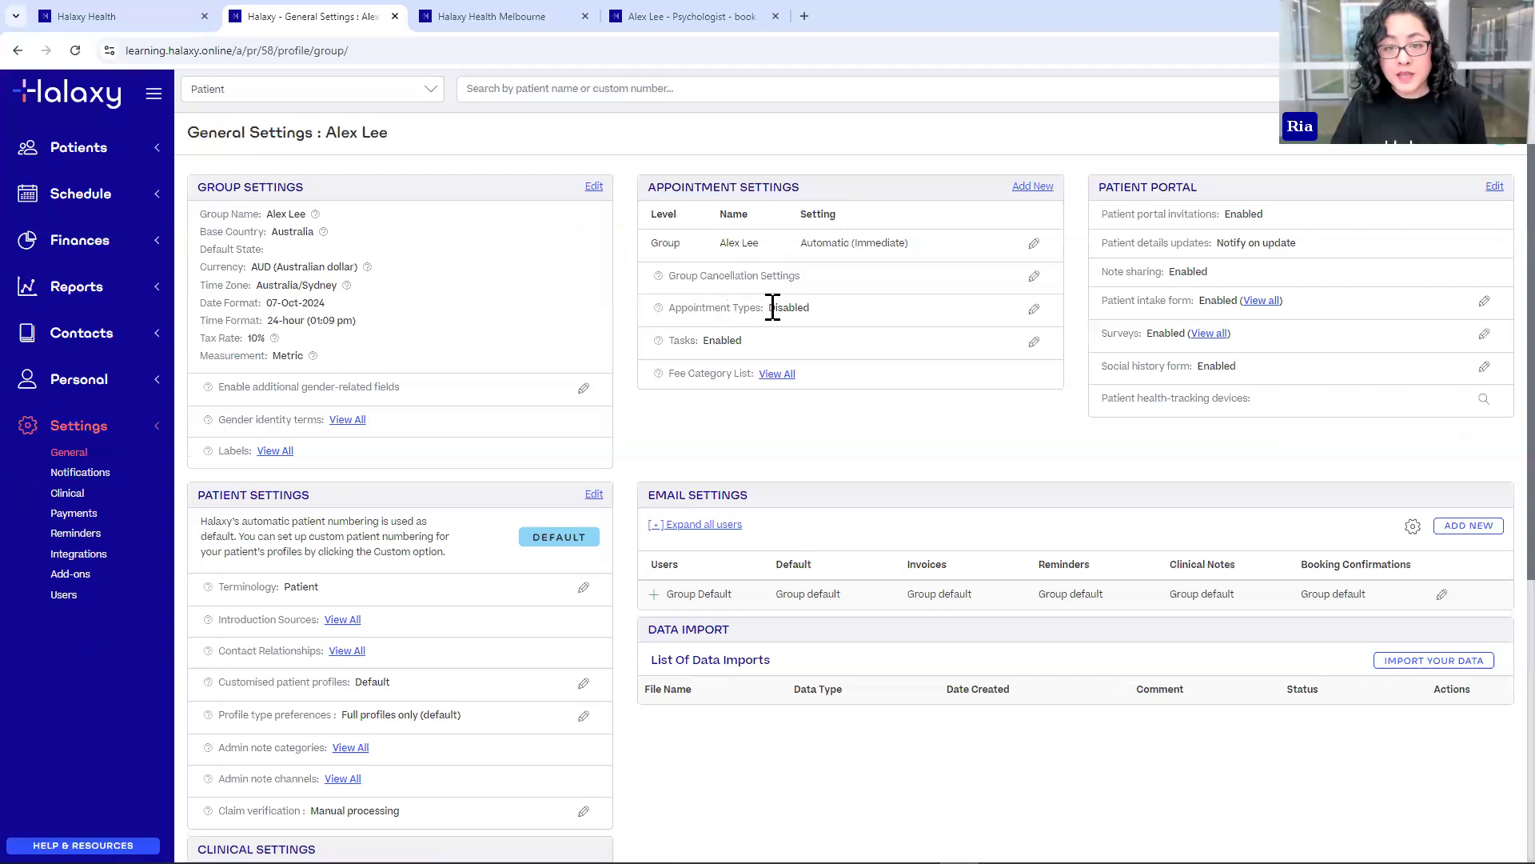
# - Enable and save the Appointment Types feature, then view the appointment types list
pyautogui.click(1032, 314)
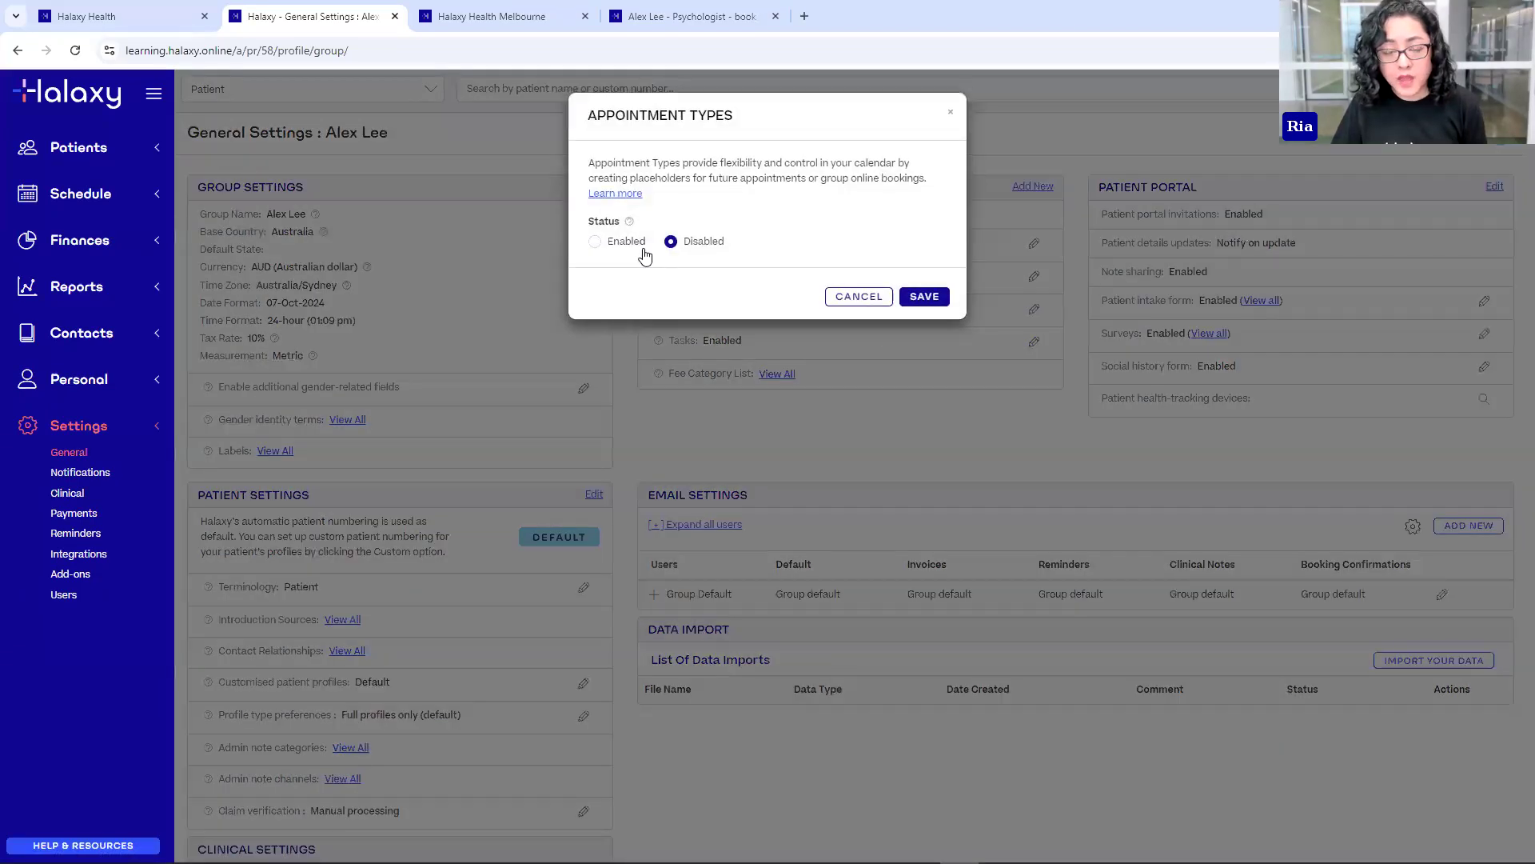
pyautogui.click(633, 247)
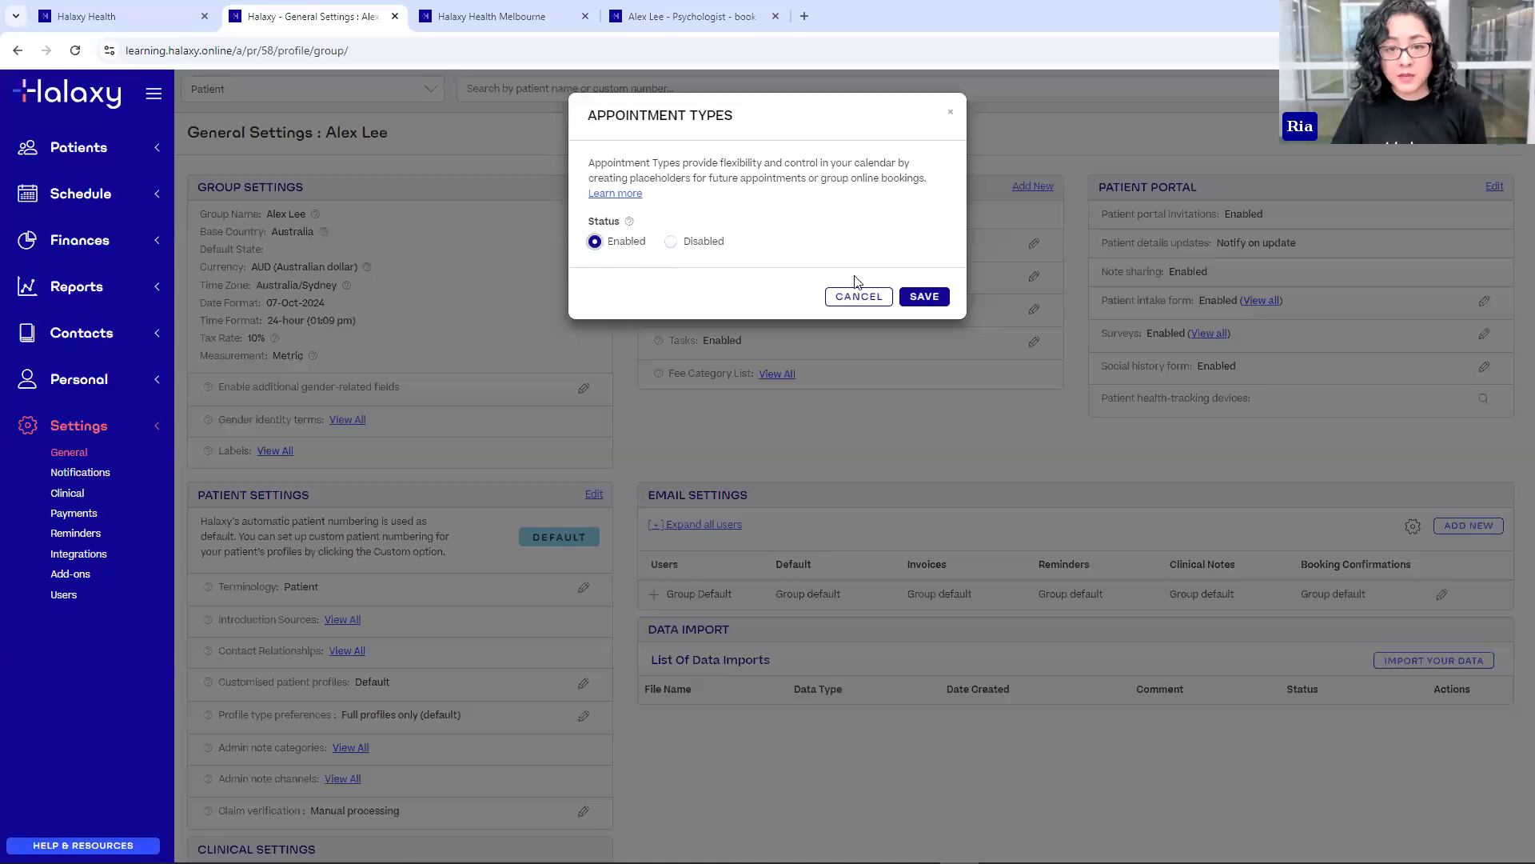
pyautogui.click(937, 303)
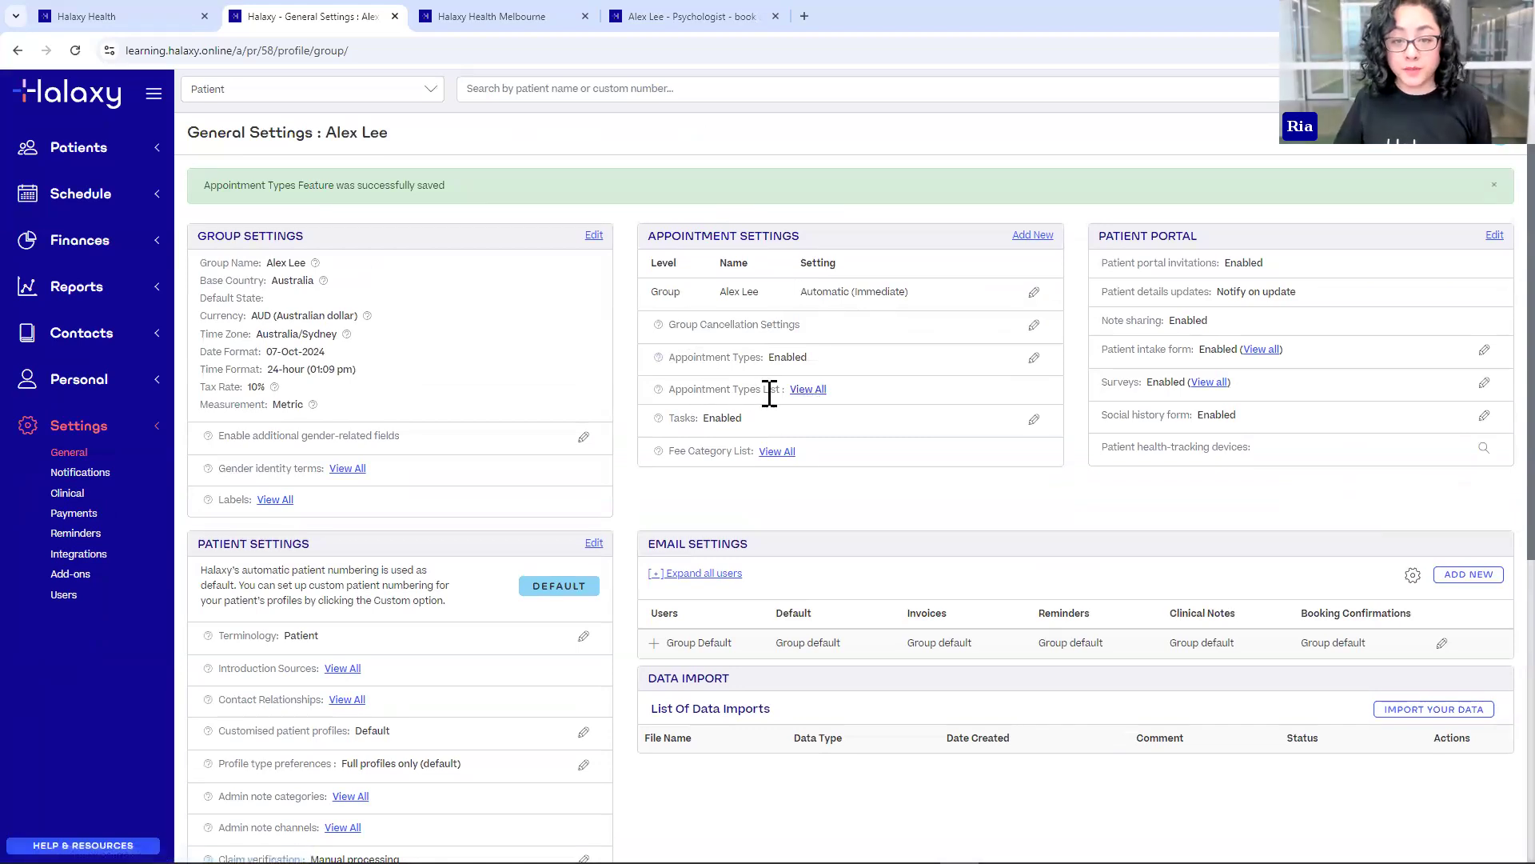
pyautogui.click(817, 392)
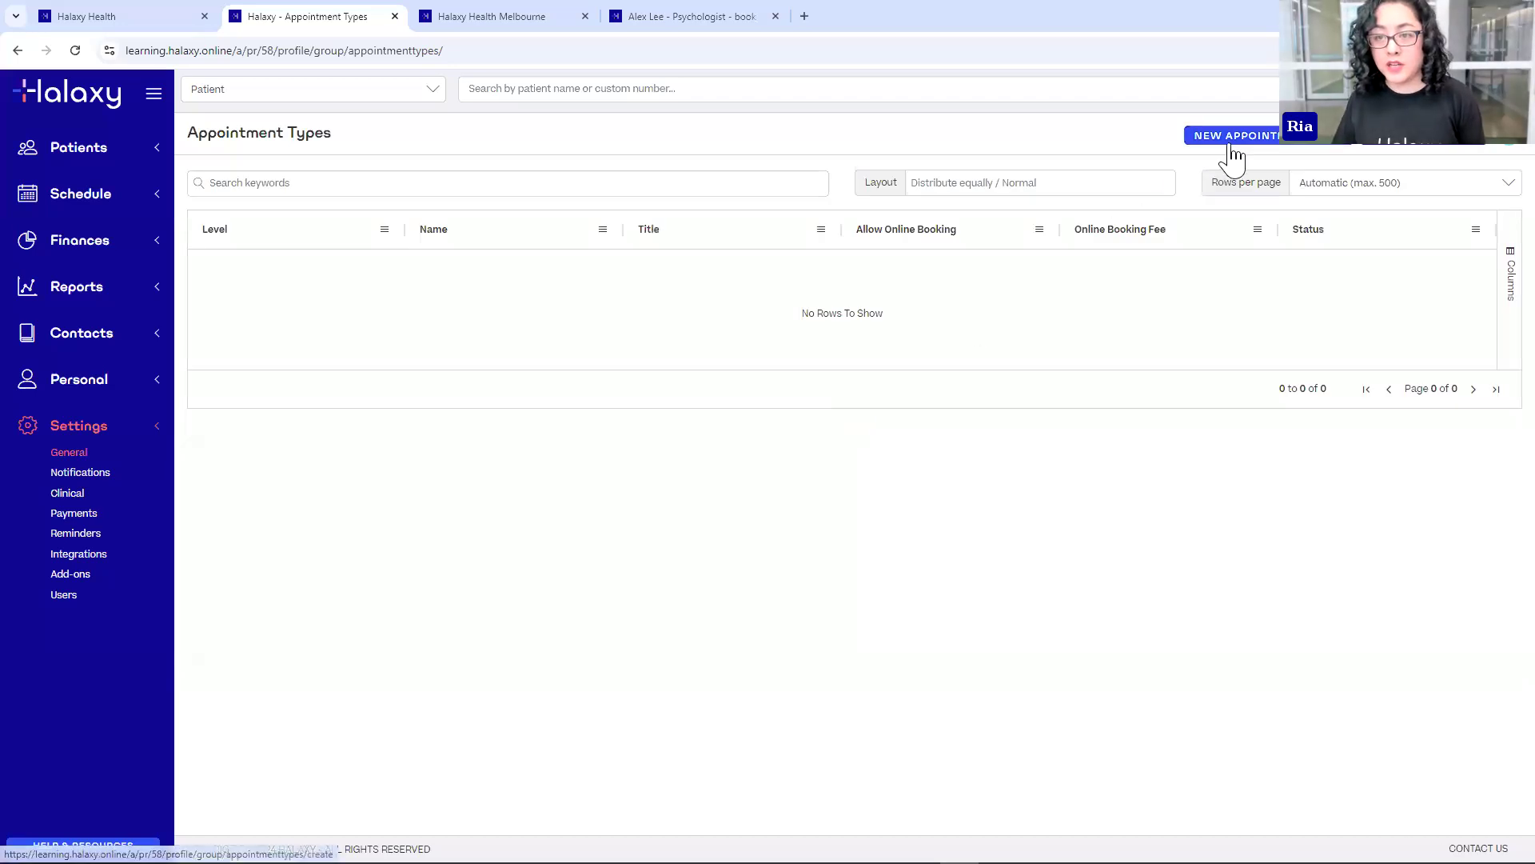
# - Create an appointment type titled Group Therapy, bookable online at any bookable appointment time
pyautogui.click(1272, 137)
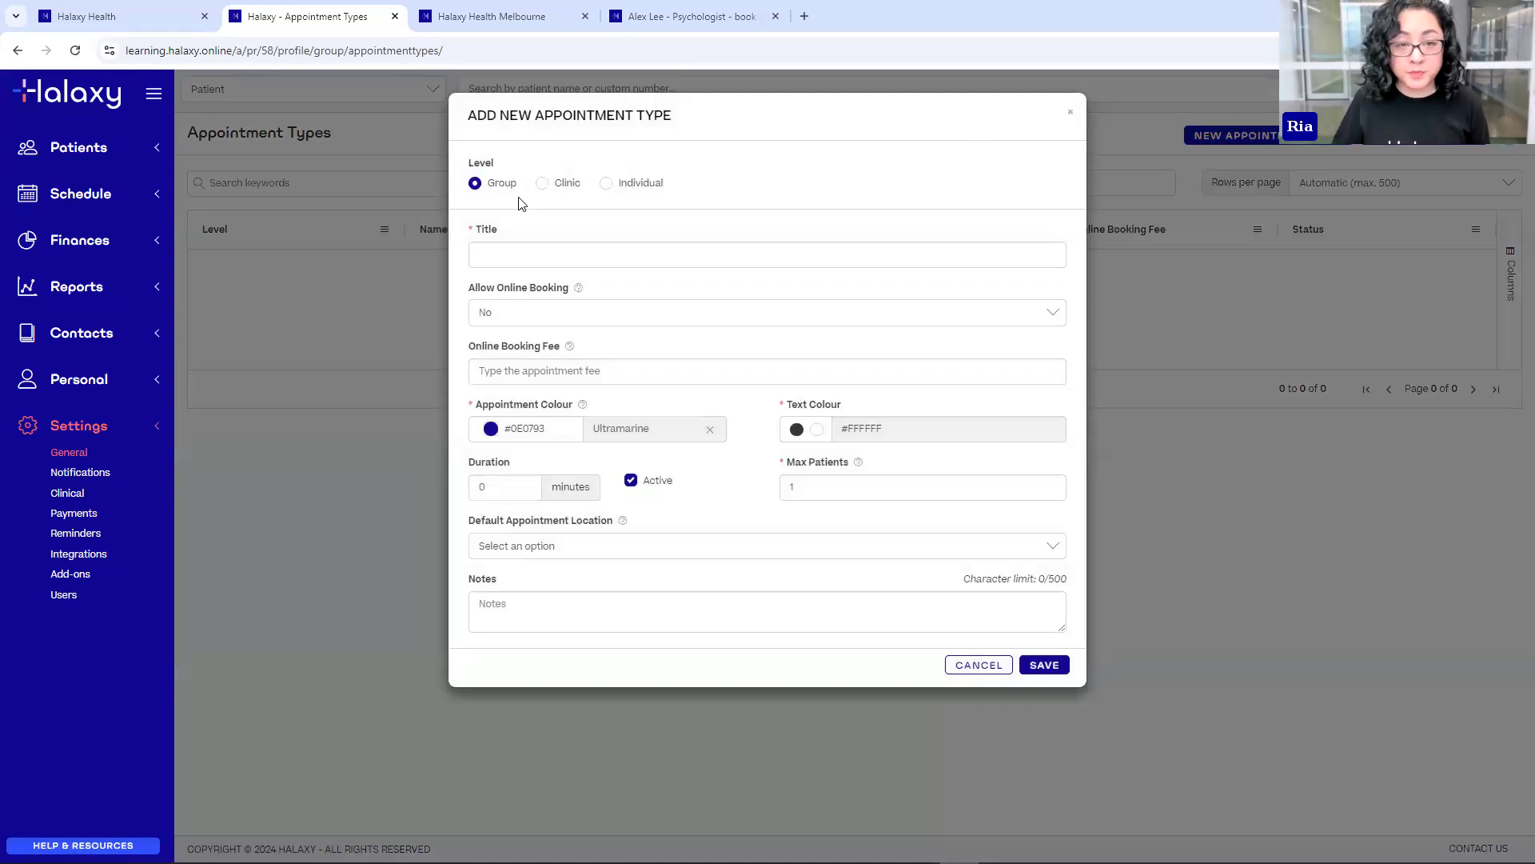
pyautogui.click(493, 256)
pyautogui.write('Group Therapy')
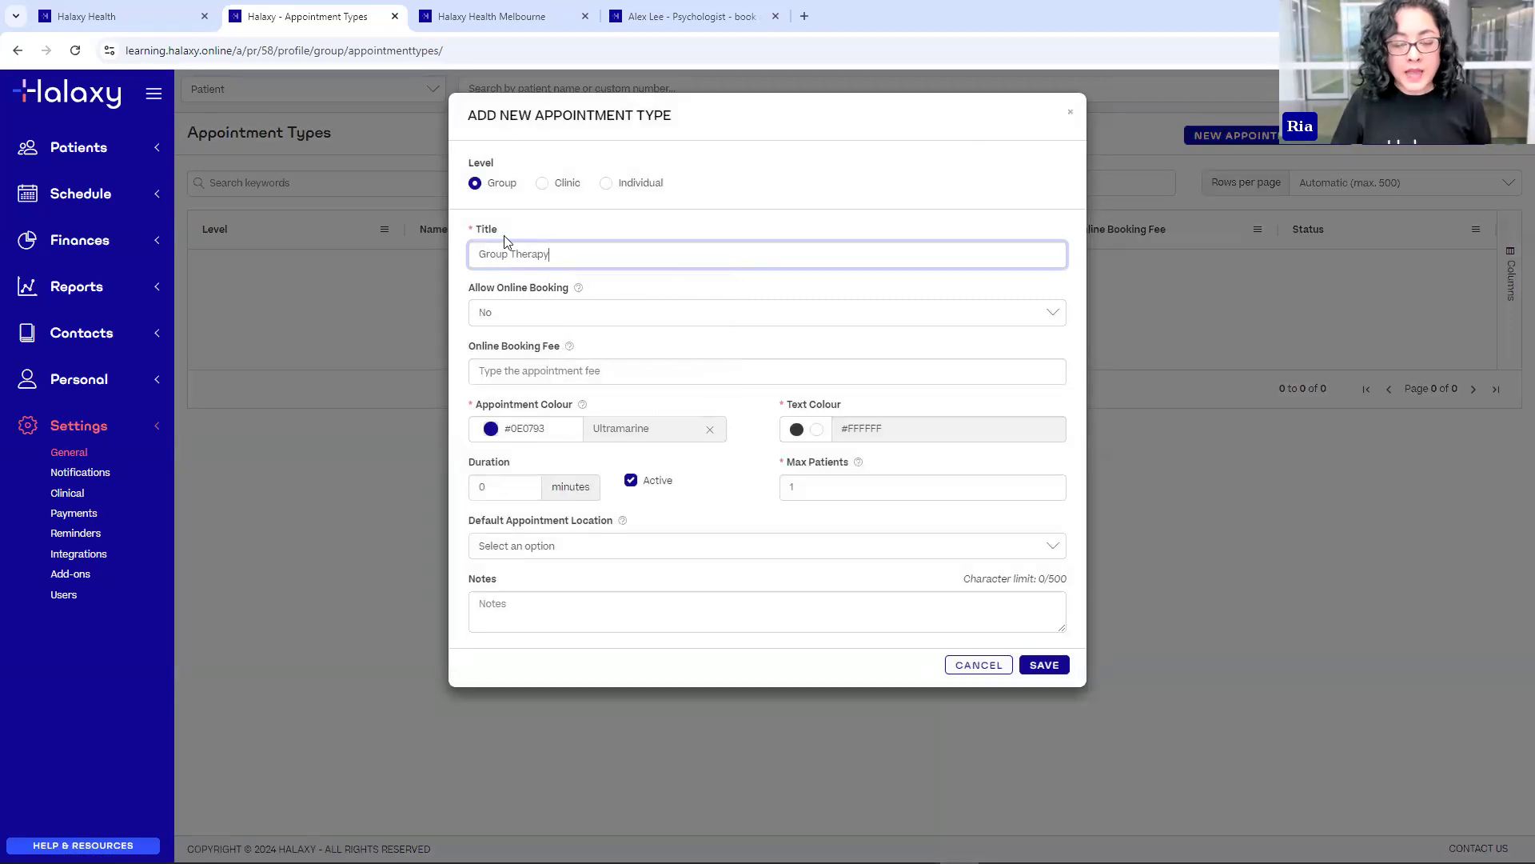
pyautogui.click(595, 222)
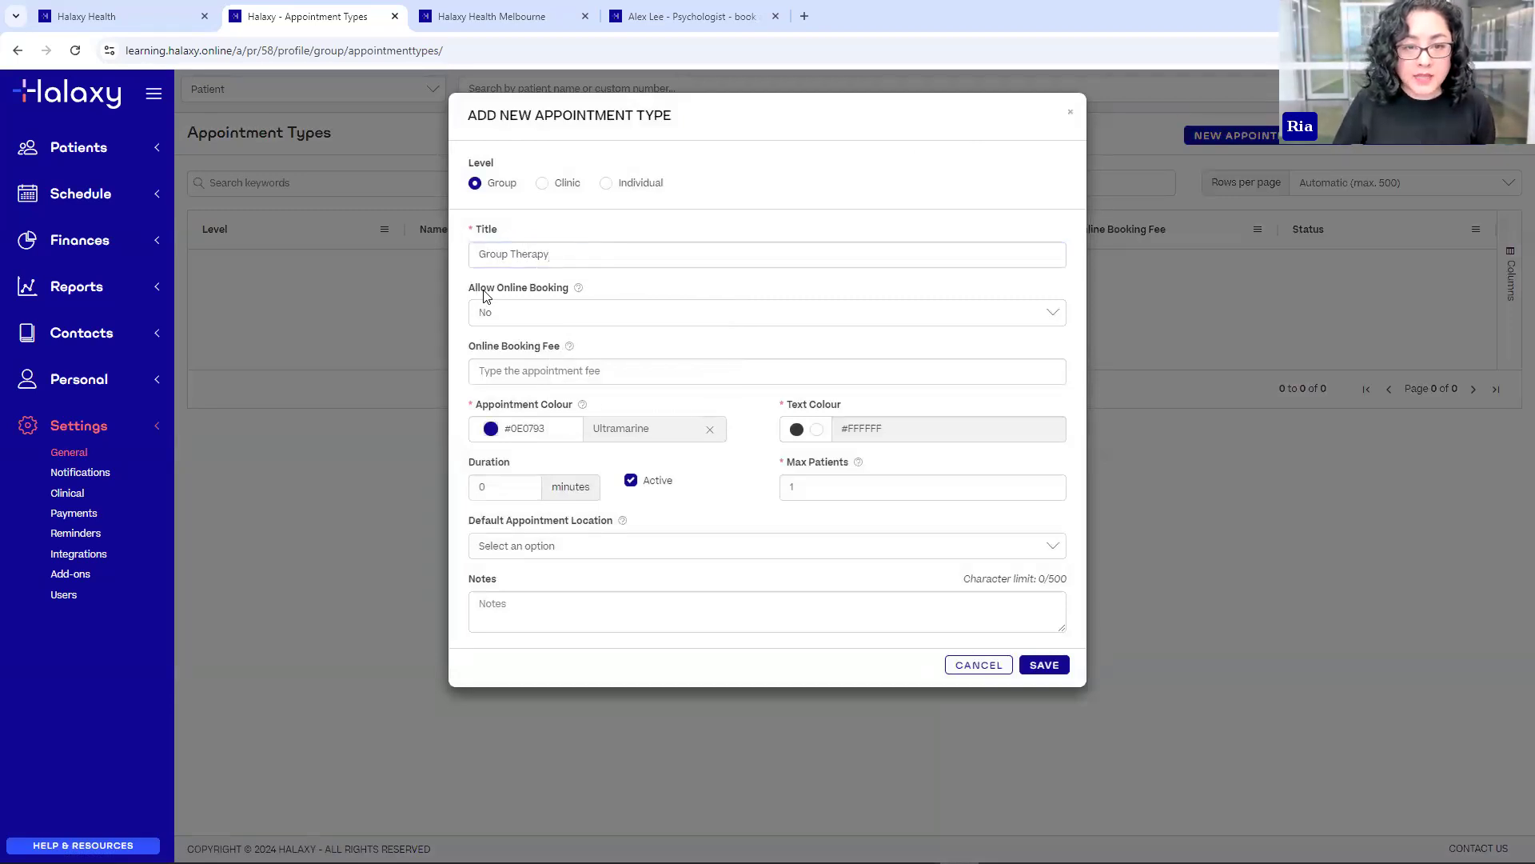
pyautogui.click(620, 314)
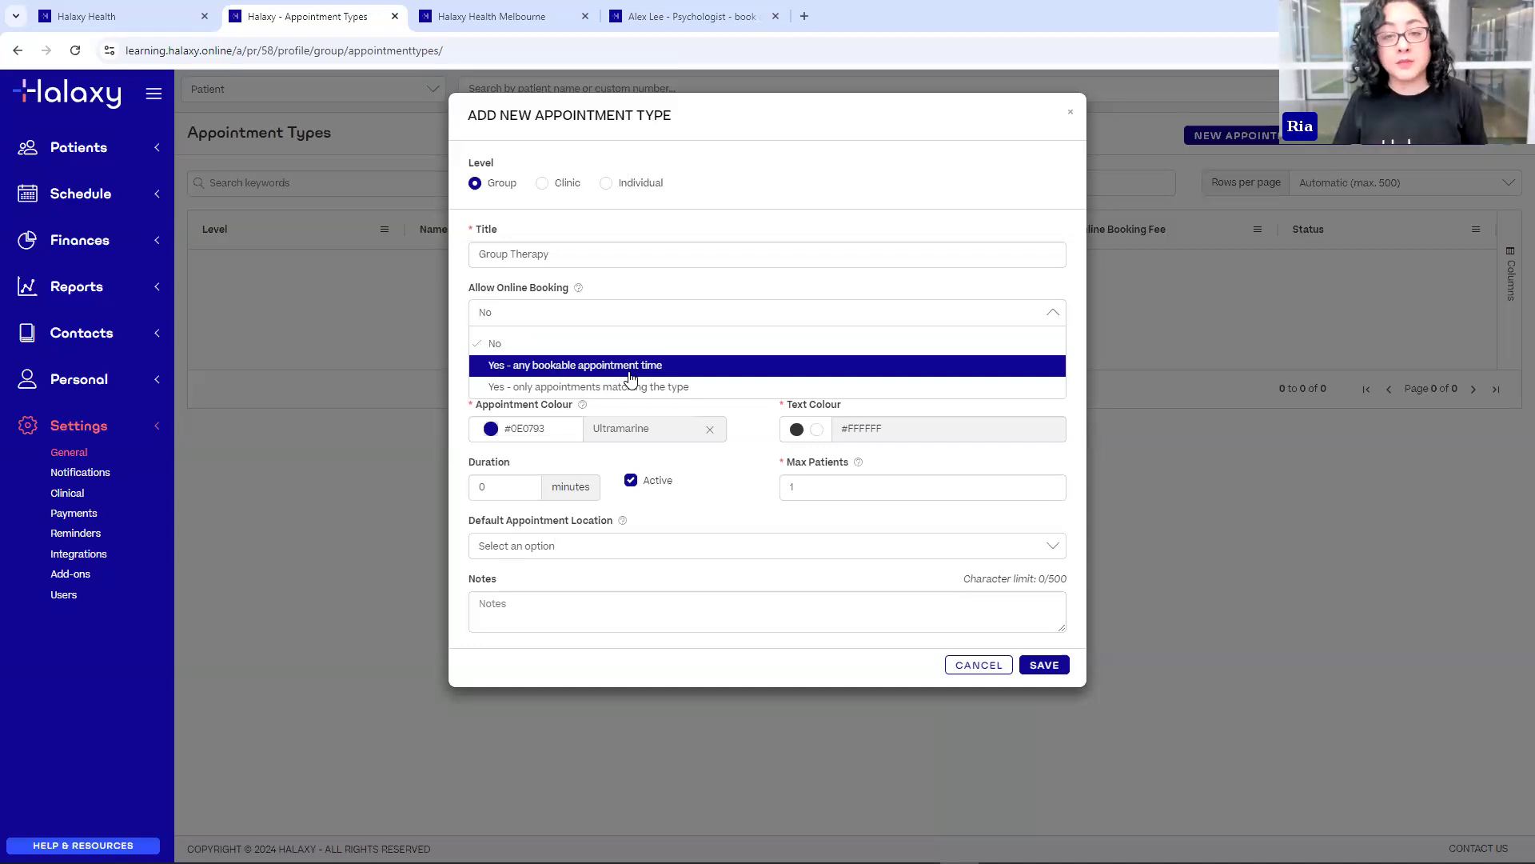
pyautogui.click(602, 366)
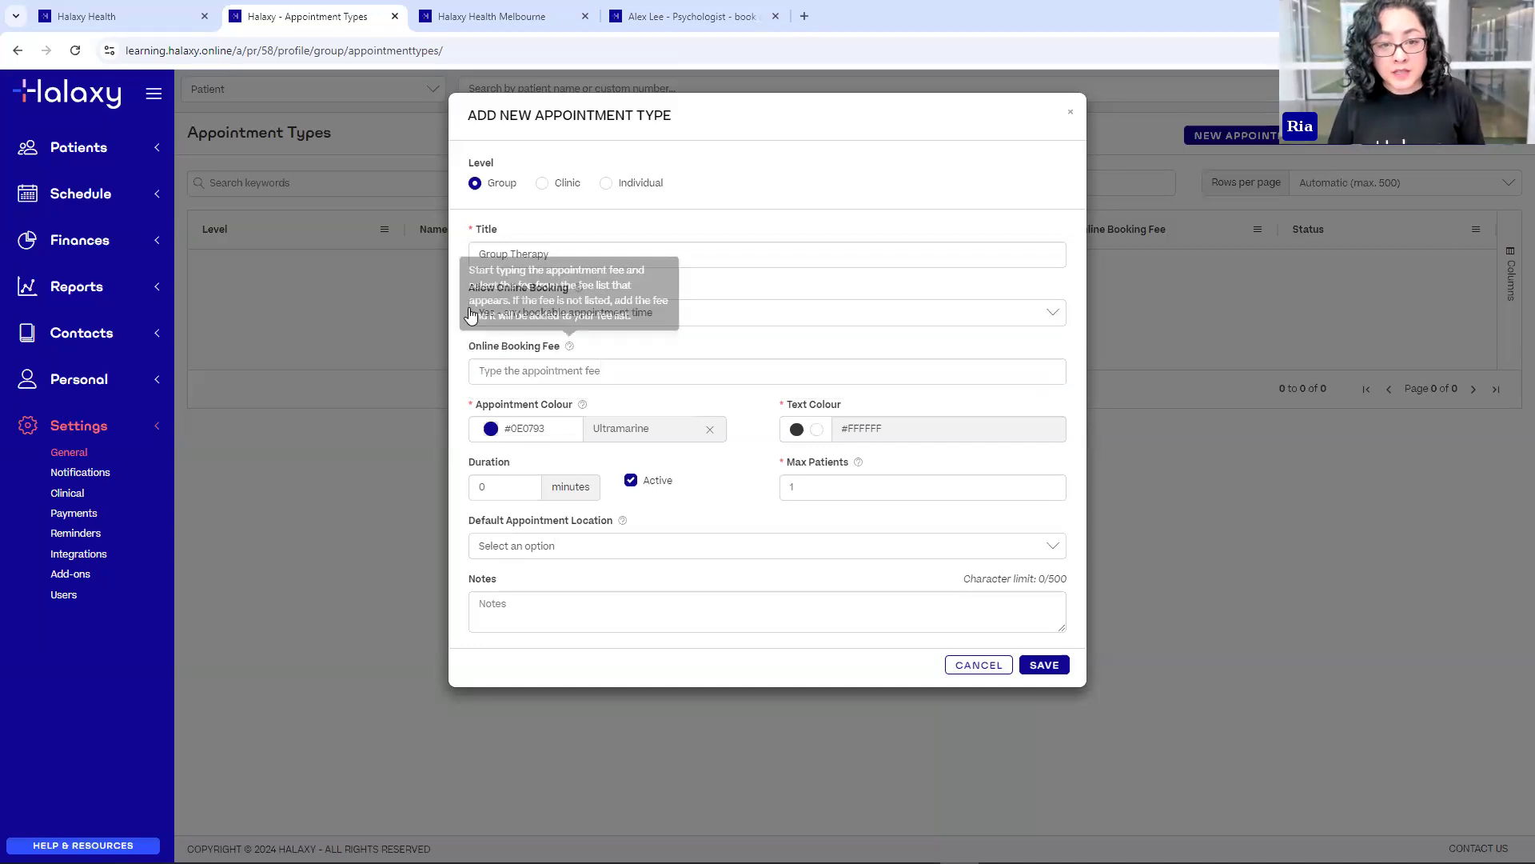
pyautogui.click(701, 366)
# - Choose Medicare fee 372 as the booking fee and Your Pink as the colour
pyautogui.write('telehealth')
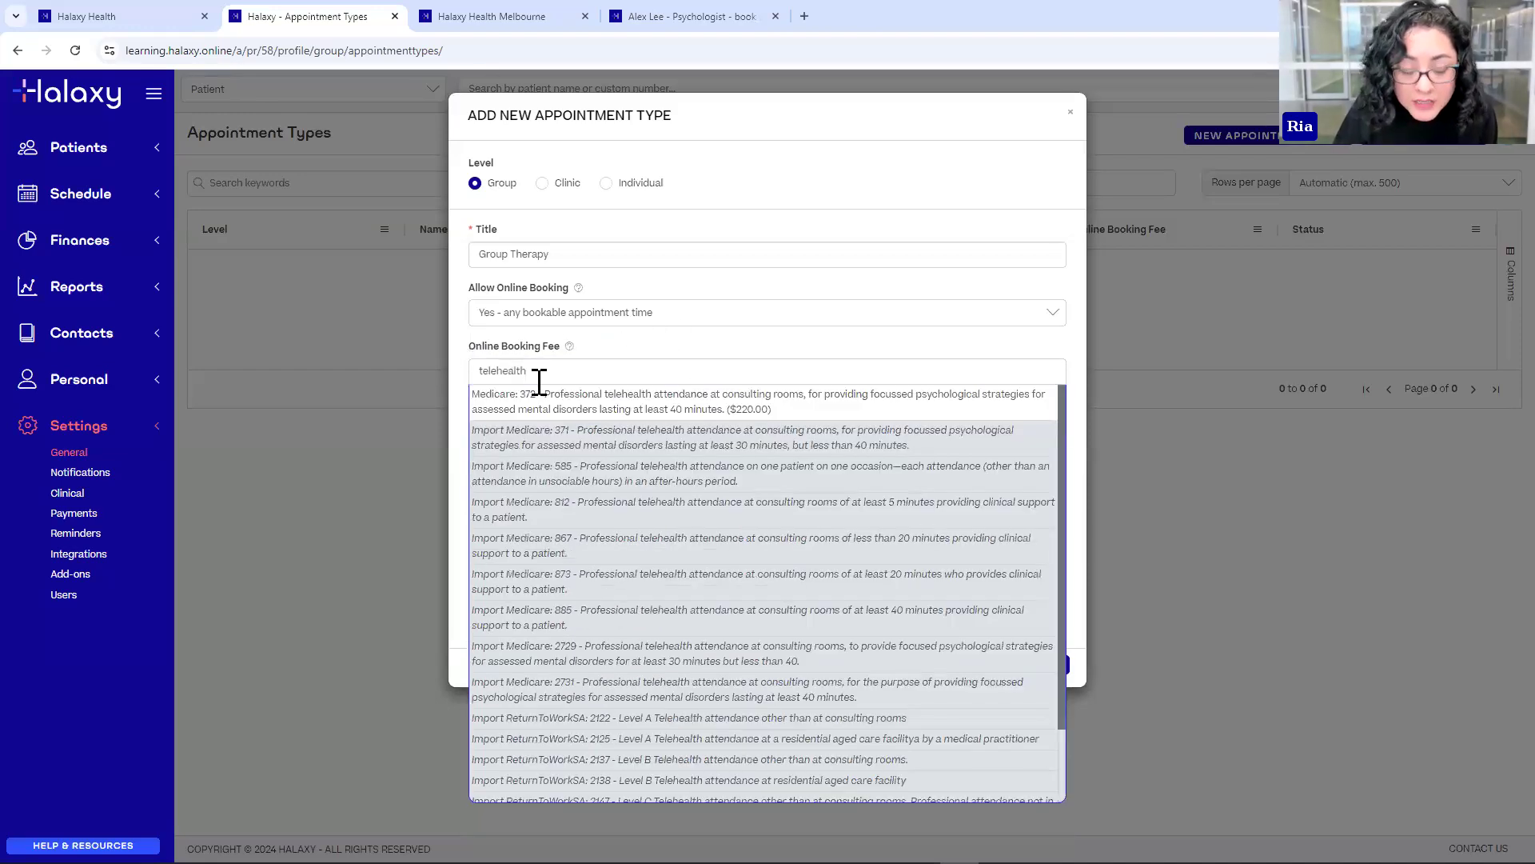
pyautogui.click(504, 399)
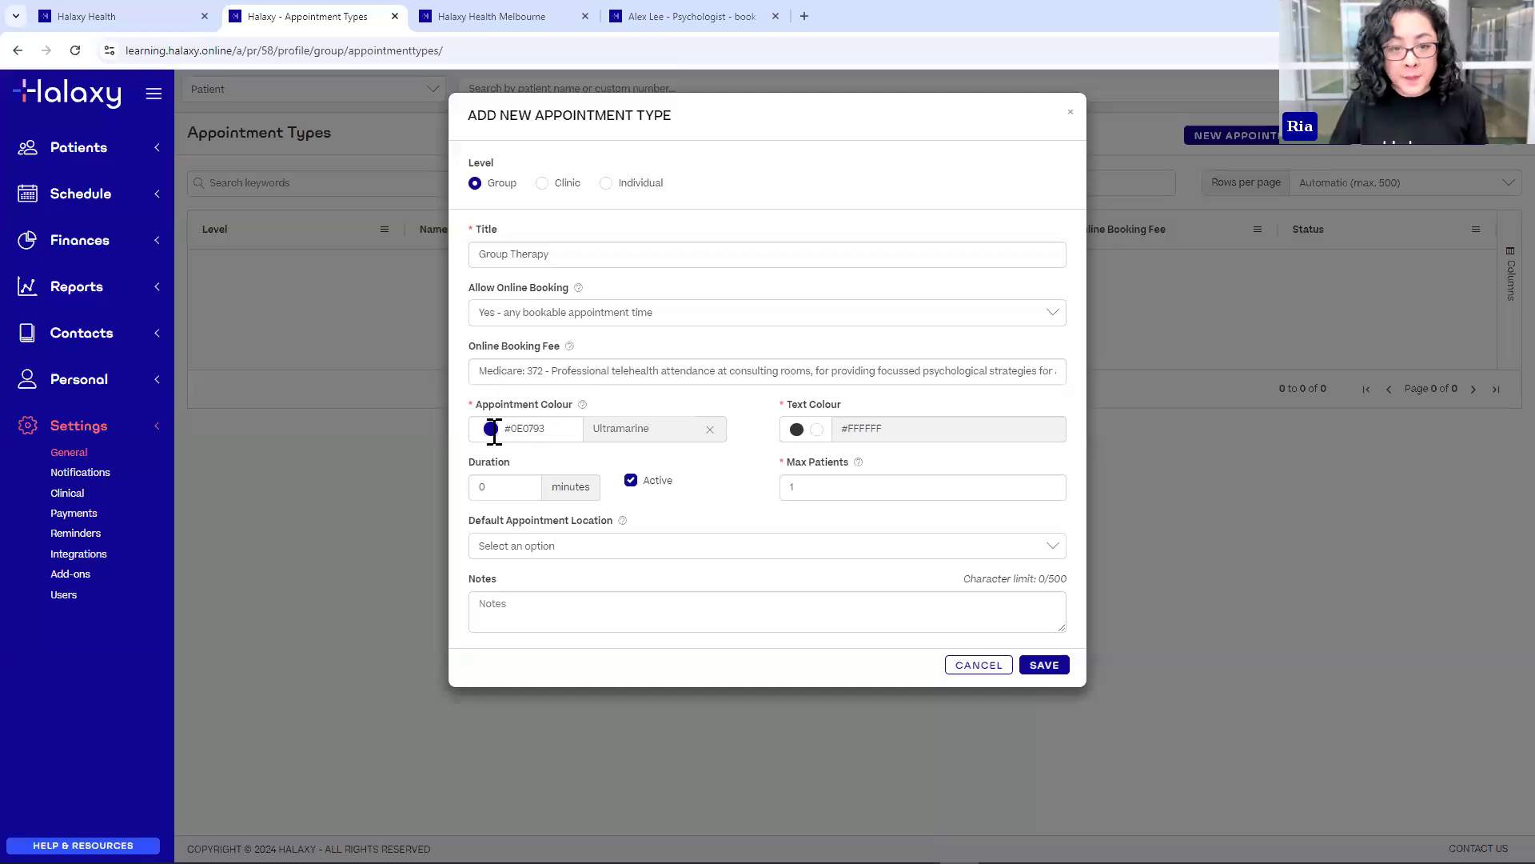
pyautogui.click(490, 429)
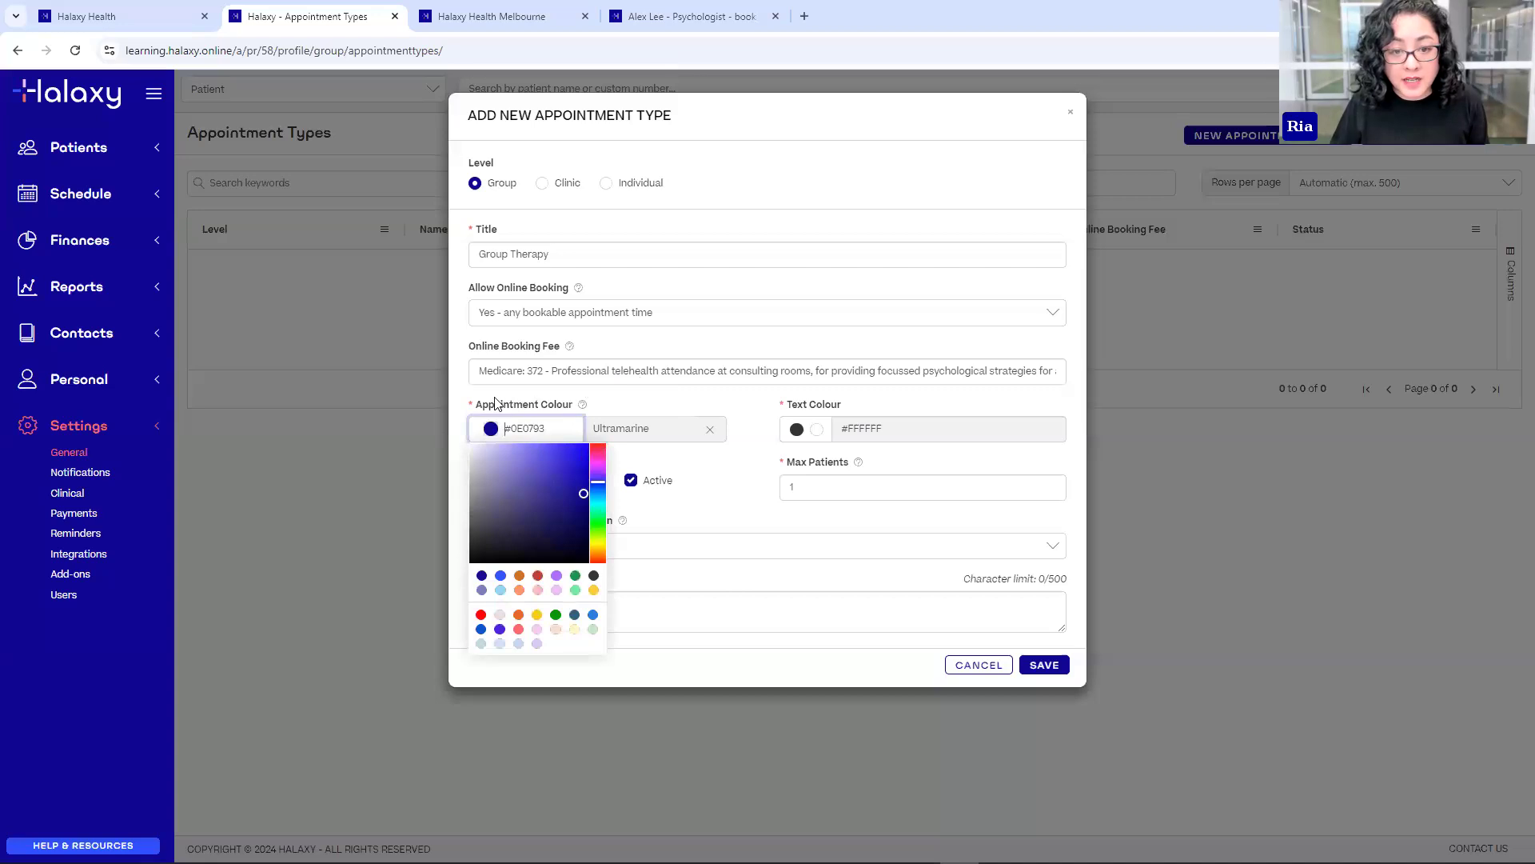
pyautogui.click(537, 591)
pyautogui.click(797, 432)
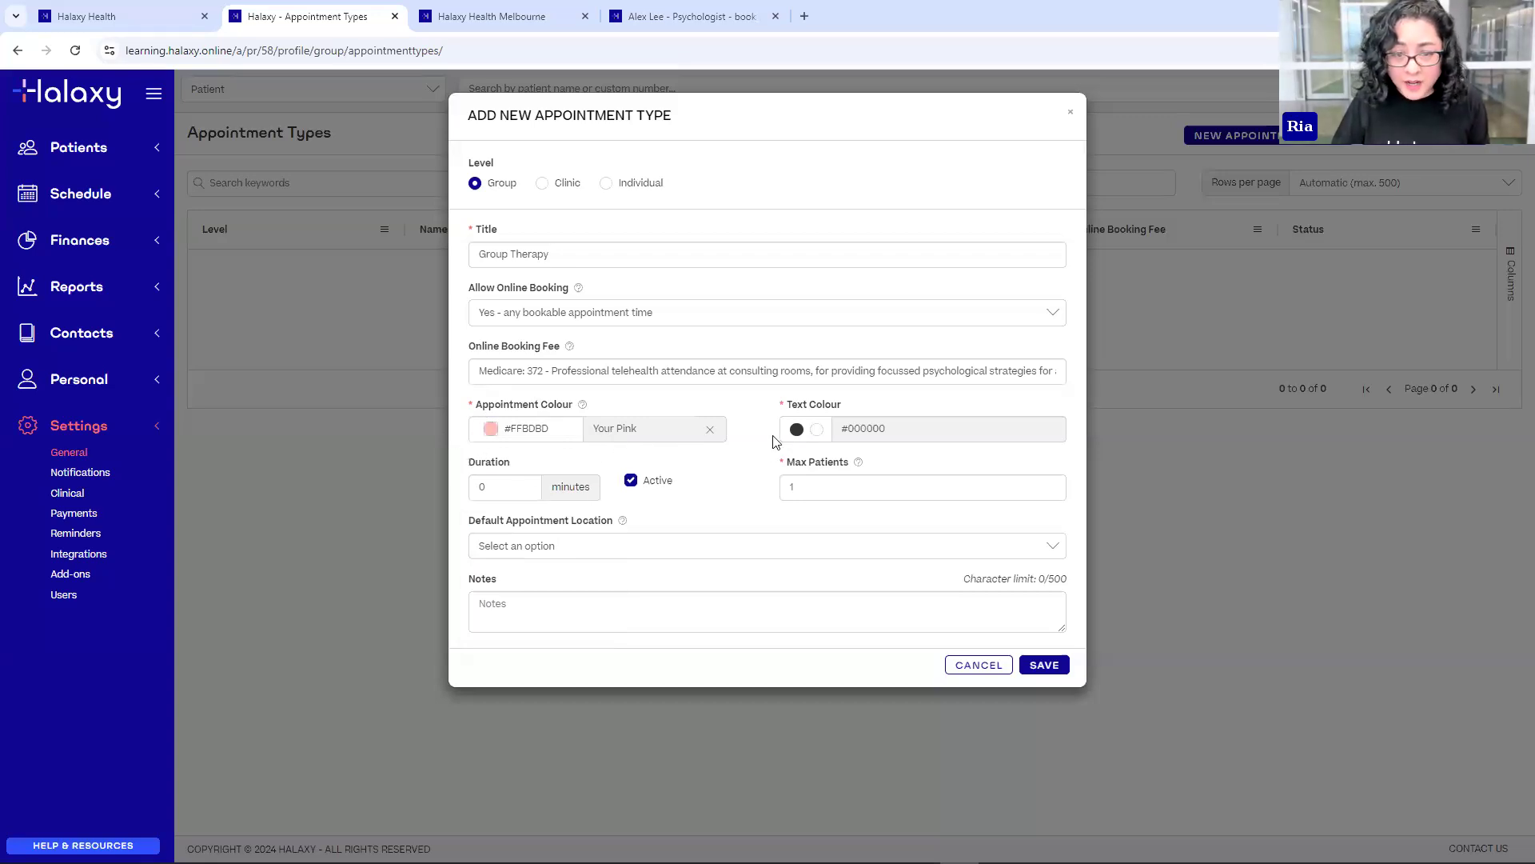
# - Set the duration to 60 minutes and the maximum patients to 3
pyautogui.click(505, 491)
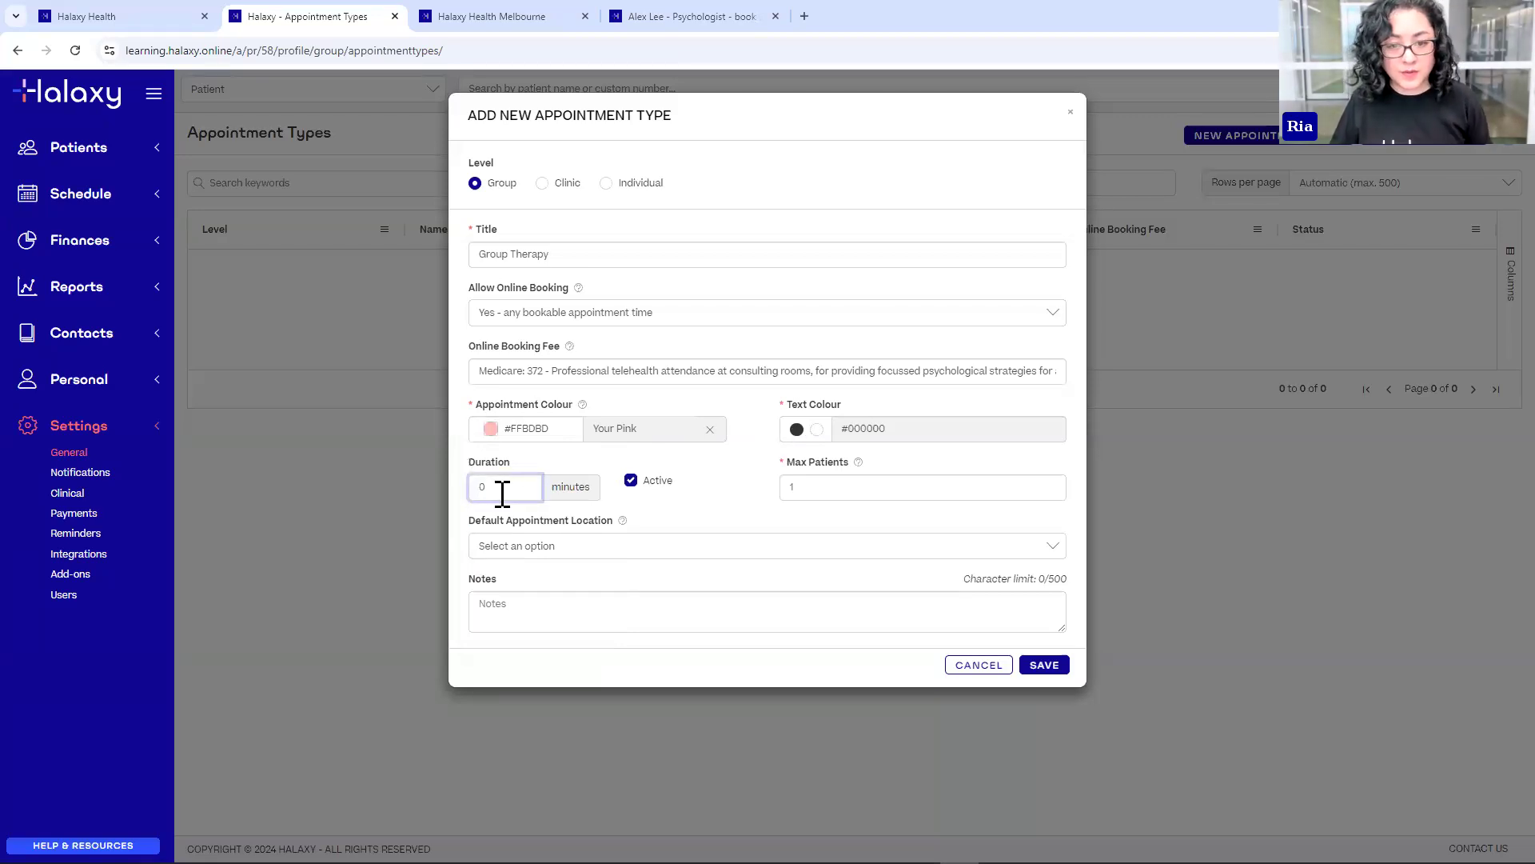
pyautogui.write('6')
pyautogui.click(763, 497)
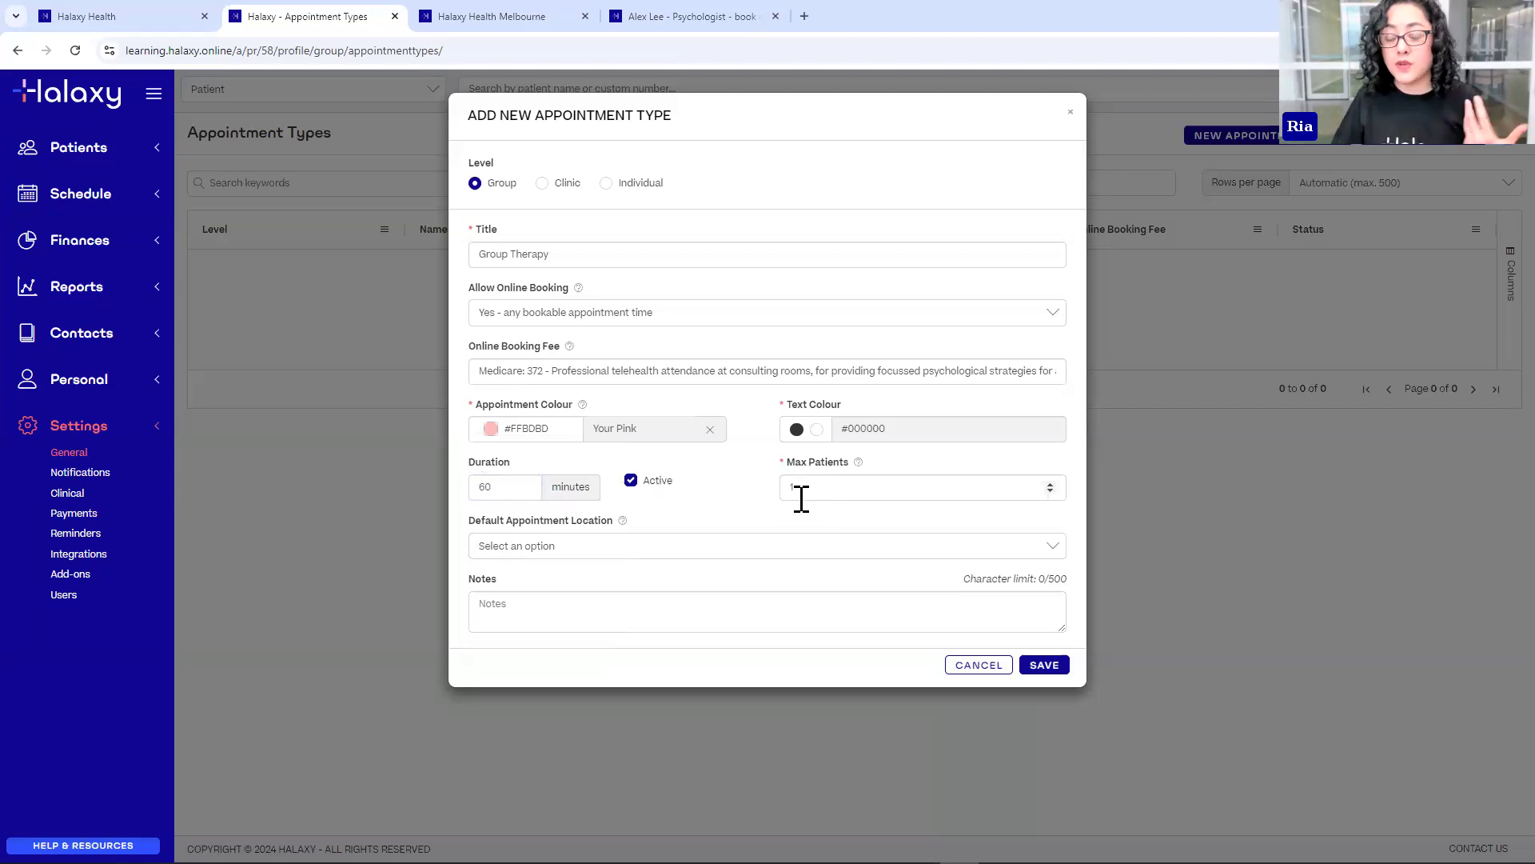
pyautogui.doubleClick(794, 490)
pyautogui.write('3')
pyautogui.click(746, 501)
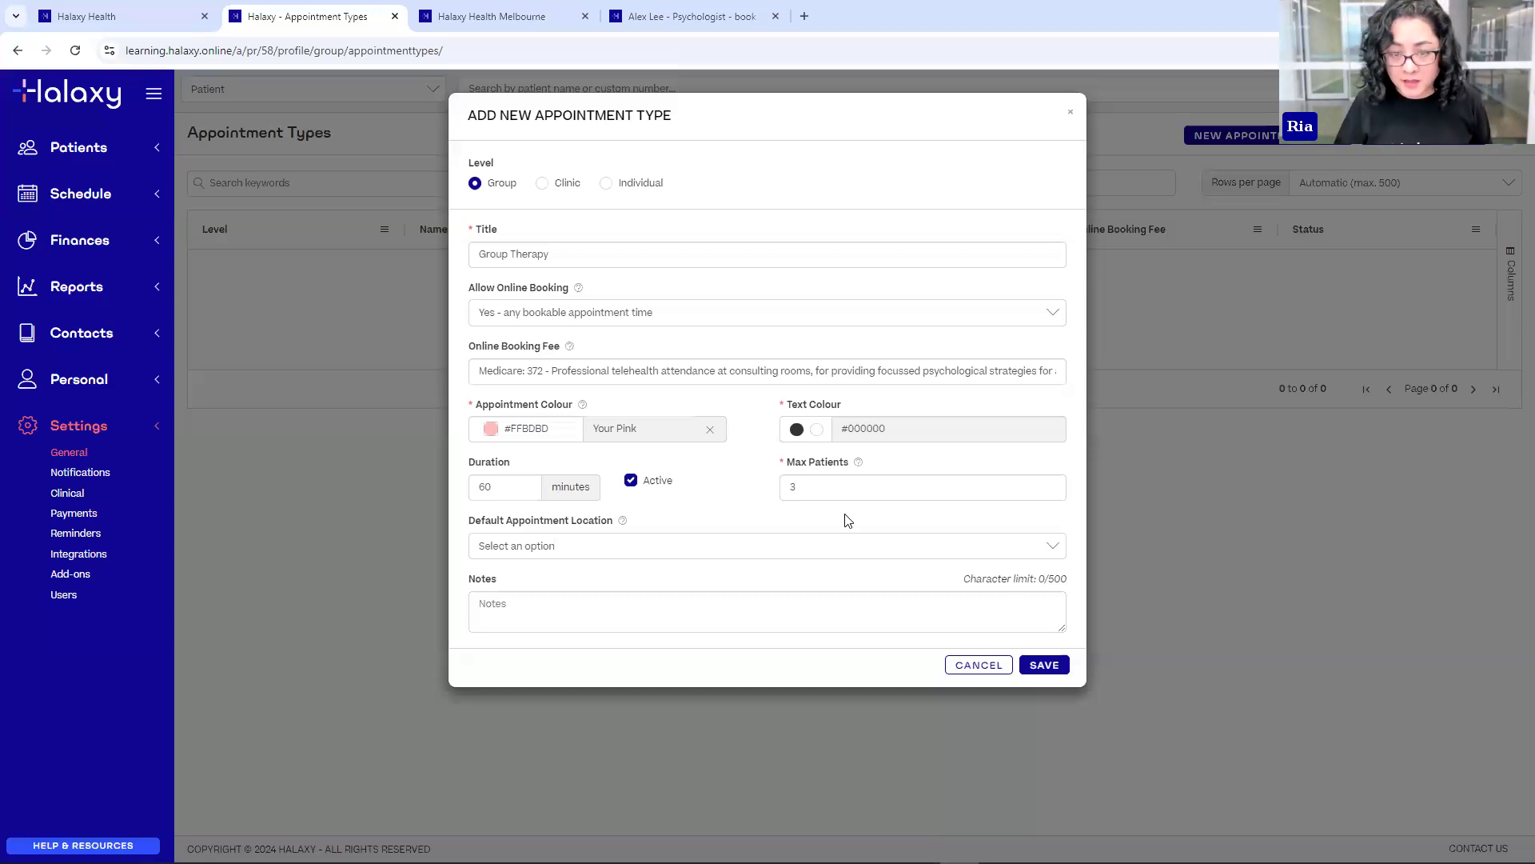
pyautogui.click(804, 486)
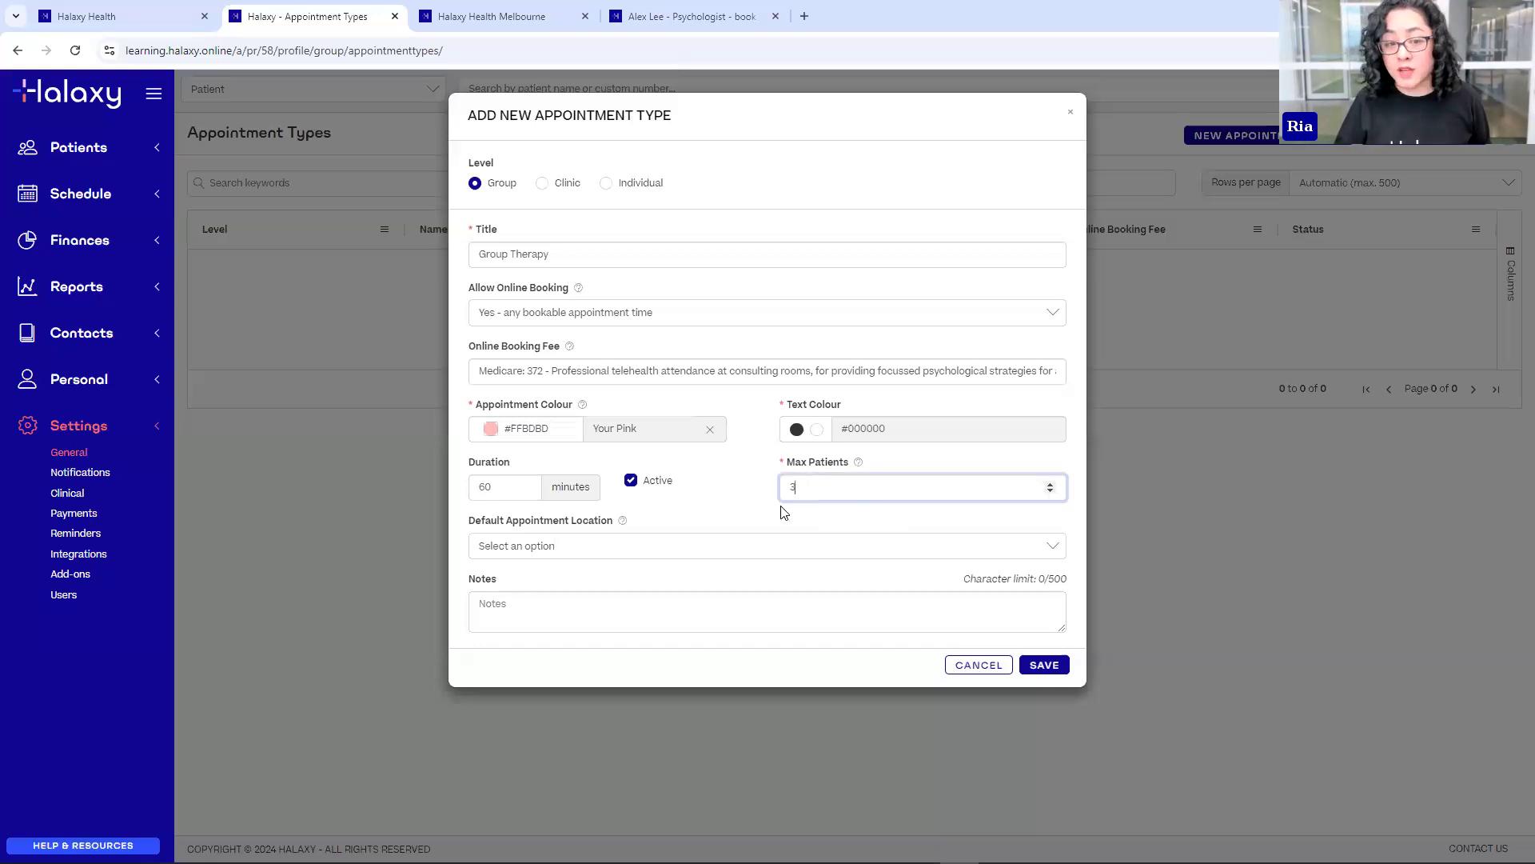
pyautogui.click(716, 518)
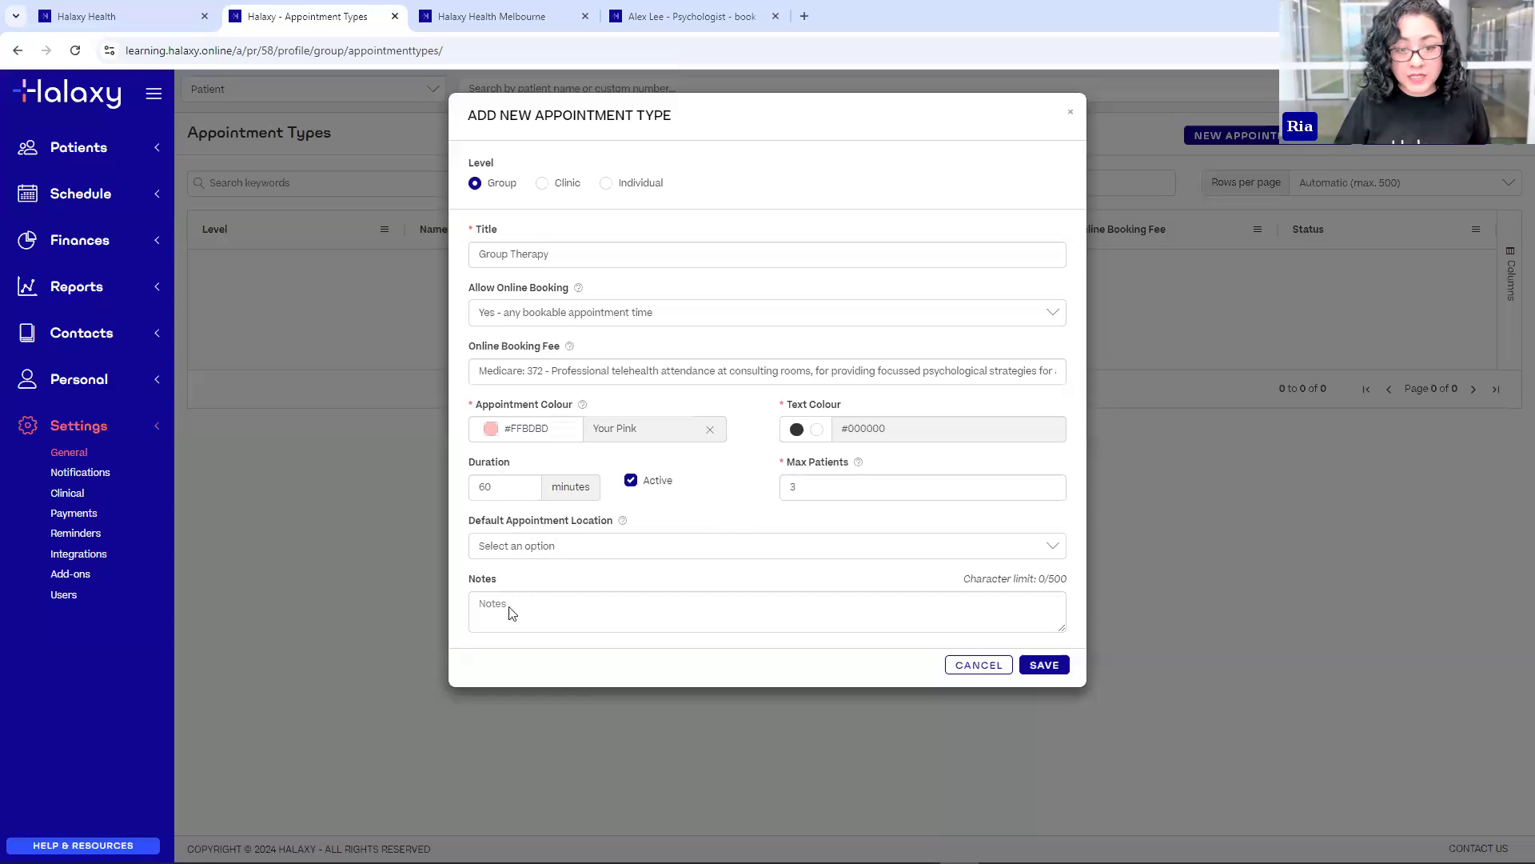
# - Make Halaxy Telehealth the default location and save the Group Therapy type
pyautogui.click(528, 552)
pyautogui.click(564, 663)
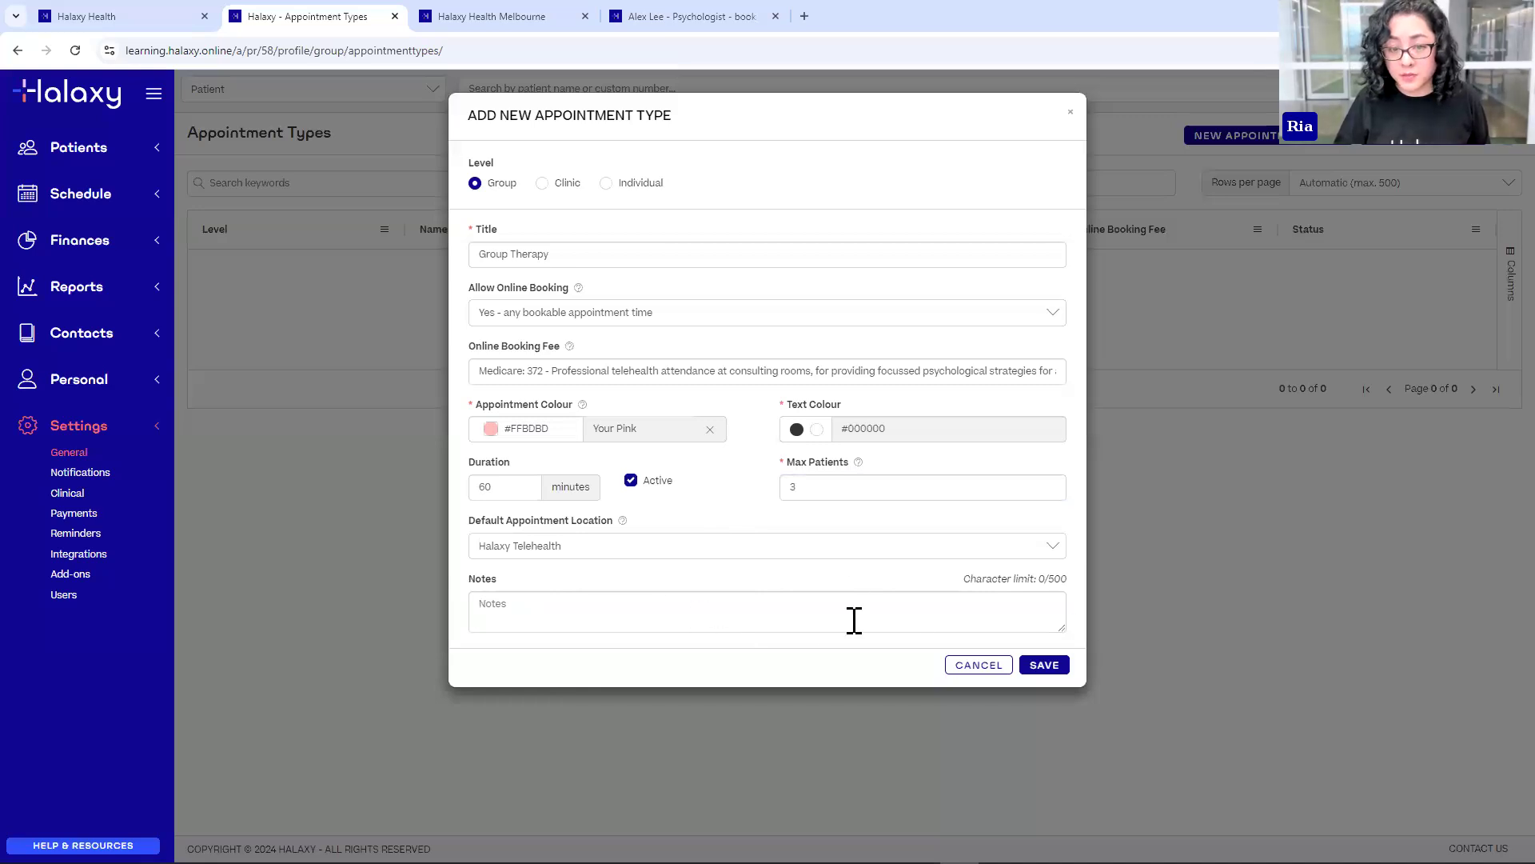
pyautogui.click(1044, 665)
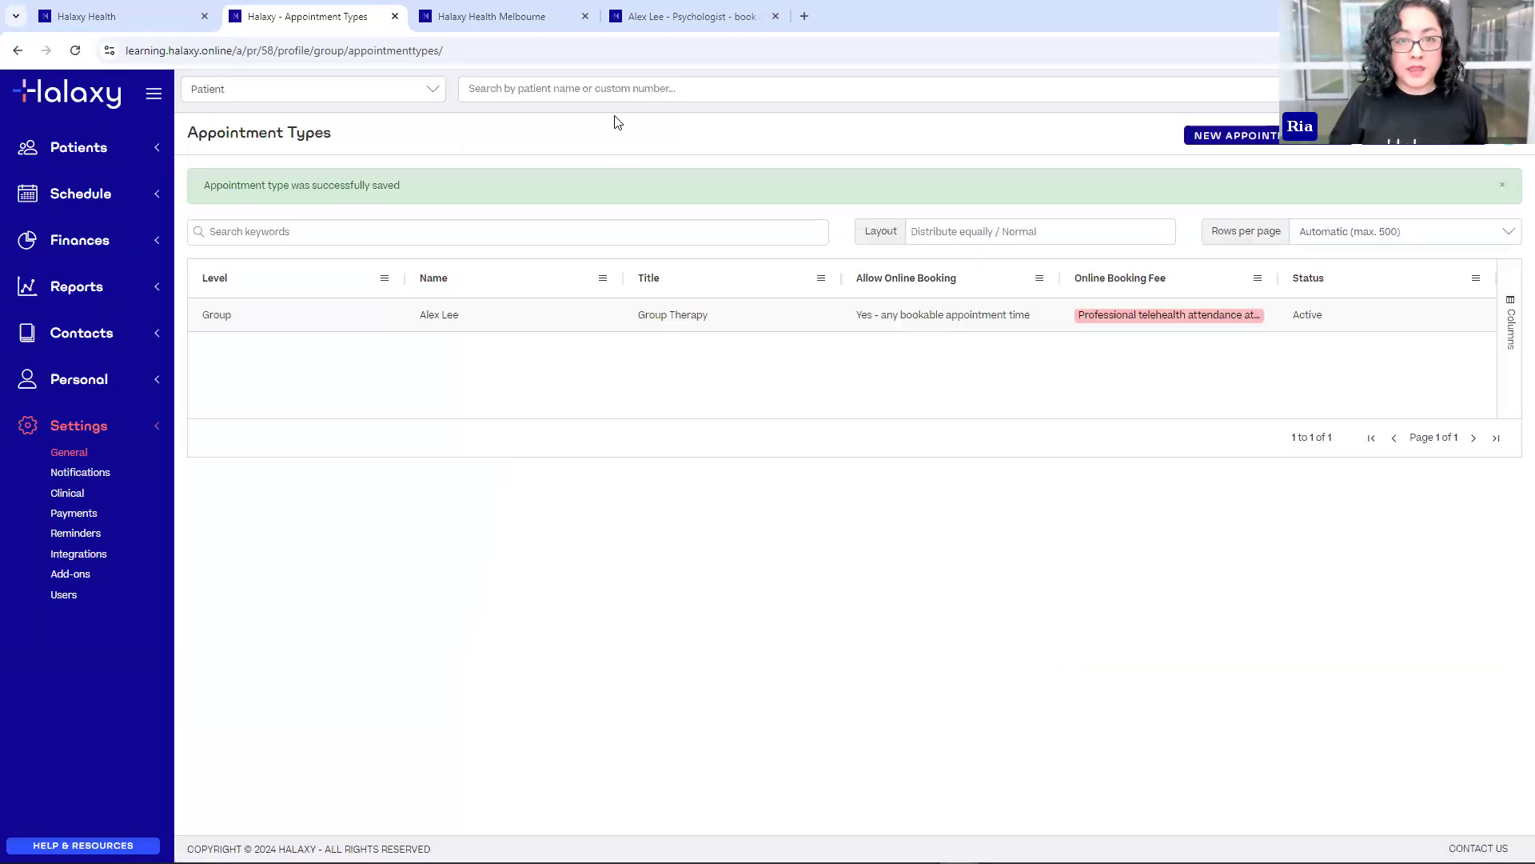
pyautogui.click(644, 17)
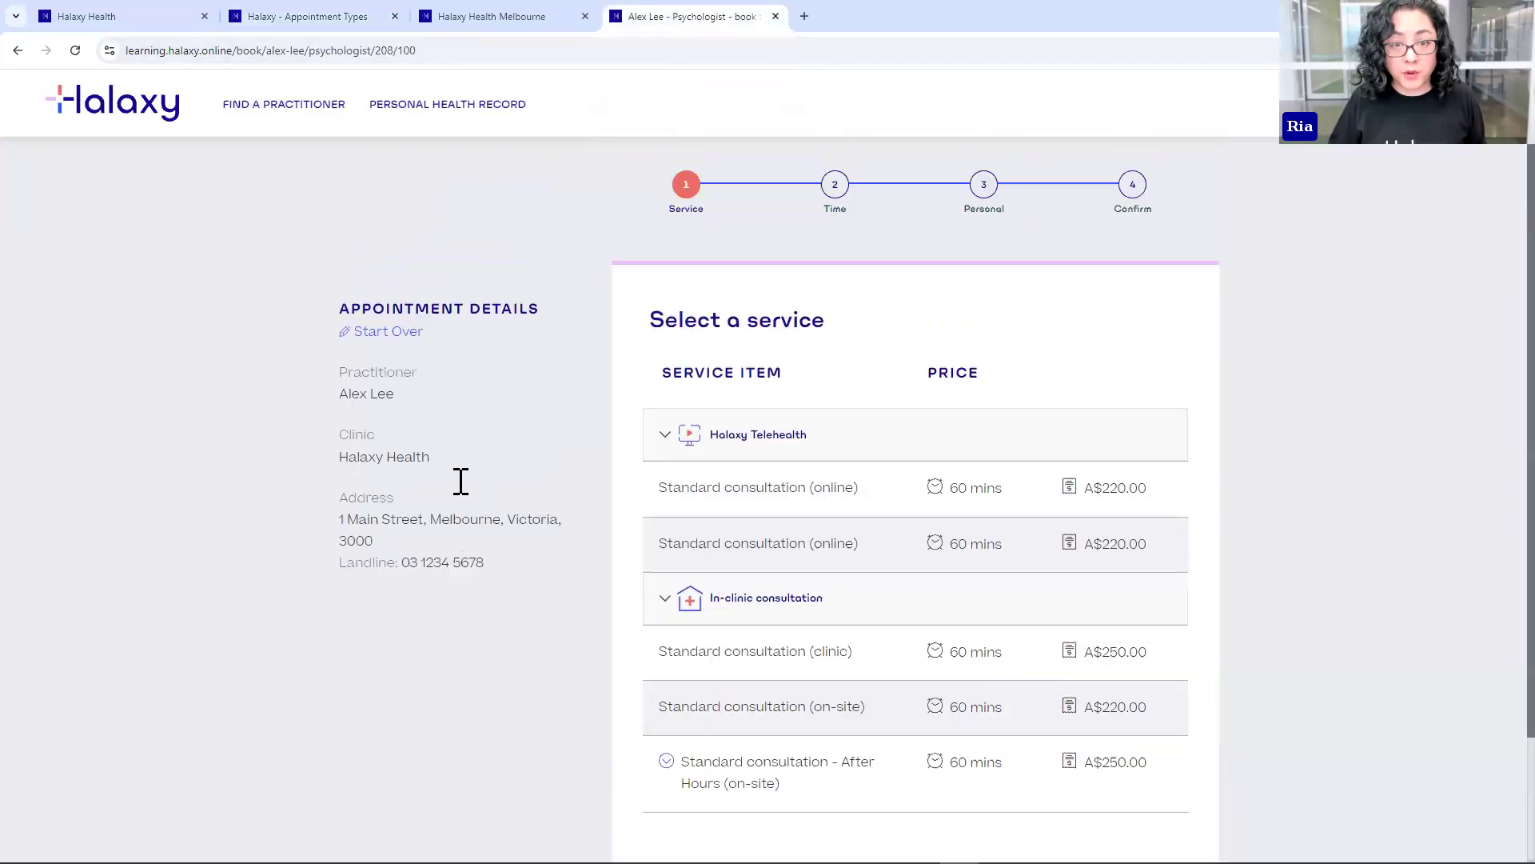
# - Reload the booking page, pick Group Therapy, and view its 06–12 Oct times
pyautogui.press('F5')
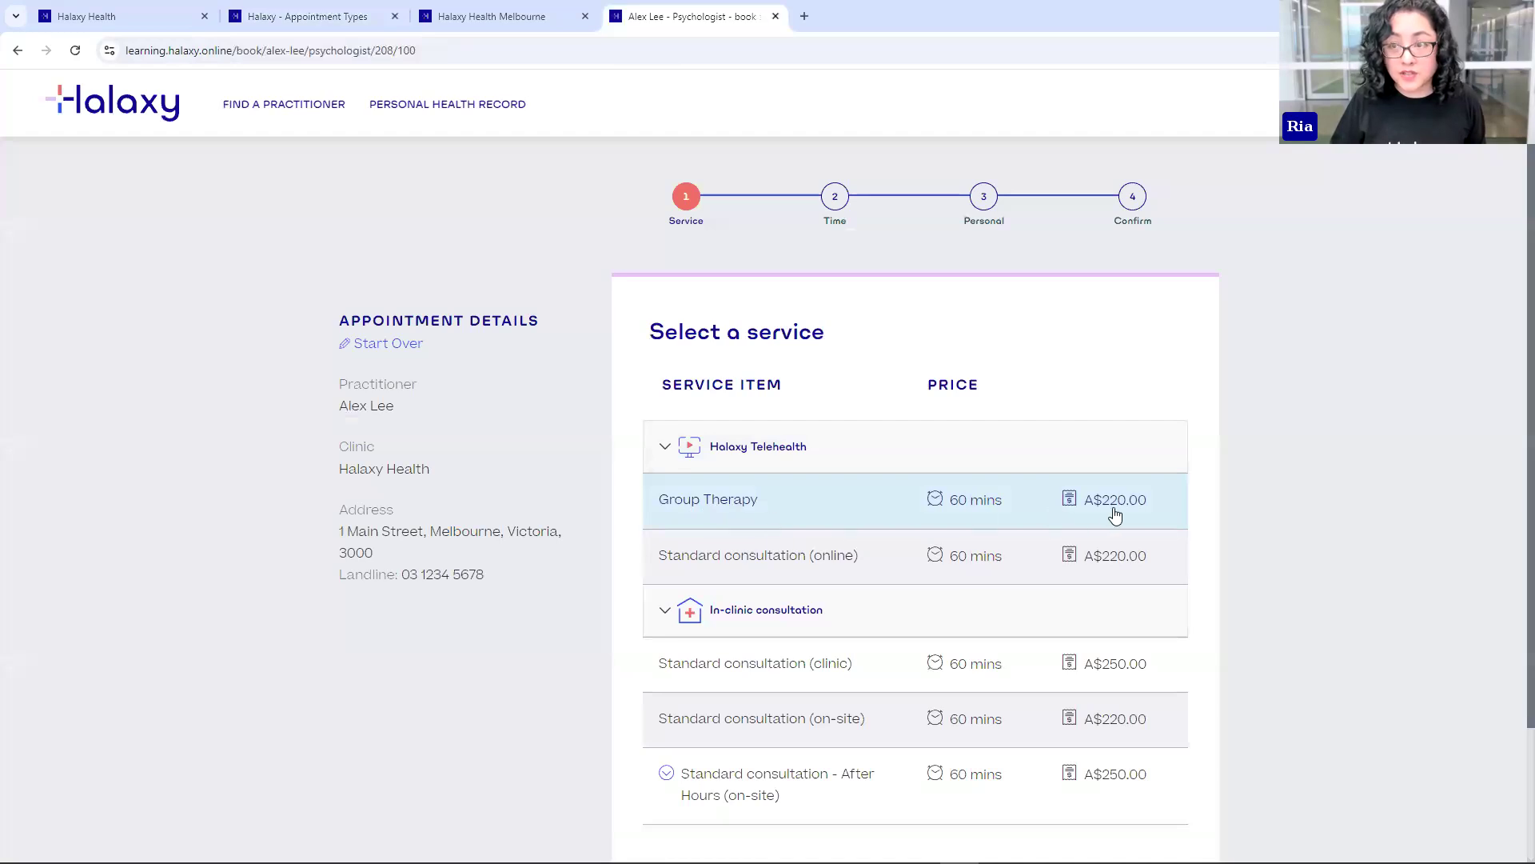
pyautogui.click(691, 510)
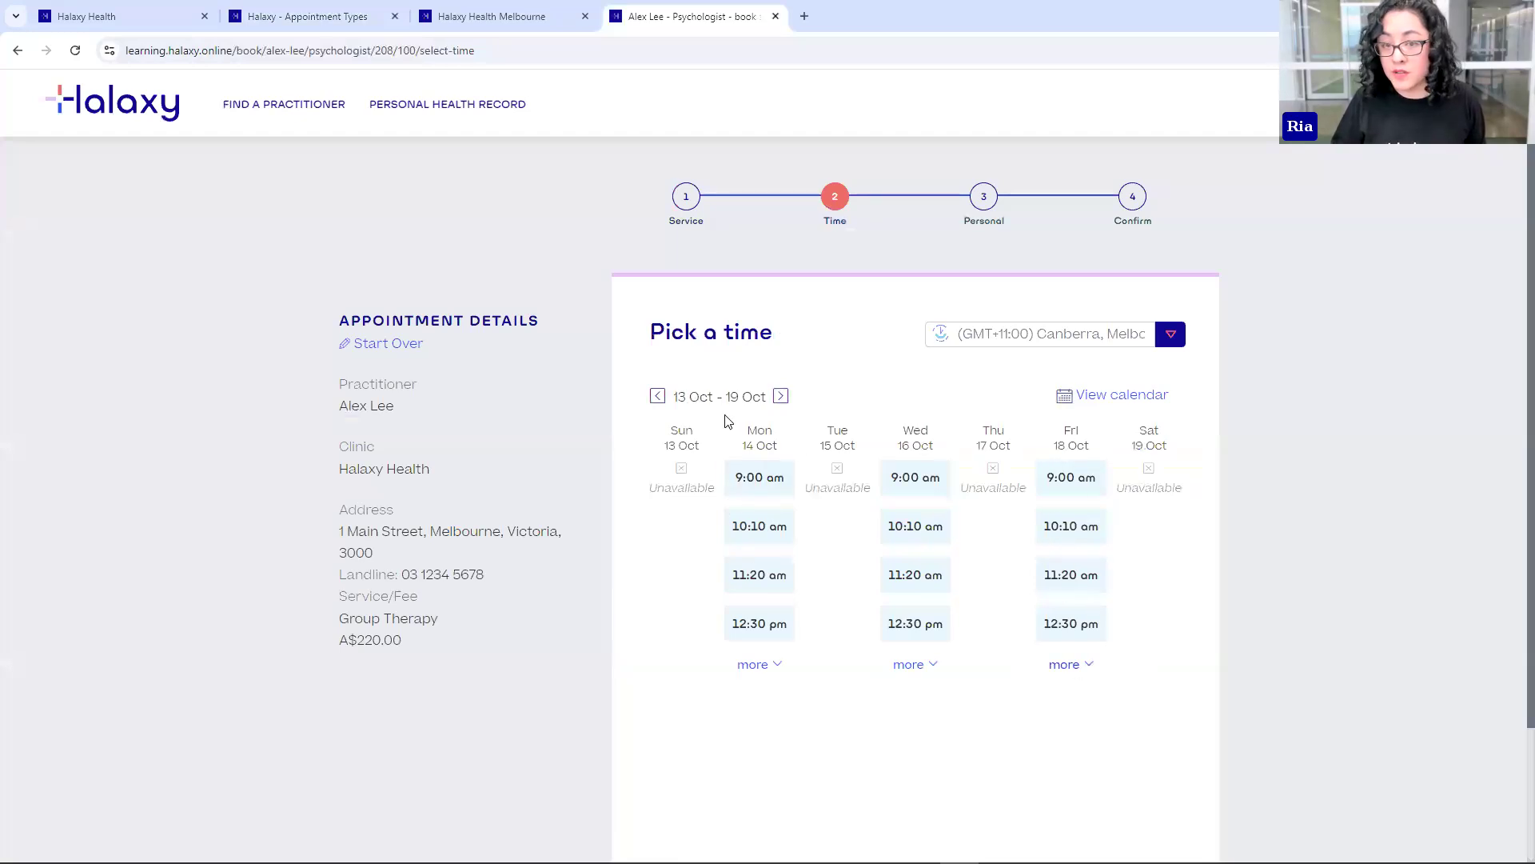
pyautogui.click(659, 398)
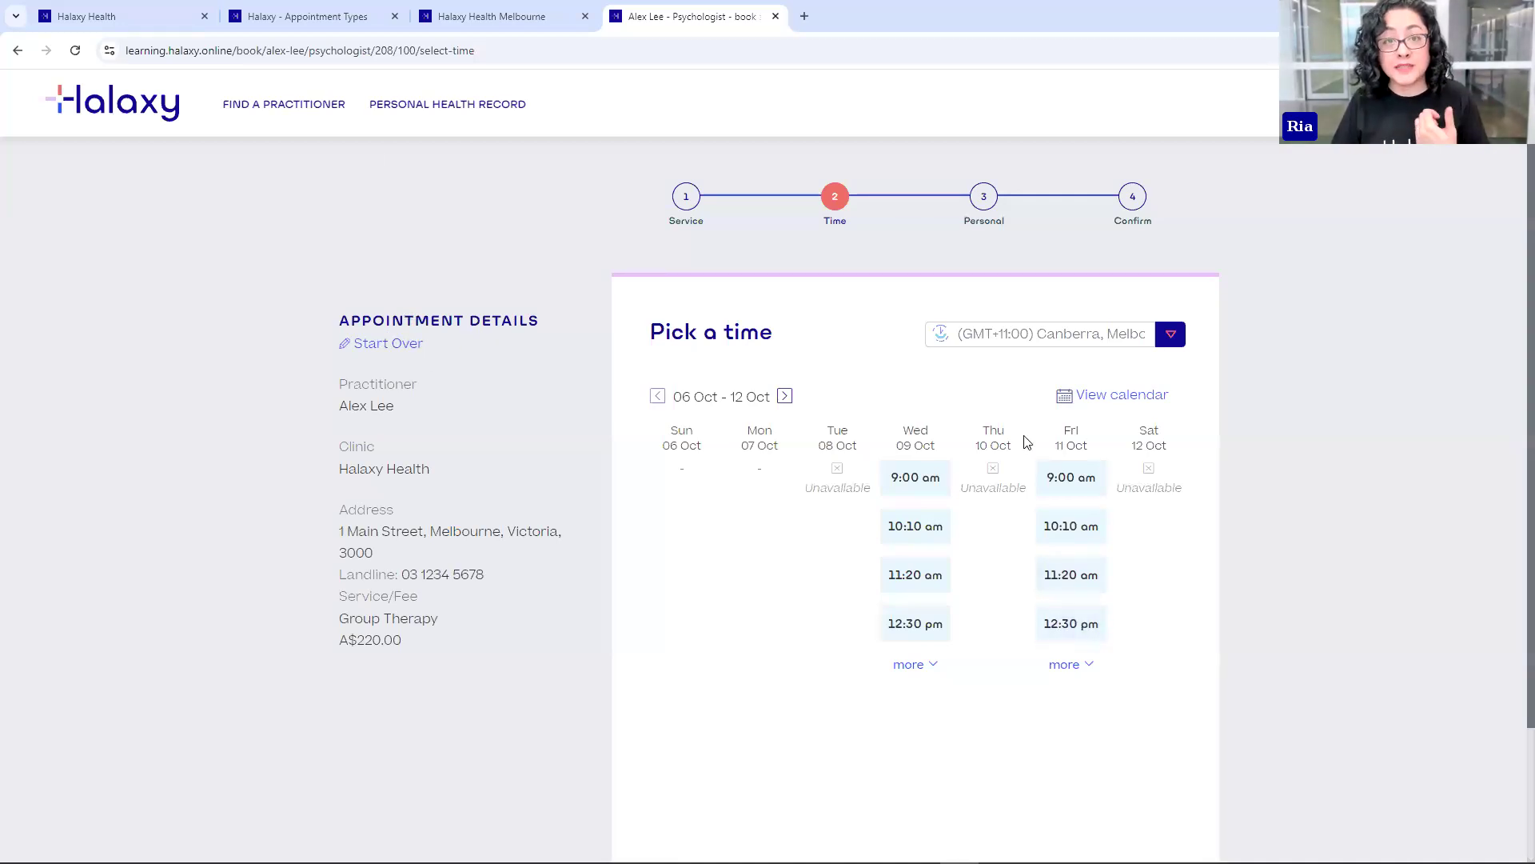
pyautogui.click(303, 15)
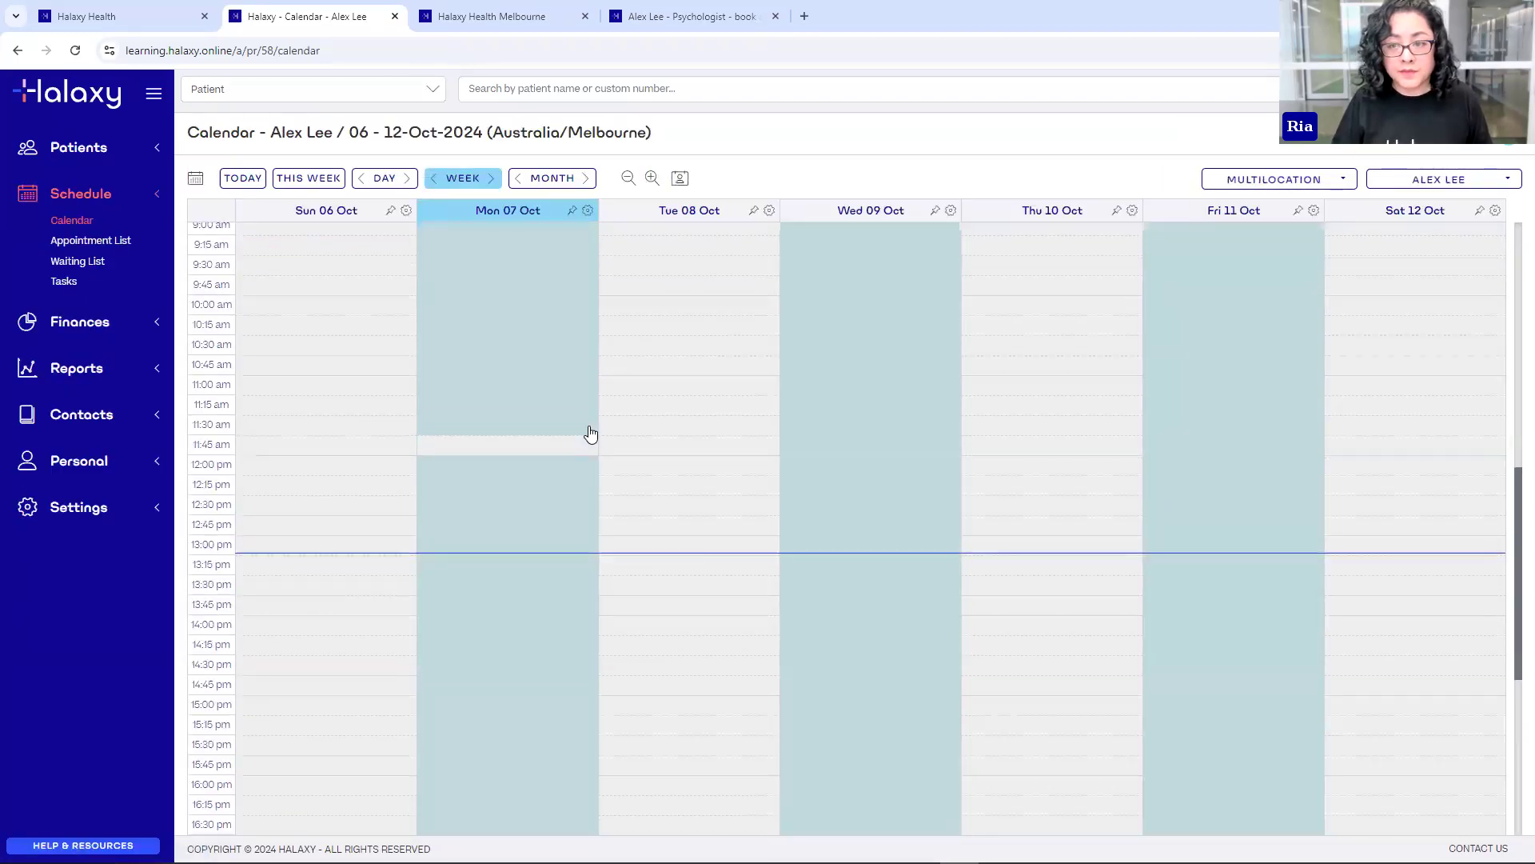
# - Create and save a Group Therapy appointment in the Wed 09 Oct 9:00 am slot
pyautogui.scroll(3, 589, 432)
pyautogui.scroll(-1, 226, 411)
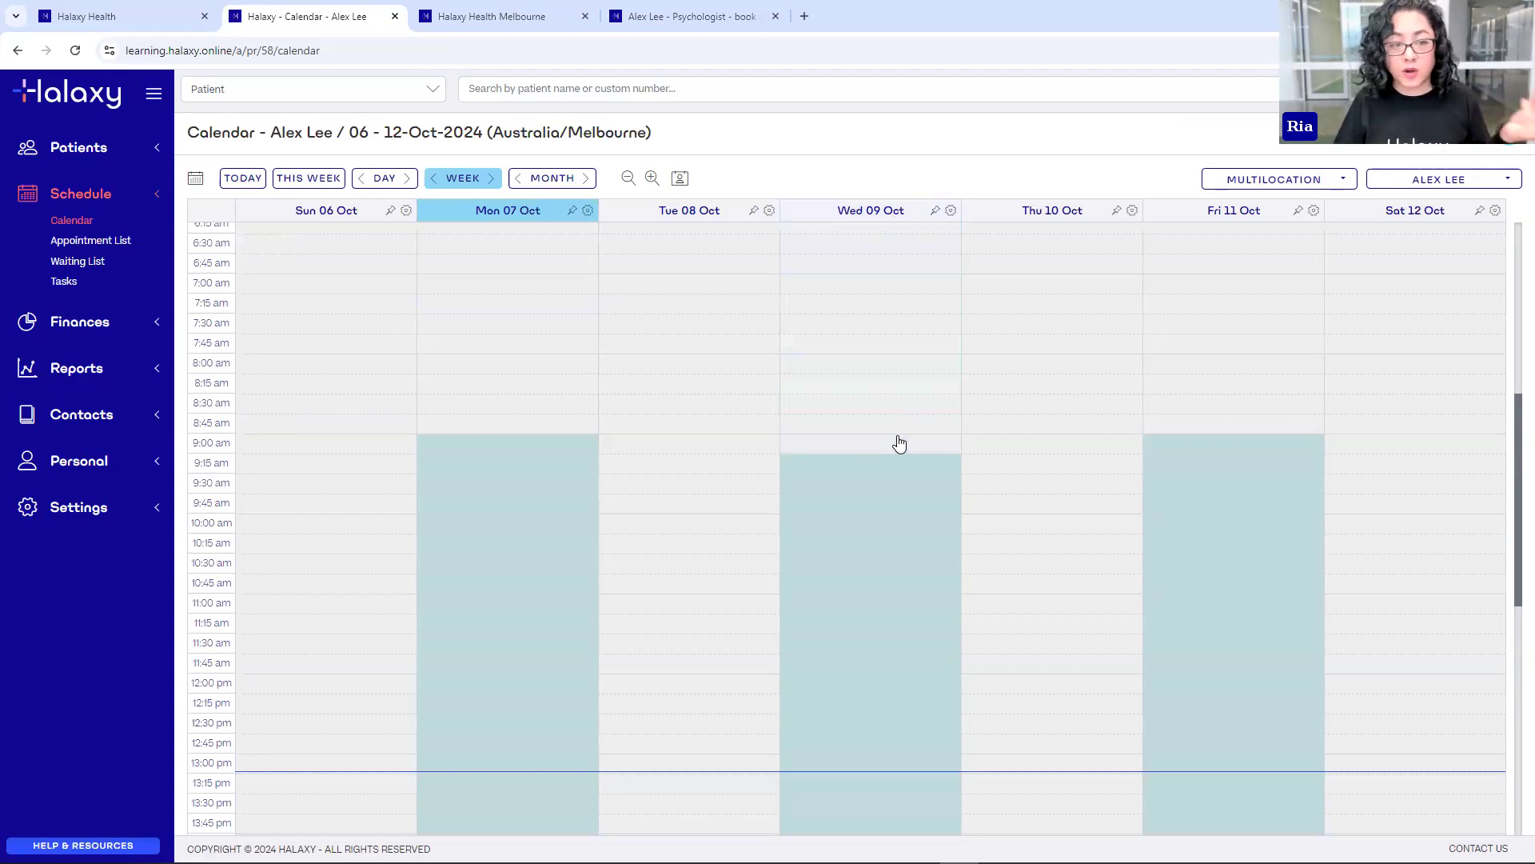
pyautogui.click(833, 454)
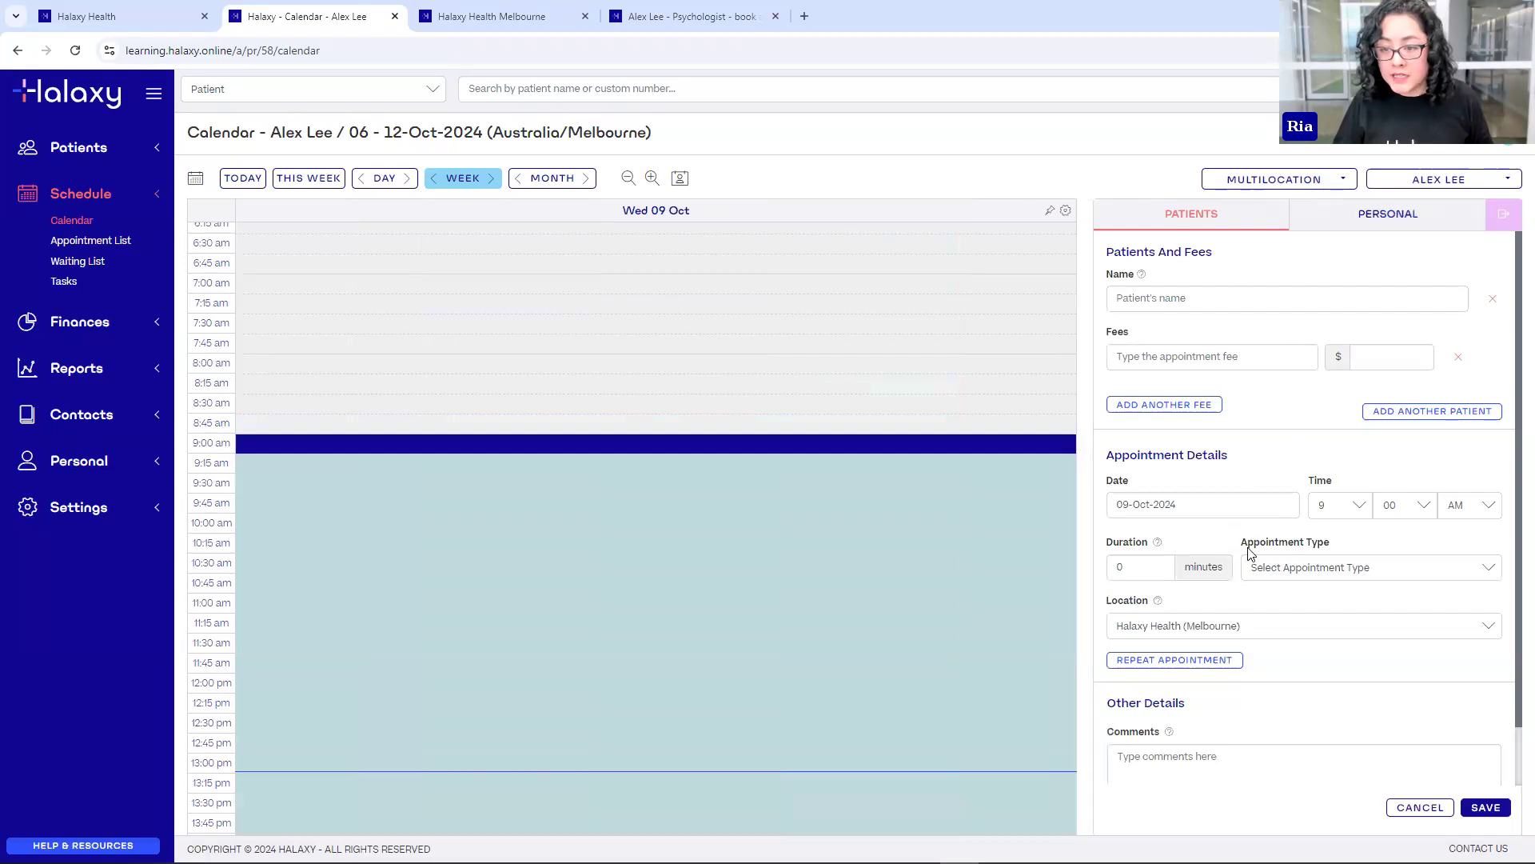
pyautogui.click(1465, 578)
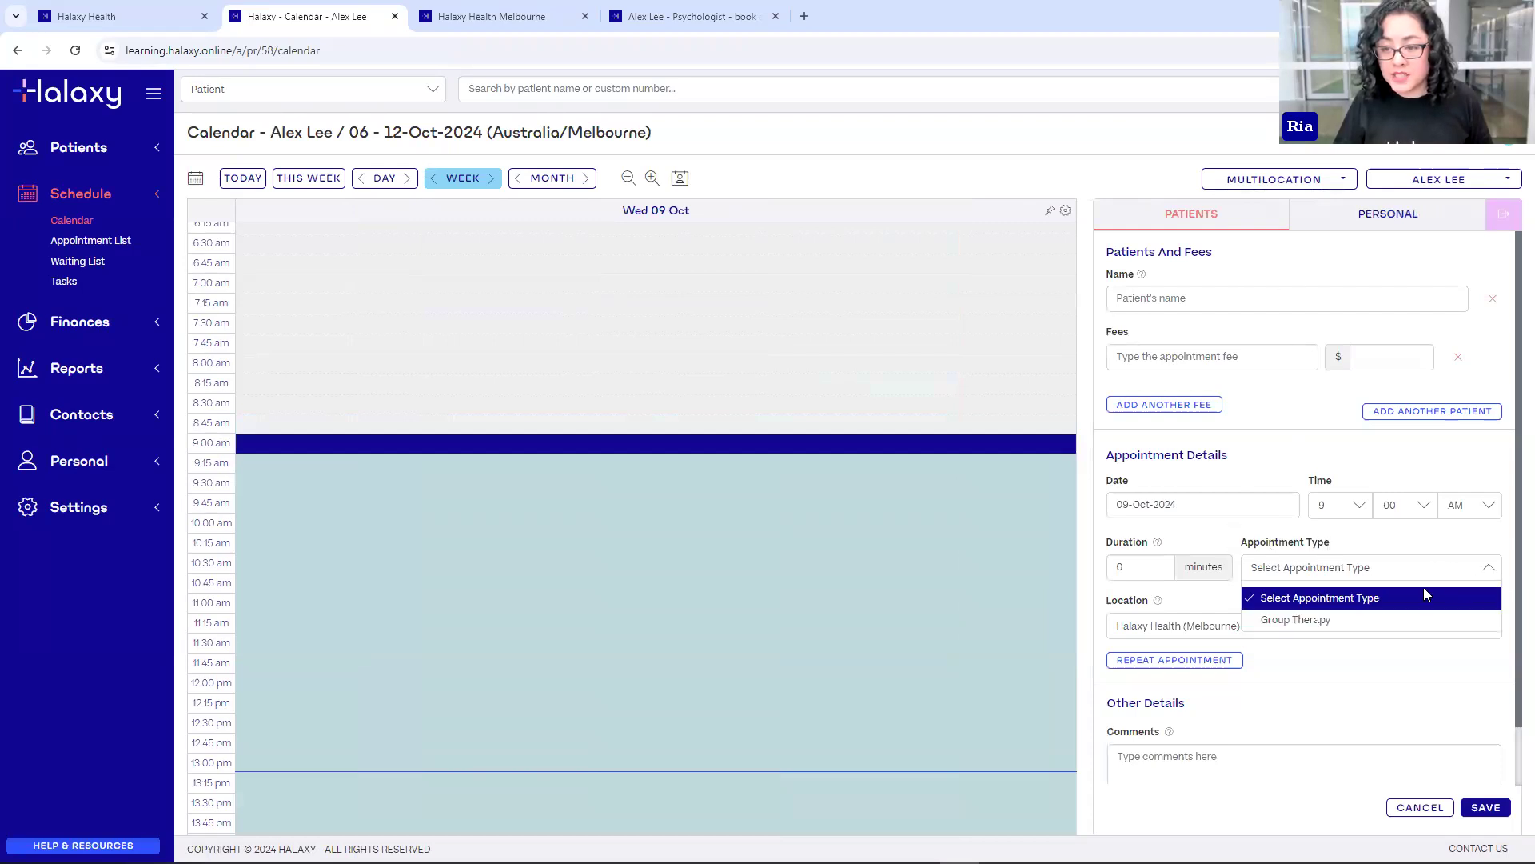
pyautogui.click(1318, 621)
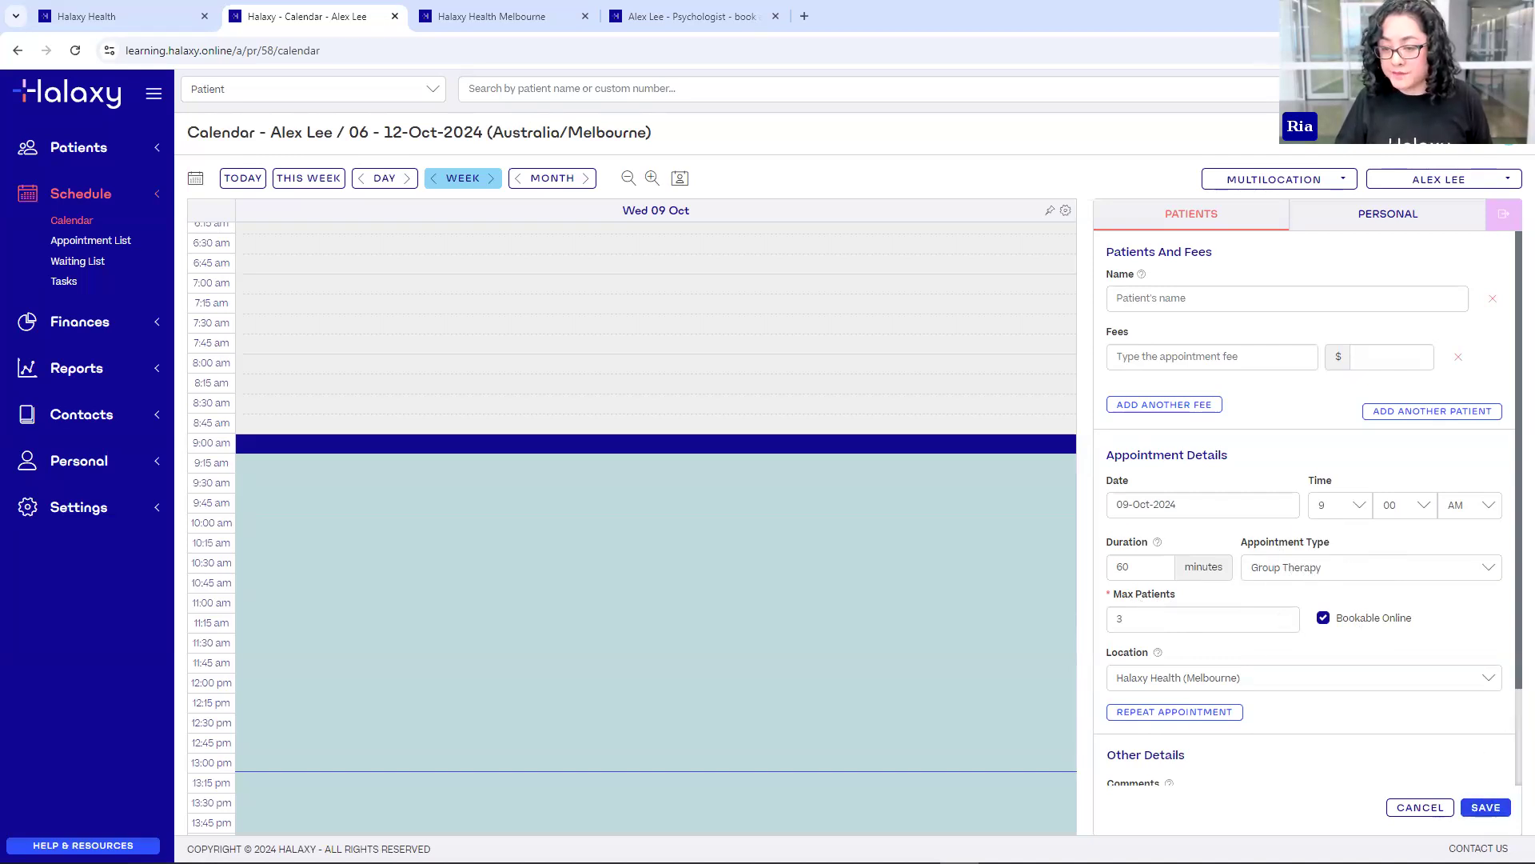
pyautogui.click(1486, 807)
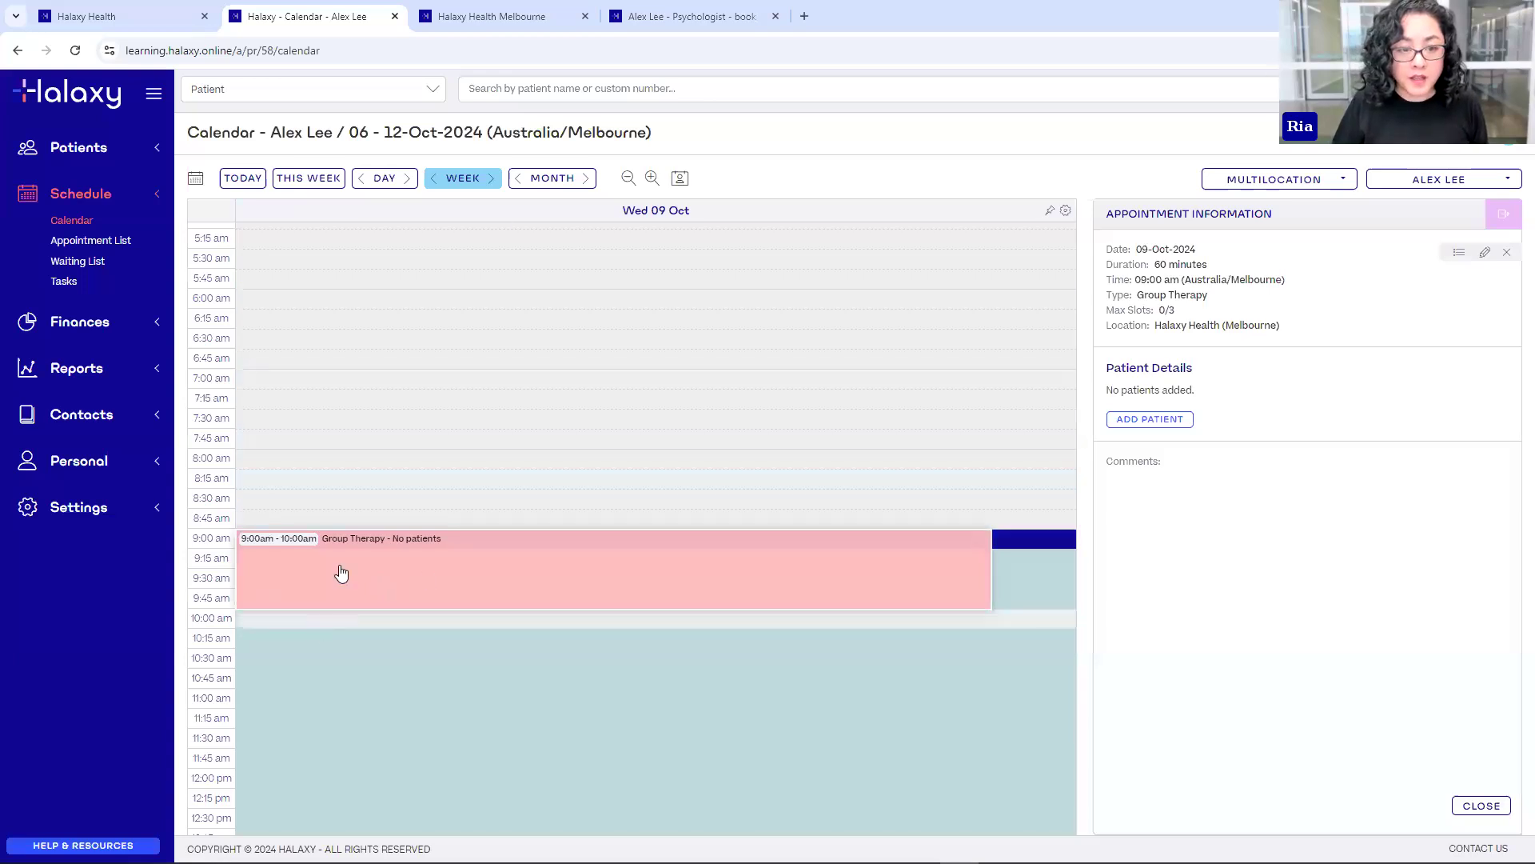
pyautogui.click(1485, 255)
# - Make the appointment repeat every 2 days
pyautogui.scroll(-1, 1369, 591)
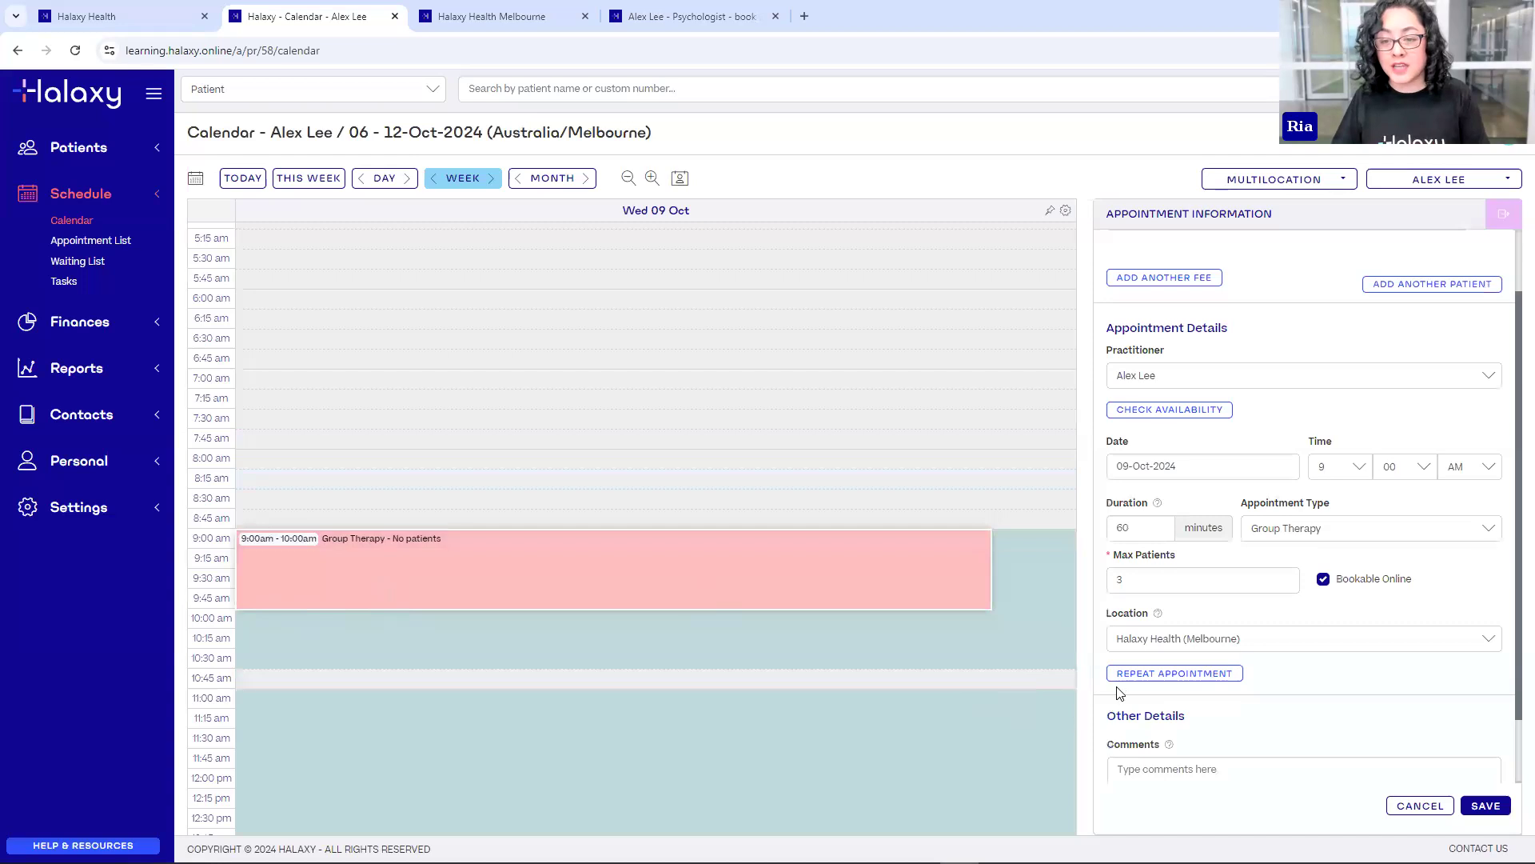
pyautogui.click(1202, 680)
pyautogui.scroll(-1, 1237, 686)
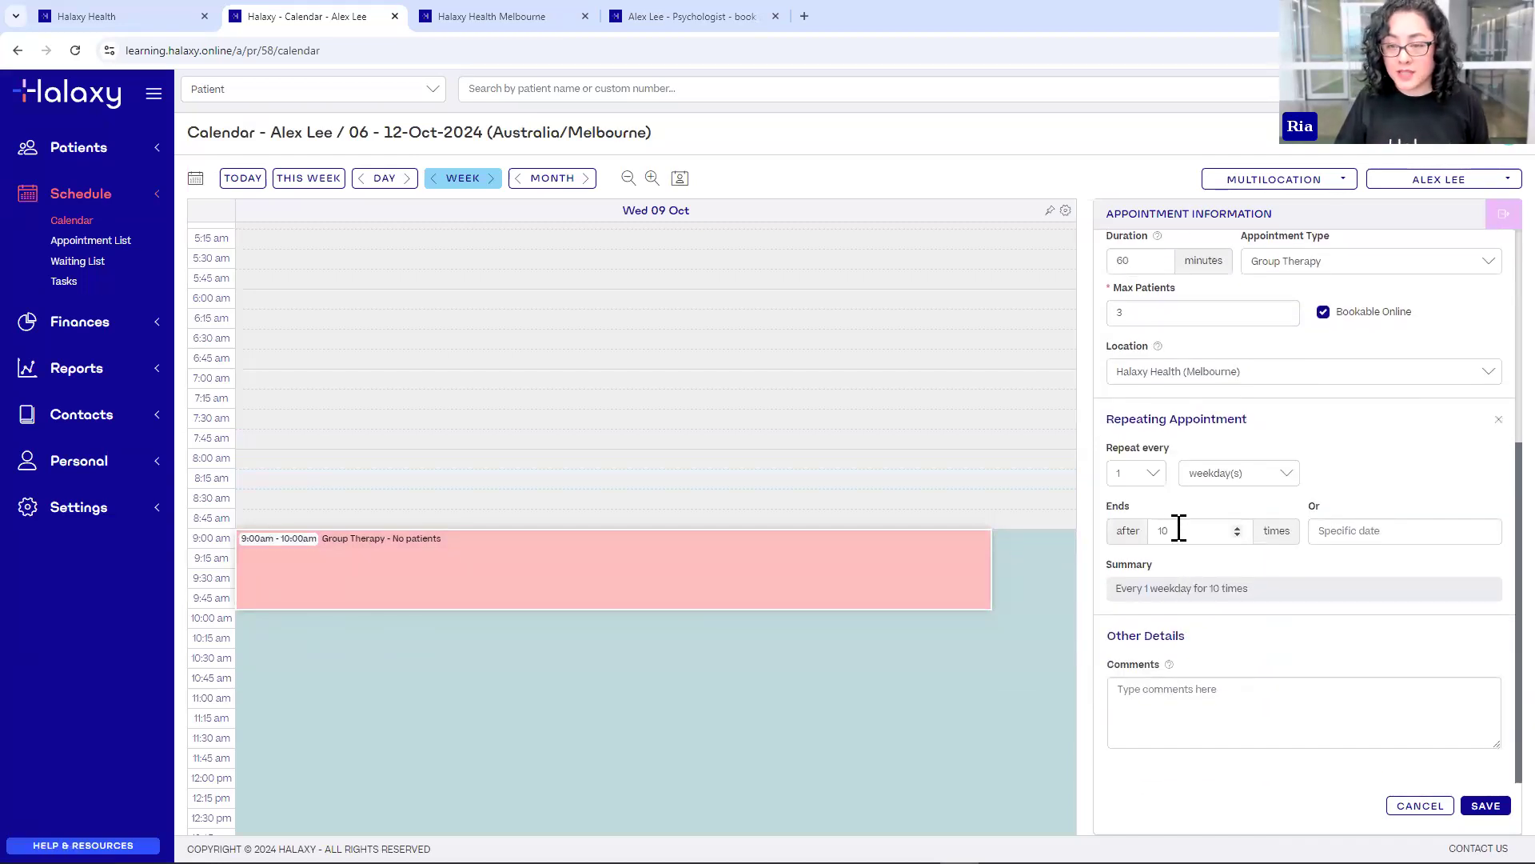
pyautogui.click(1180, 529)
pyautogui.click(1226, 477)
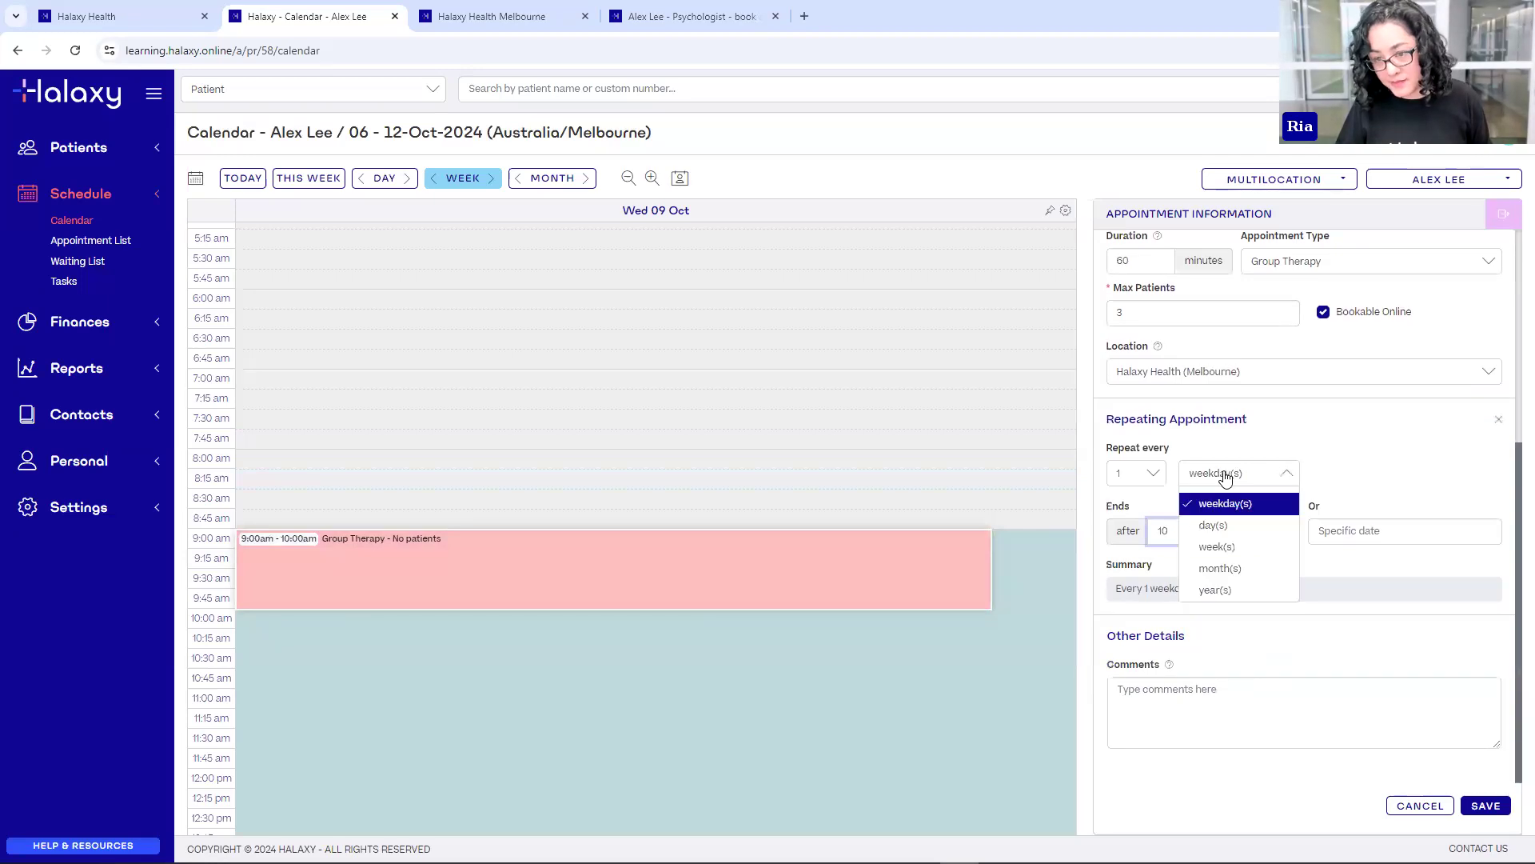
pyautogui.click(1214, 525)
pyautogui.click(1155, 488)
pyautogui.click(1152, 532)
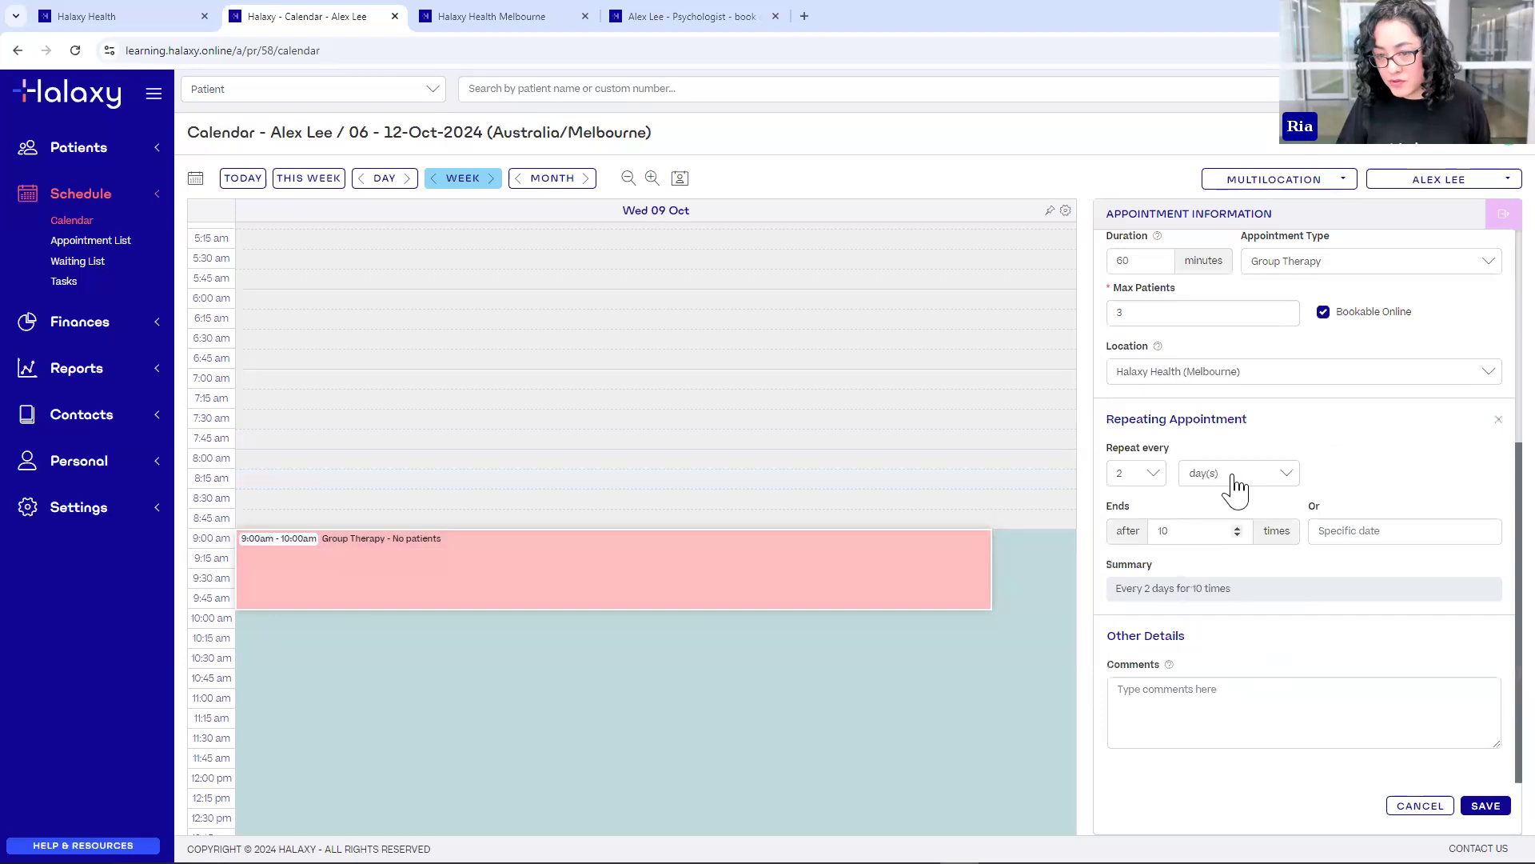
pyautogui.click(1238, 488)
pyautogui.click(1235, 470)
pyautogui.click(1236, 469)
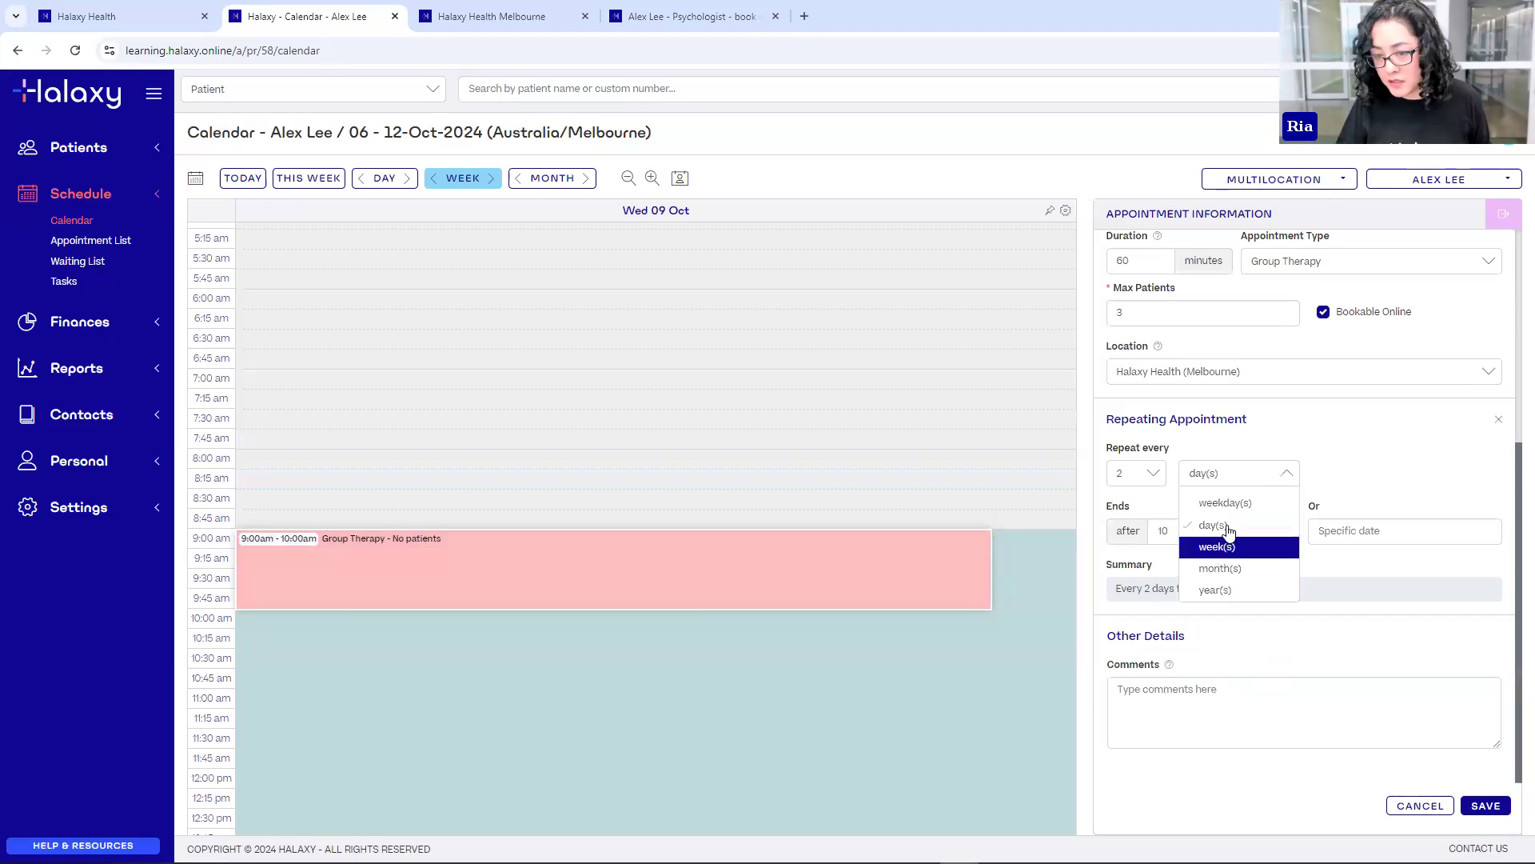
pyautogui.click(1364, 466)
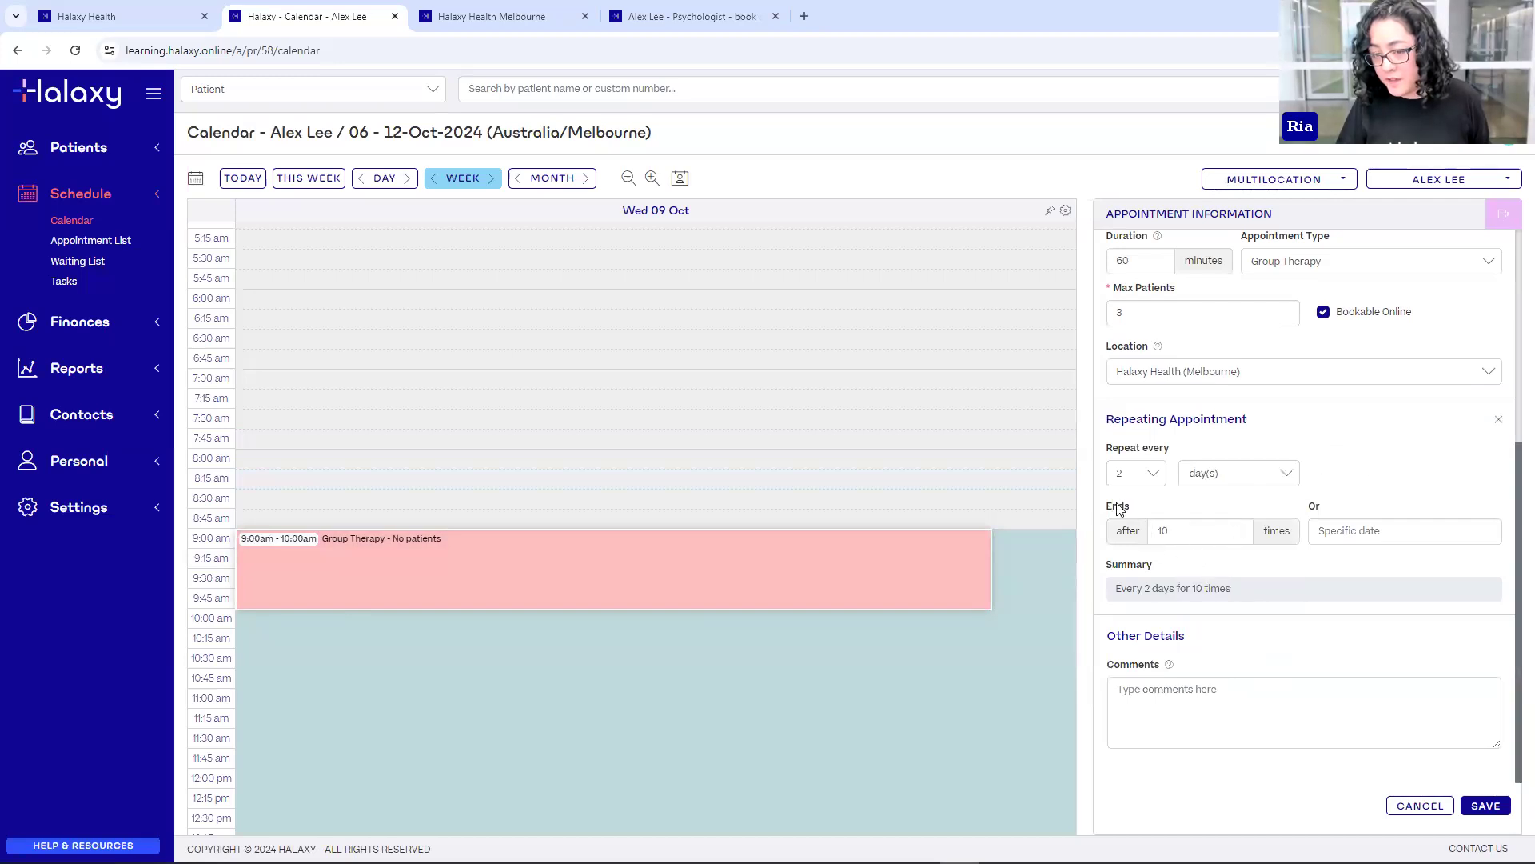
# - End the repeats on 31 Oct 2024, save, and view the 13–19 Oct week
pyautogui.click(1347, 539)
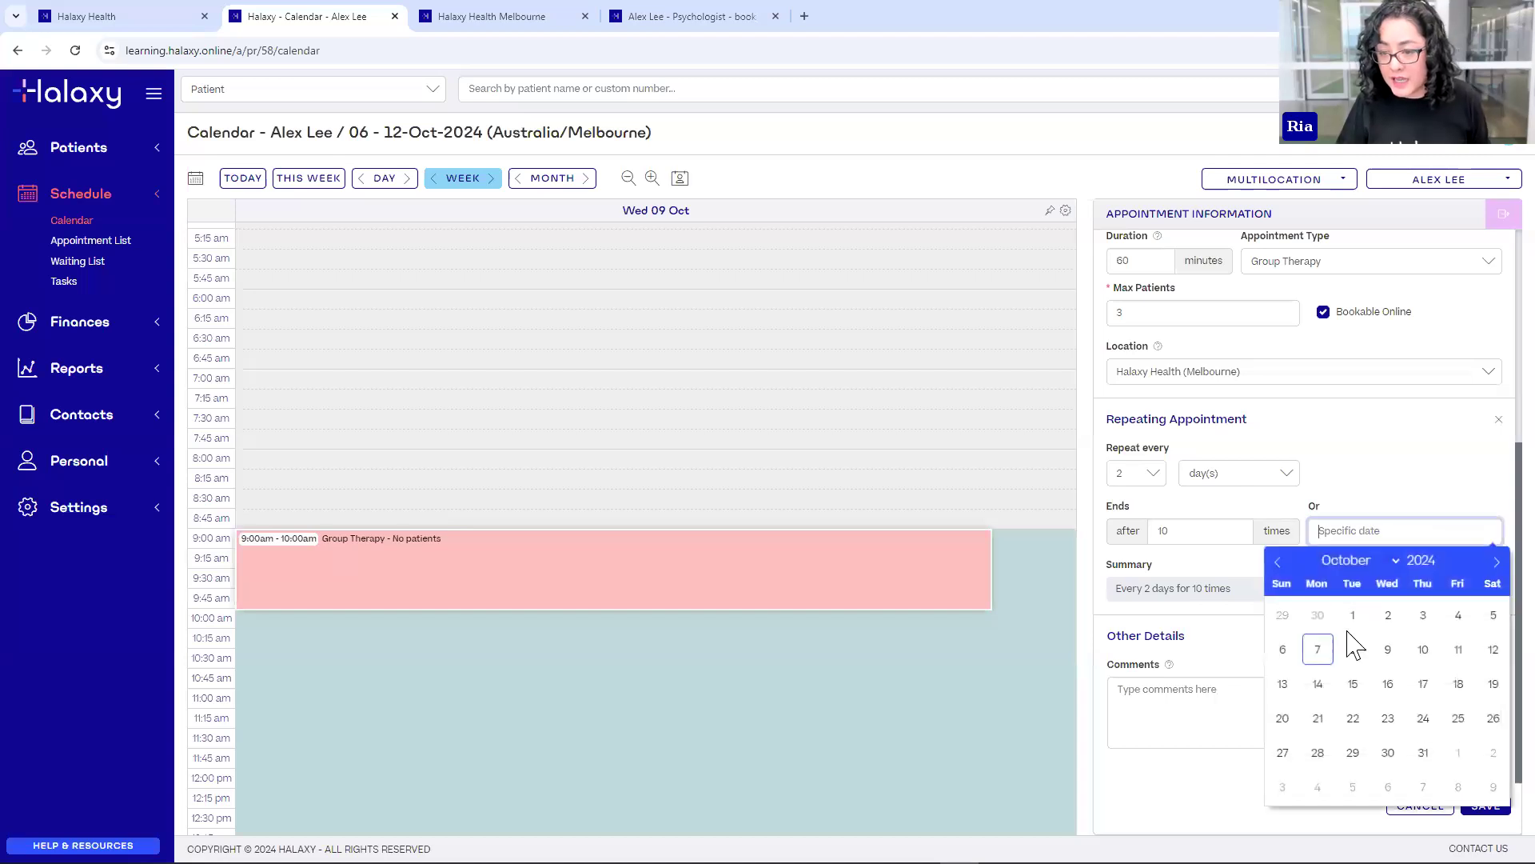
pyautogui.click(1351, 611)
pyautogui.click(1362, 533)
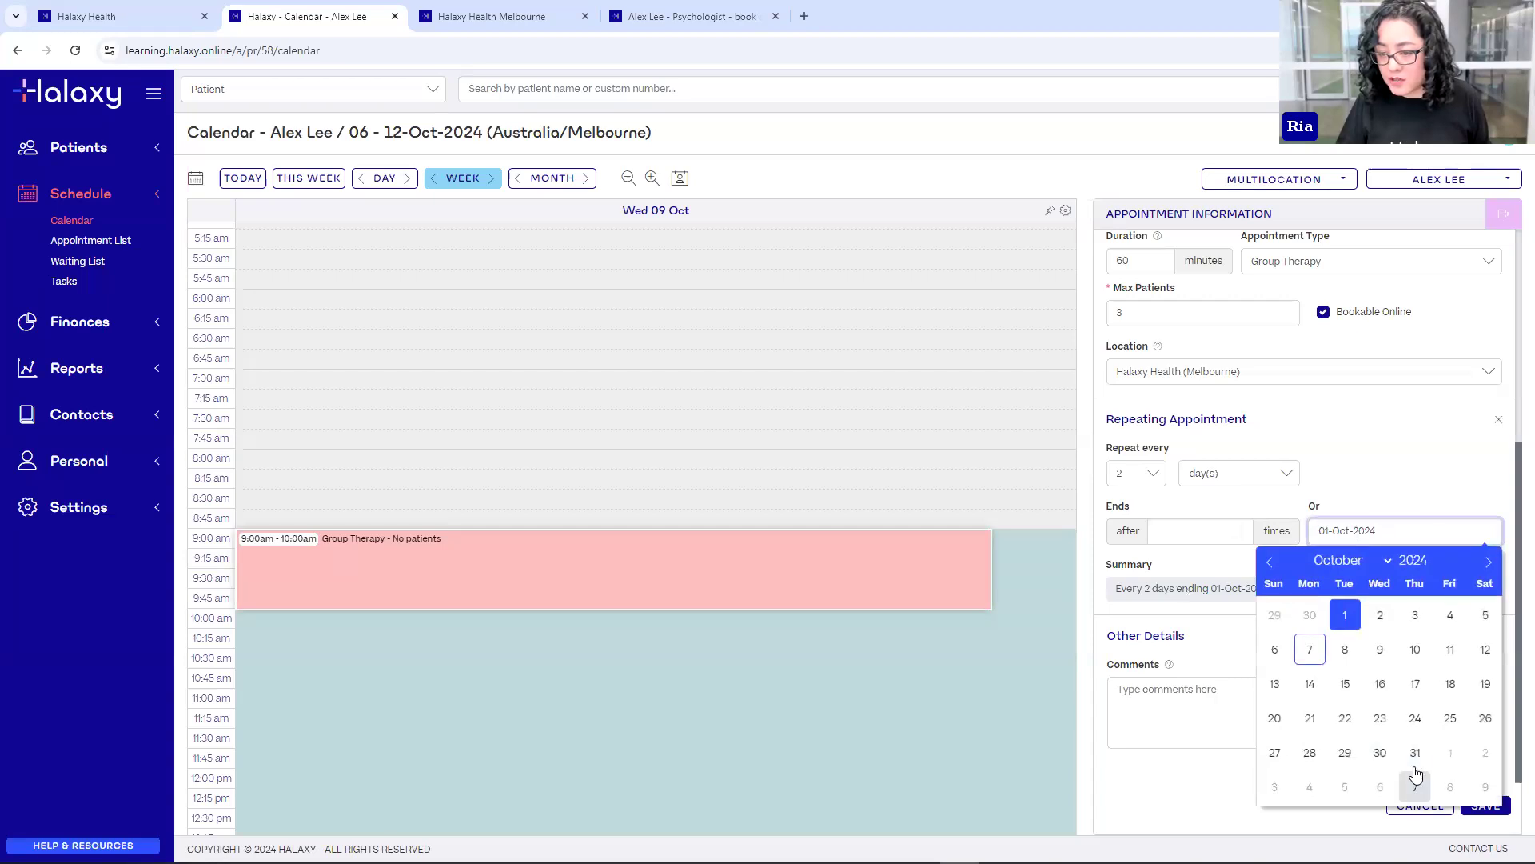
pyautogui.click(1415, 756)
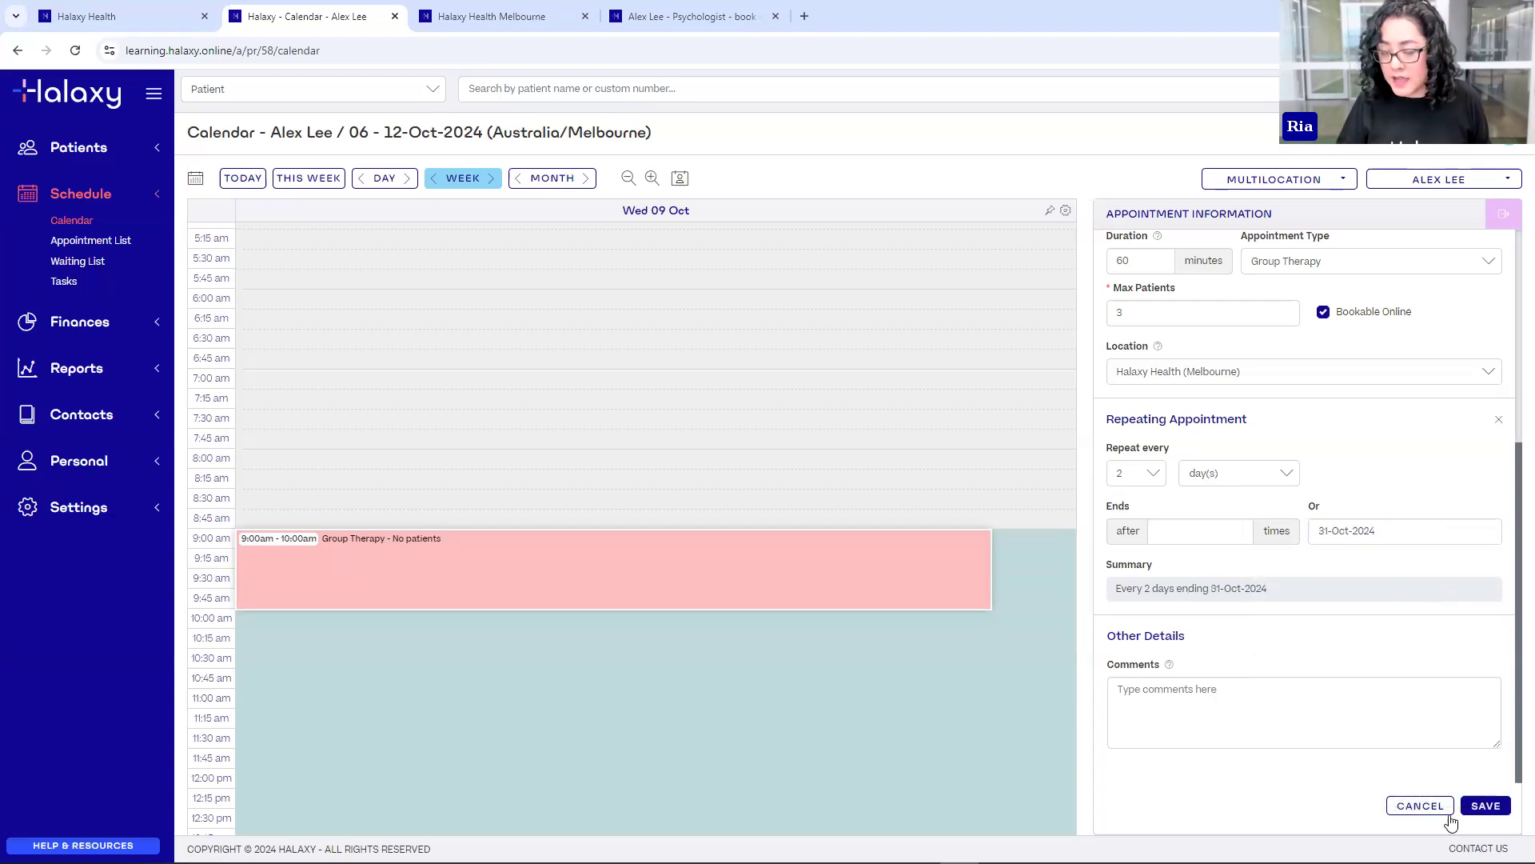
pyautogui.click(1485, 809)
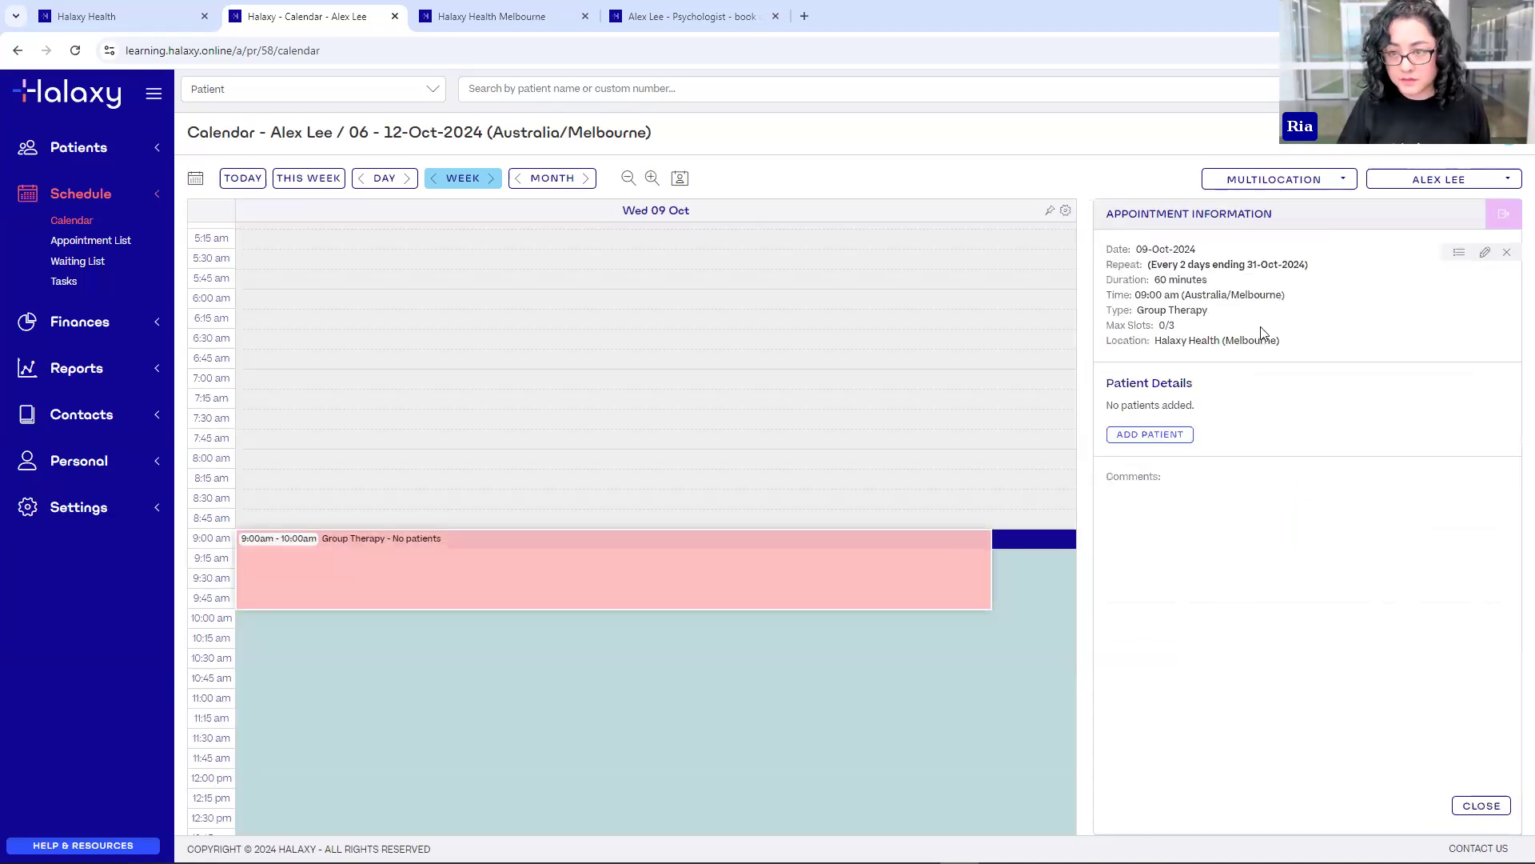
pyautogui.click(1502, 213)
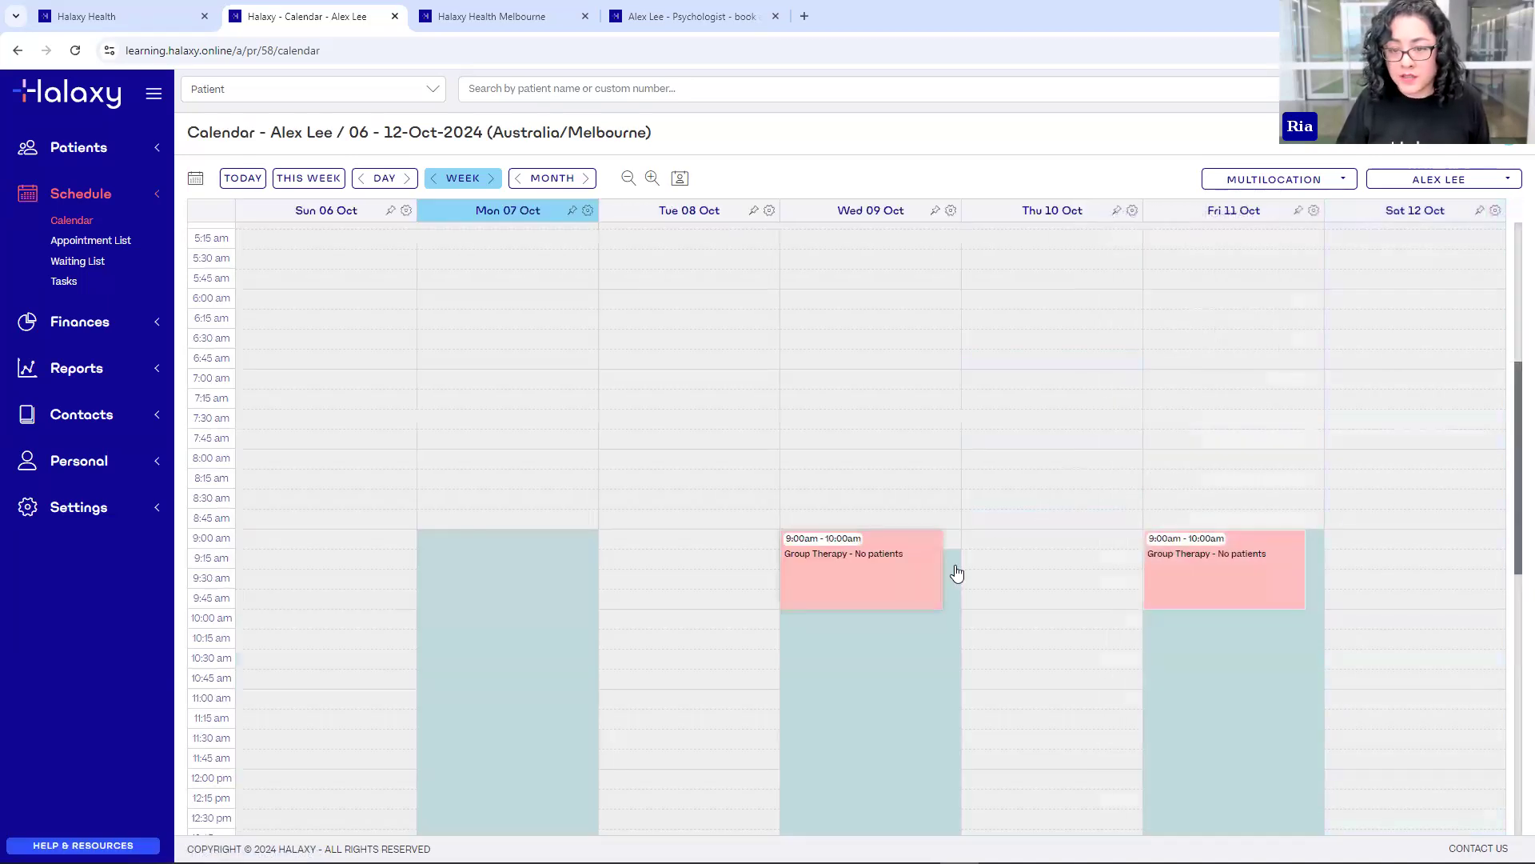
pyautogui.click(489, 176)
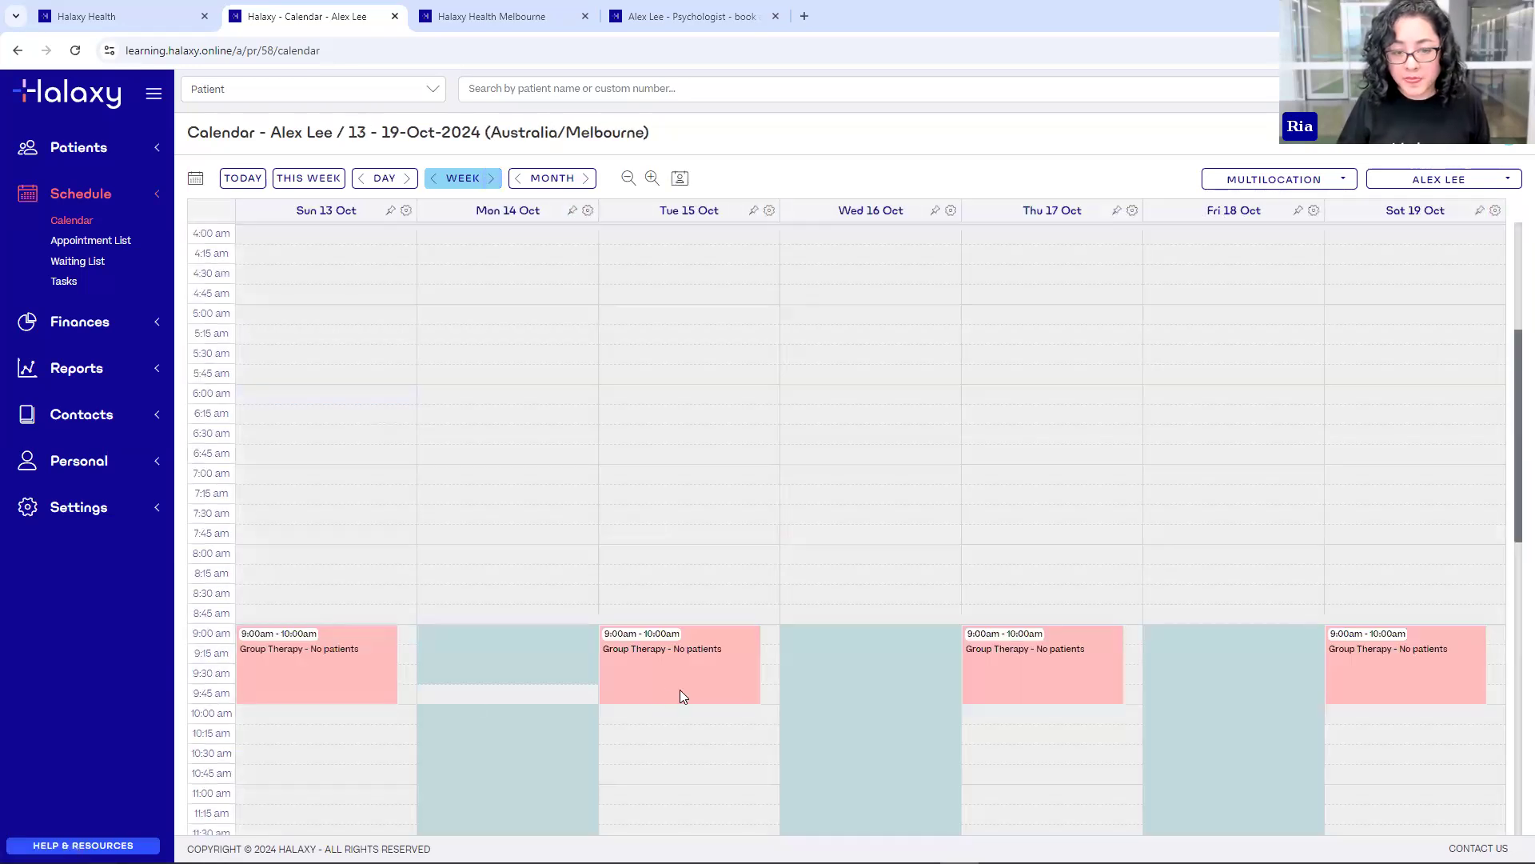
# - Go back to the 06–12 Oct calendar week and restart the online booking from service selection
pyautogui.click(433, 178)
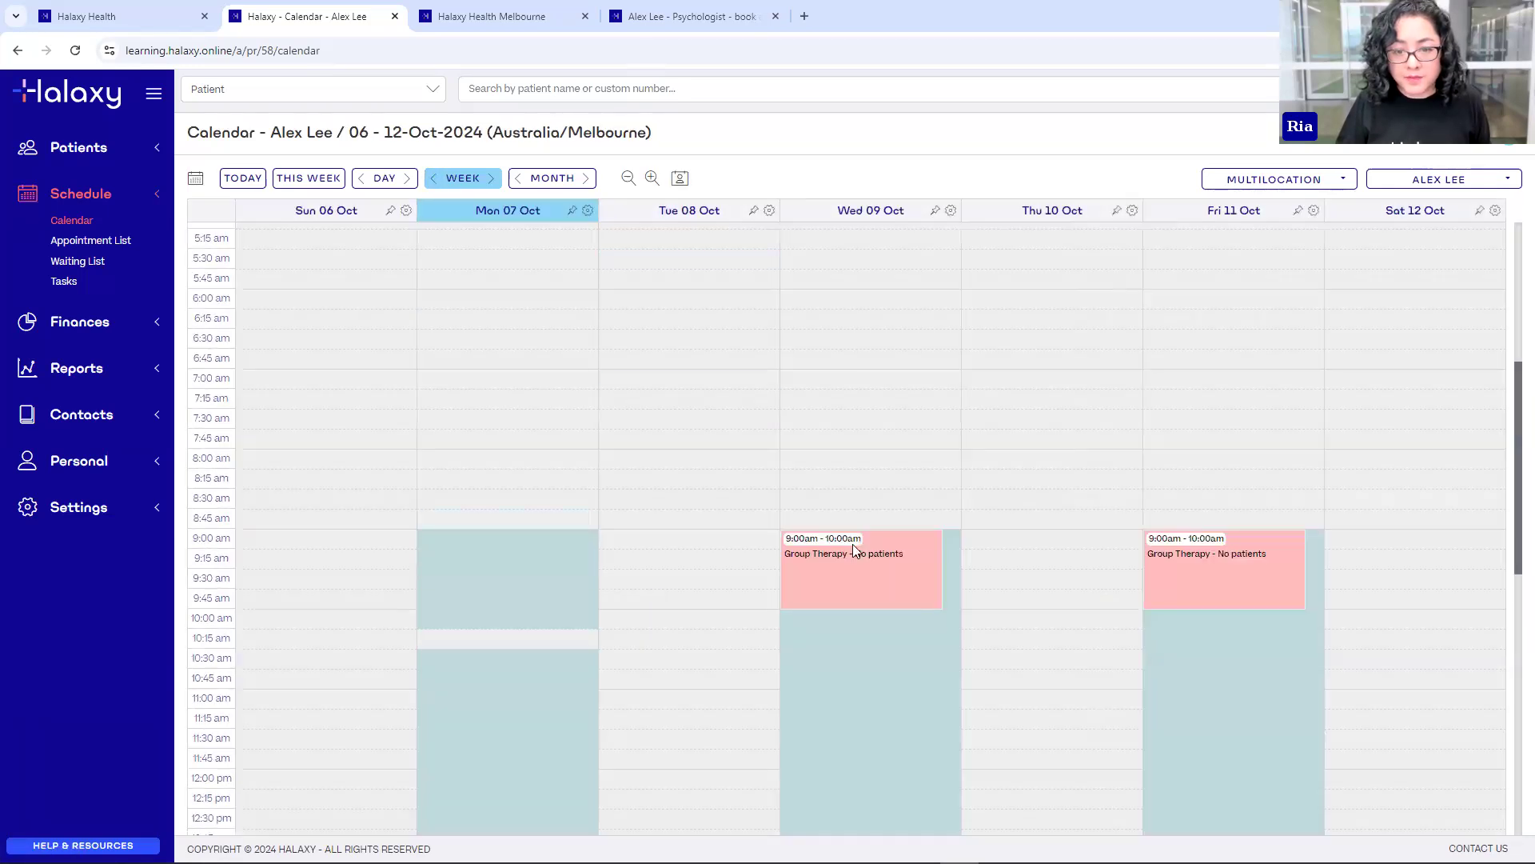
pyautogui.click(671, 27)
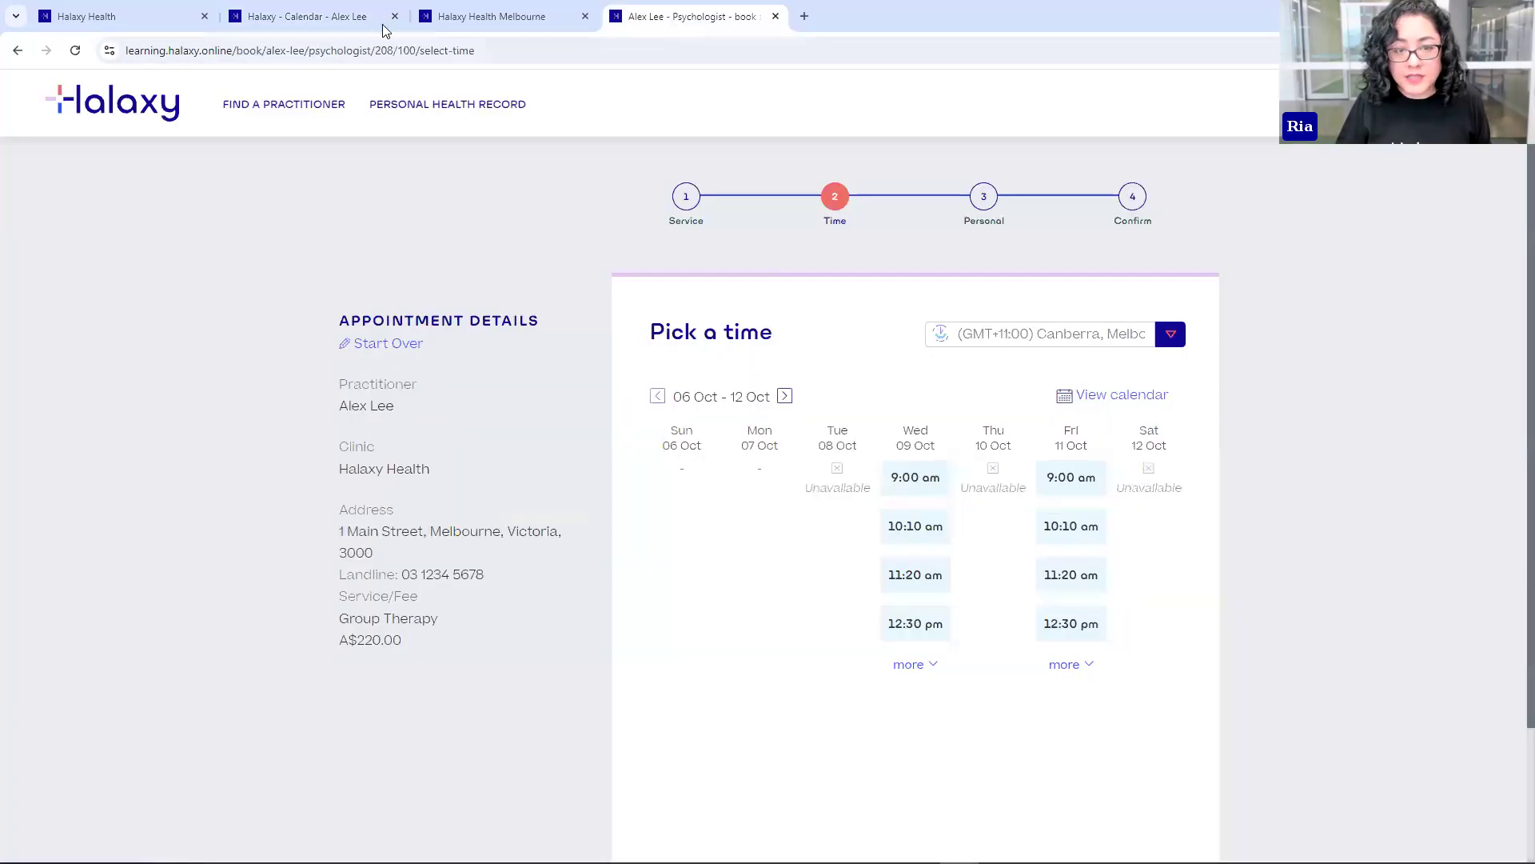
pyautogui.click(352, 18)
pyautogui.click(691, 24)
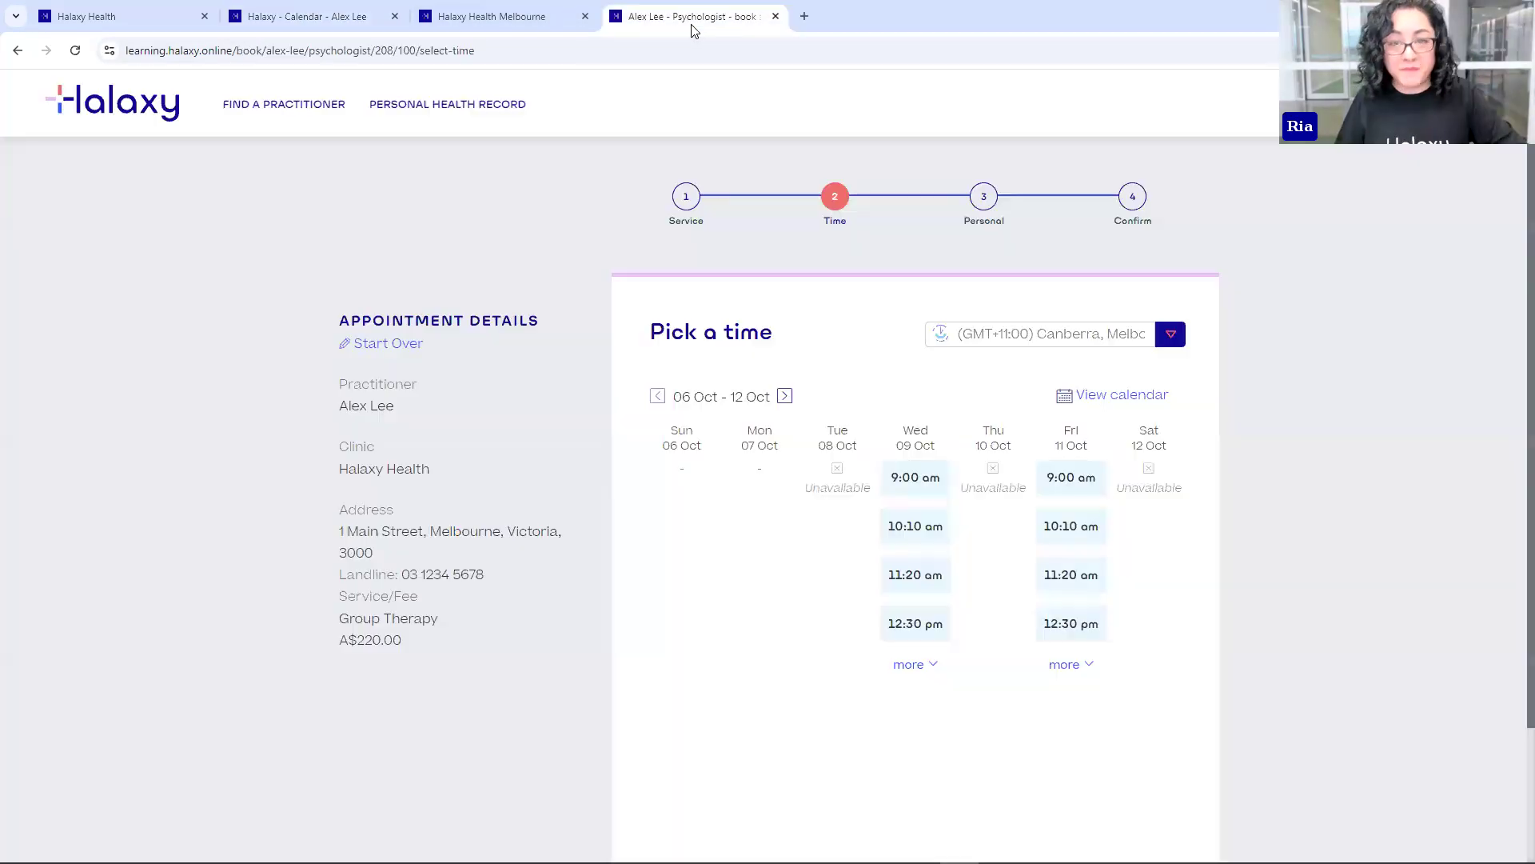
pyautogui.click(389, 356)
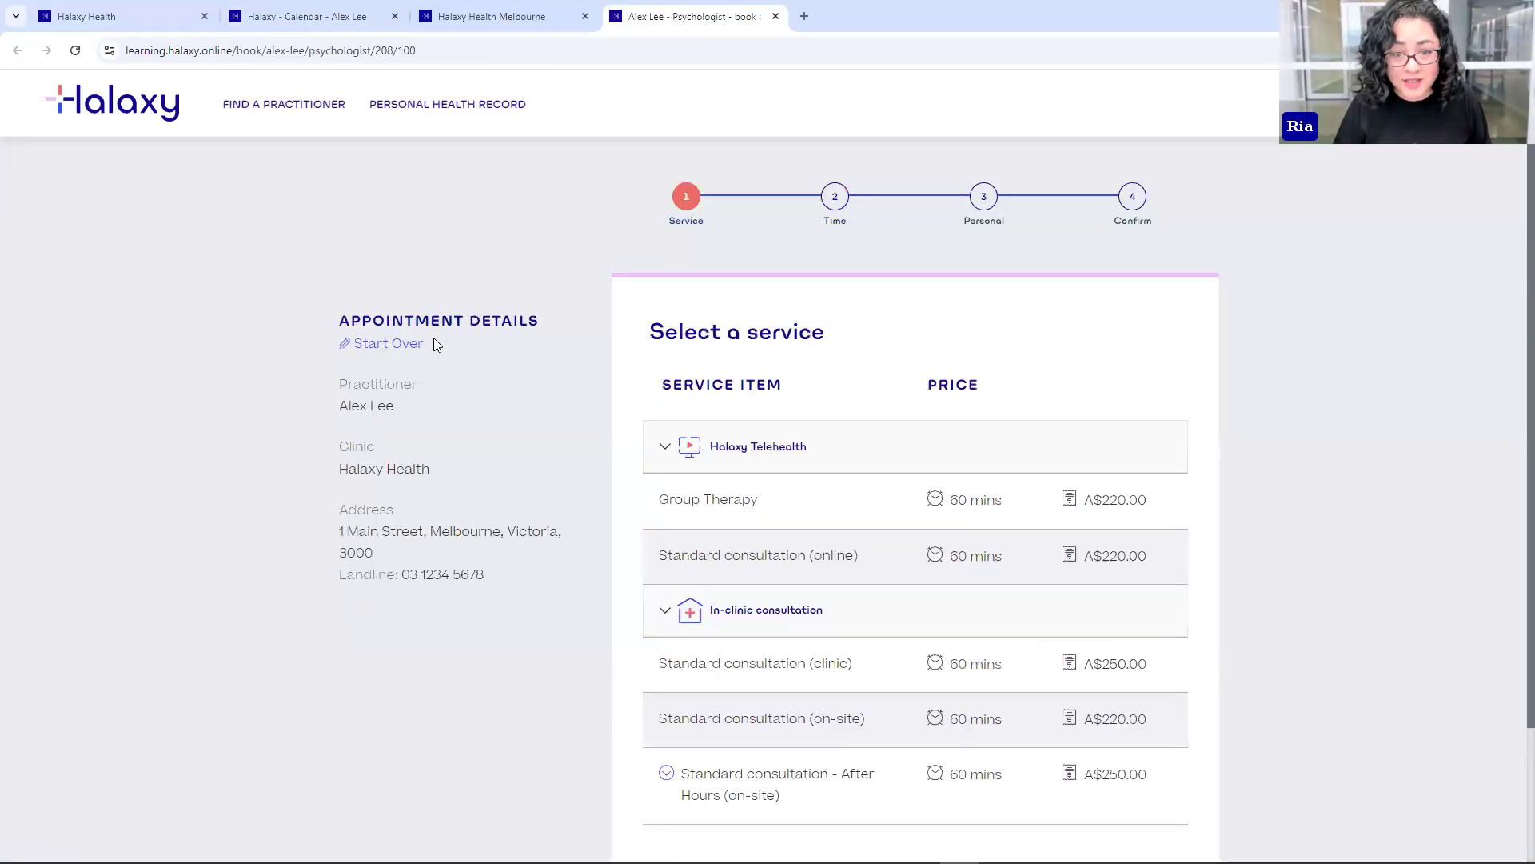
# - Compare bookable times for Group Therapy and standard clinic consultation, then return to the practice calendar
pyautogui.click(319, 16)
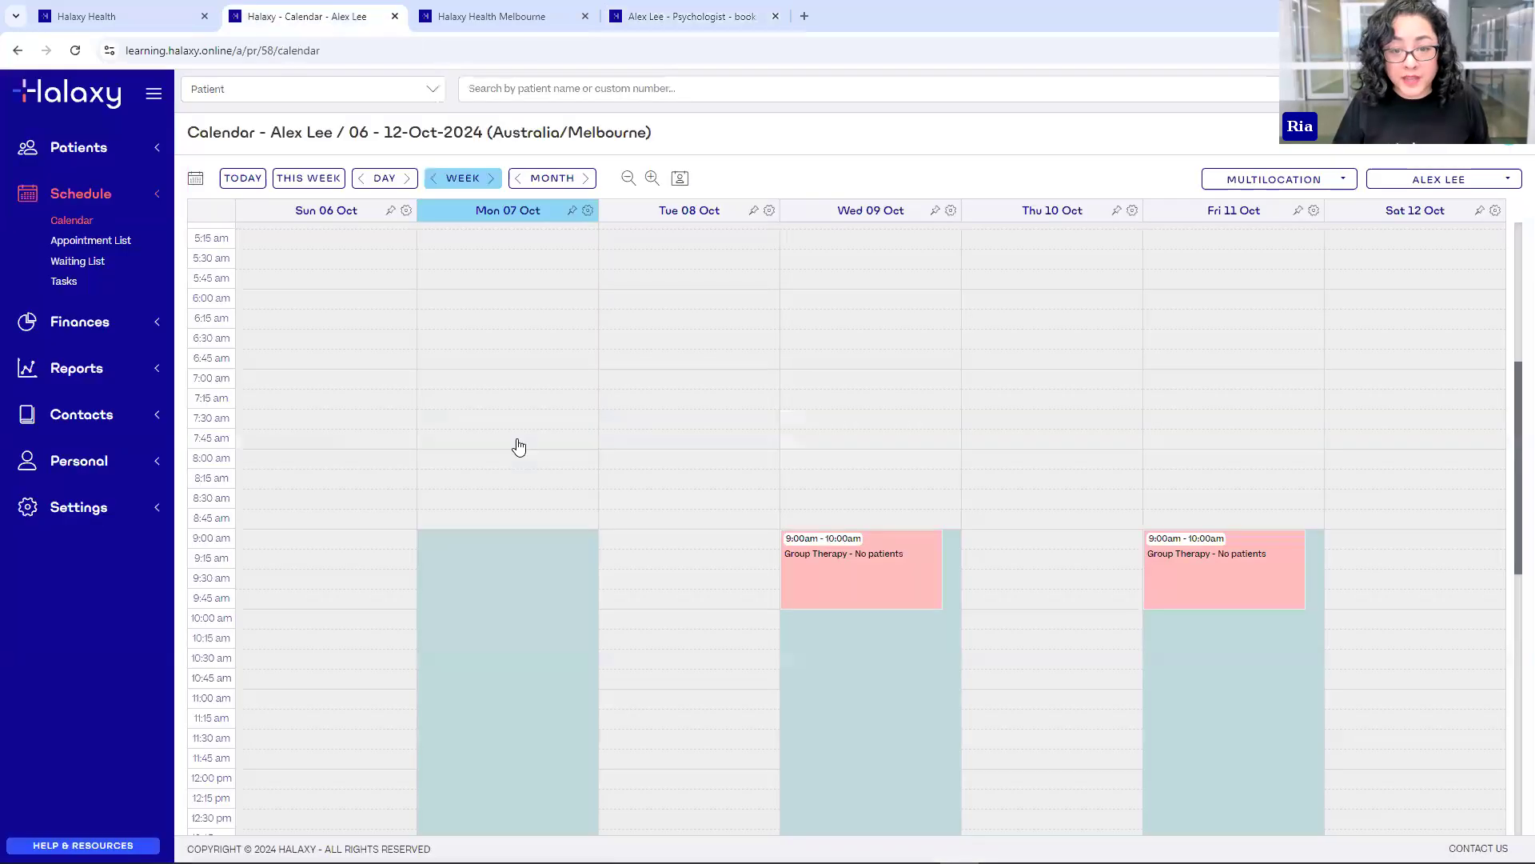
pyautogui.click(640, 14)
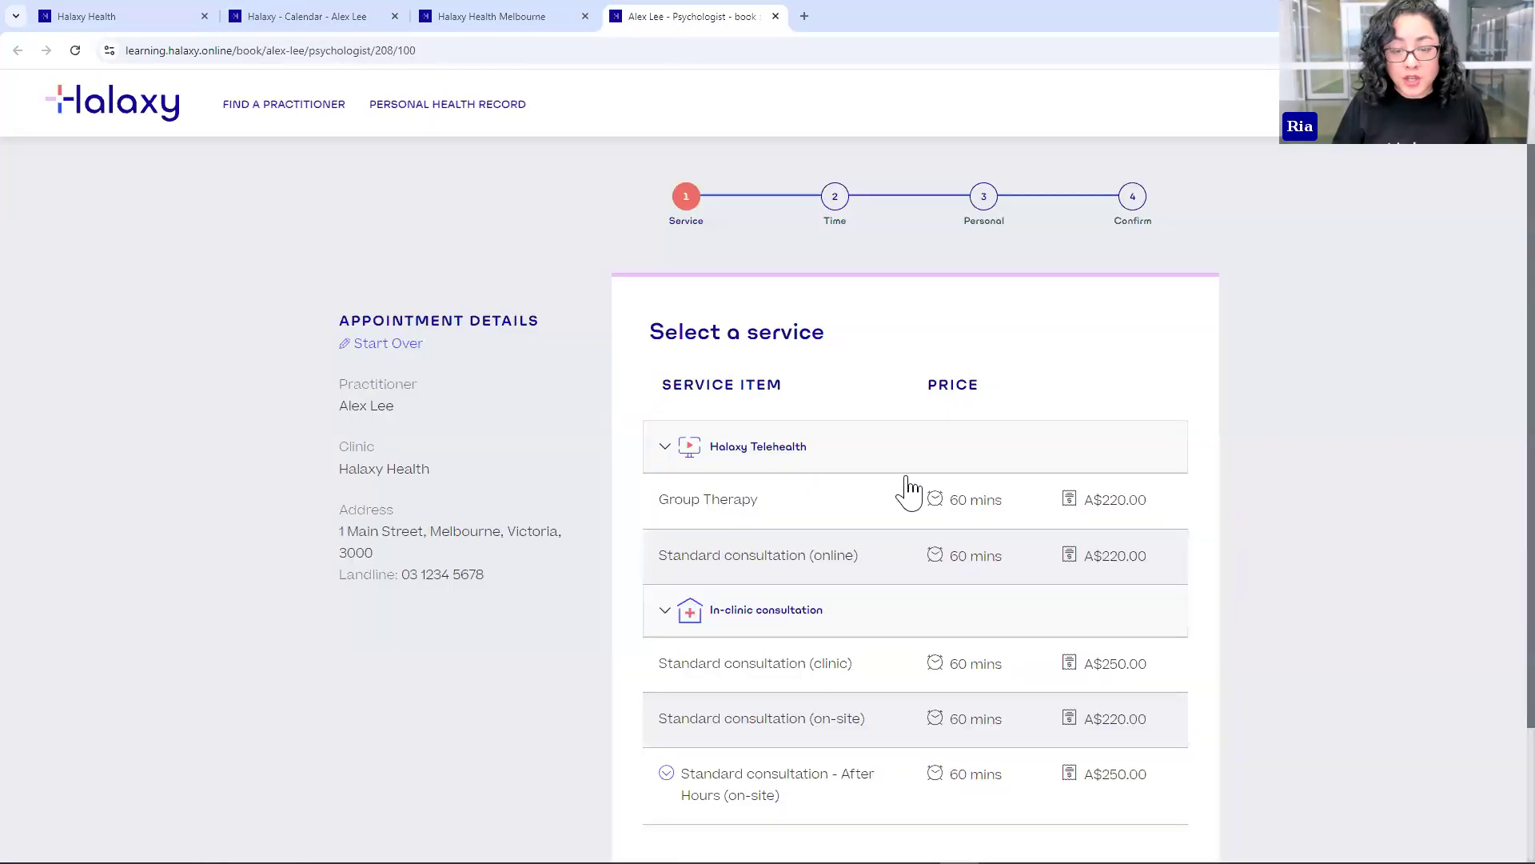
pyautogui.click(720, 510)
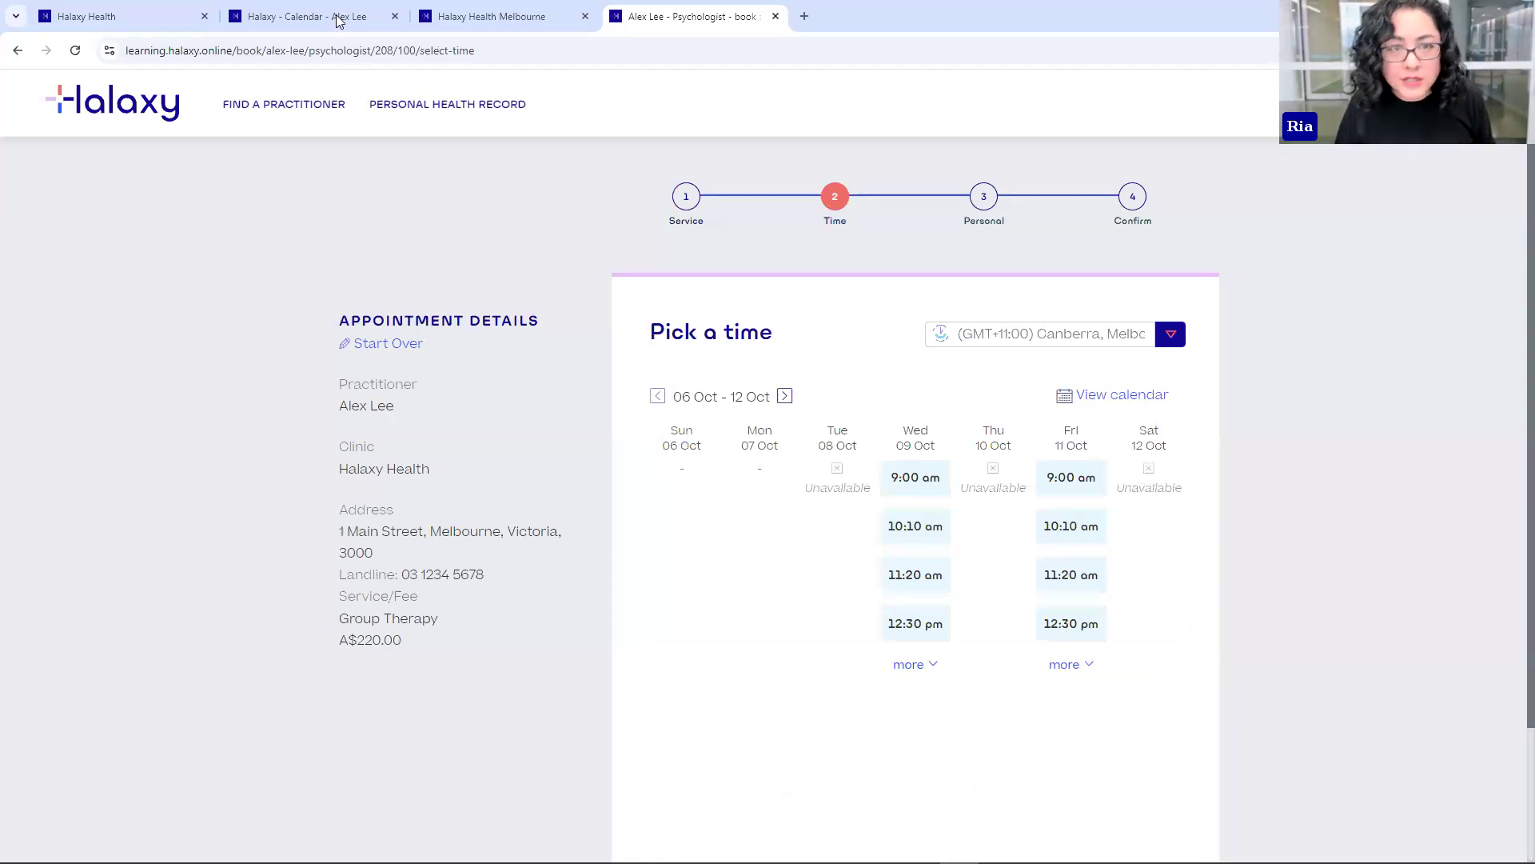
pyautogui.click(377, 354)
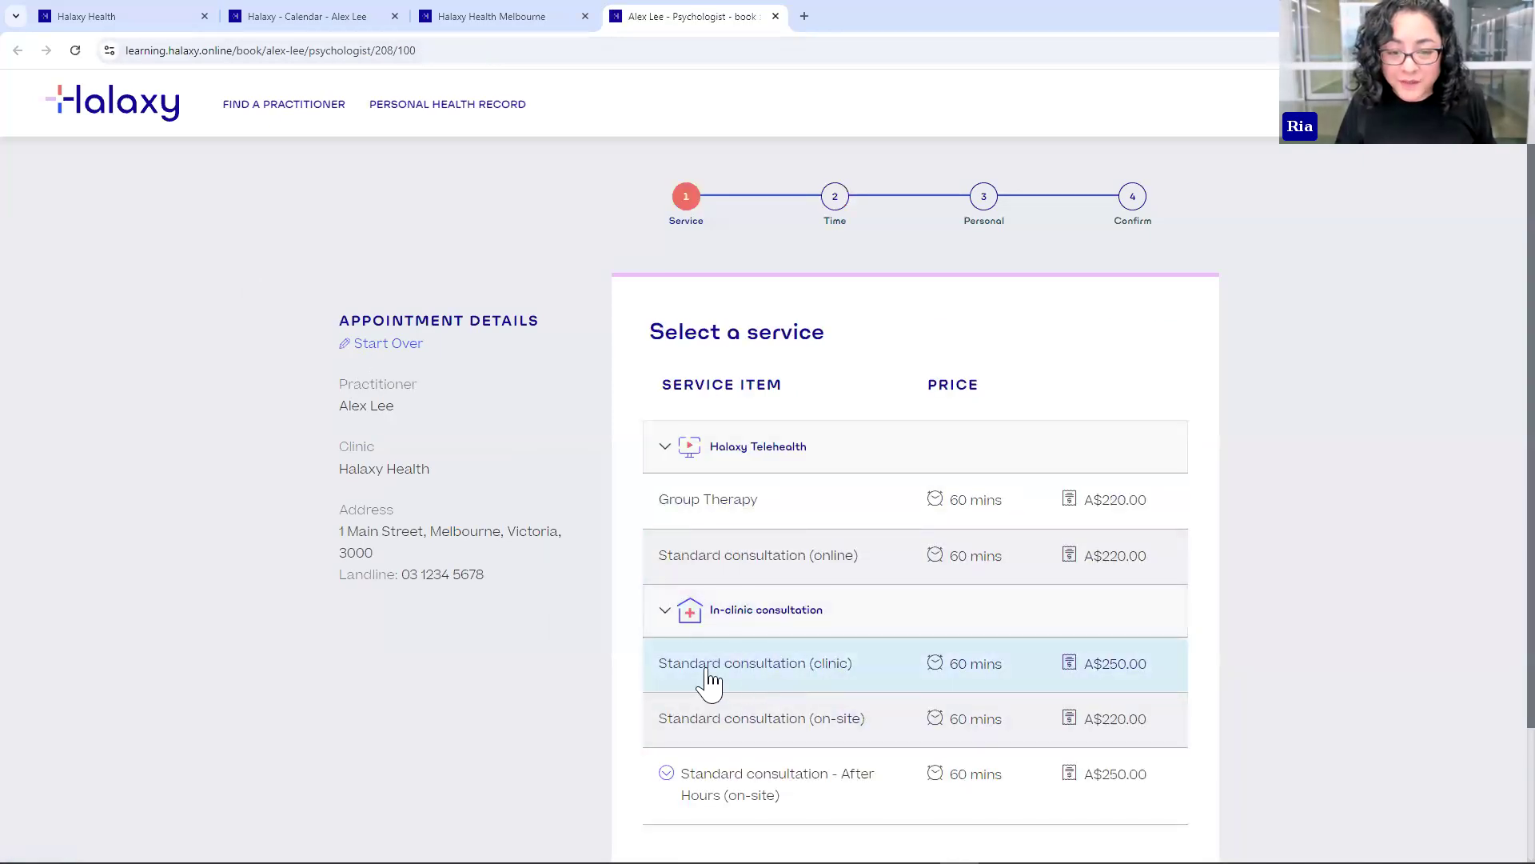
pyautogui.click(752, 686)
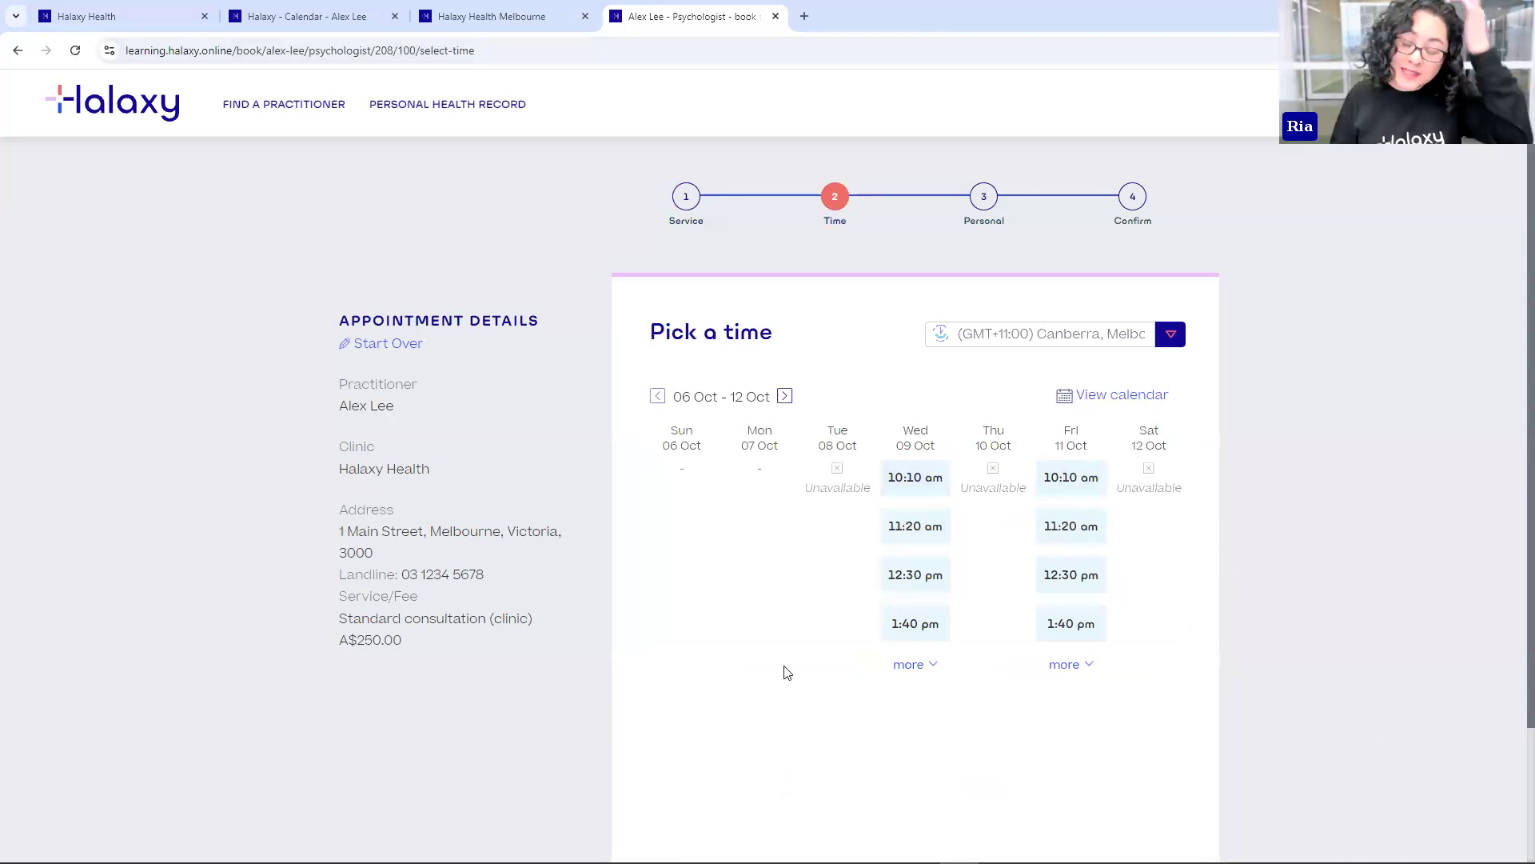
pyautogui.click(294, 18)
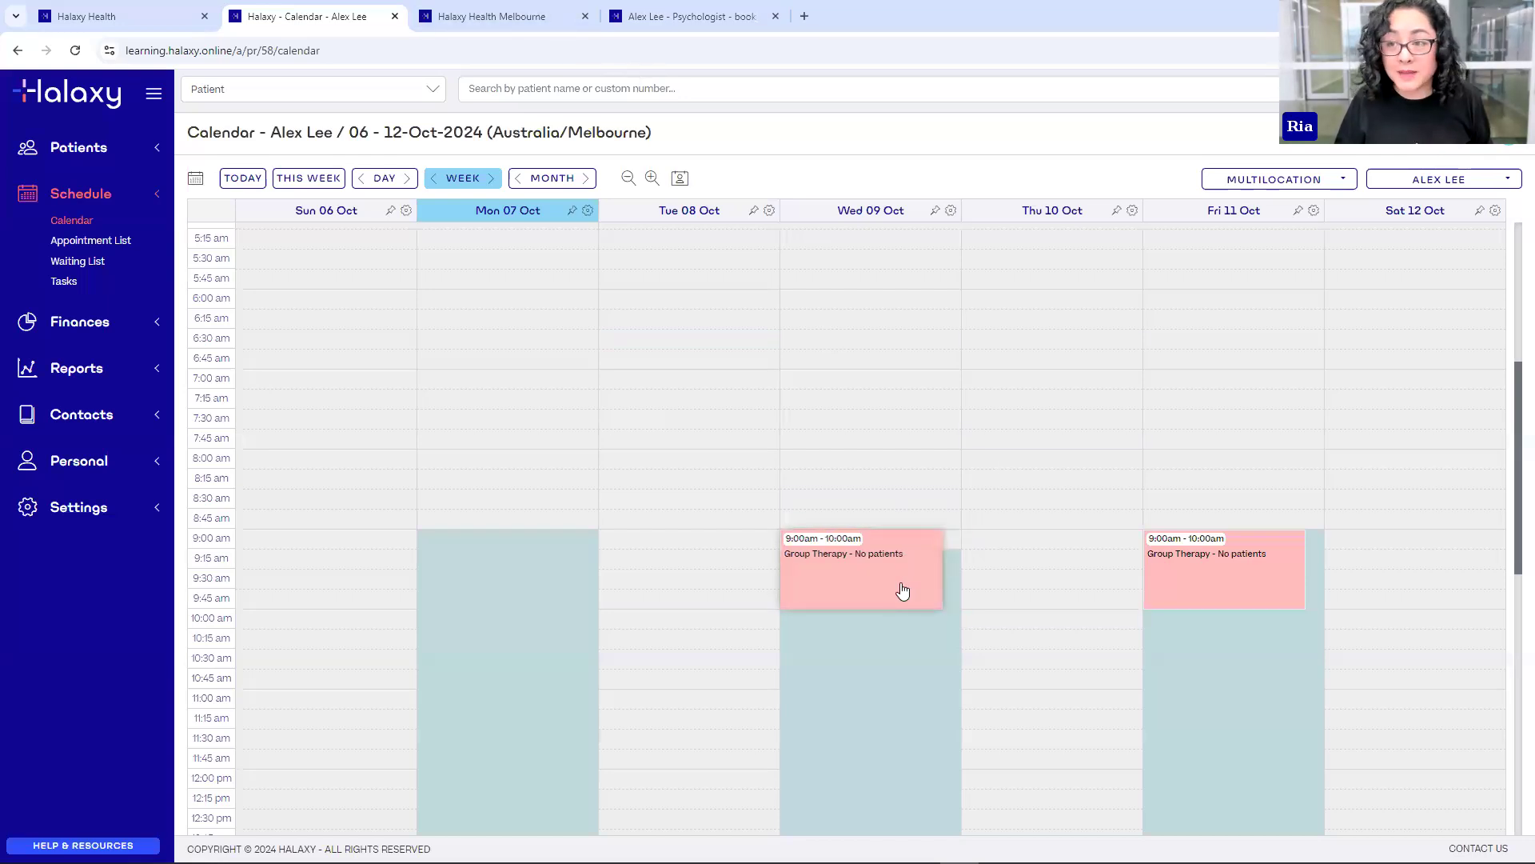
pyautogui.click(73, 509)
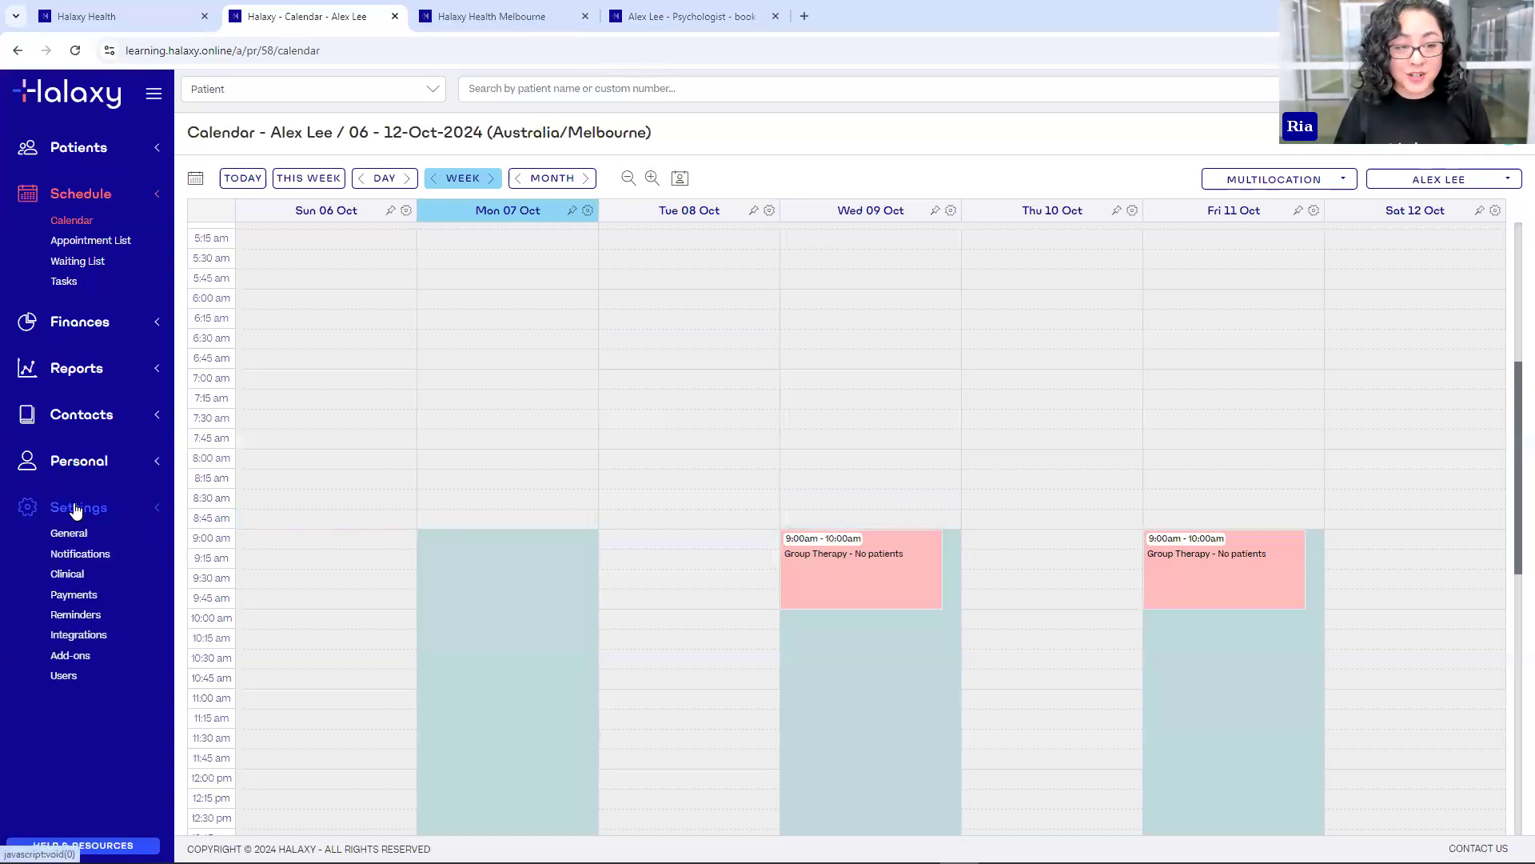
# - Set Group Therapy's Allow Online Booking to 'Yes - only appointments matching the type' and save it
pyautogui.click(78, 537)
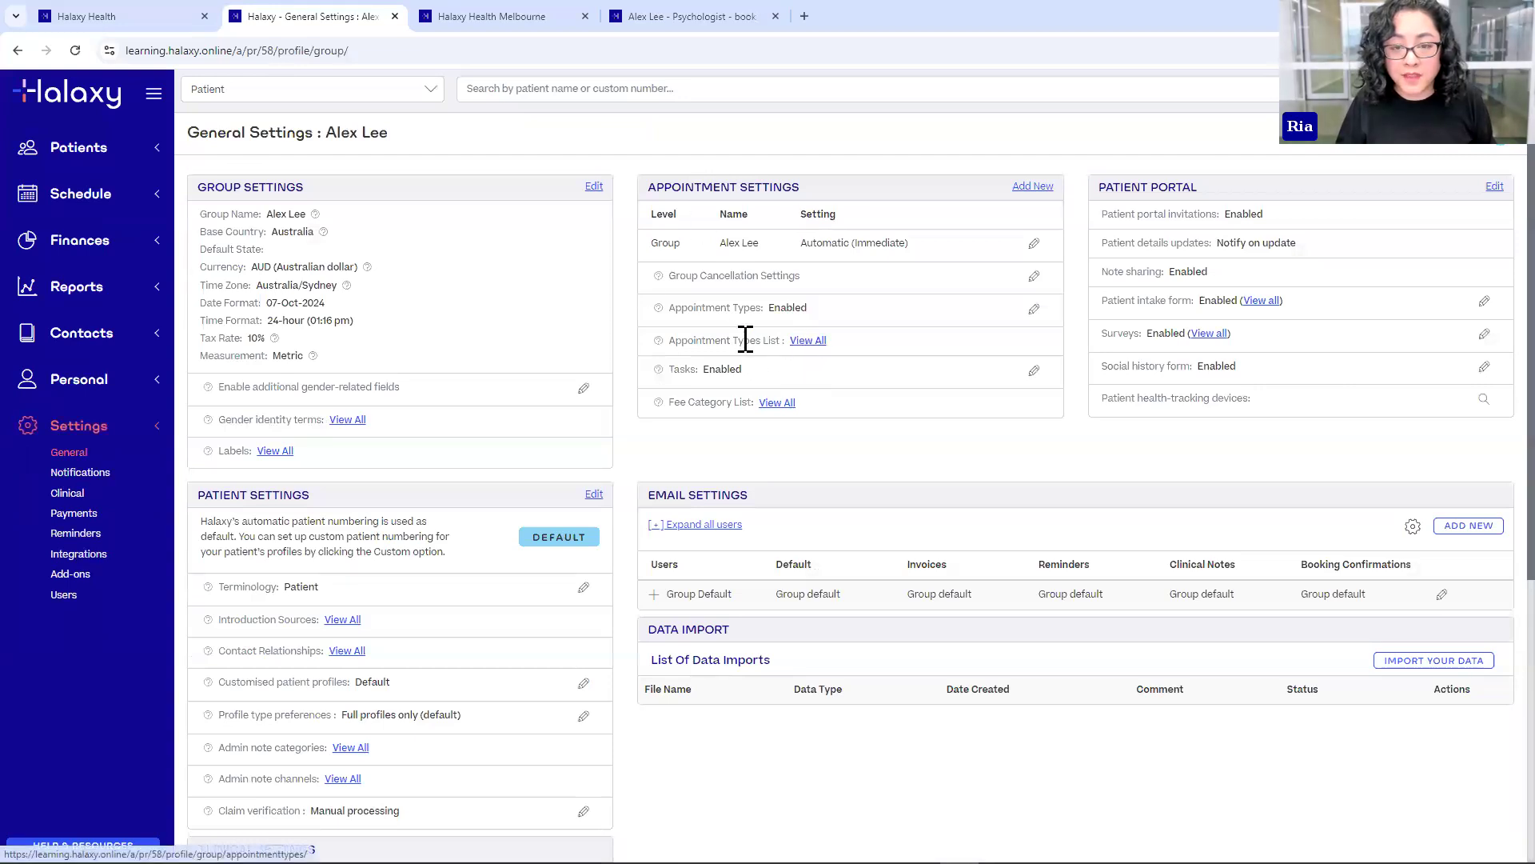
pyautogui.click(806, 342)
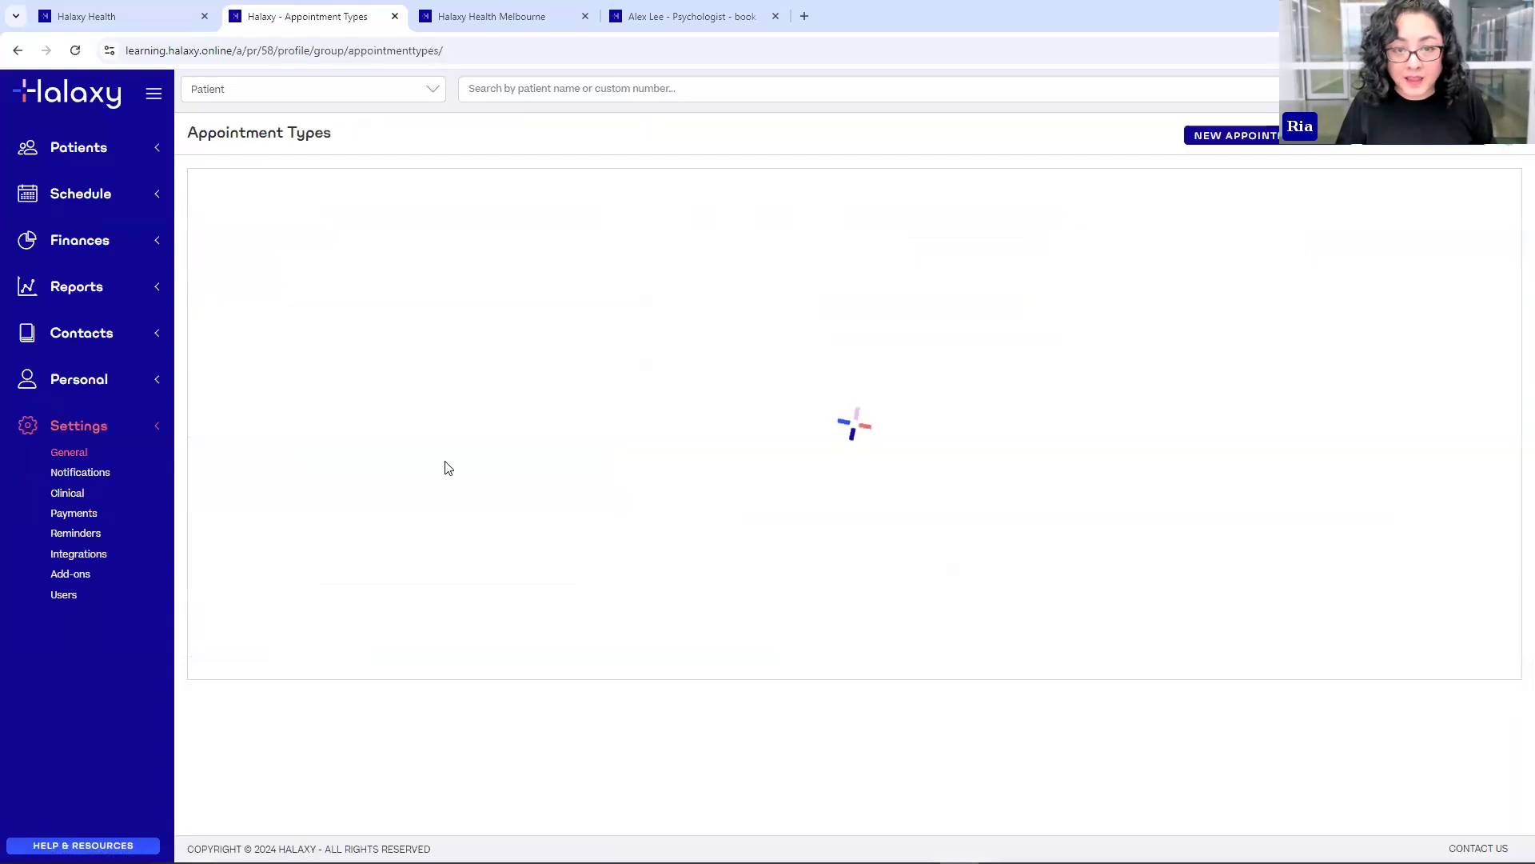
pyautogui.click(232, 267)
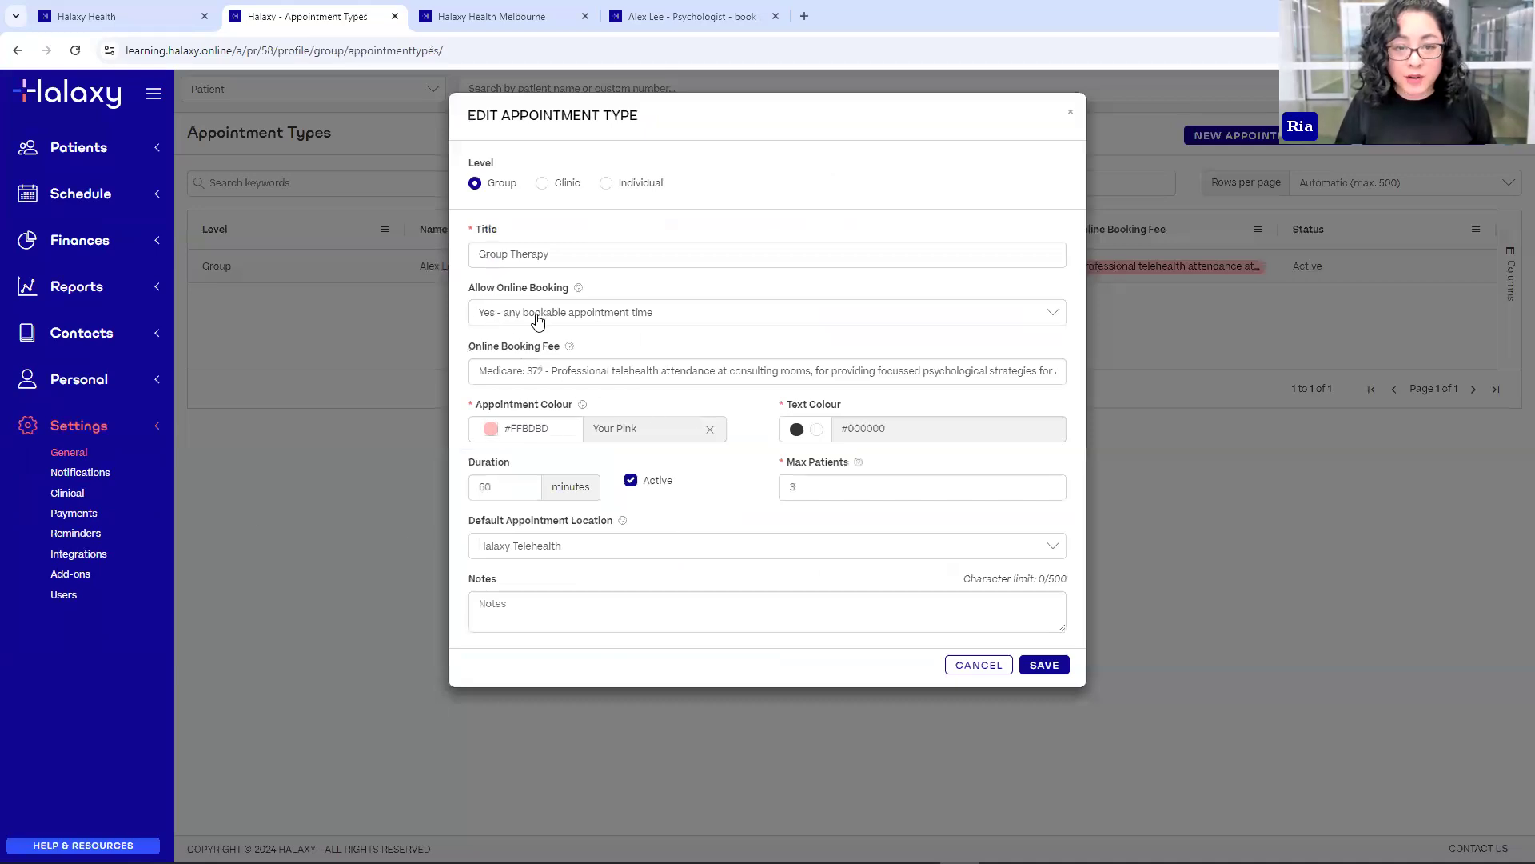
pyautogui.click(624, 320)
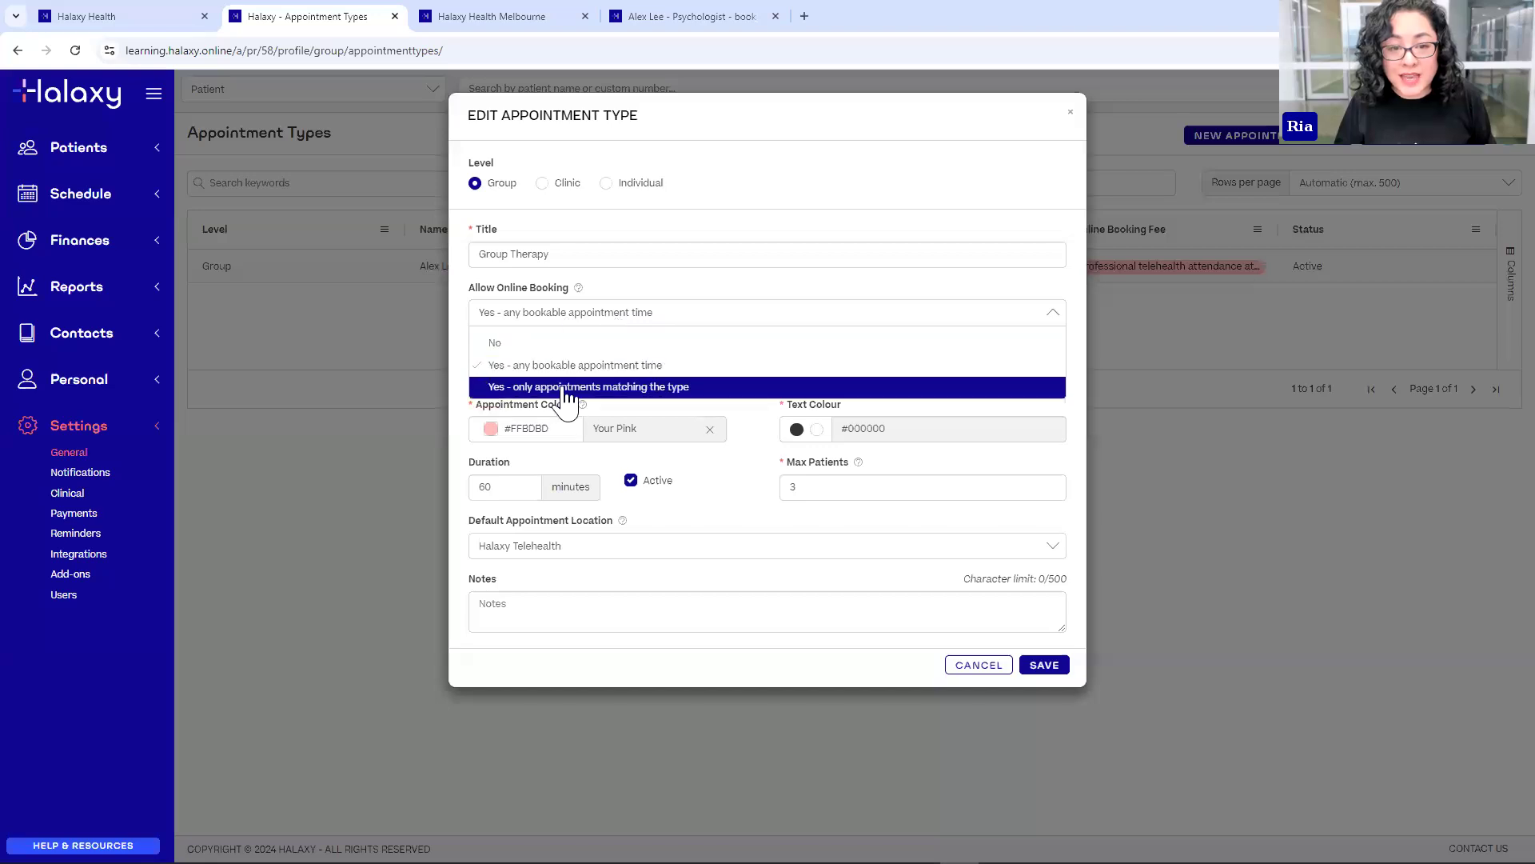
pyautogui.click(633, 392)
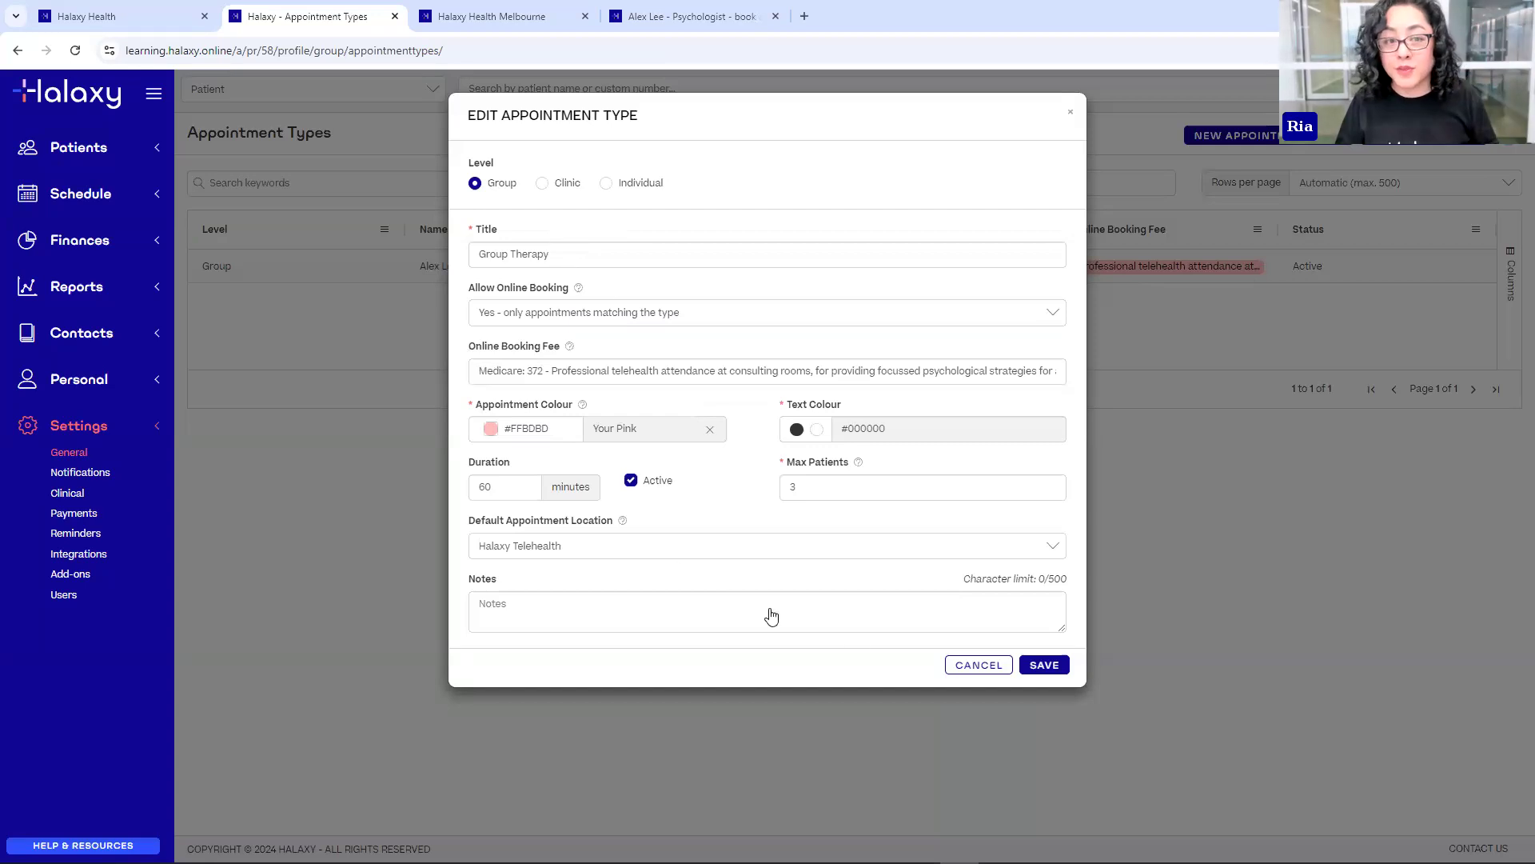
pyautogui.click(1046, 665)
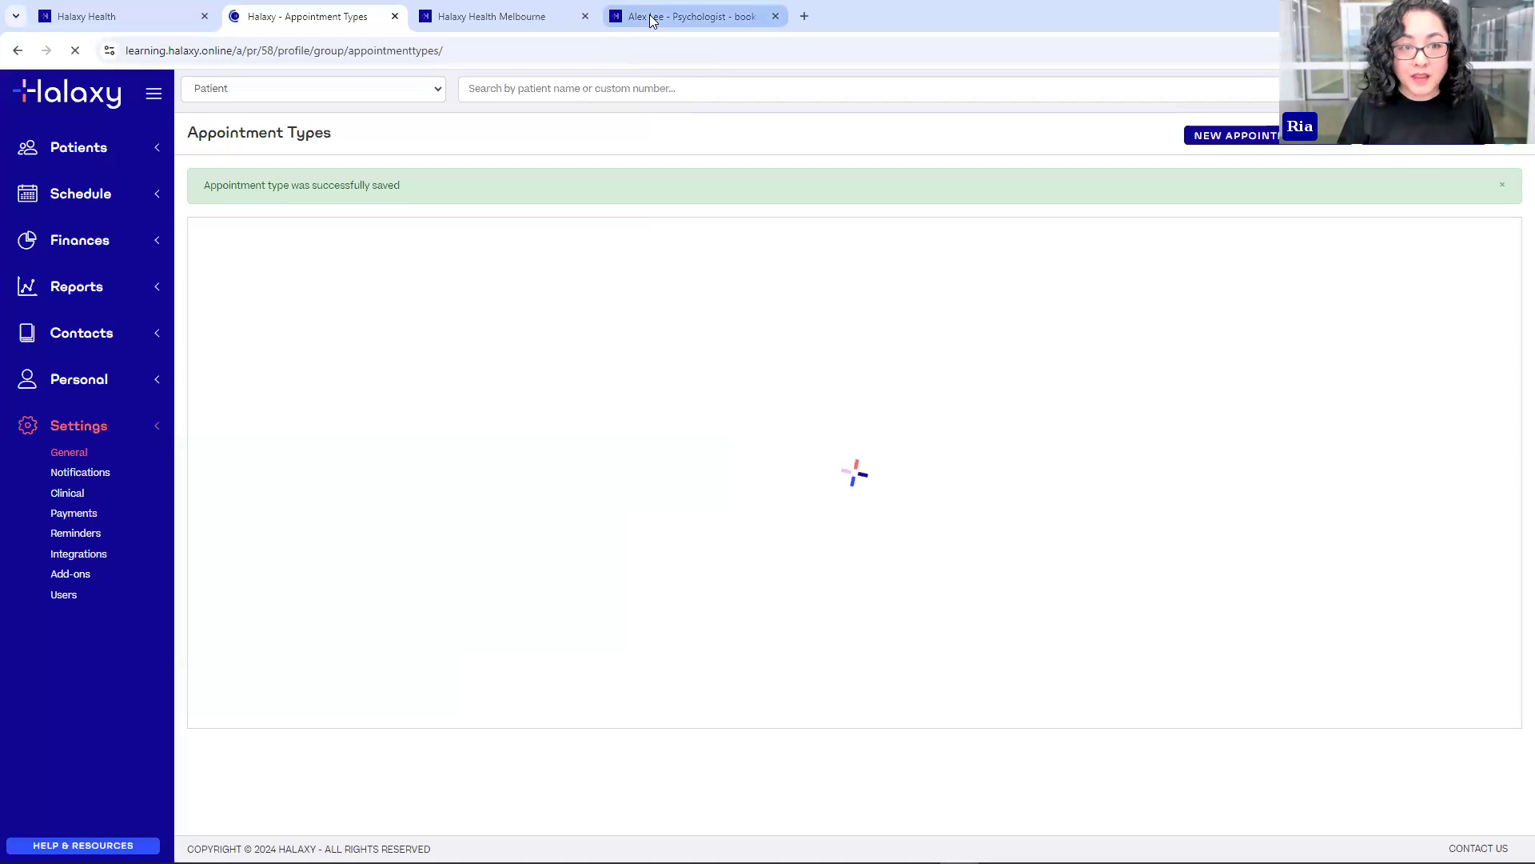
# - Rebook Group Therapy and confirm only 9:00 am slots appear on Wed 09 and Fri 11 Oct
pyautogui.click(652, 19)
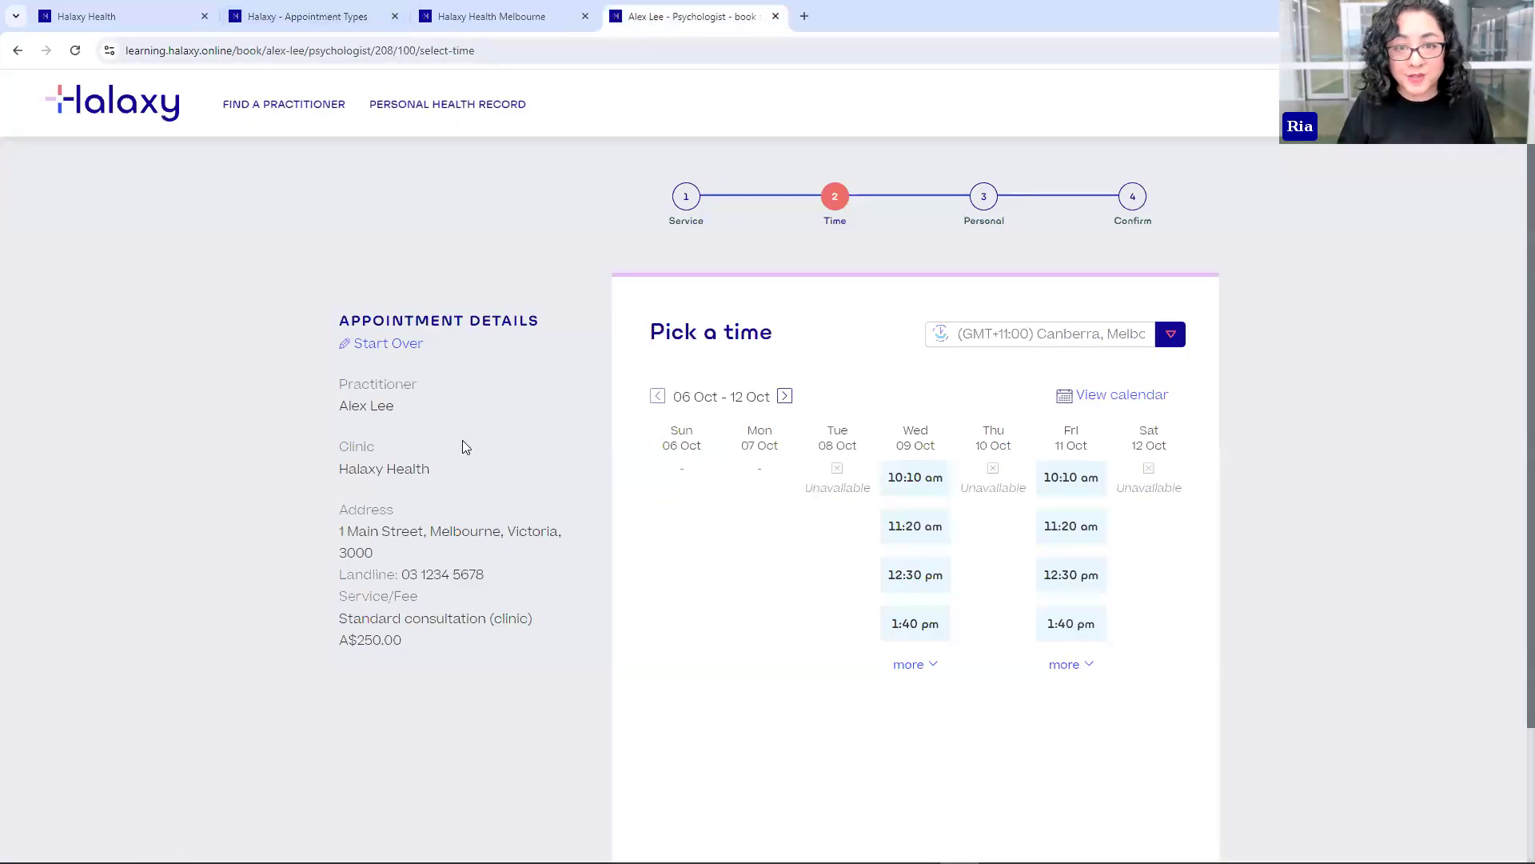
pyautogui.click(390, 345)
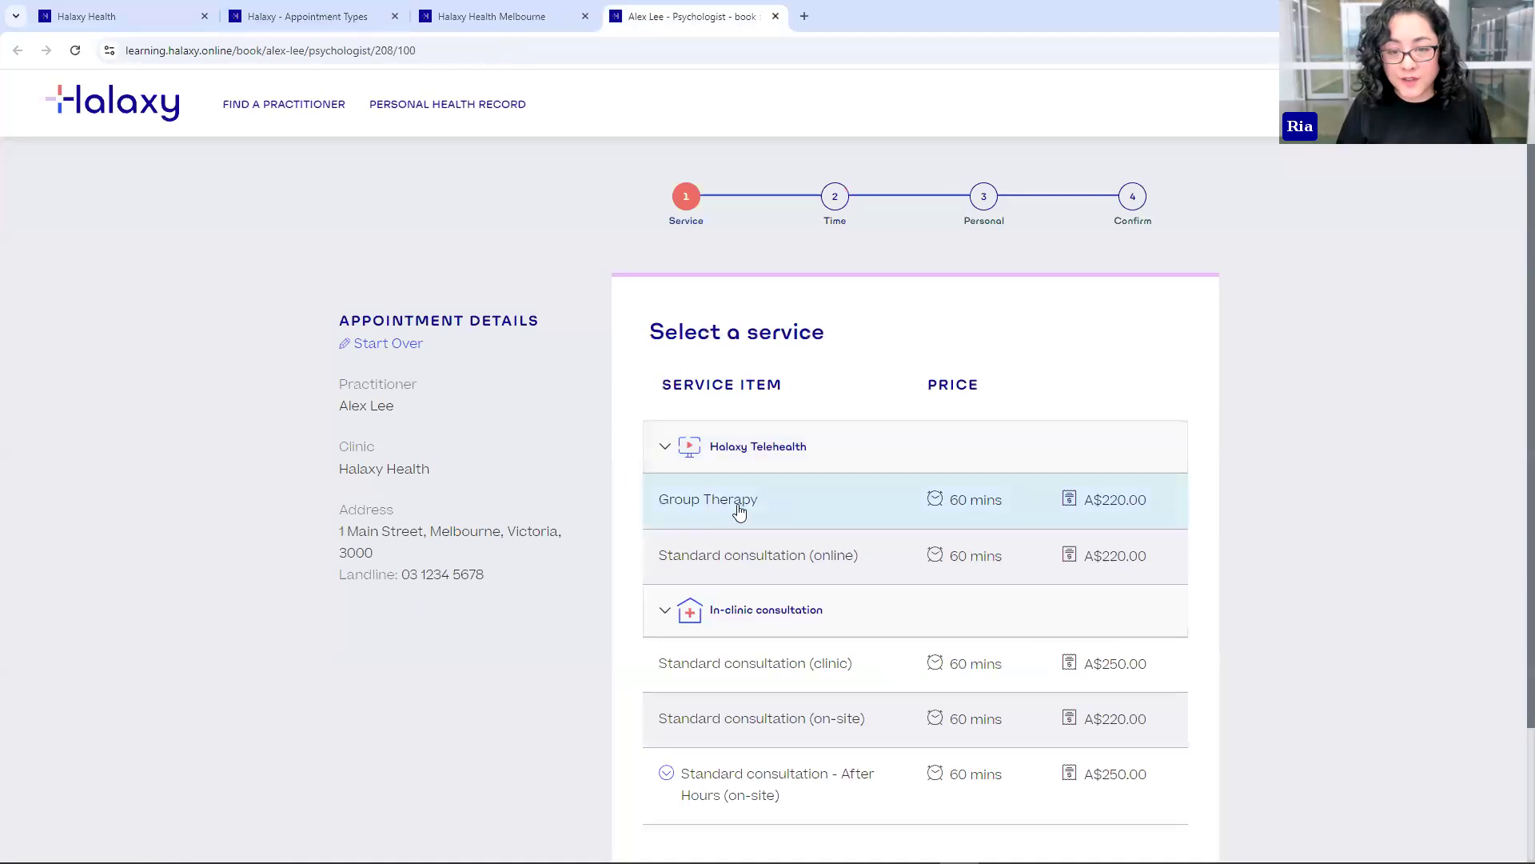
pyautogui.click(727, 502)
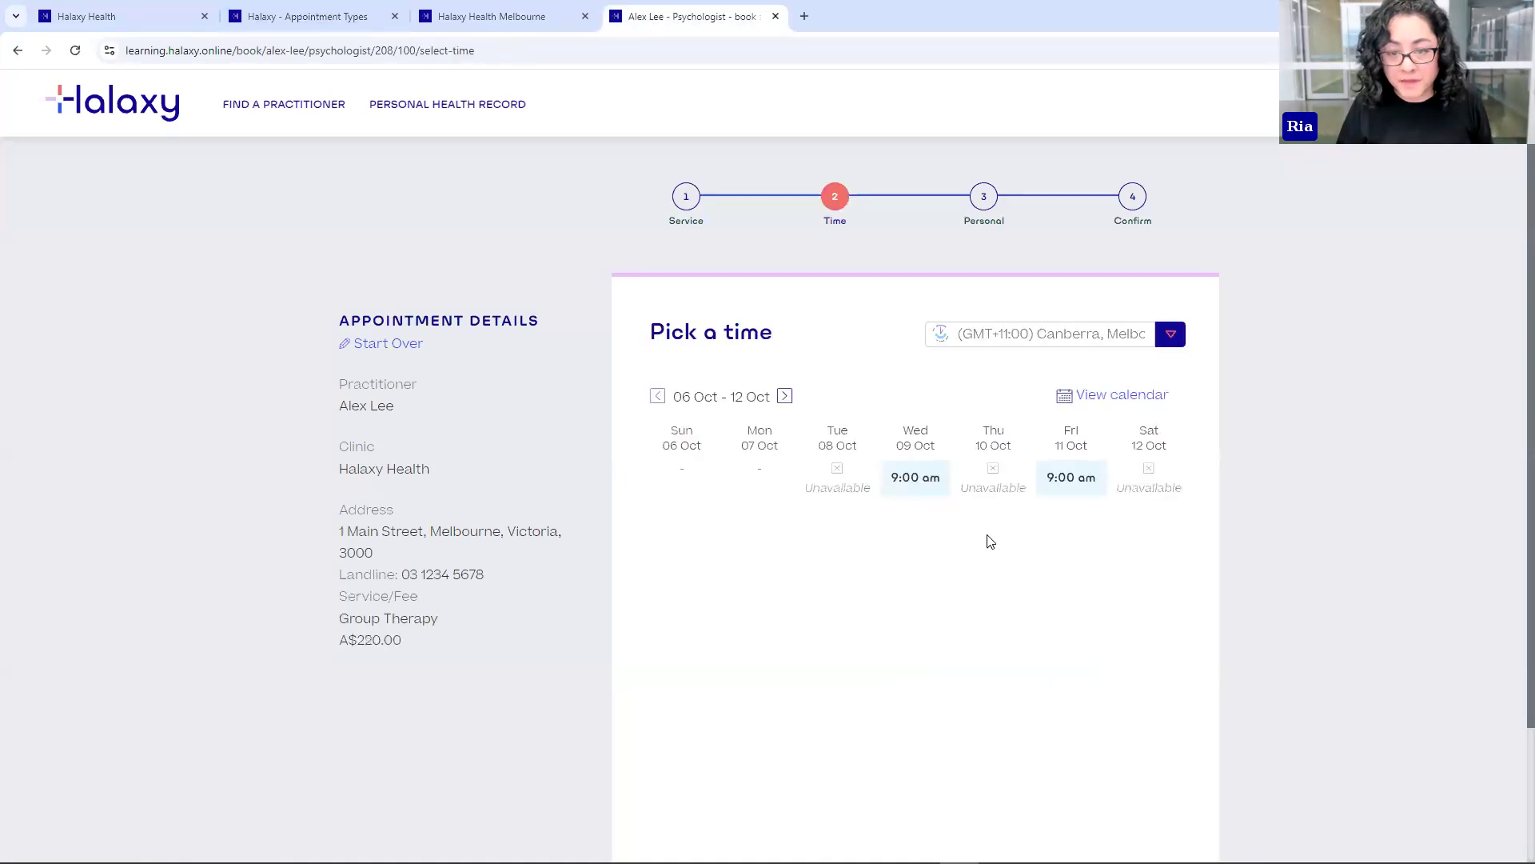
pyautogui.click(783, 397)
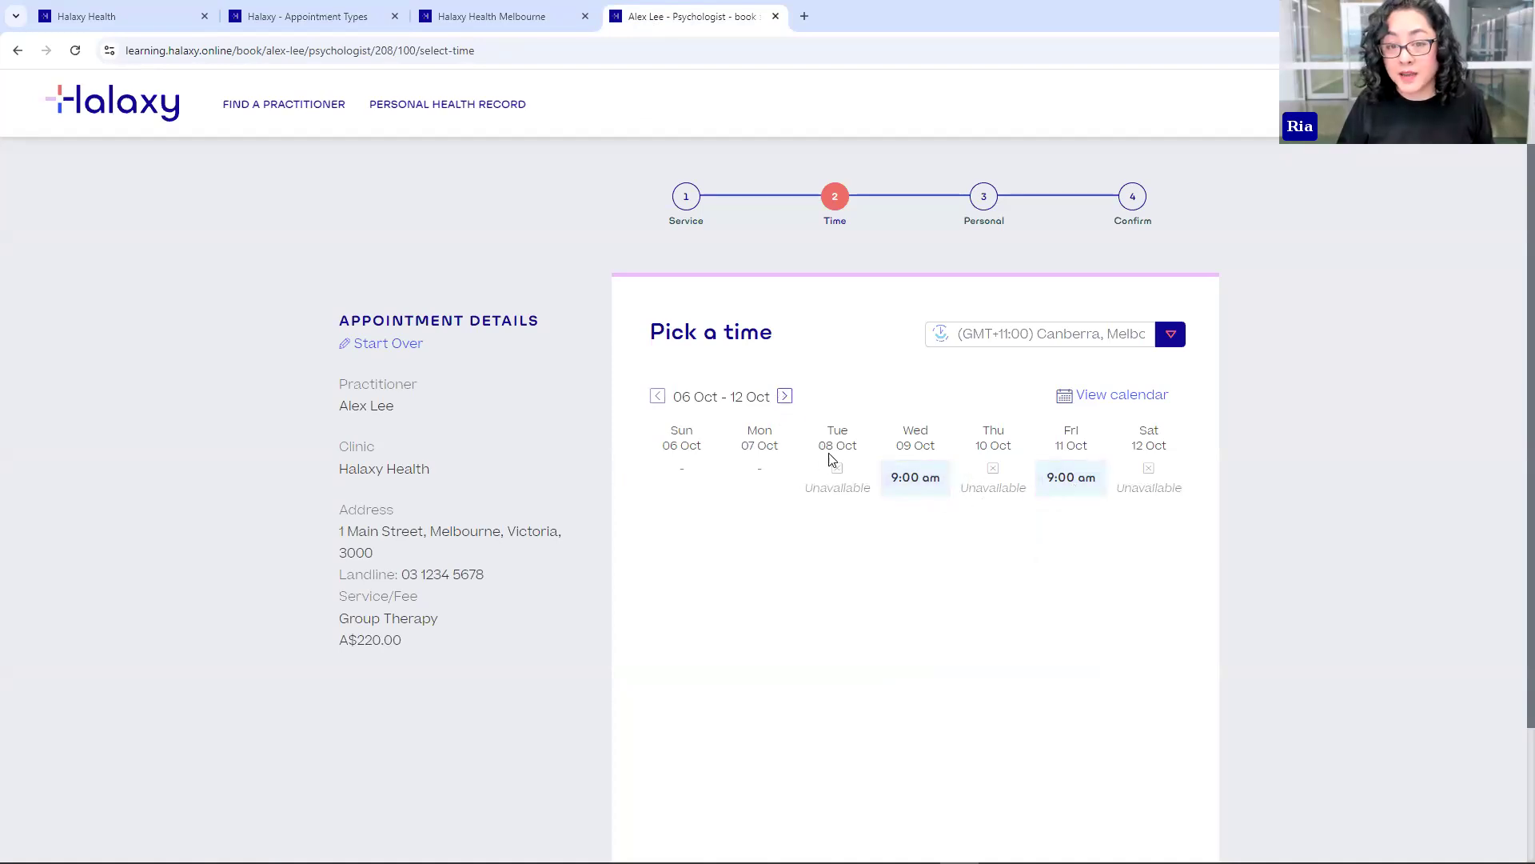
pyautogui.click(658, 396)
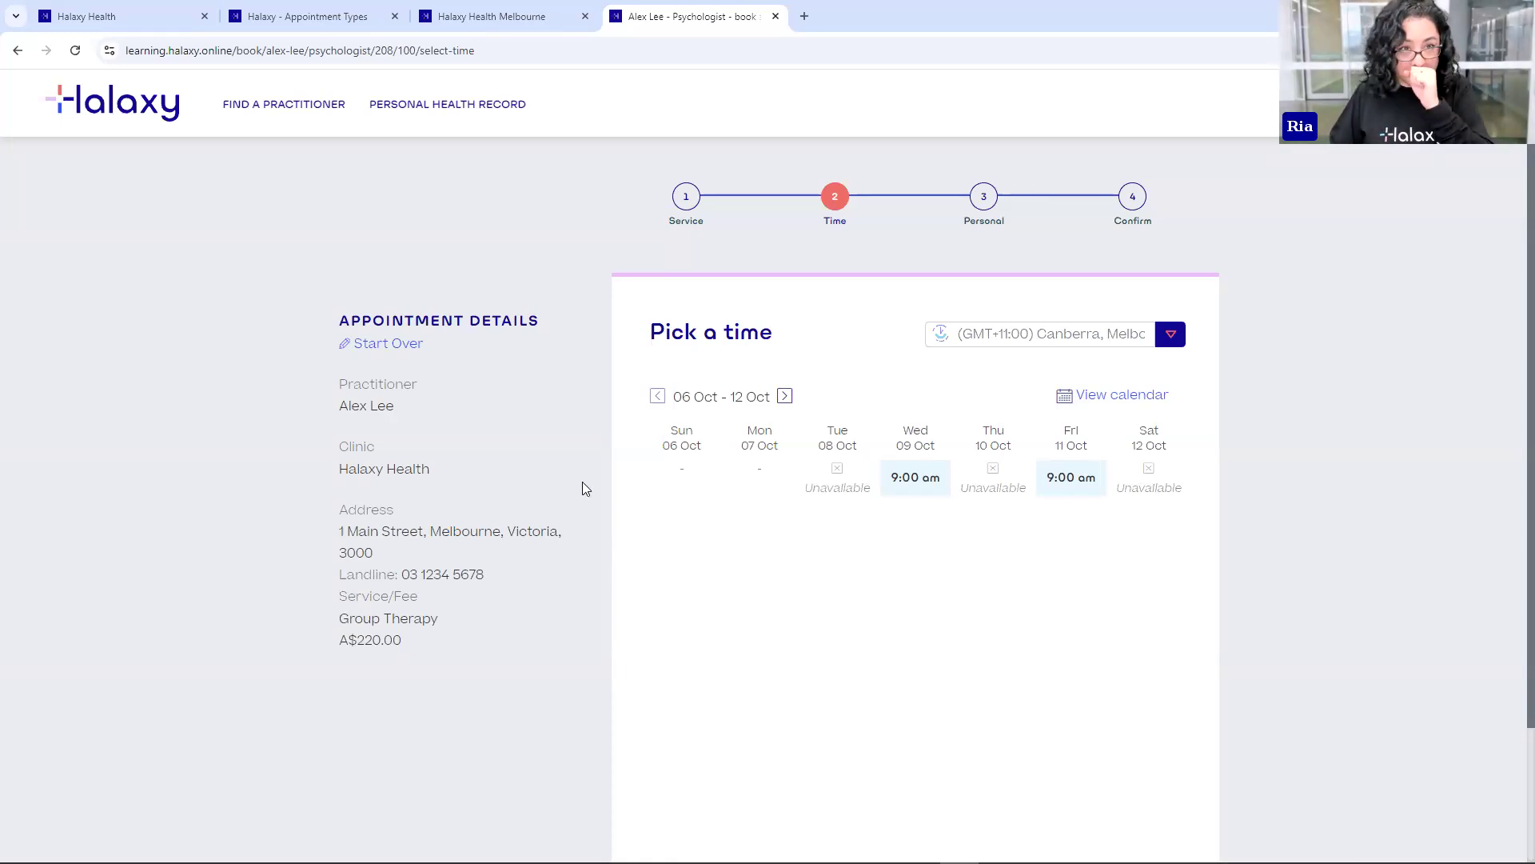
# - Under Personal > Locations, edit the Halaxy Health Melbourne online booking and profile preferences
pyautogui.click(296, 19)
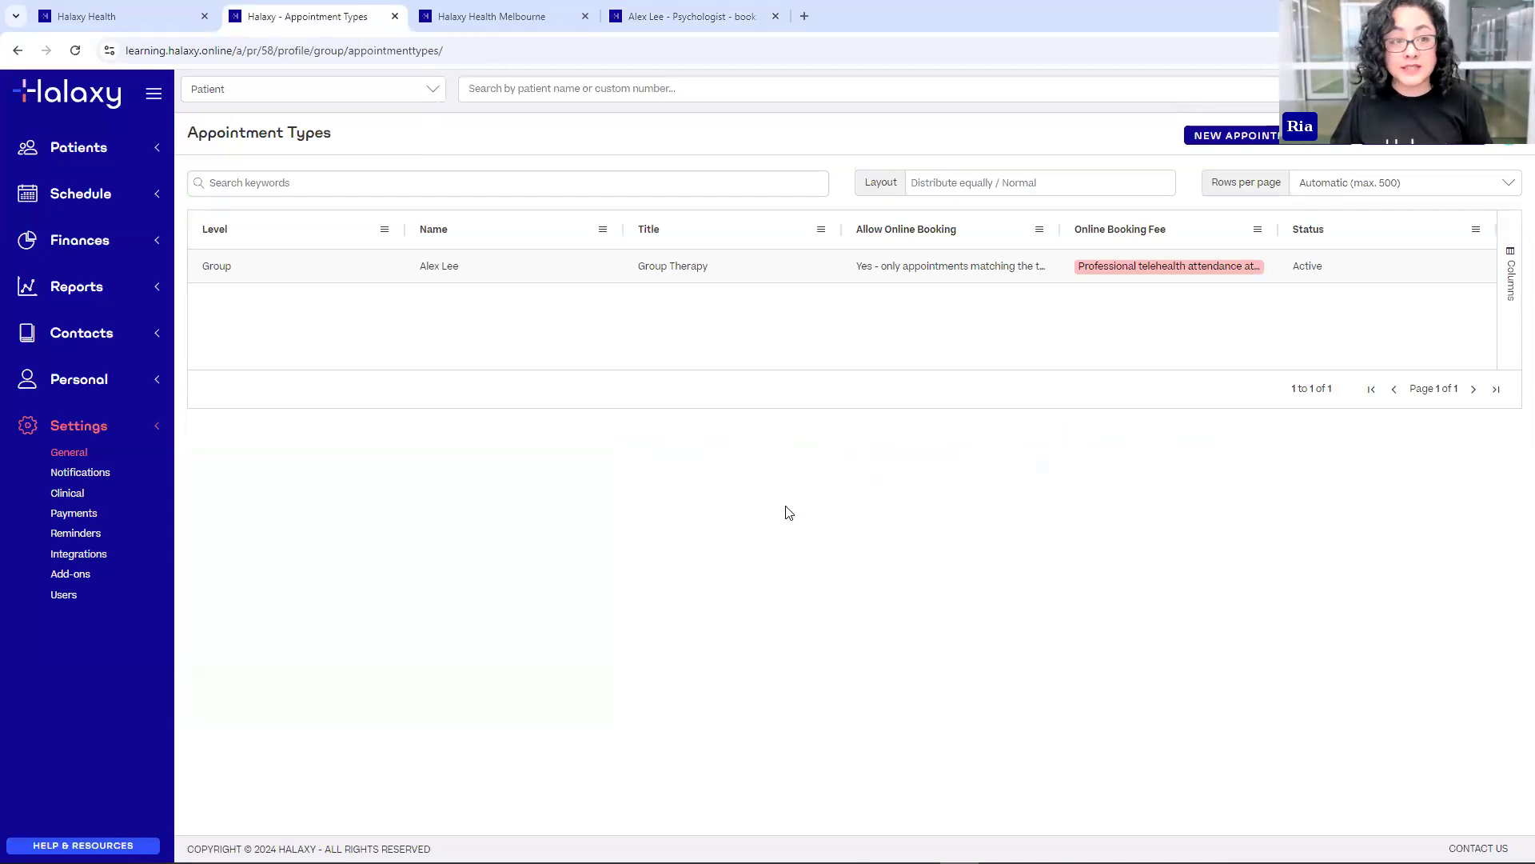
pyautogui.click(68, 382)
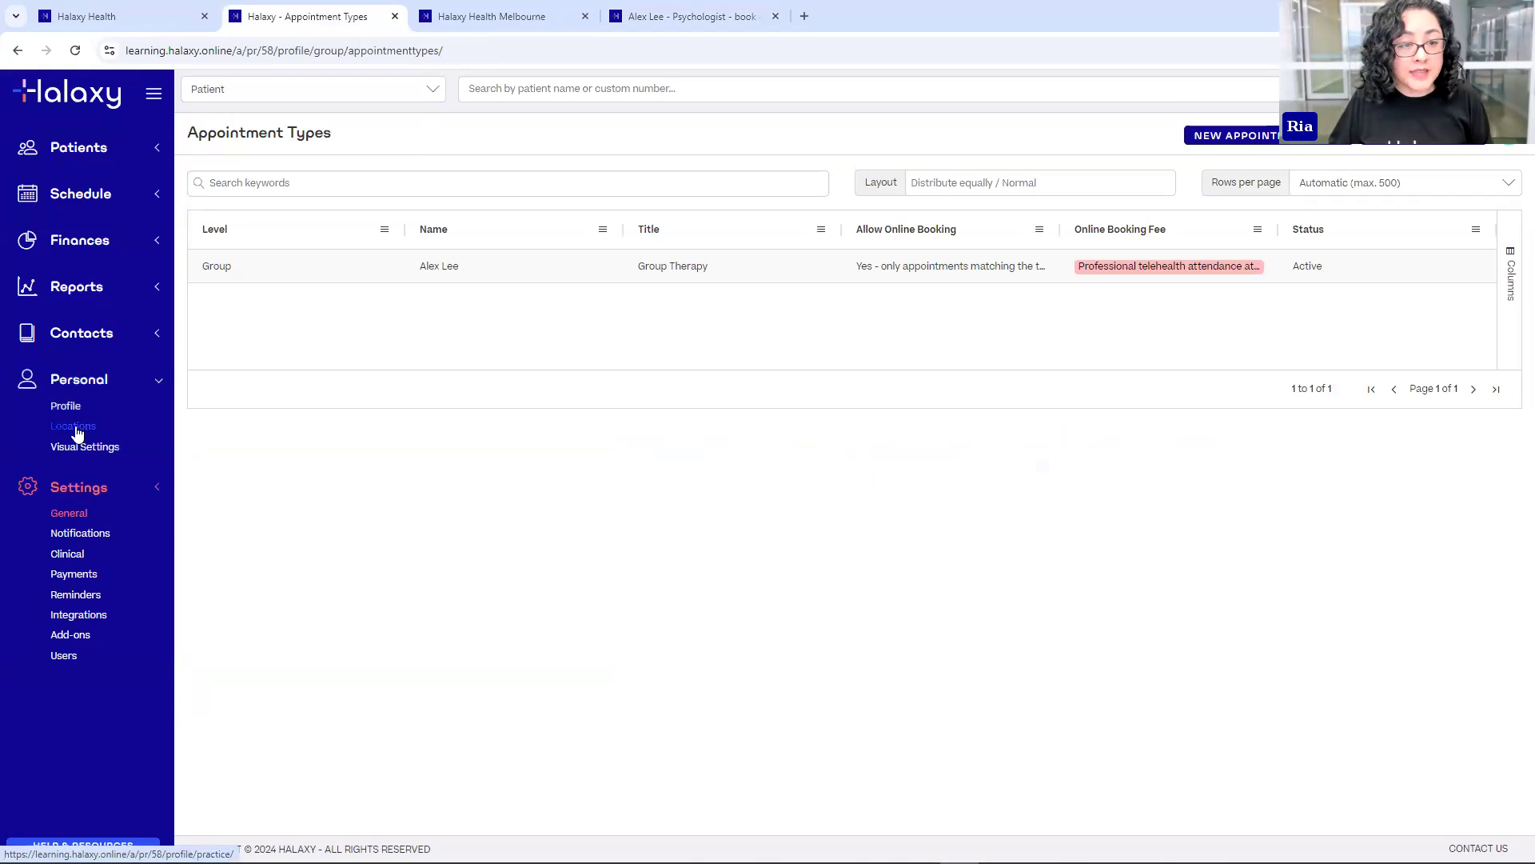
pyautogui.click(75, 435)
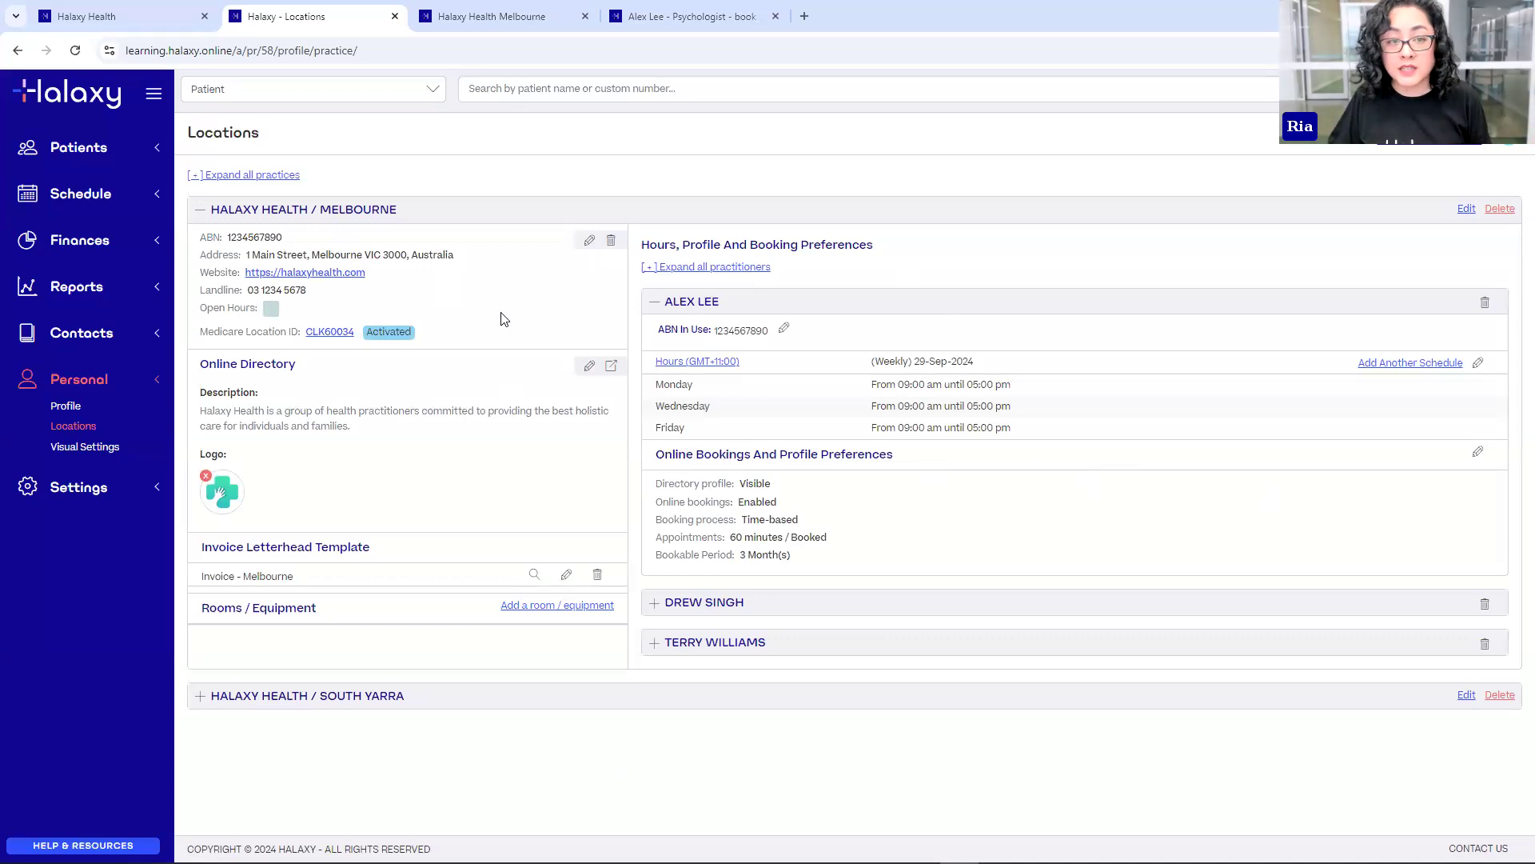
pyautogui.moveTo(242, 209); pyautogui.dragTo(308, 209)
pyautogui.moveTo(675, 302); pyautogui.dragTo(788, 307)
pyautogui.click(688, 467)
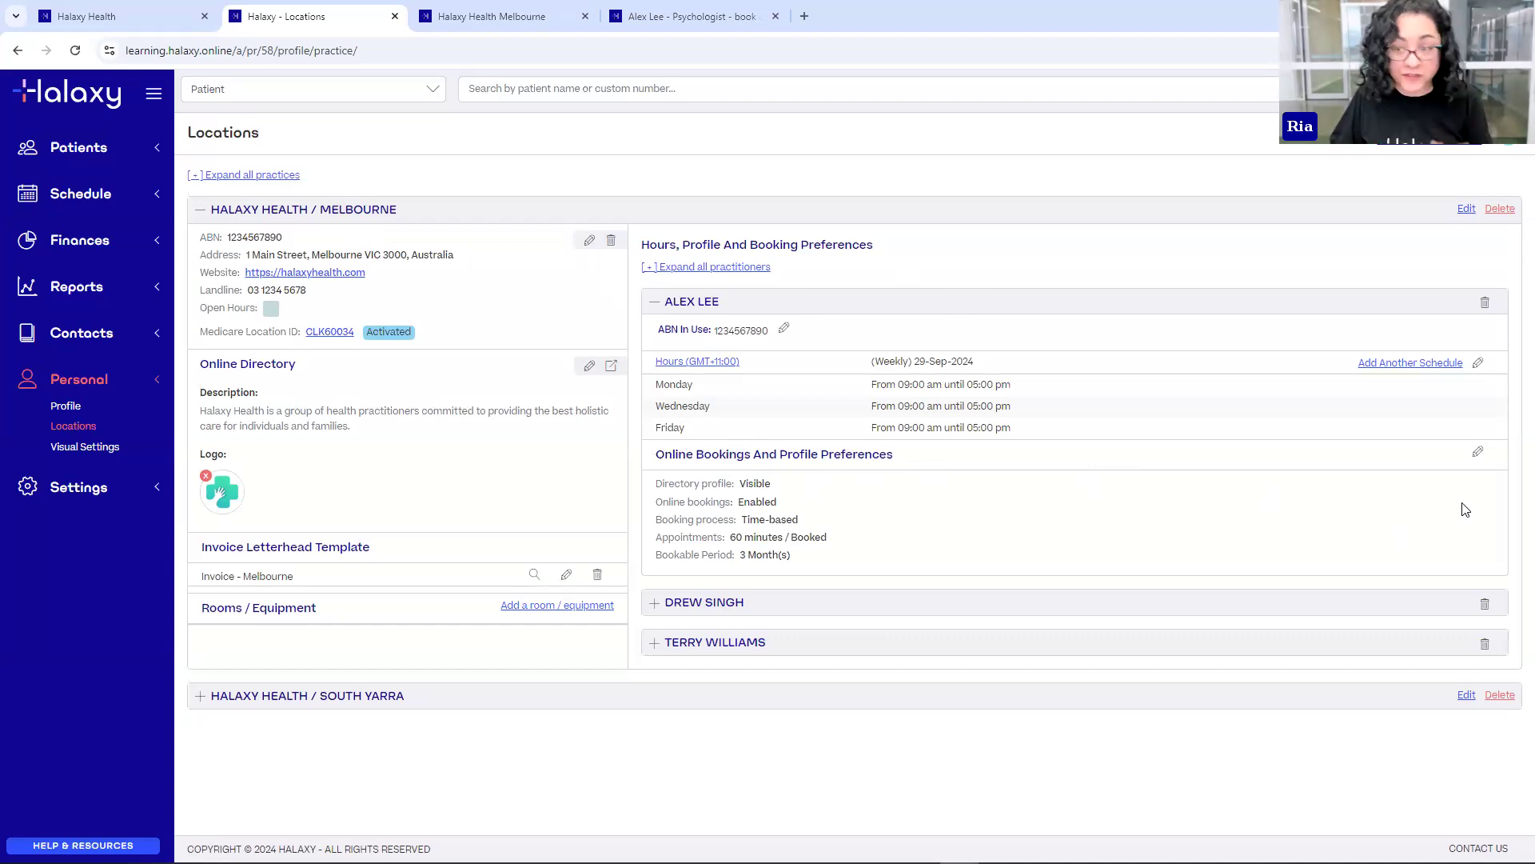
pyautogui.click(1478, 454)
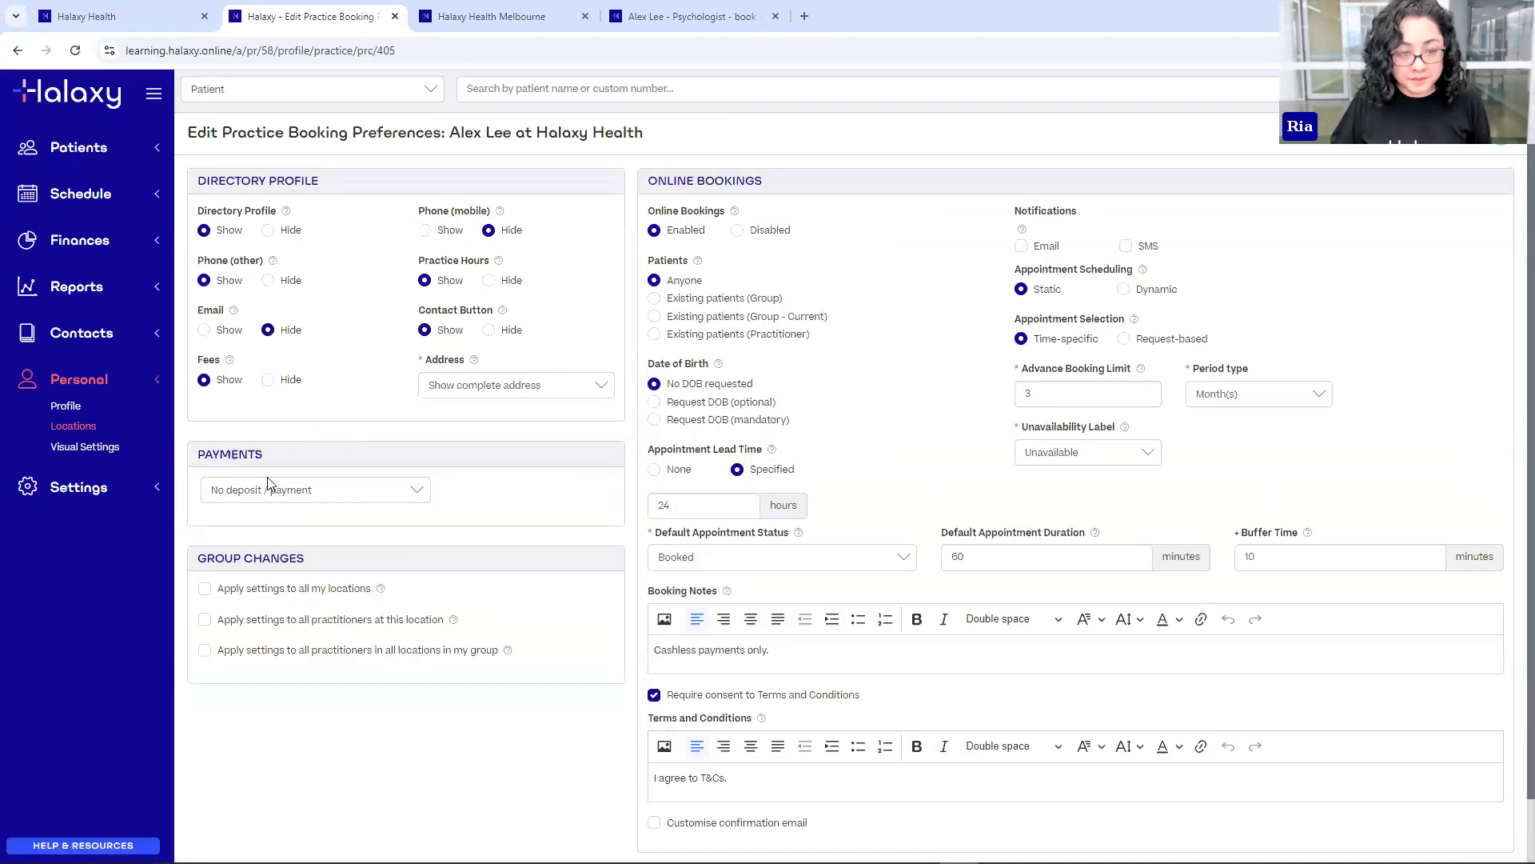
# - Change the online booking Payments option from no deposit to Deposit required, then to Card capture
pyautogui.click(379, 494)
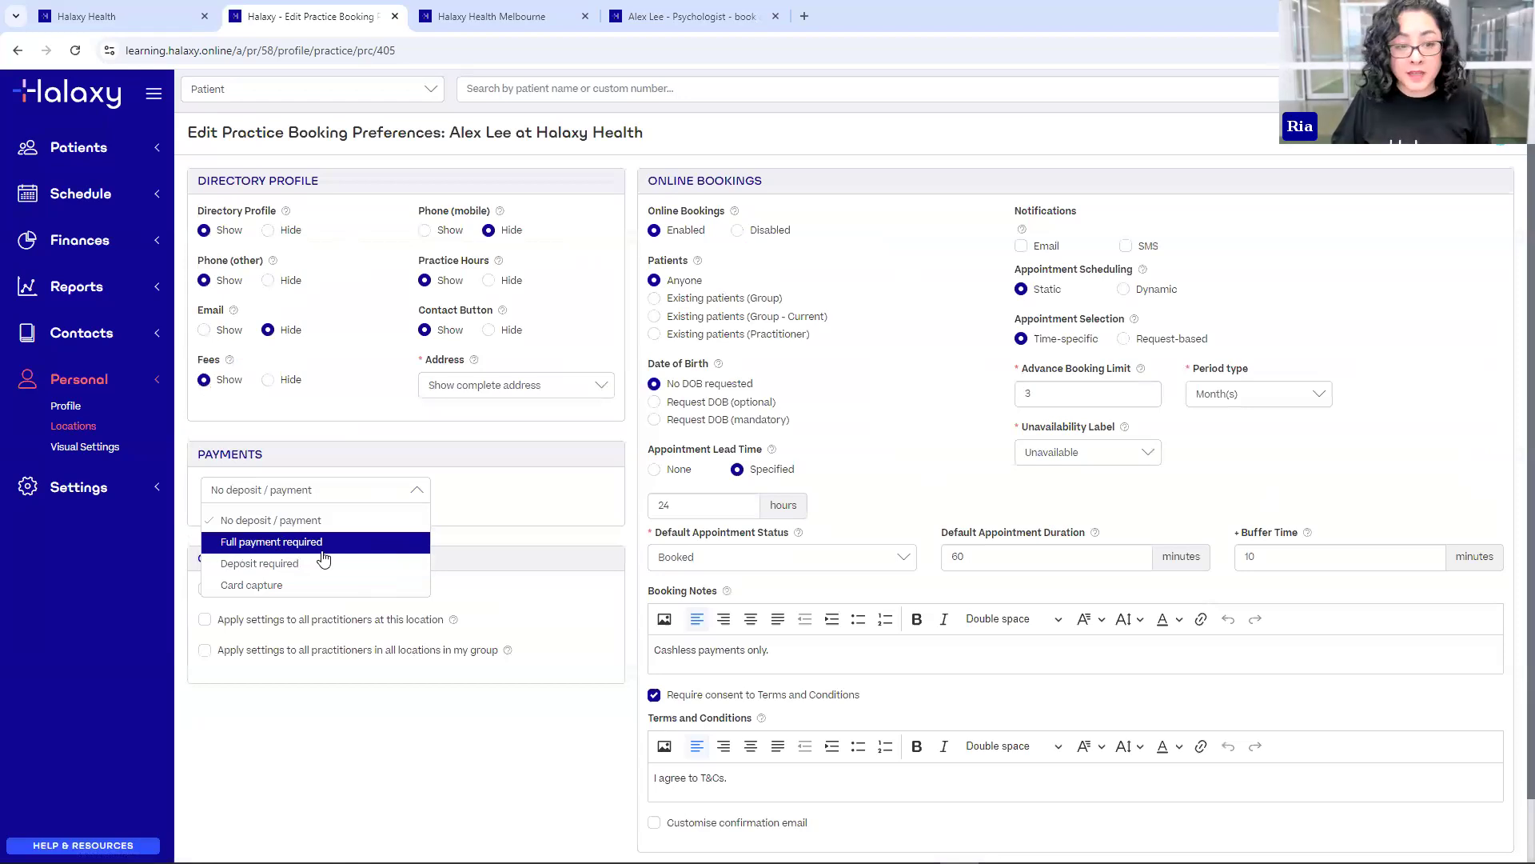
pyautogui.click(344, 573)
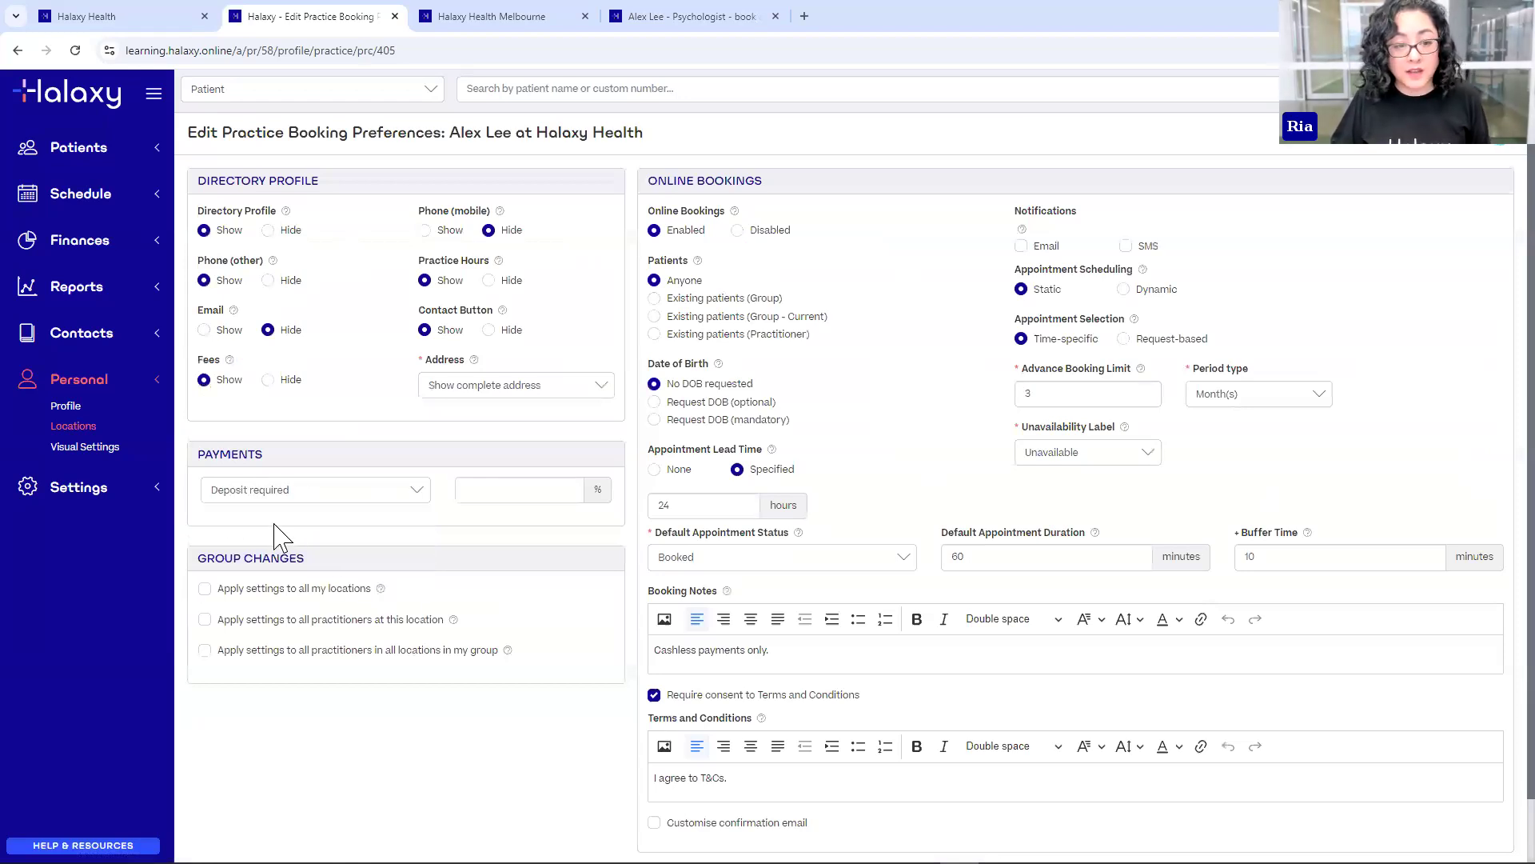
pyautogui.click(494, 496)
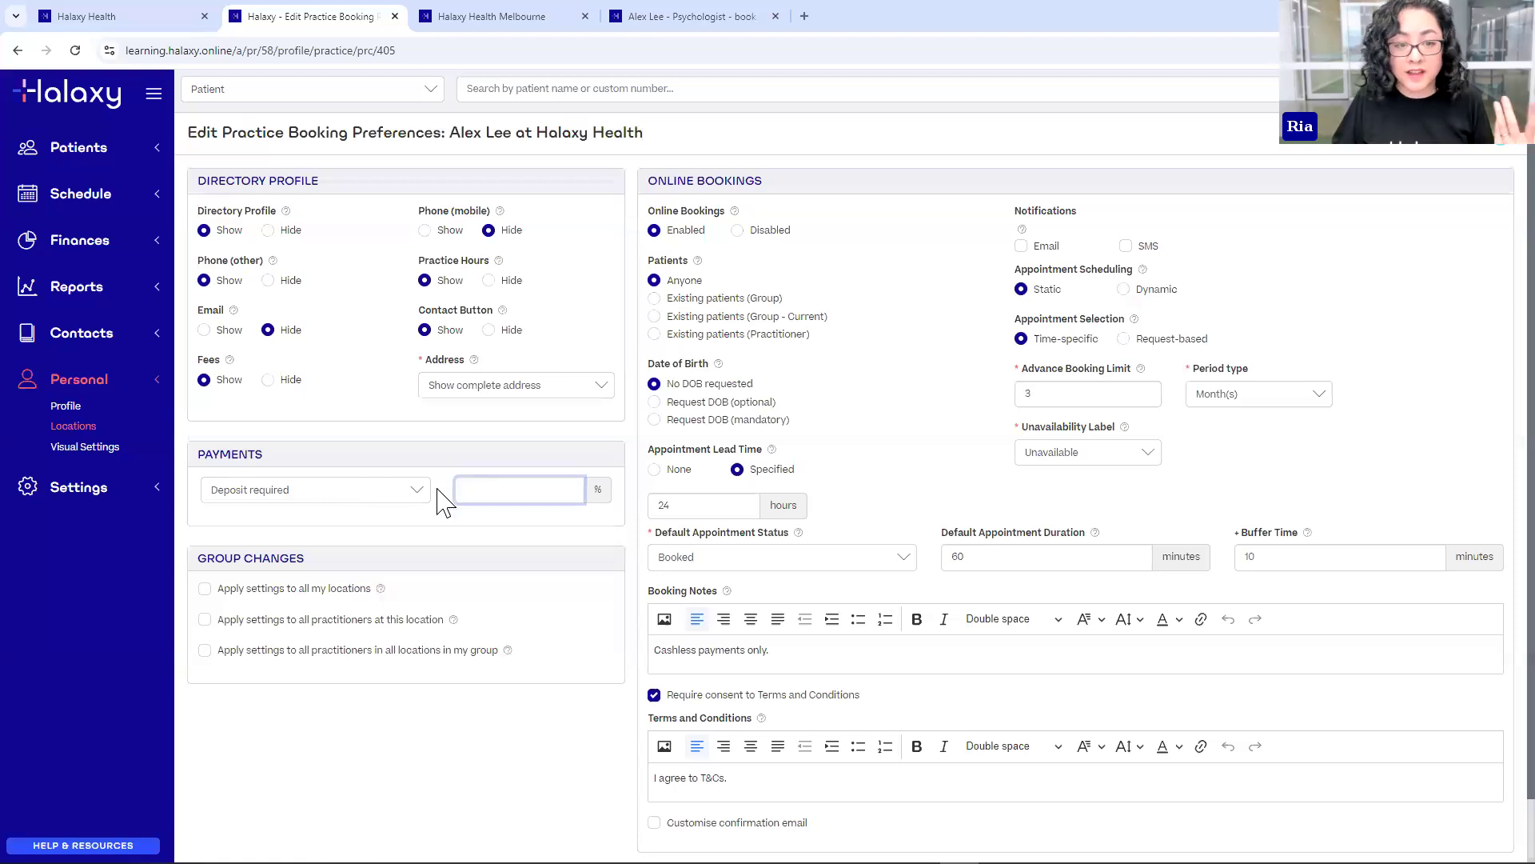
pyautogui.click(350, 497)
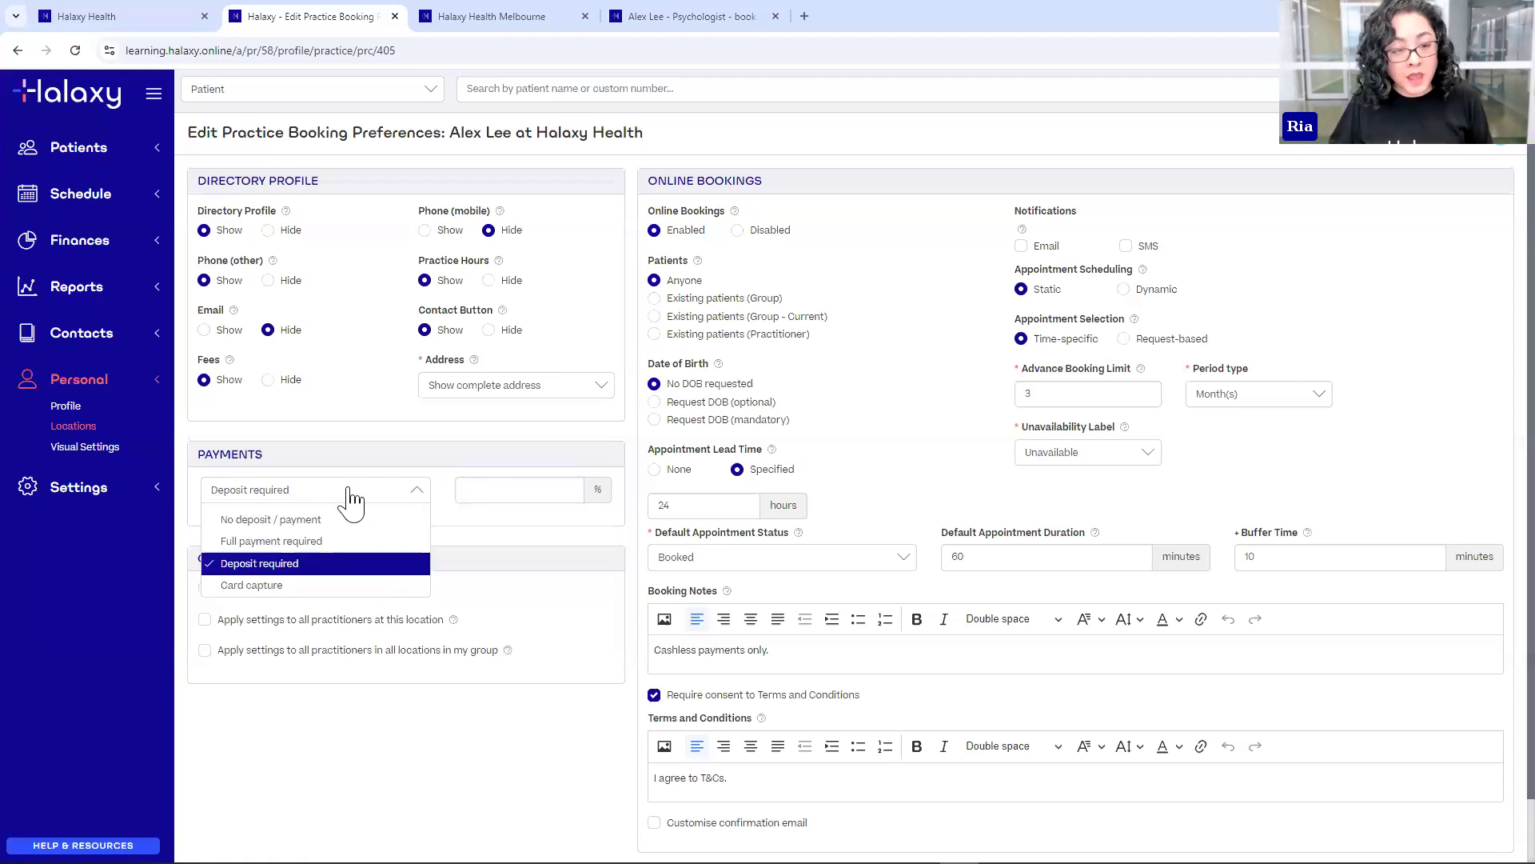
pyautogui.click(250, 584)
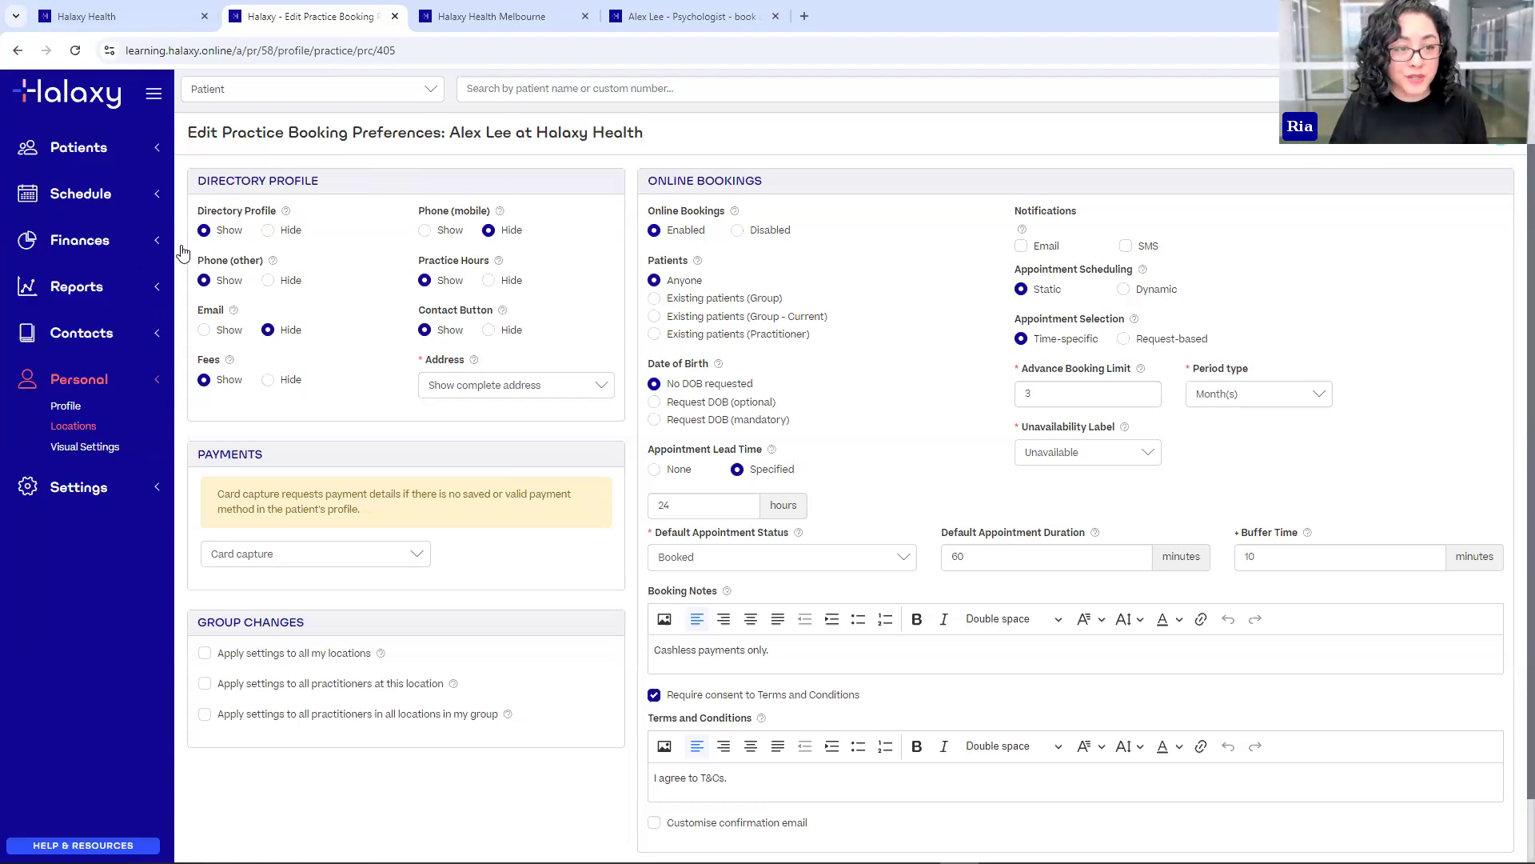
# - Open Finances > Fees in a new tab and edit Medicare fee 372
pyautogui.click(86, 248)
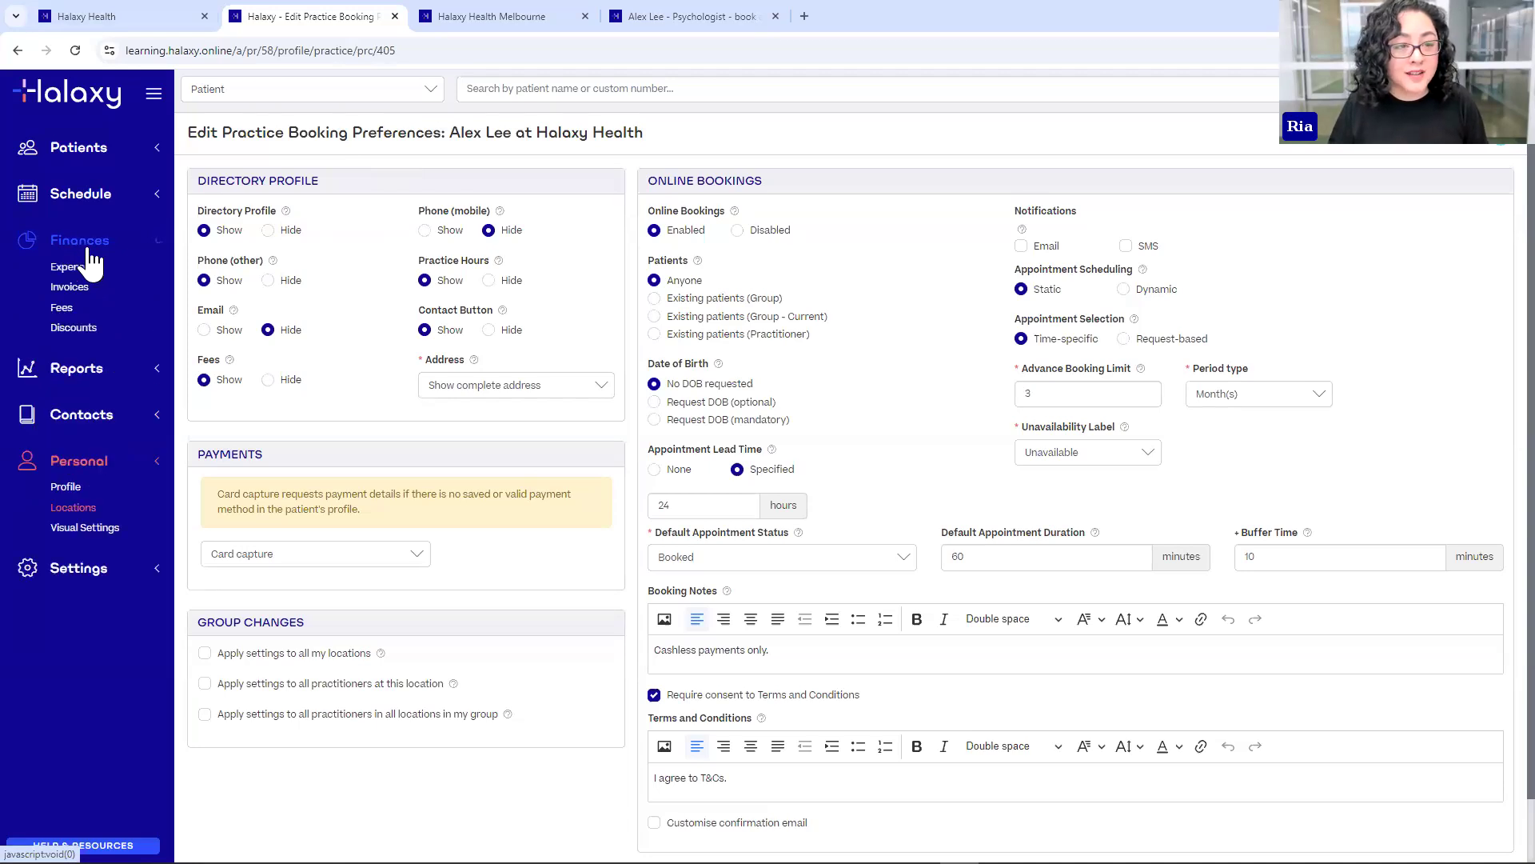
pyautogui.middleClick(76, 329)
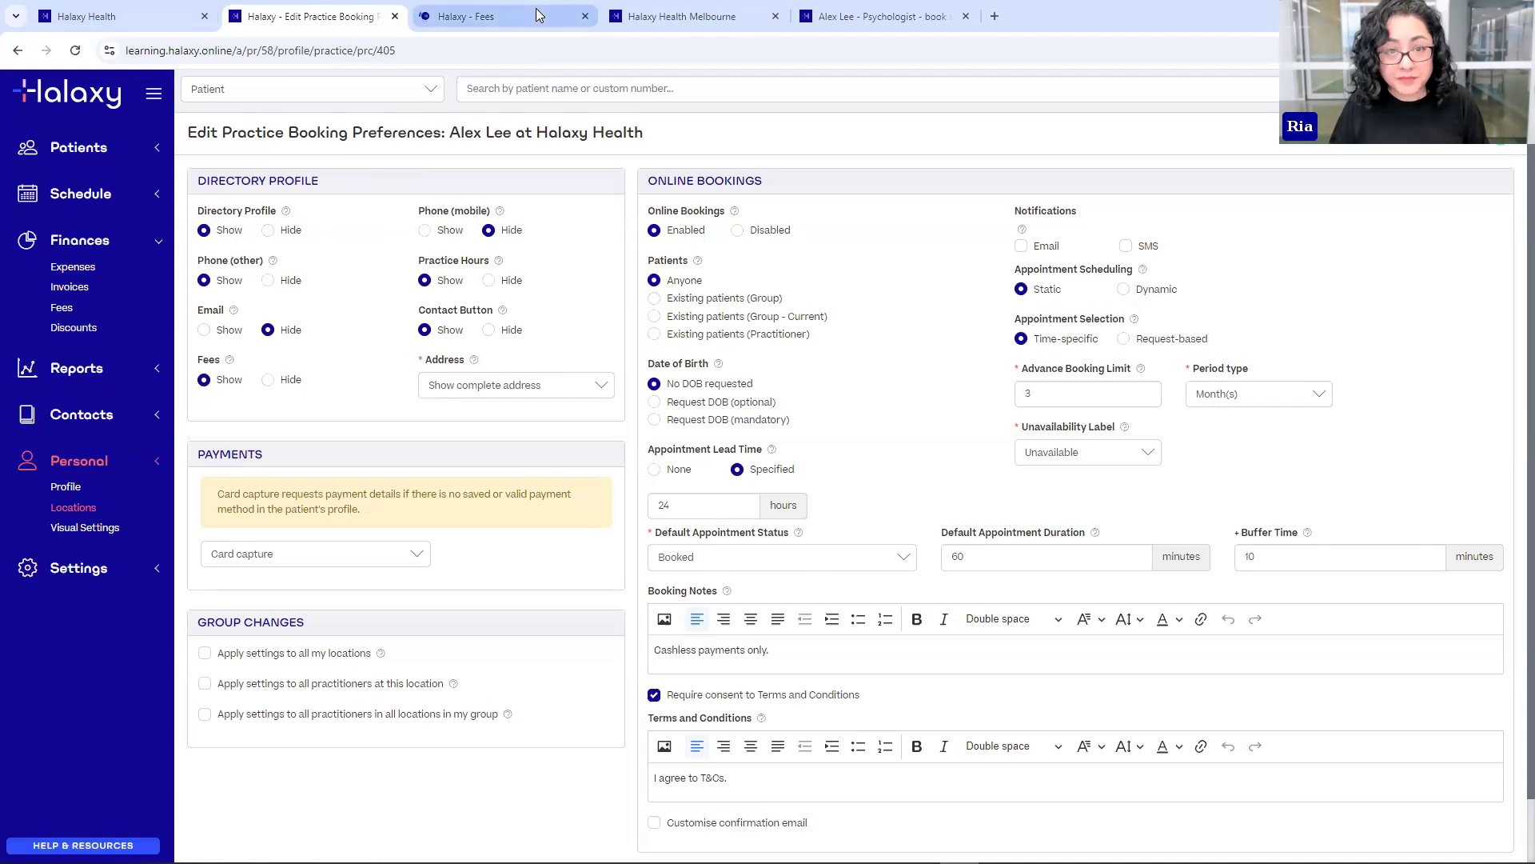
pyautogui.click(496, 16)
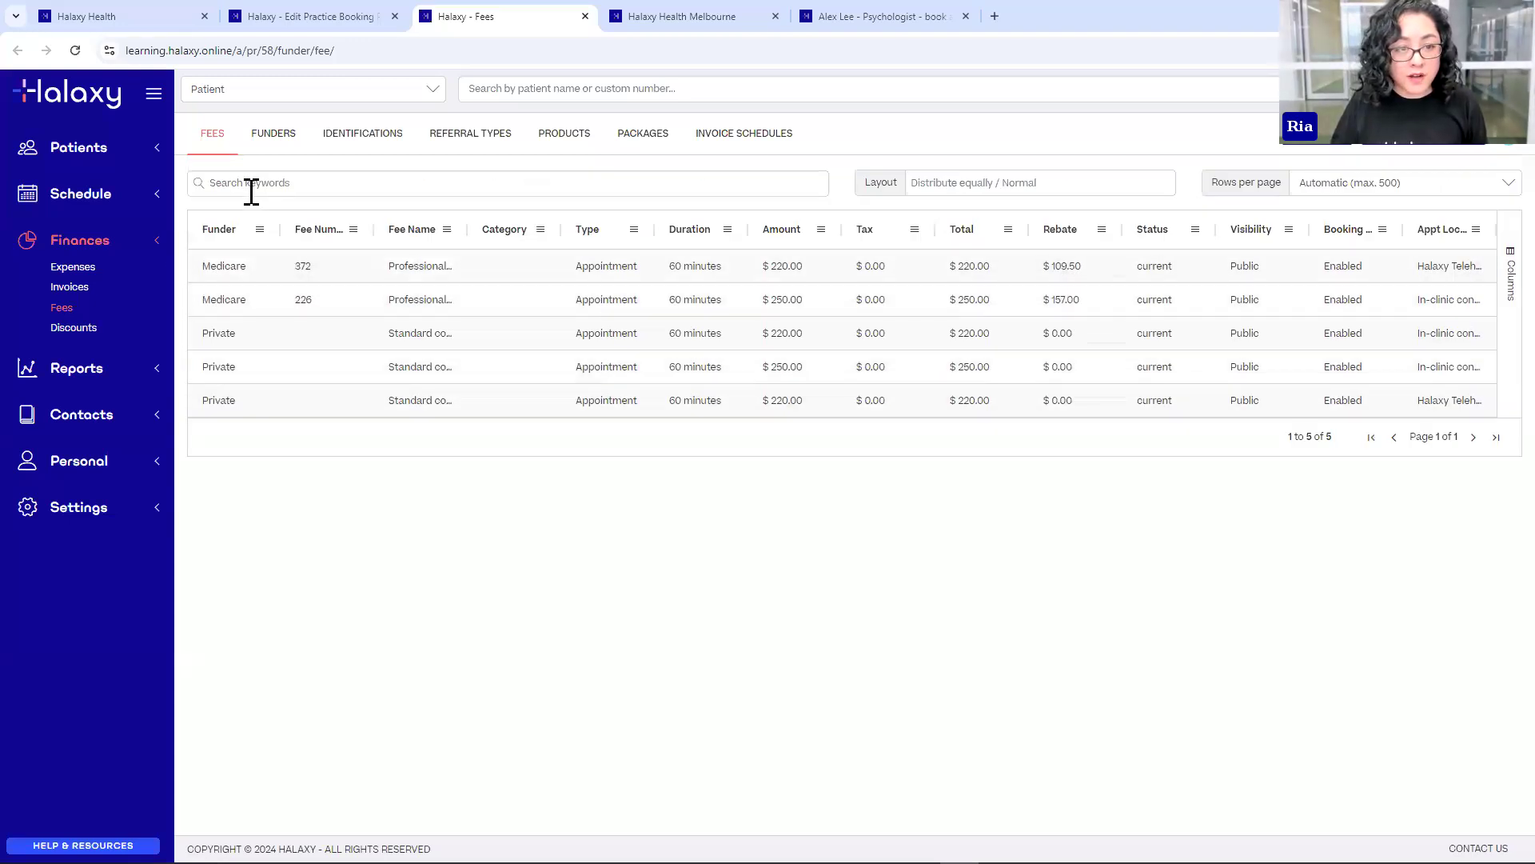
pyautogui.click(242, 280)
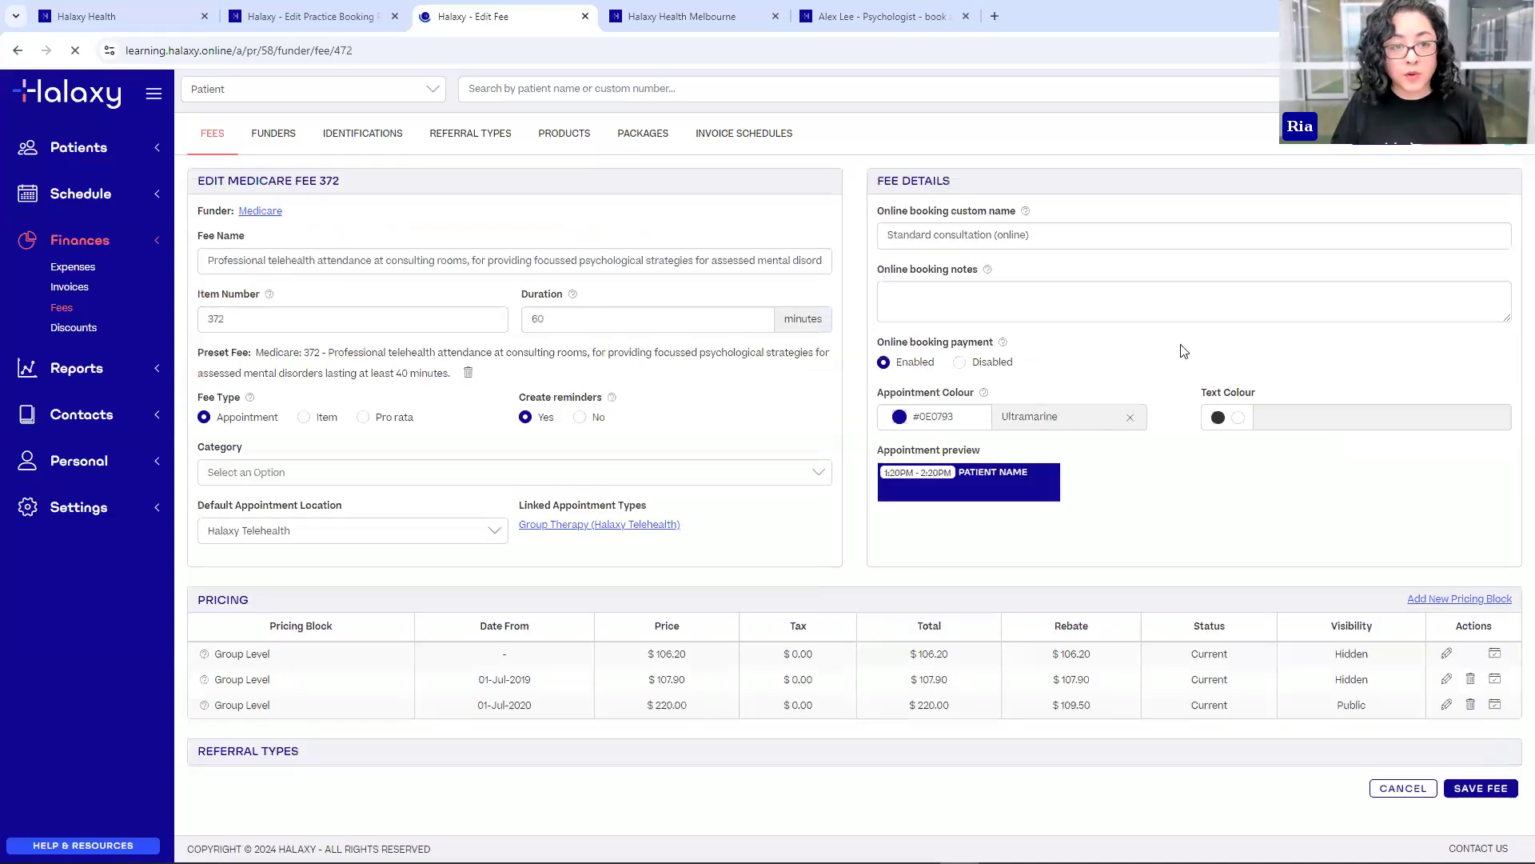
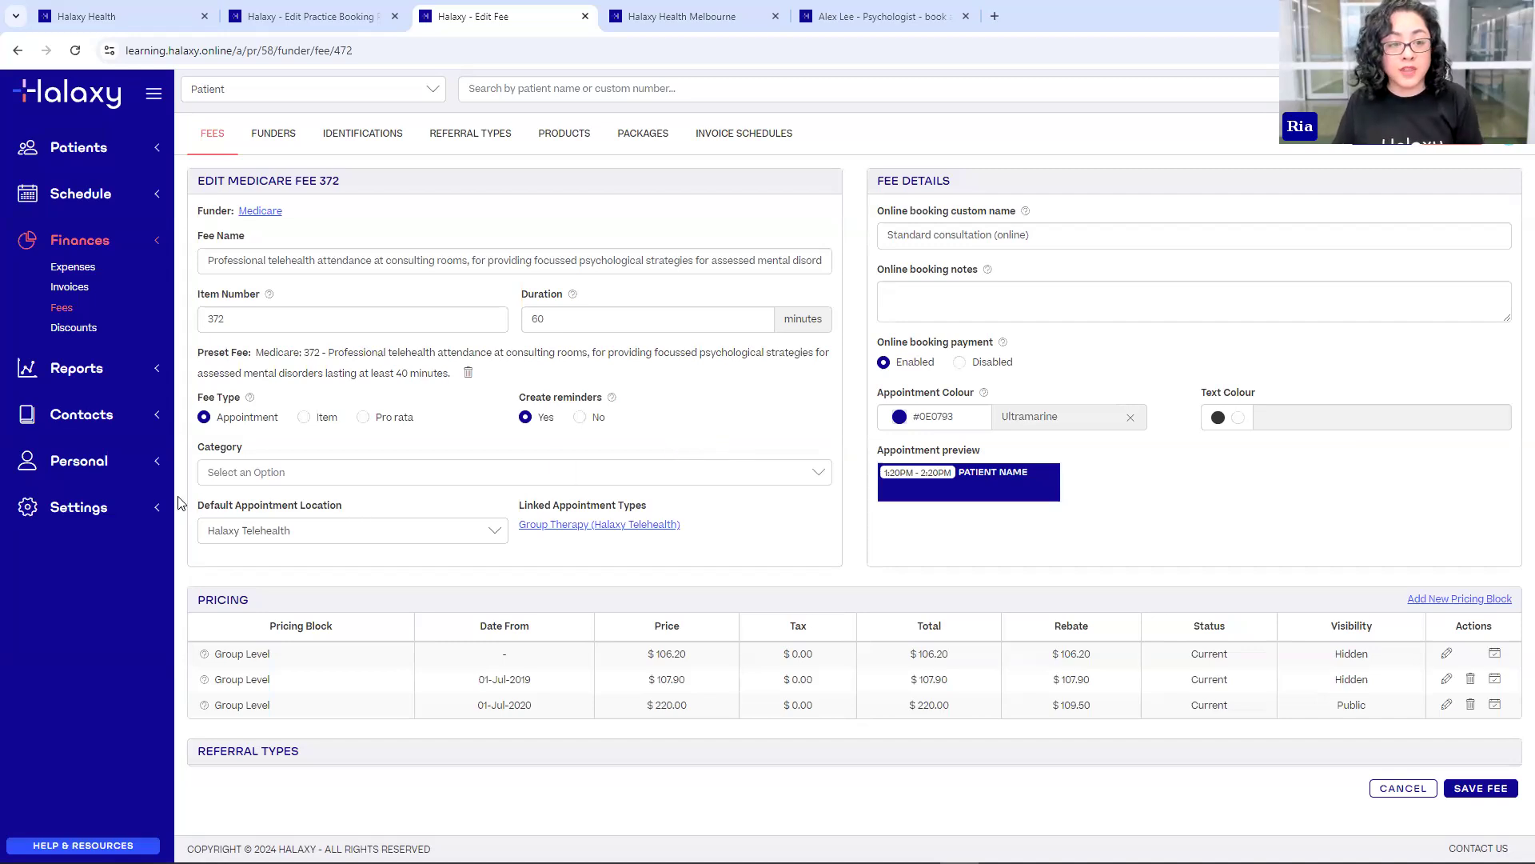
# - Go to Settings > General and open the Patient Intake Form settings from the Patient Portal panel
pyautogui.click(132, 518)
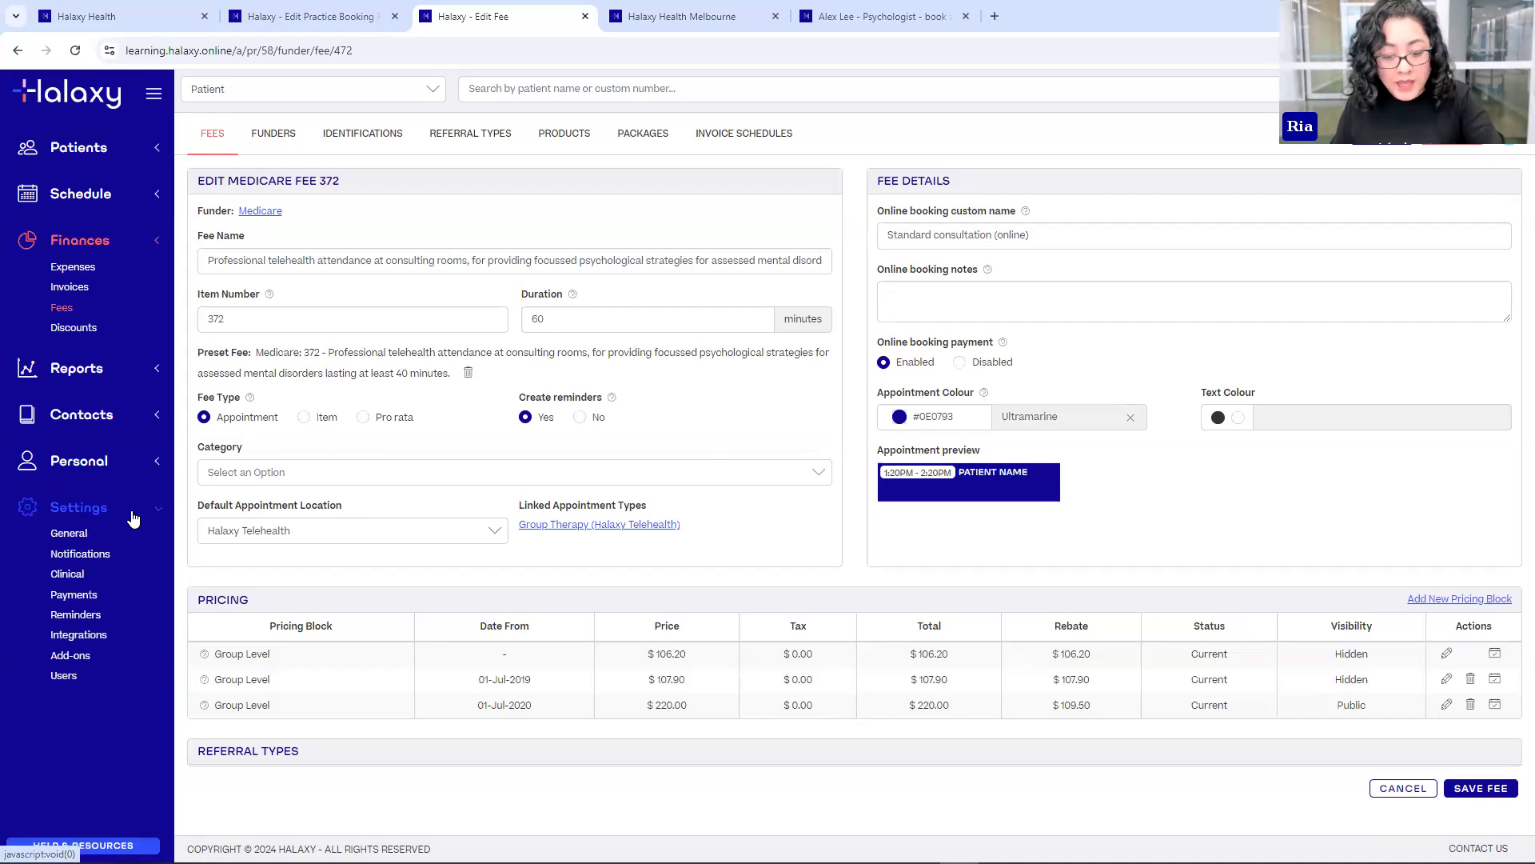
pyautogui.click(71, 535)
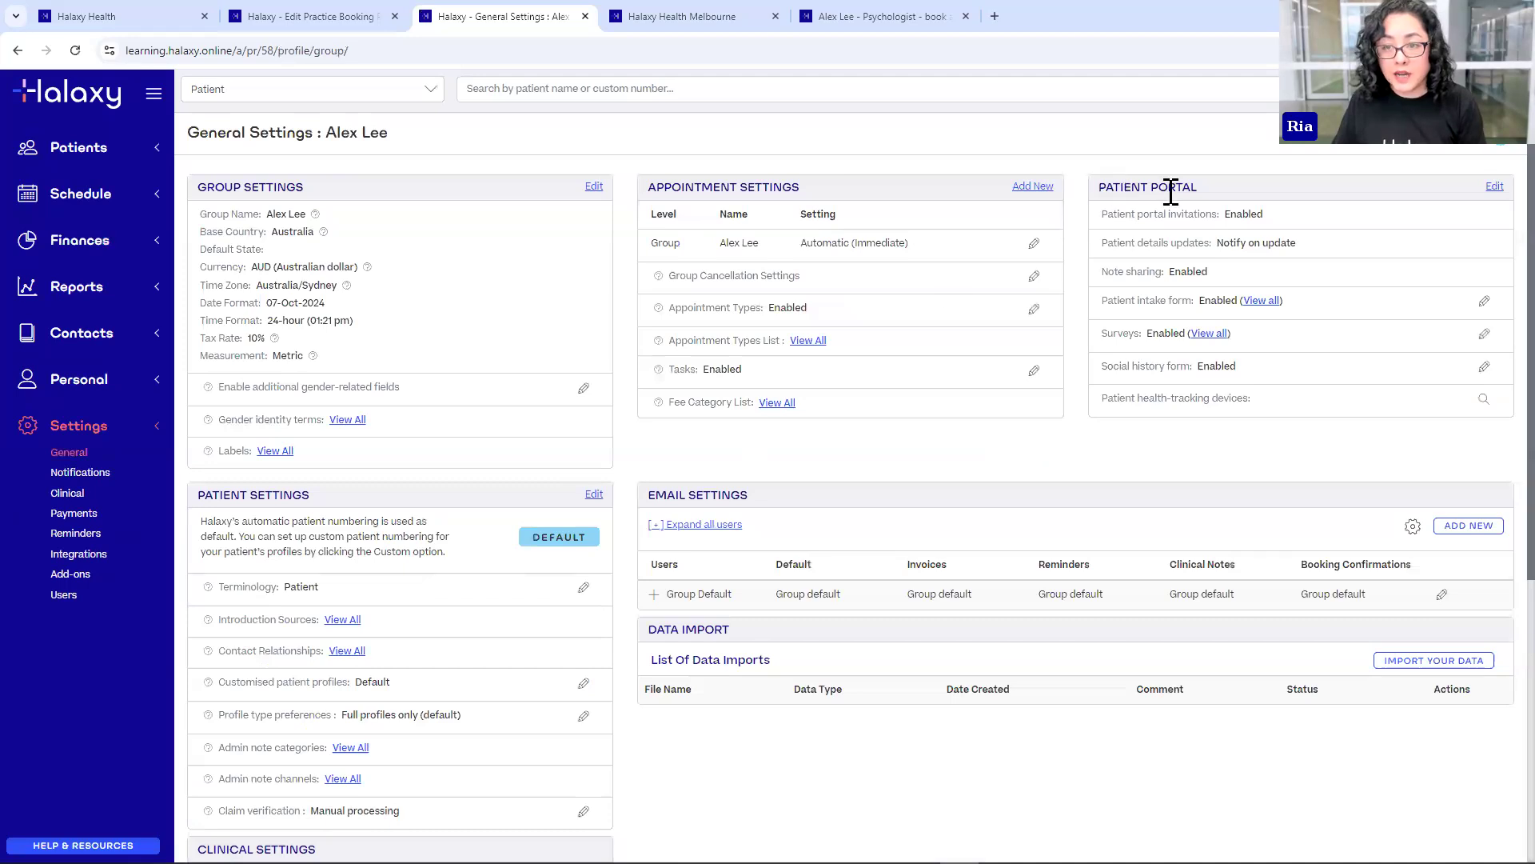
pyautogui.moveTo(1123, 190); pyautogui.dragTo(1223, 191)
pyautogui.click(1229, 188)
pyautogui.moveTo(1105, 301); pyautogui.dragTo(1187, 303)
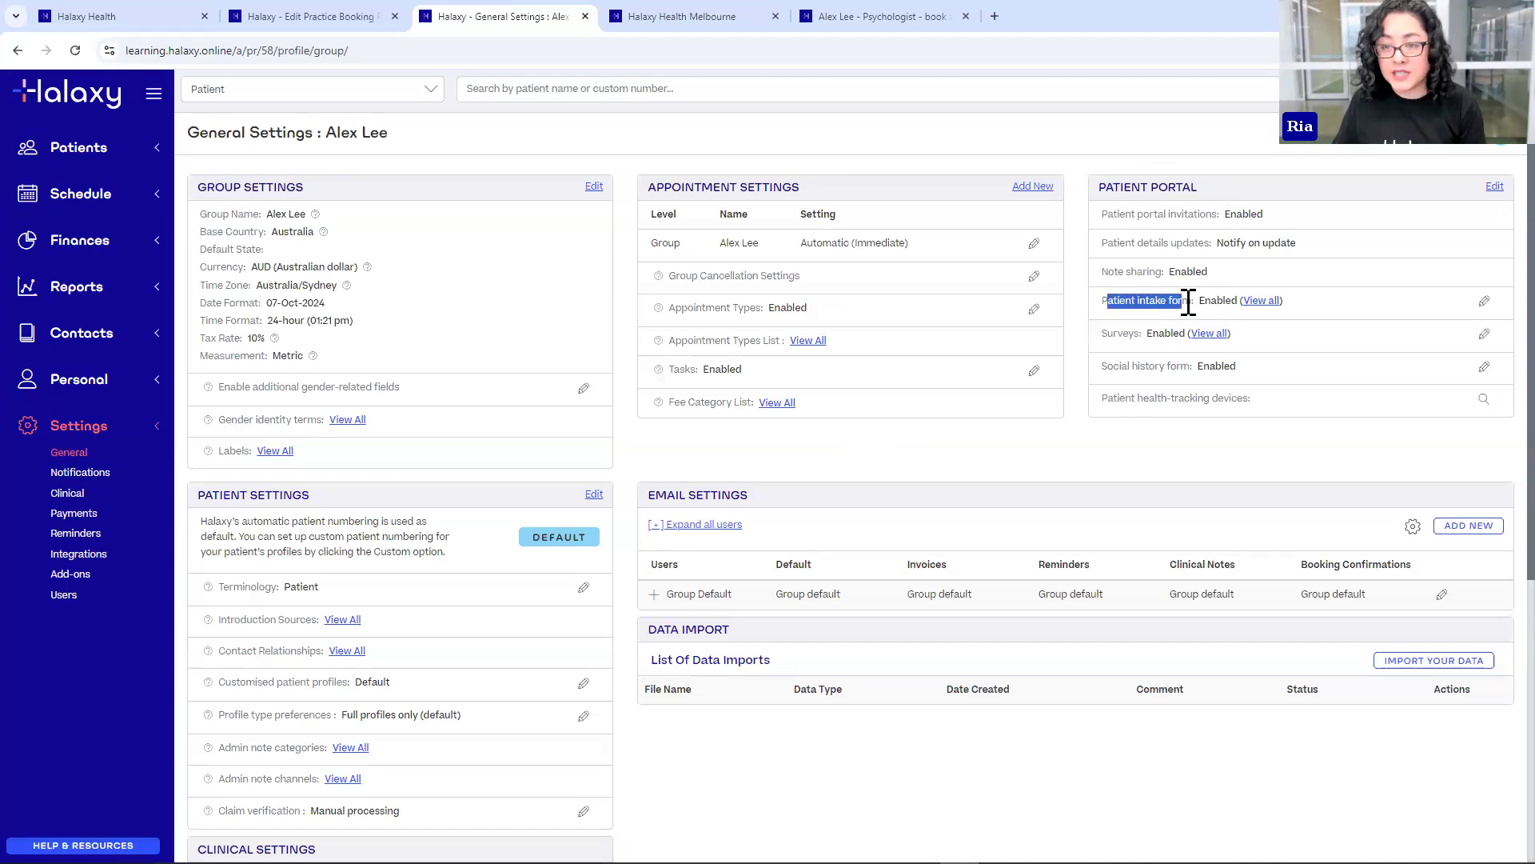
pyautogui.click(1187, 302)
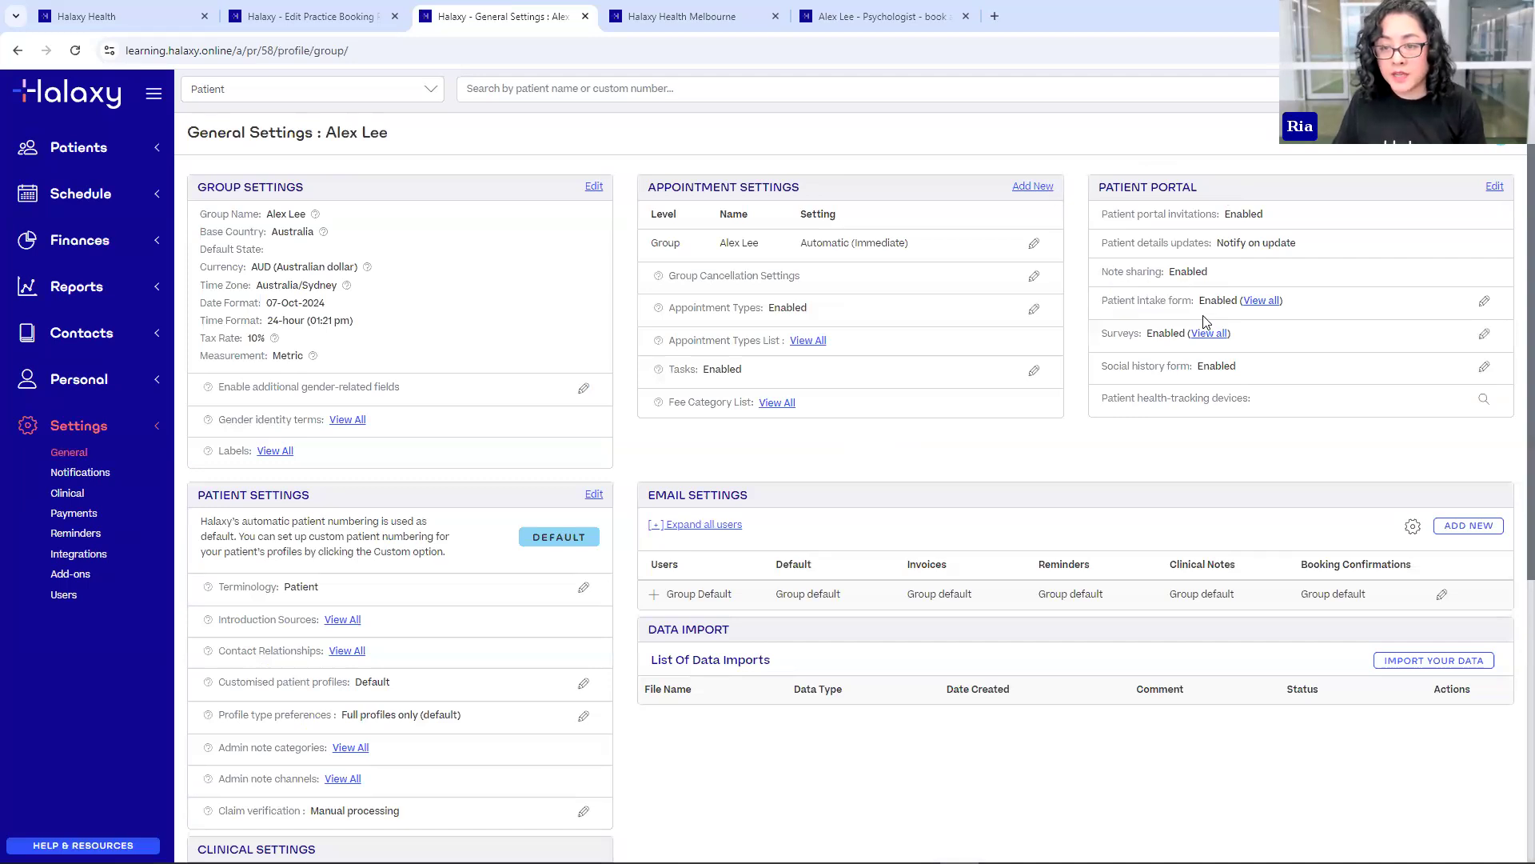
pyautogui.click(1484, 305)
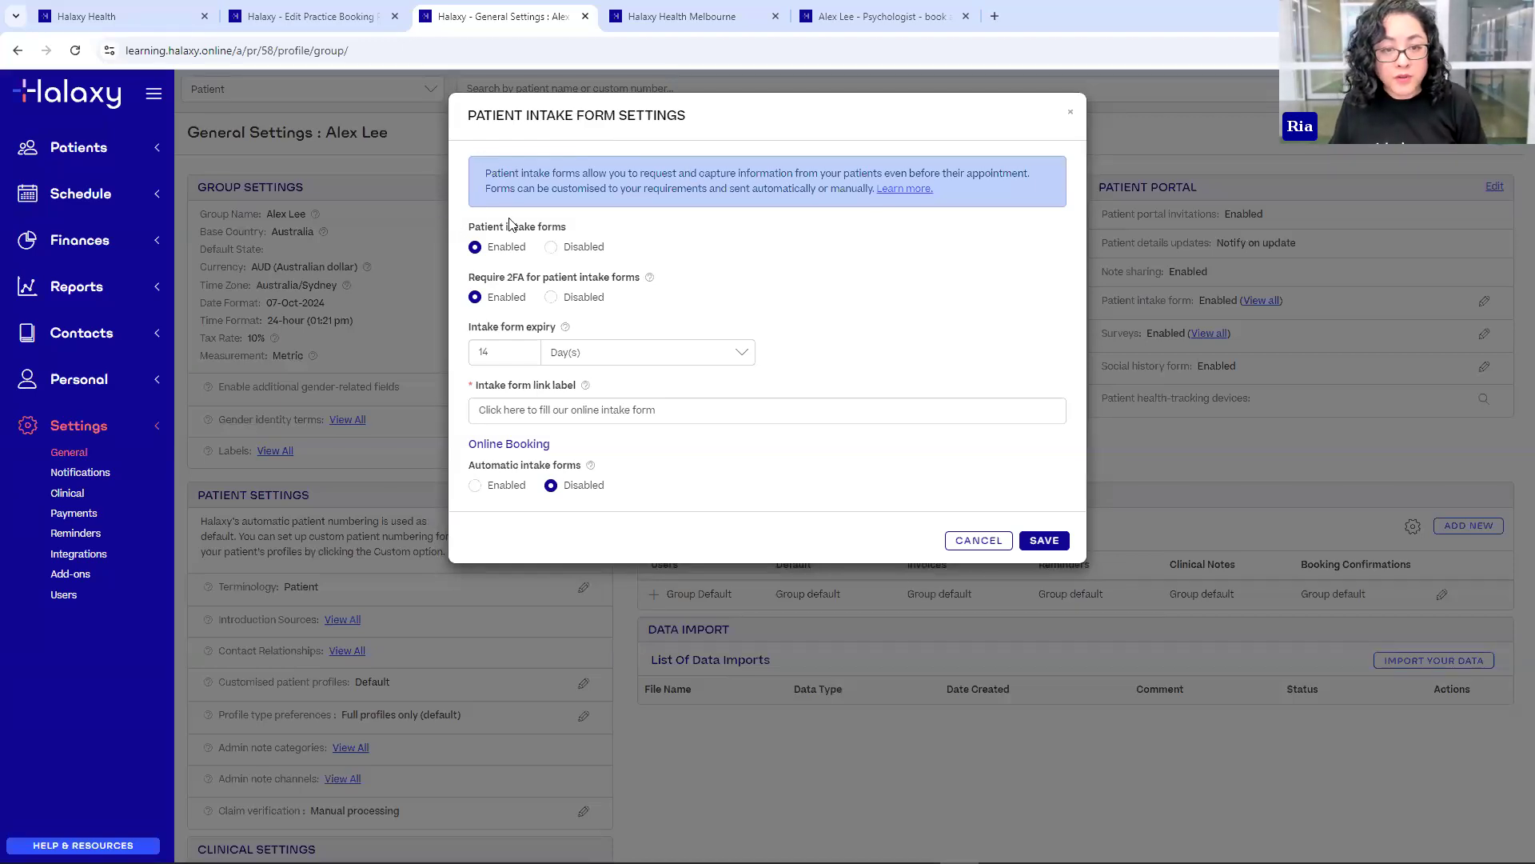
# - Keep 2FA required for intake forms and enable automatic intake forms for online bookings
pyautogui.click(577, 297)
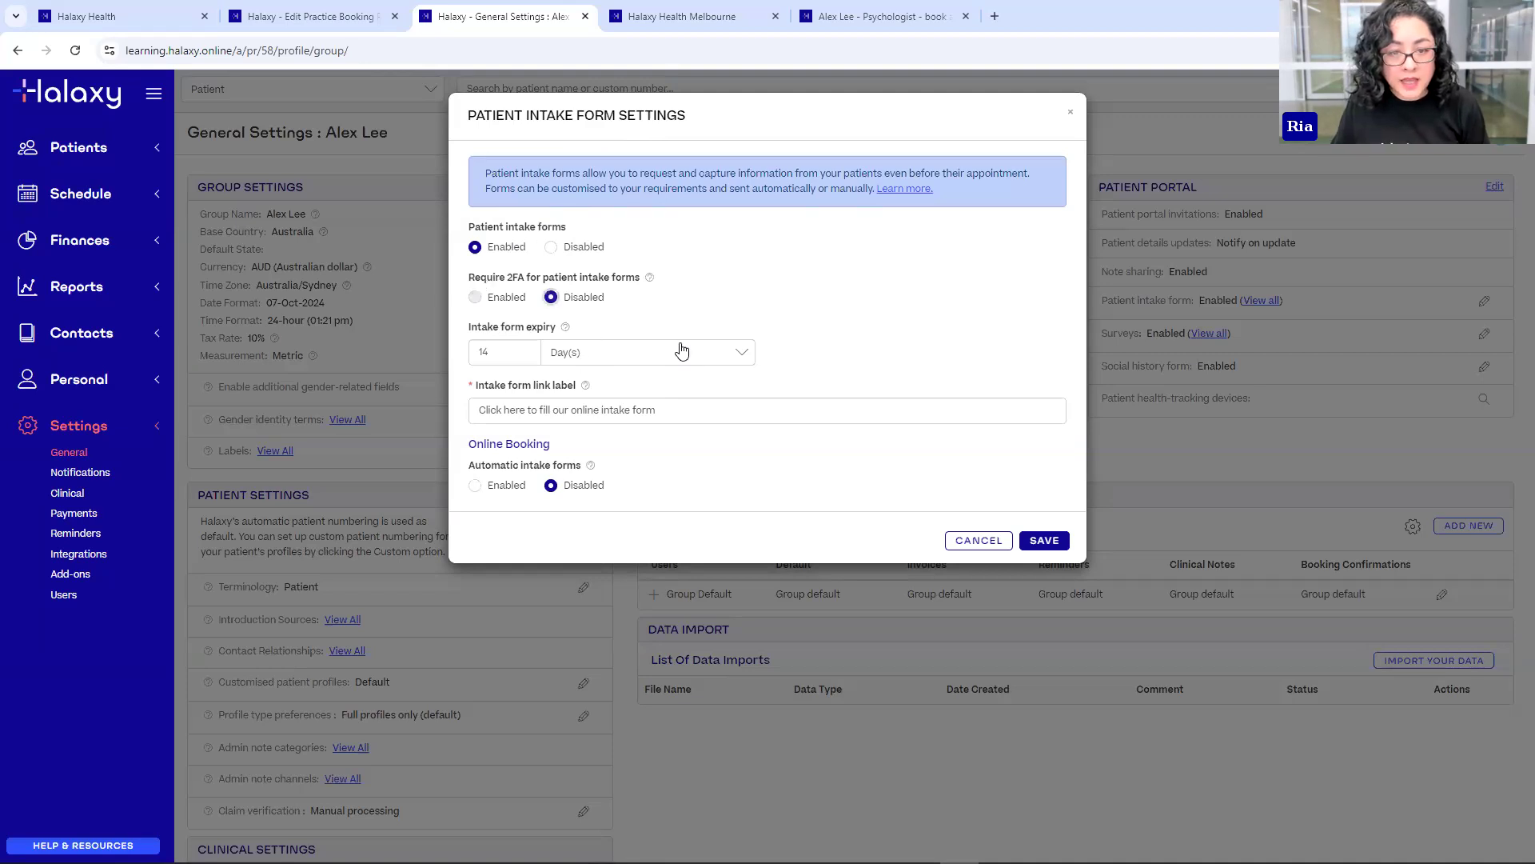
pyautogui.click(490, 304)
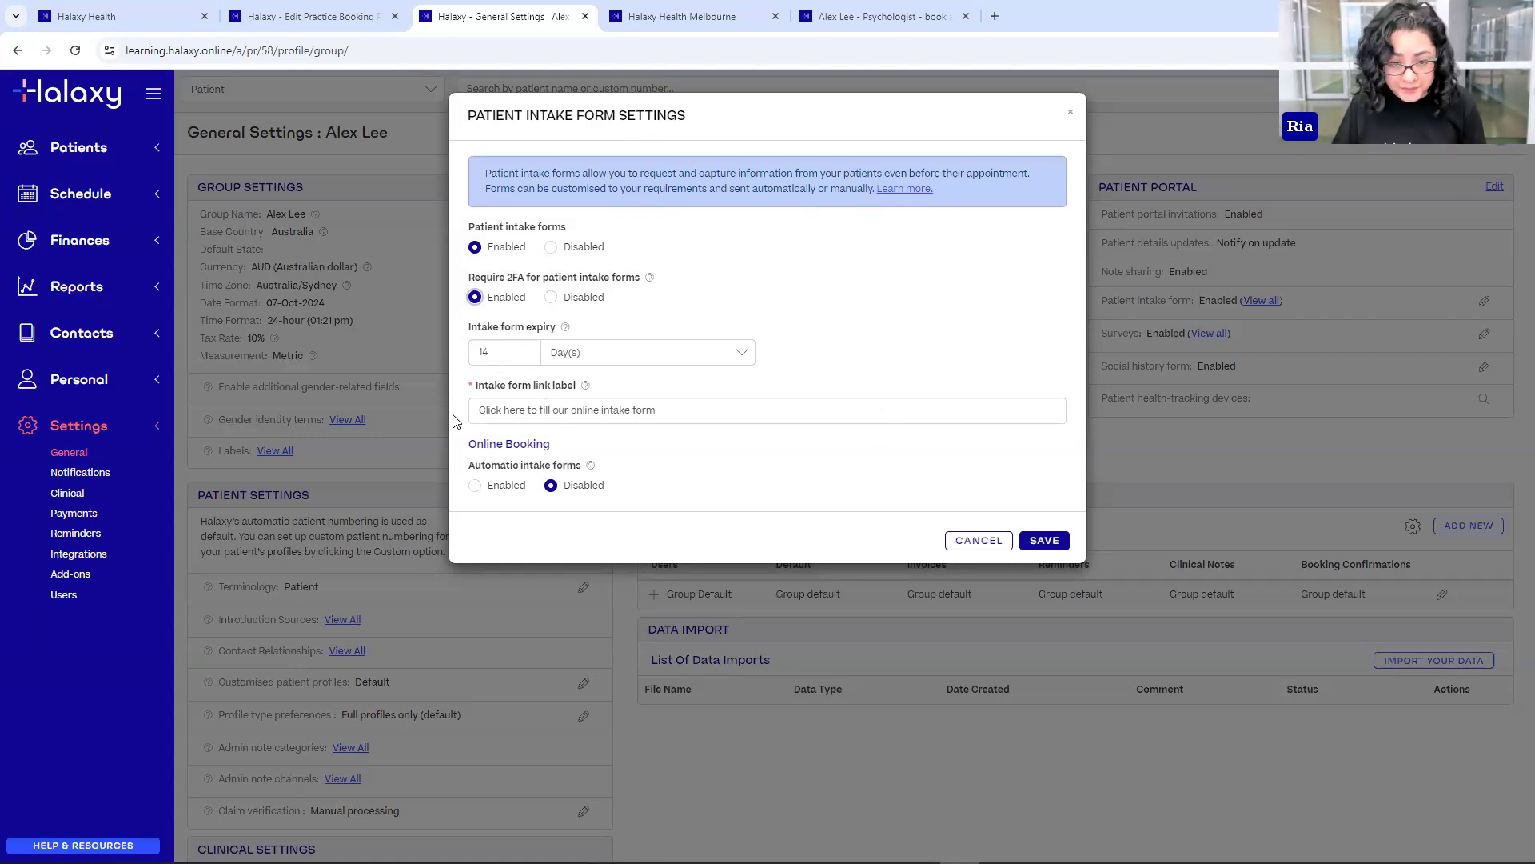
pyautogui.click(672, 413)
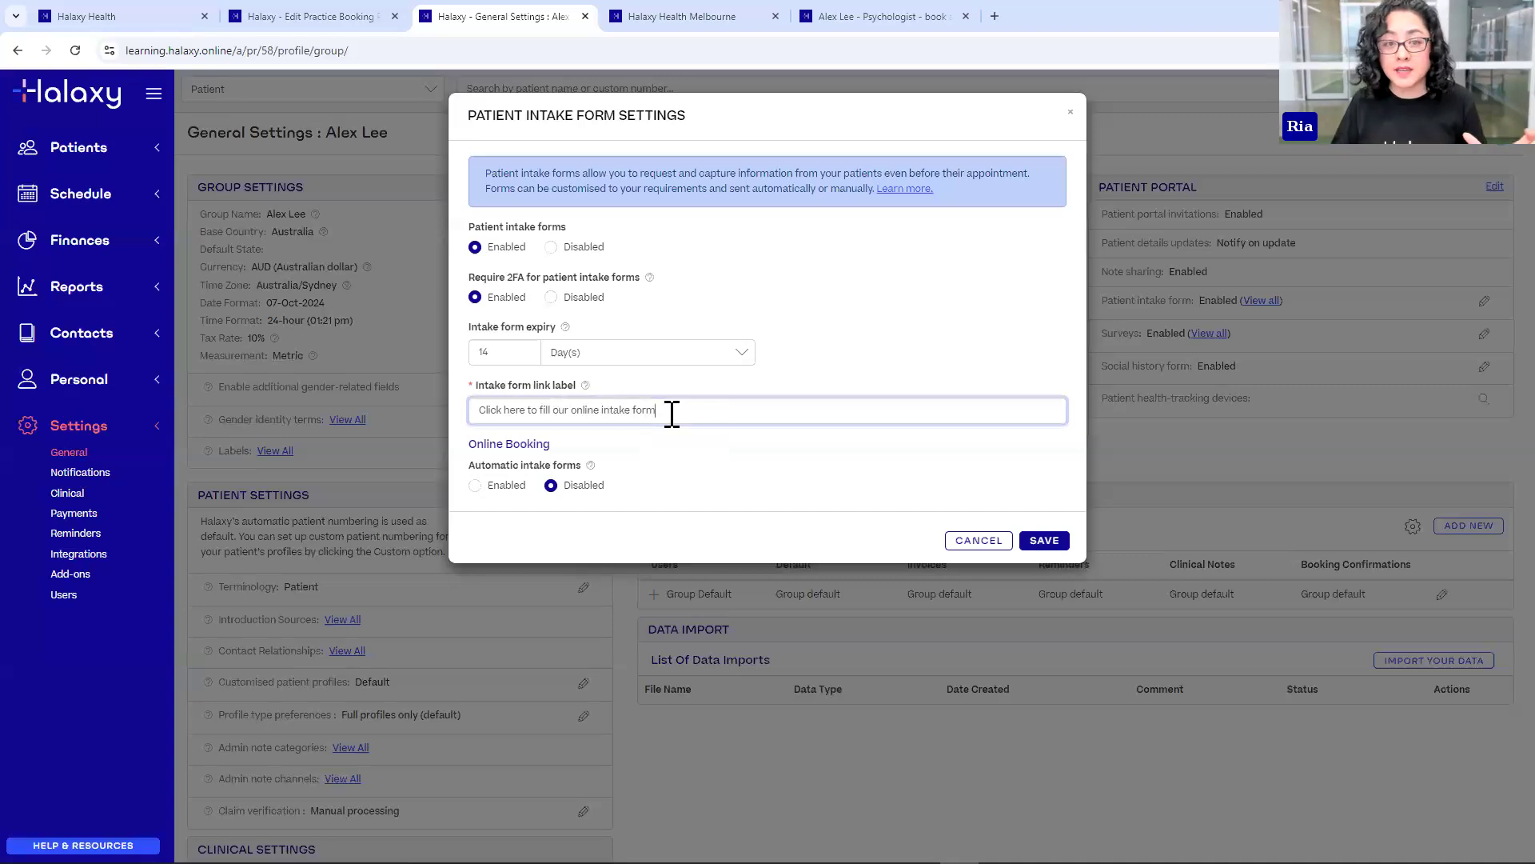
pyautogui.moveTo(478, 413); pyautogui.dragTo(673, 413)
pyautogui.click(672, 414)
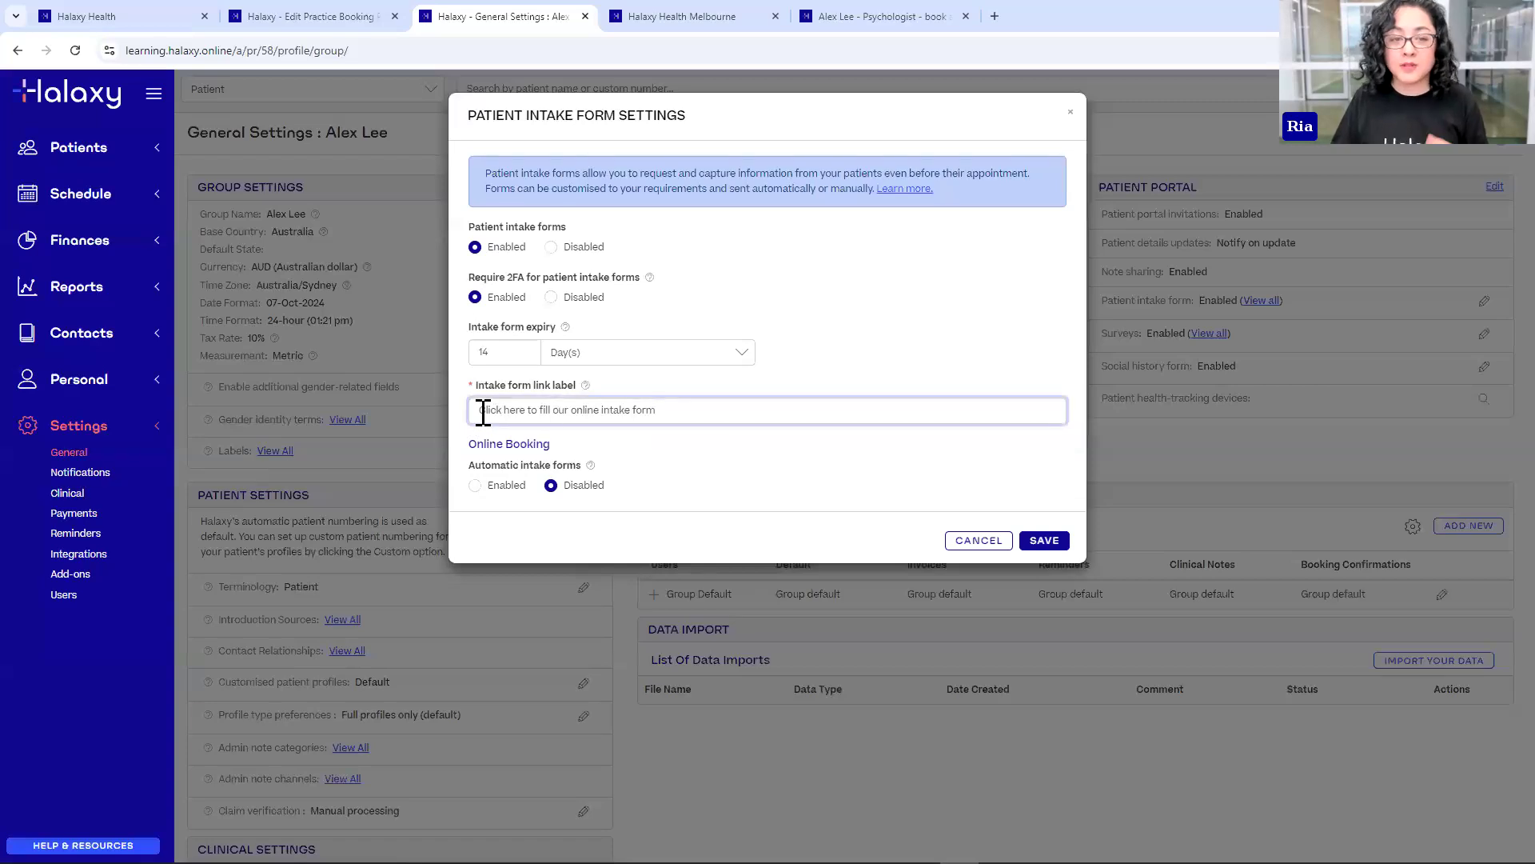
pyautogui.moveTo(480, 413); pyautogui.dragTo(677, 415)
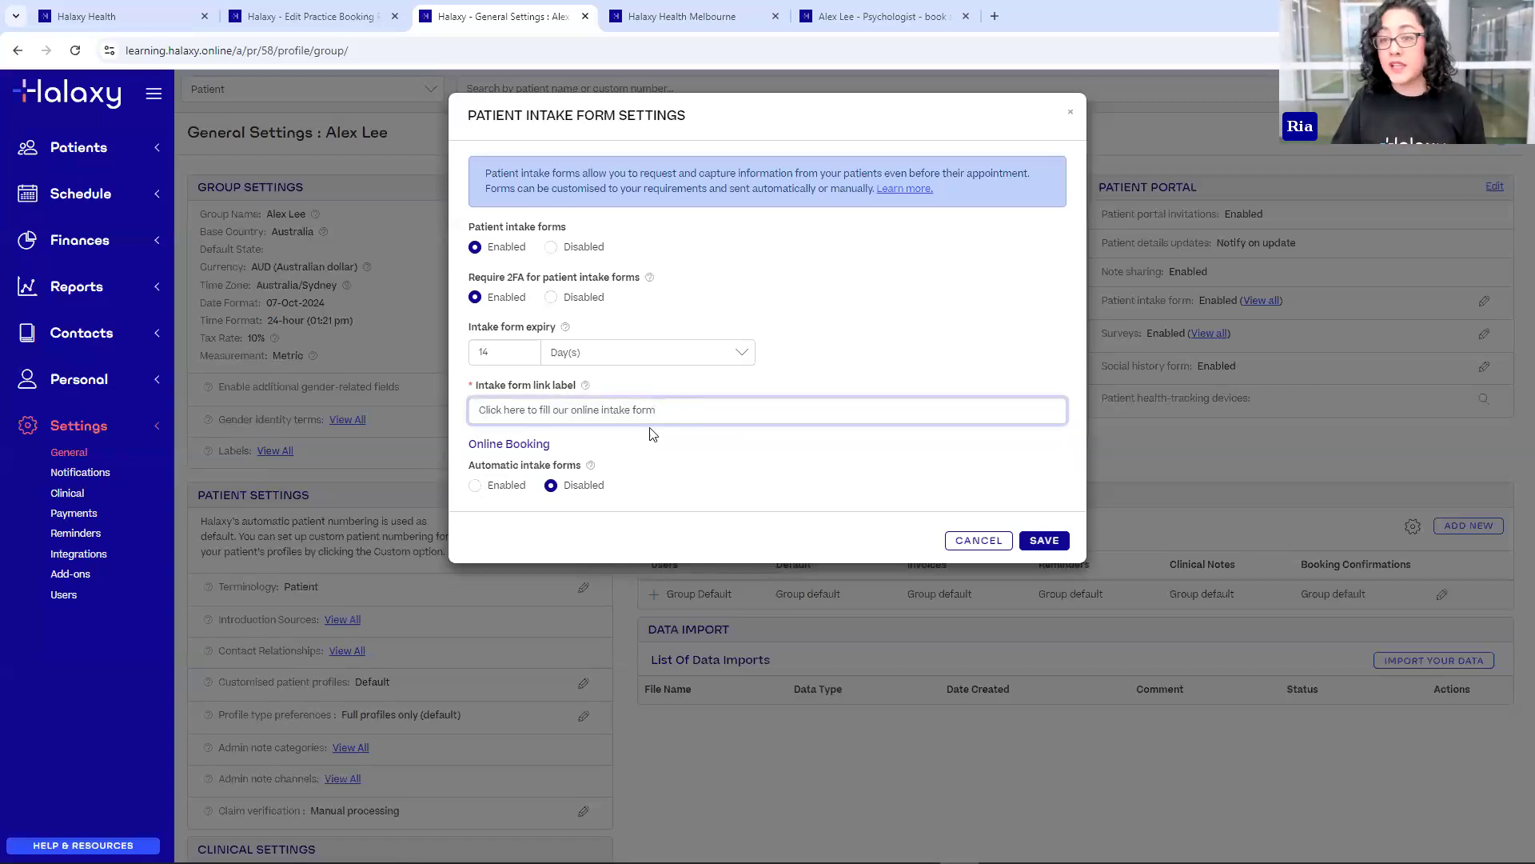
pyautogui.click(475, 486)
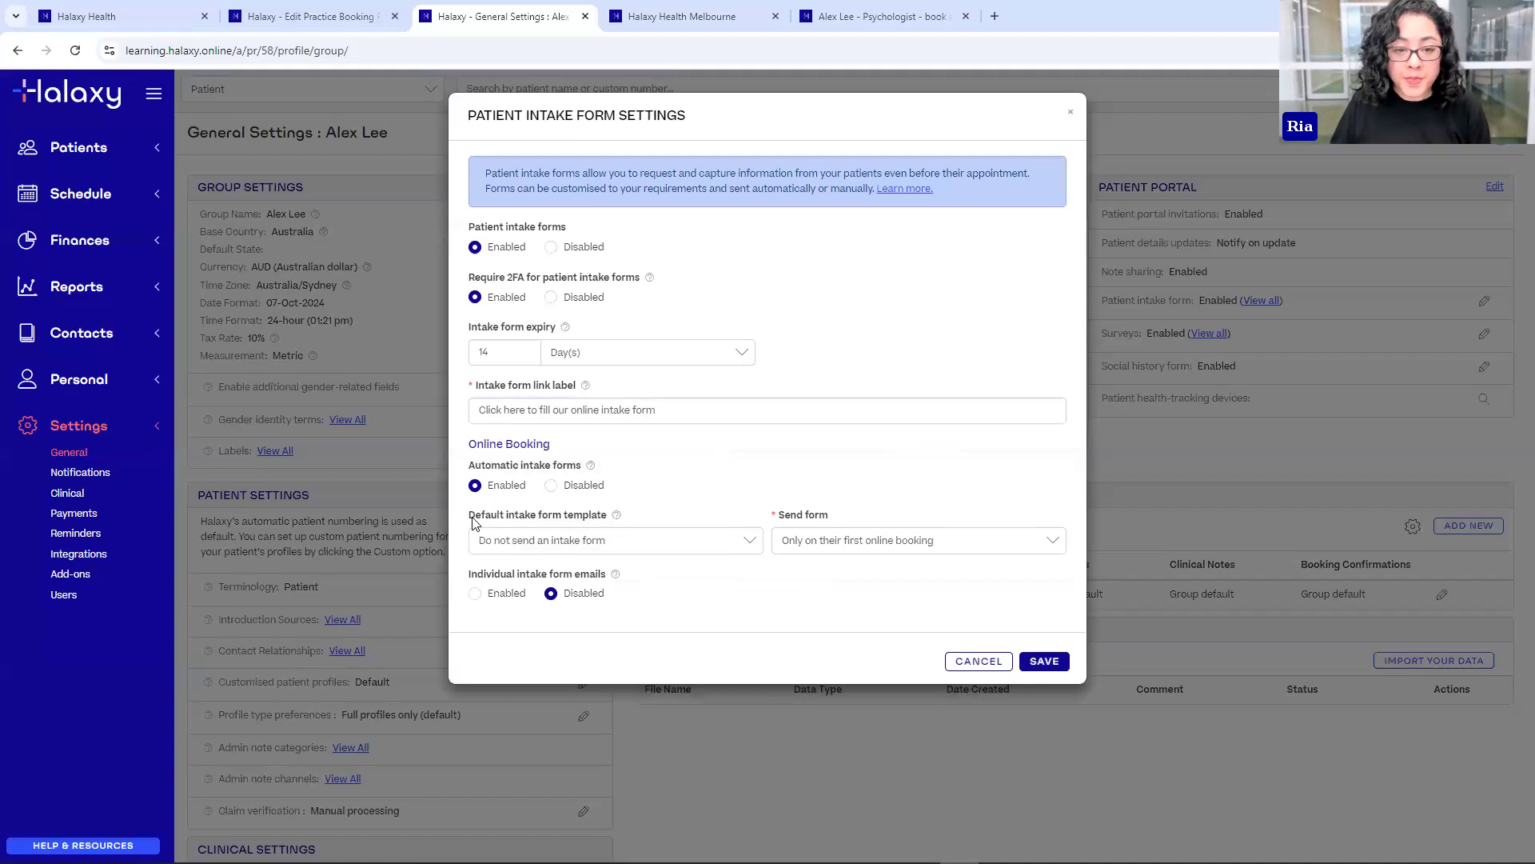
pyautogui.click(552, 544)
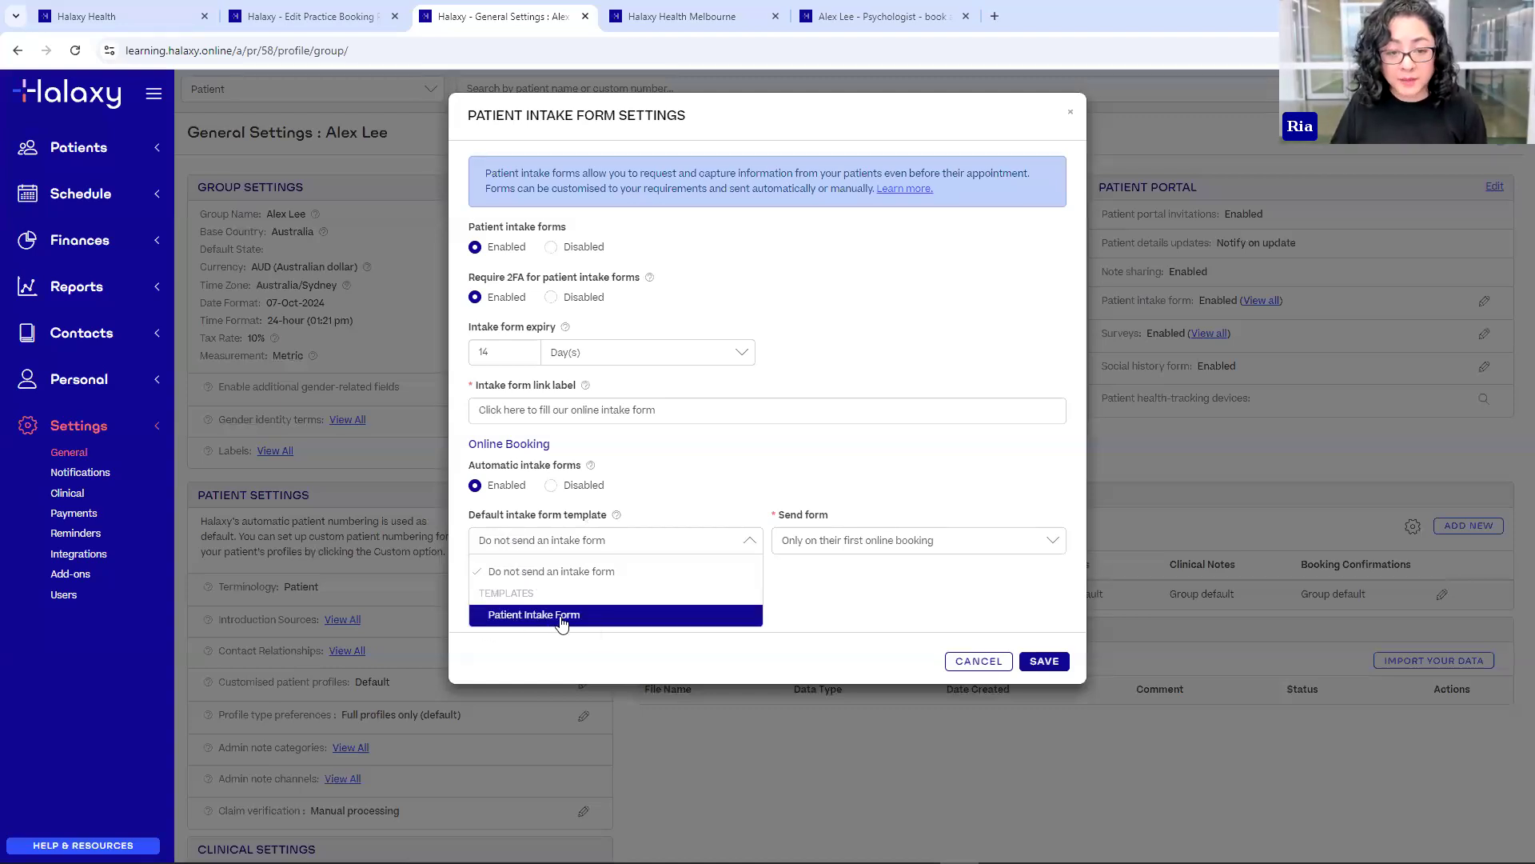
# - Choose Patient Intake Form as default template, sent on first booking only, individual emails disabled, and save
pyautogui.click(484, 616)
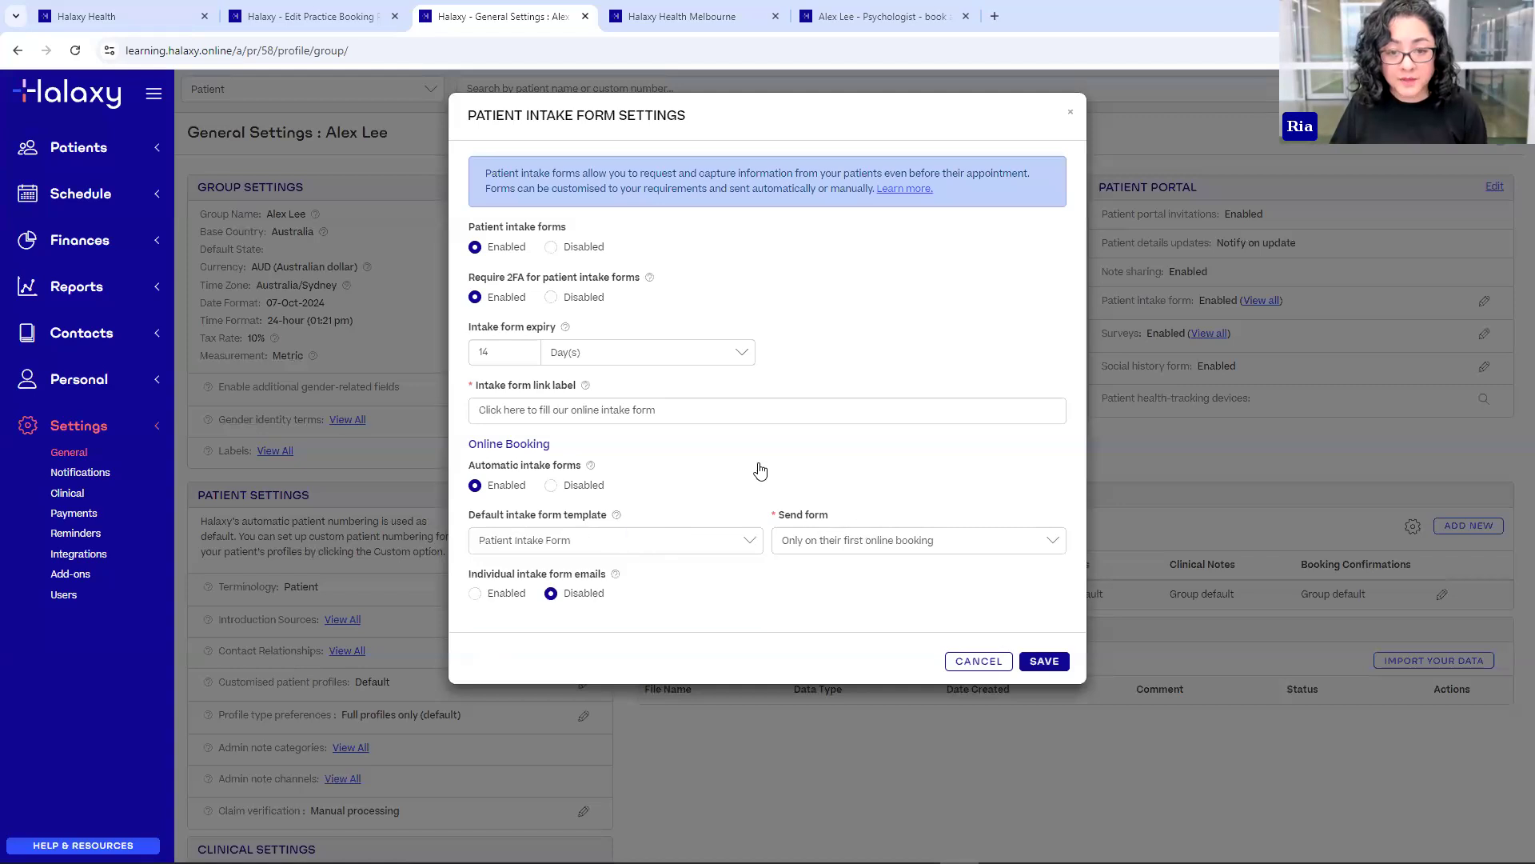
pyautogui.click(825, 546)
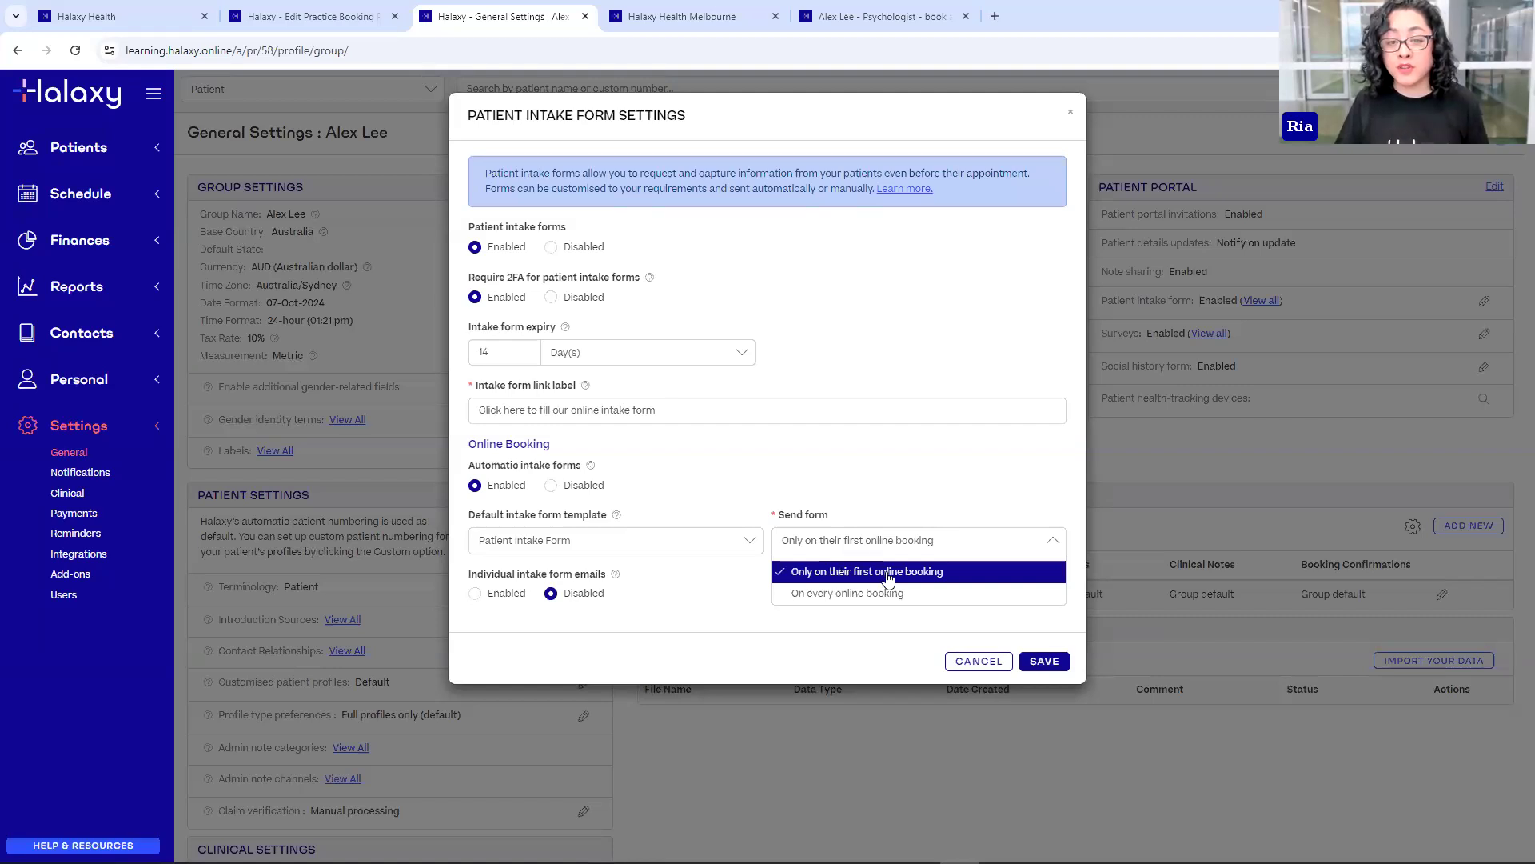
pyautogui.click(873, 485)
pyautogui.click(896, 542)
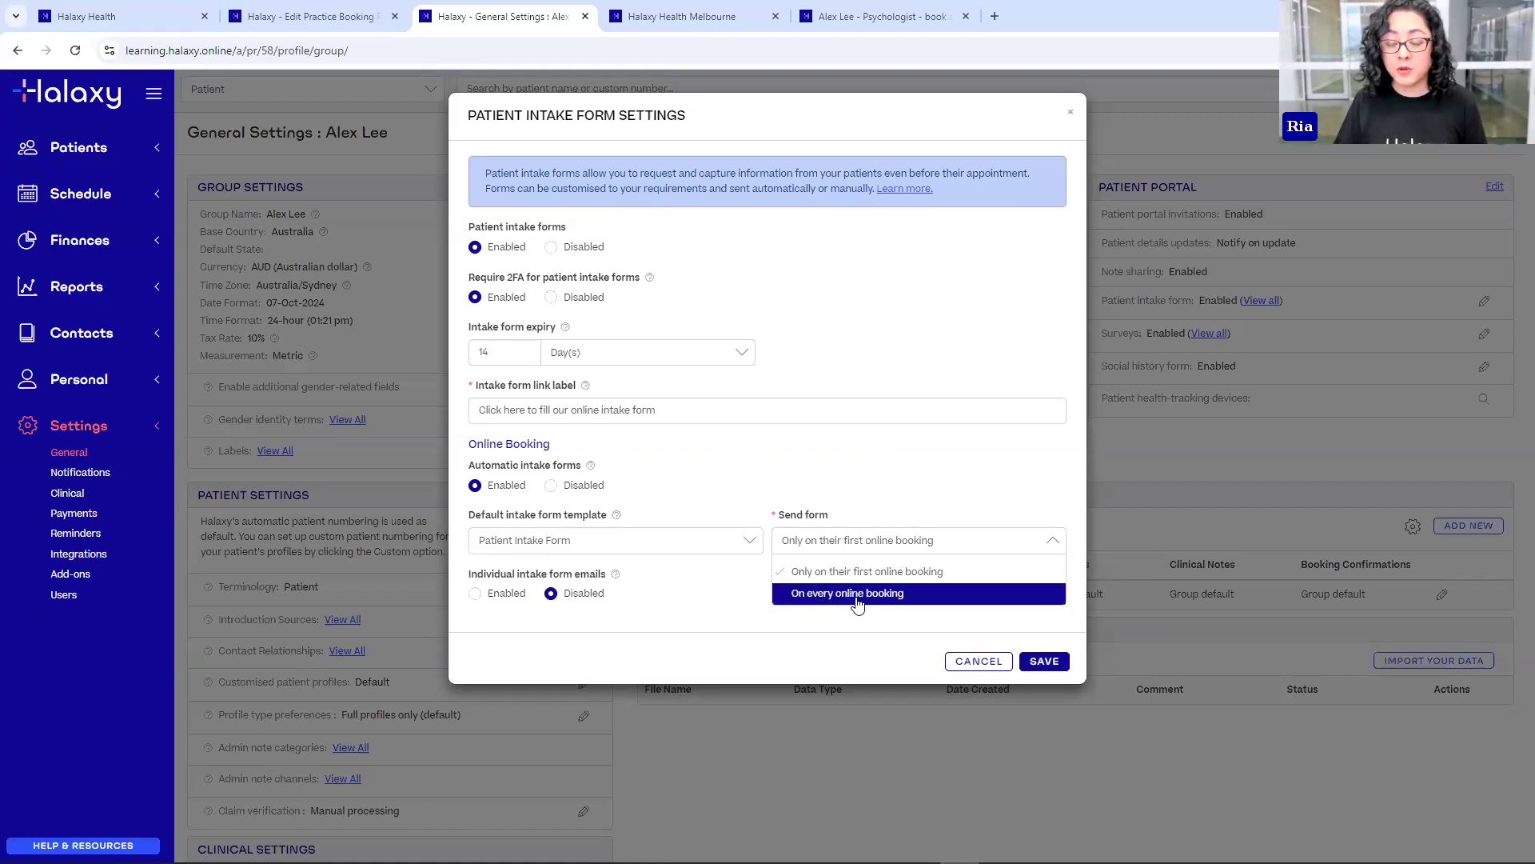
pyautogui.click(832, 624)
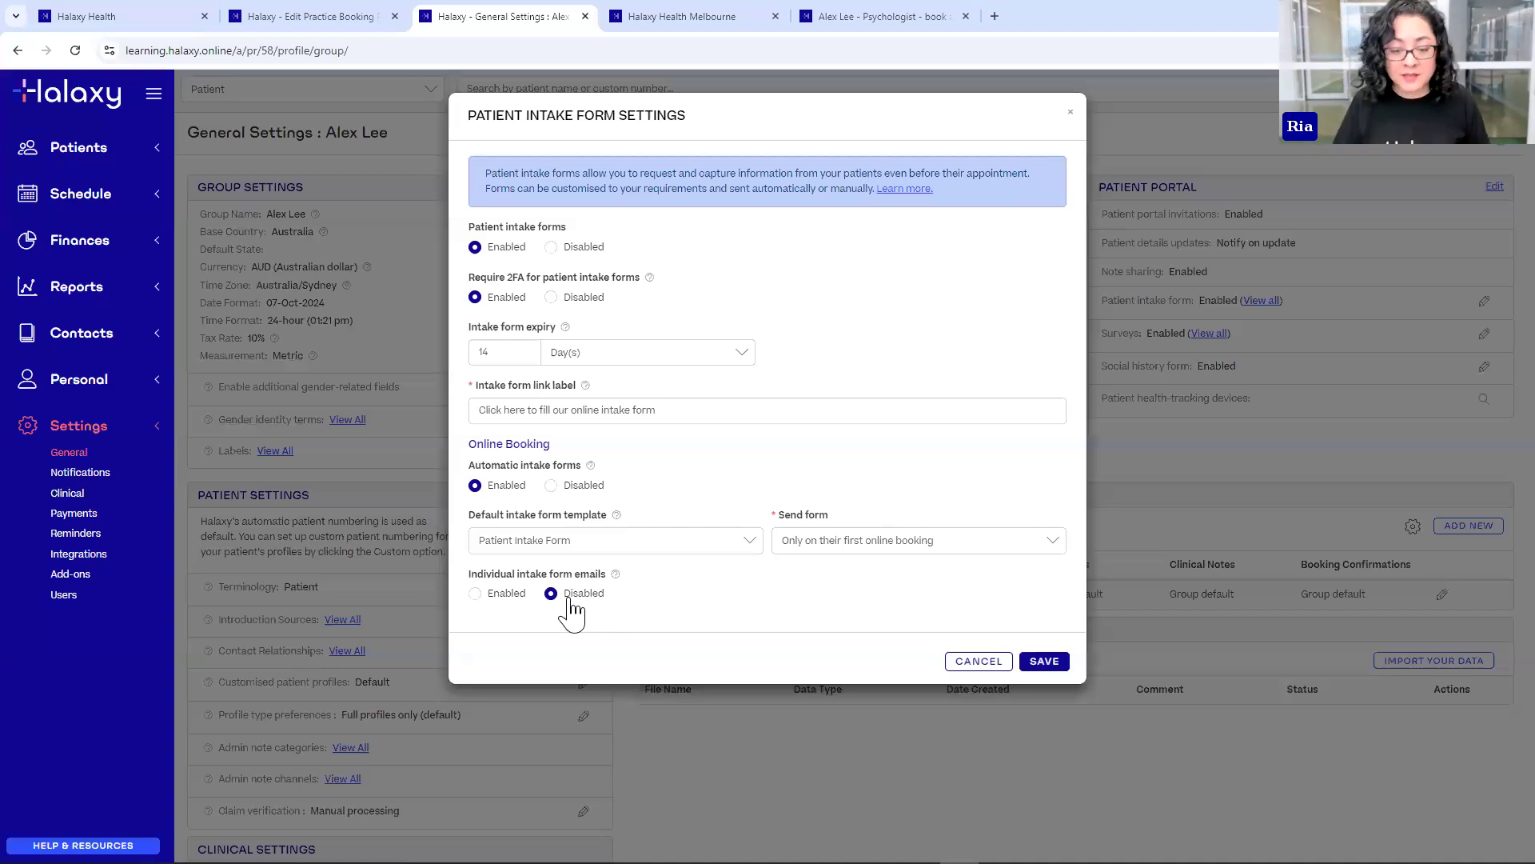
pyautogui.click(496, 600)
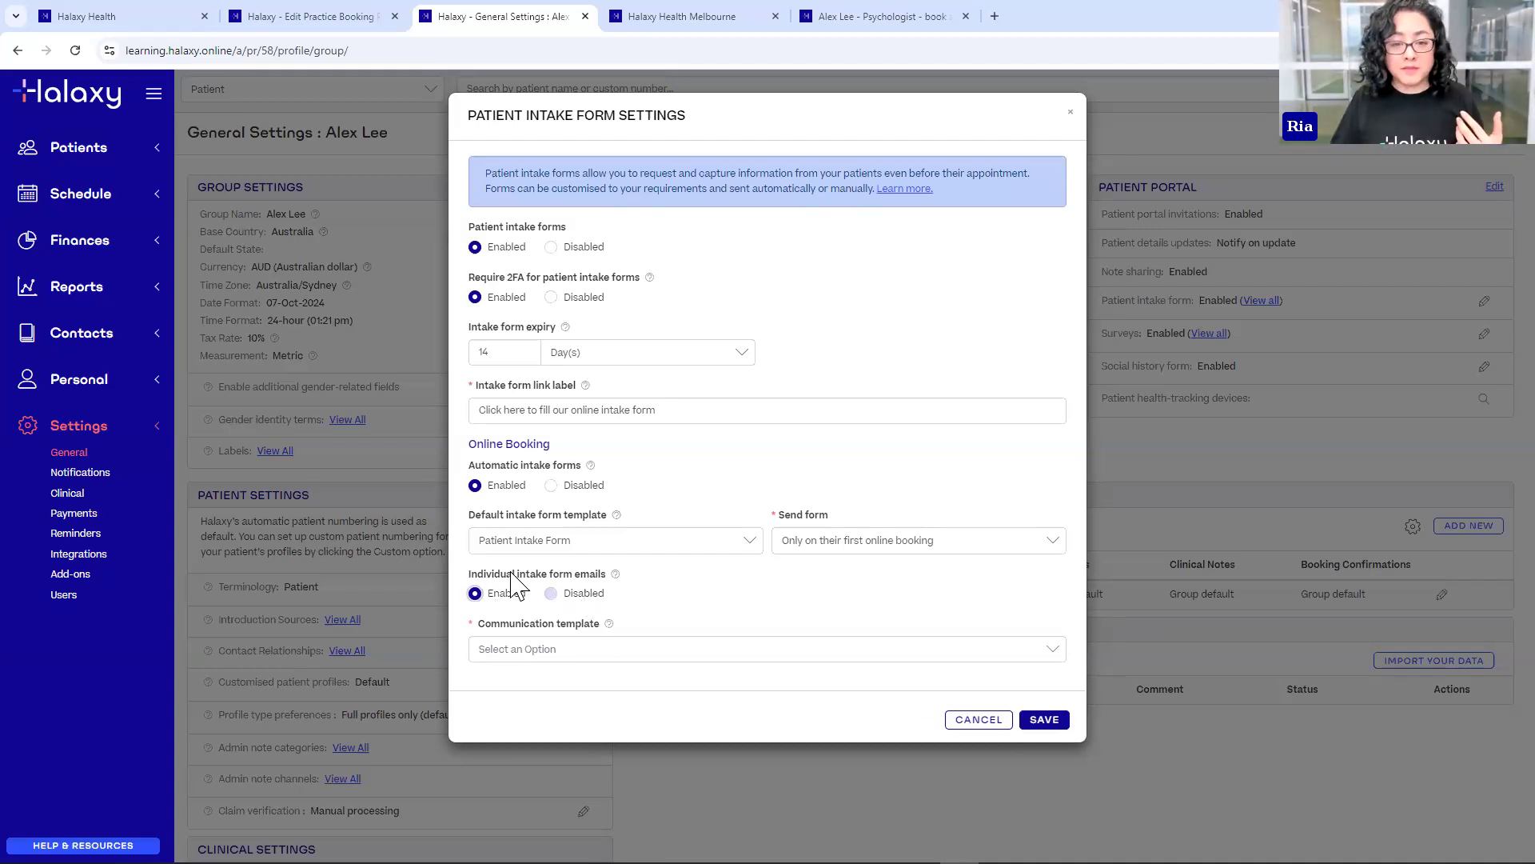
pyautogui.click(582, 593)
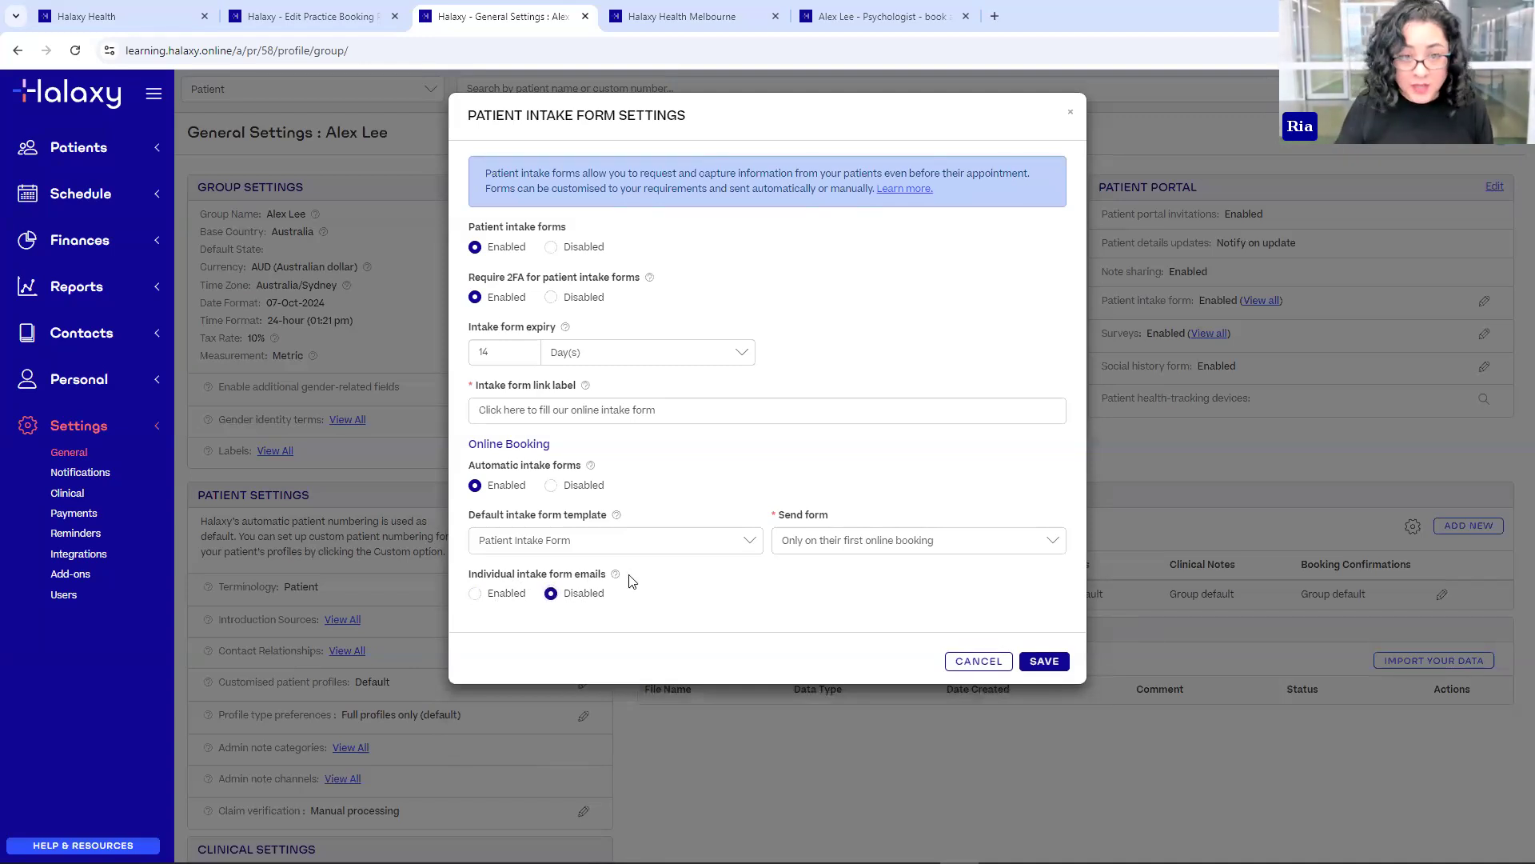
pyautogui.click(1049, 670)
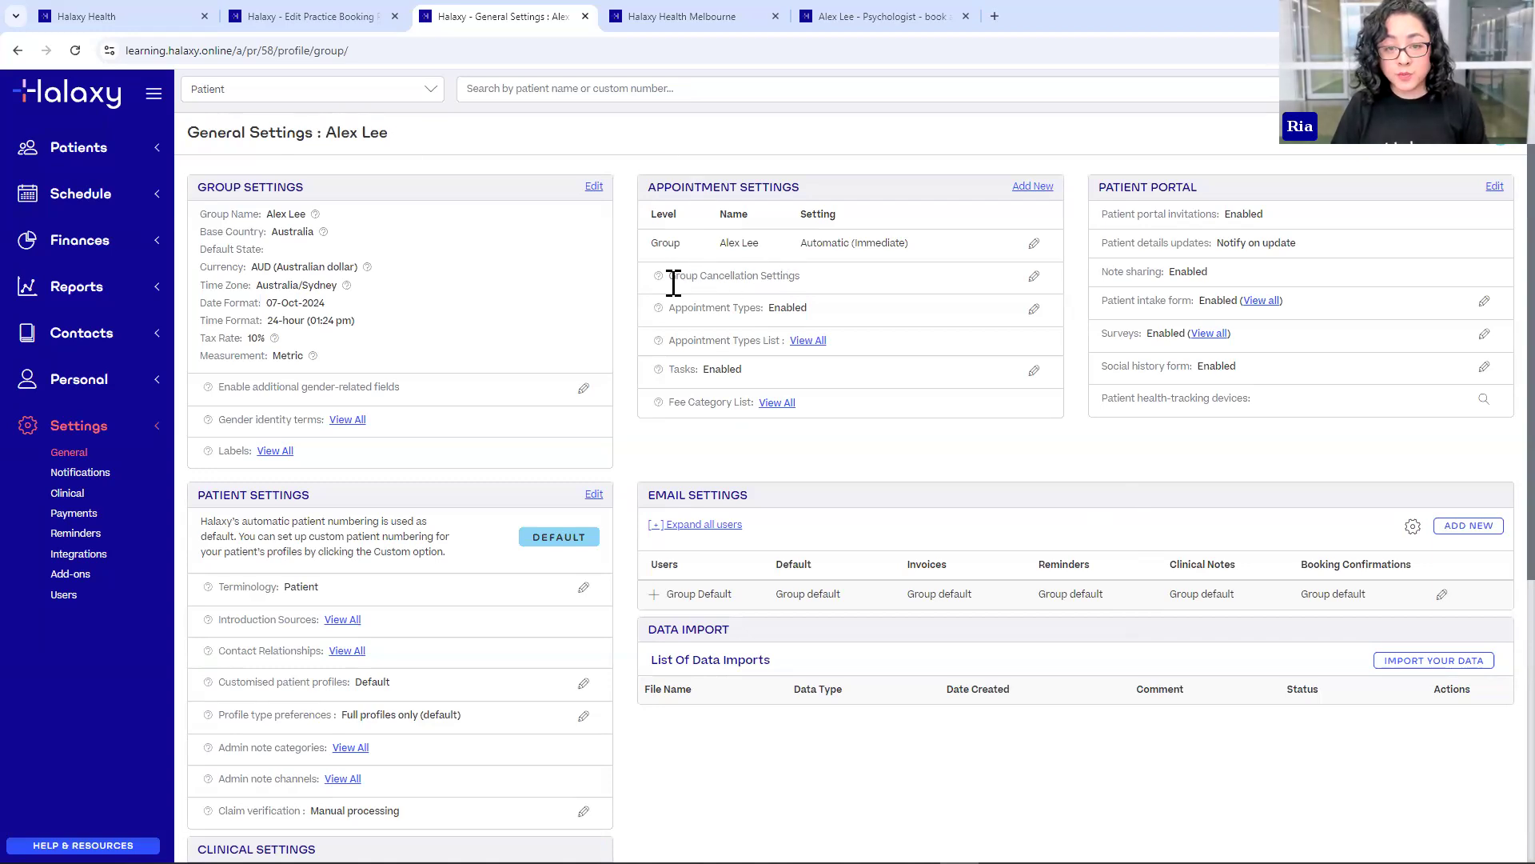
# - Open Group Cancellation Settings from the Appointment Settings panel
pyautogui.click(1033, 279)
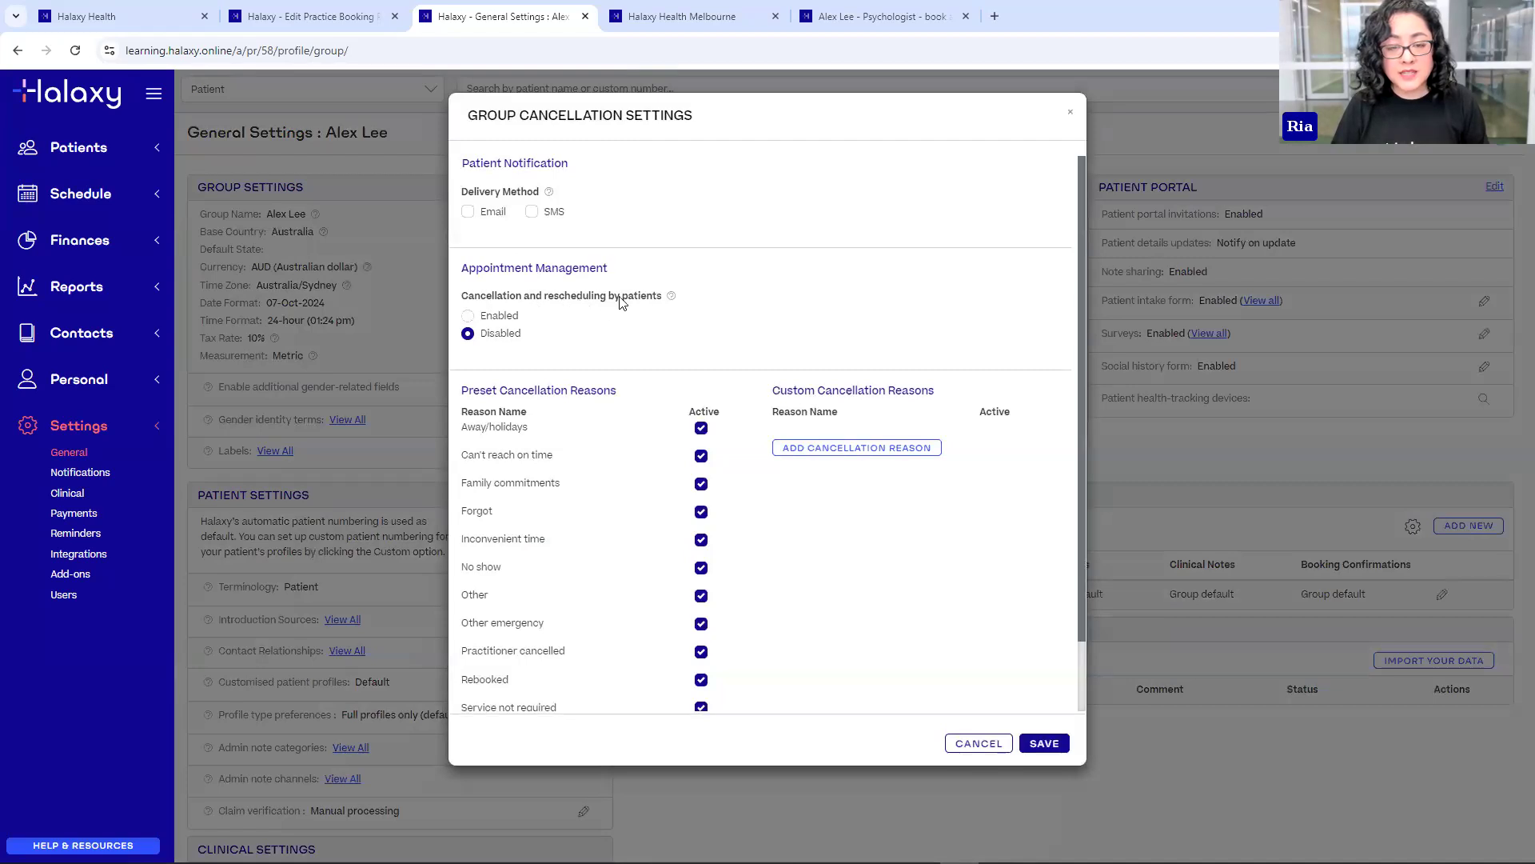
# - Enable patient cancellation and rescheduling with a 24-hour minimum notice period, then save
pyautogui.click(468, 317)
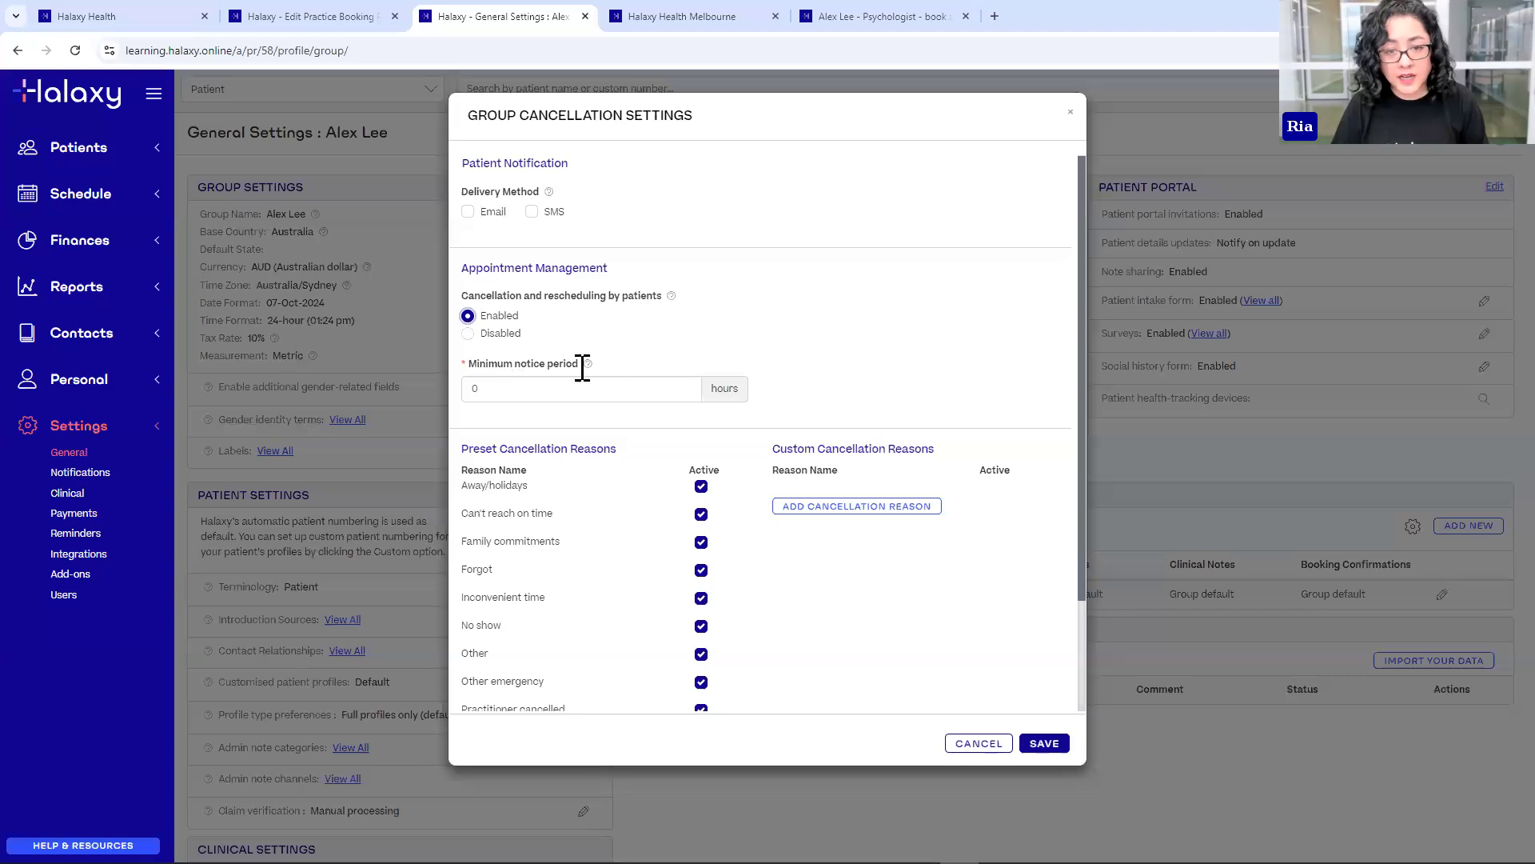
pyautogui.click(476, 387)
pyautogui.doubleClick(476, 387)
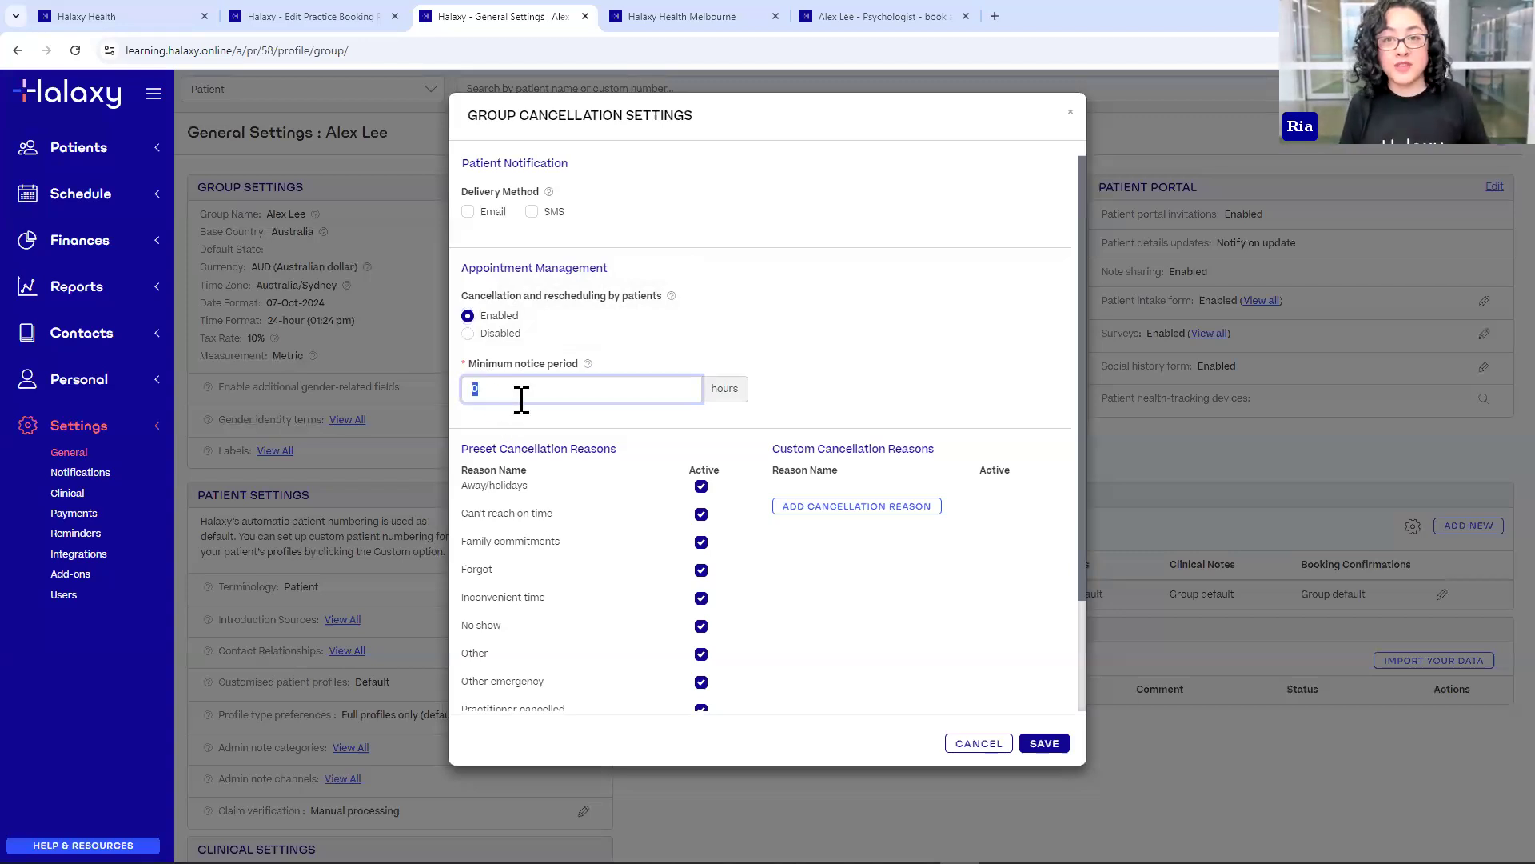
pyautogui.write('48')
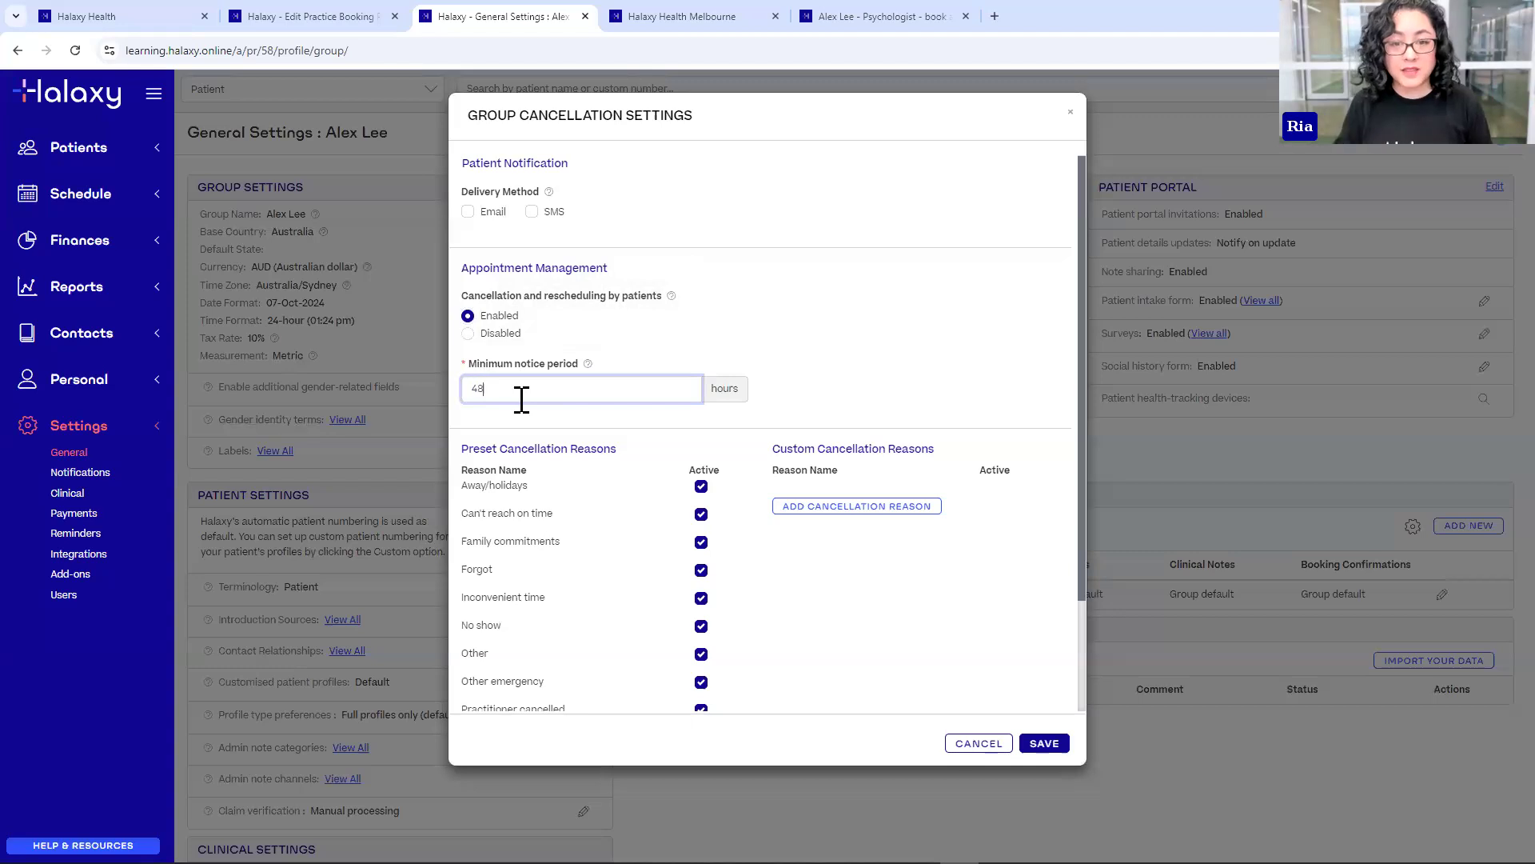
pyautogui.write('24')
pyautogui.click(632, 373)
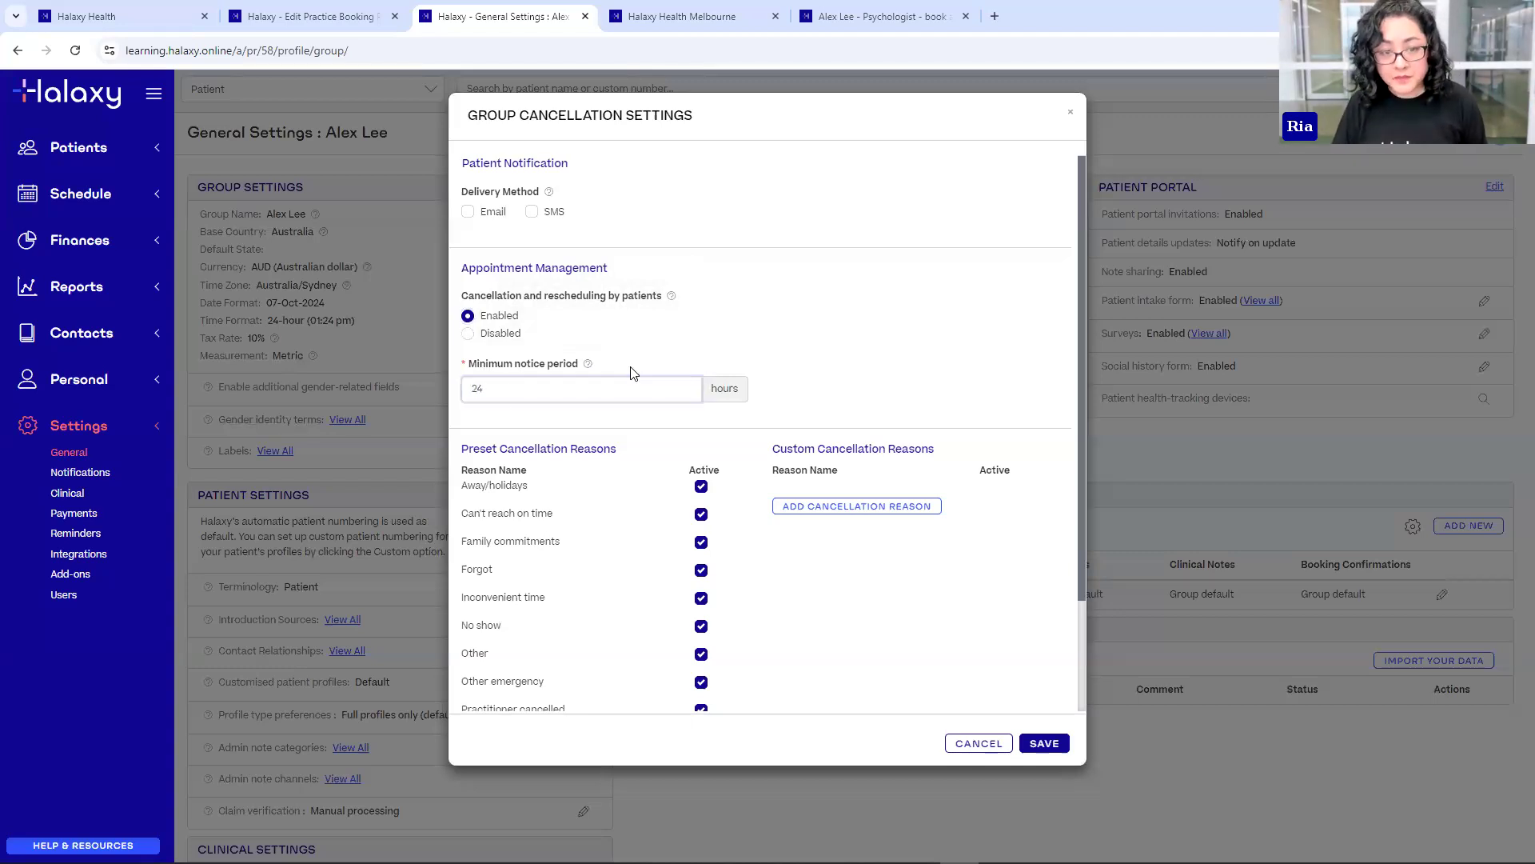
pyautogui.click(1045, 744)
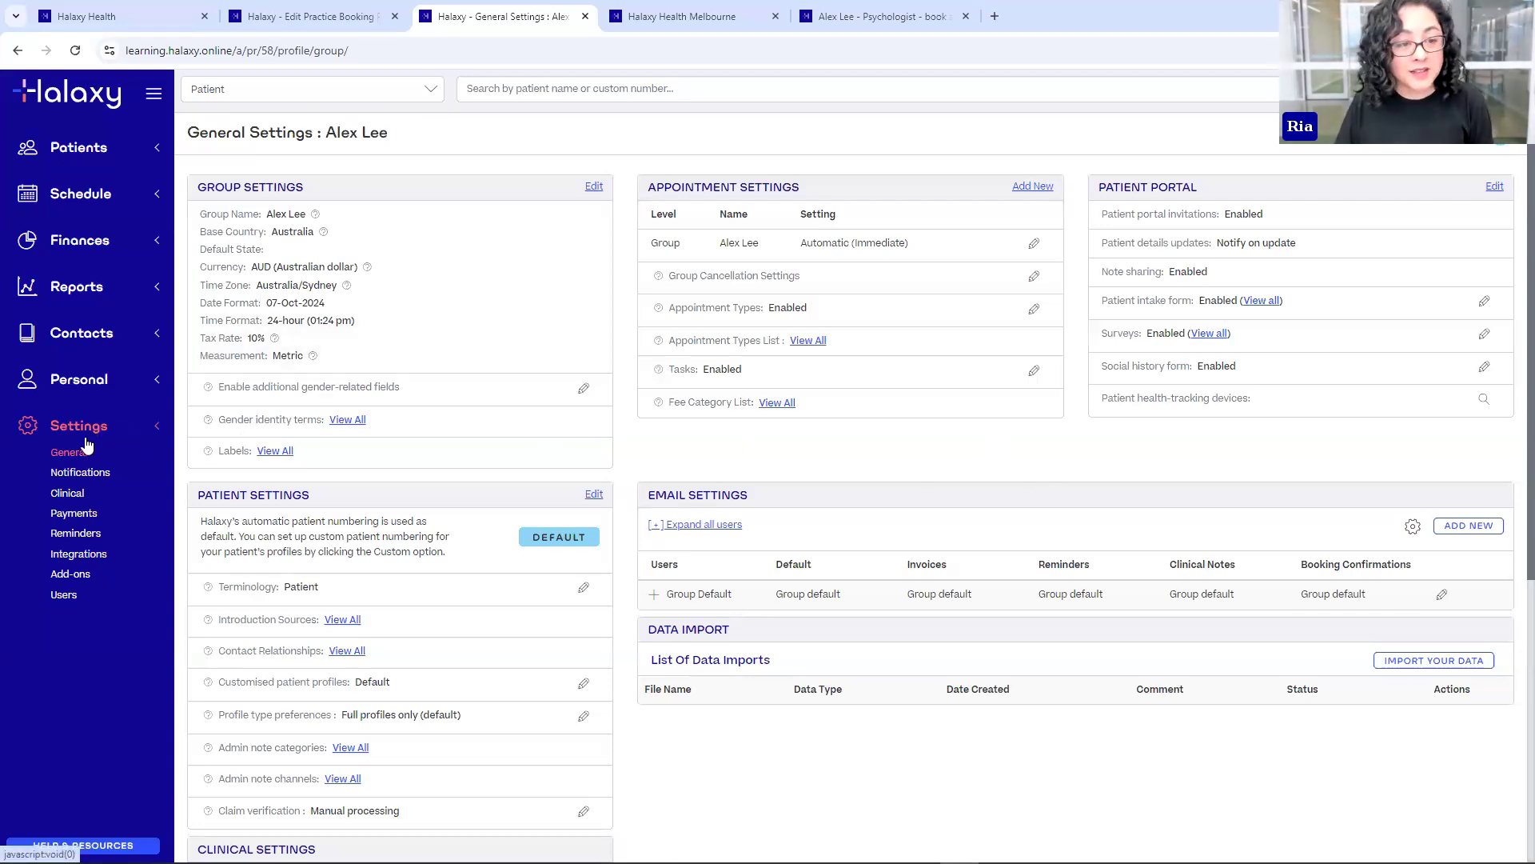
# - Open Settings > Reminders and start editing the reminder Preferences
pyautogui.click(93, 536)
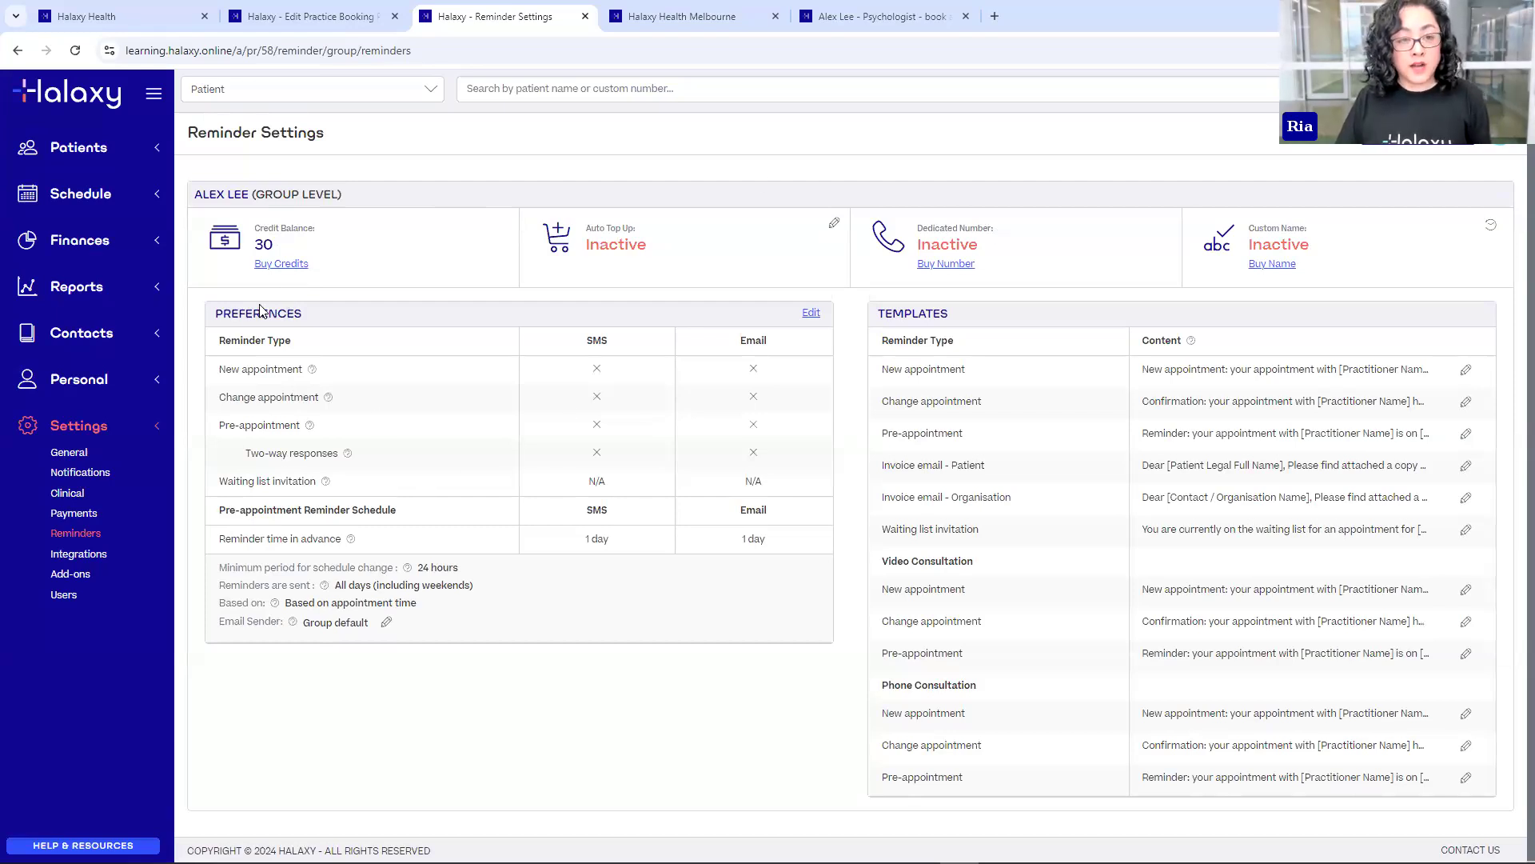
pyautogui.click(813, 315)
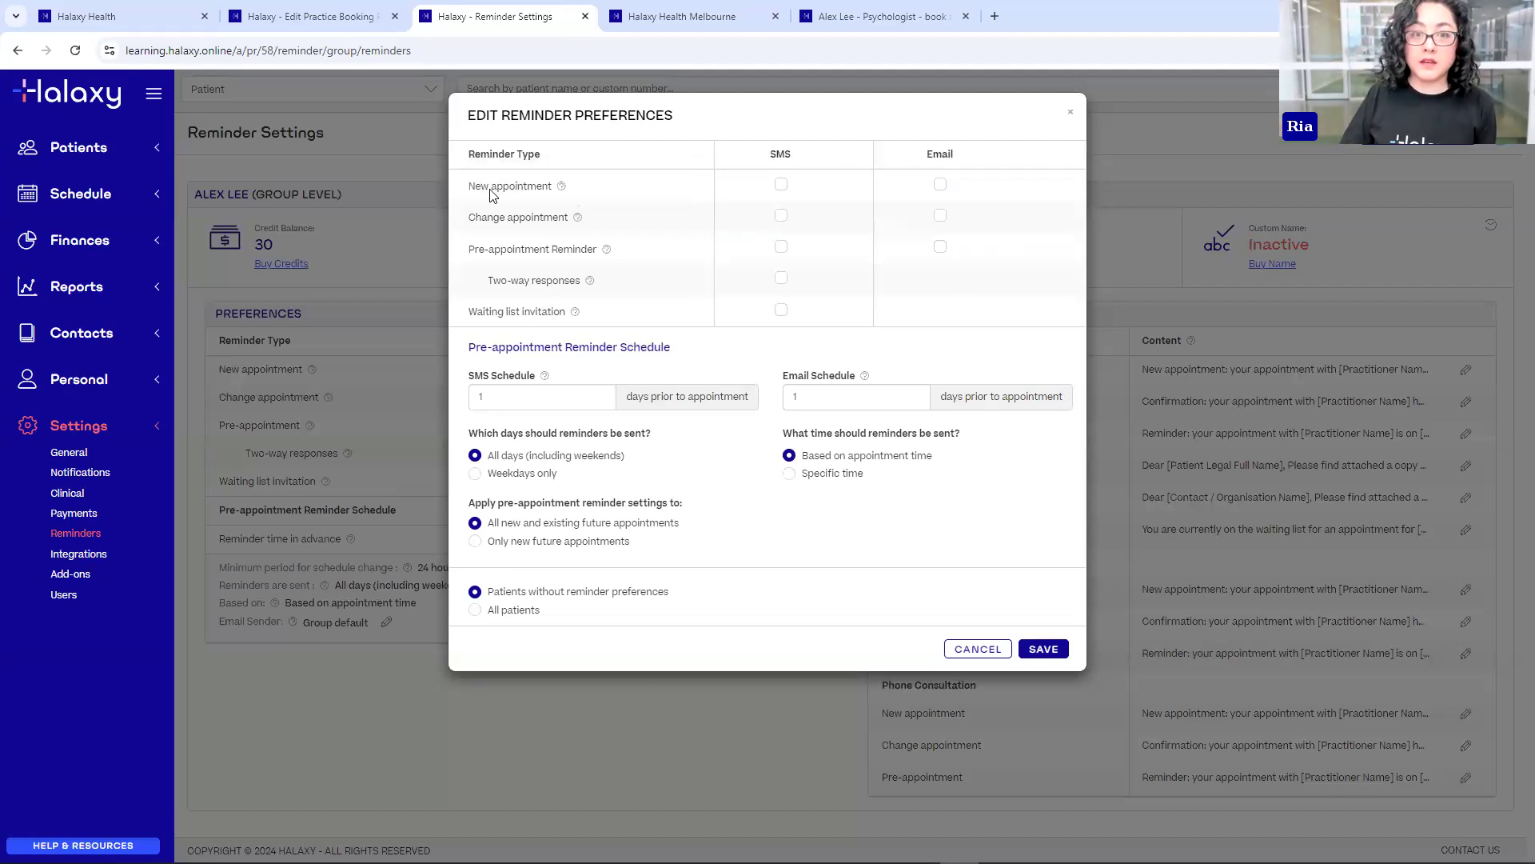
# - Leave new-appointment reminders off; tick pre-appointment SMS and email reminders and two-way SMS responses
pyautogui.click(782, 186)
pyautogui.click(941, 186)
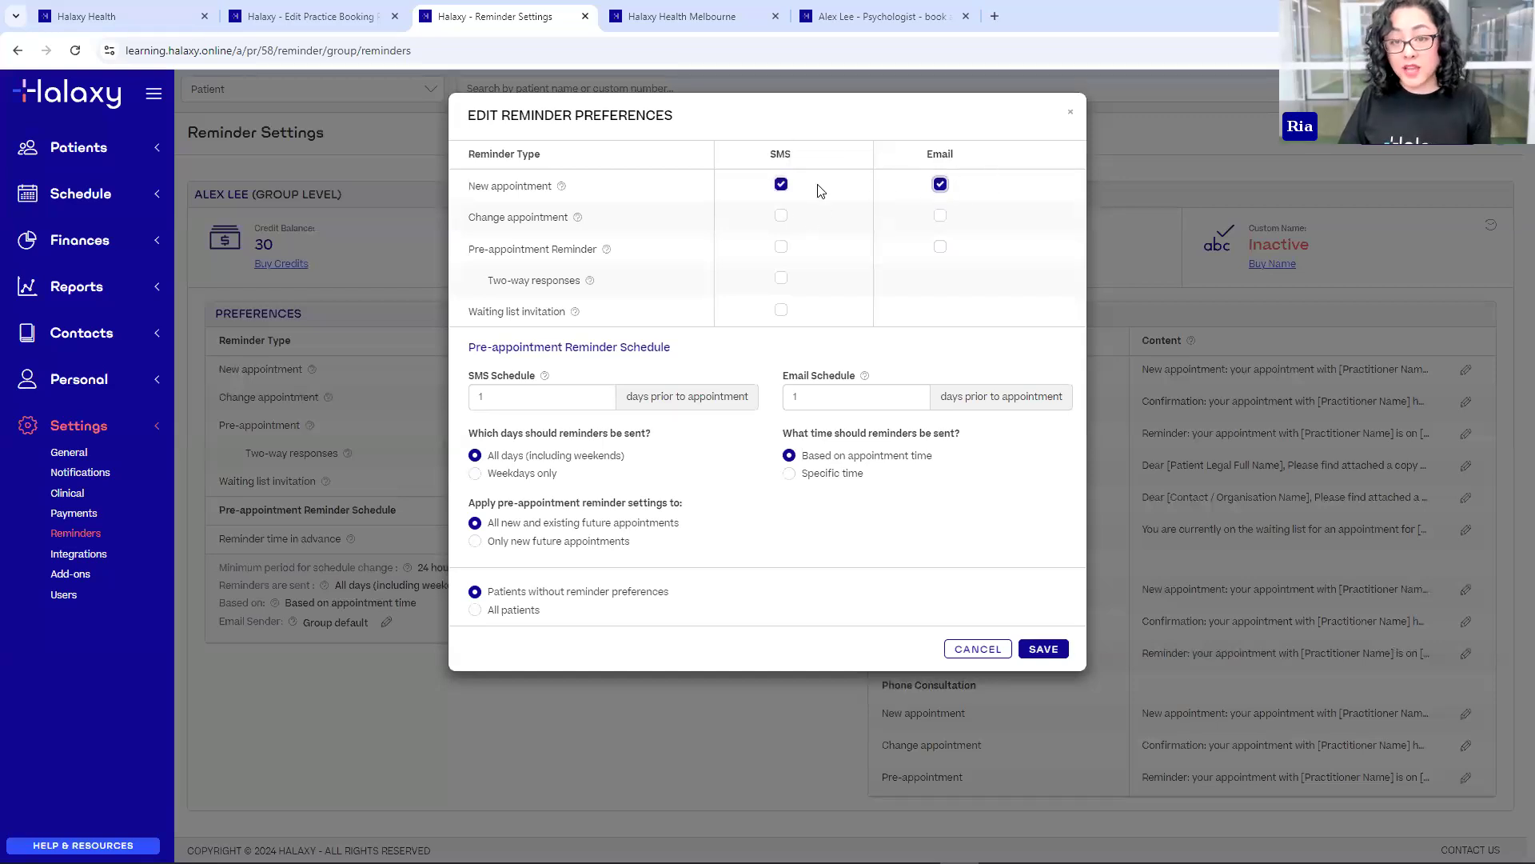
pyautogui.click(940, 185)
pyautogui.click(781, 185)
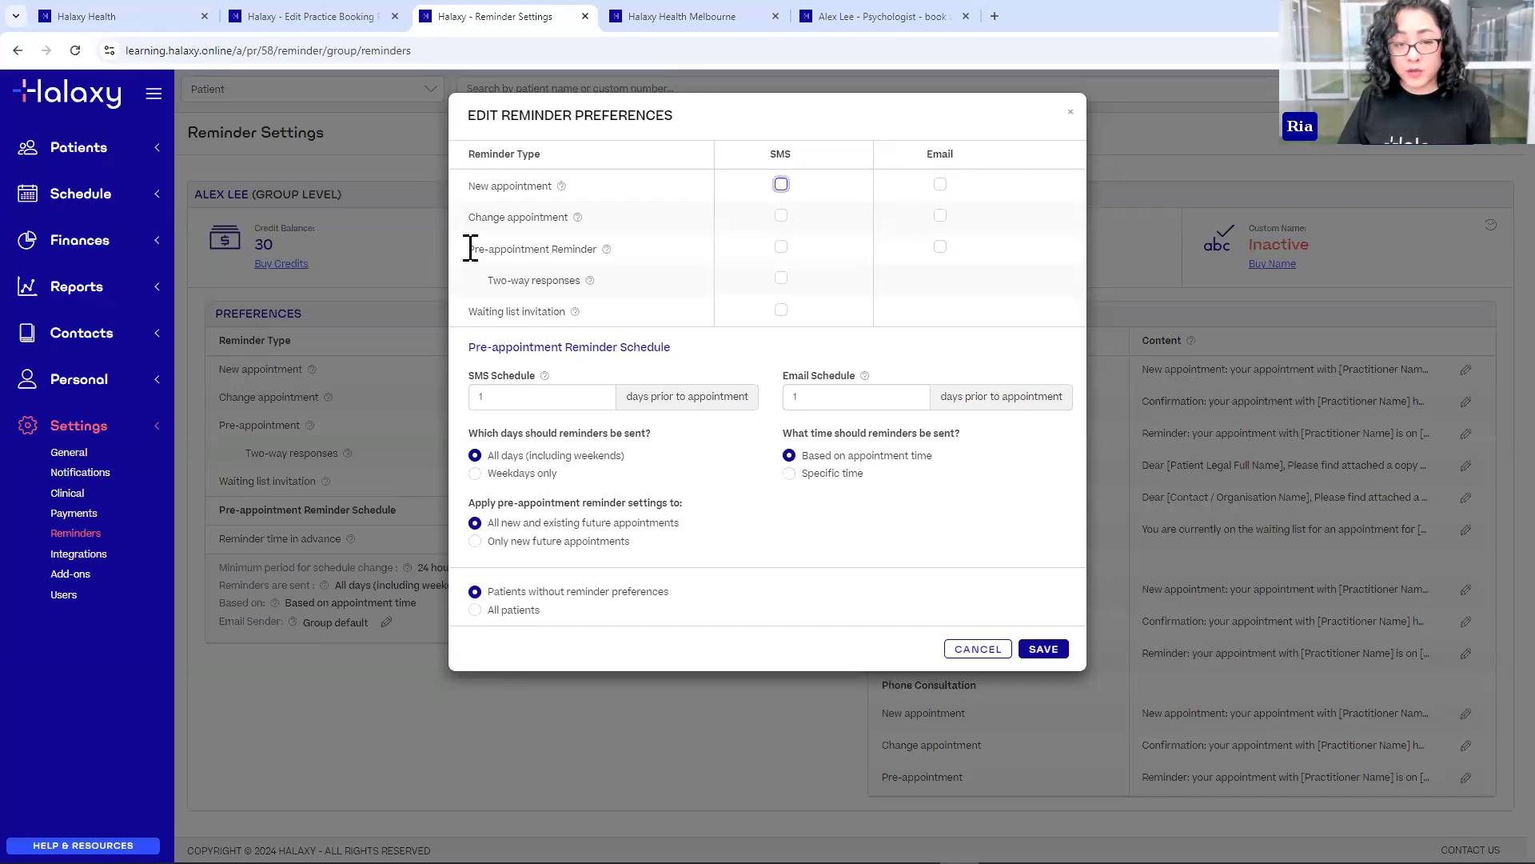
pyautogui.moveTo(470, 249); pyautogui.dragTo(596, 249)
pyautogui.click(828, 306)
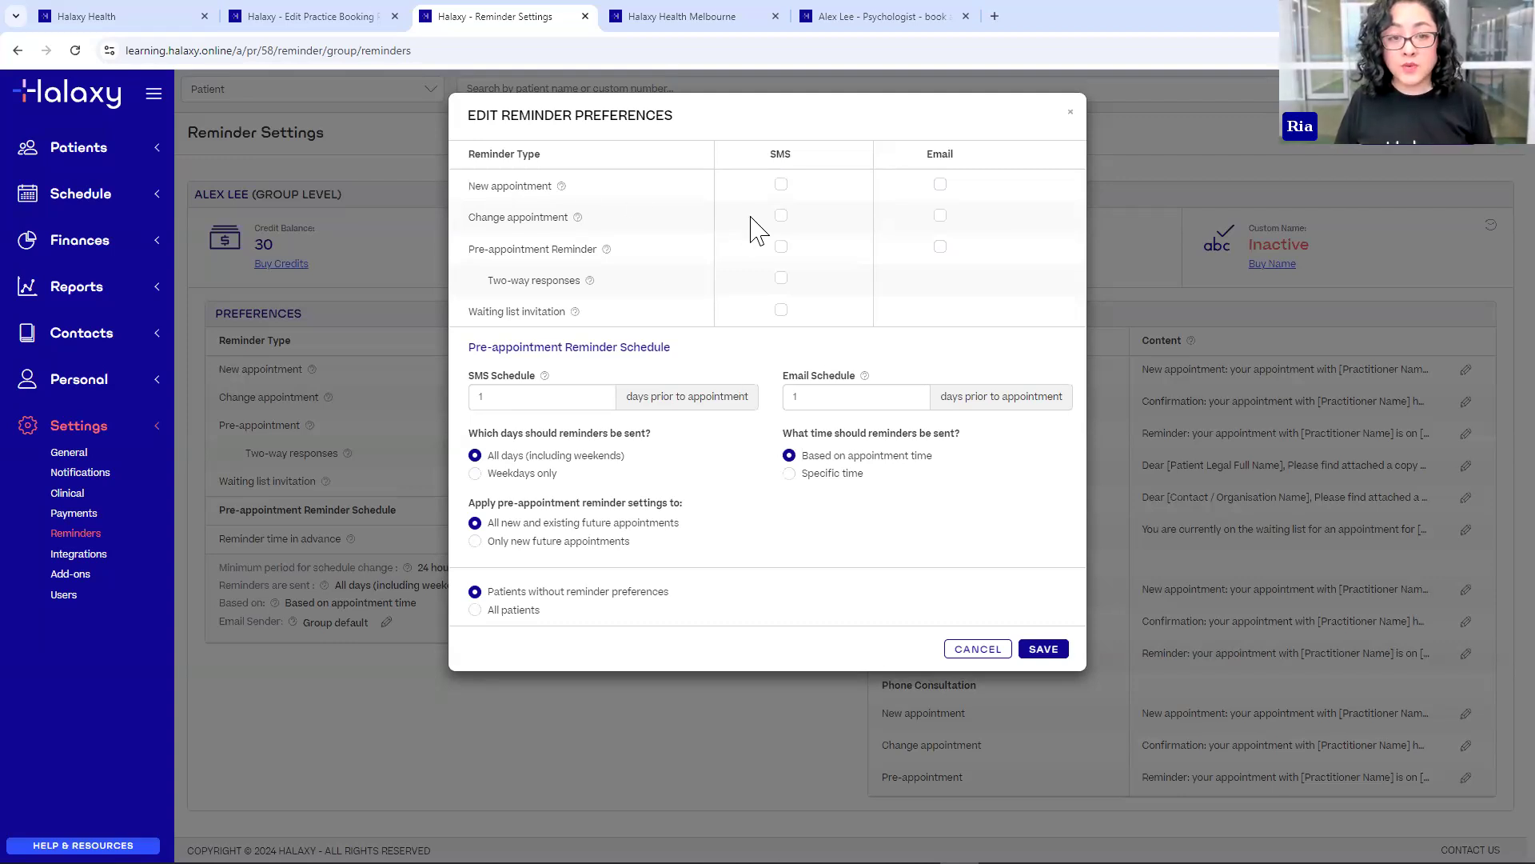
pyautogui.click(781, 247)
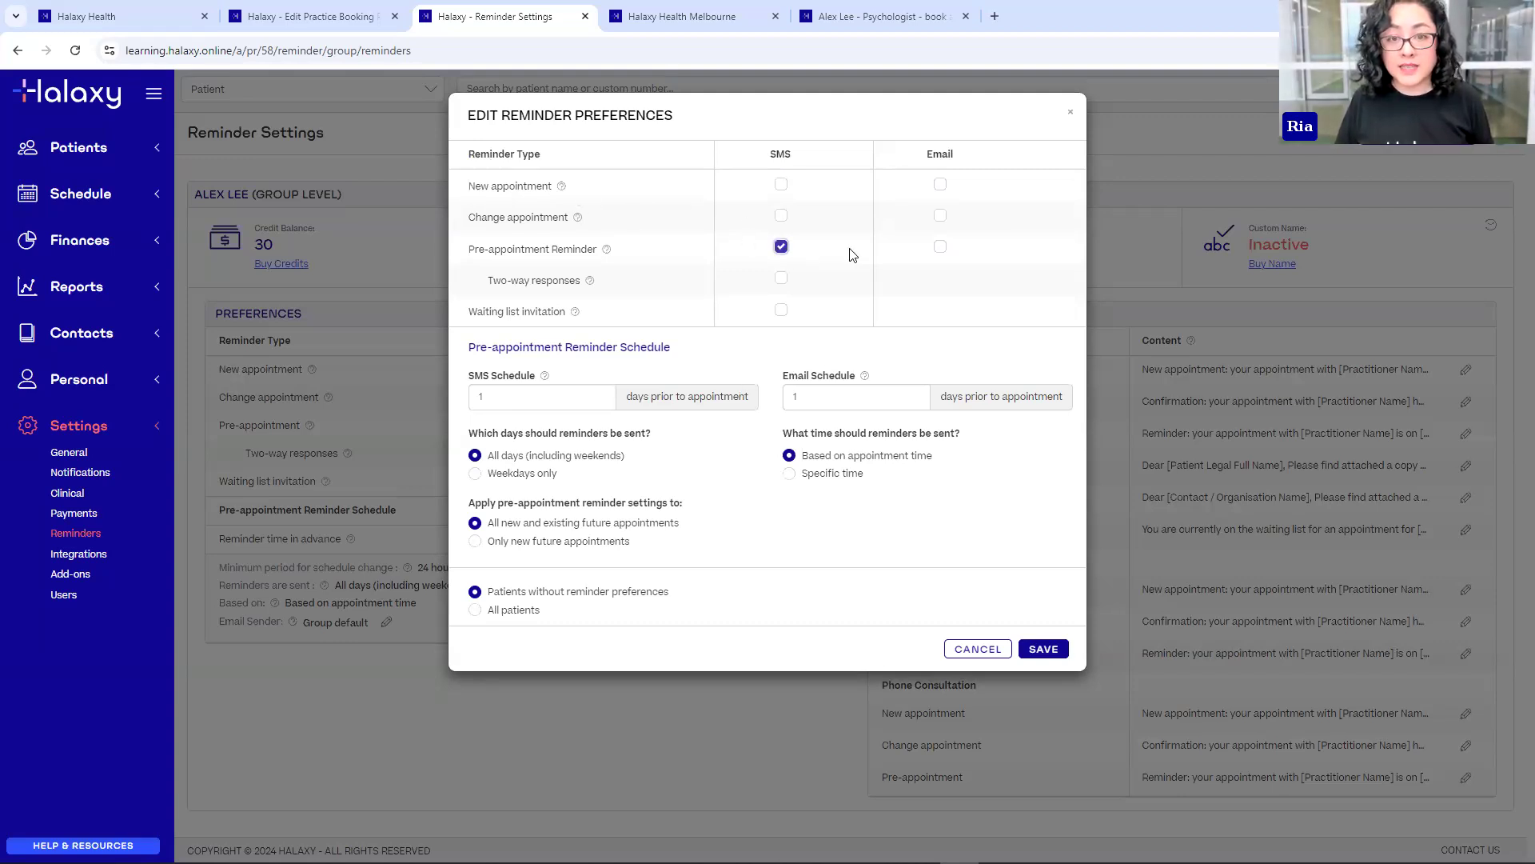
pyautogui.click(942, 248)
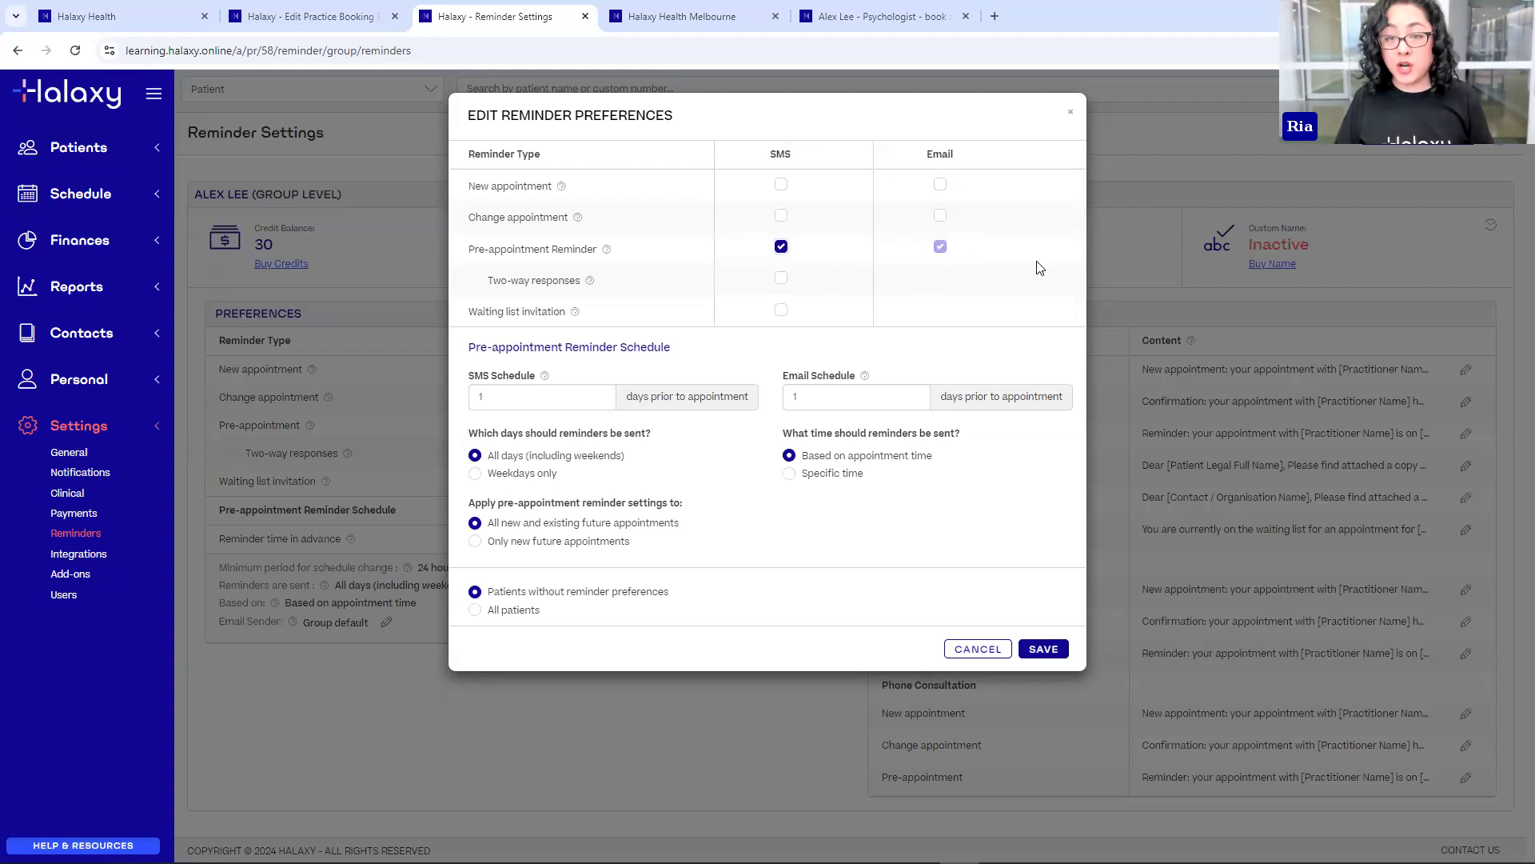
pyautogui.click(782, 280)
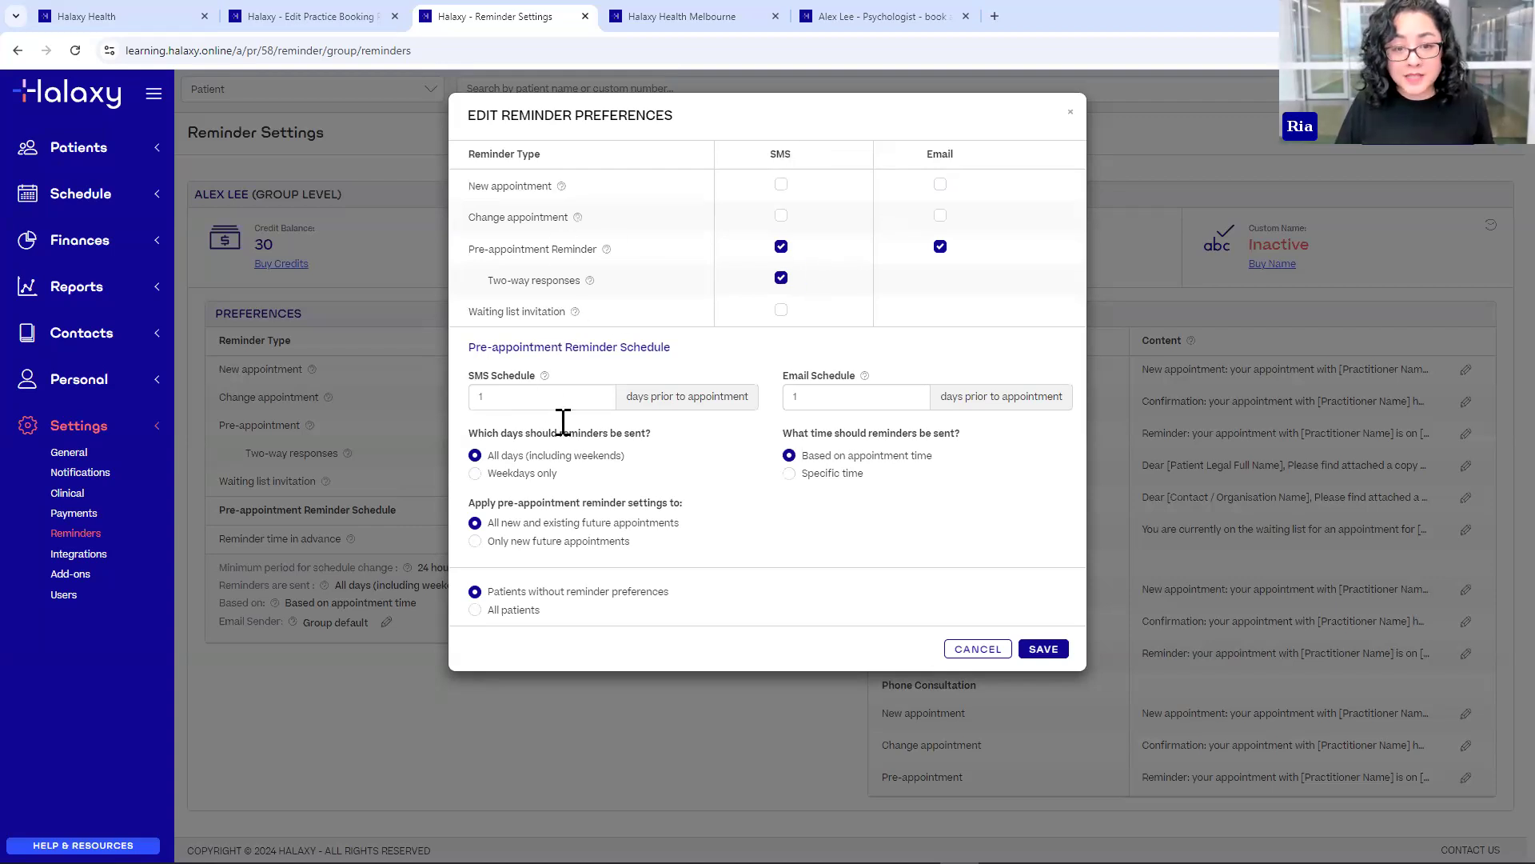
# - Set the SMS reminder schedule to 3 days and the email schedule to 7 days prior
pyautogui.doubleClick(484, 398)
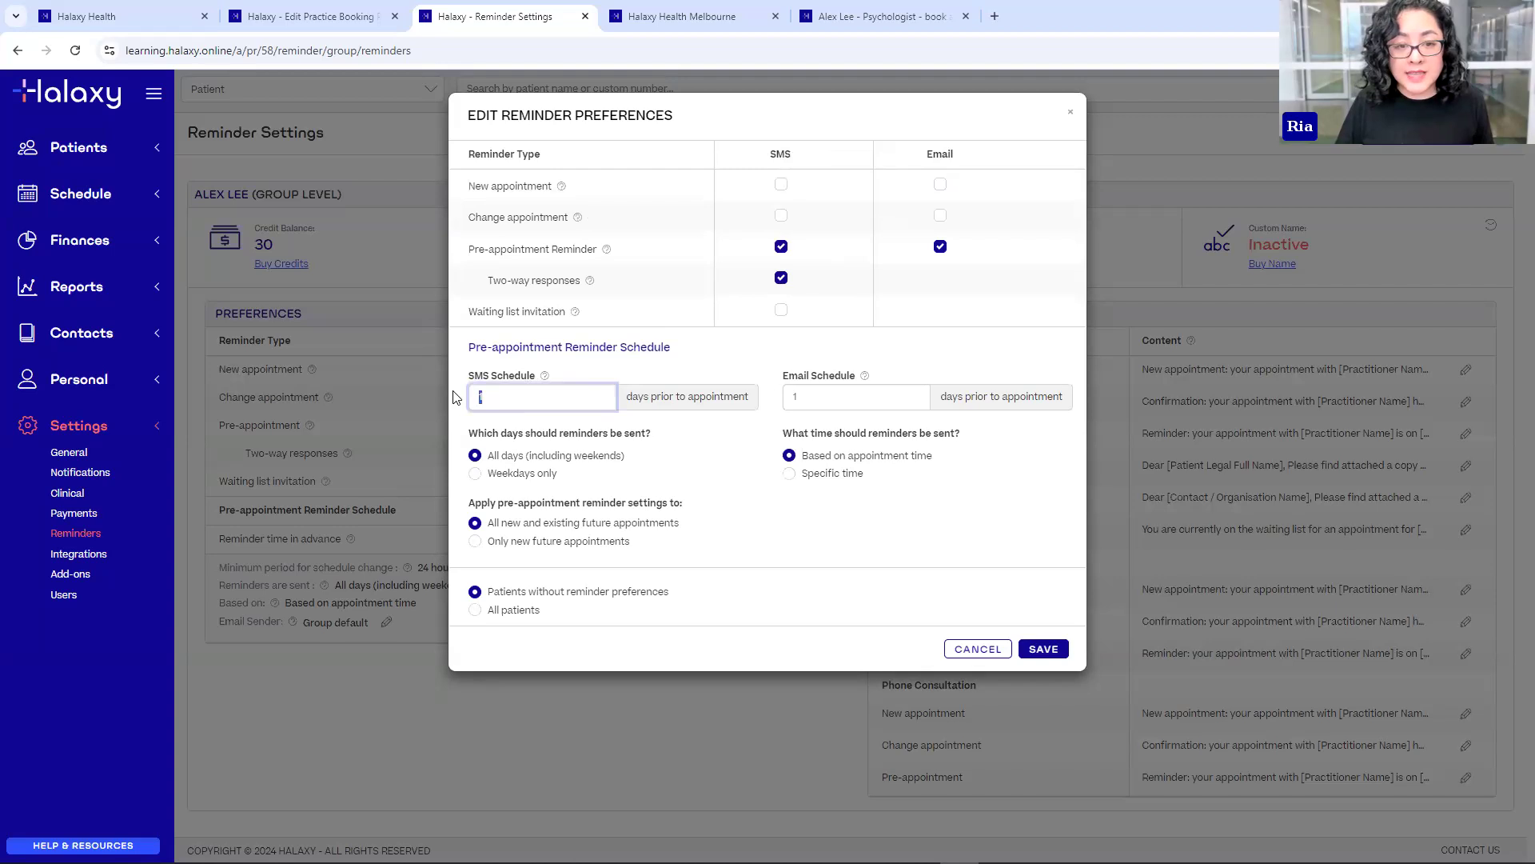
pyautogui.write('3')
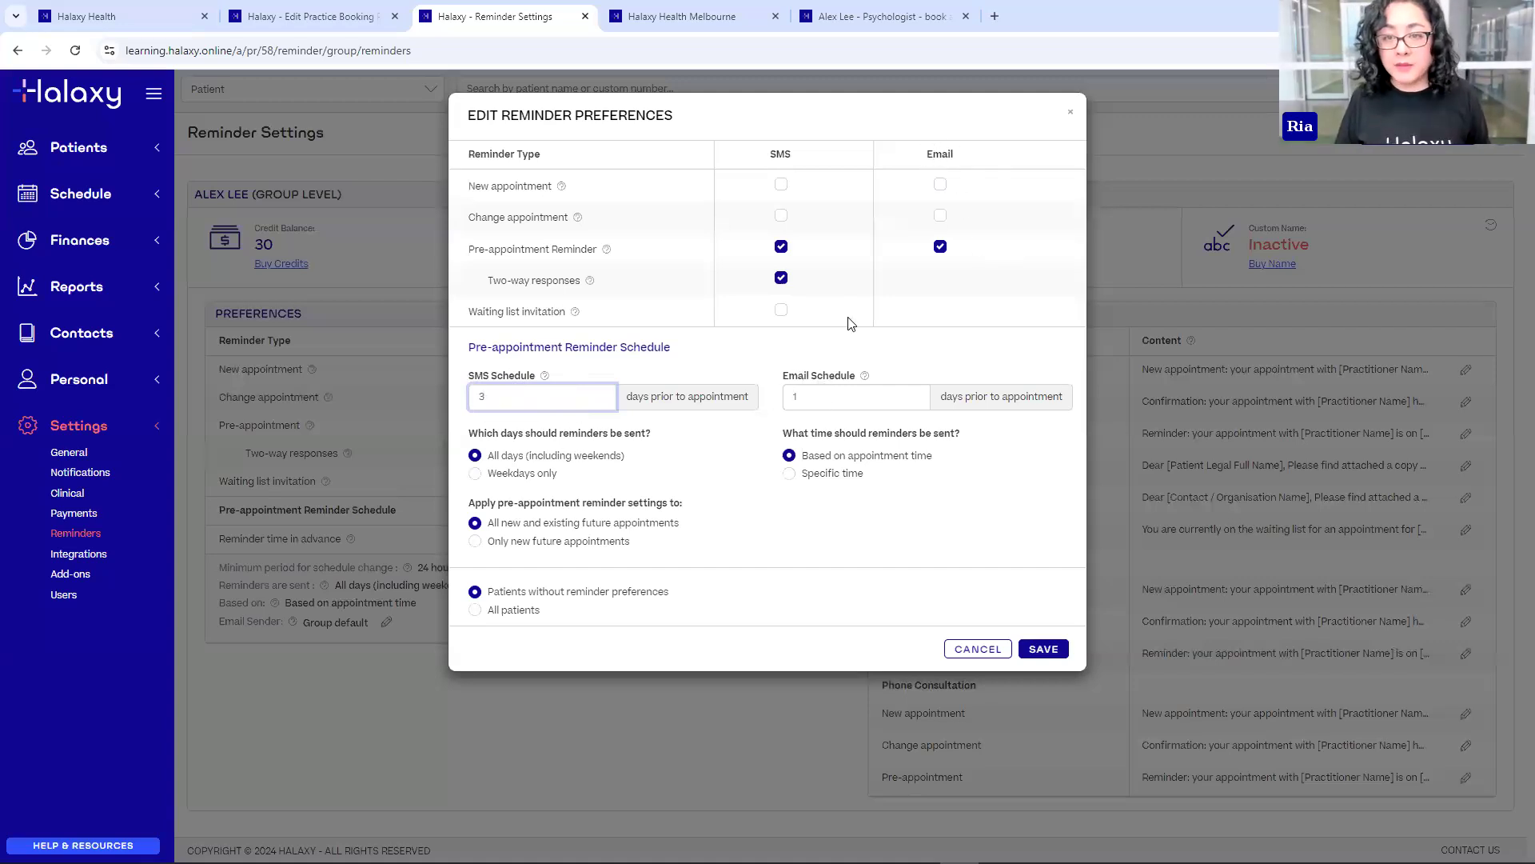
pyautogui.doubleClick(796, 397)
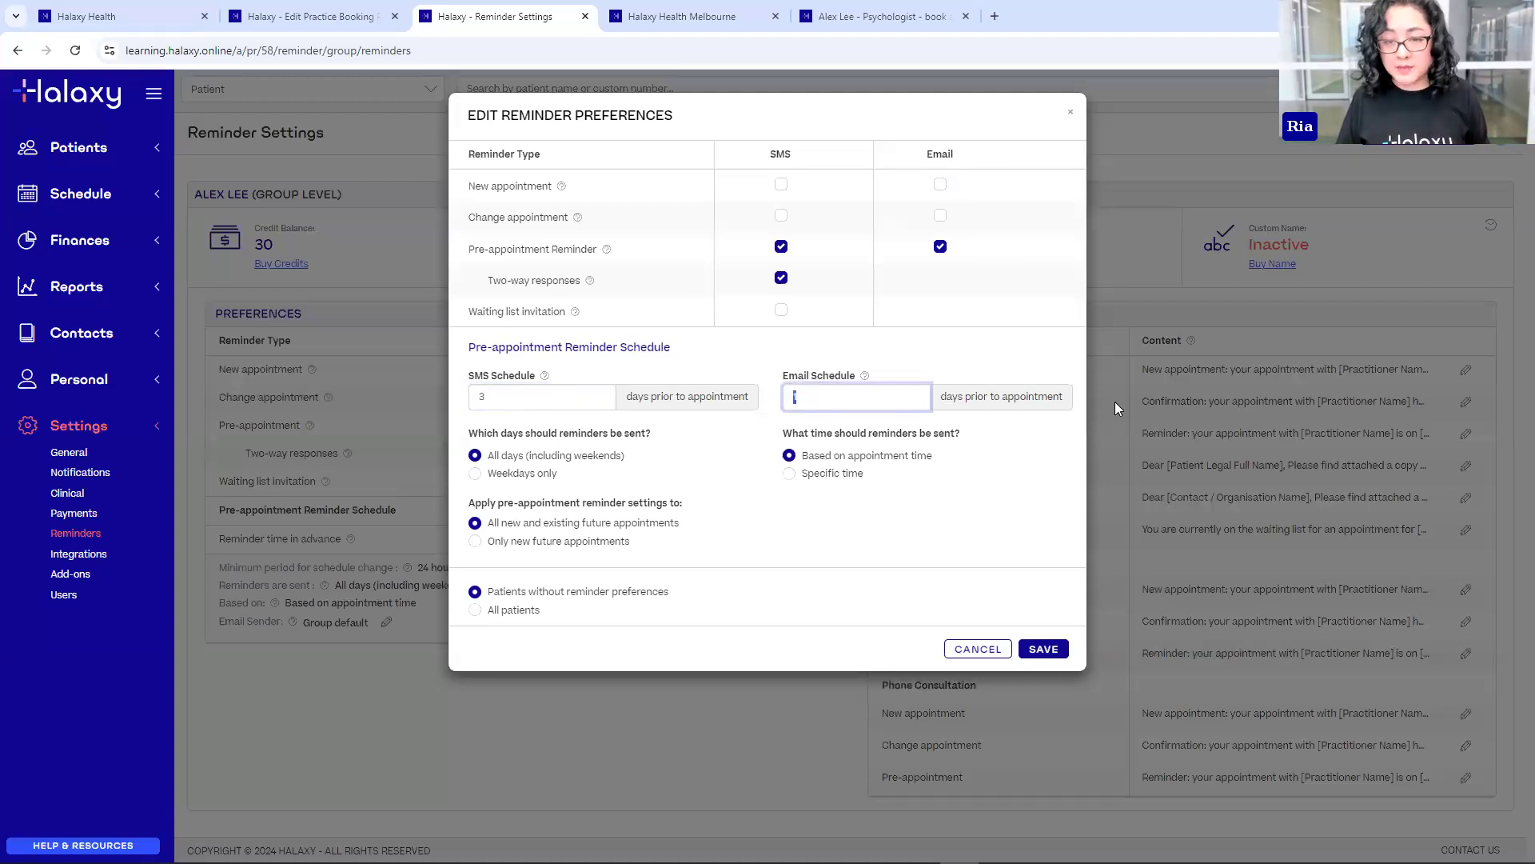
pyautogui.write('7')
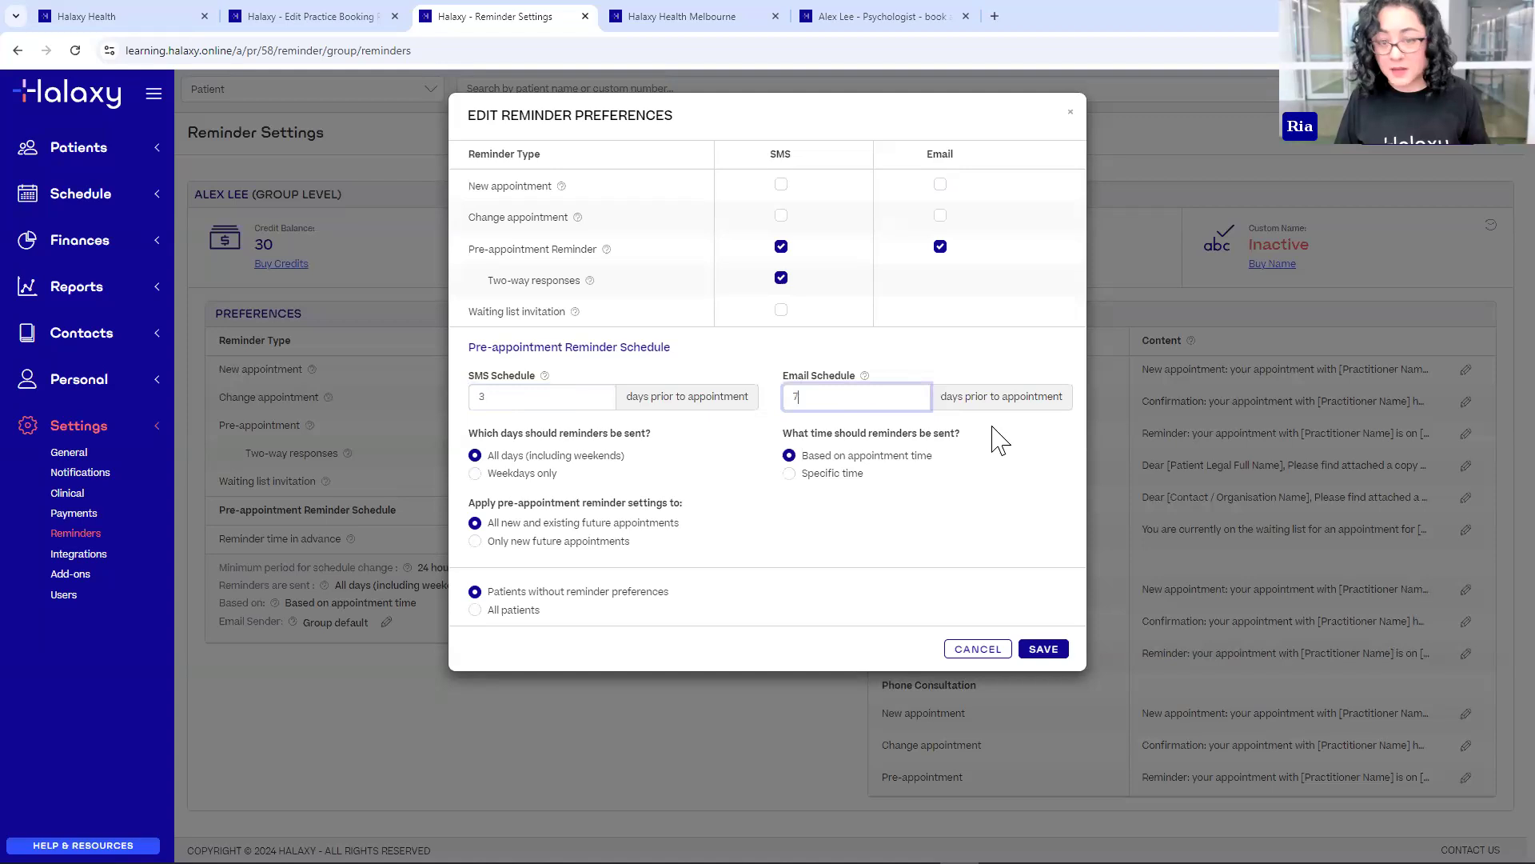
pyautogui.click(595, 420)
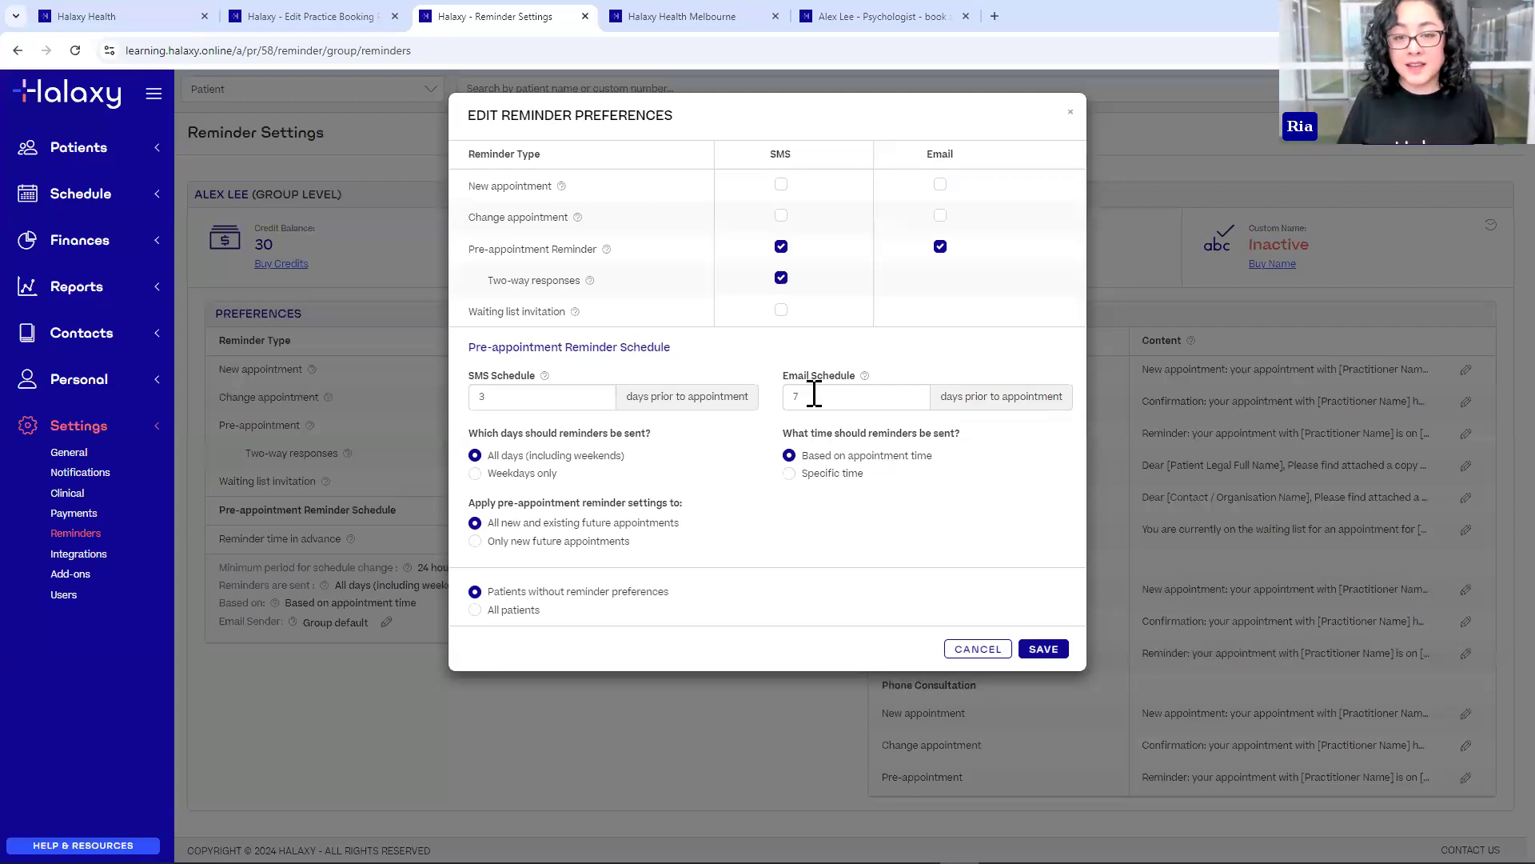
pyautogui.moveTo(814, 392); pyautogui.dragTo(782, 402)
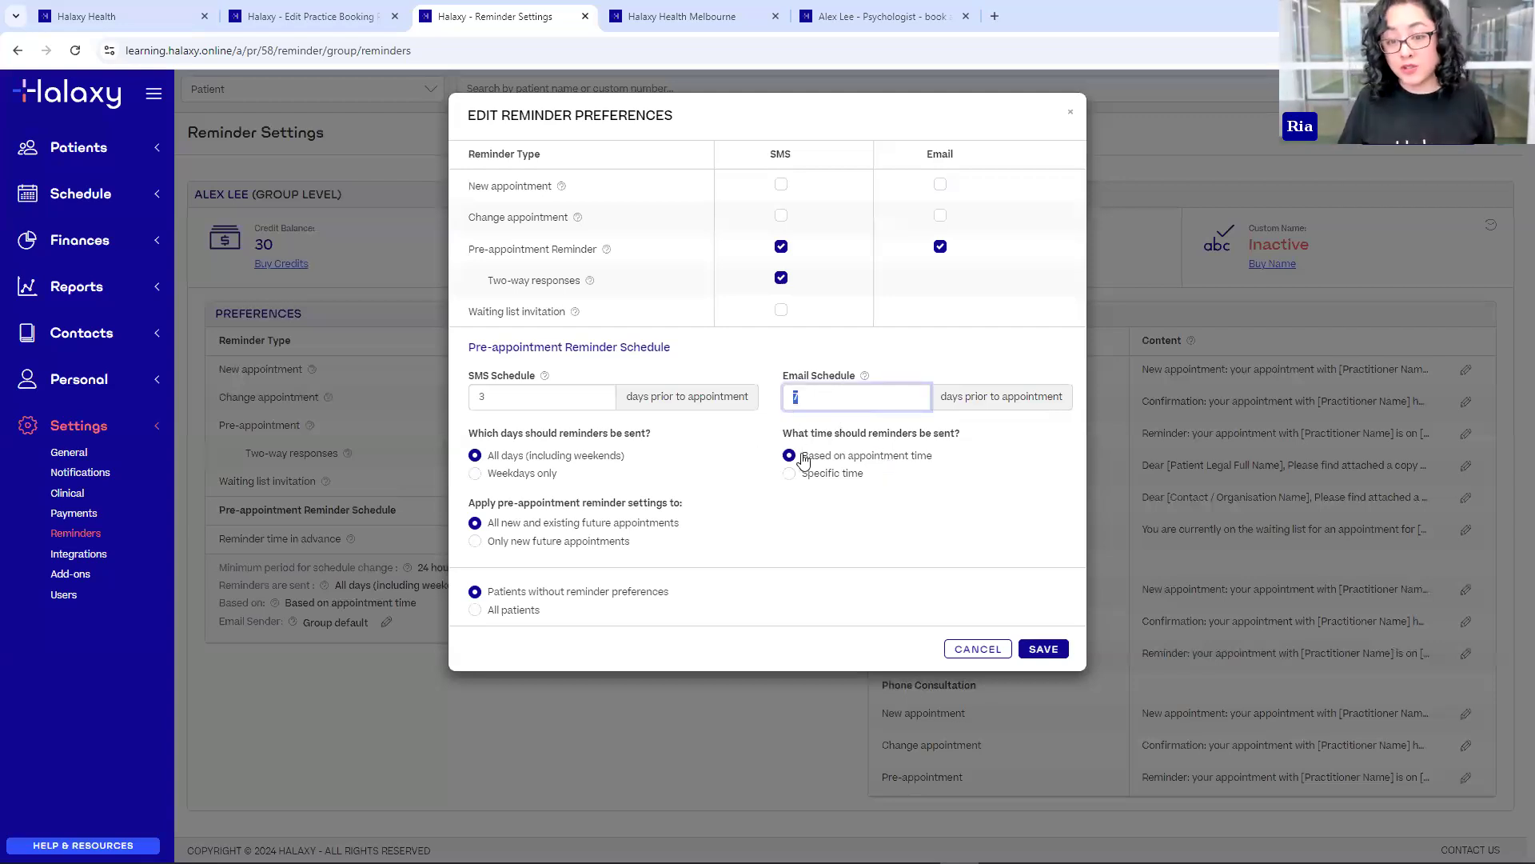
# - Keep reminders timed from the appointment time rather than 09:00, and save the preferences
pyautogui.click(790, 473)
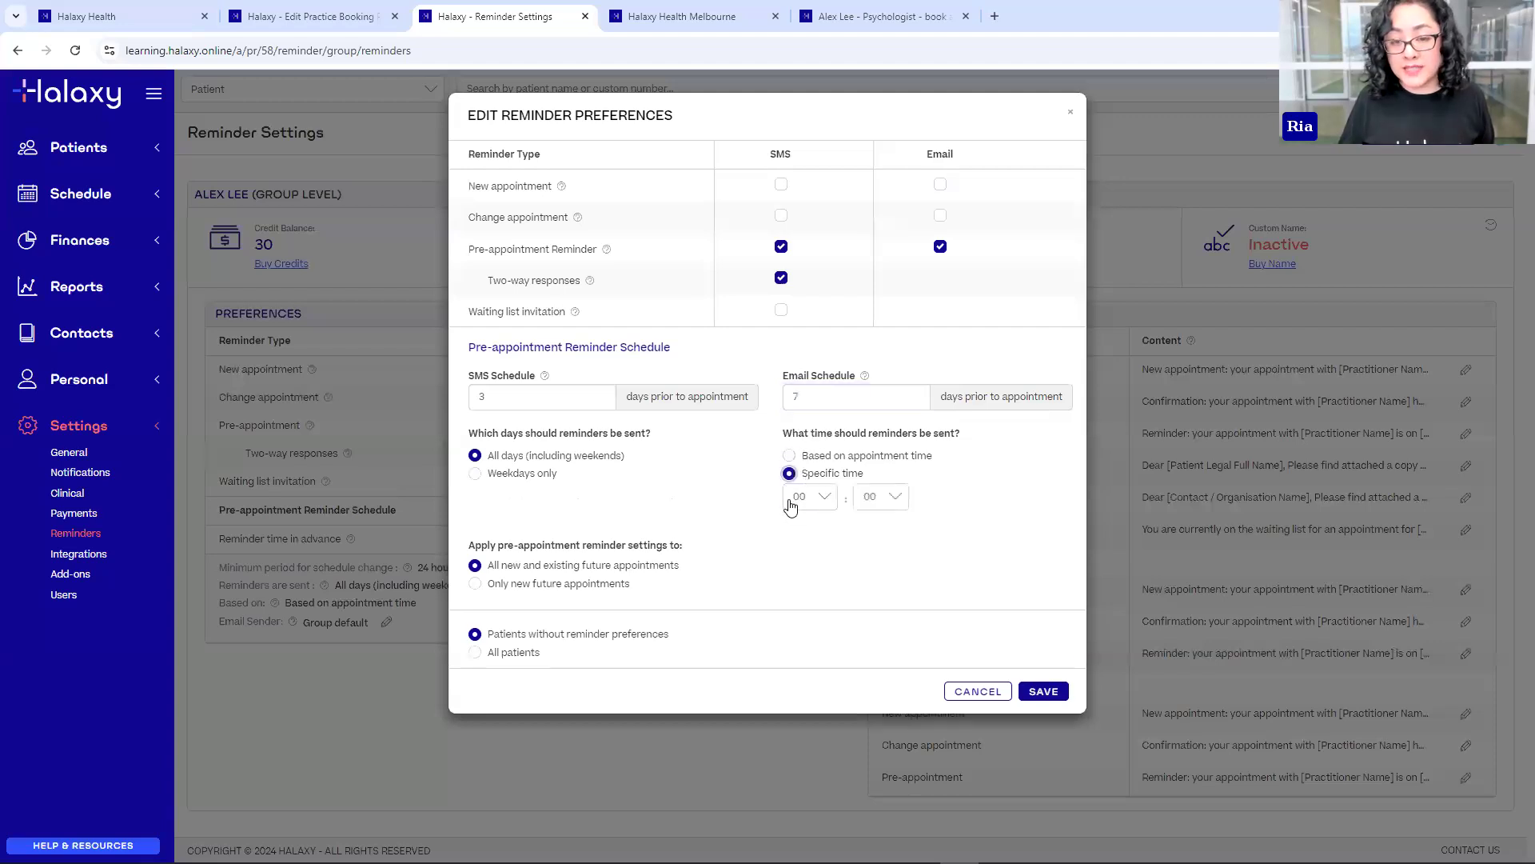
pyautogui.click(819, 510)
pyautogui.scroll(-1, 803, 656)
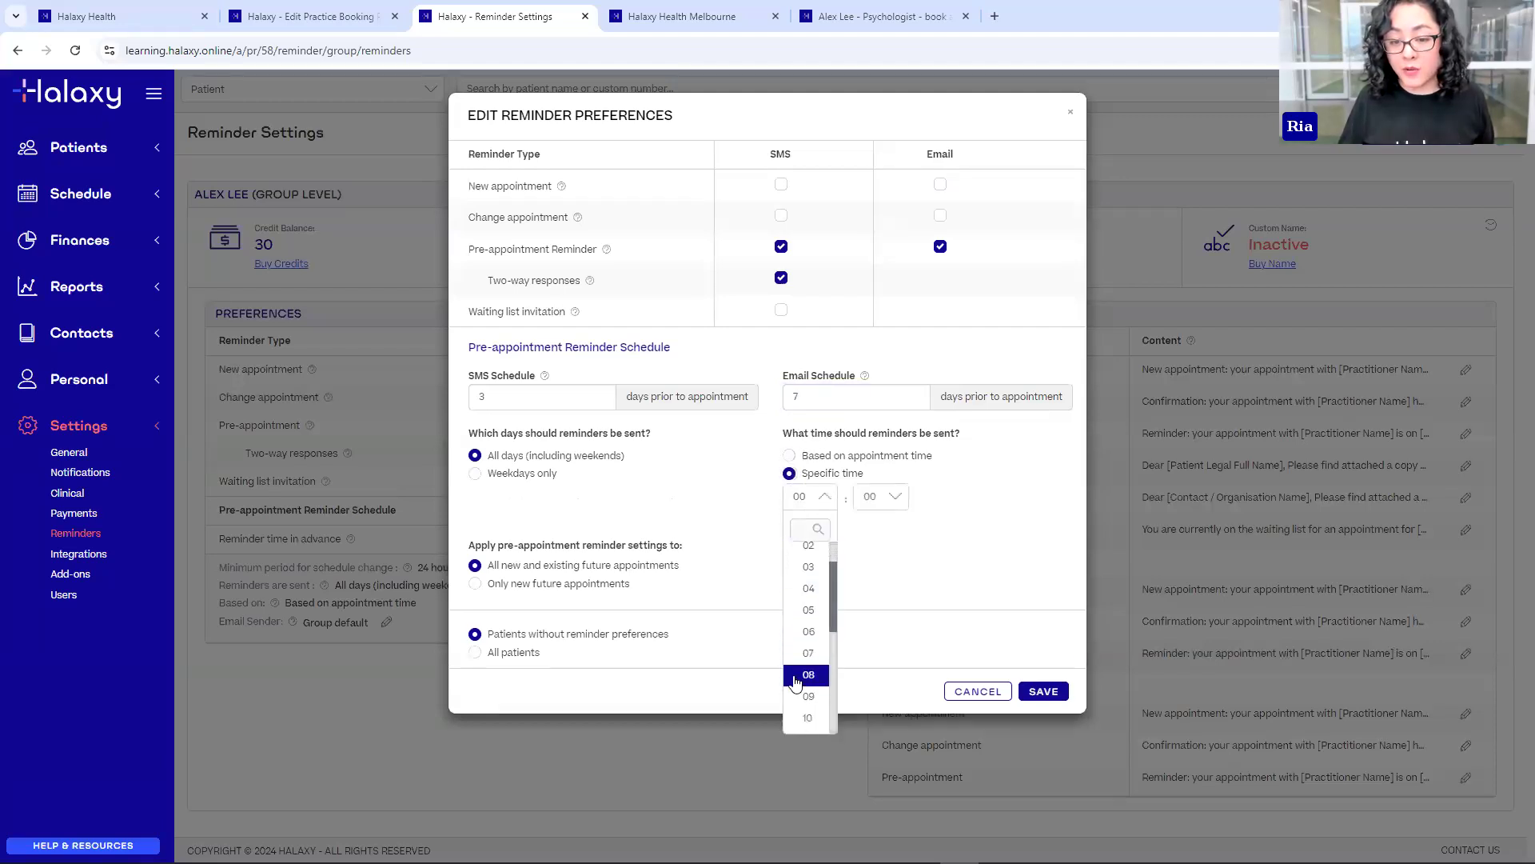
pyautogui.click(797, 697)
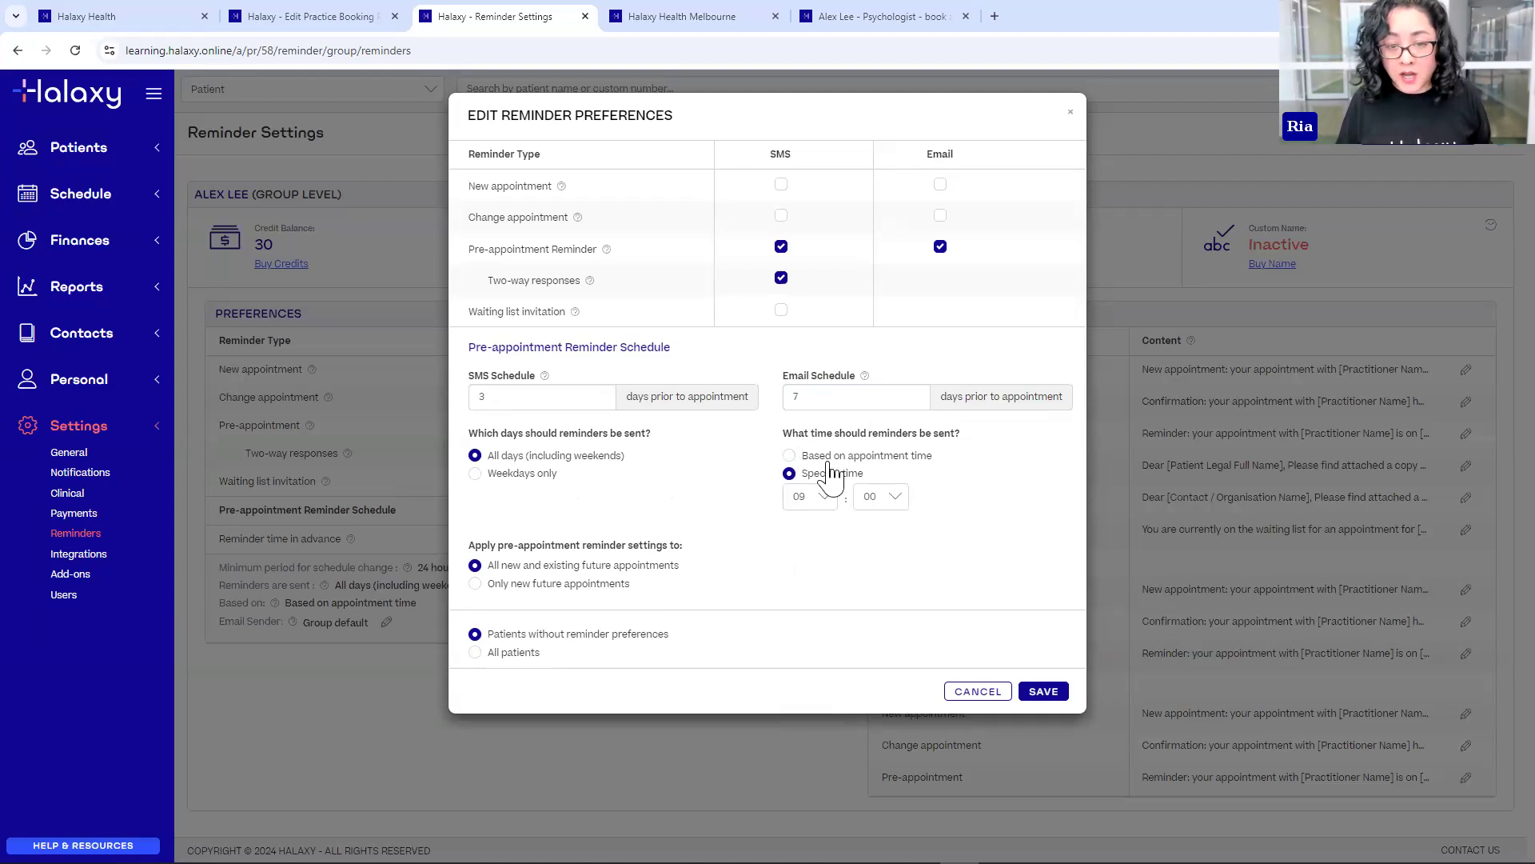
pyautogui.click(790, 457)
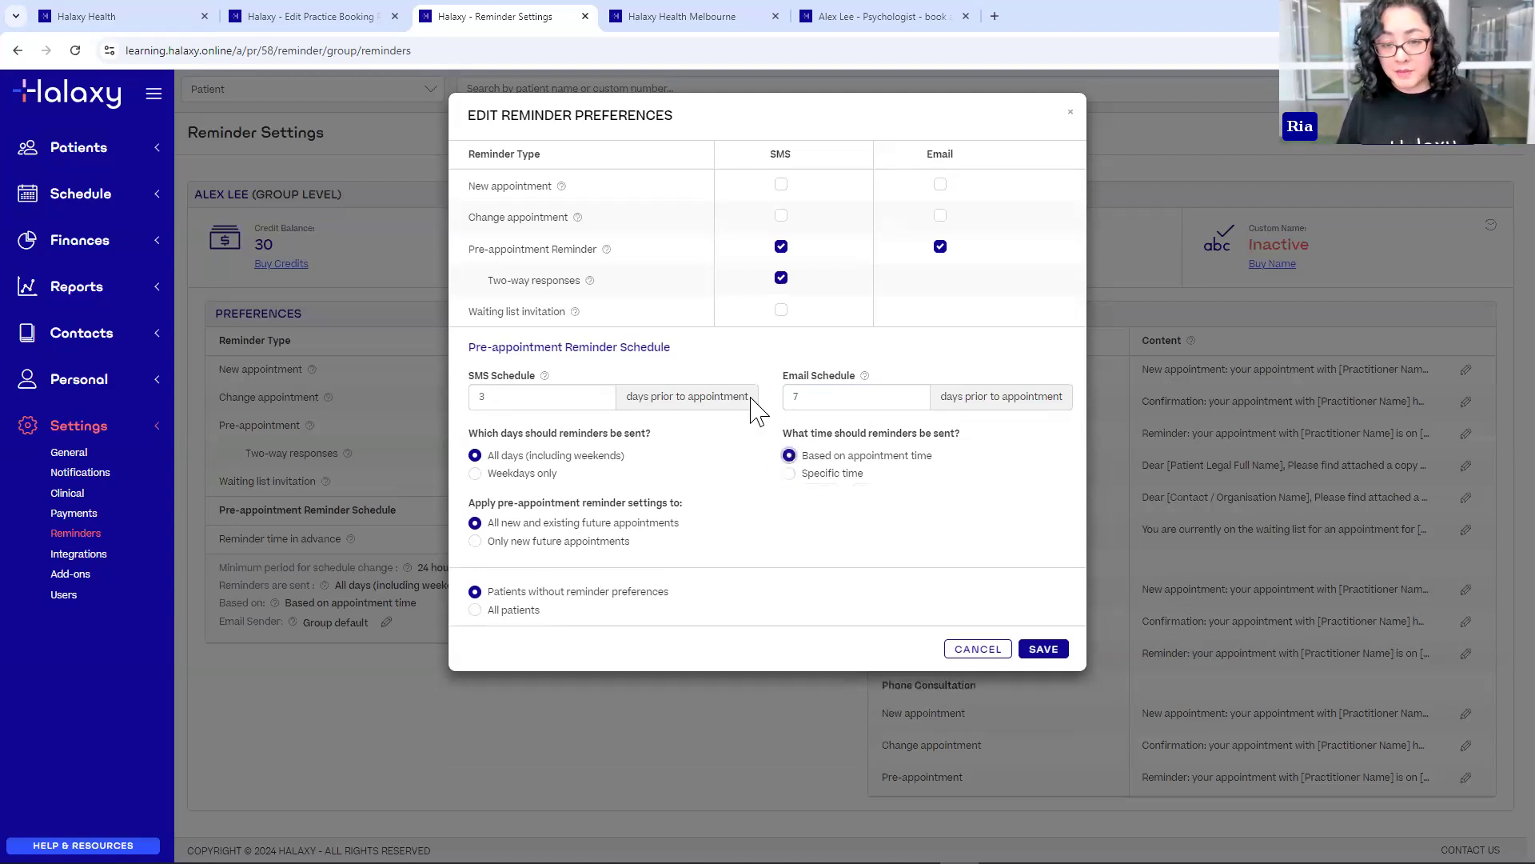
pyautogui.click(1049, 652)
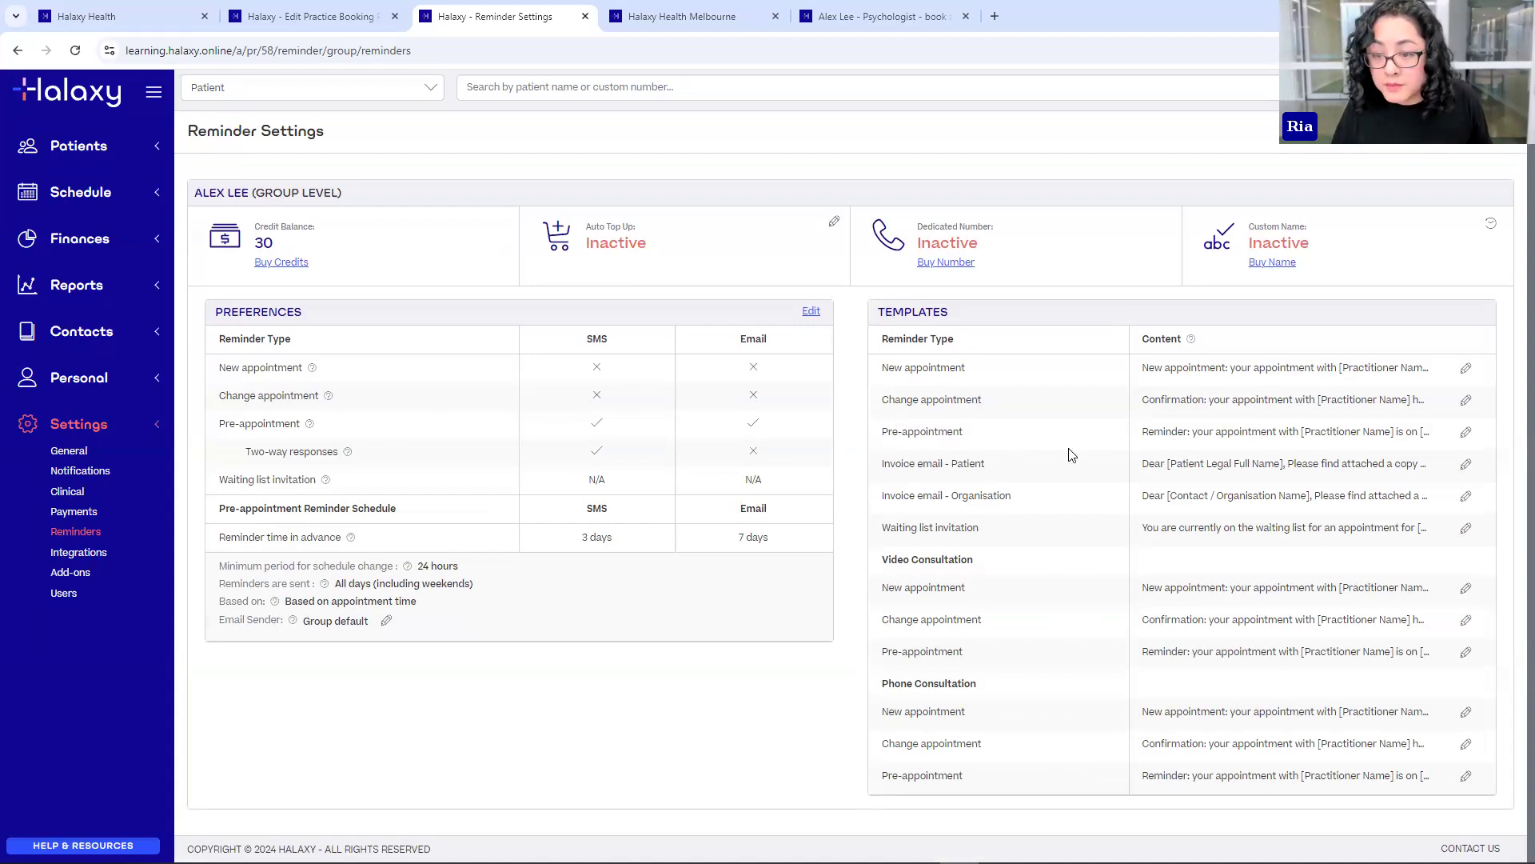
# - Open the Pre-appointment reminder template in the Template Editor
pyautogui.click(1466, 436)
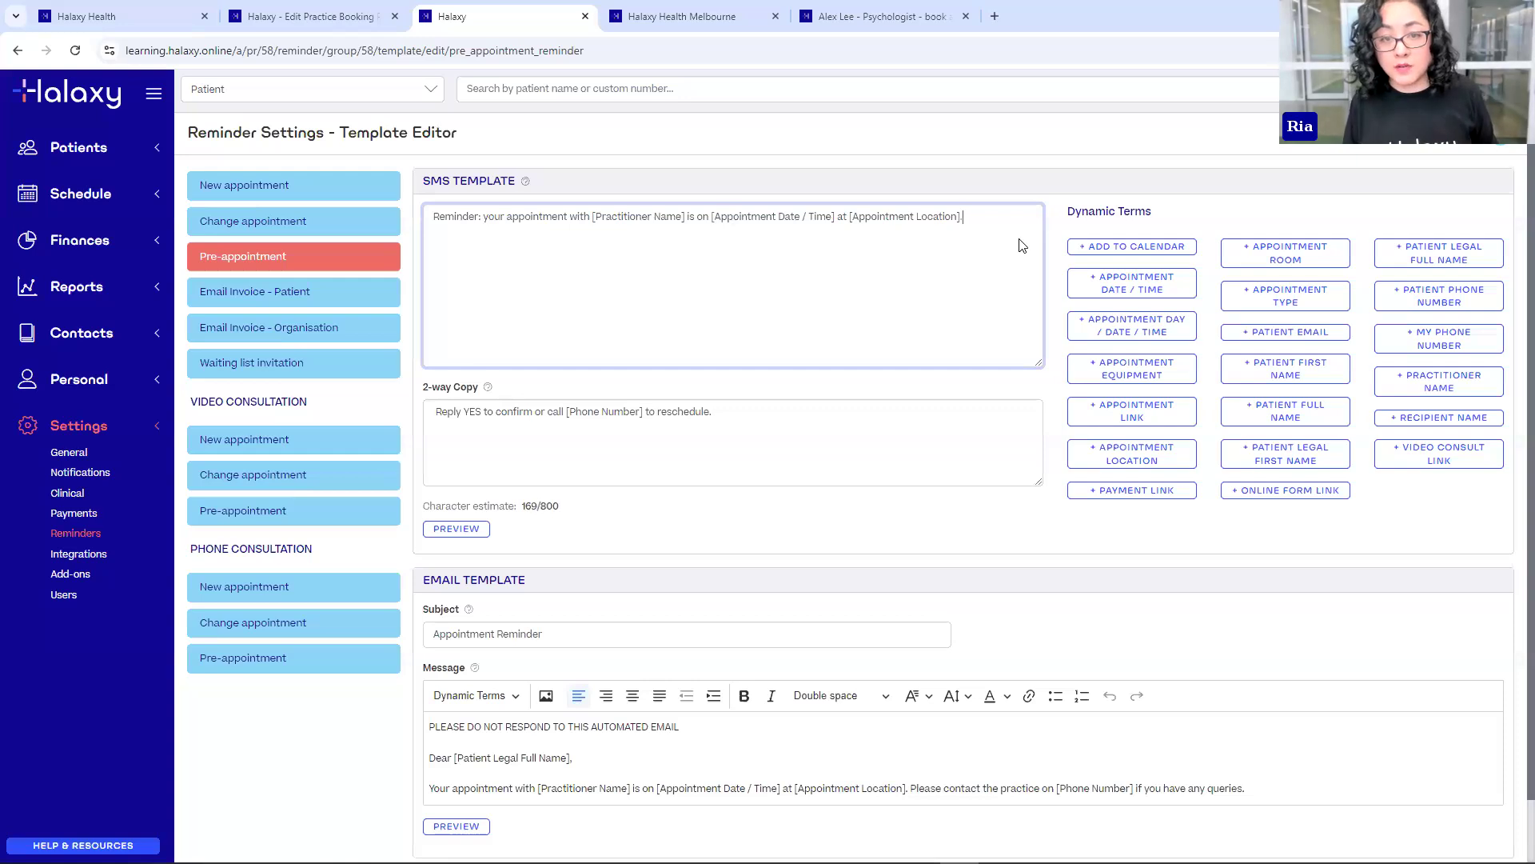
# - Append the [Appointment Link] dynamic term to the end of the pre-appointment SMS text
pyautogui.click(552, 759)
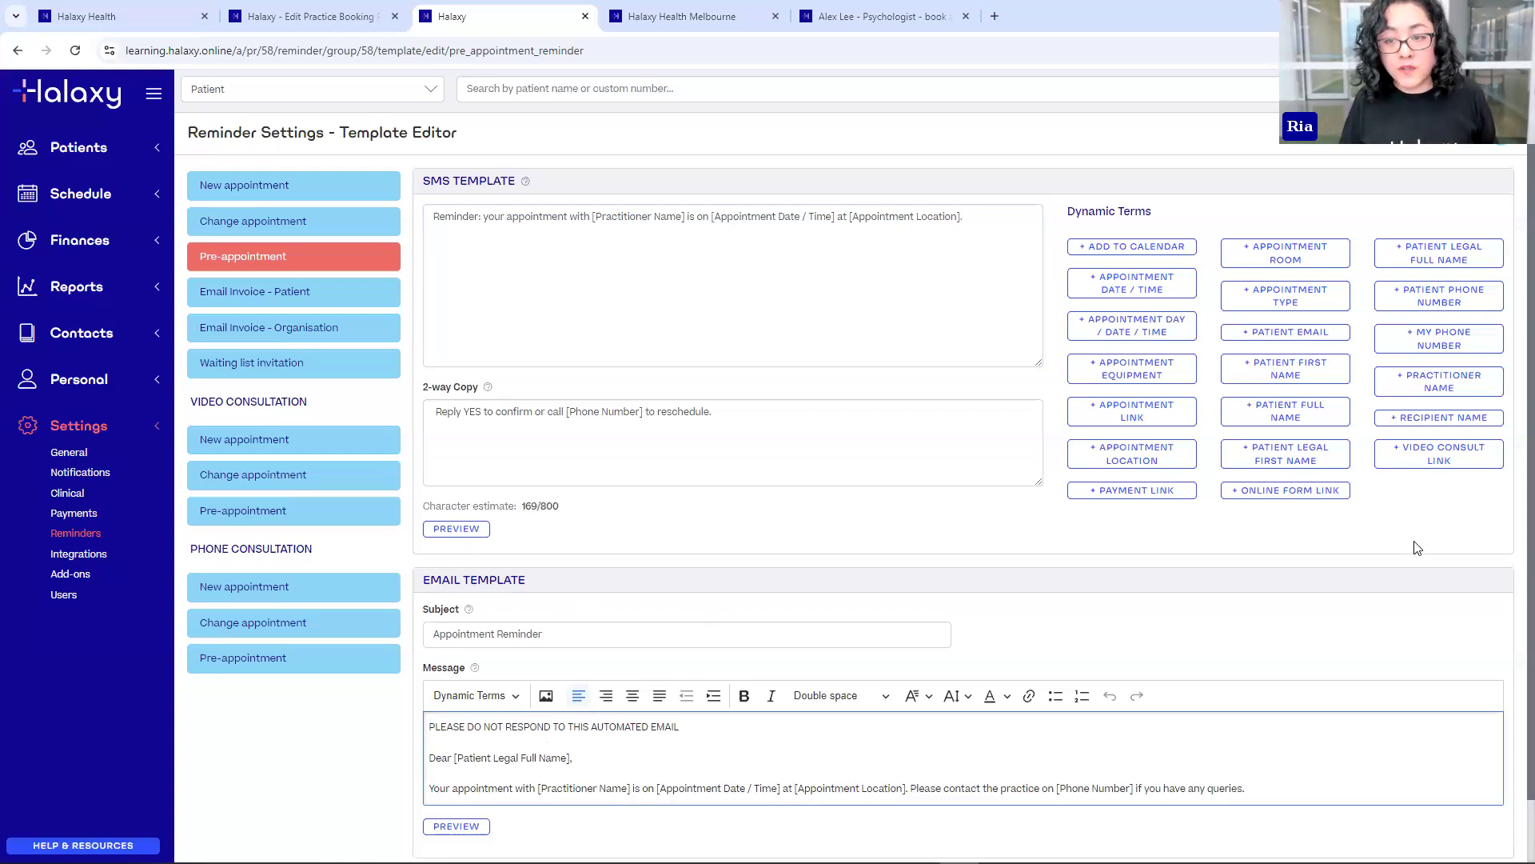
pyautogui.click(998, 235)
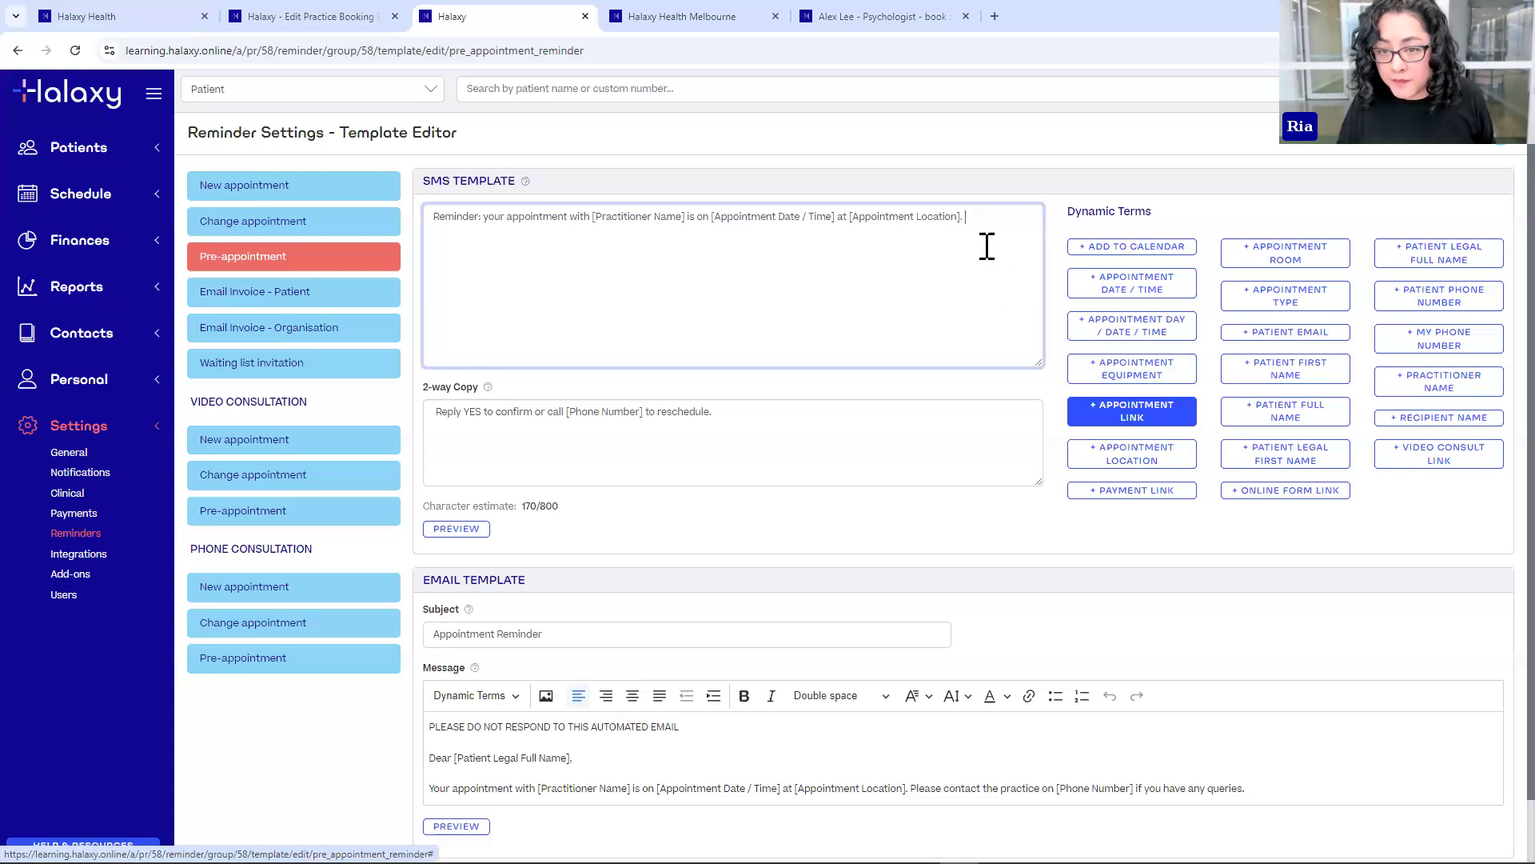
pyautogui.click(1111, 413)
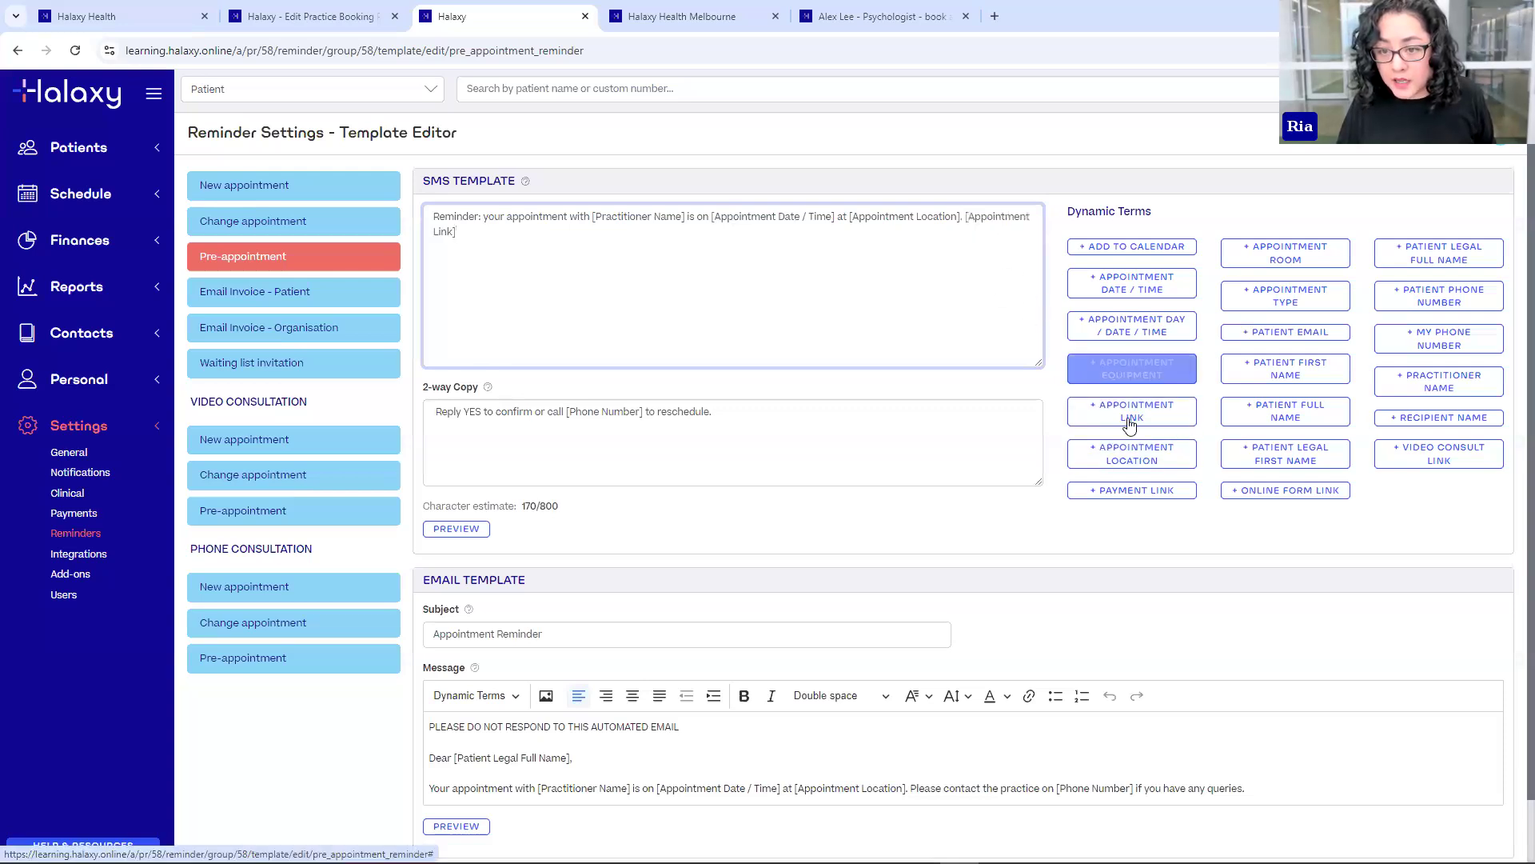
pyautogui.moveTo(966, 218); pyautogui.dragTo(975, 230)
pyautogui.click(989, 218)
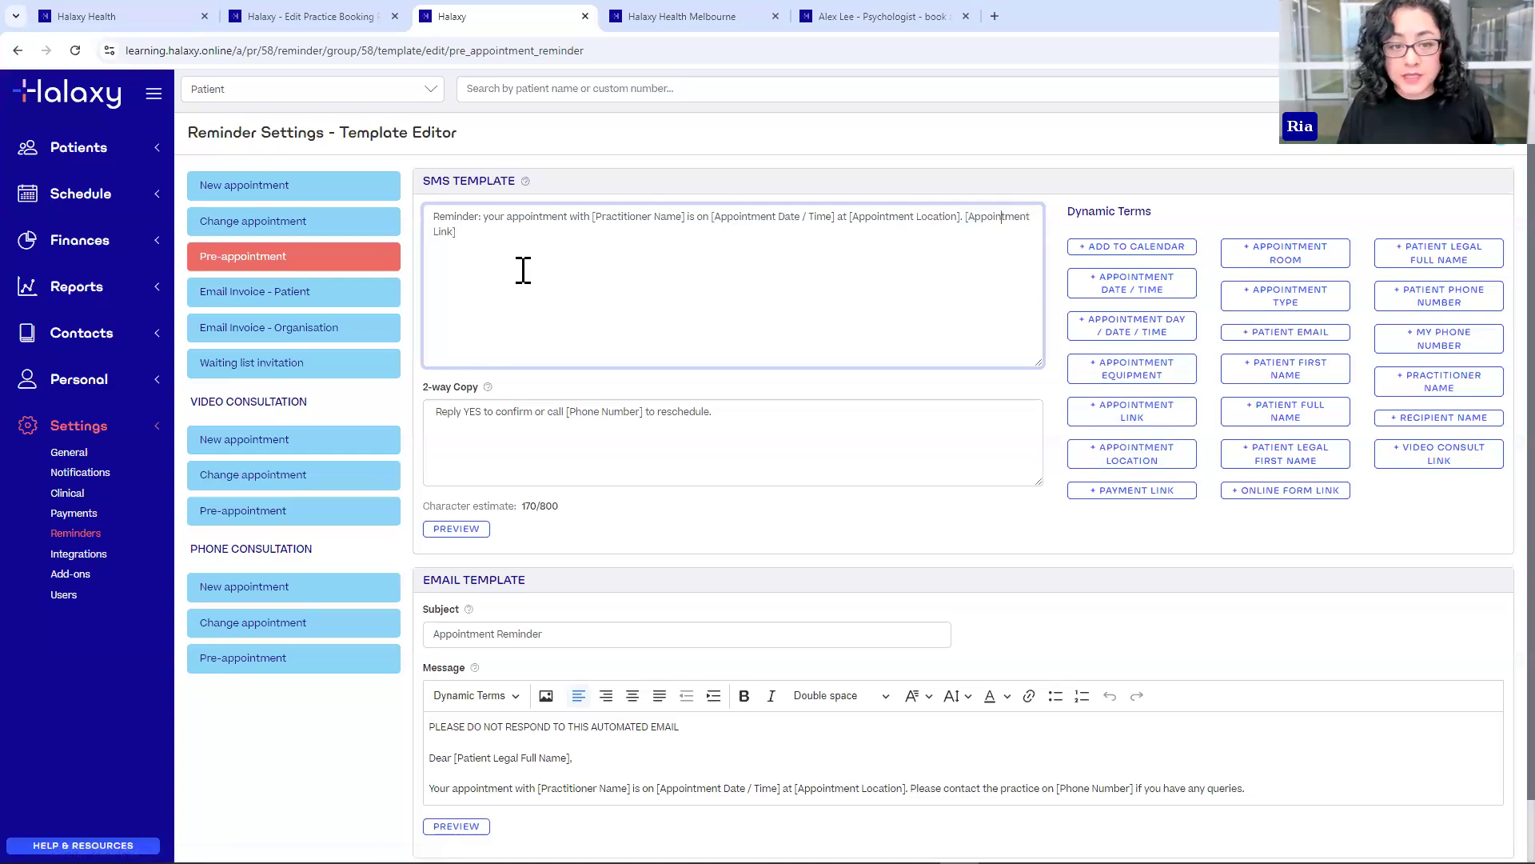
pyautogui.scroll(-1, 511, 607)
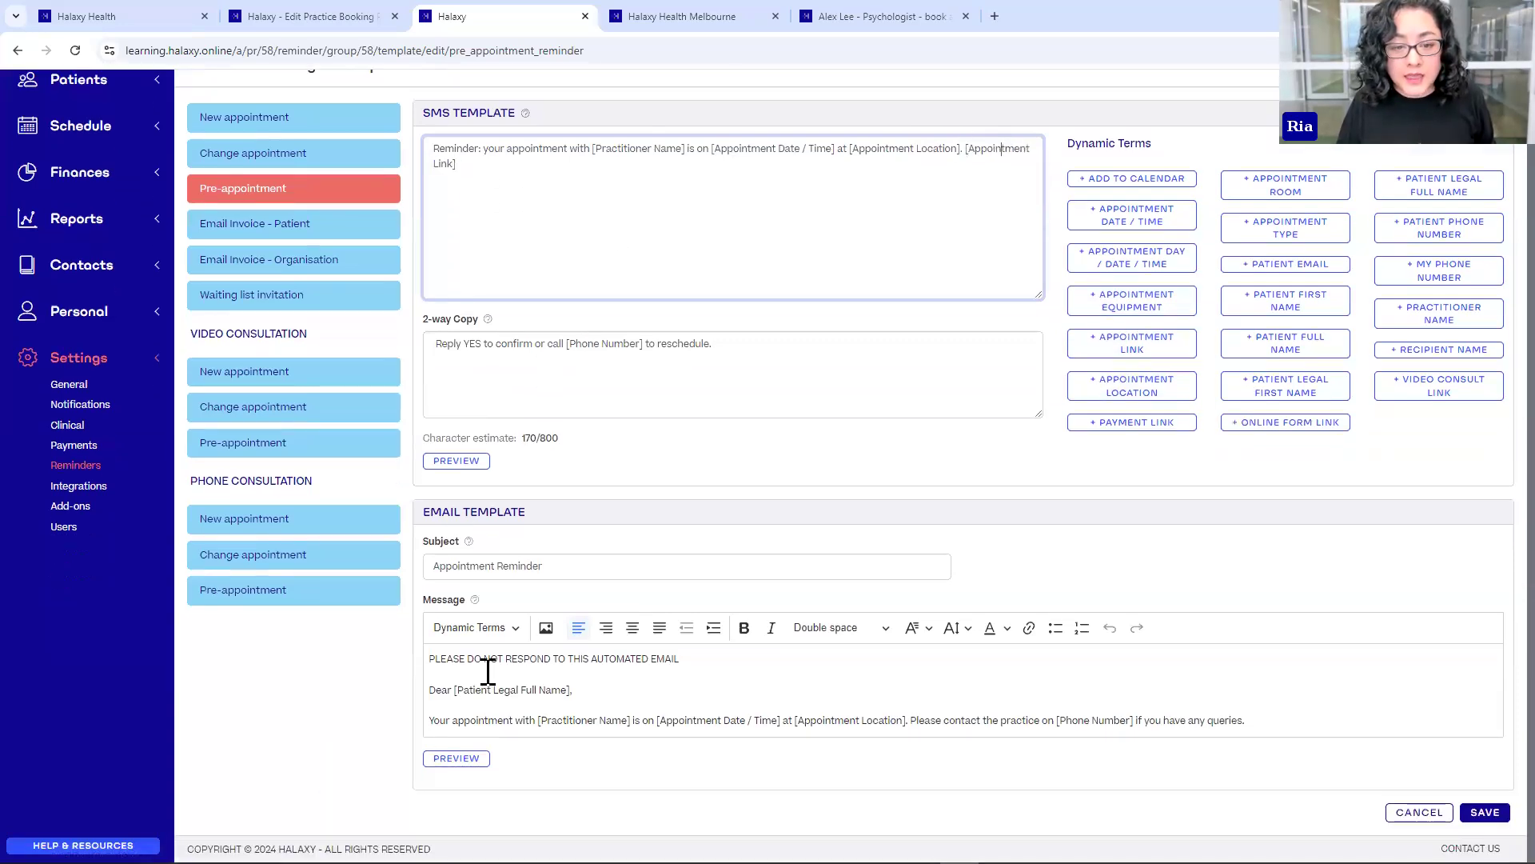
# - On a new line in the reminder email, insert the Appointment Link dynamic term and save the template
pyautogui.click(1259, 720)
pyautogui.press('Return')
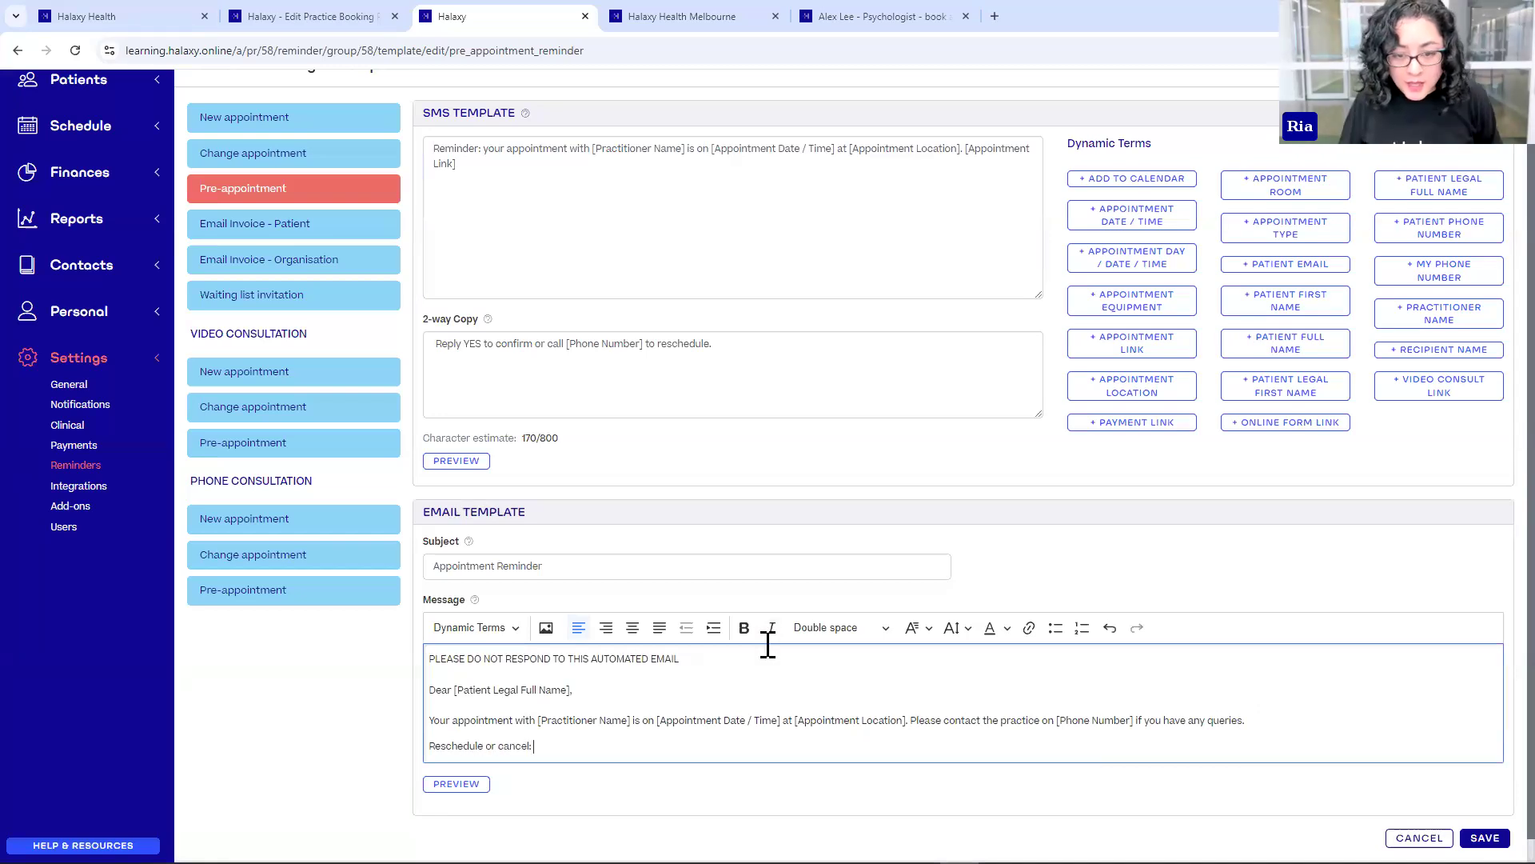
pyautogui.click(492, 627)
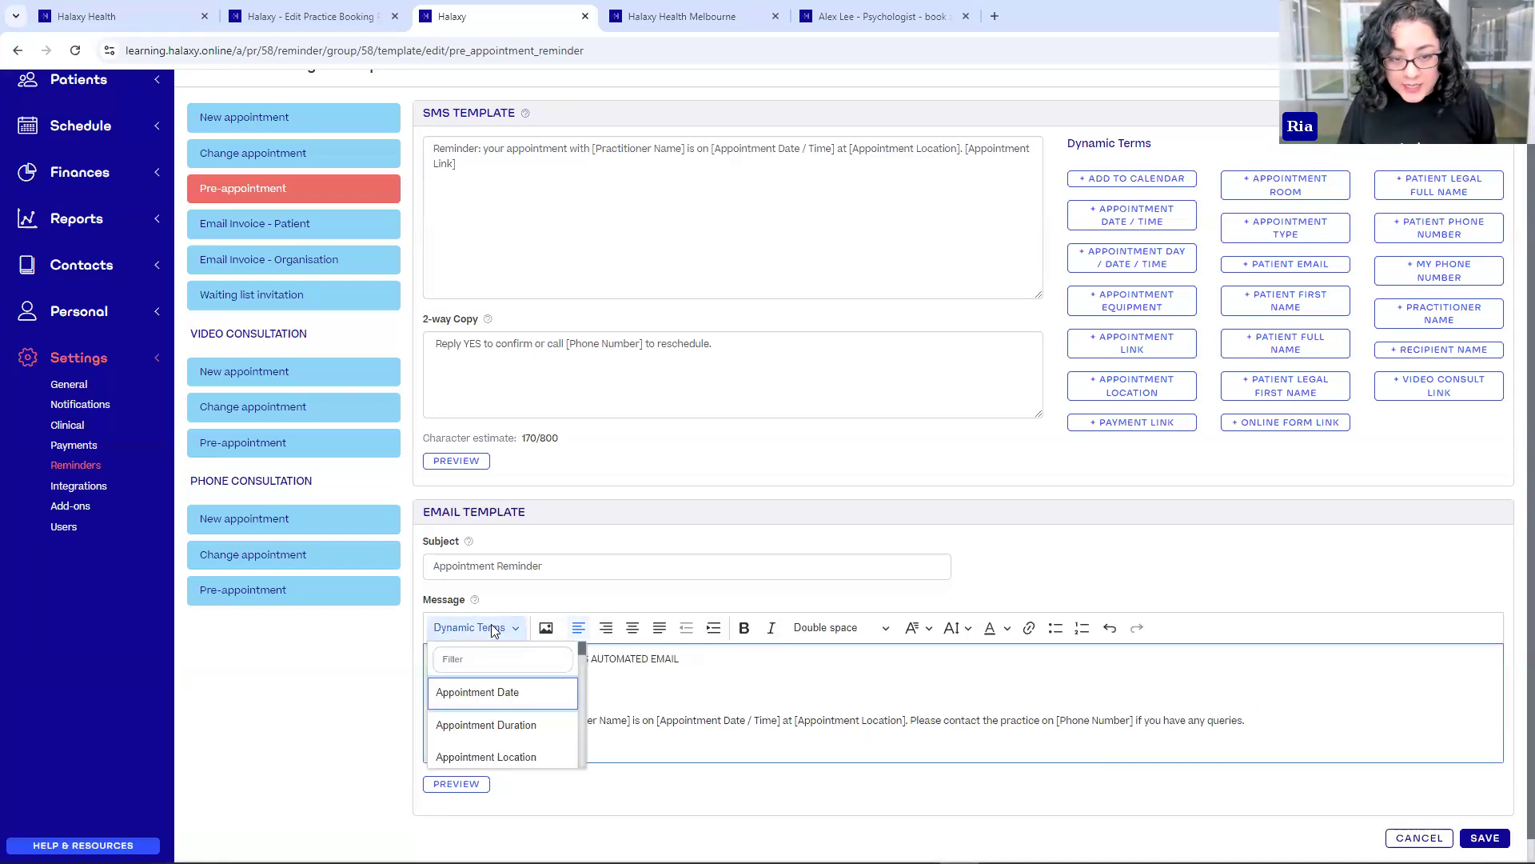
pyautogui.click(465, 664)
pyautogui.write('app')
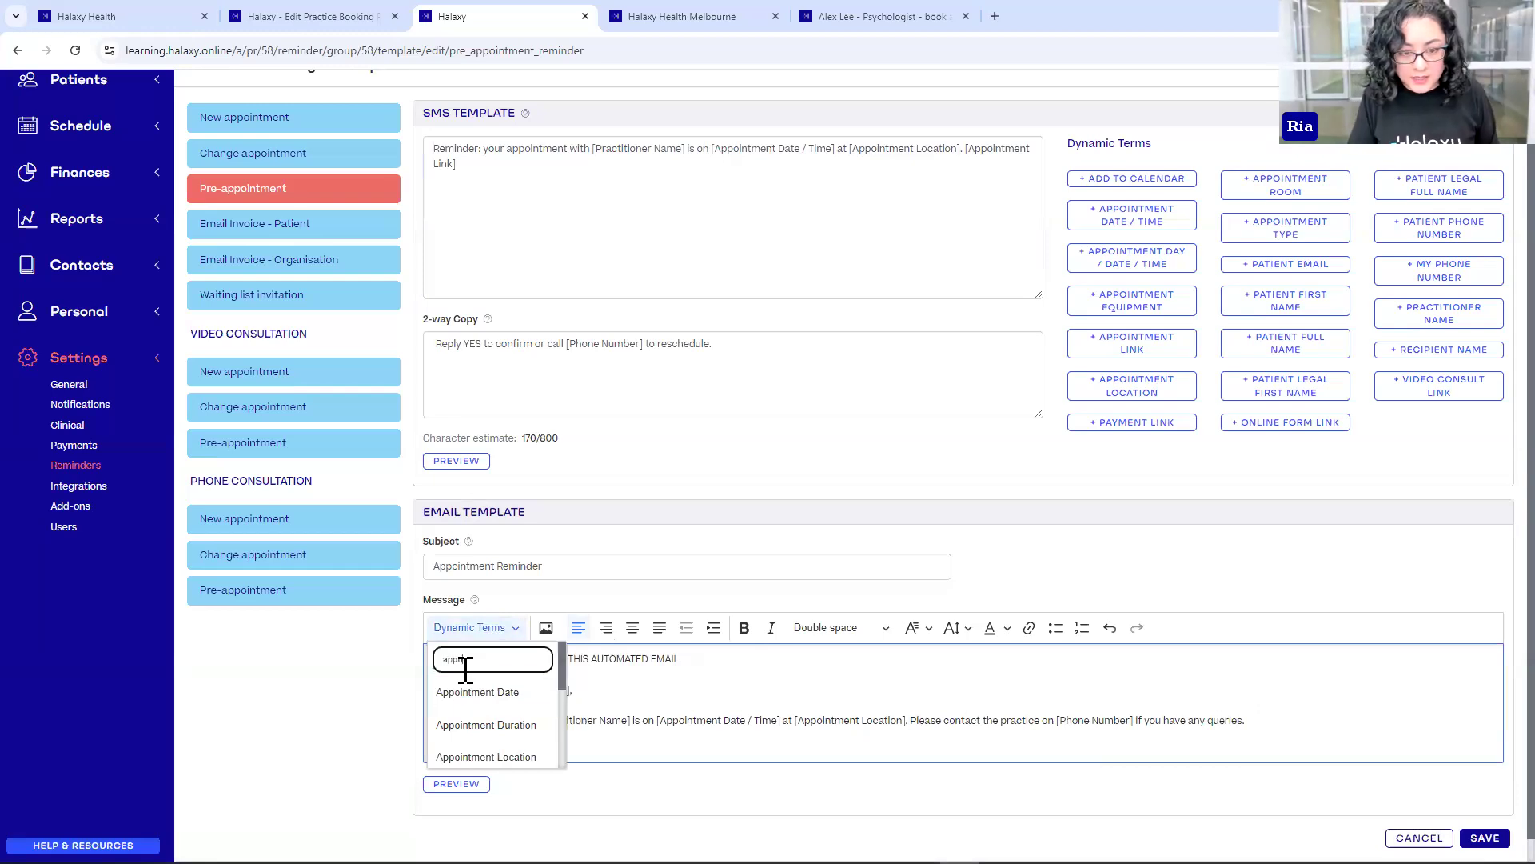
pyautogui.press('BackSpace')
pyautogui.press('BackSpace')
pyautogui.write('link')
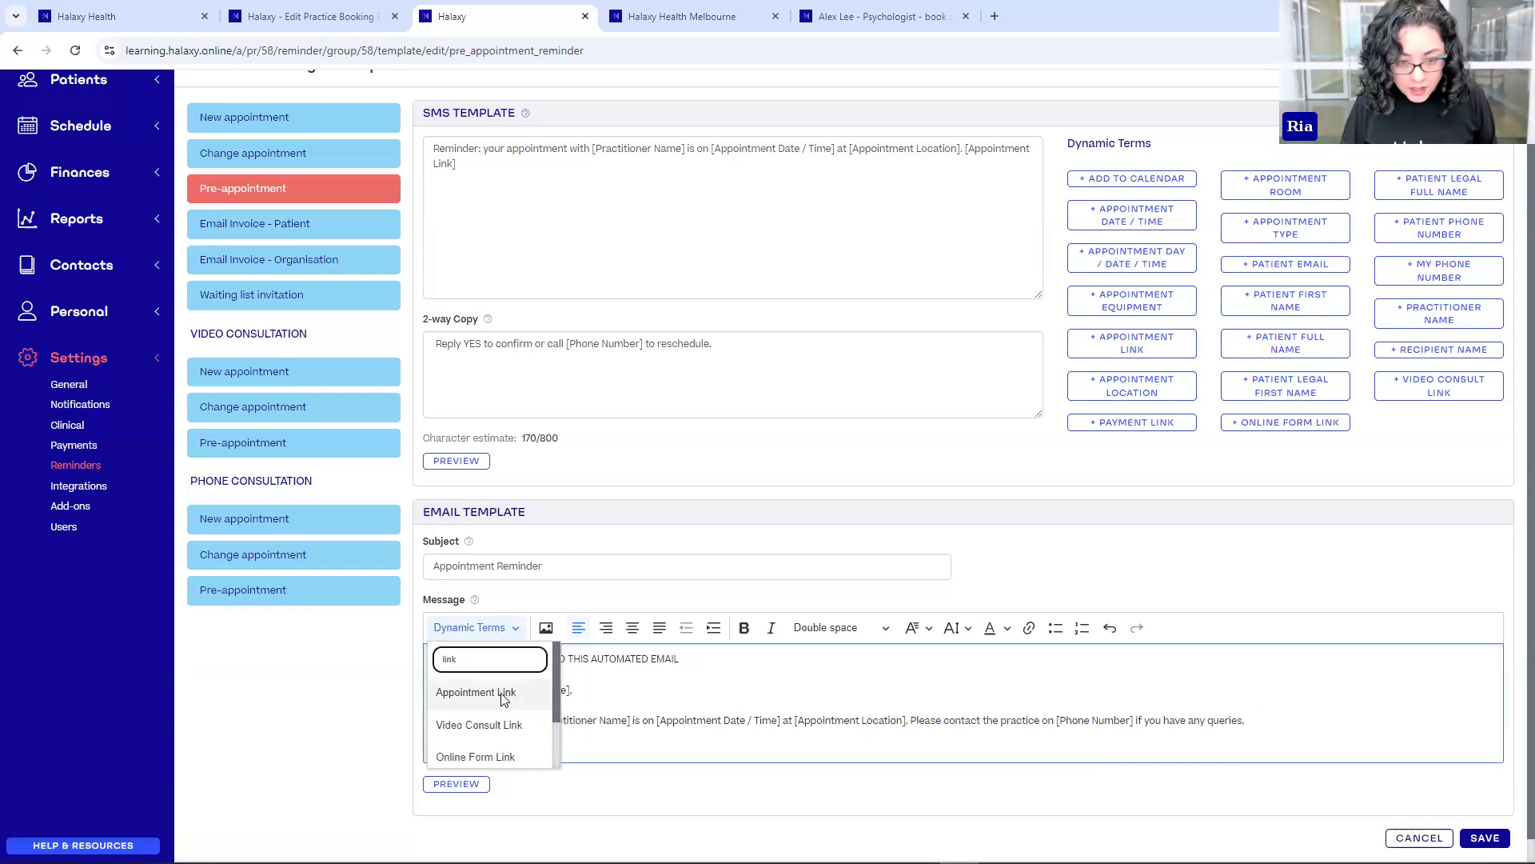
pyautogui.click(500, 693)
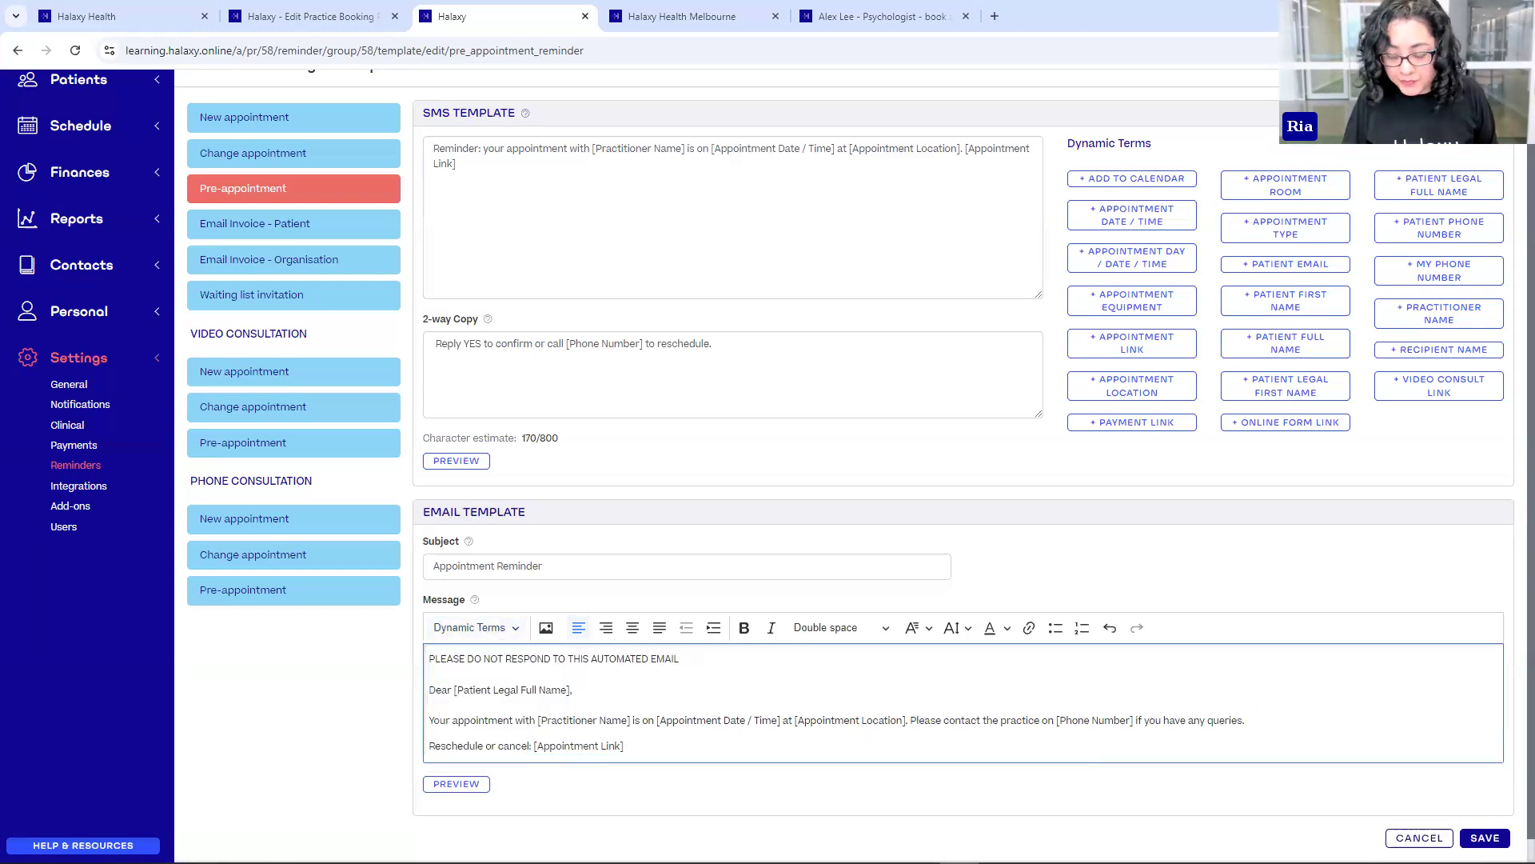
pyautogui.click(1485, 837)
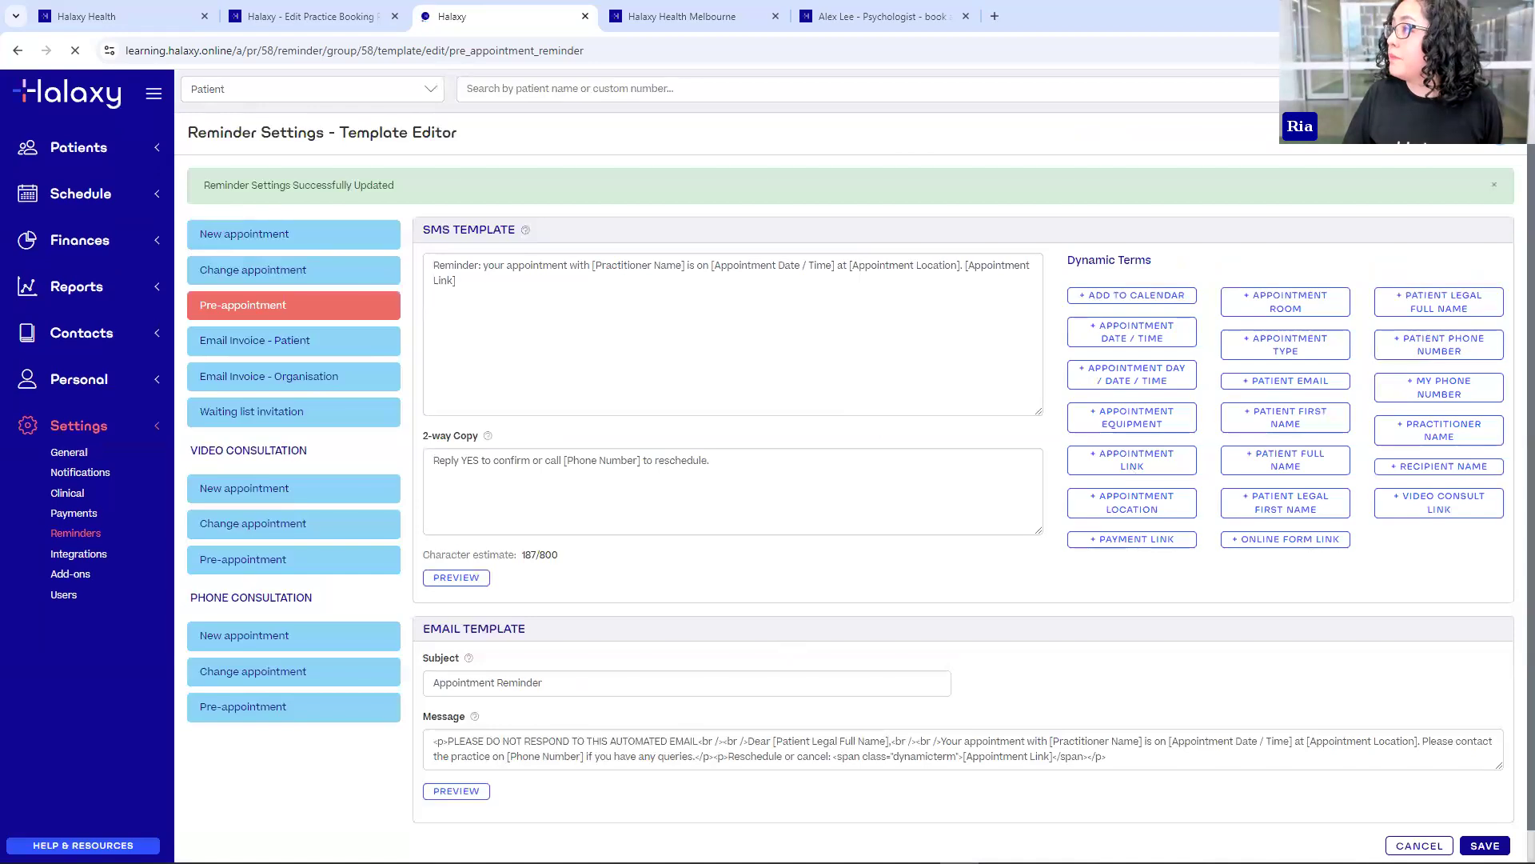
pyautogui.hotkey('alt', 'Tab')
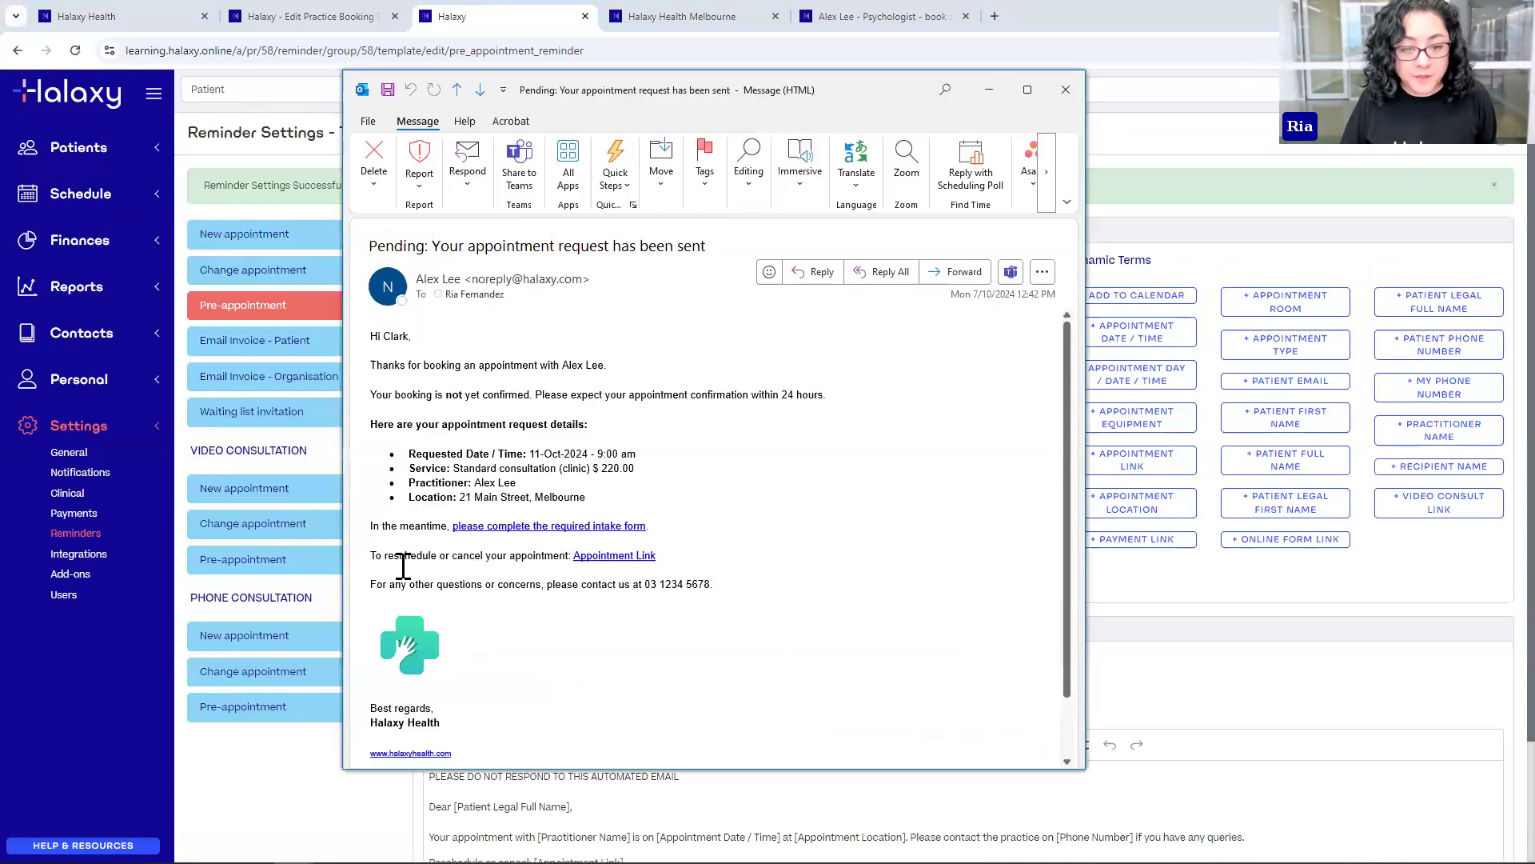
pyautogui.moveTo(387, 558); pyautogui.dragTo(508, 556)
pyautogui.click(512, 557)
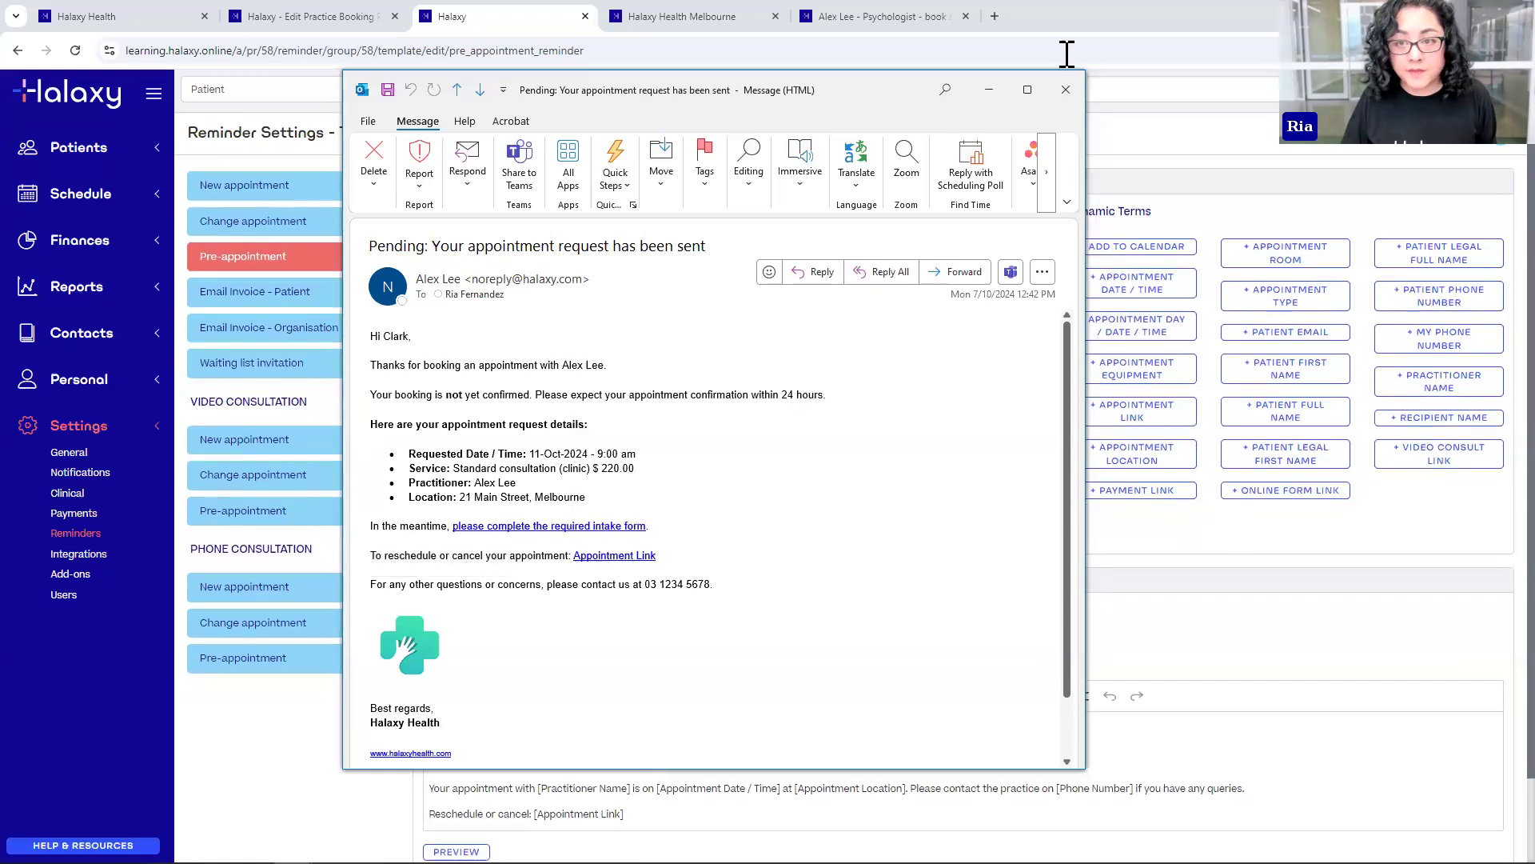
pyautogui.click(1081, 93)
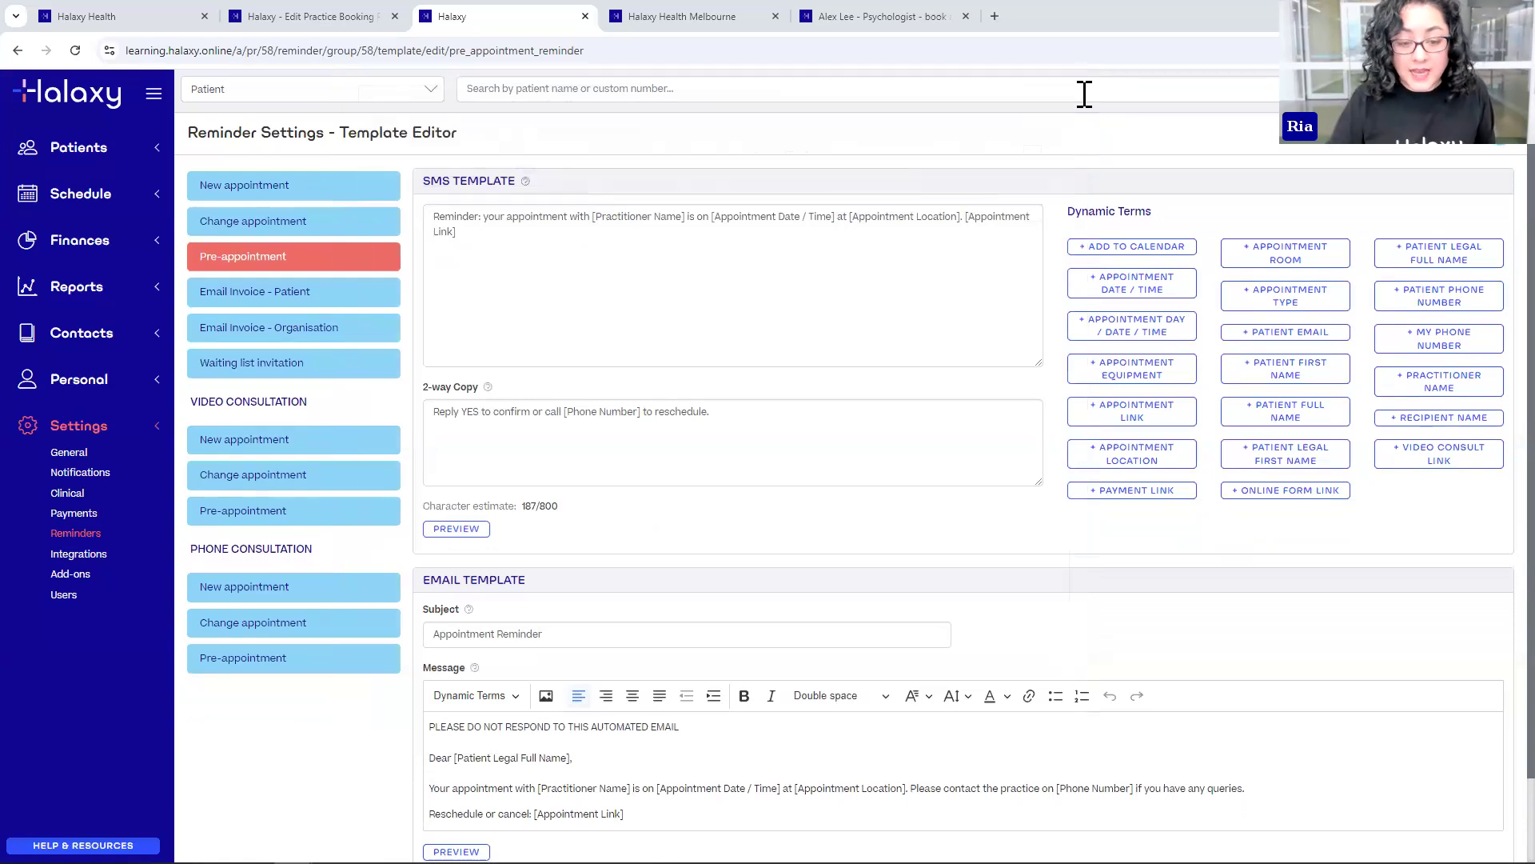
pyautogui.click(739, 278)
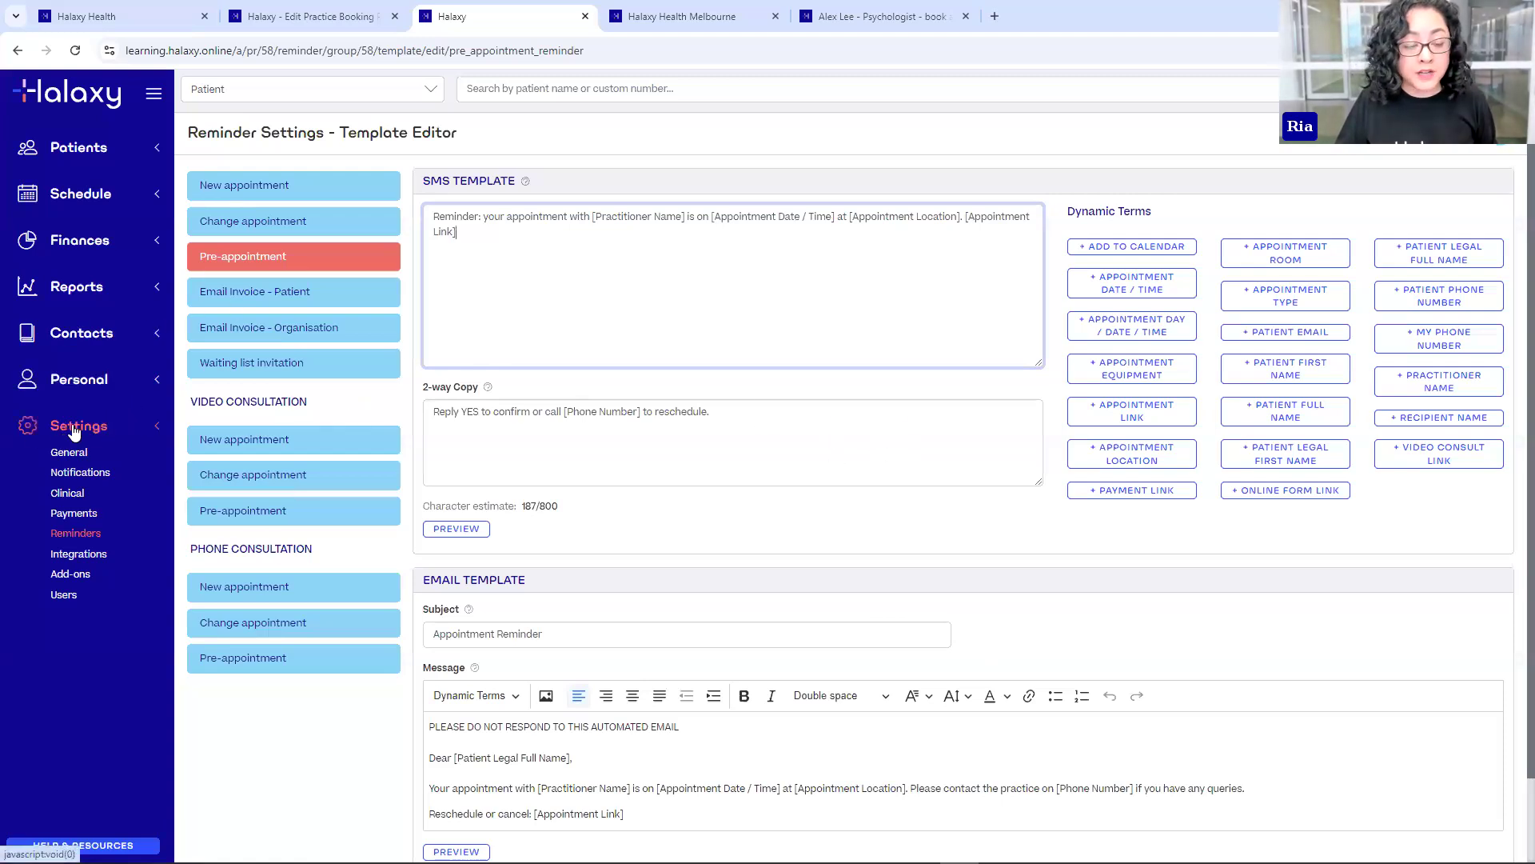
# - In Payment Settings, set payment processing to automatic daily at hour 17
pyautogui.click(86, 522)
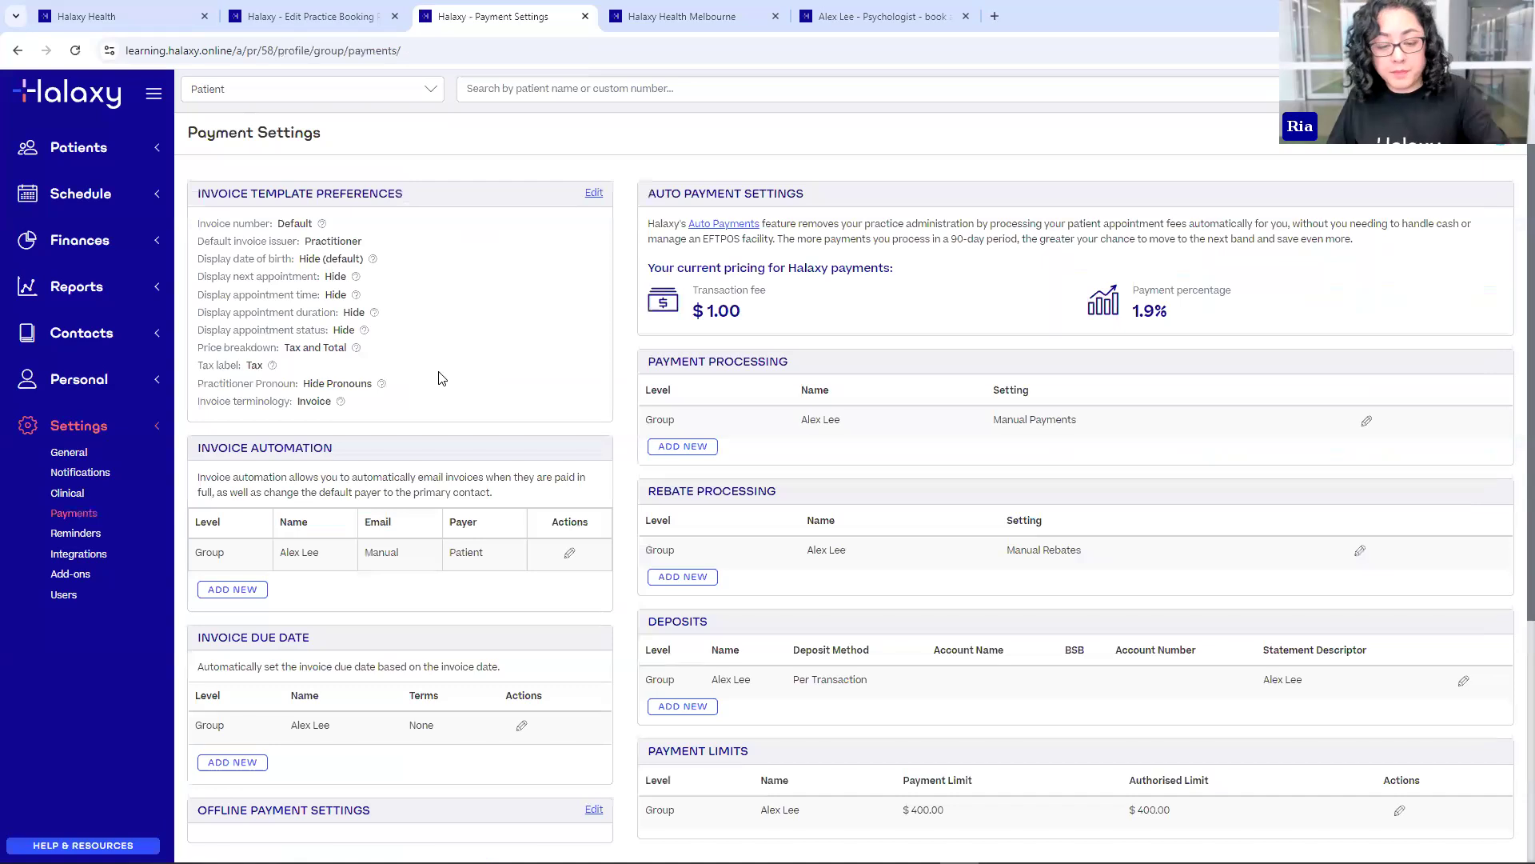
pyautogui.click(1367, 422)
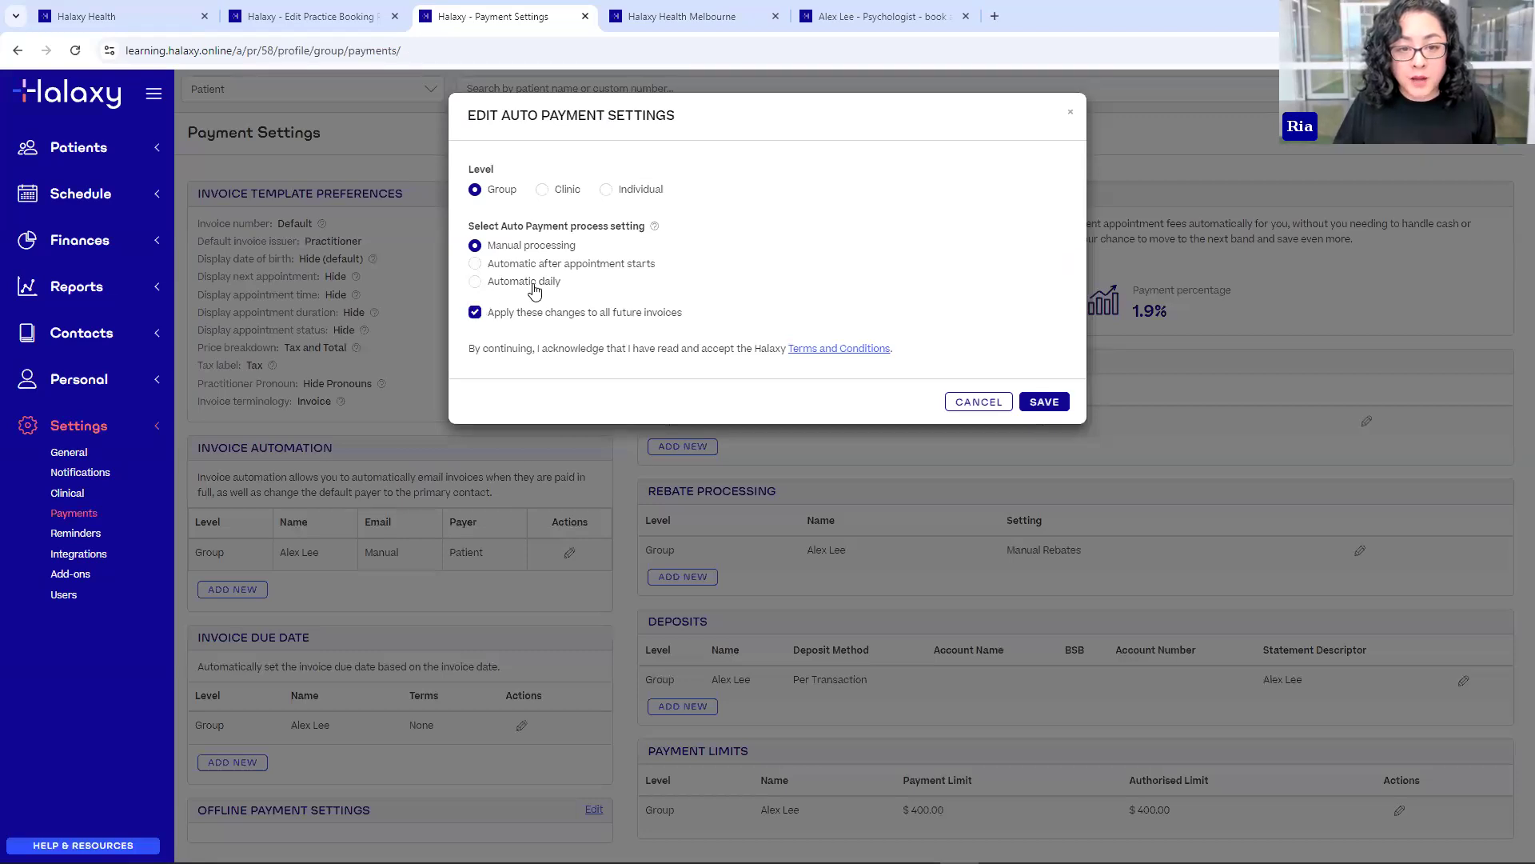
pyautogui.click(475, 281)
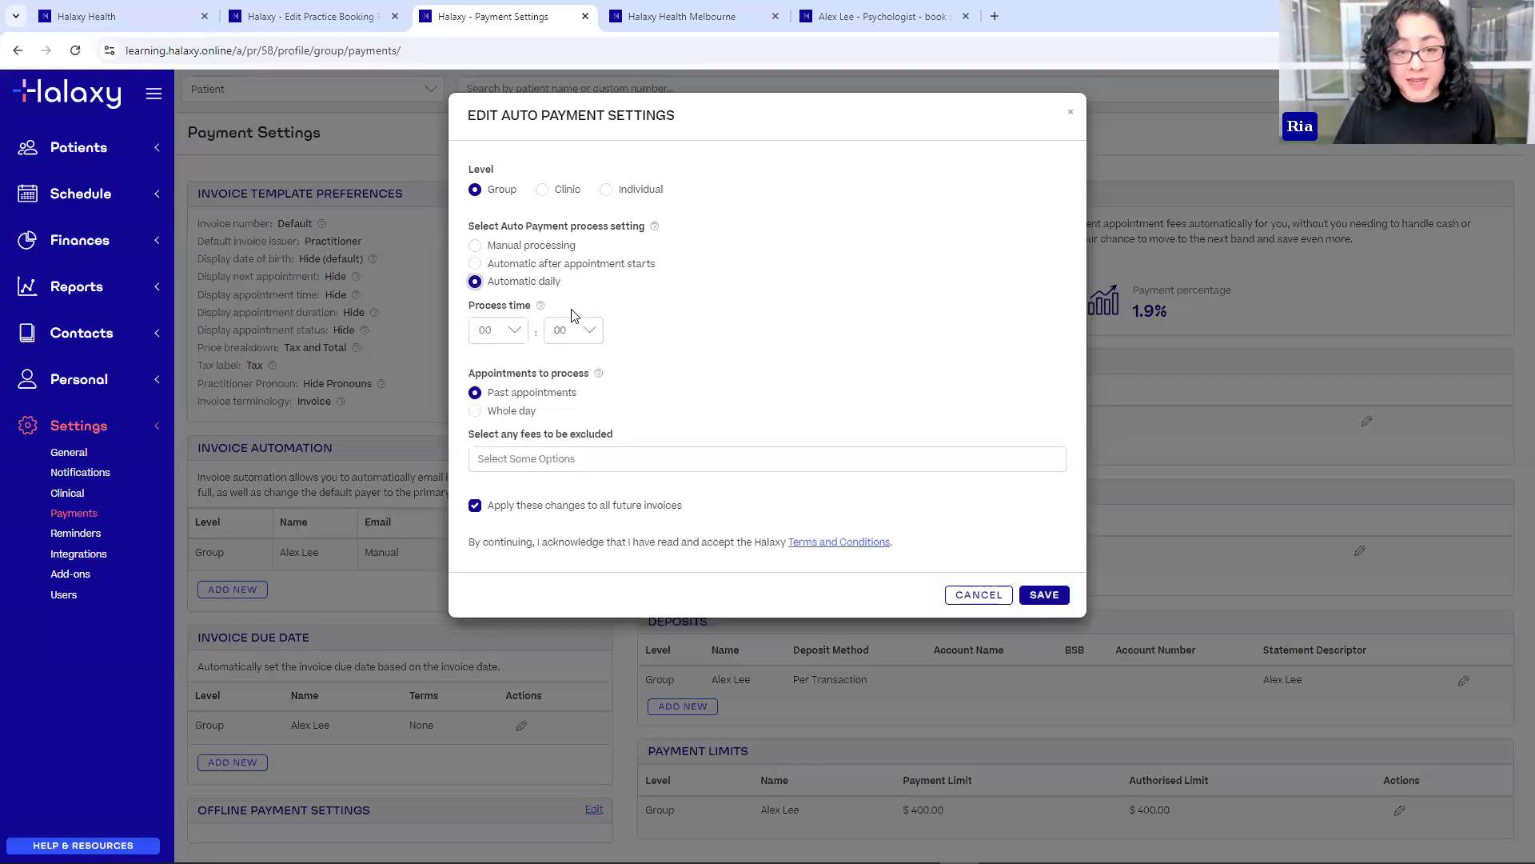
pyautogui.click(514, 333)
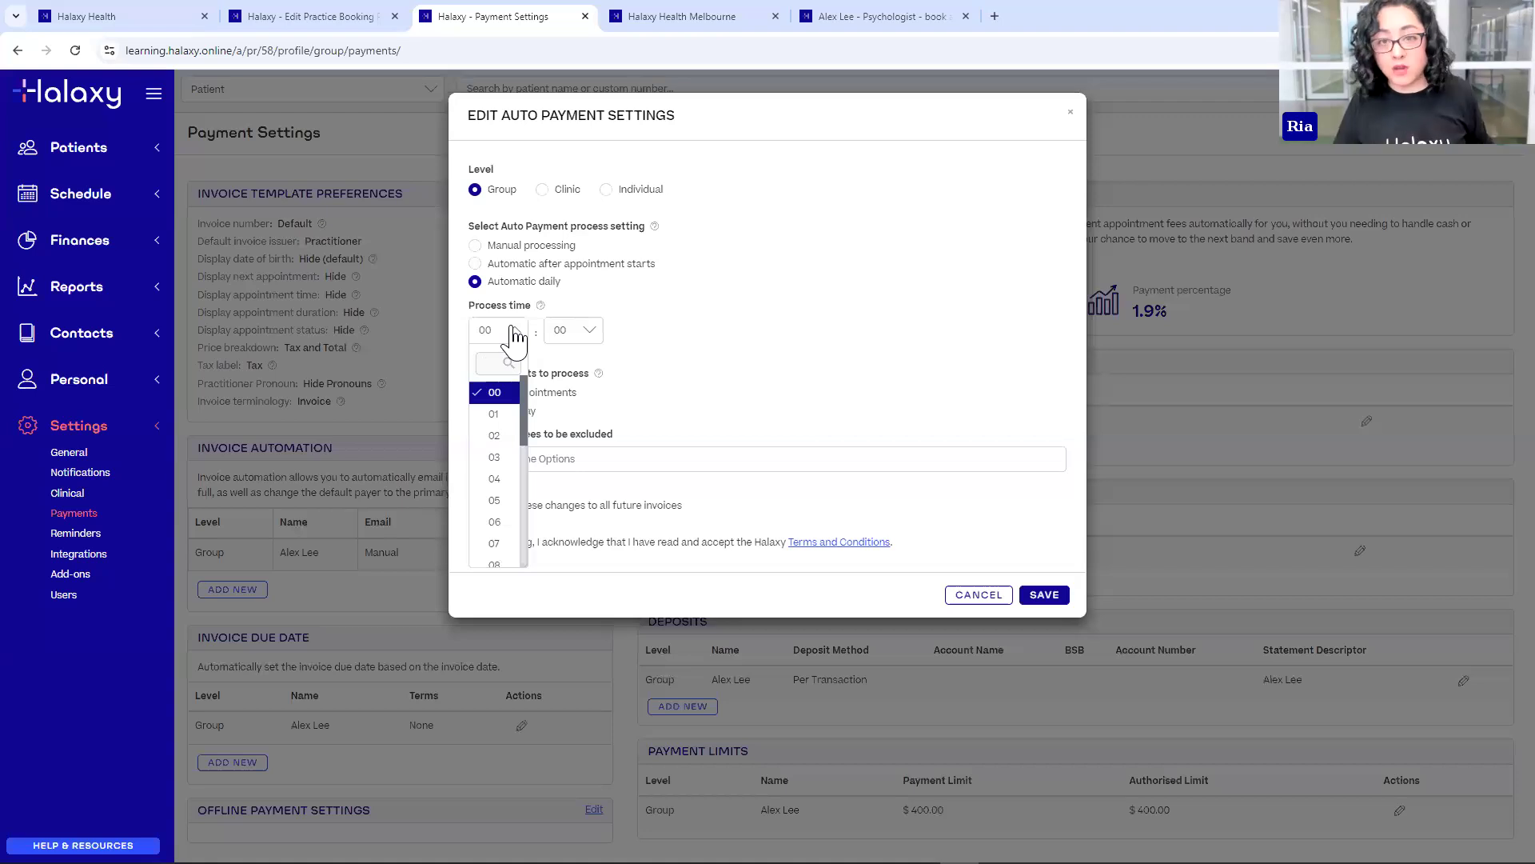
pyautogui.scroll(-5, 492, 456)
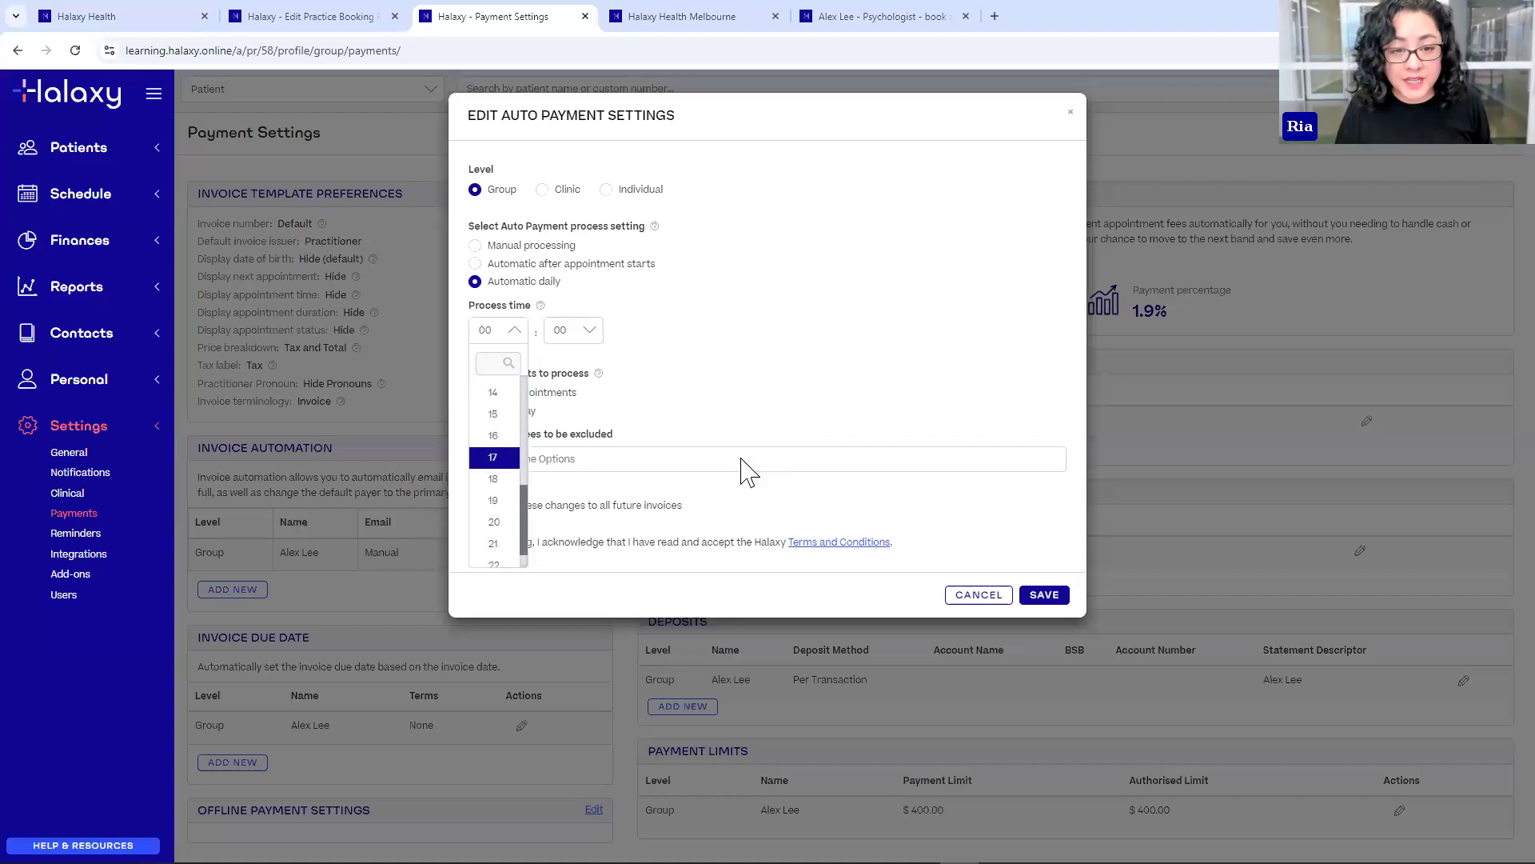
pyautogui.click(493, 457)
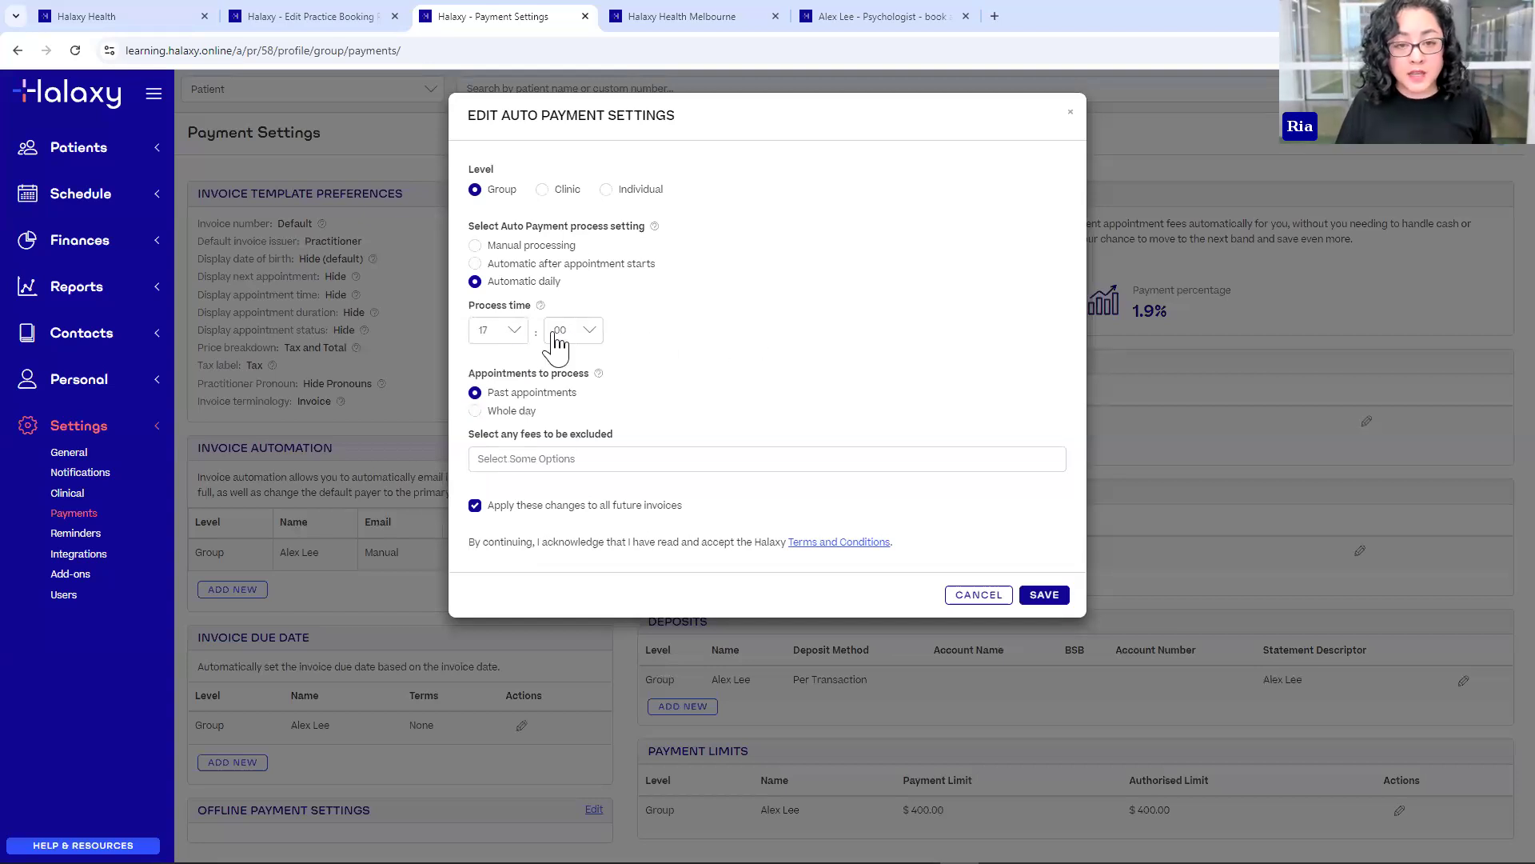
# - Try after-appointment processing with a 5-minute delay, then revert to automatic daily and save
pyautogui.click(485, 265)
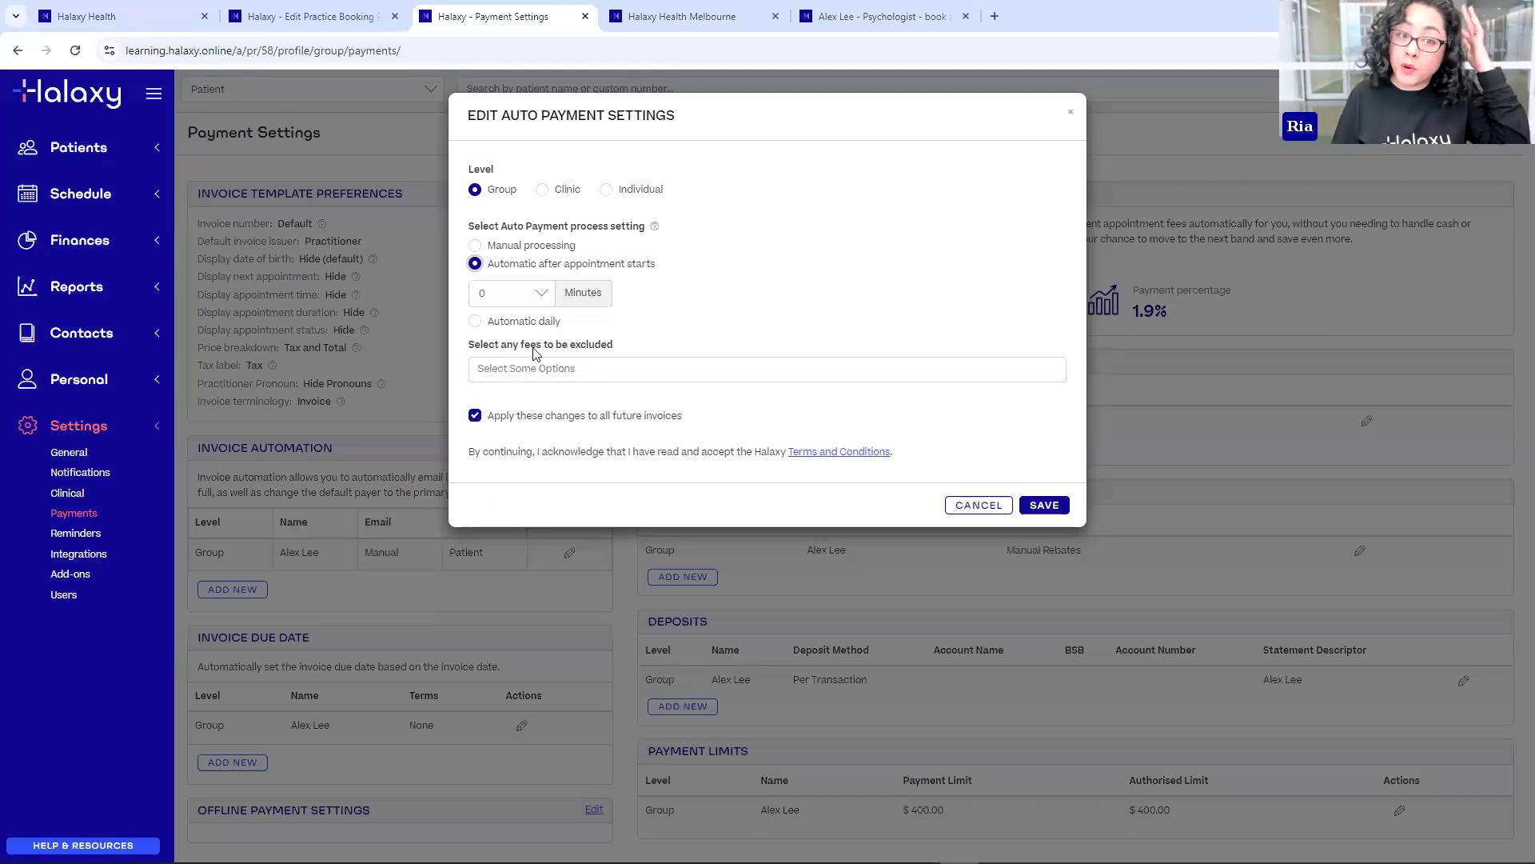
pyautogui.click(528, 294)
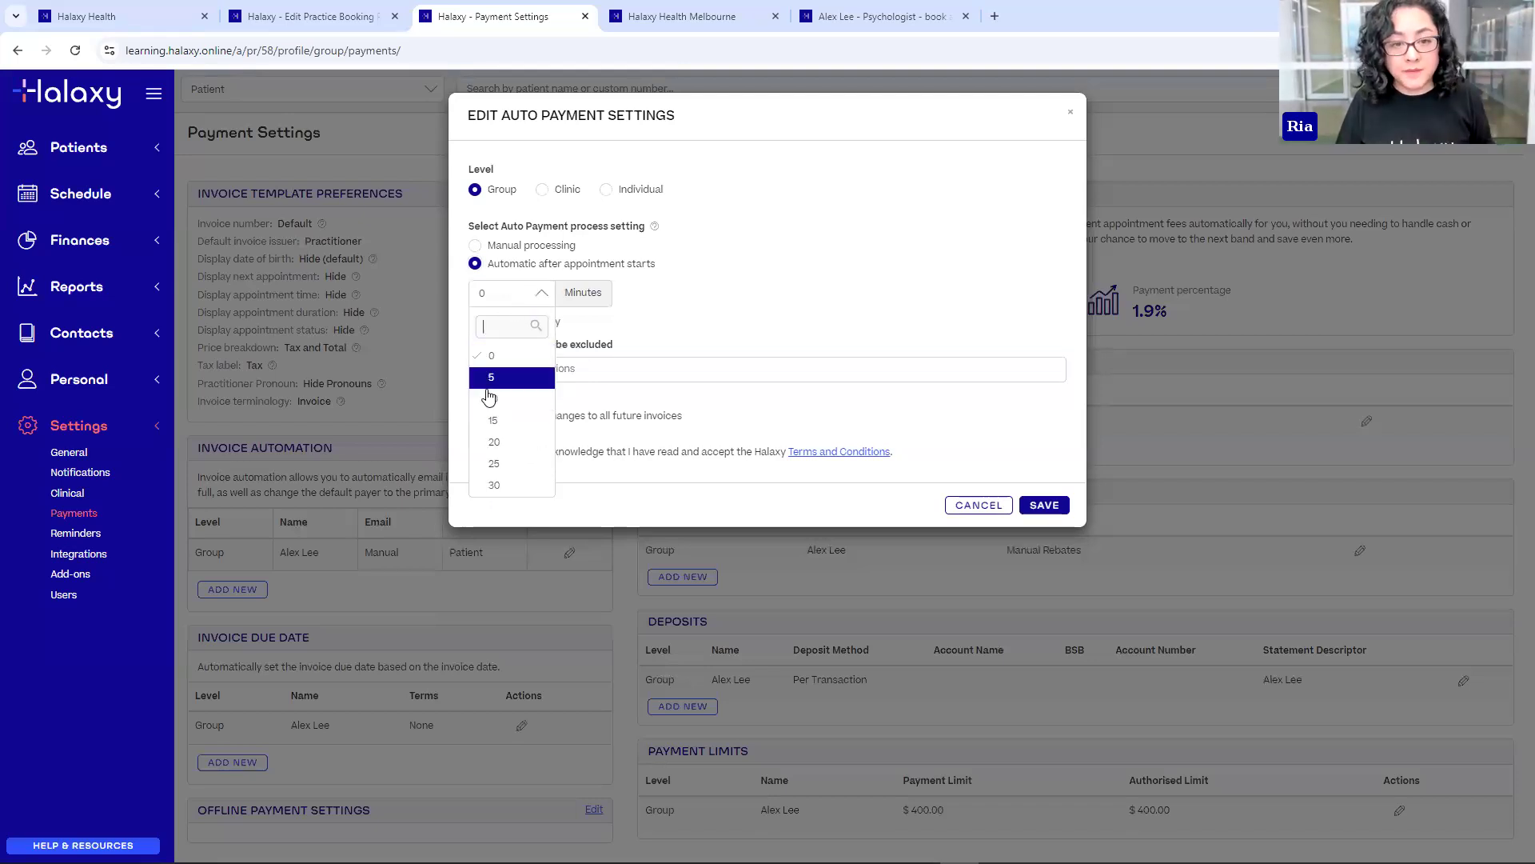
pyautogui.click(835, 305)
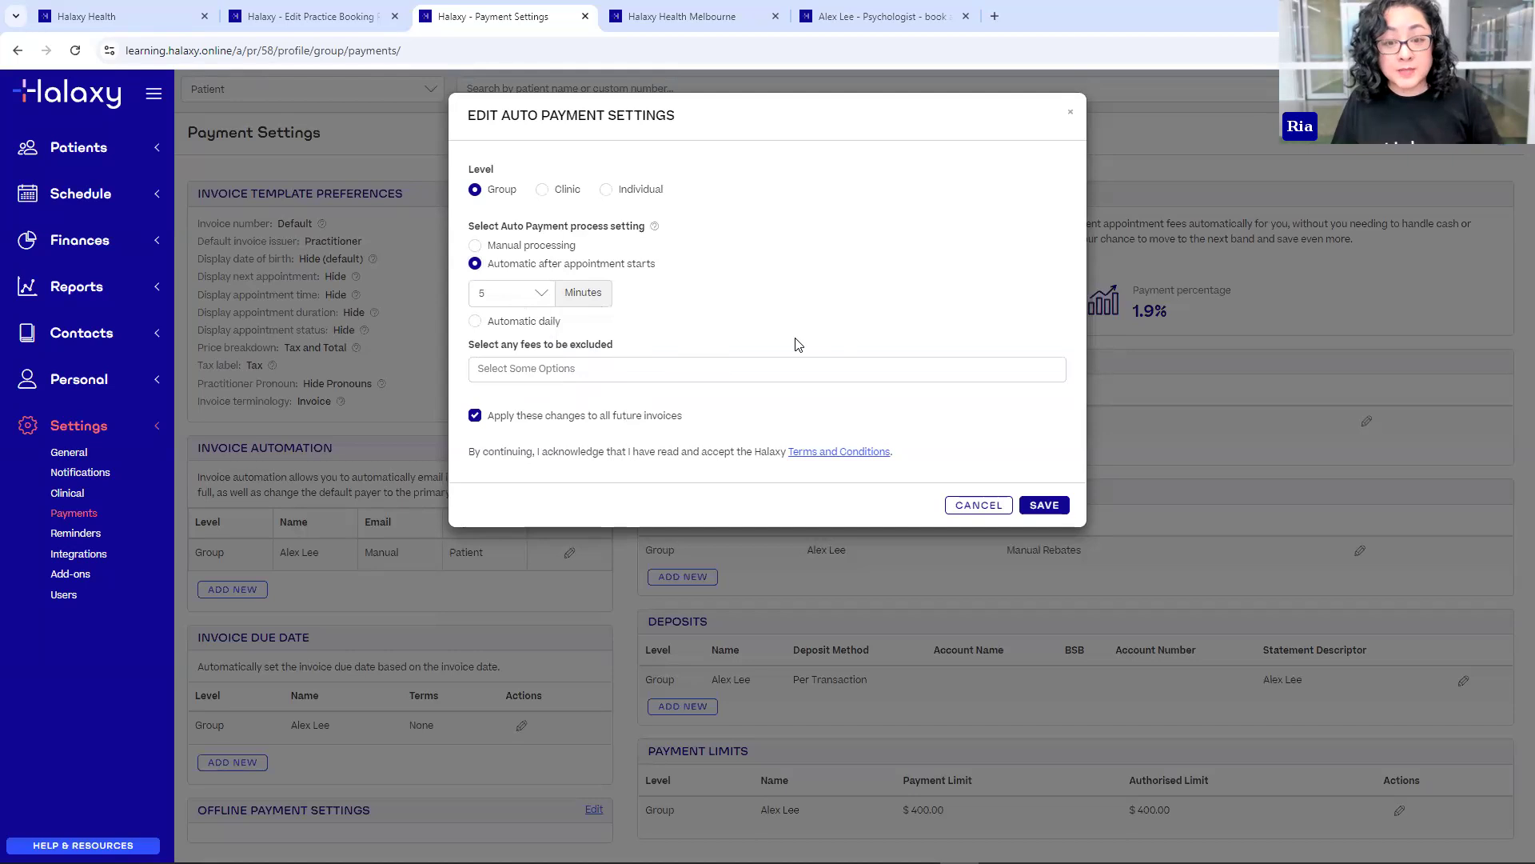
pyautogui.click(475, 321)
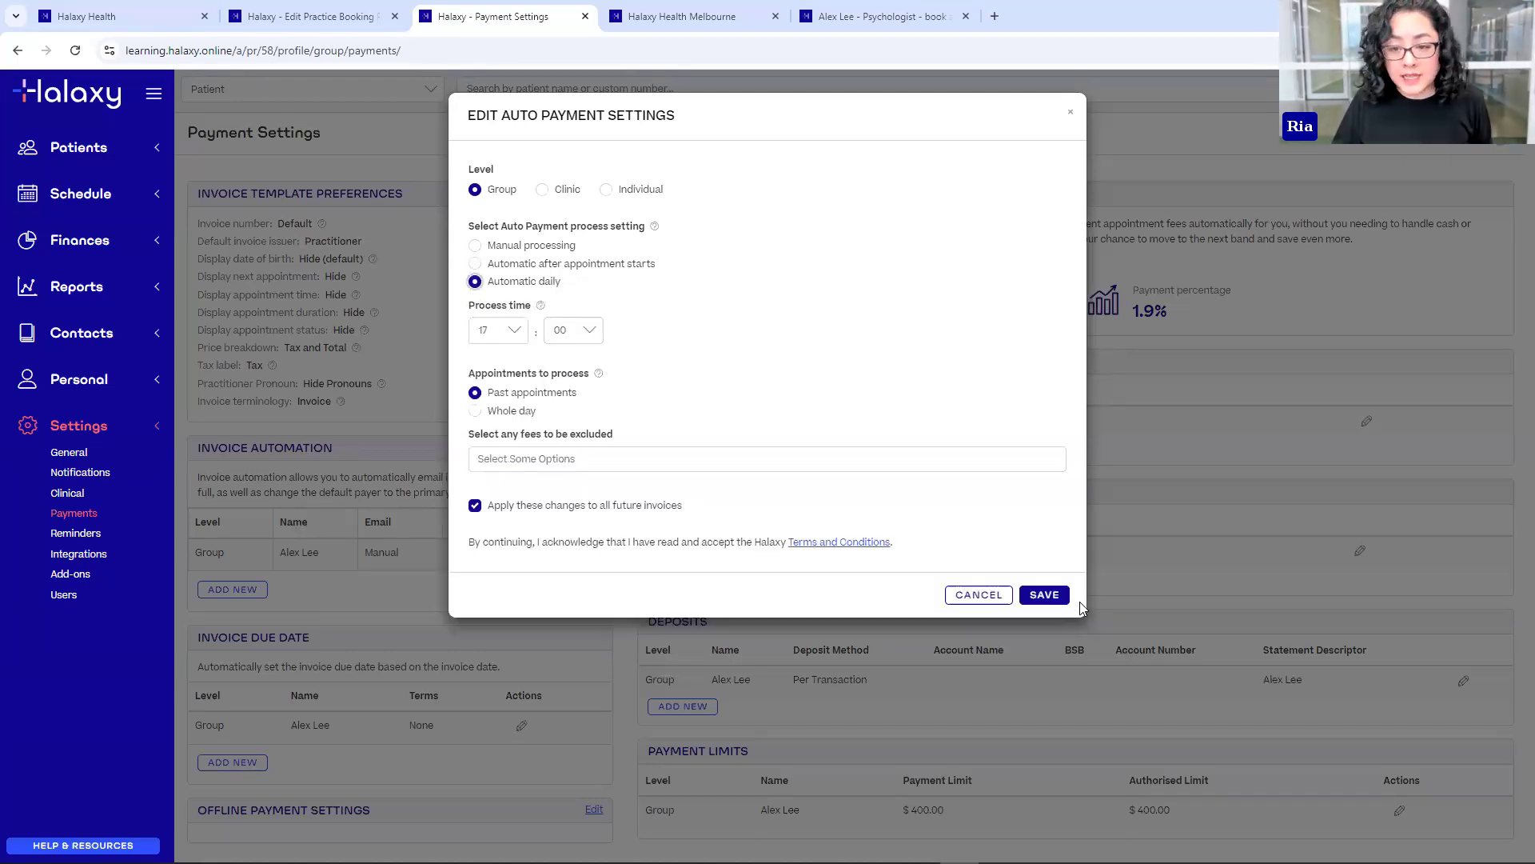
pyautogui.click(1044, 595)
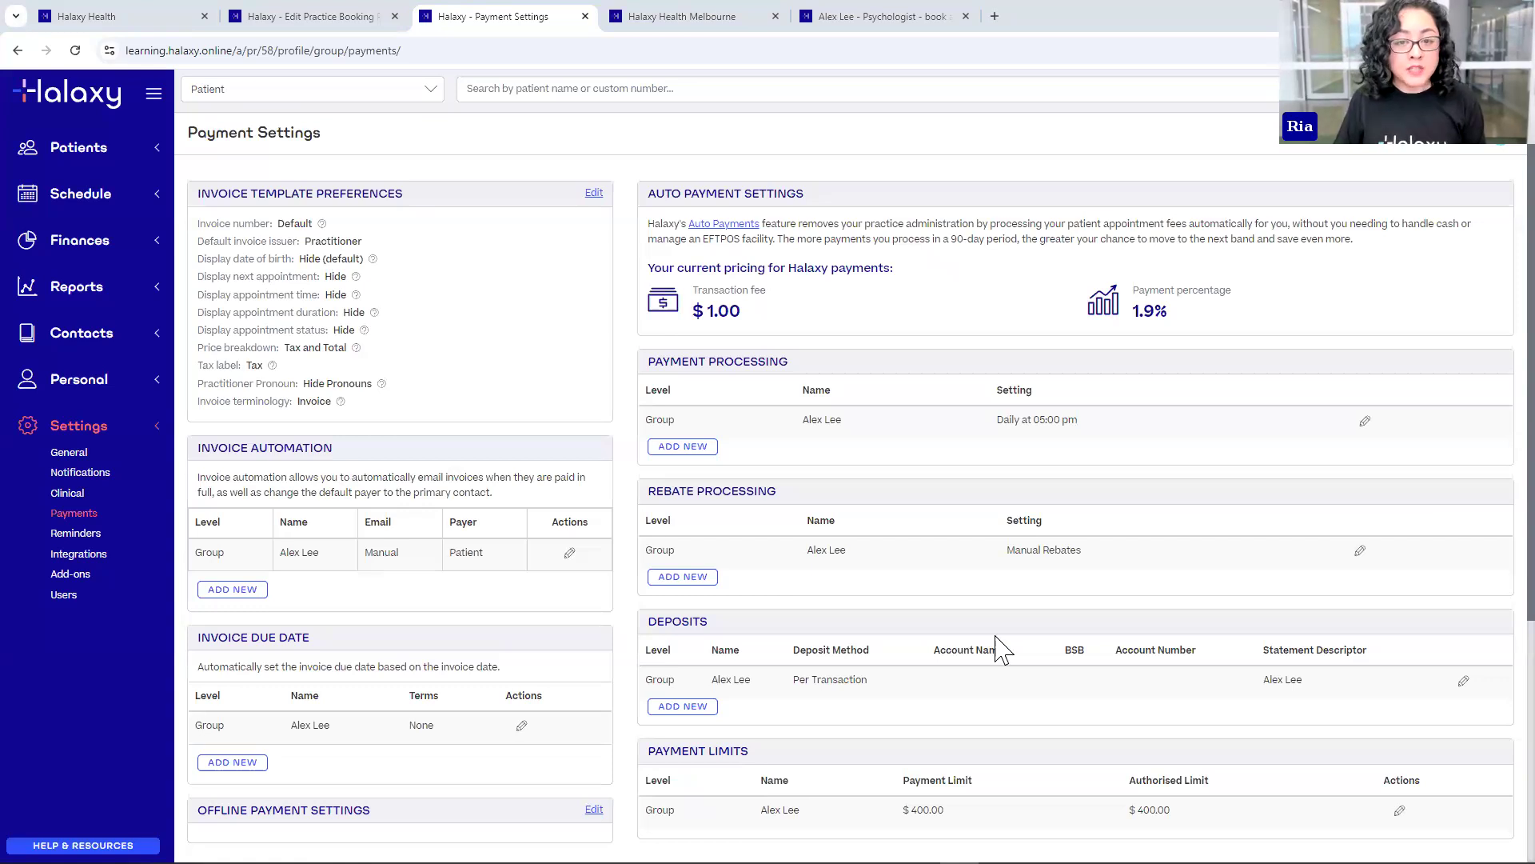
# - Go to Personal > Profile and open Directory Profile Preferences
pyautogui.click(97, 392)
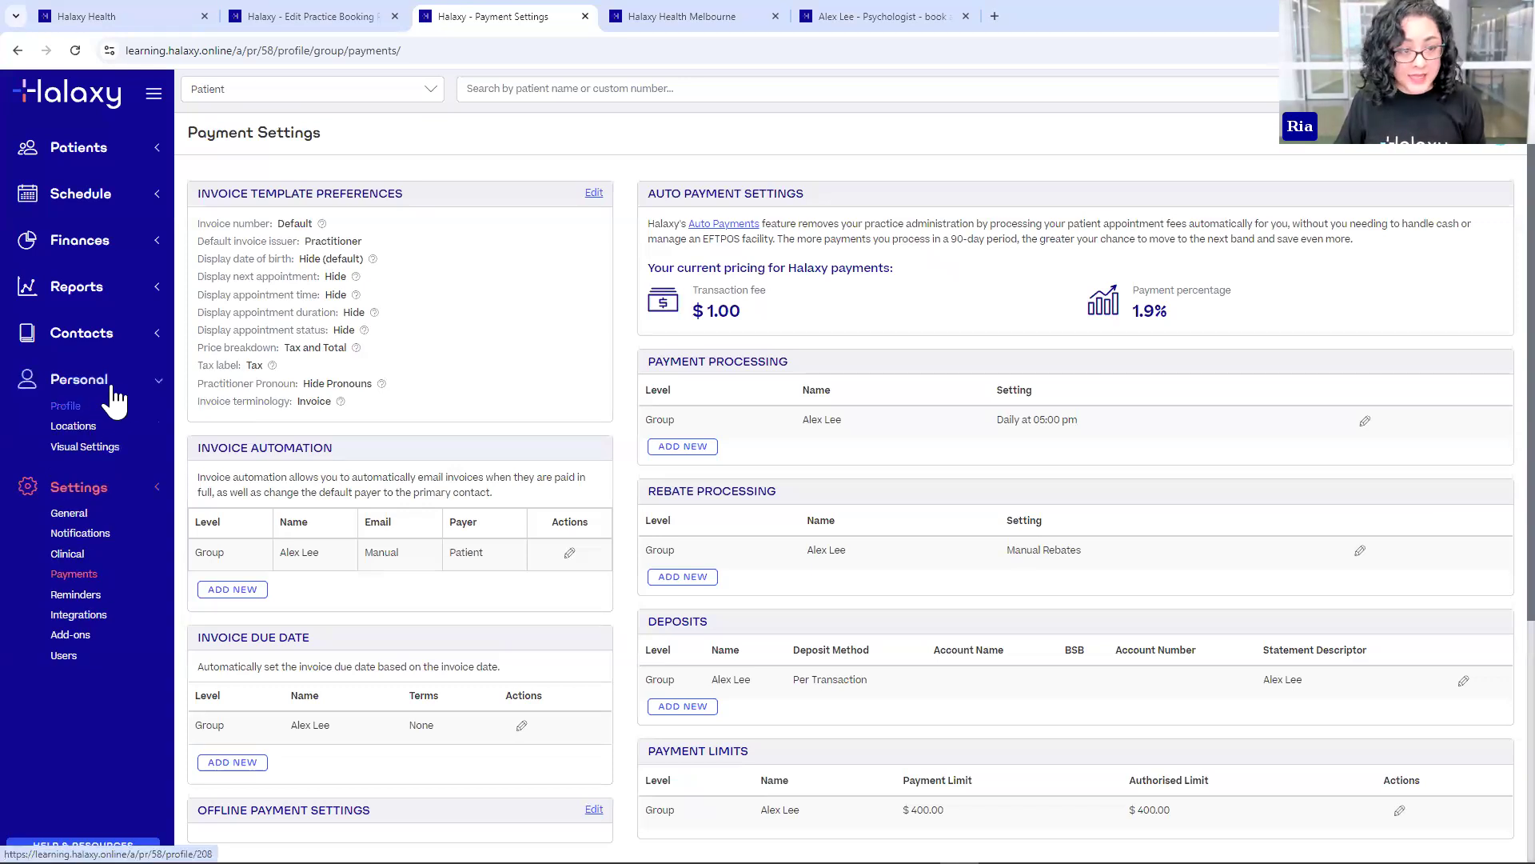
pyautogui.click(80, 411)
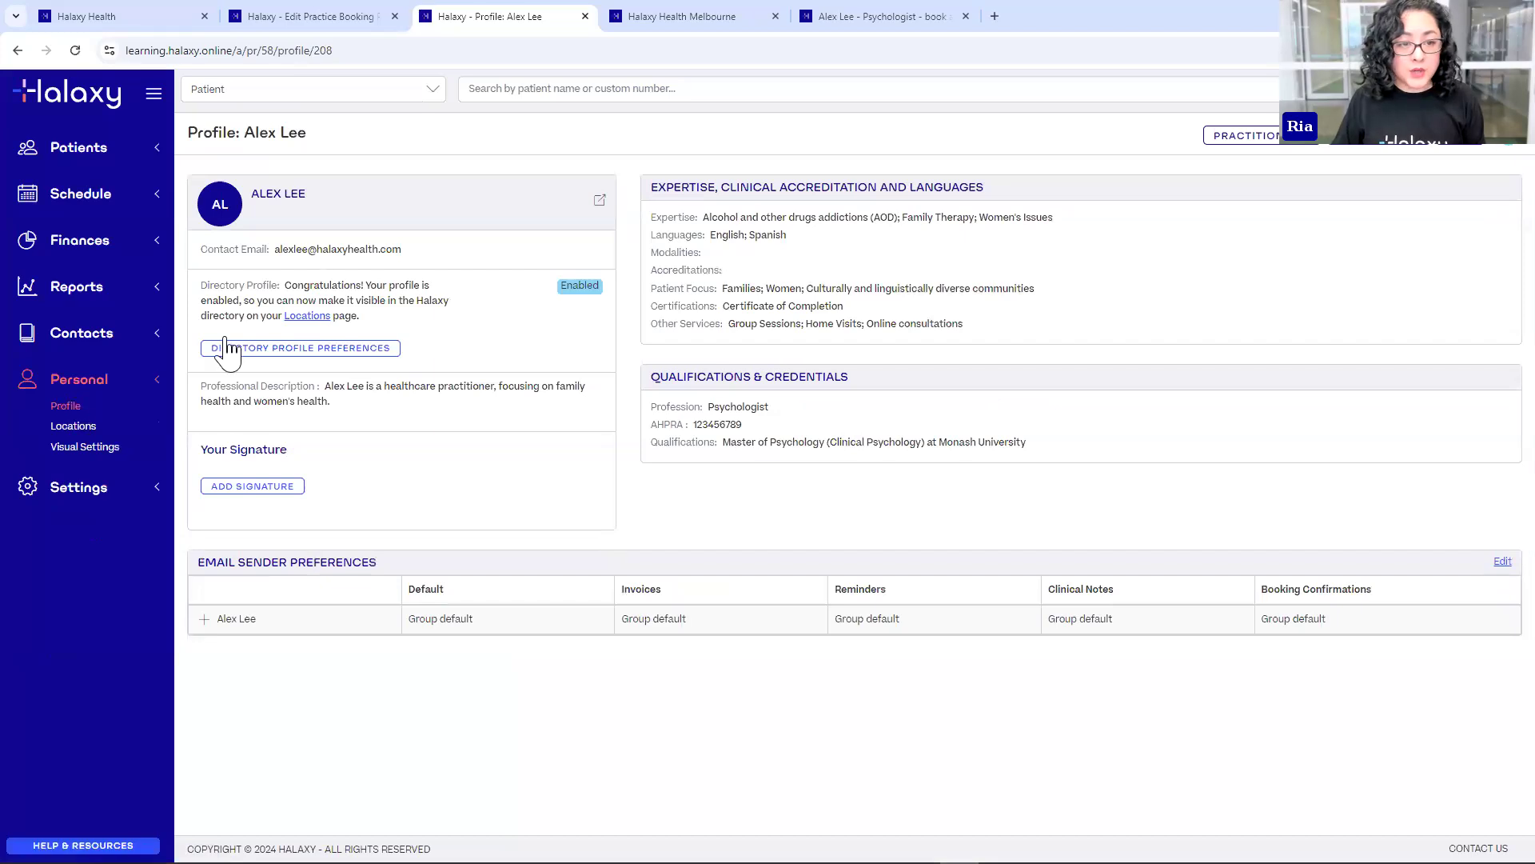
pyautogui.click(378, 352)
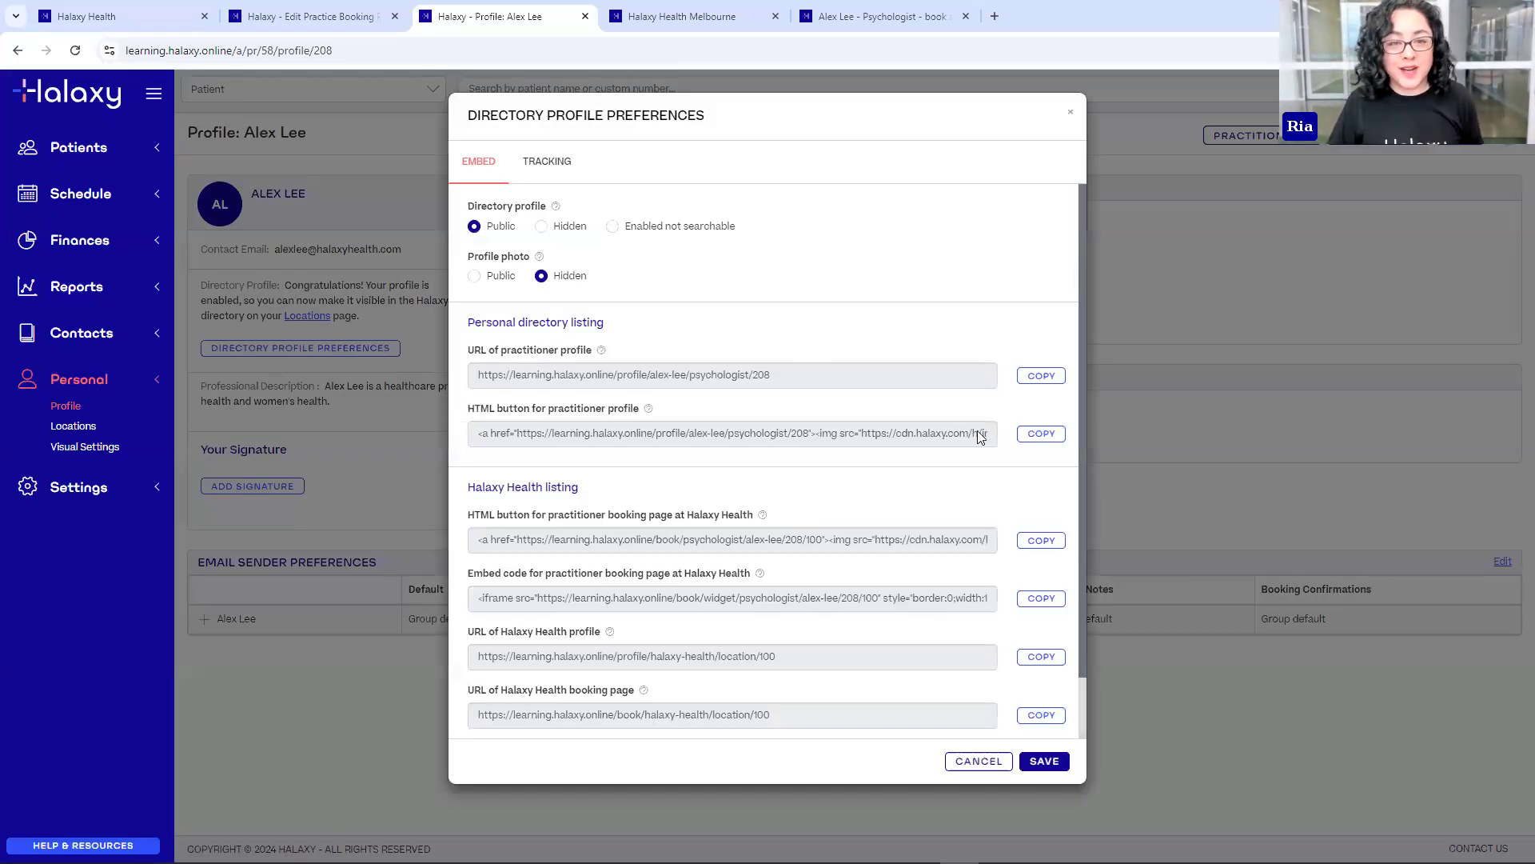
# - Highlight the Personal and Halaxy Health listing sections and the practitioner profile URL label
pyautogui.click(268, 16)
pyautogui.click(480, 16)
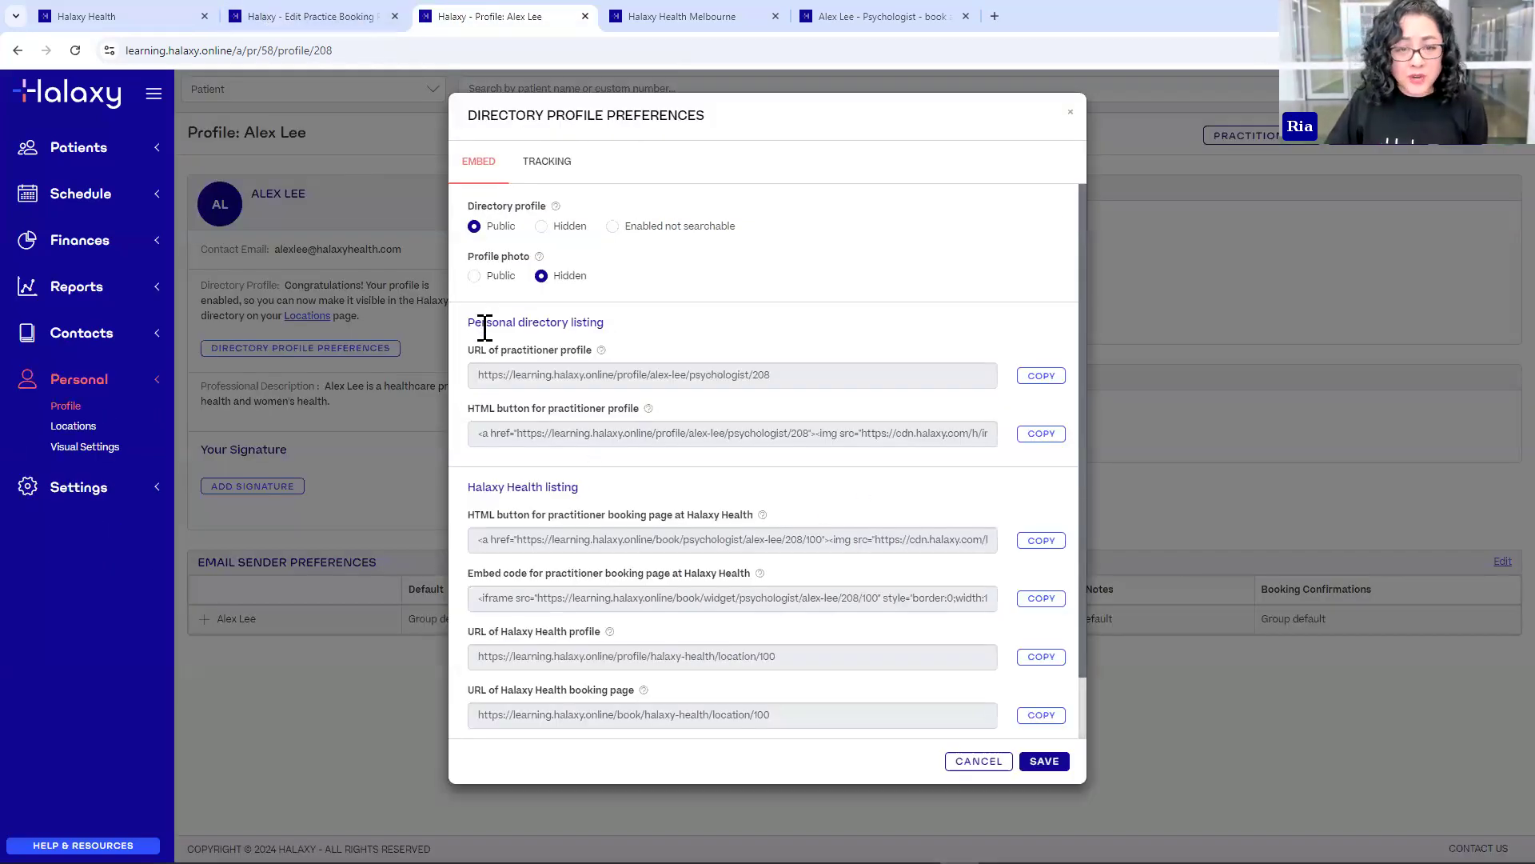
pyautogui.moveTo(474, 323); pyautogui.dragTo(597, 327)
pyautogui.moveTo(470, 486); pyautogui.dragTo(577, 484)
pyautogui.click(558, 487)
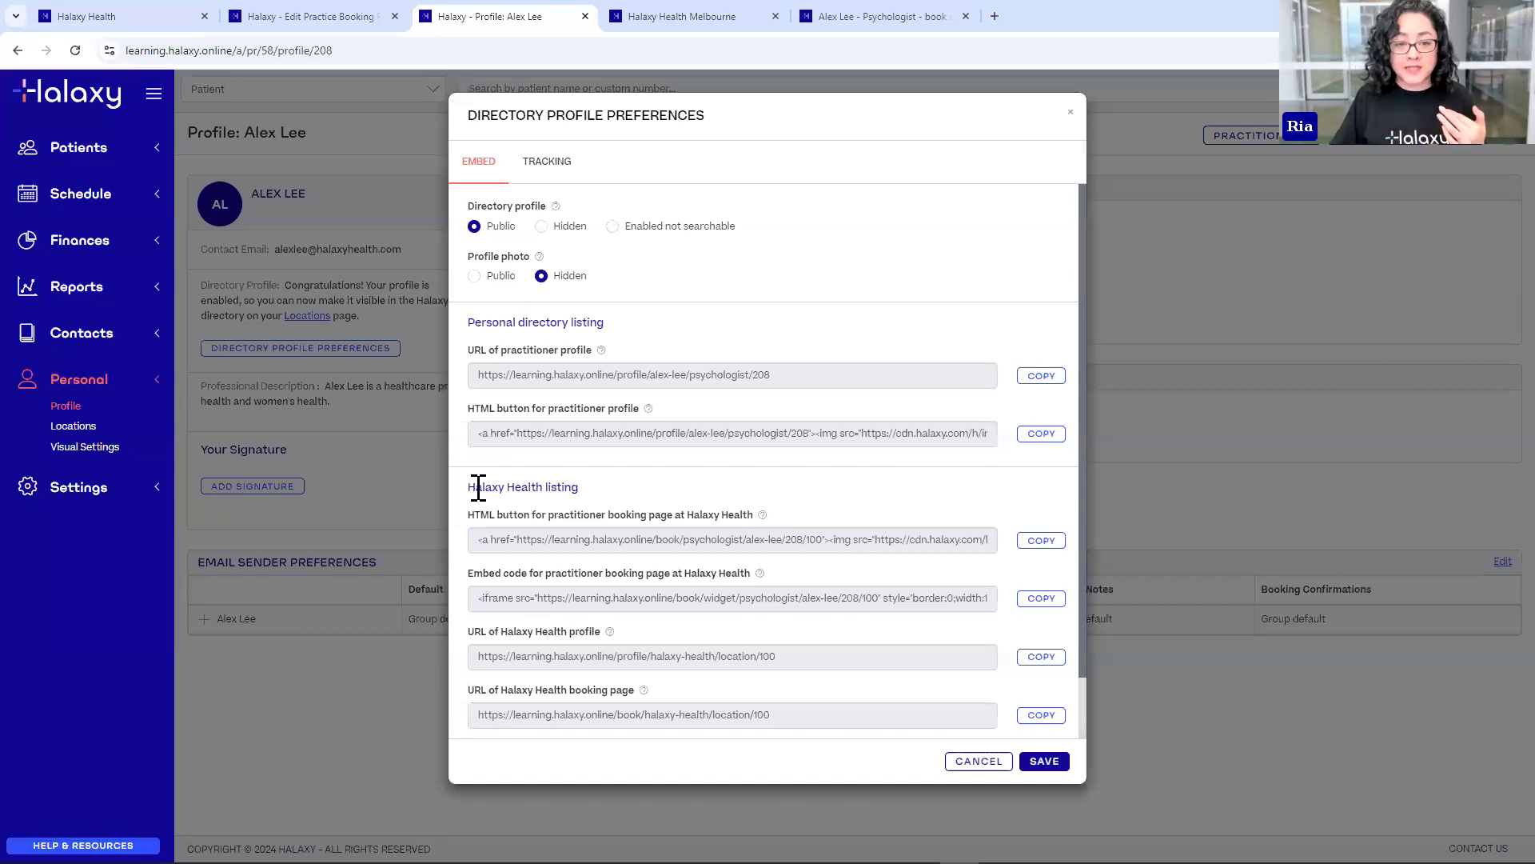
pyautogui.moveTo(469, 353); pyautogui.dragTo(592, 358)
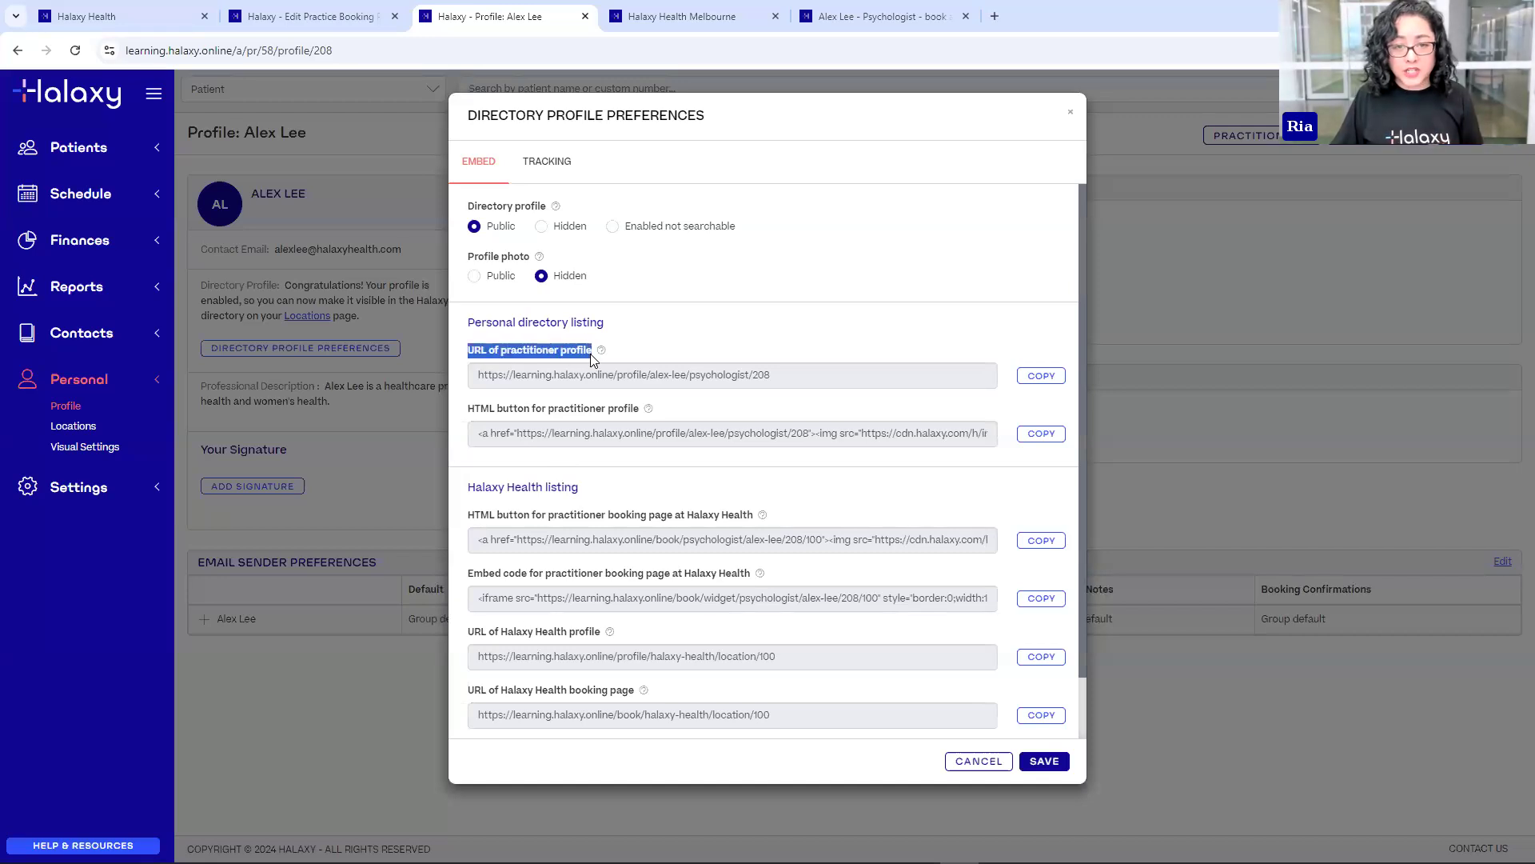
pyautogui.click(857, 367)
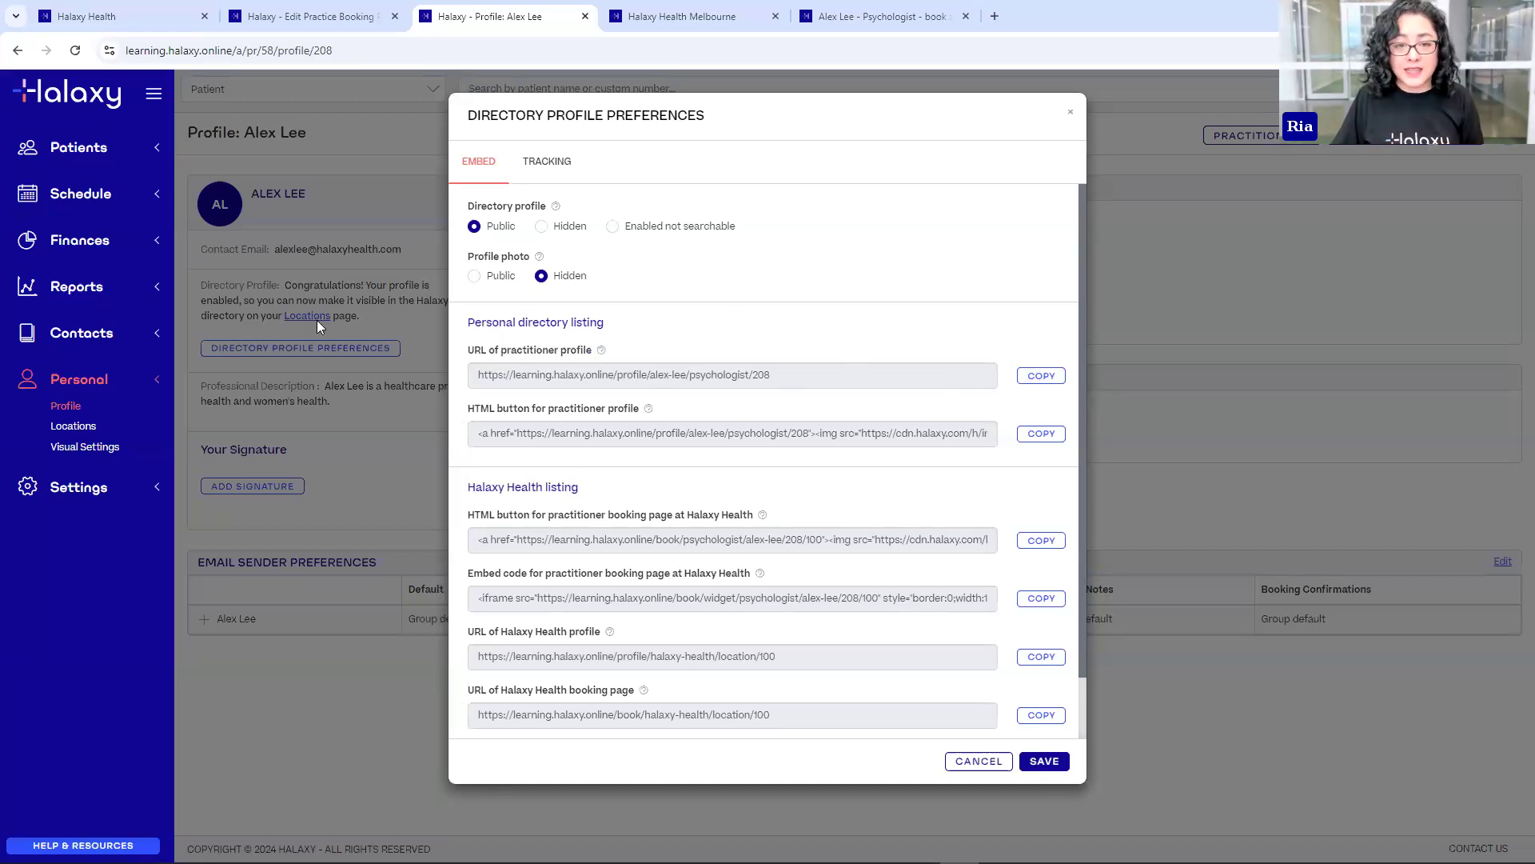
# - Copy the practitioner profile URL and load it in a new browser tab
pyautogui.click(772, 373)
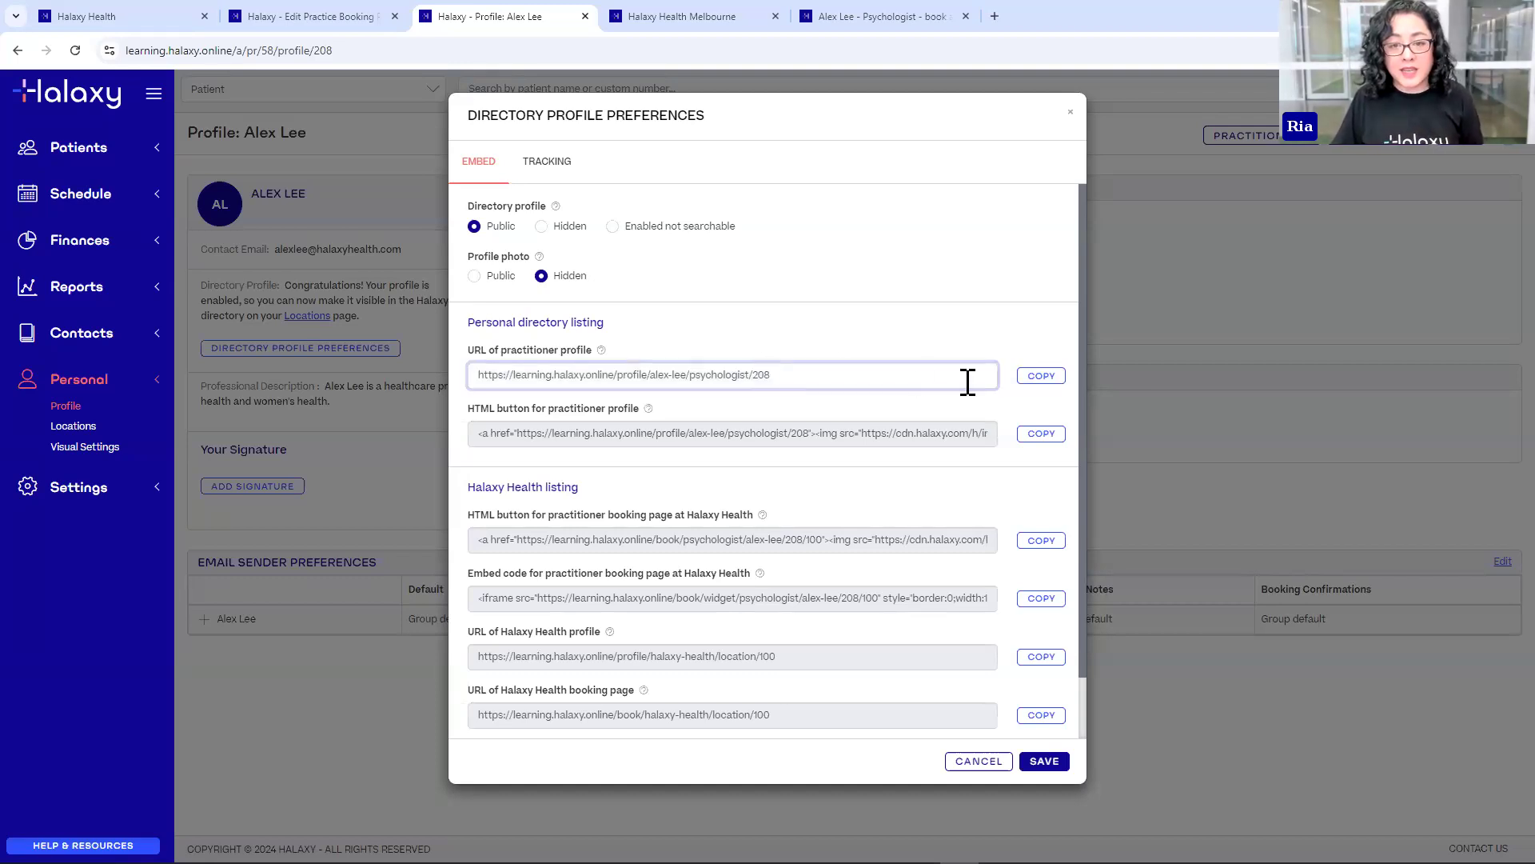
pyautogui.click(1038, 379)
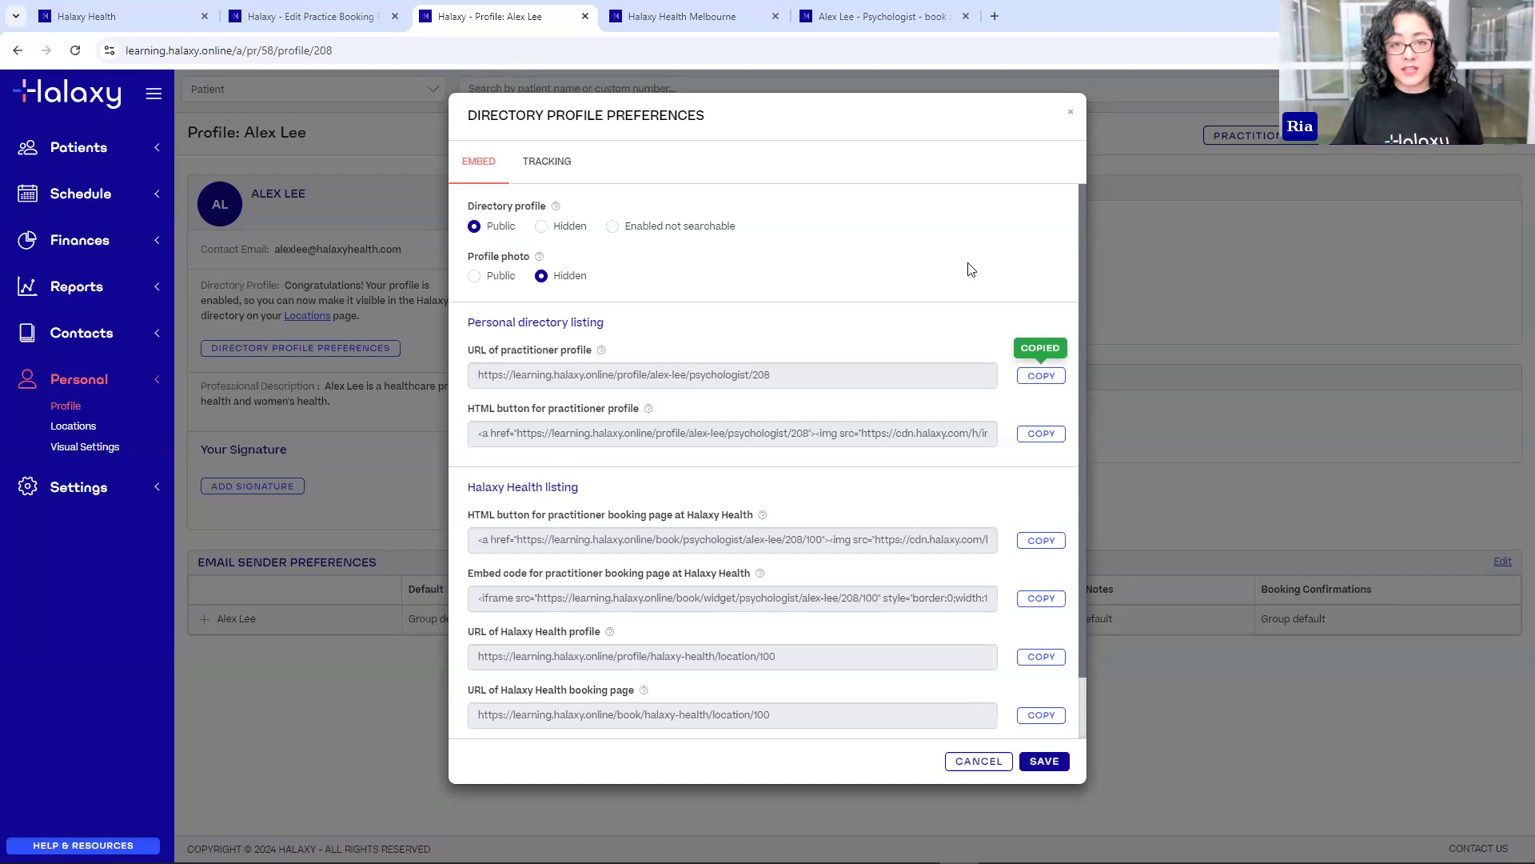
pyautogui.click(995, 16)
pyautogui.hotkey('ctrl', 'v')
pyautogui.press('Return')
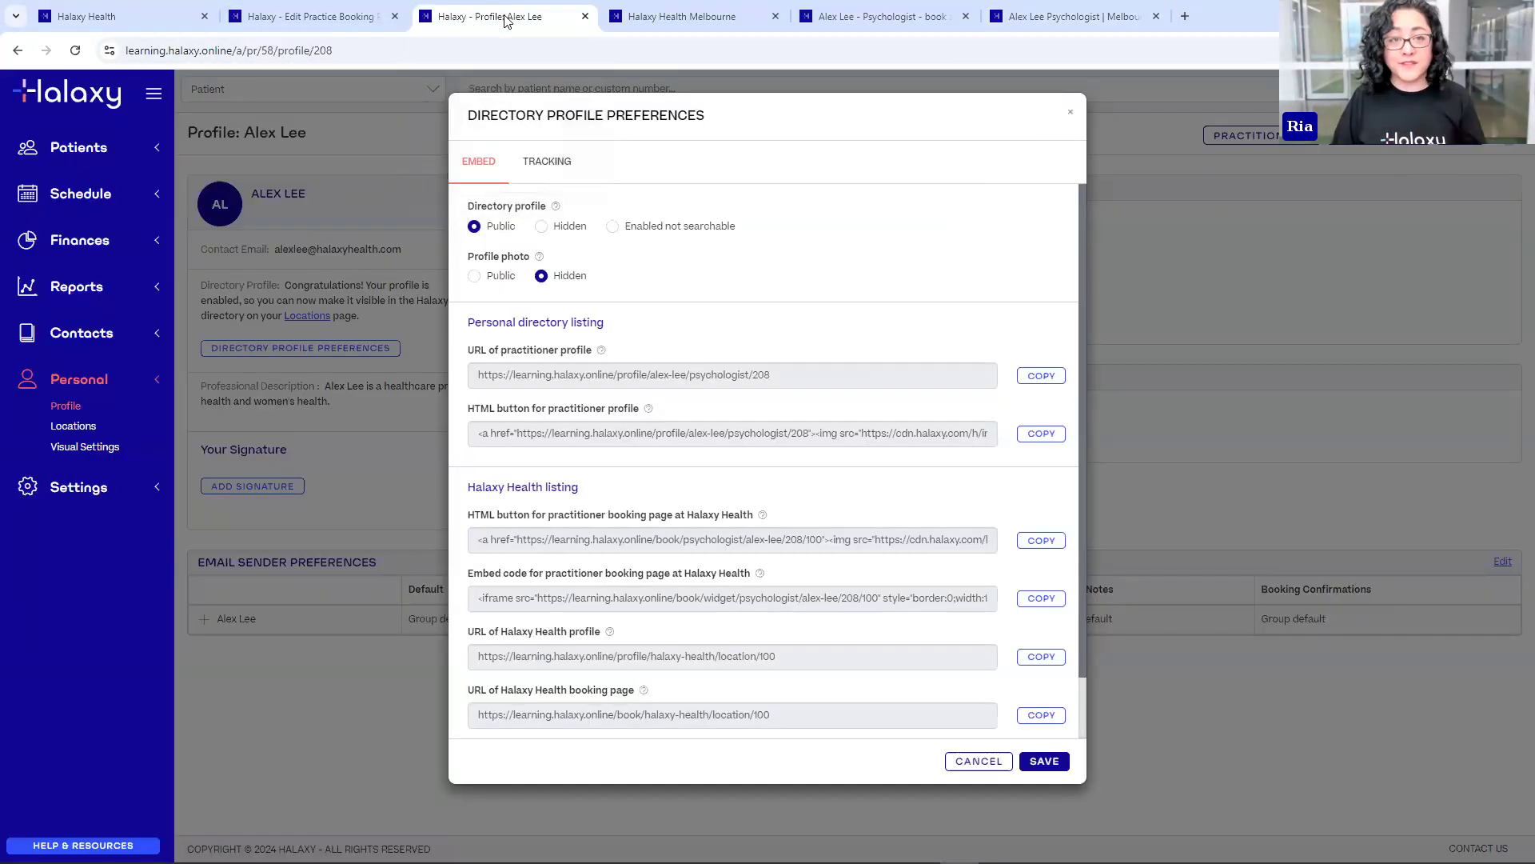
pyautogui.click(504, 21)
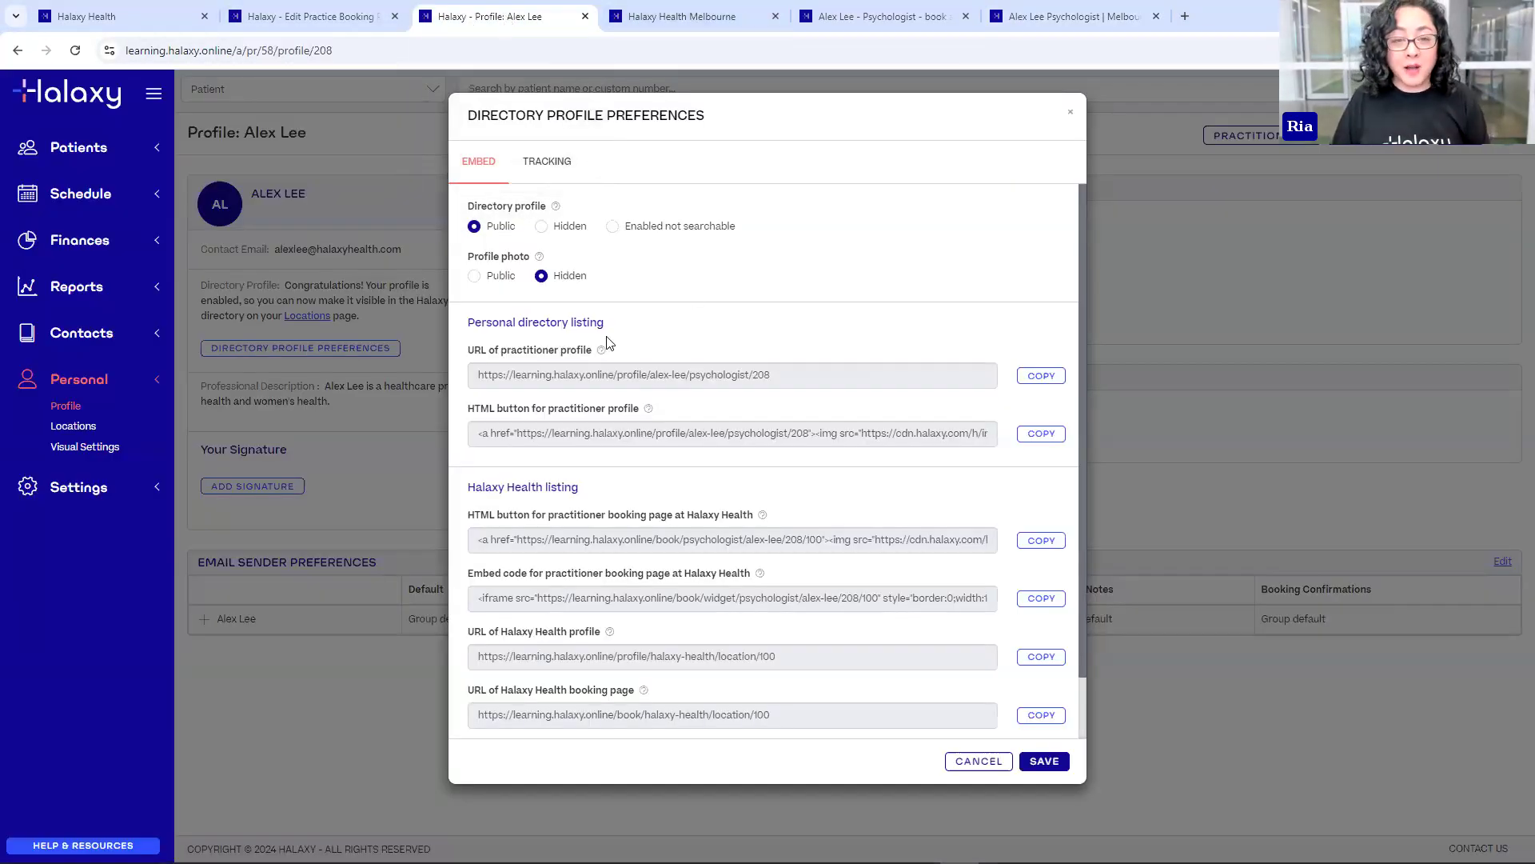
# - Select the practitioner profile HTML button code and compare it with the public profile tab
pyautogui.moveTo(470, 411); pyautogui.dragTo(624, 411)
pyautogui.click(496, 429)
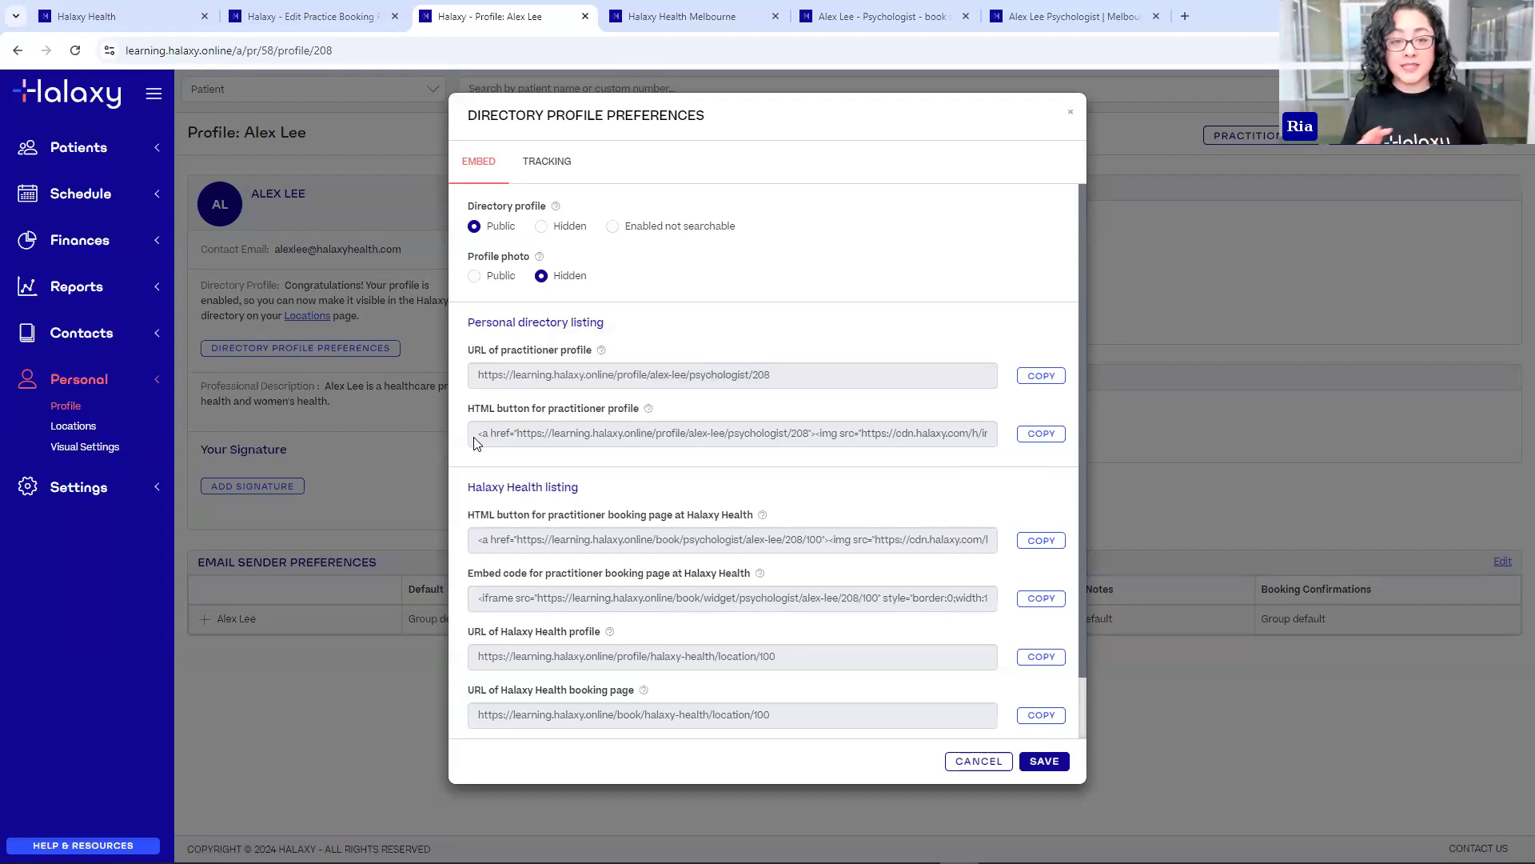
pyautogui.moveTo(475, 442); pyautogui.dragTo(952, 466)
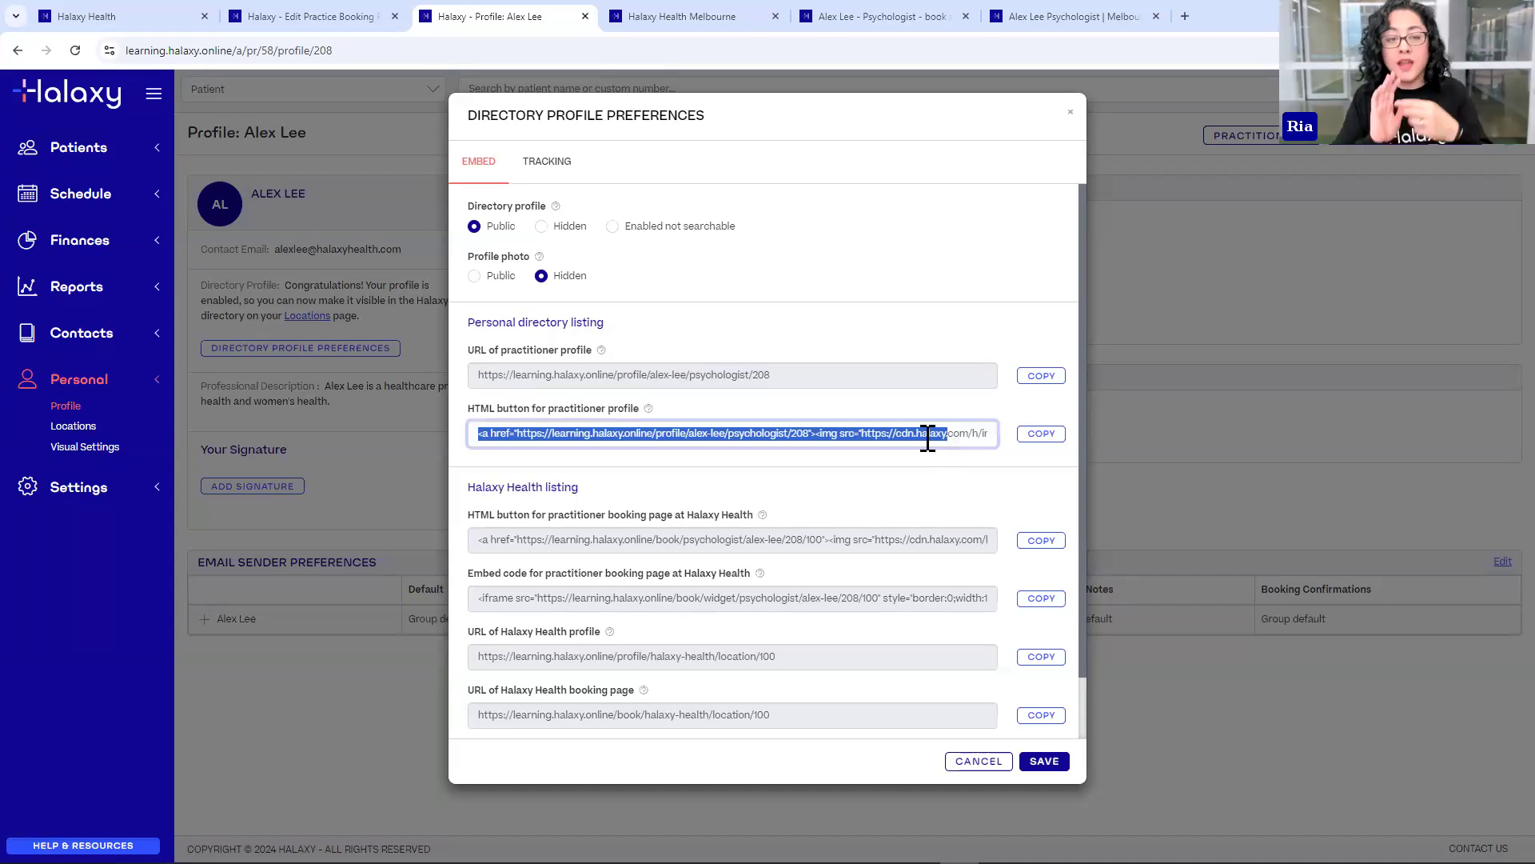
pyautogui.click(1094, 16)
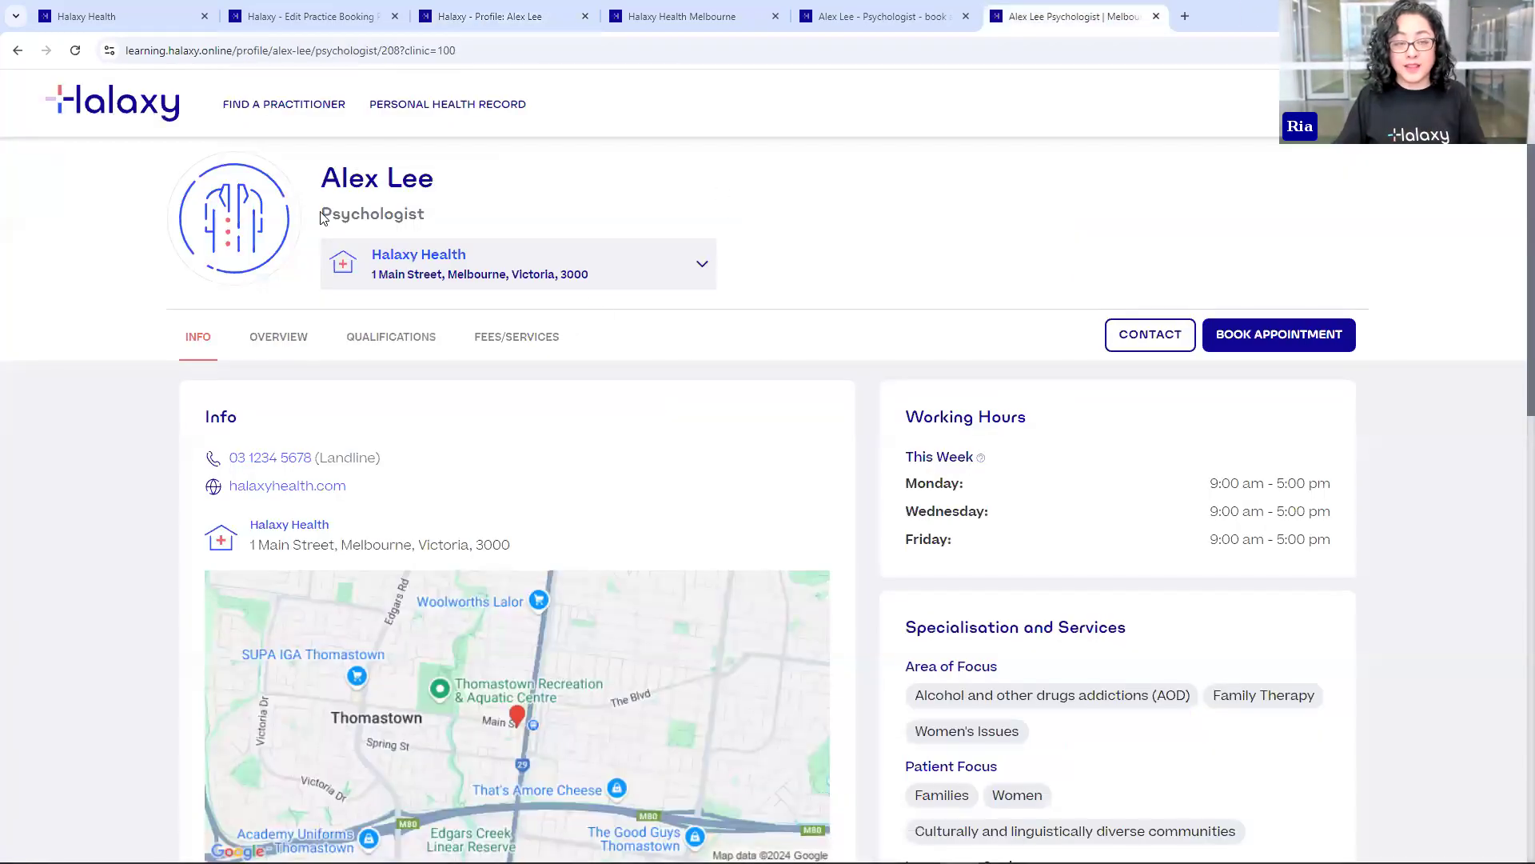
pyautogui.click(639, 16)
pyautogui.click(482, 16)
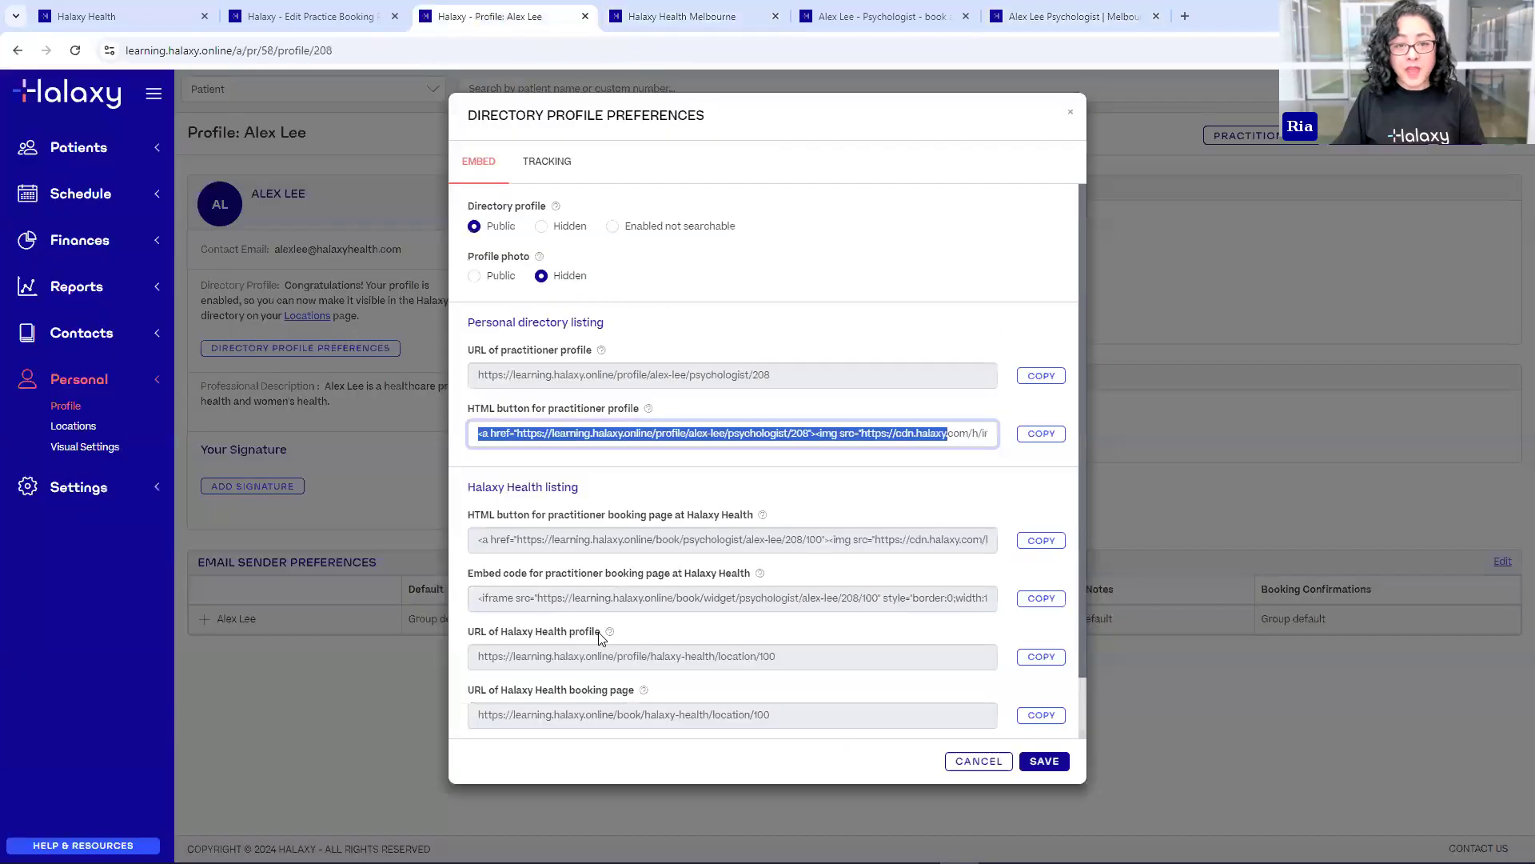
# - Highlight the Halaxy Health booking section and select the practitioner booking page embed code
pyautogui.scroll(-1, 637, 516)
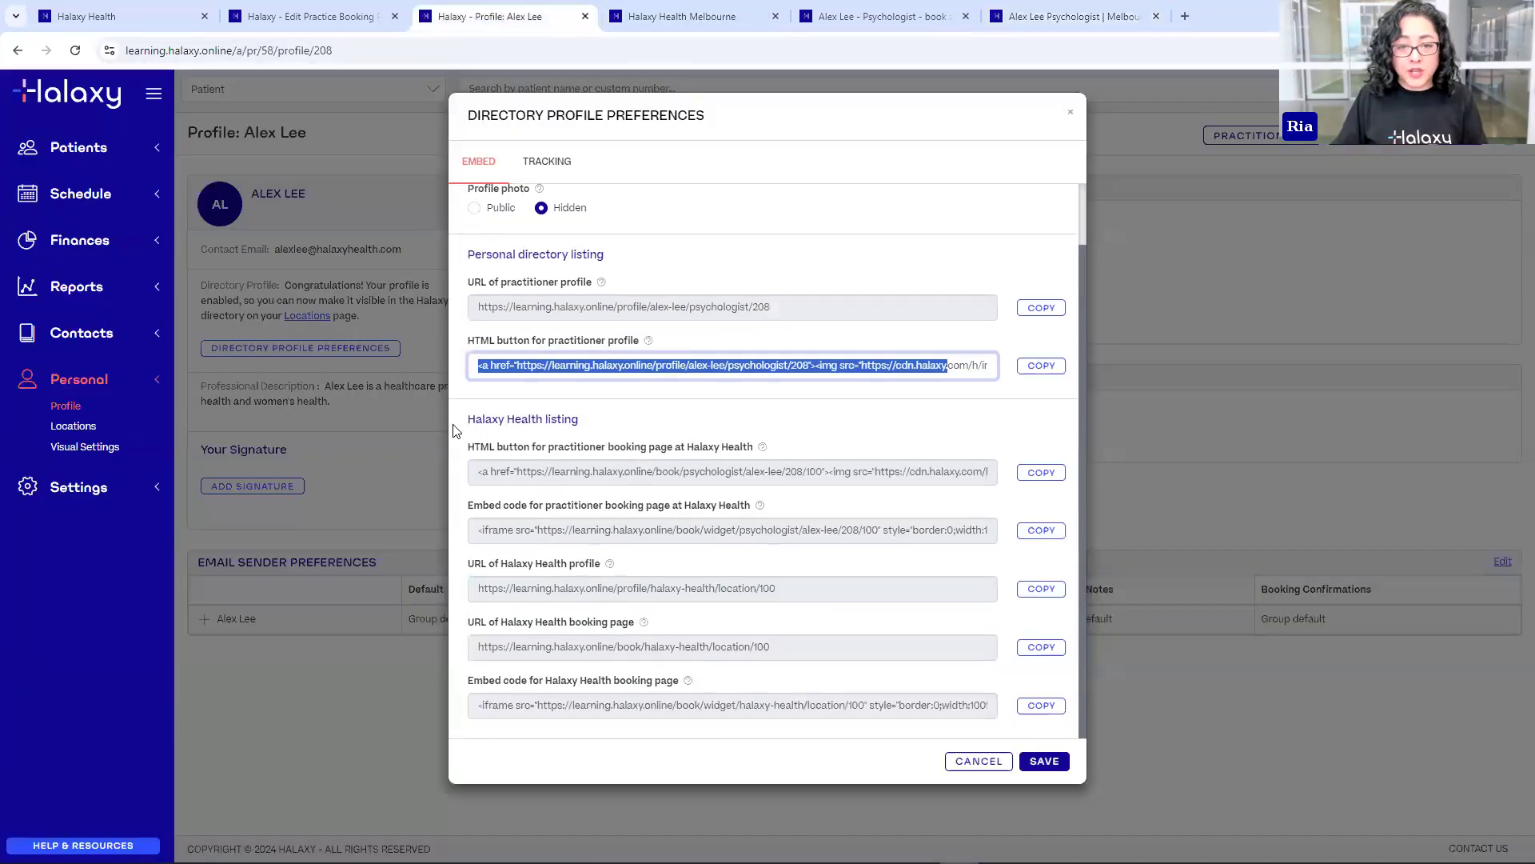
pyautogui.click(482, 454)
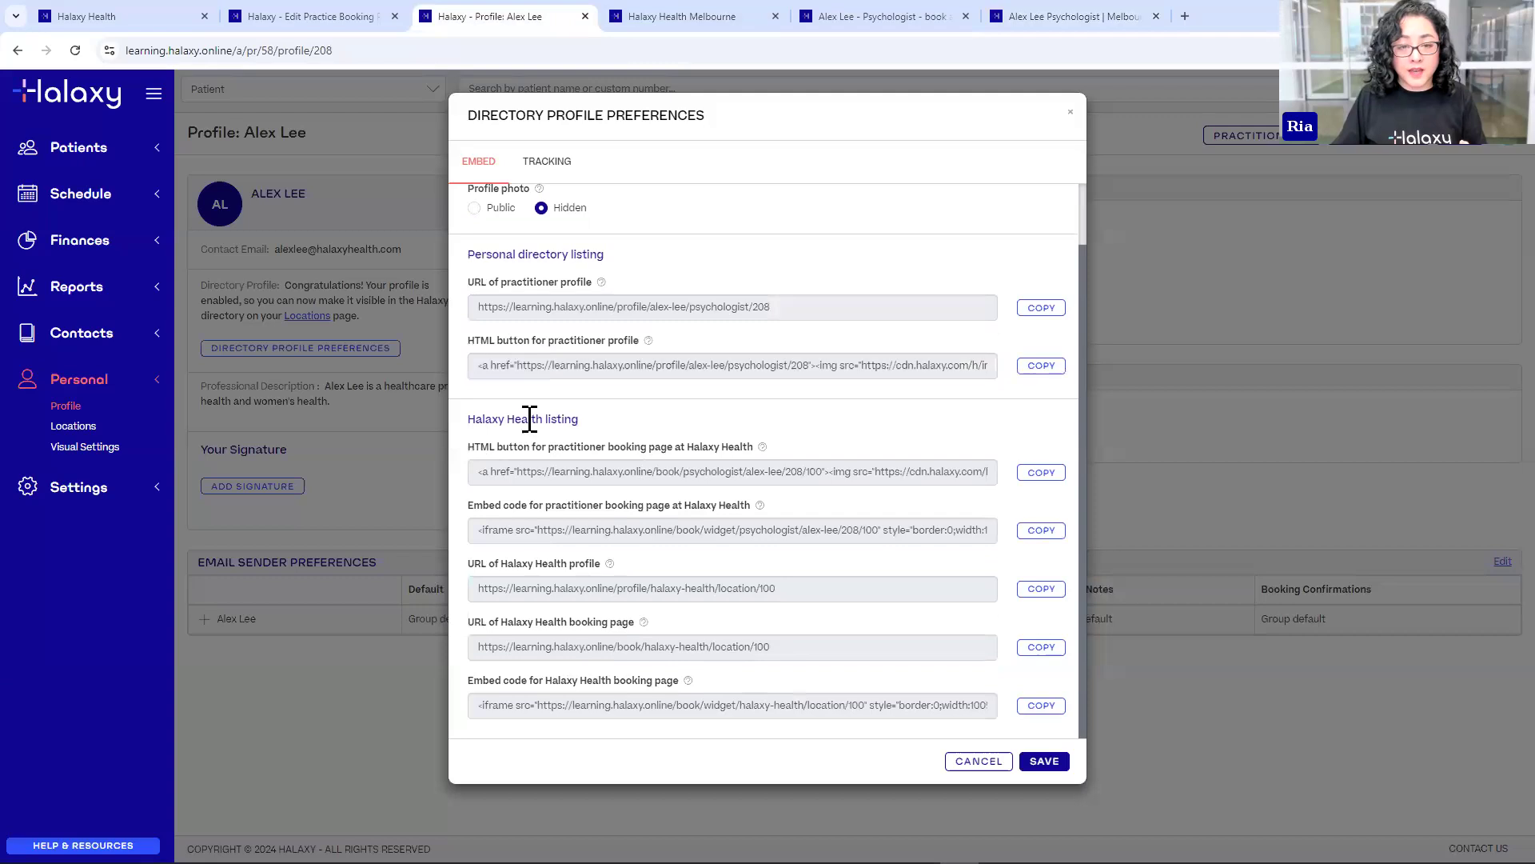
pyautogui.moveTo(475, 419); pyautogui.dragTo(562, 420)
pyautogui.moveTo(476, 448); pyautogui.dragTo(571, 453)
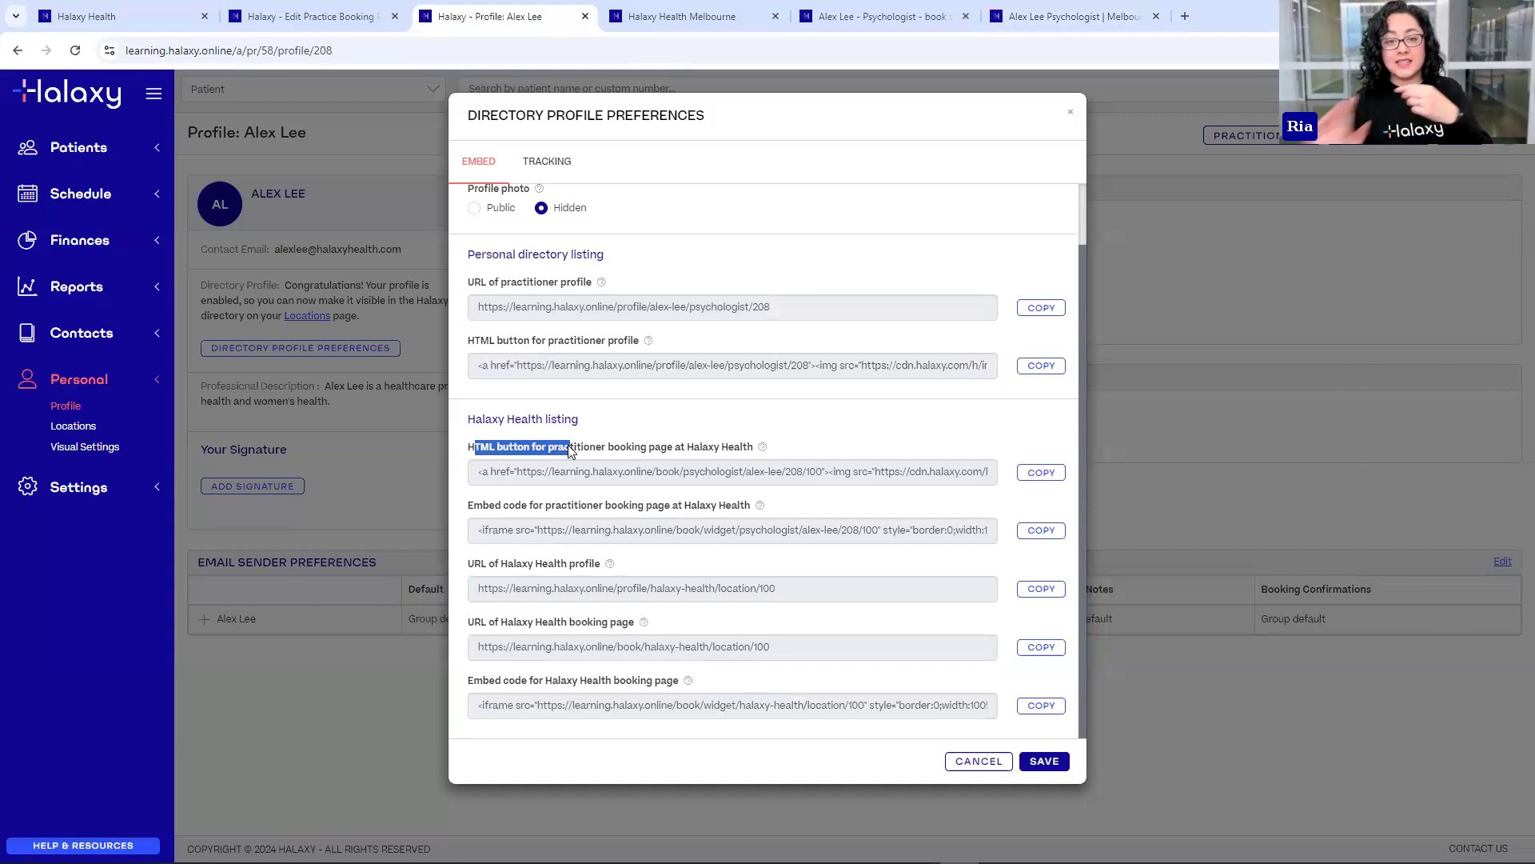
pyautogui.click(687, 443)
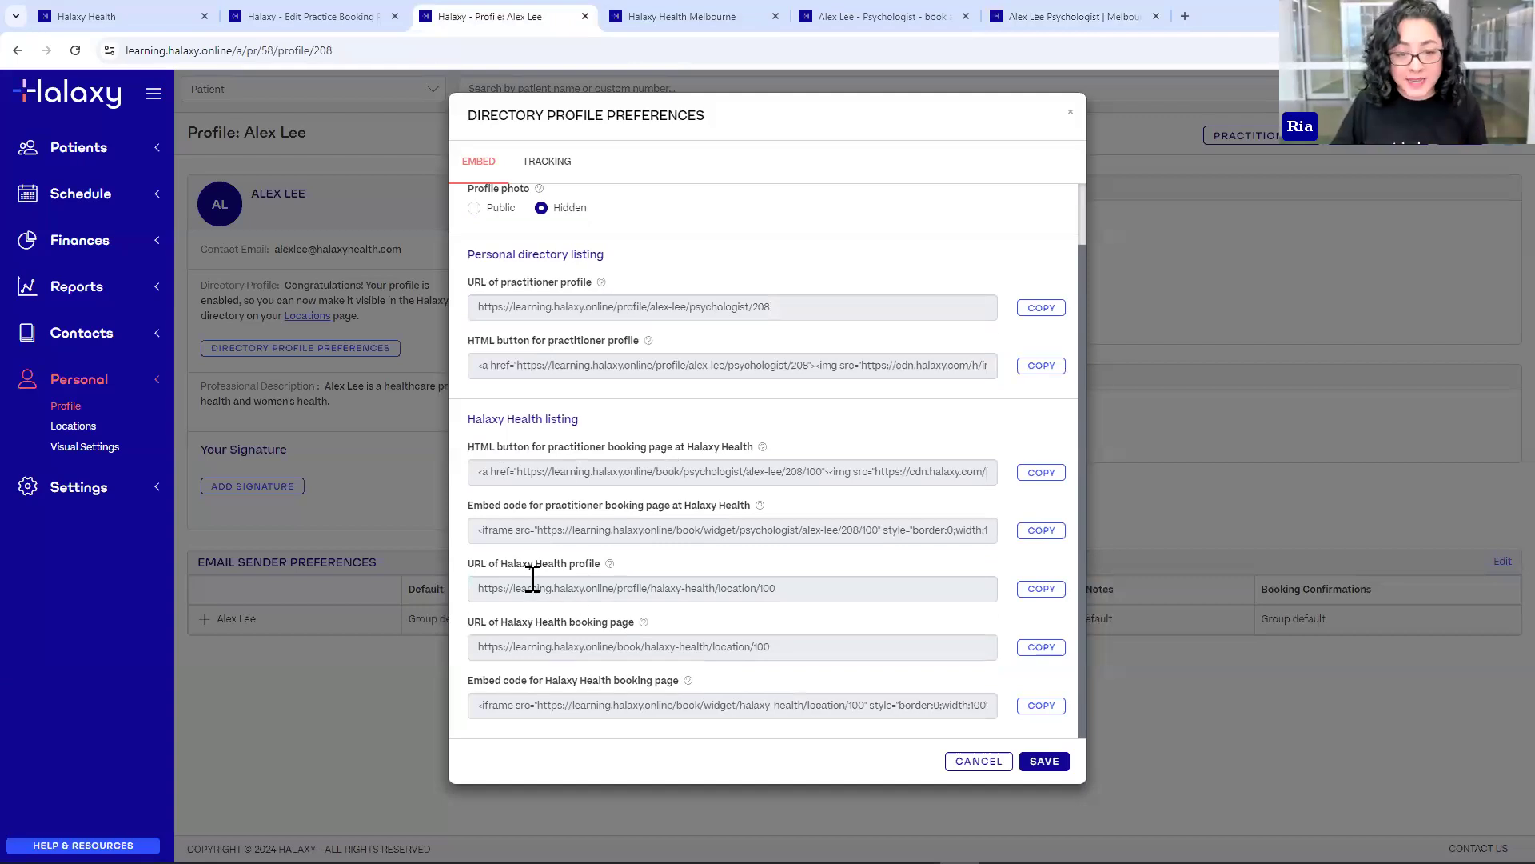
pyautogui.moveTo(478, 530); pyautogui.dragTo(942, 529)
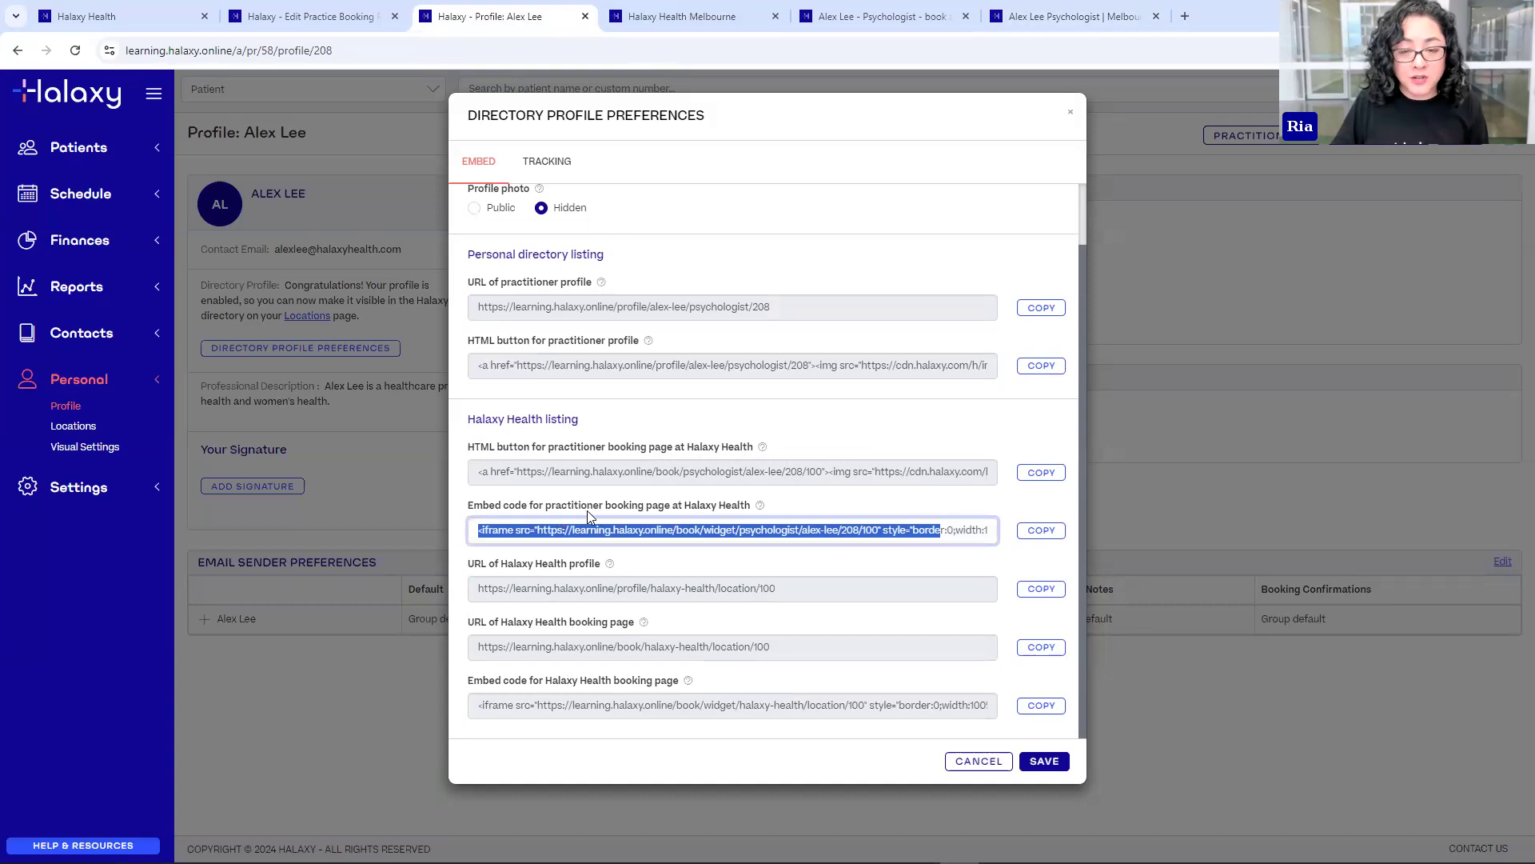
pyautogui.click(475, 530)
pyautogui.moveTo(475, 529); pyautogui.dragTo(495, 531)
# - Check the practitioner's online booking page, then copy the practitioner booking page embed code
pyautogui.click(849, 17)
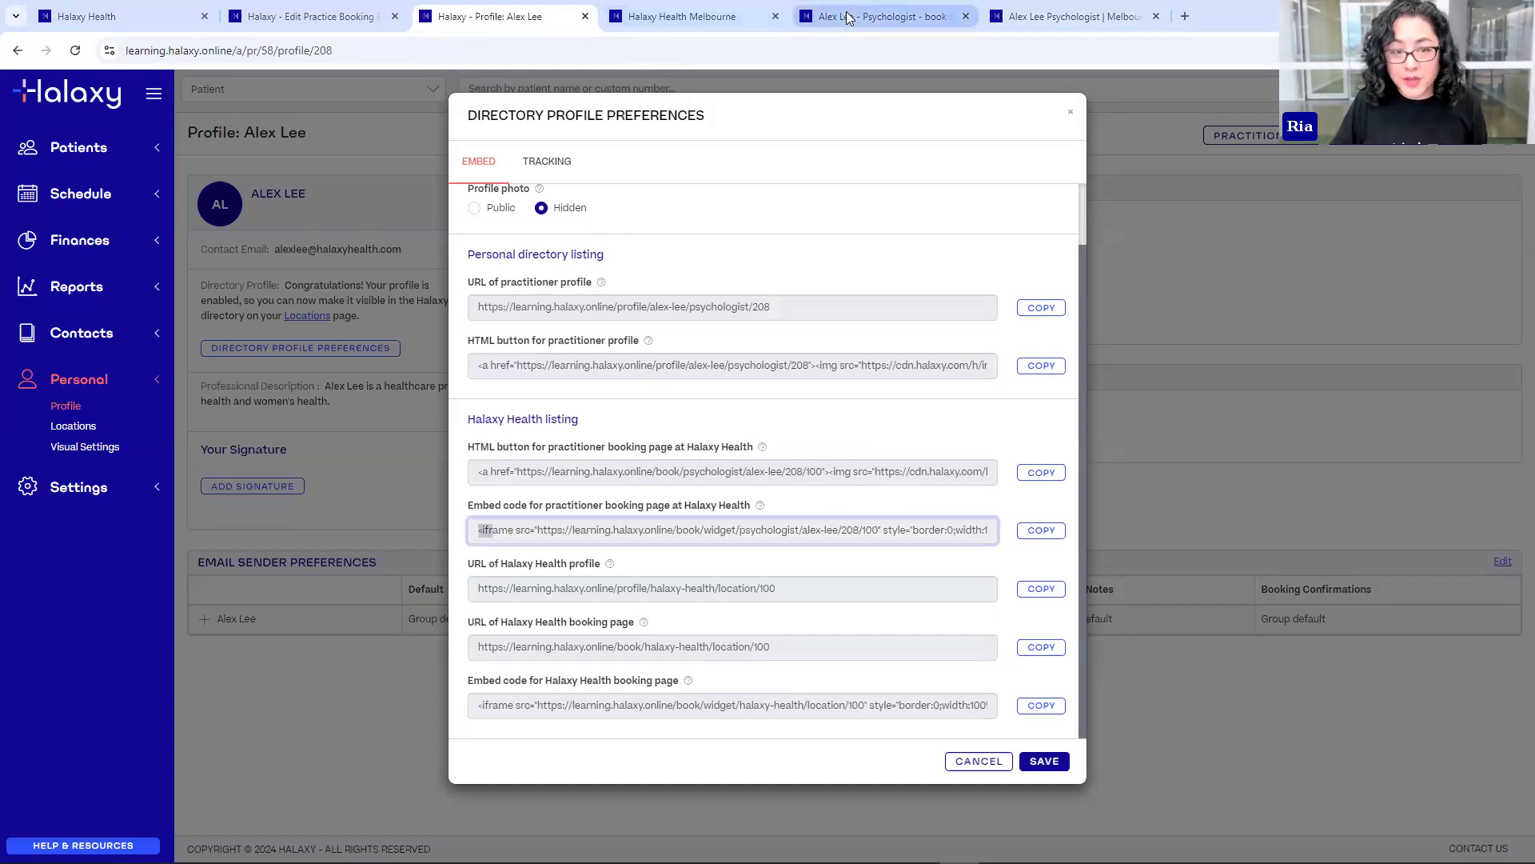
pyautogui.click(849, 18)
pyautogui.click(408, 343)
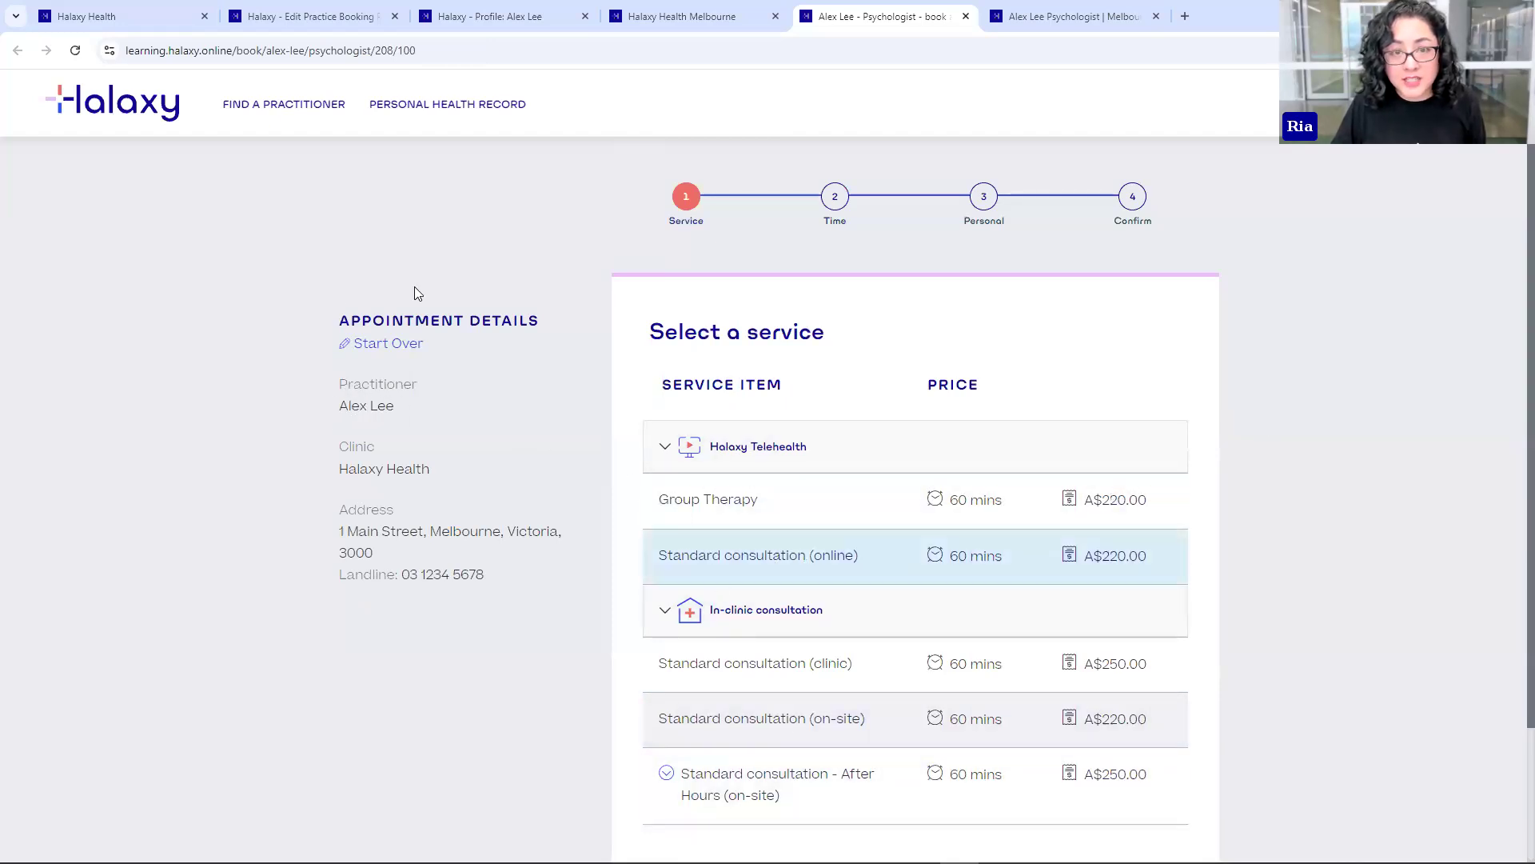
pyautogui.click(484, 21)
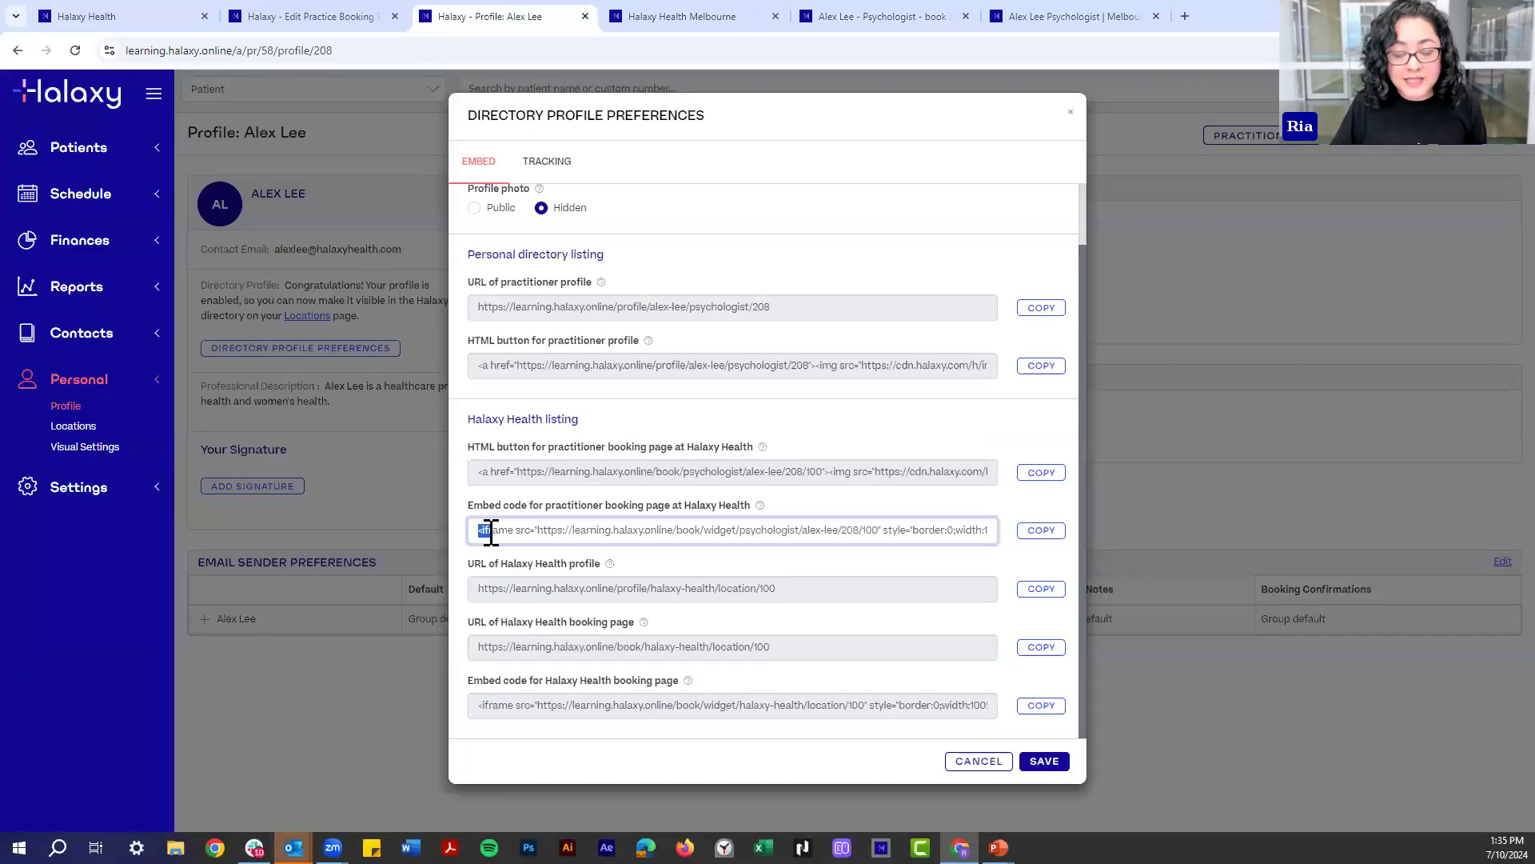
pyautogui.click(1041, 532)
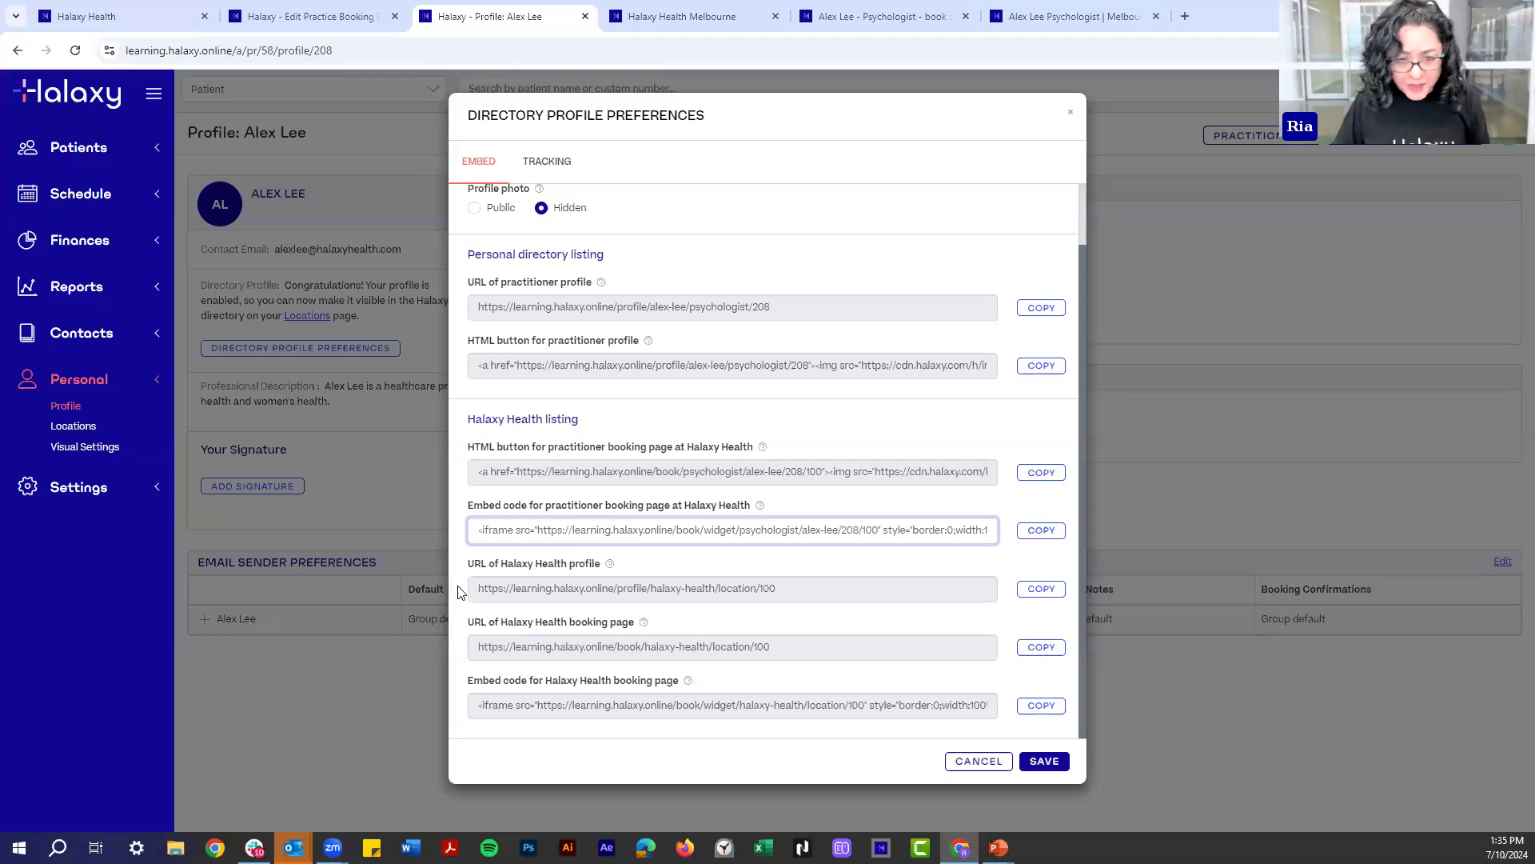
# - Select the Halaxy Health profile and booking page URLs, then view the Halaxy Health location page
pyautogui.click(510, 595)
pyautogui.moveTo(596, 588)
pyautogui.mouseDown()
pyautogui.moveTo(538, 559)
pyautogui.moveTo(482, 569)
pyautogui.mouseUp()
pyautogui.click(481, 569)
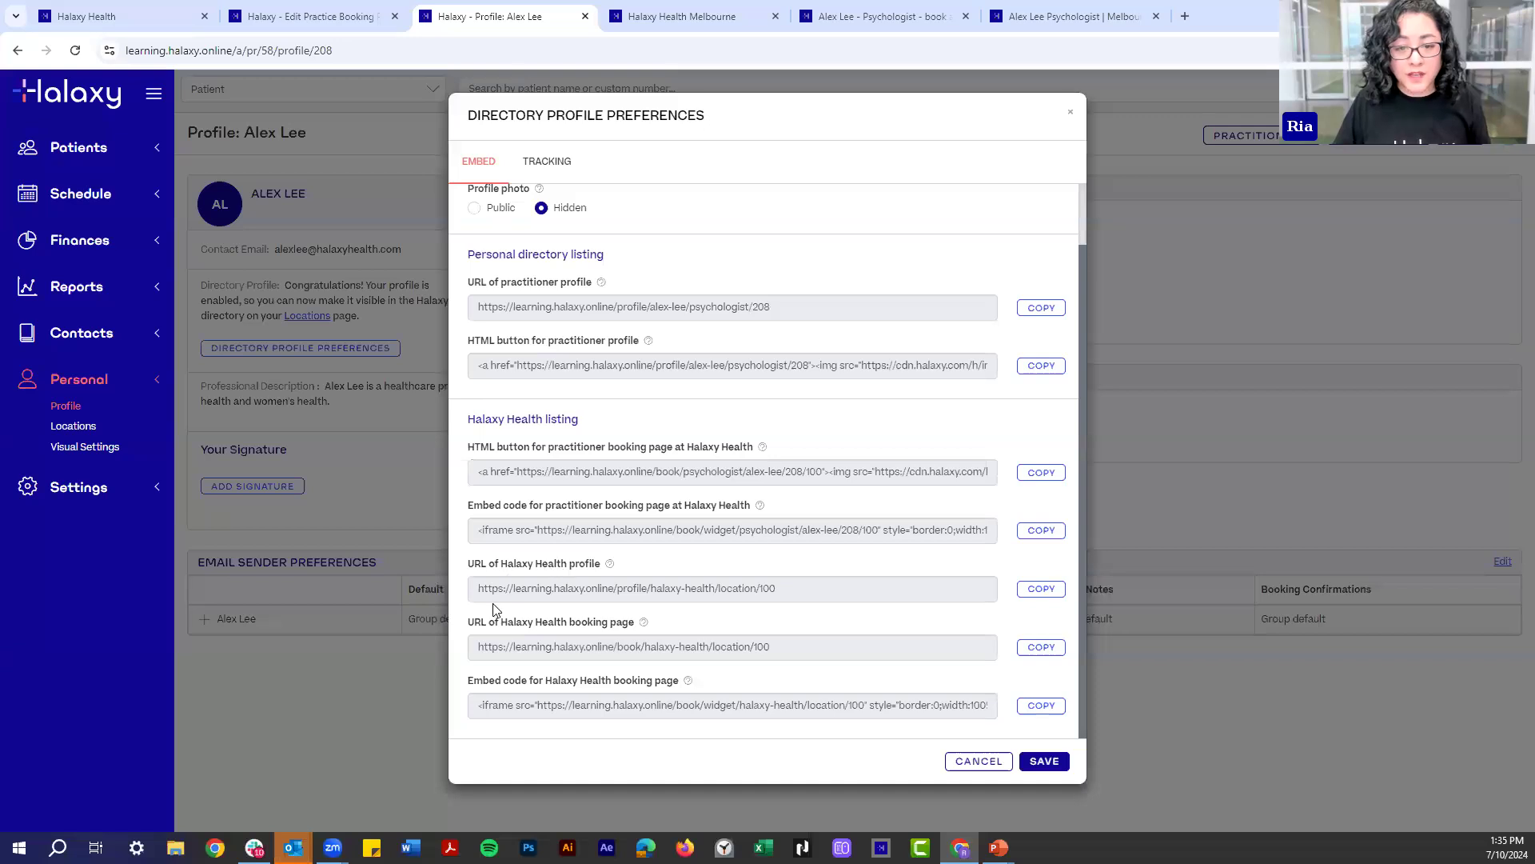
pyautogui.moveTo(479, 590); pyautogui.dragTo(770, 595)
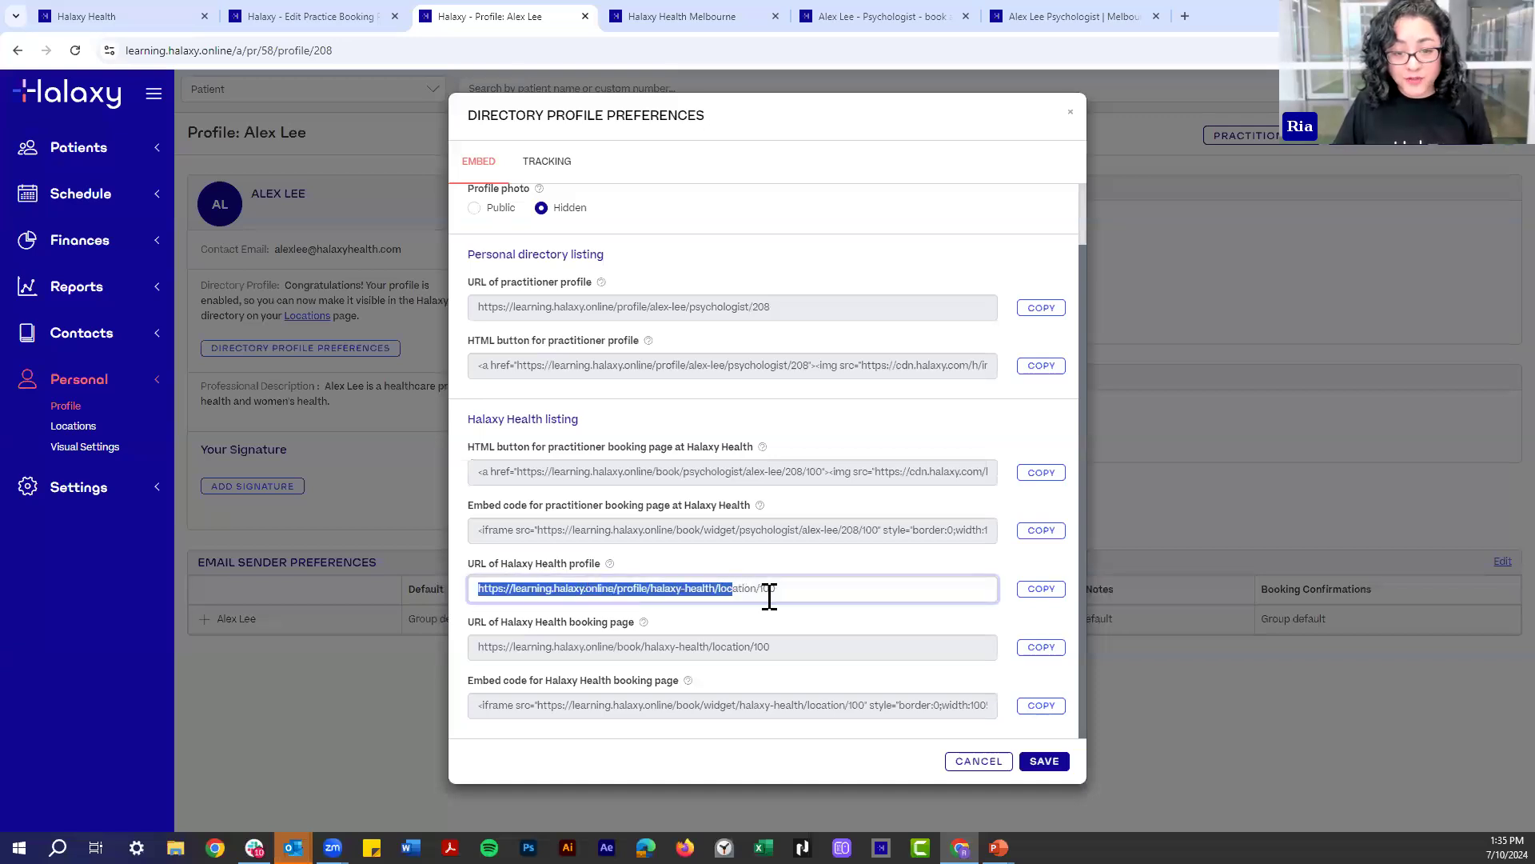
pyautogui.click(482, 645)
pyautogui.moveTo(770, 648); pyautogui.dragTo(478, 644)
pyautogui.click(470, 646)
pyautogui.keyDown('shift'); pyautogui.click(531, 644); pyautogui.keyUp('shift')
pyautogui.click(792, 647)
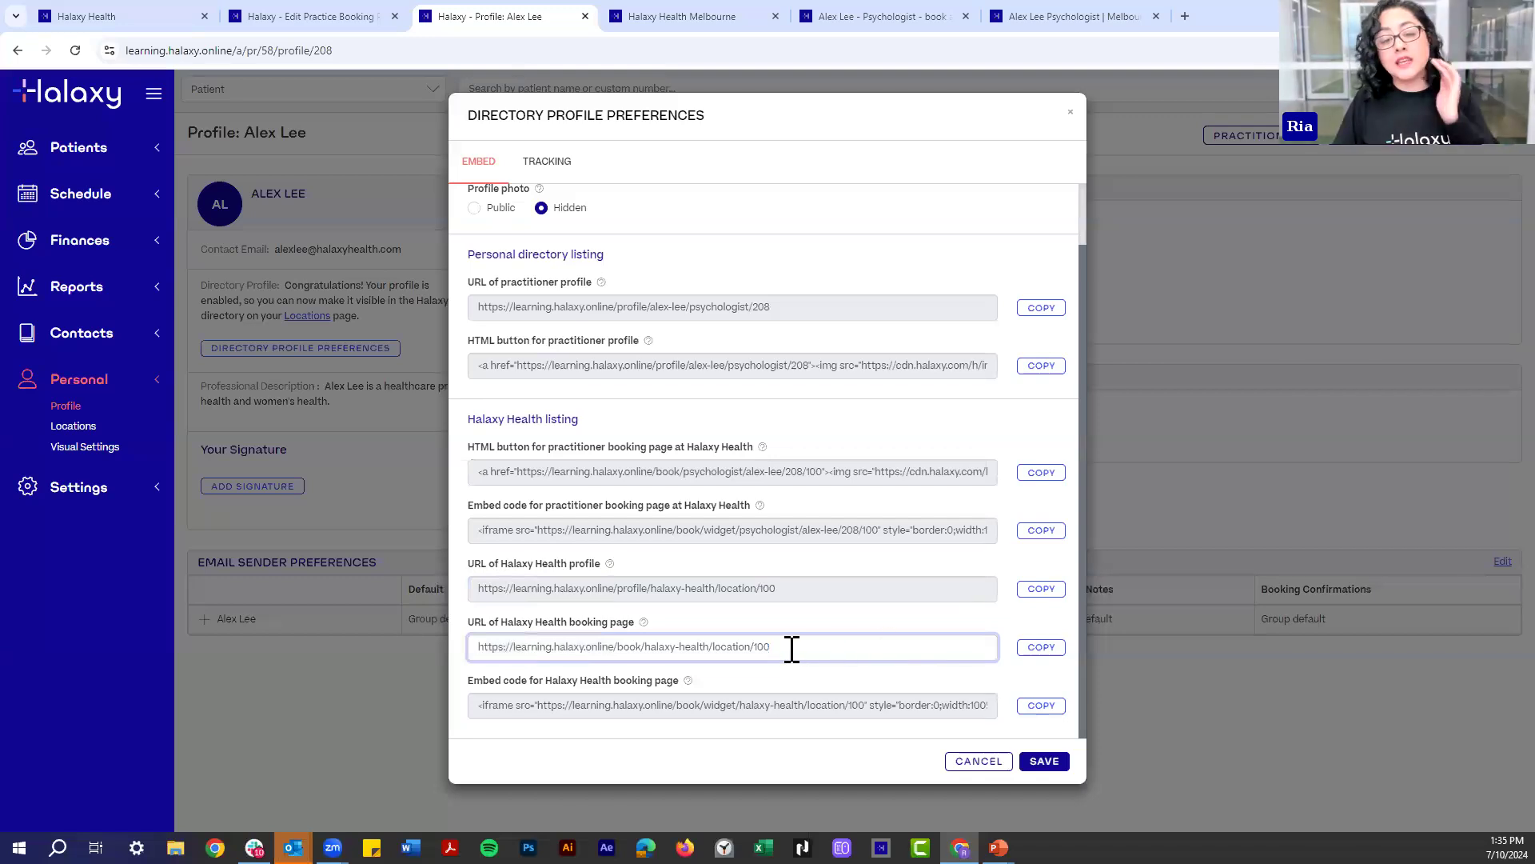
pyautogui.moveTo(780, 648); pyautogui.dragTo(474, 645)
pyautogui.click(660, 16)
pyautogui.scroll(3, 798, 208)
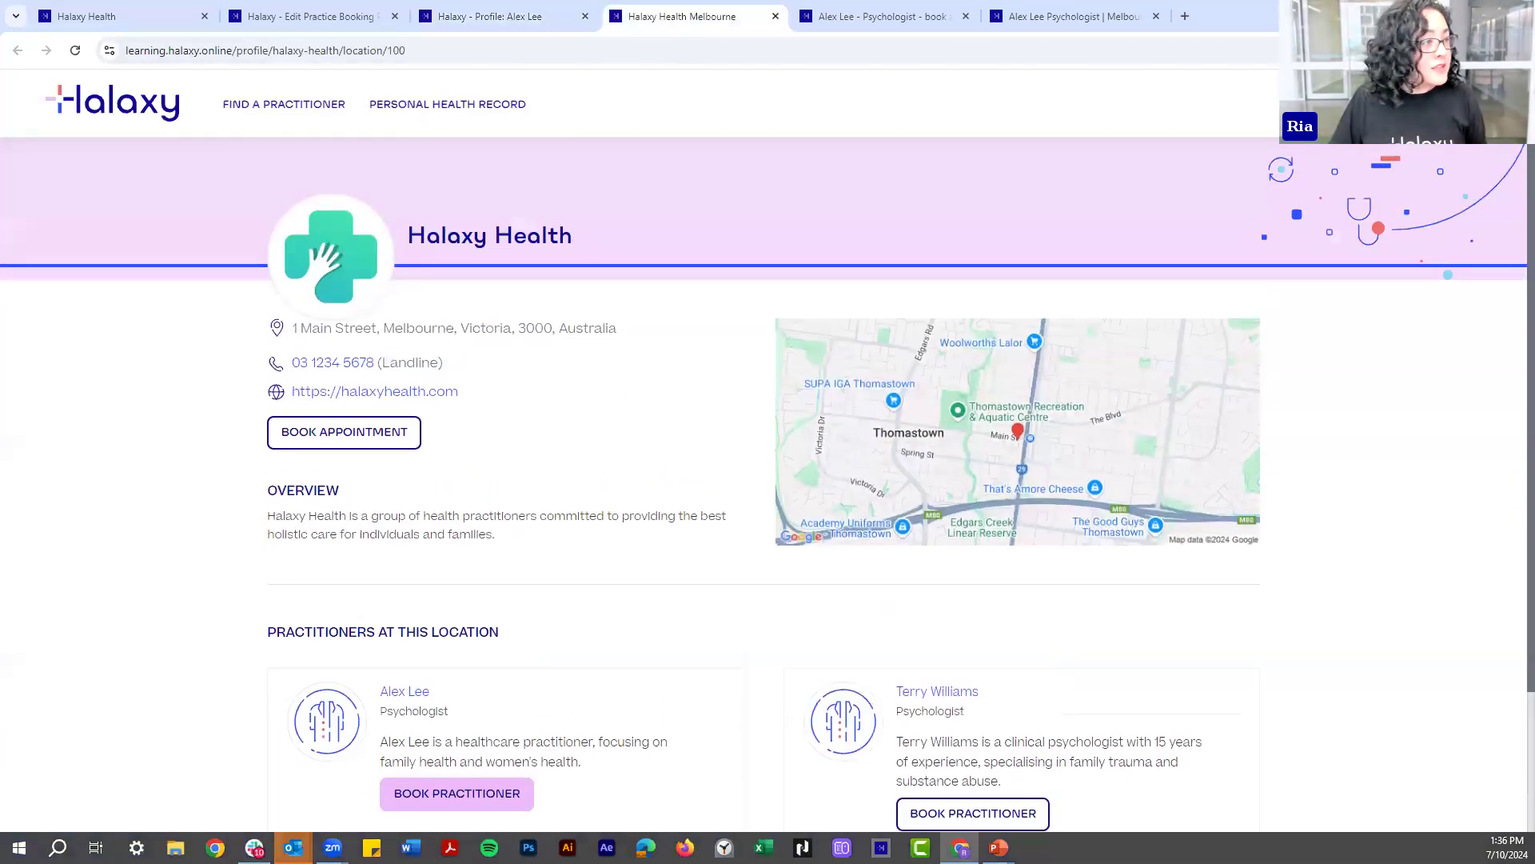
# - In a new tab, search the Halaxy help guide for 'integrate' and open the online bookings article
pyautogui.click(1185, 16)
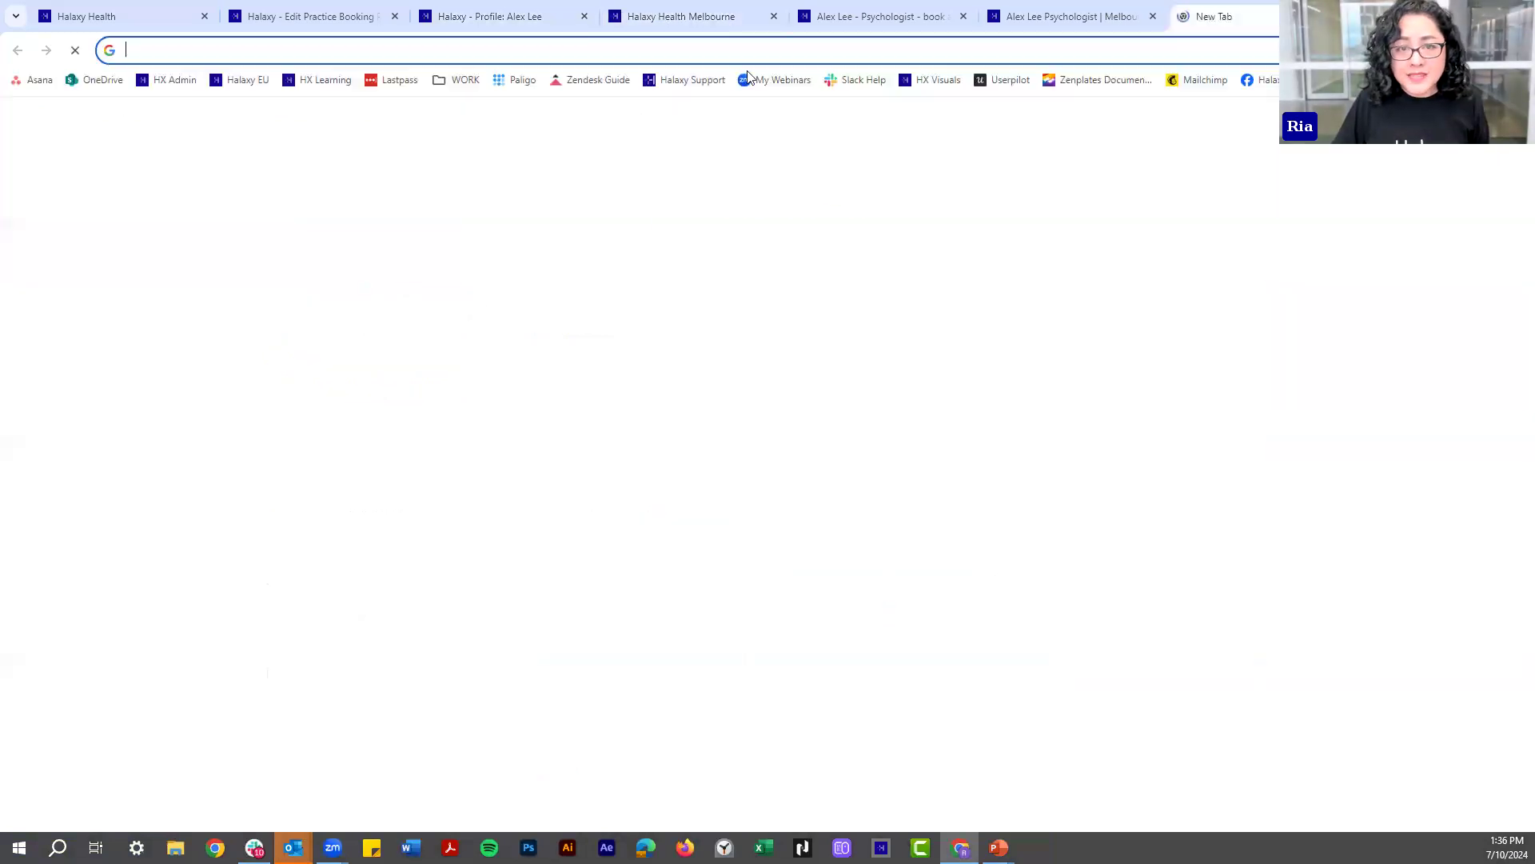
pyautogui.click(683, 79)
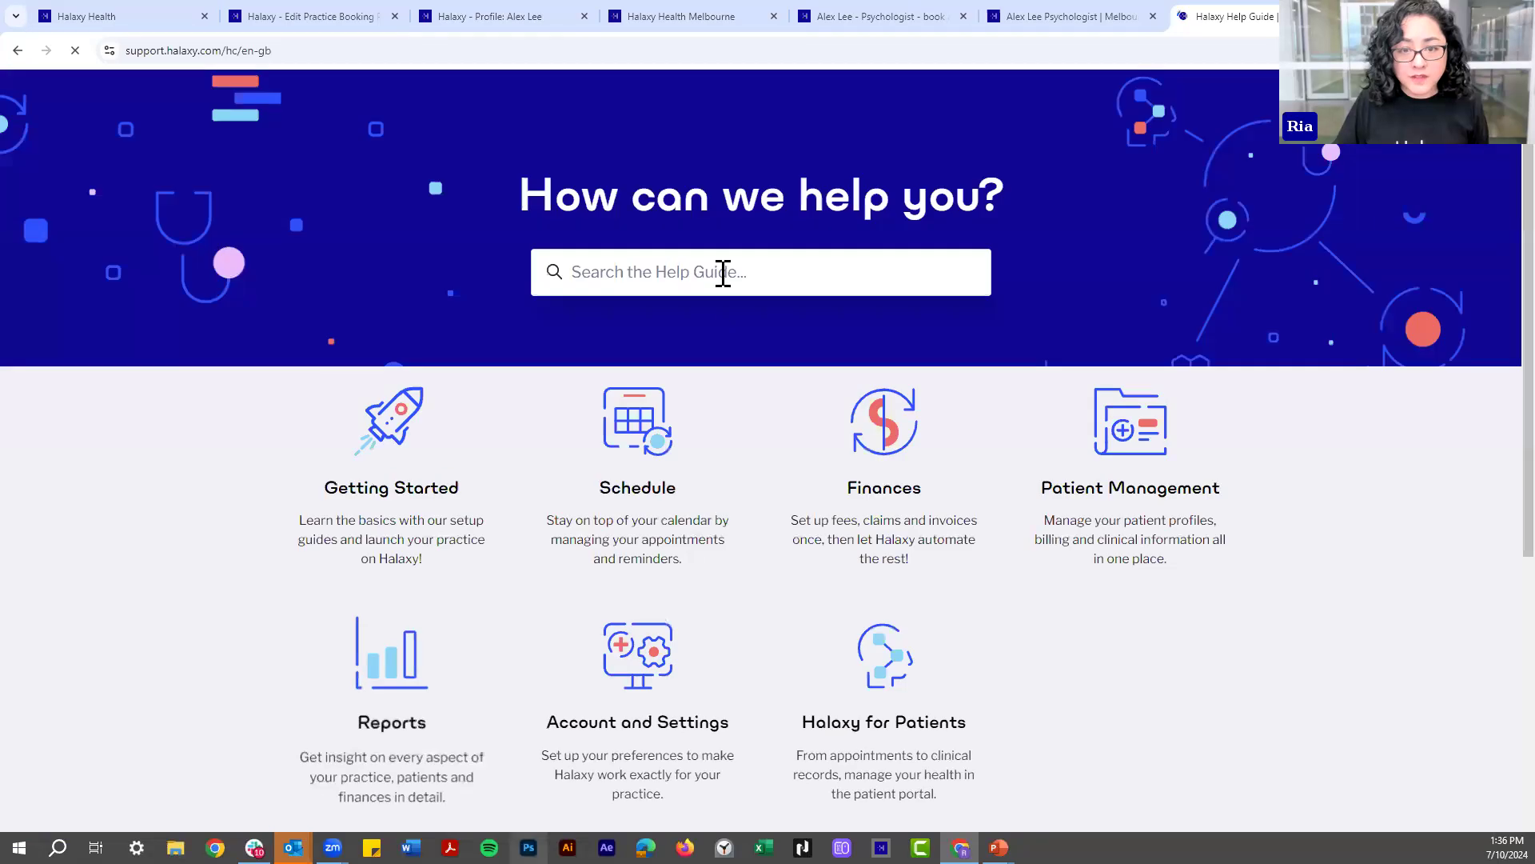
pyautogui.click(723, 324)
pyautogui.write('integrate')
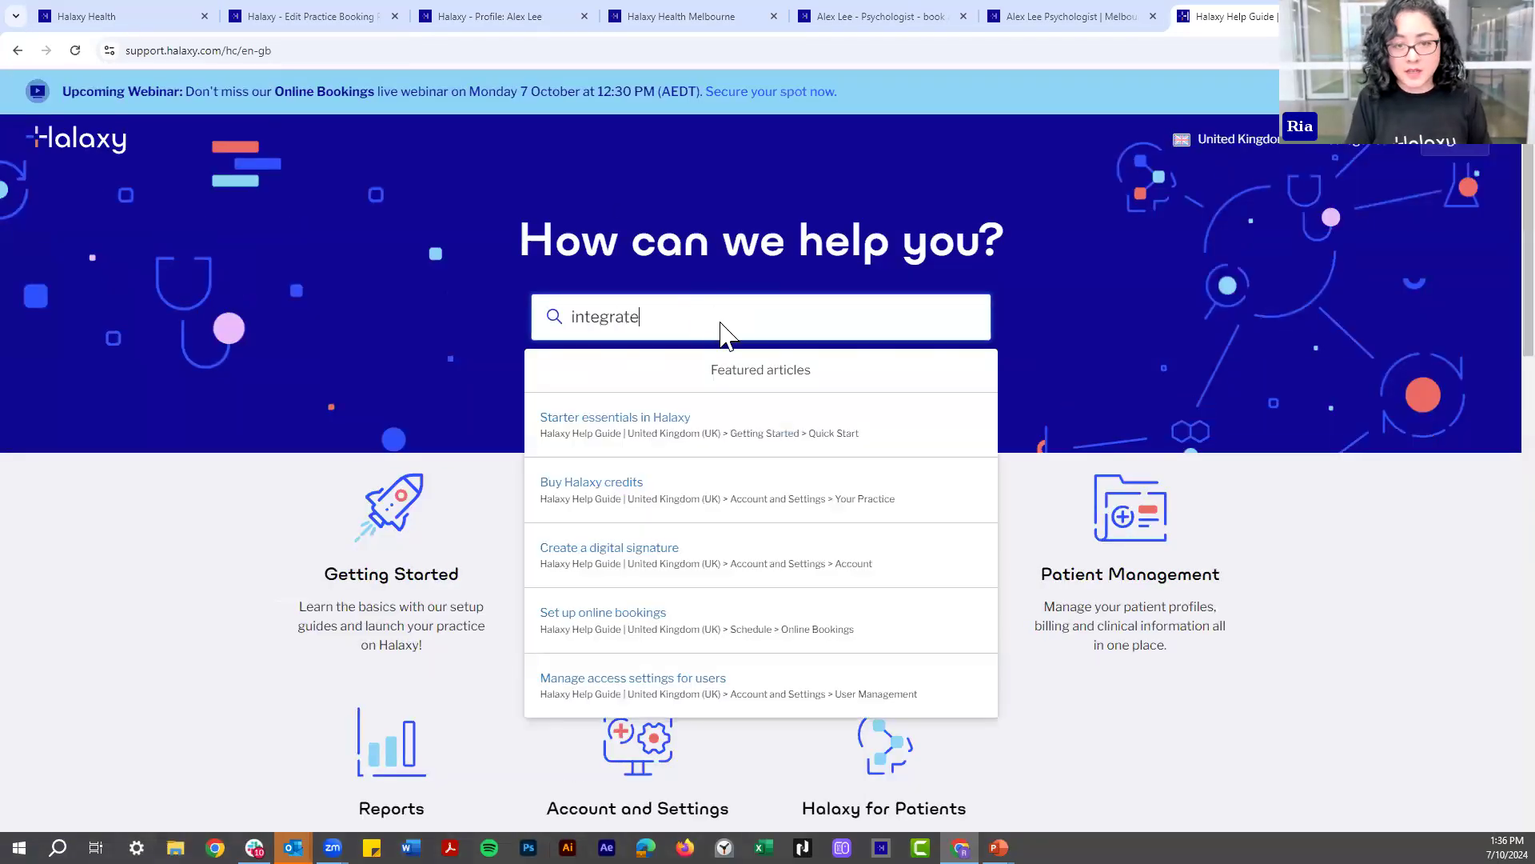
pyautogui.press('Return')
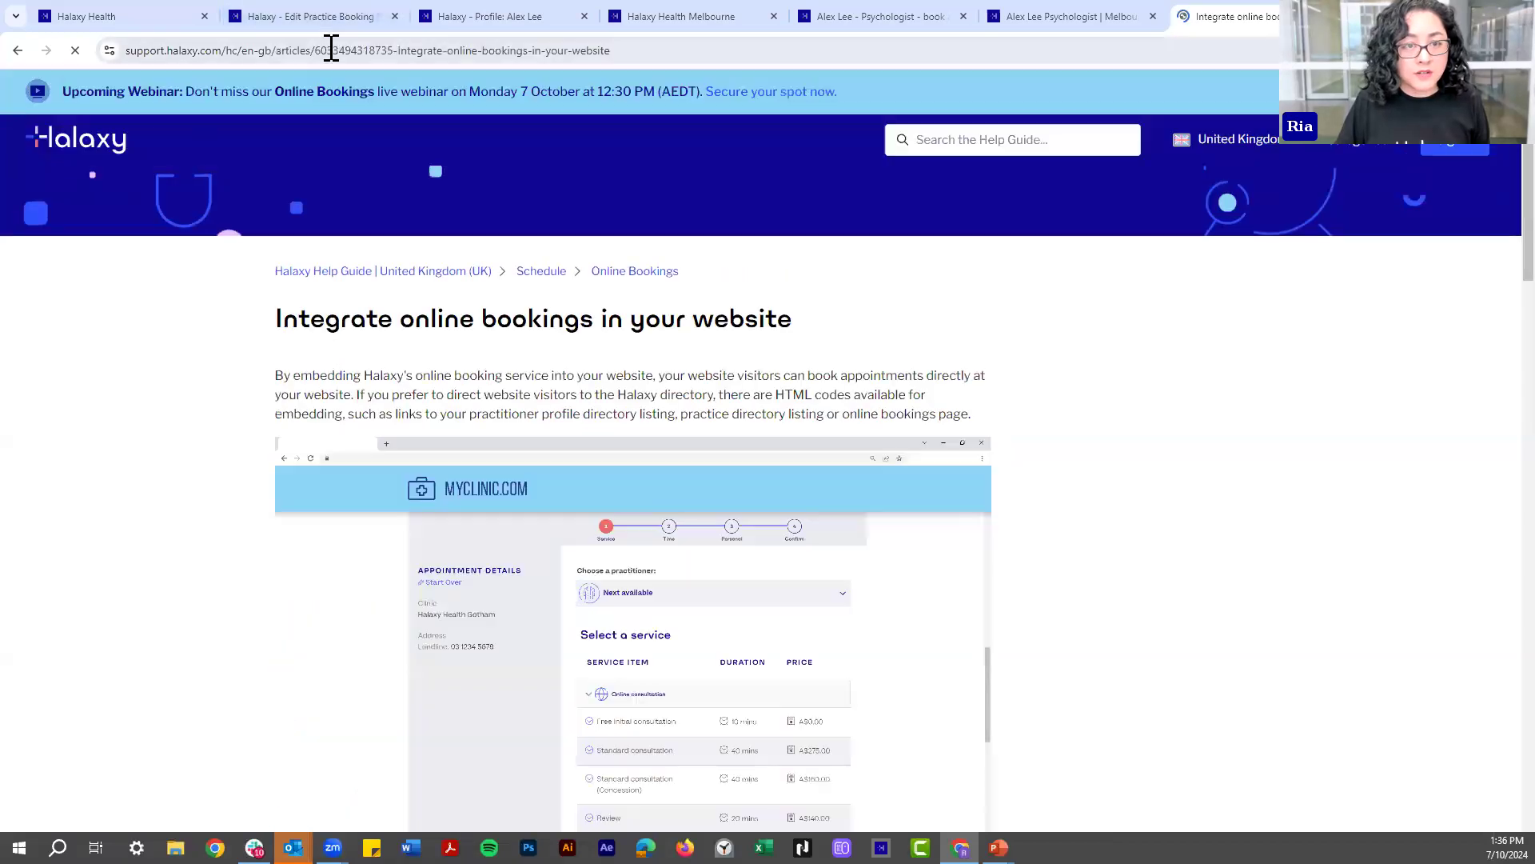
# - Switch the article's region to Australia, scroll to the embed section, and return to the preferences
pyautogui.click(1263, 132)
pyautogui.click(1224, 224)
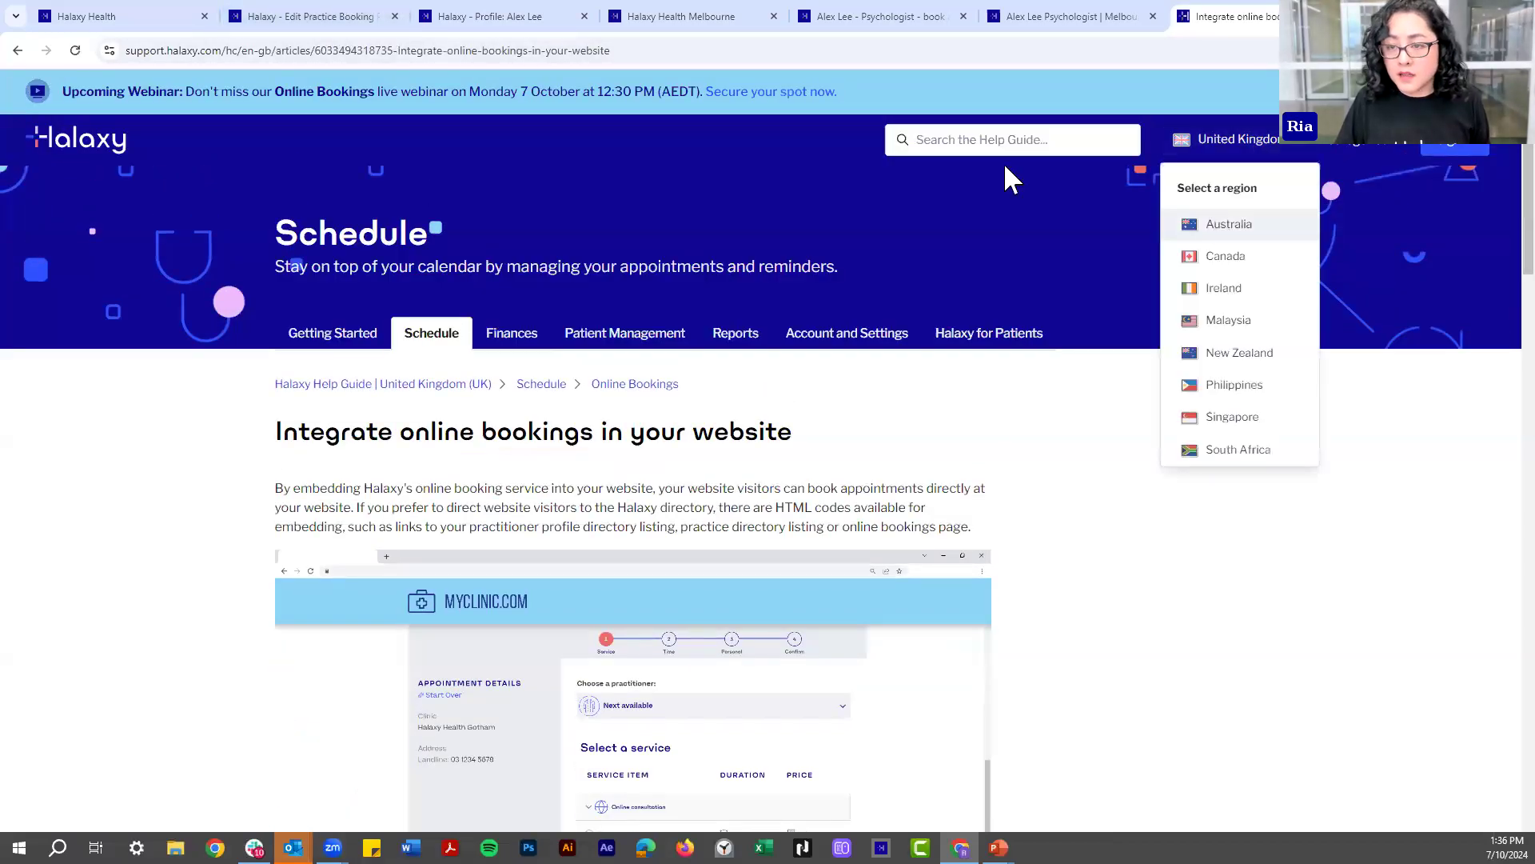
pyautogui.click(305, 51)
pyautogui.scroll(-8, 759, 520)
pyautogui.scroll(-8, 454, 590)
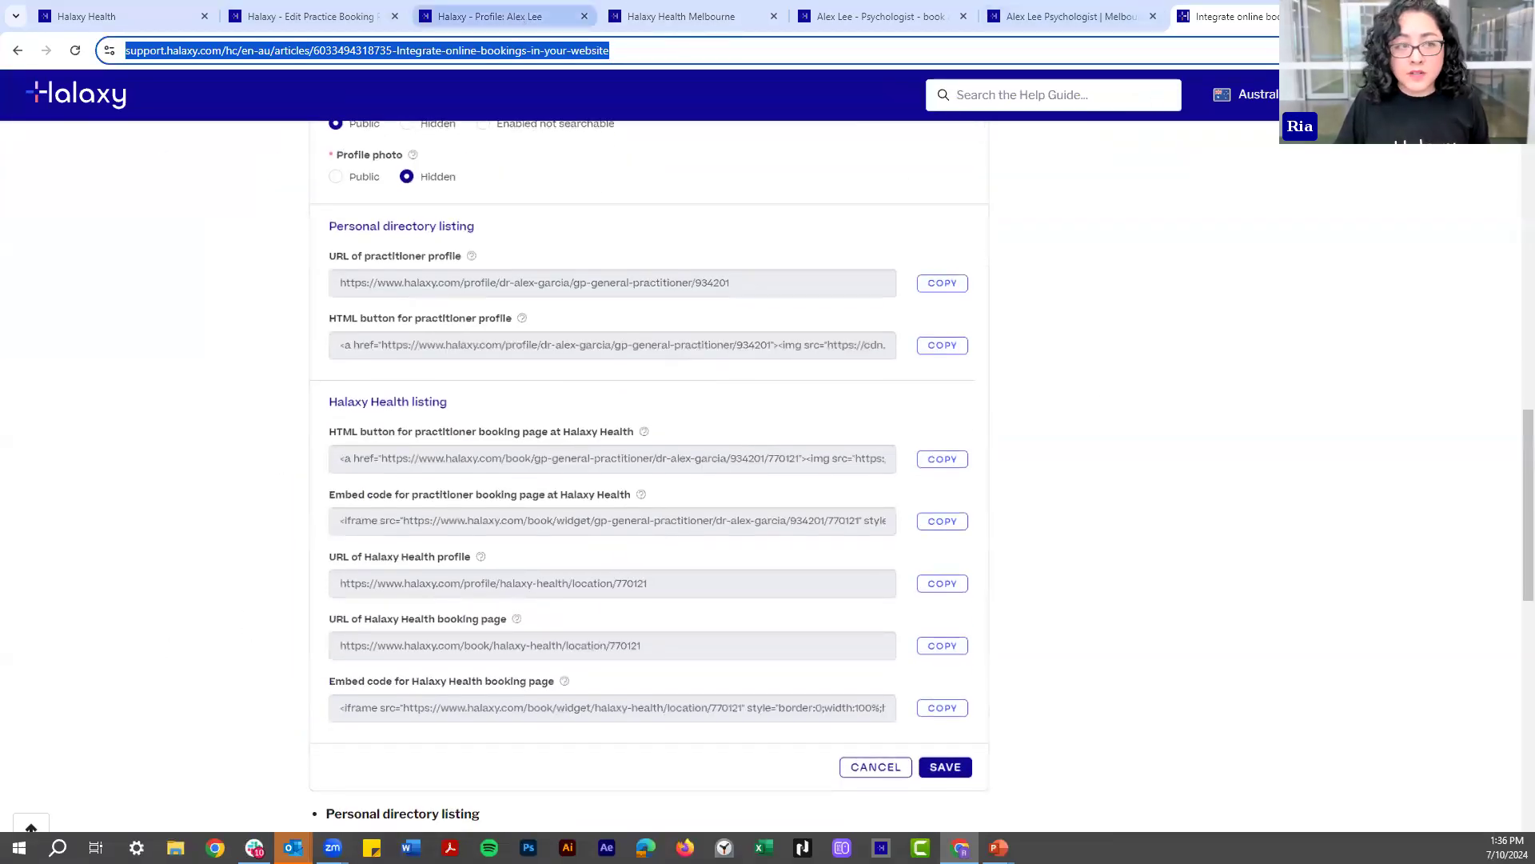
pyautogui.click(512, 19)
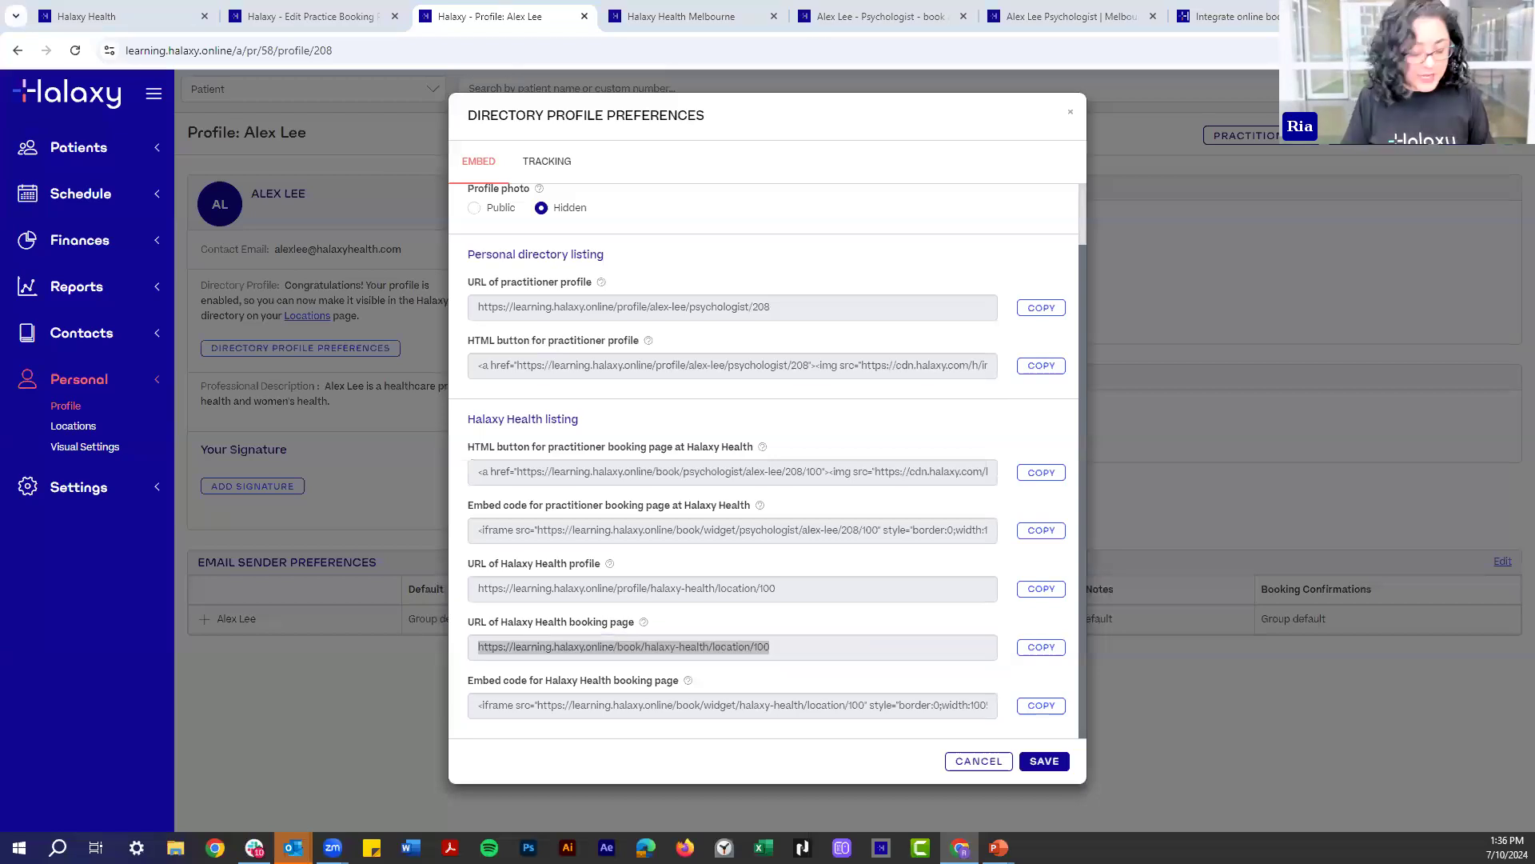